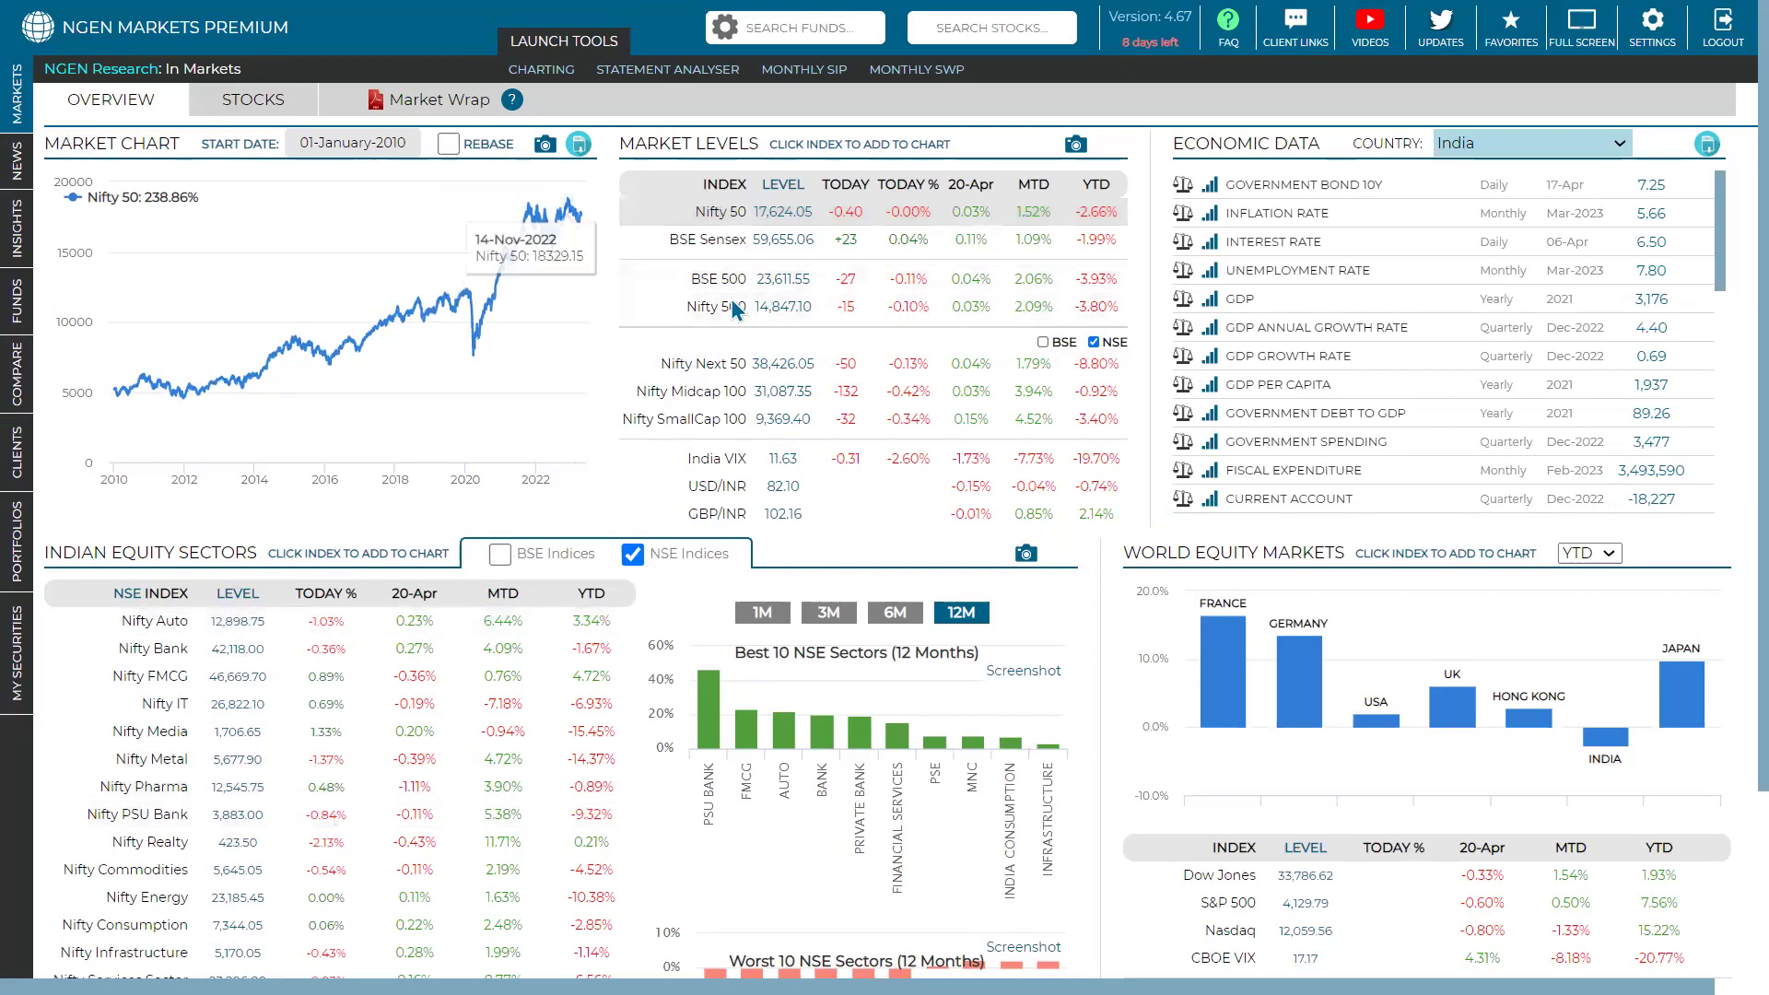
# Add BSE Sensex and Nifty Next 50 to the market chart and rebase the plotted indices
pyautogui.click(726, 244)
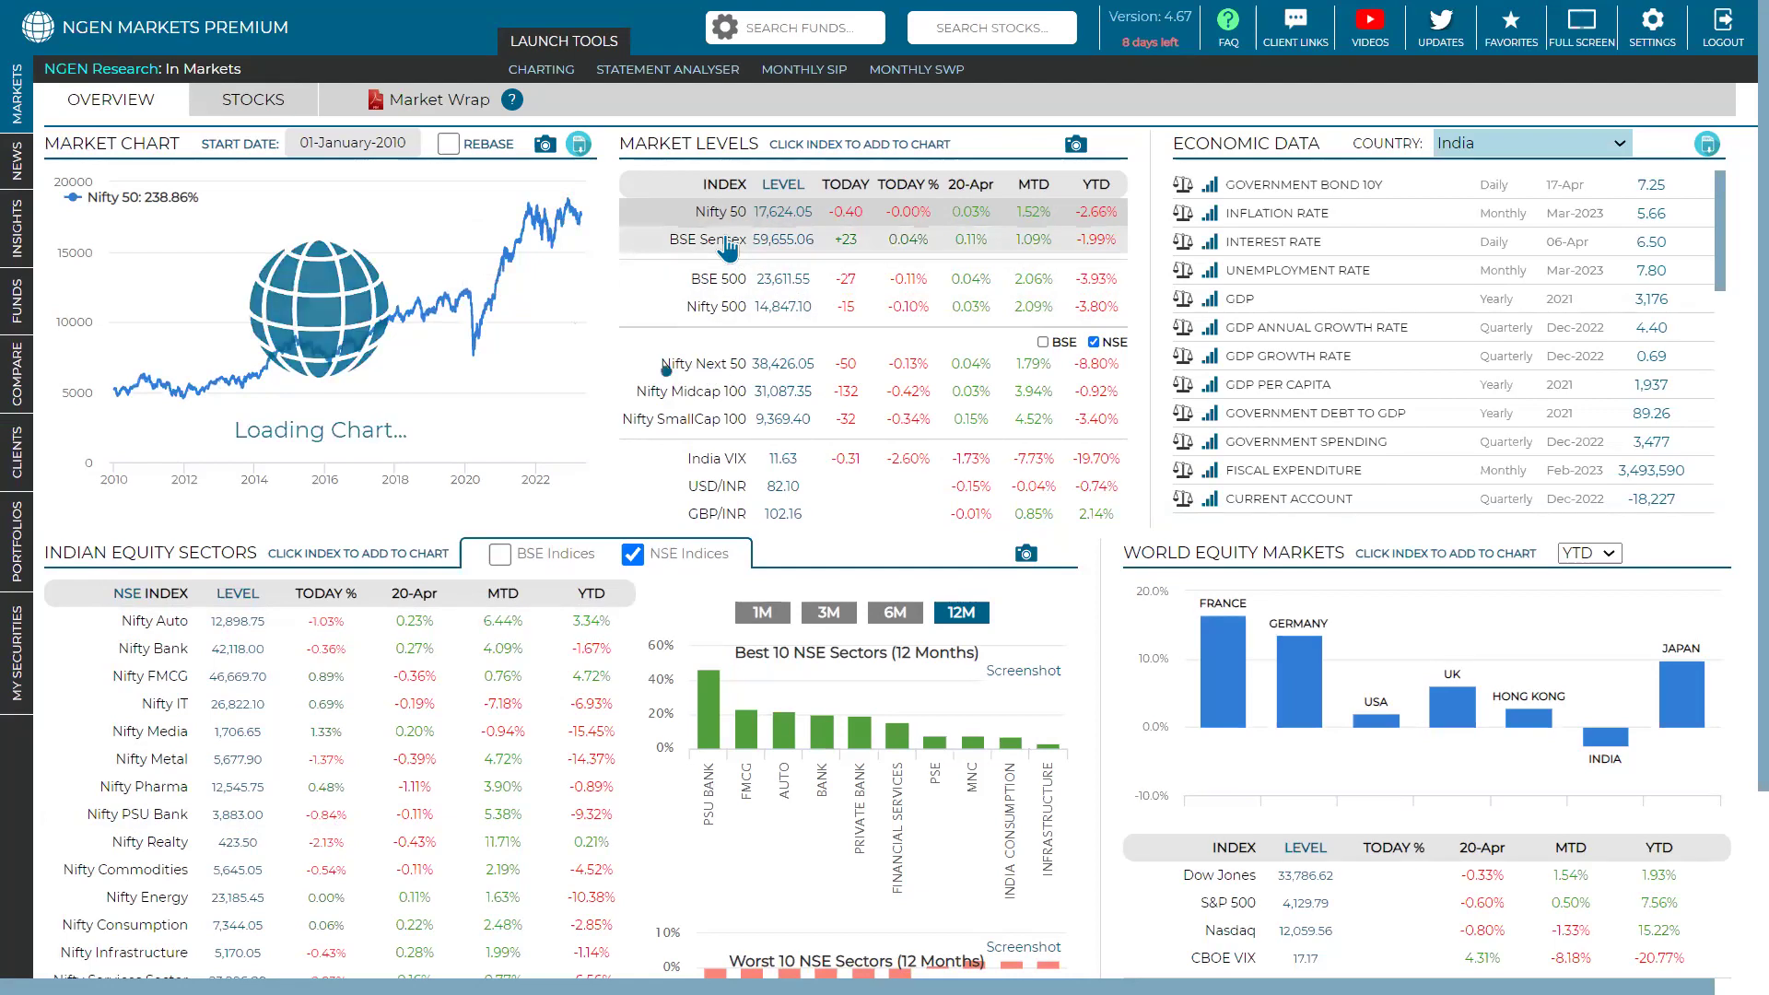
pyautogui.click(717, 370)
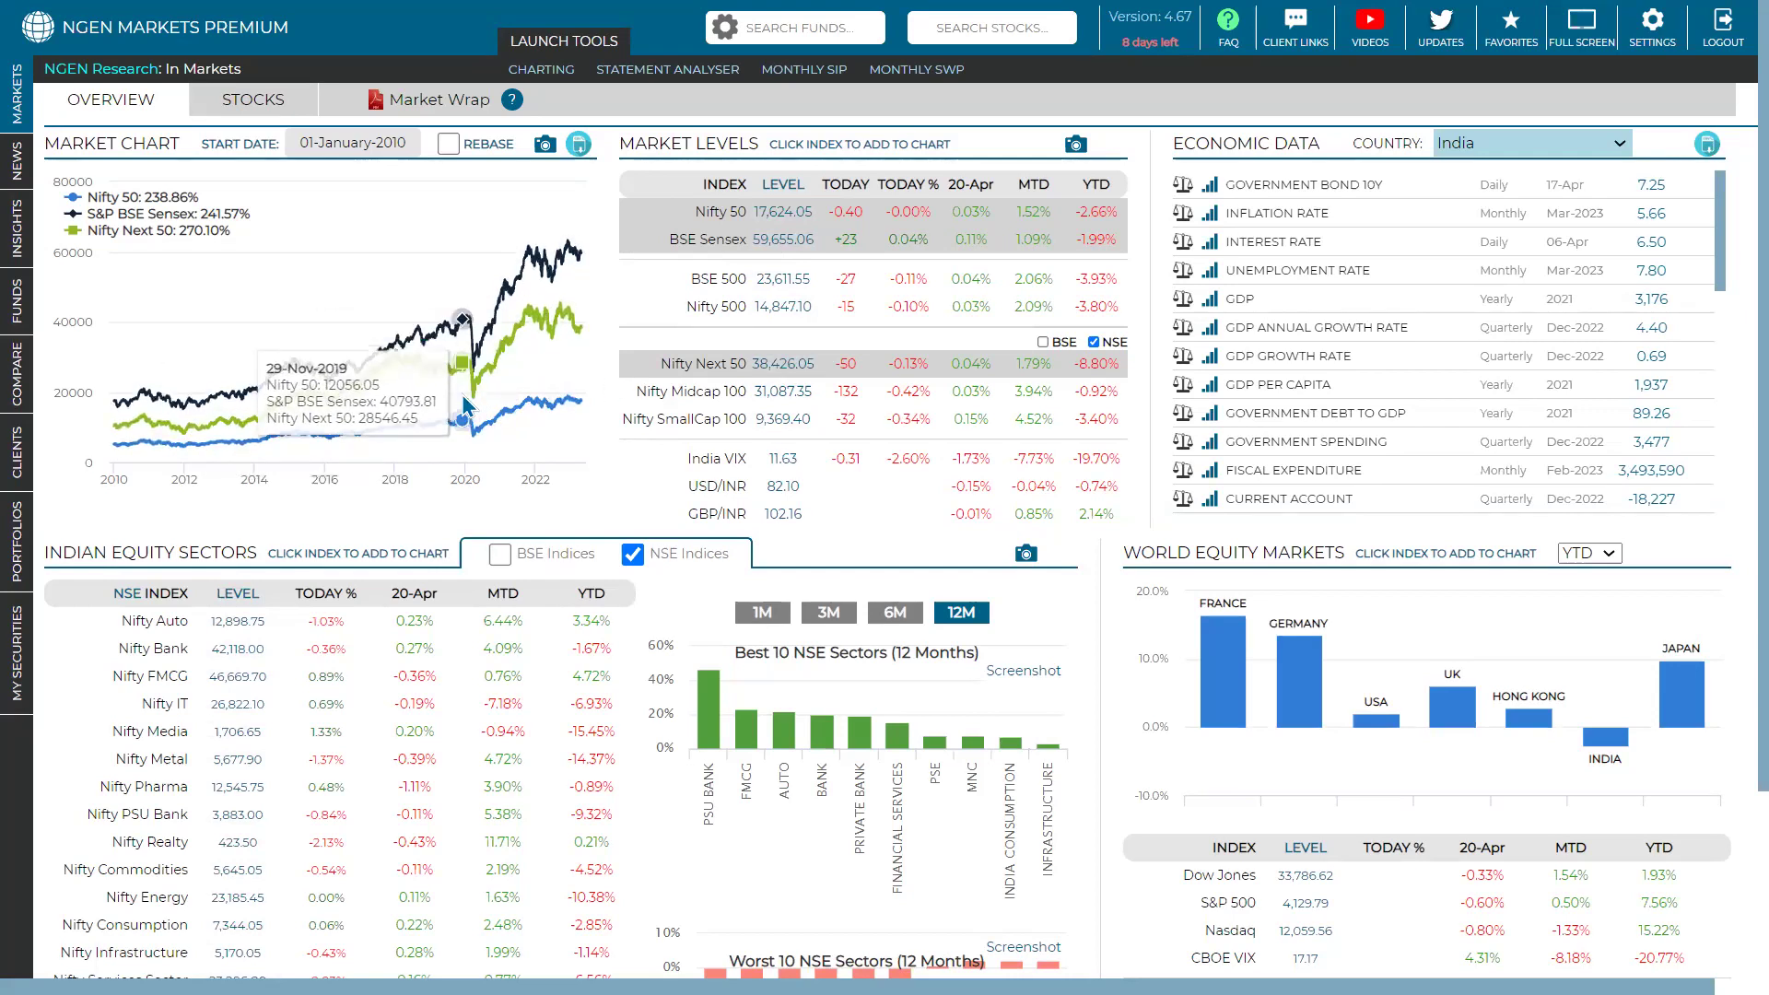
pyautogui.click(448, 145)
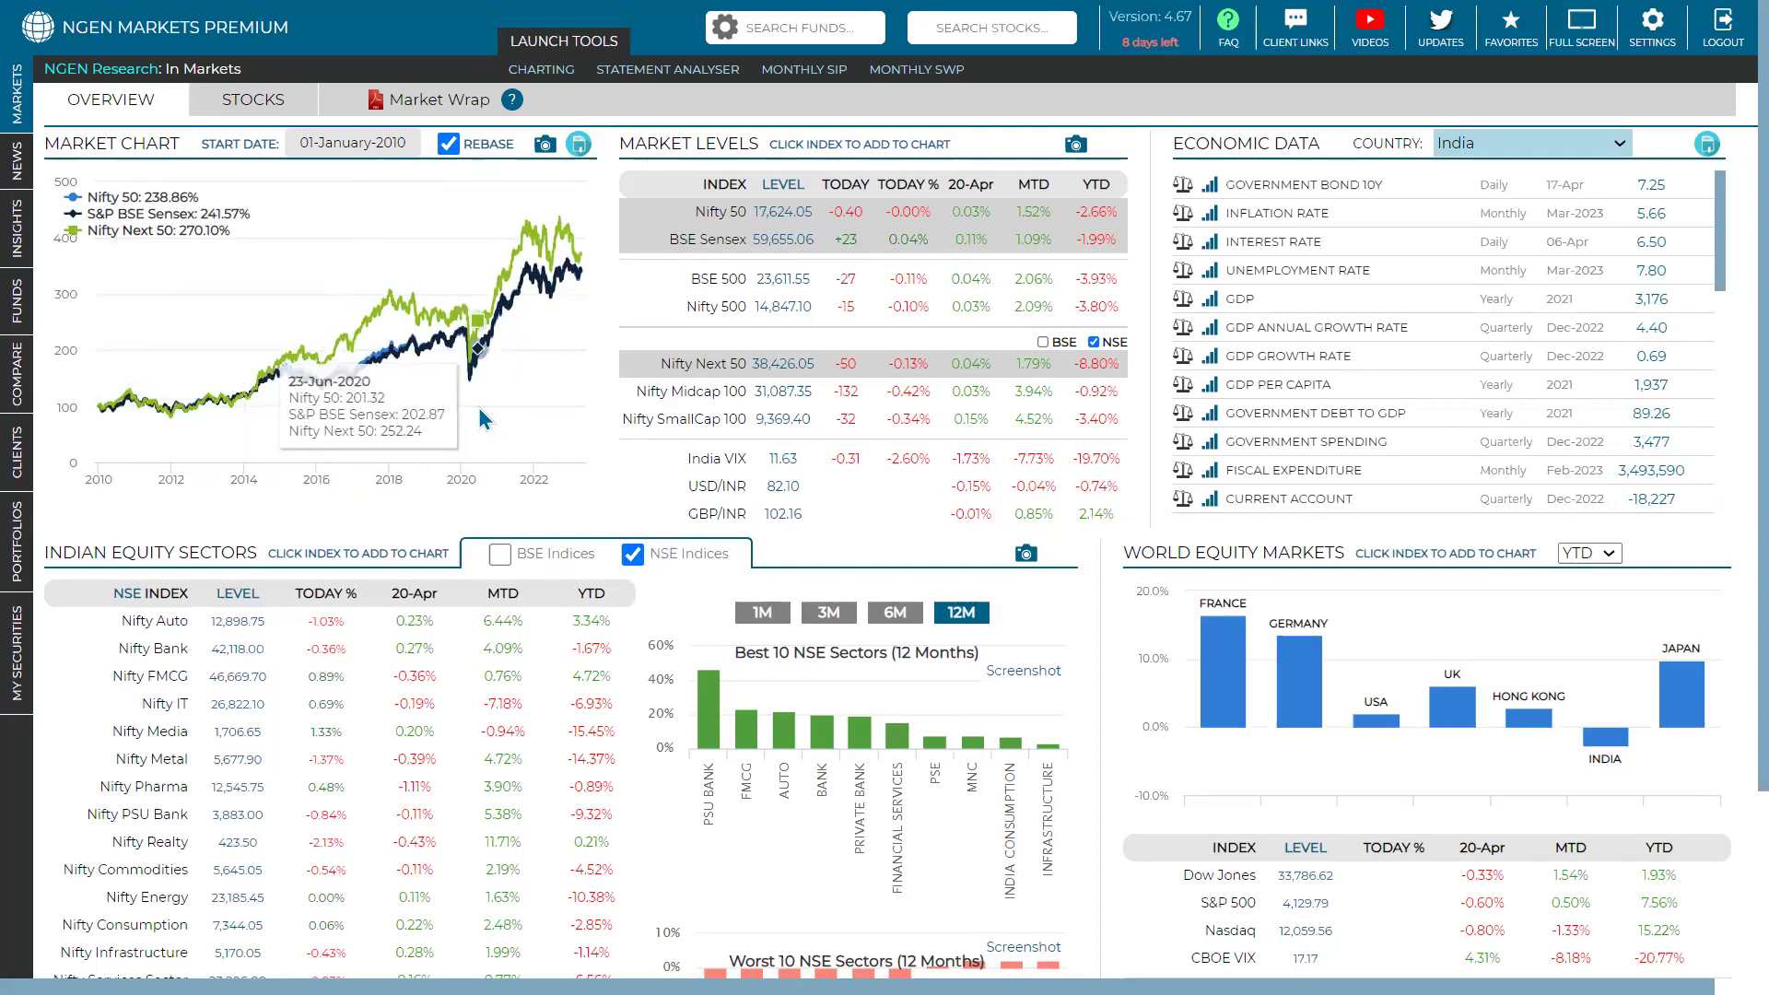
# Replace Nifty Next 50 and BSE Sensex on the market chart with Nifty Midcap 100 and Nifty SmallCap 100
pyautogui.click(740, 370)
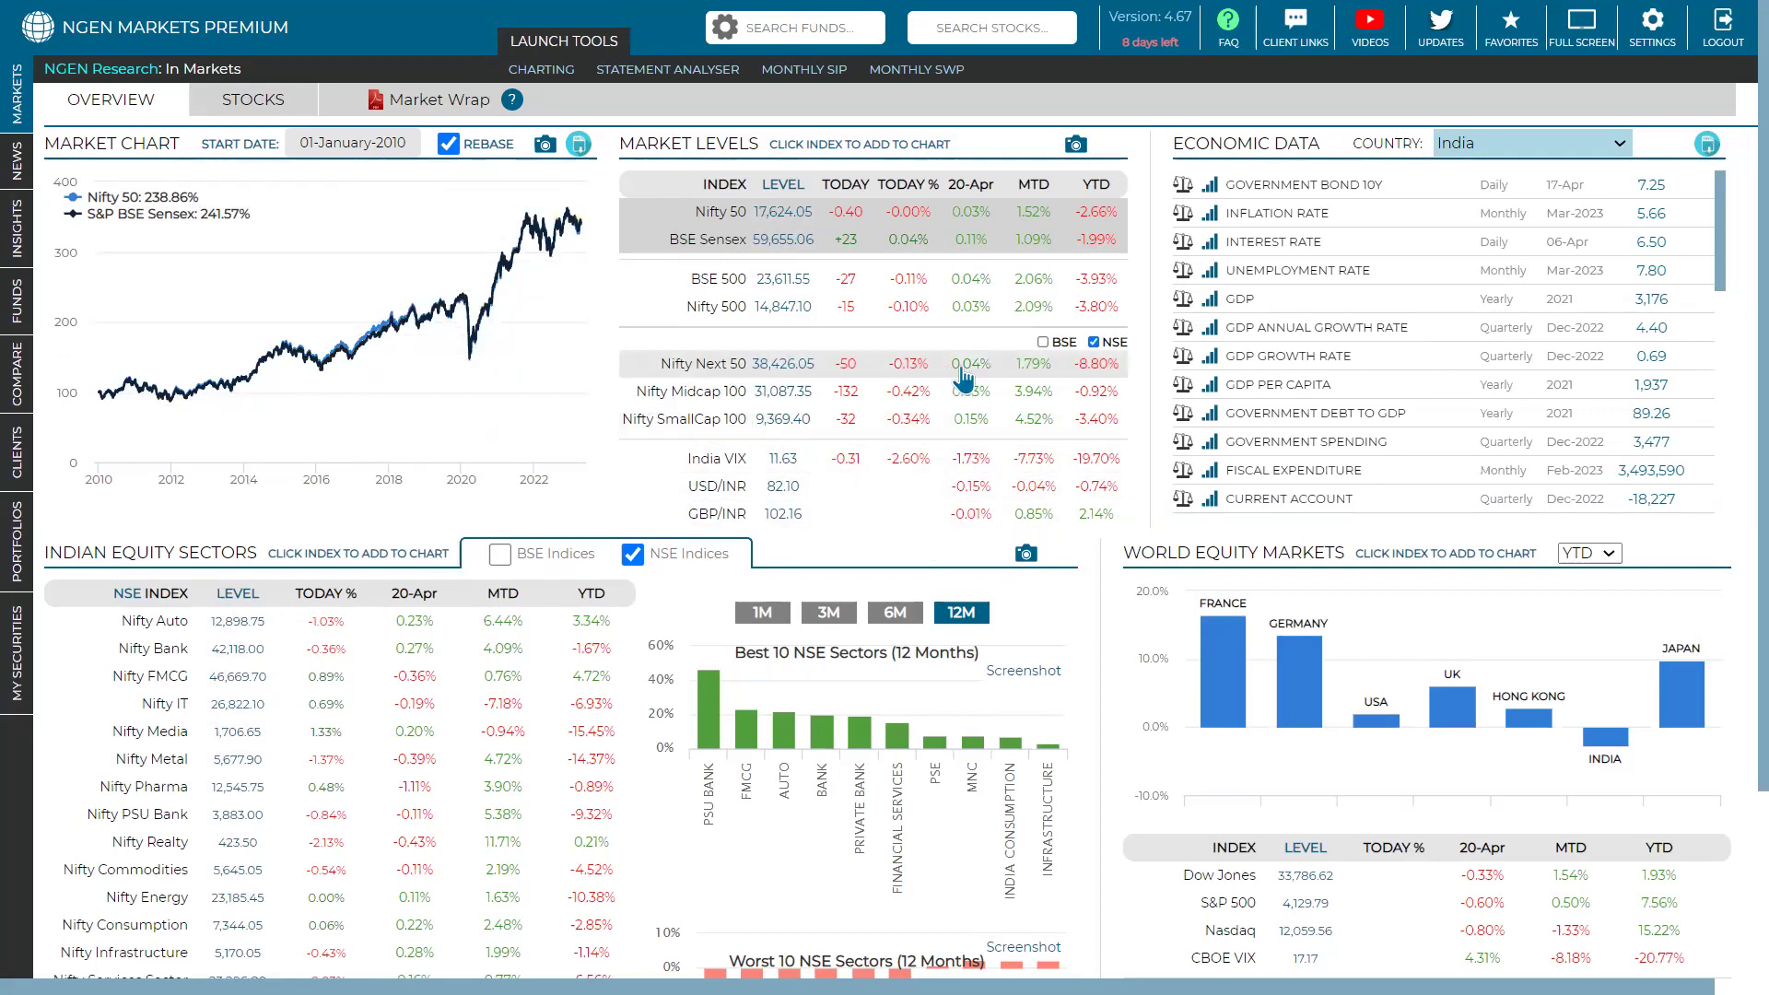
pyautogui.click(729, 395)
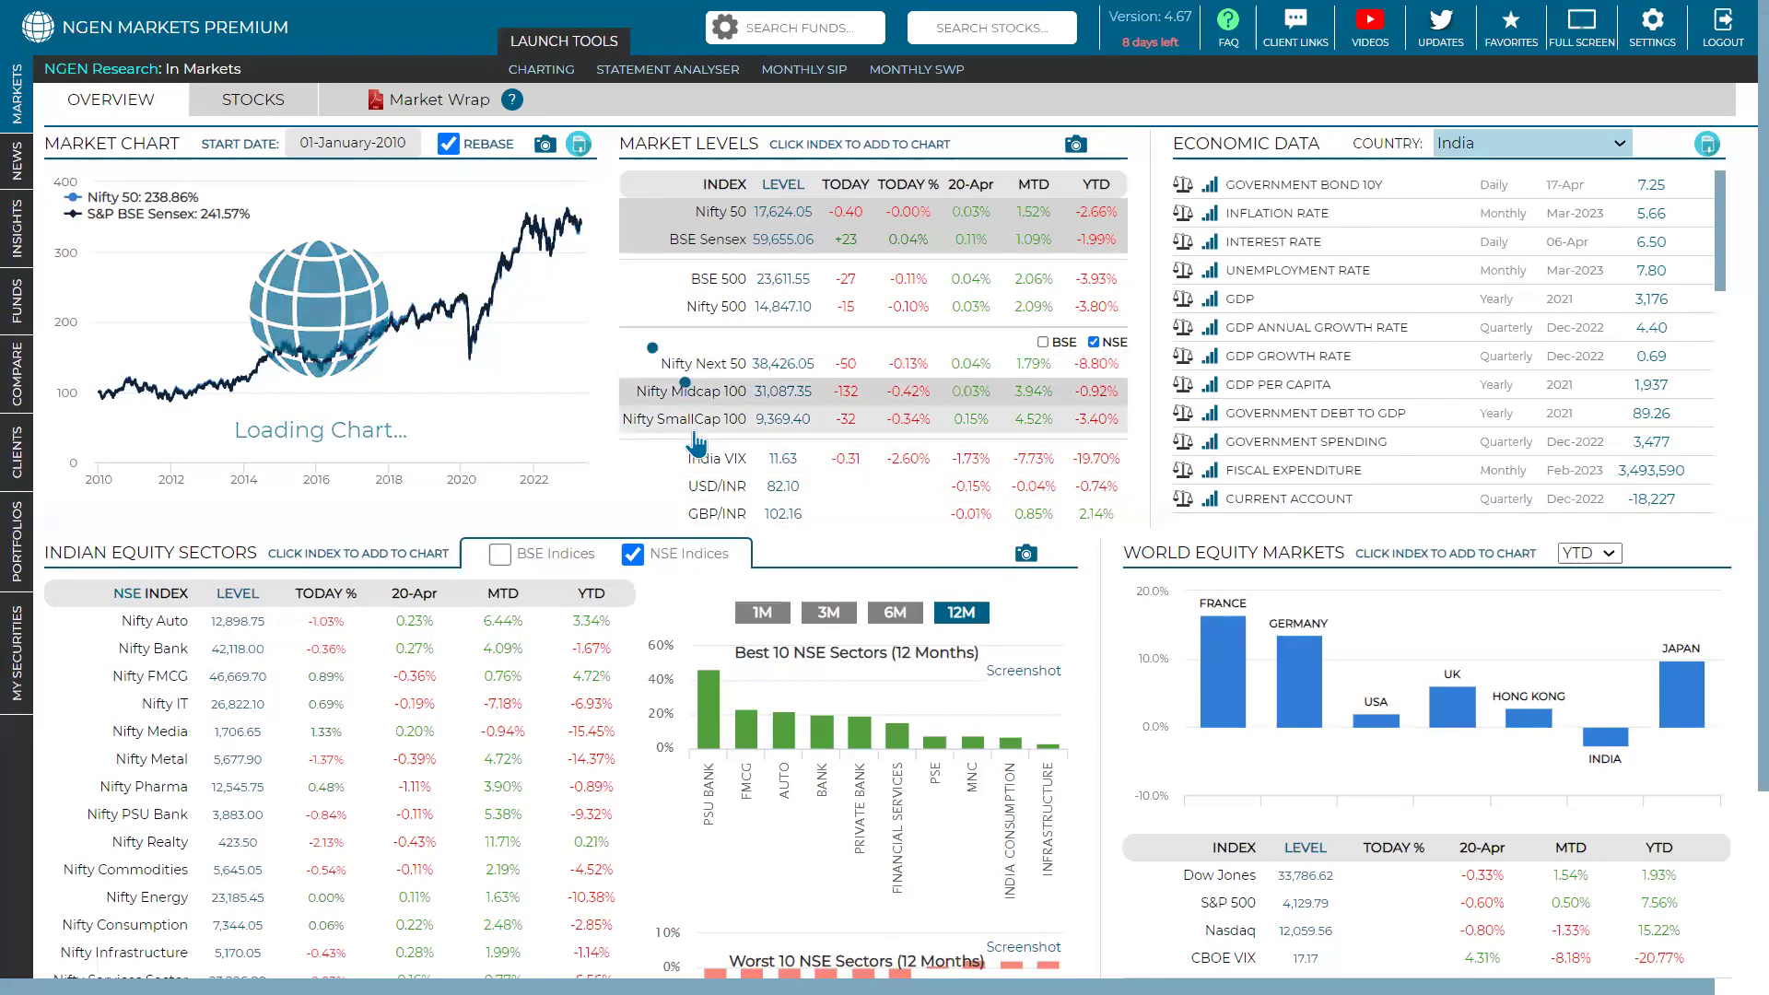
pyautogui.click(737, 242)
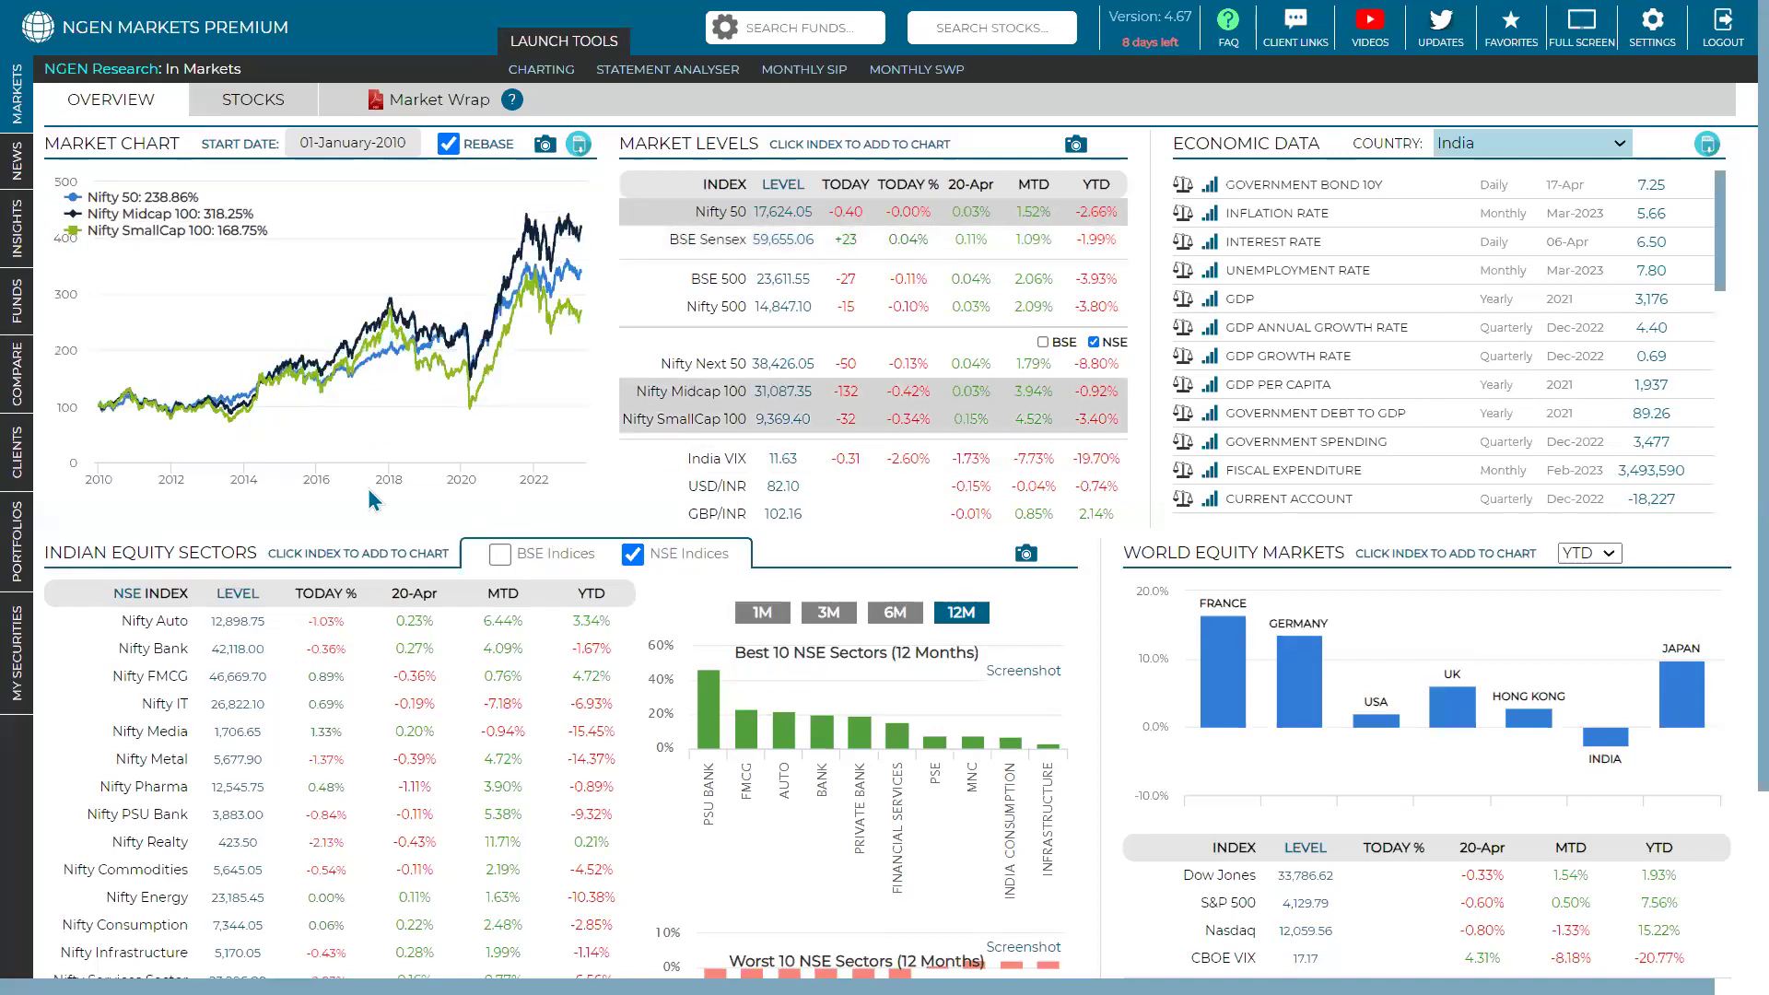
# Set the market chart's start date to 02-January-2017
pyautogui.moveTo(238, 470)
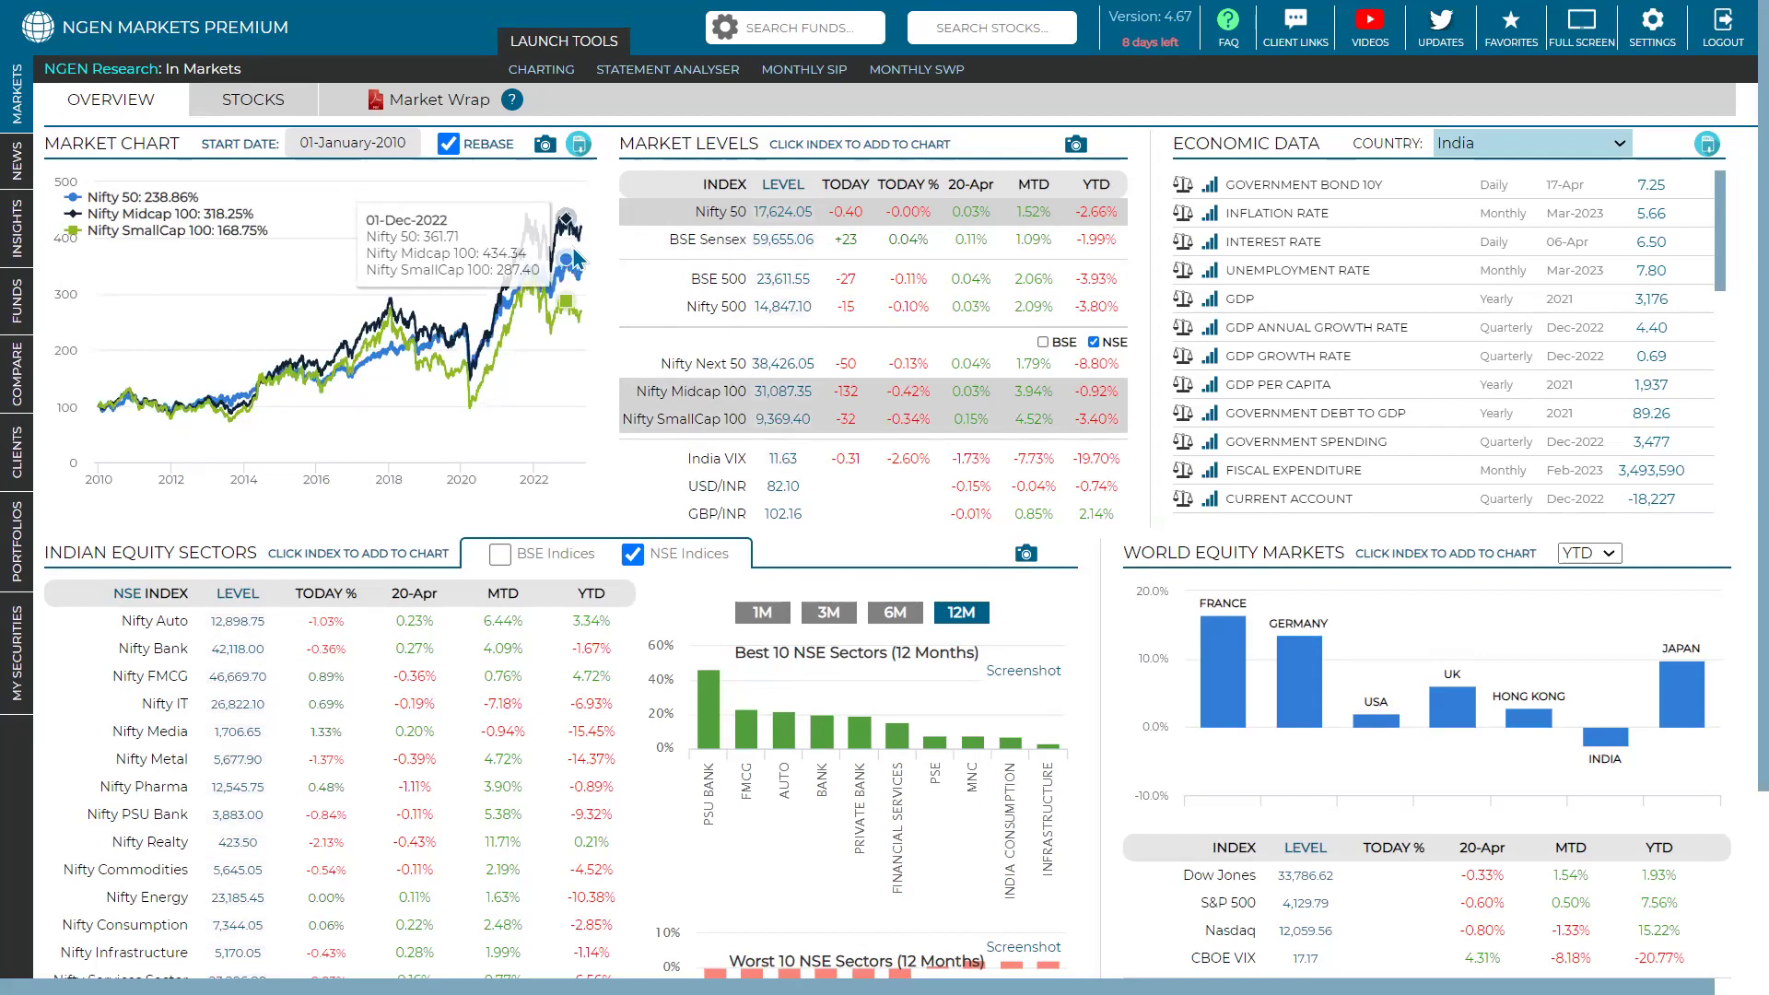
pyautogui.click(329, 150)
pyautogui.click(438, 181)
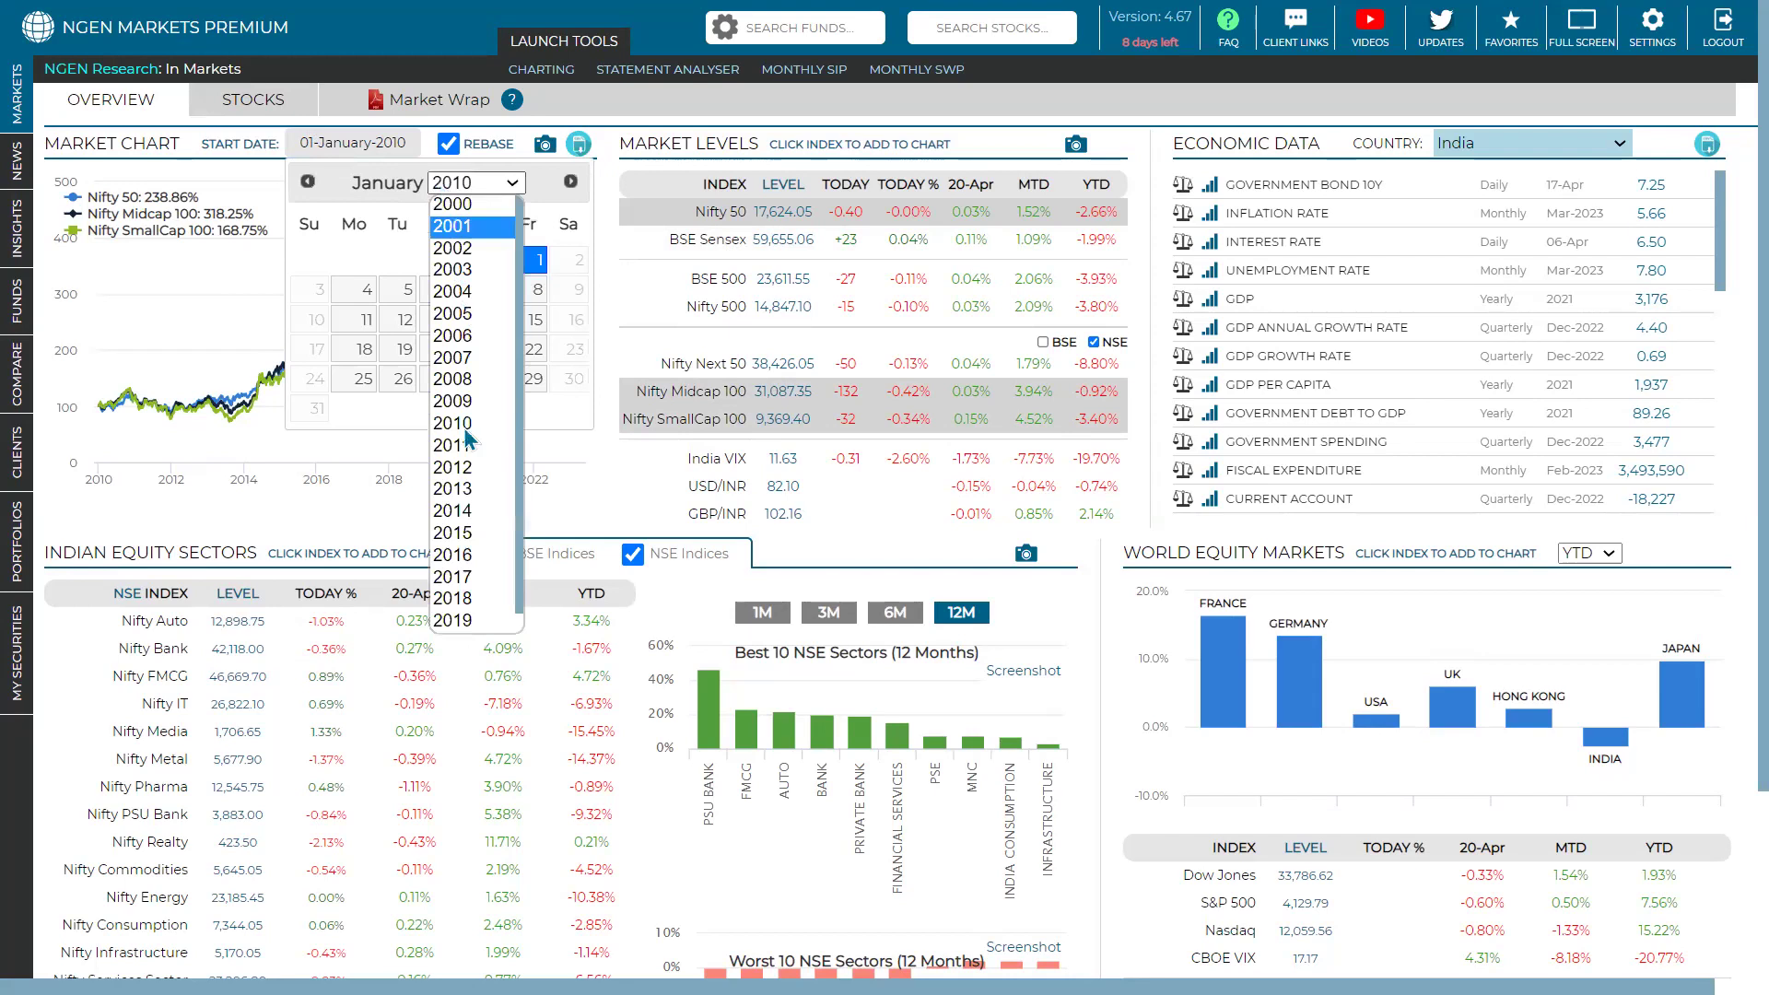
pyautogui.click(458, 576)
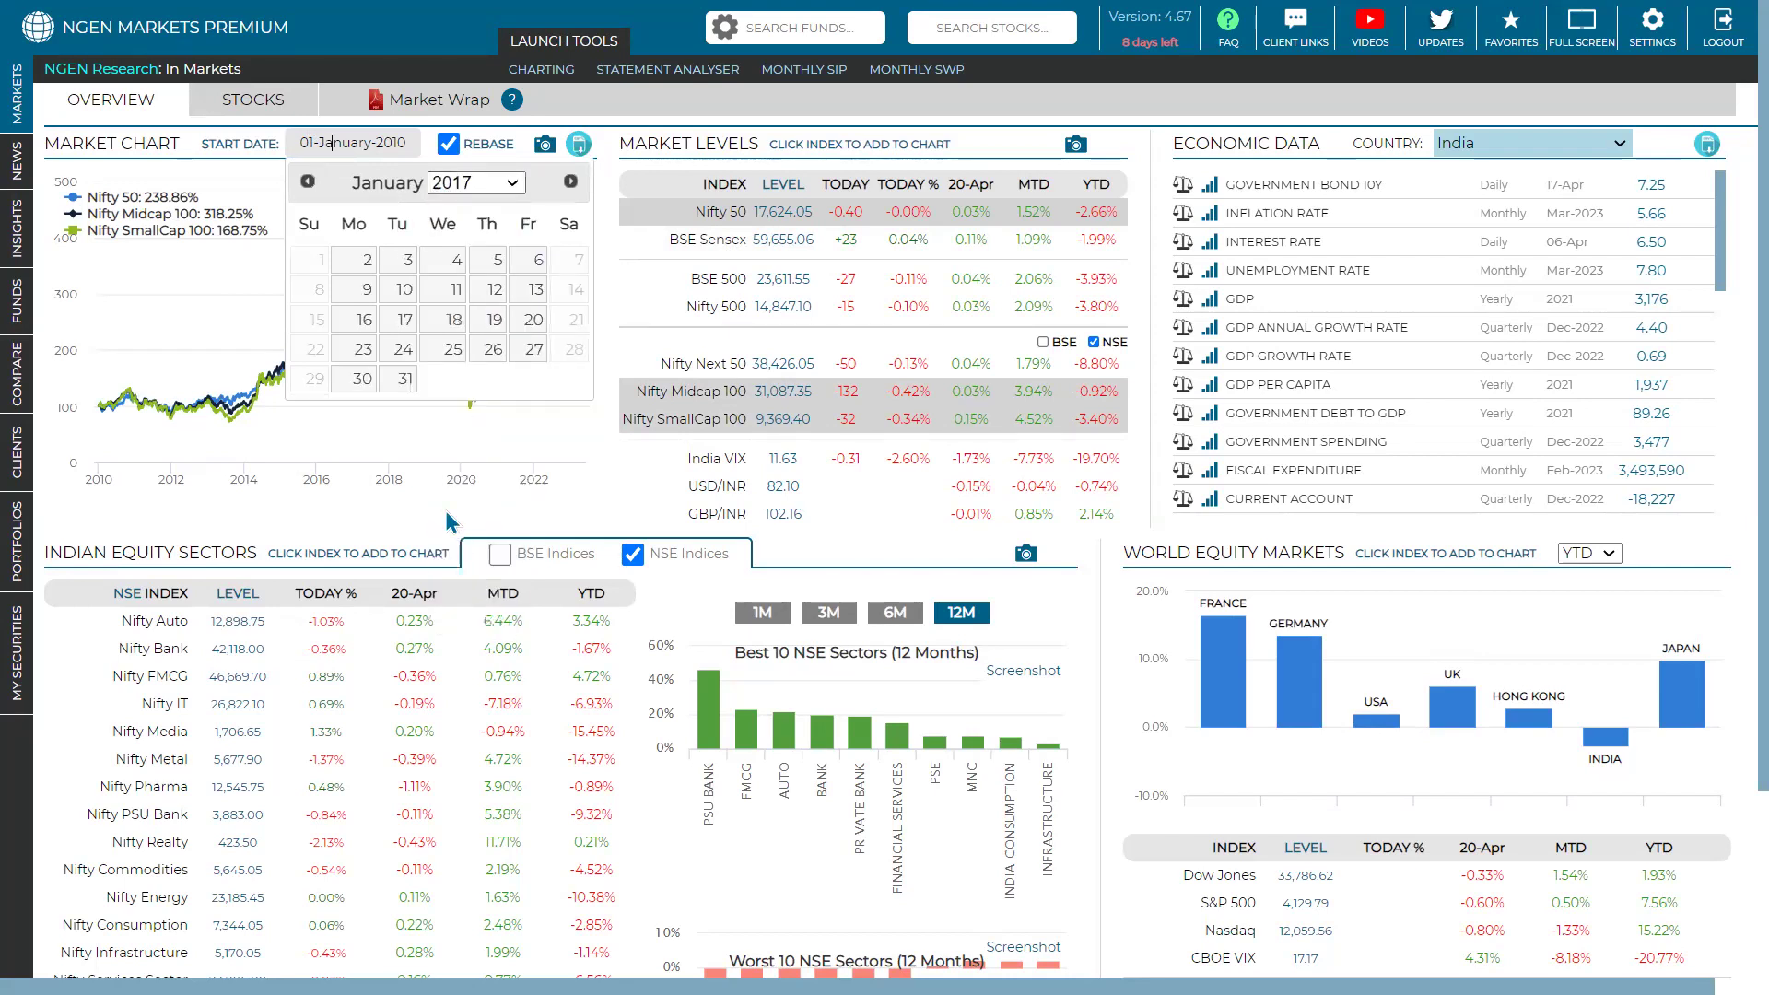
pyautogui.click(368, 262)
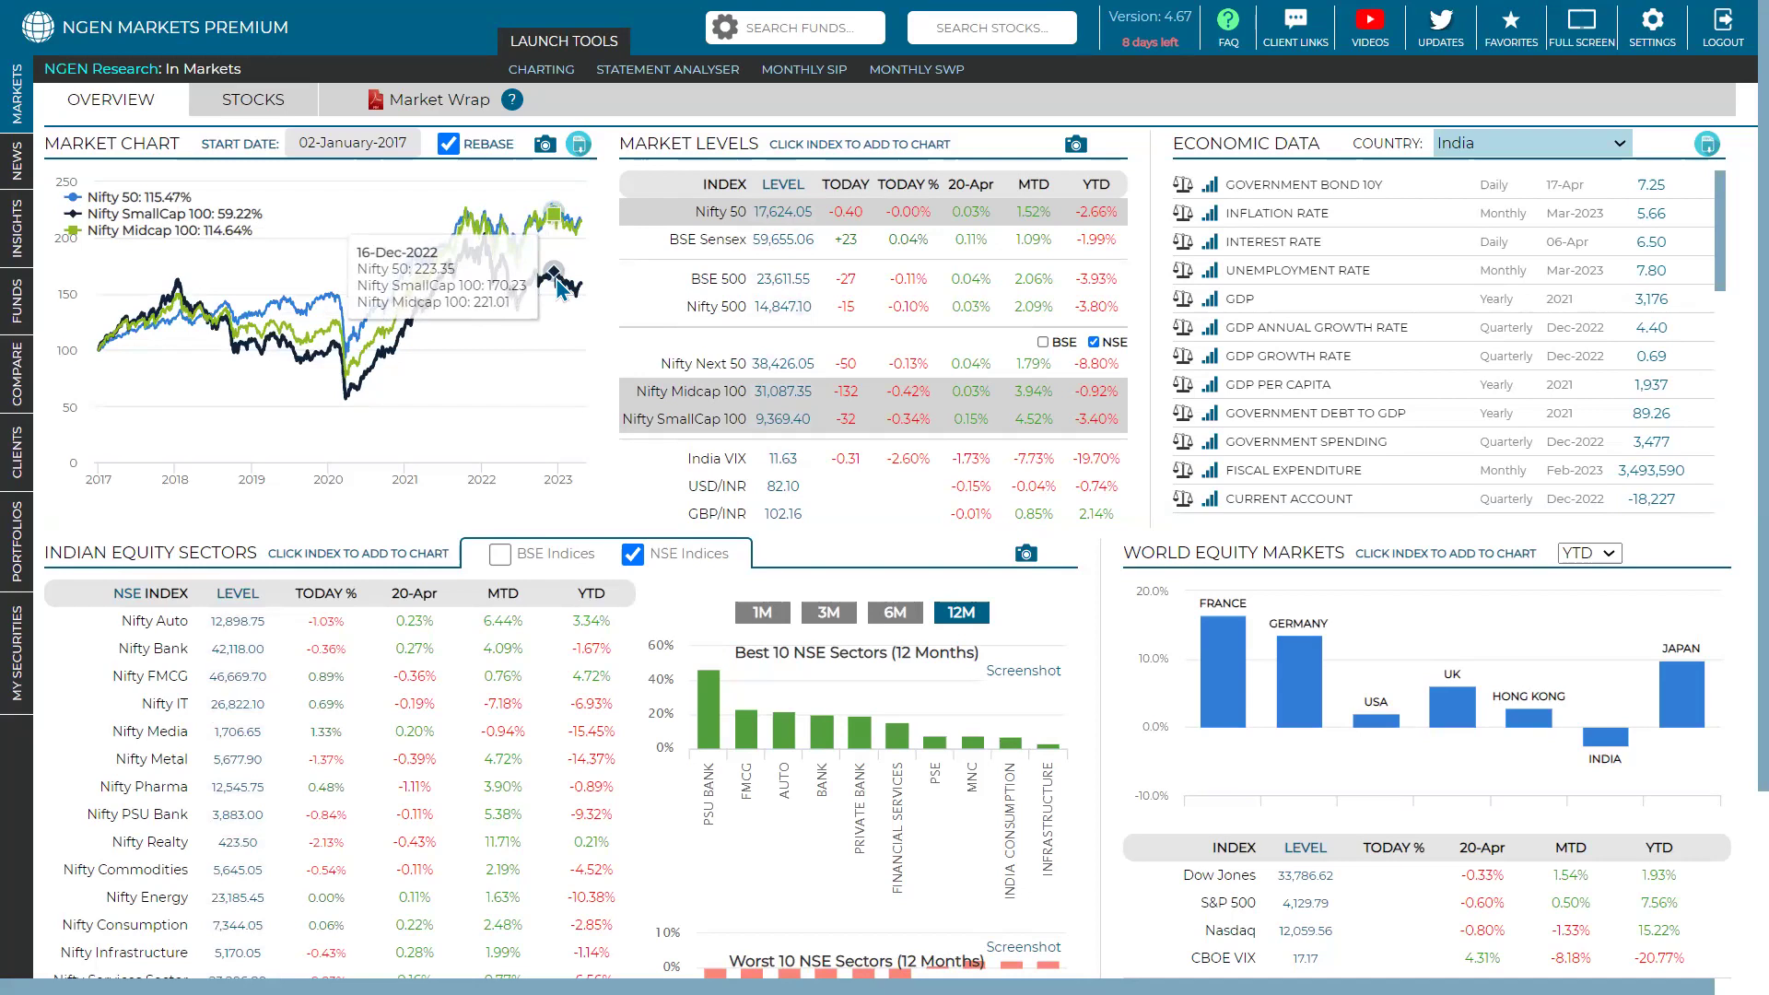
# Add the Nifty Pharma, Nifty IT, Nifty Bank and Nifty Consumption sector indices to the market chart
pyautogui.scroll(-3, 558, 281)
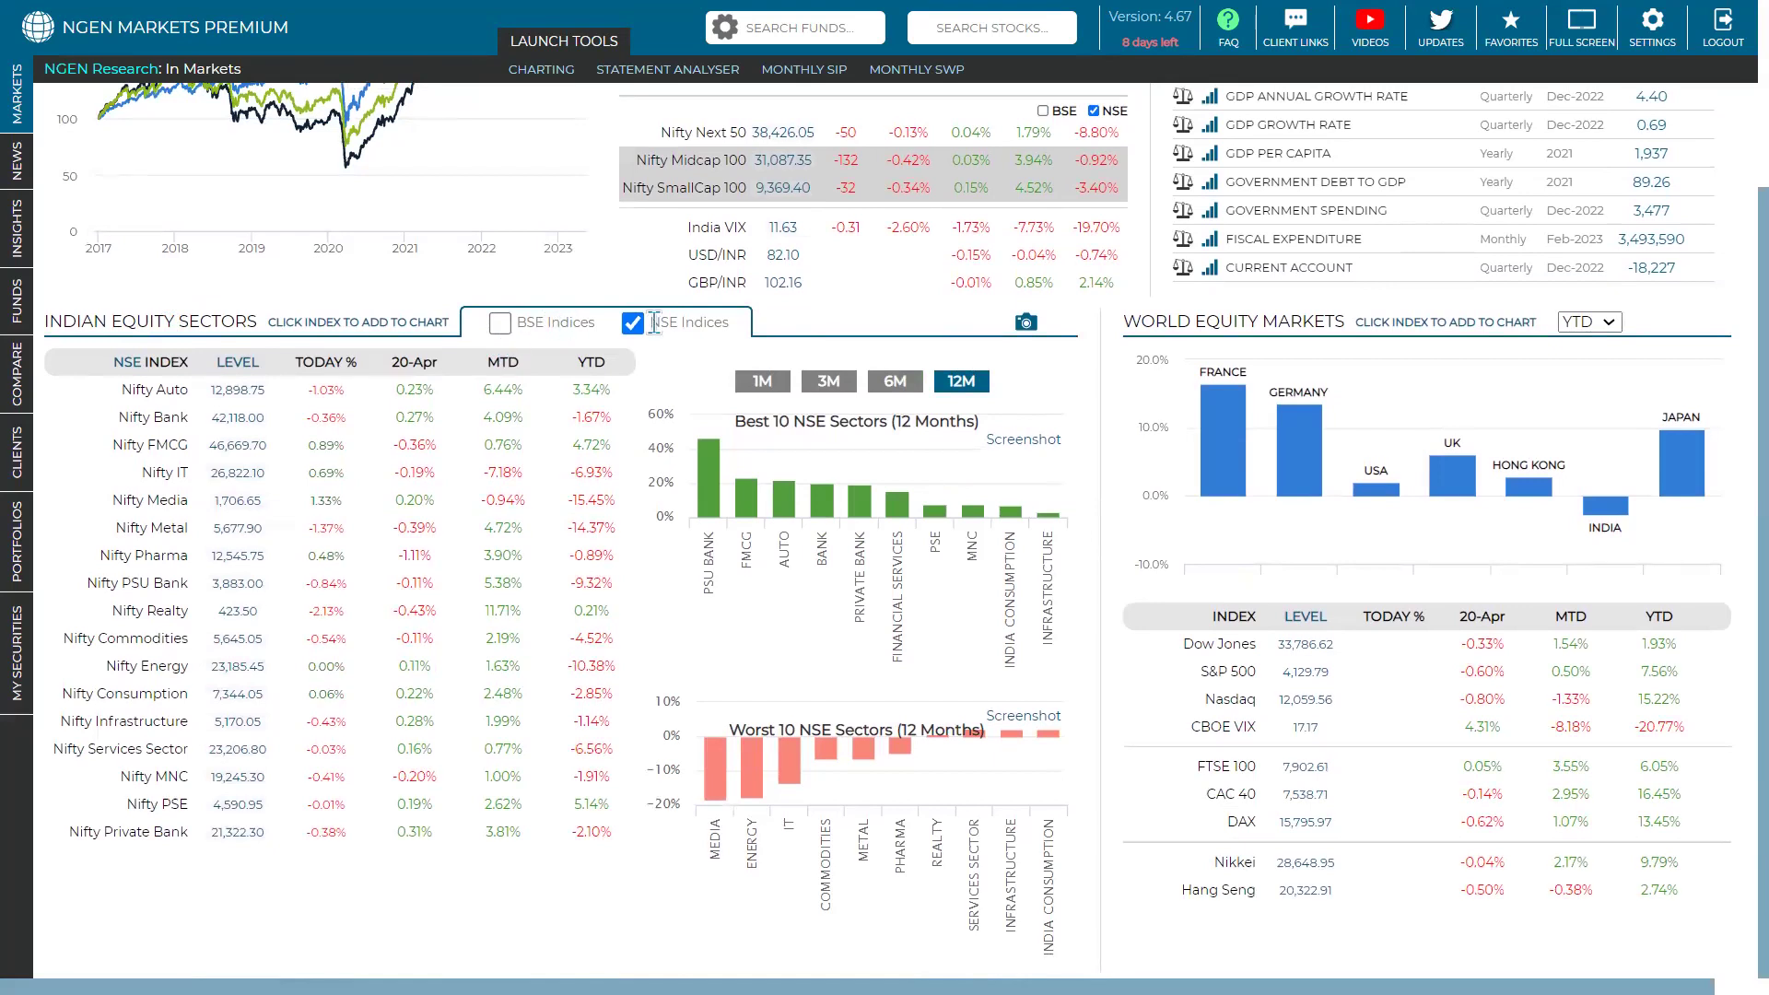
pyautogui.click(150, 571)
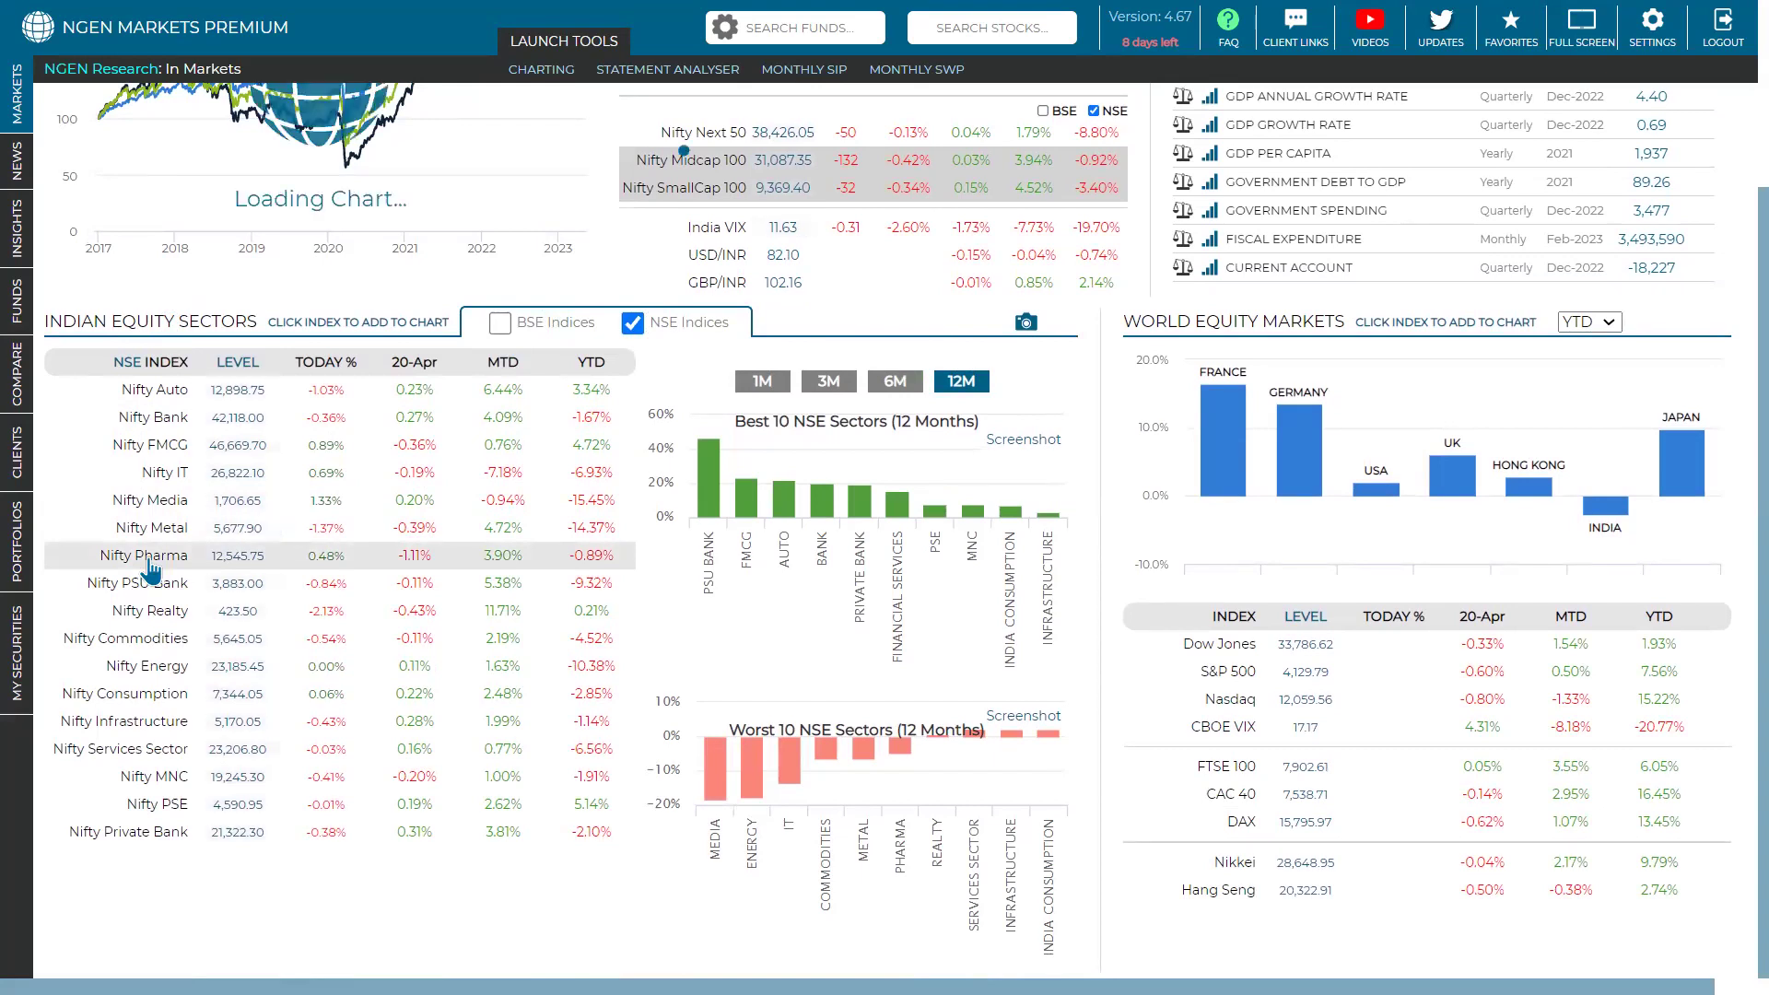
pyautogui.click(164, 473)
pyautogui.click(152, 417)
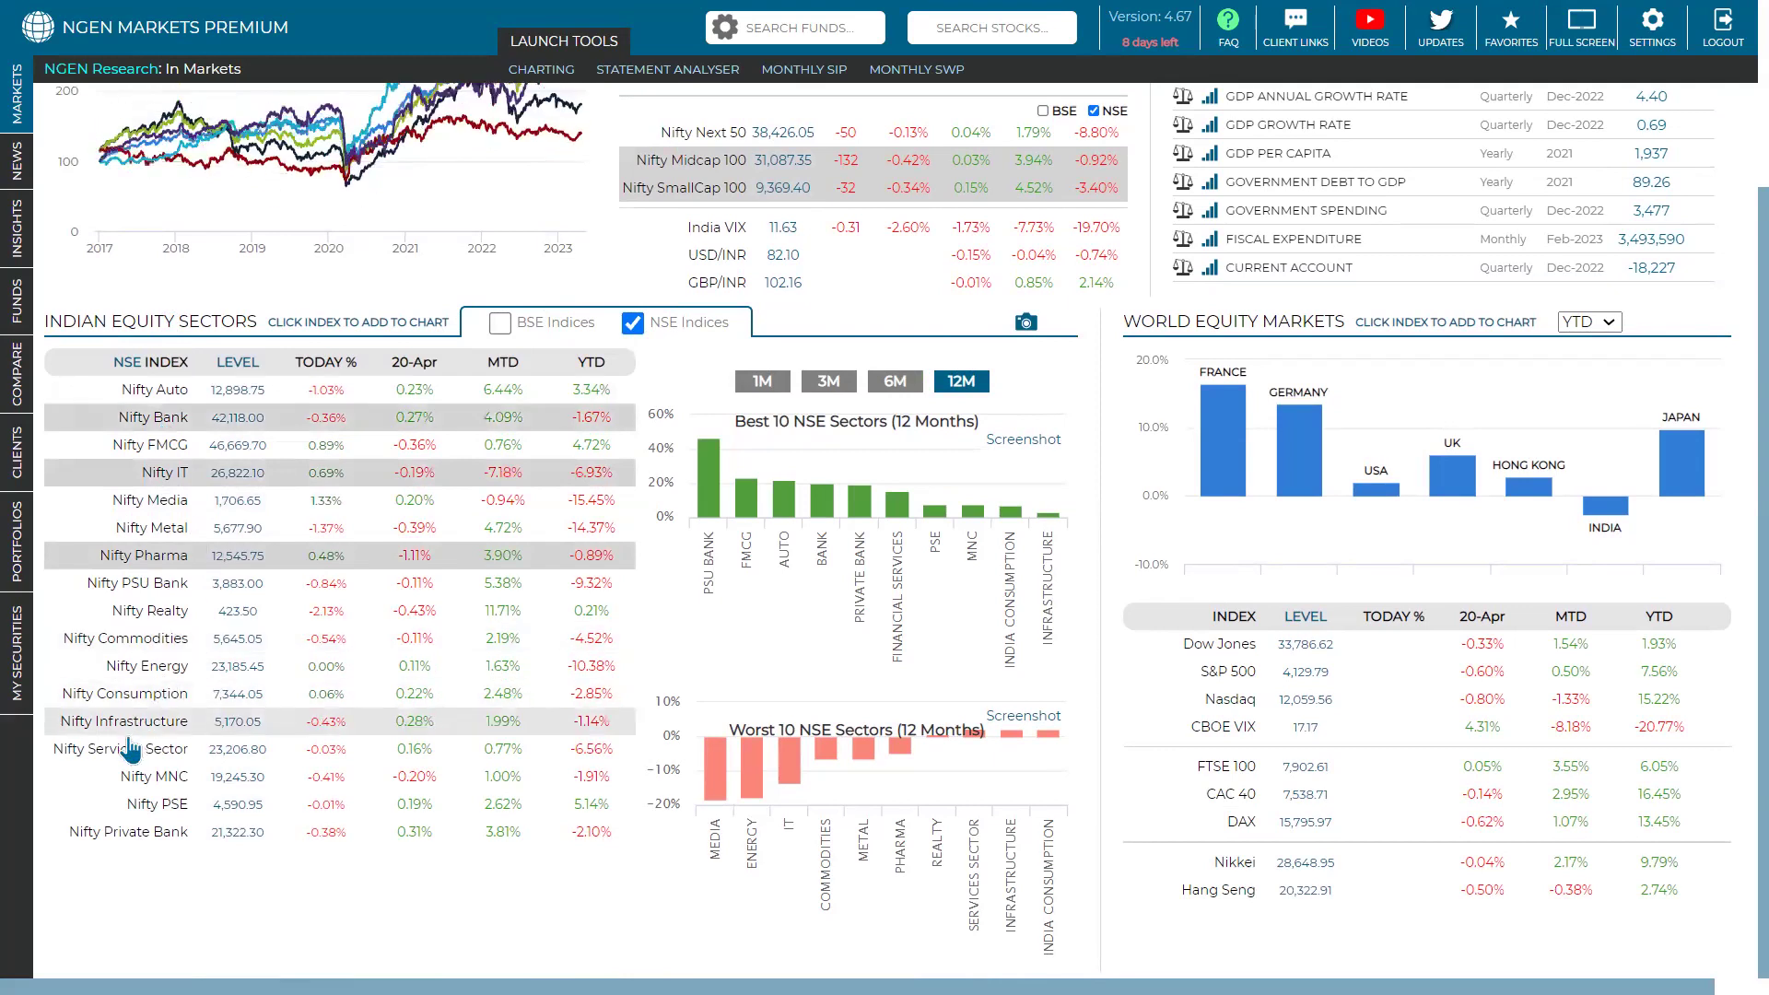
pyautogui.click(136, 705)
pyautogui.scroll(3, 383, 627)
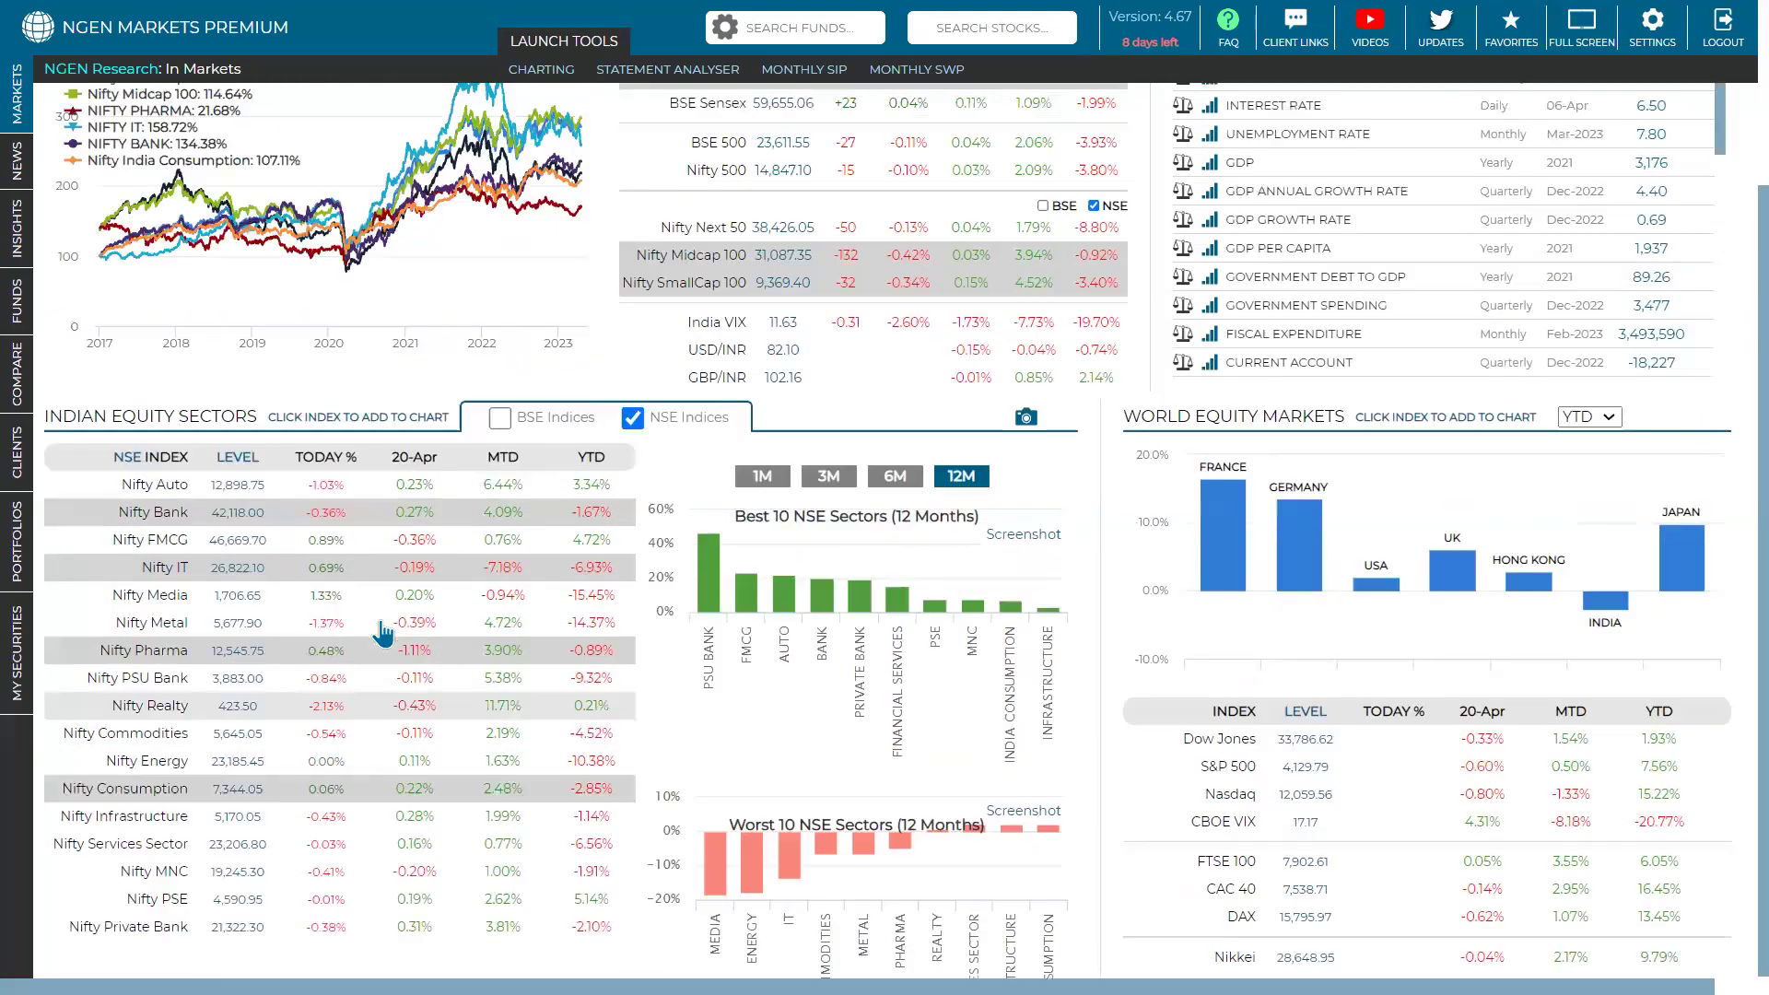
pyautogui.moveTo(416, 431)
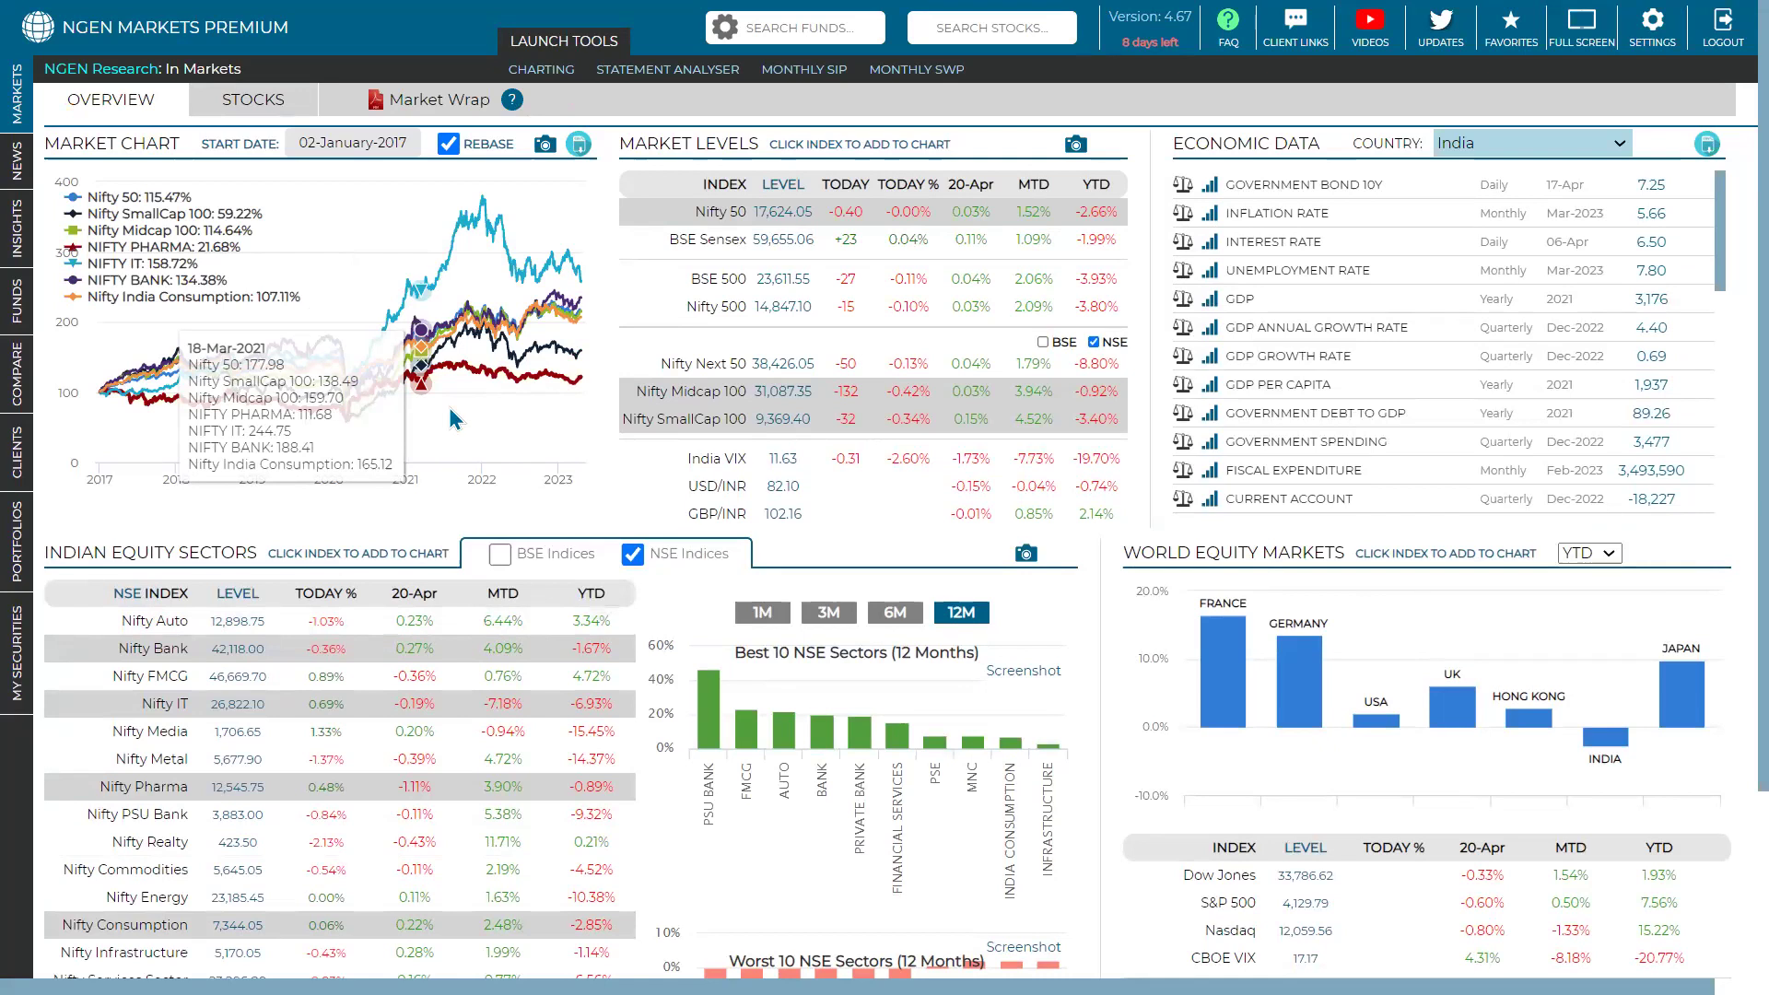
# Add the Dow Jones and Nasdaq world indices to the market chart
pyautogui.scroll(-3, 1096, 247)
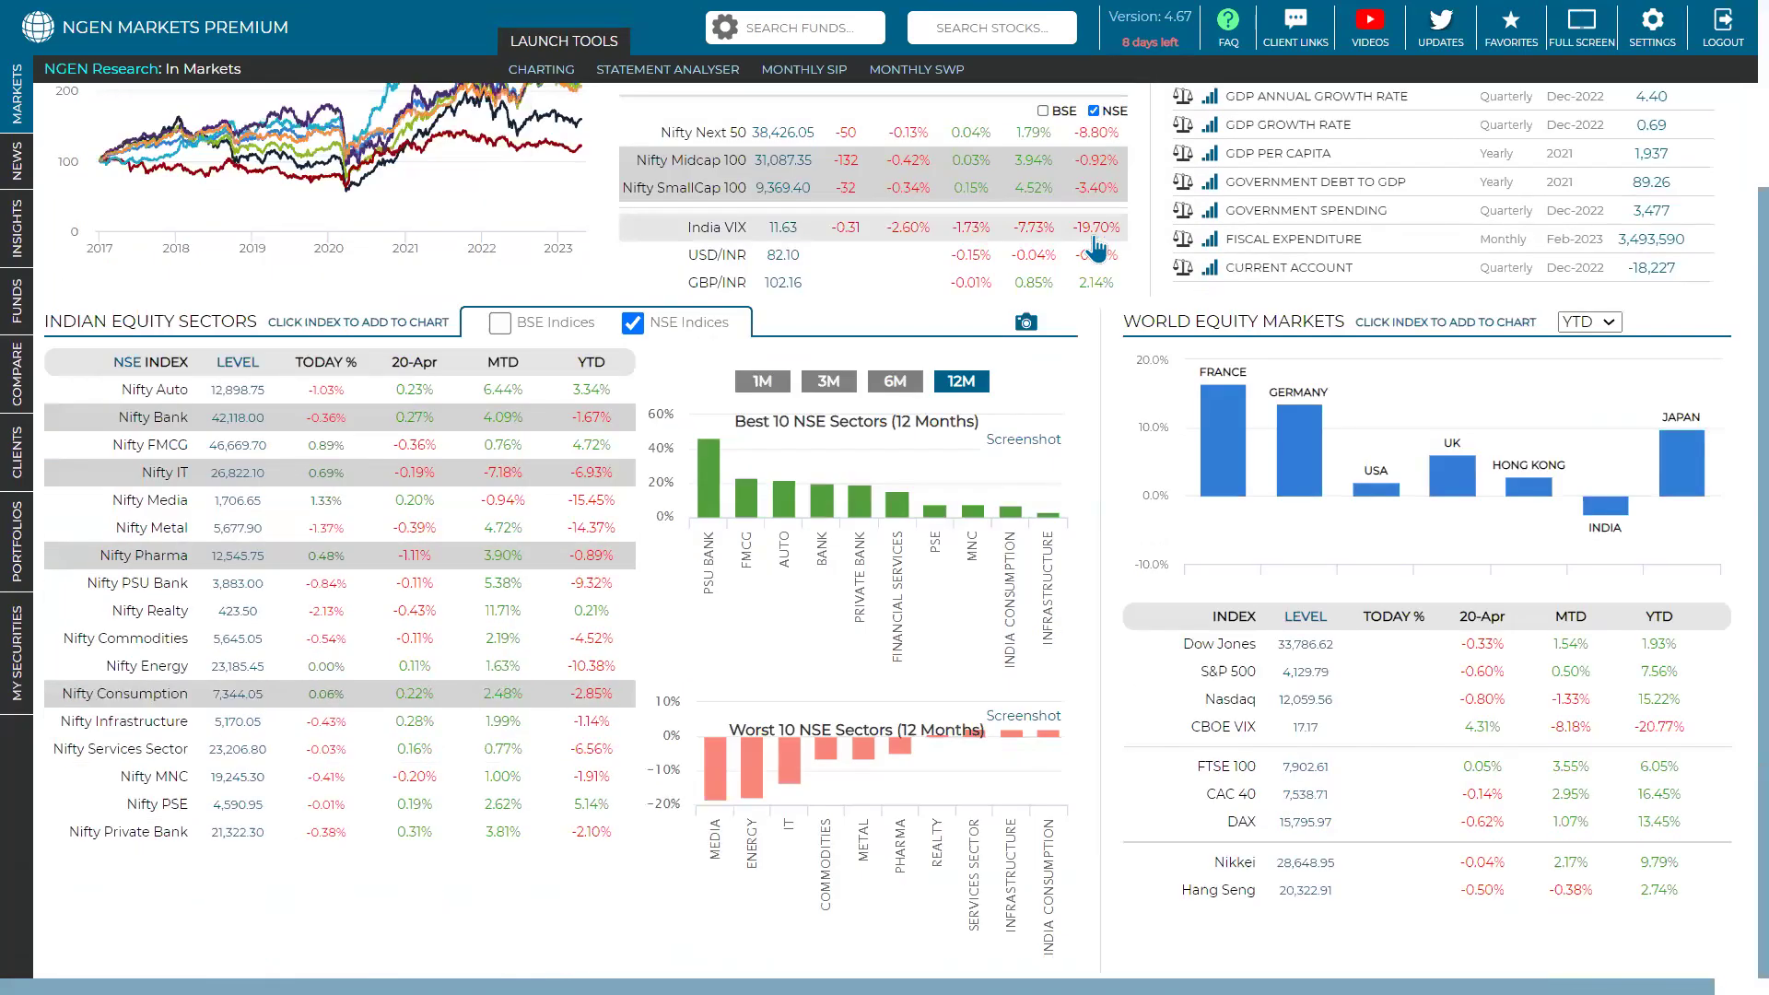
pyautogui.moveTo(1207, 445)
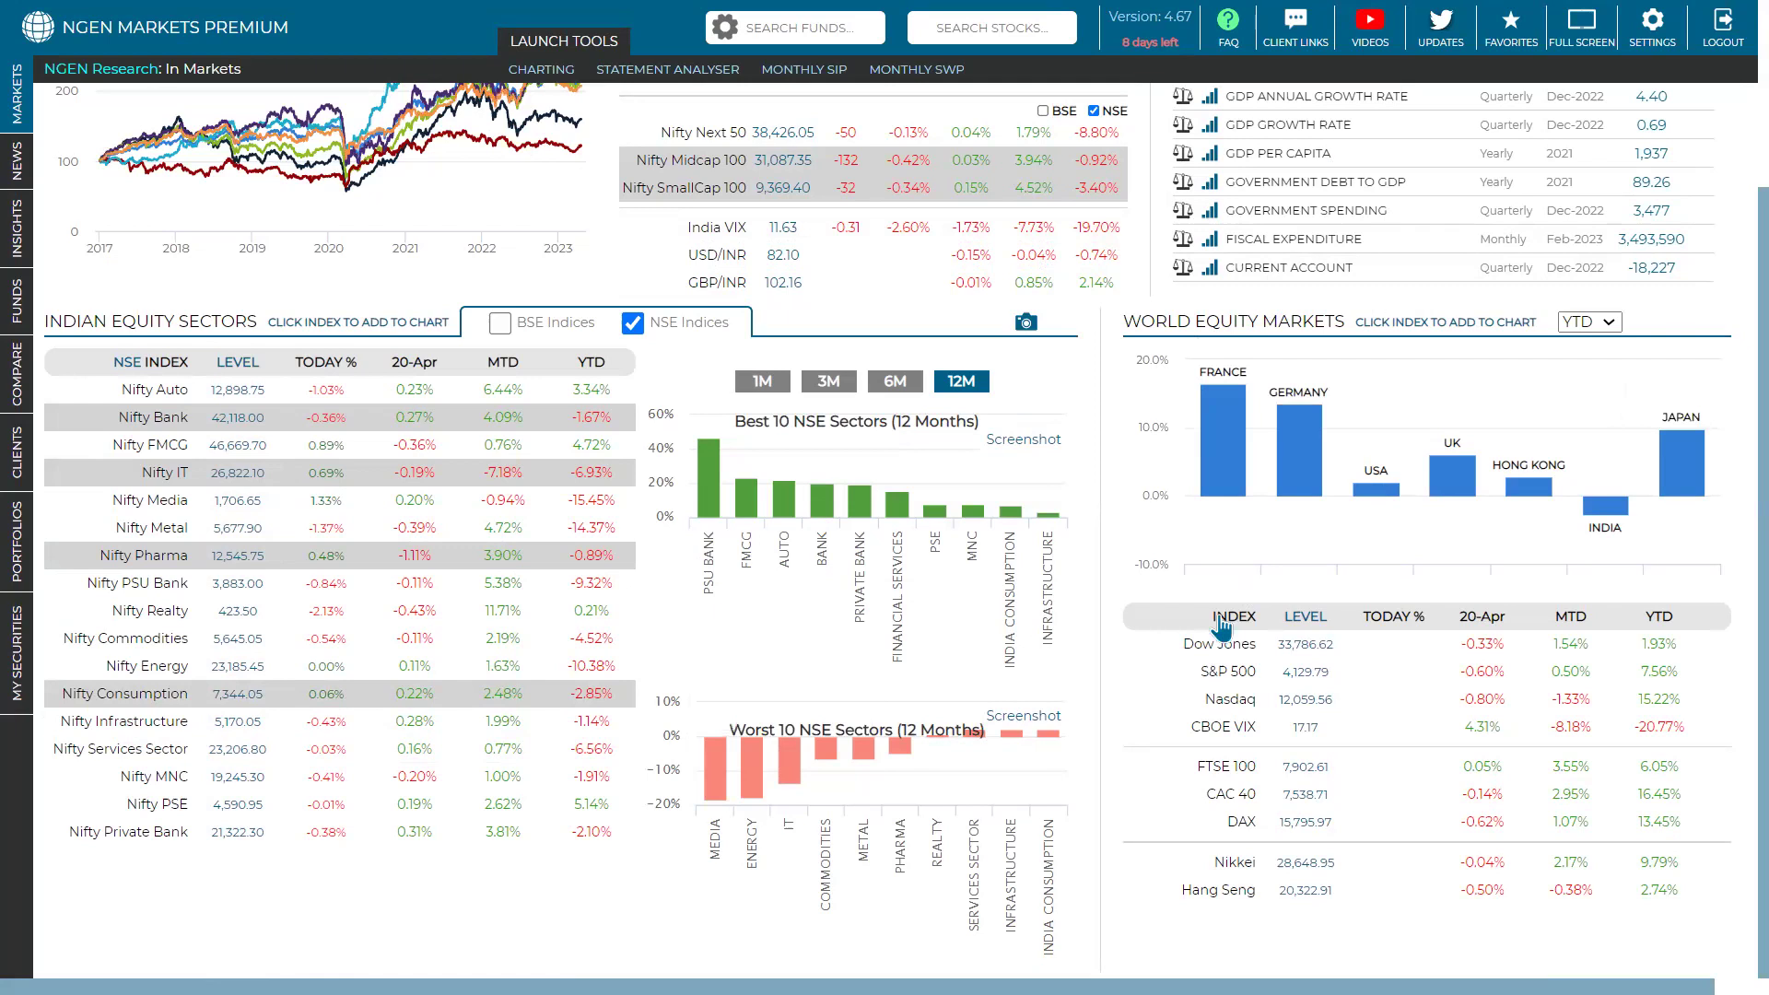
pyautogui.click(1218, 647)
pyautogui.click(1215, 704)
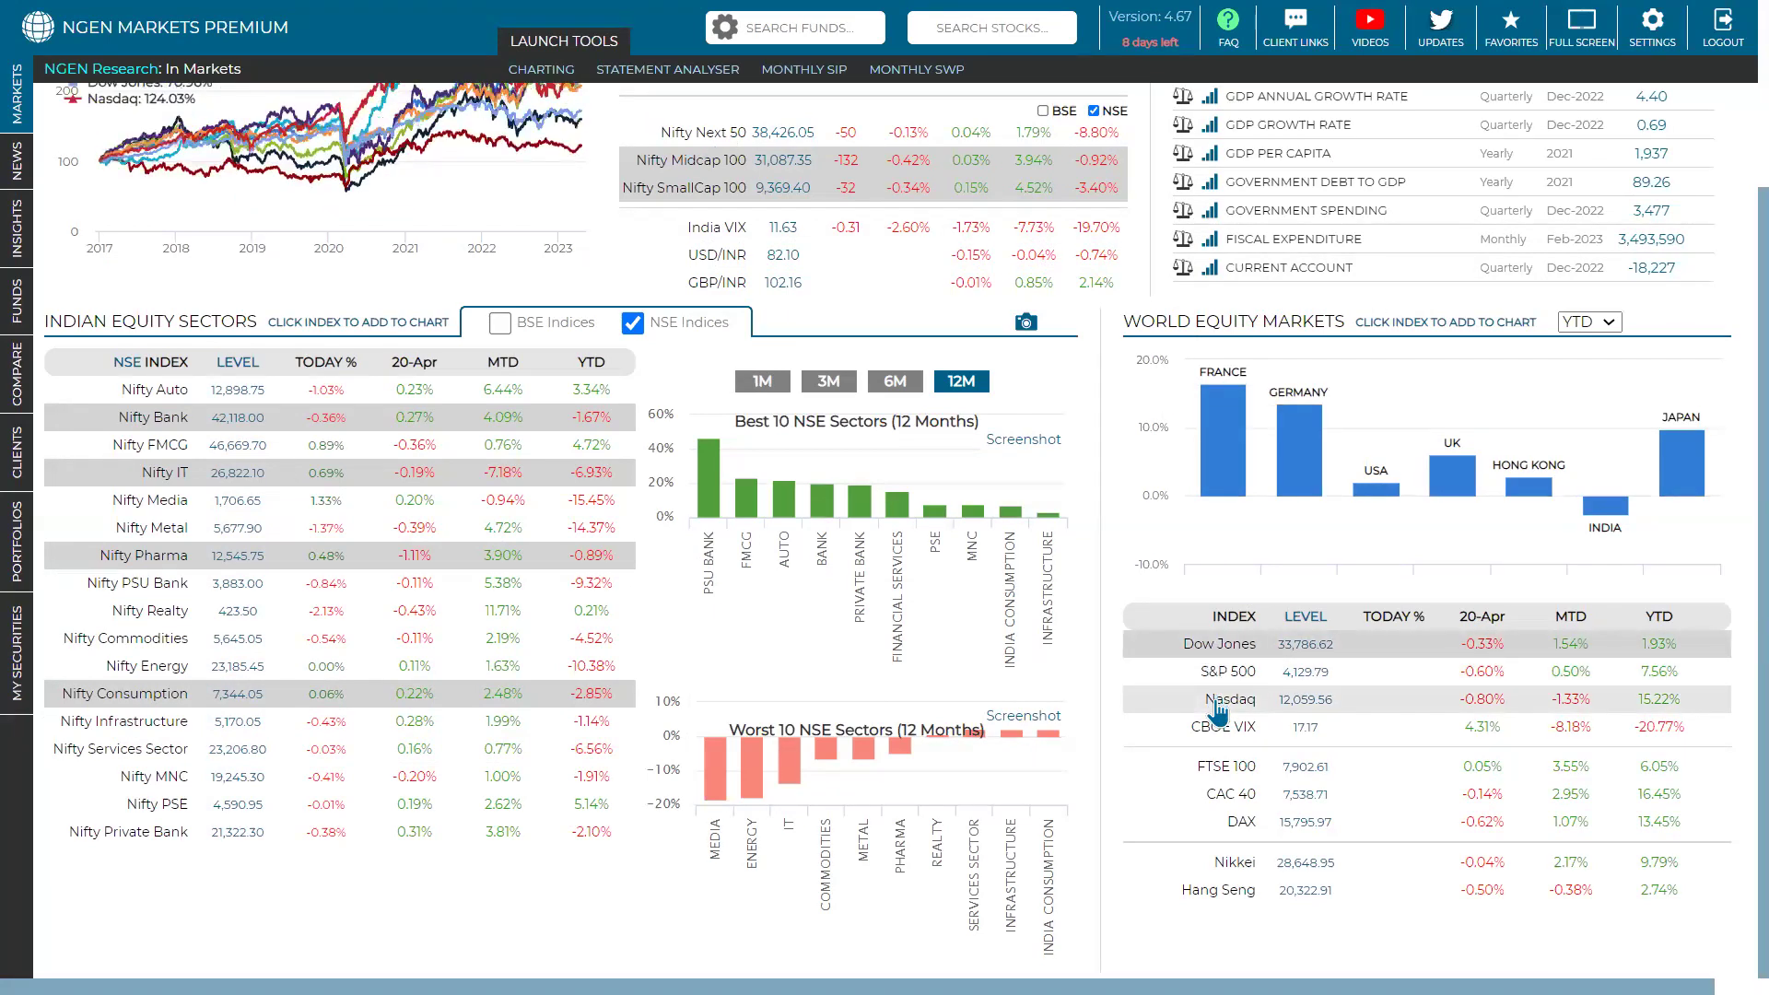
pyautogui.scroll(3, 1214, 709)
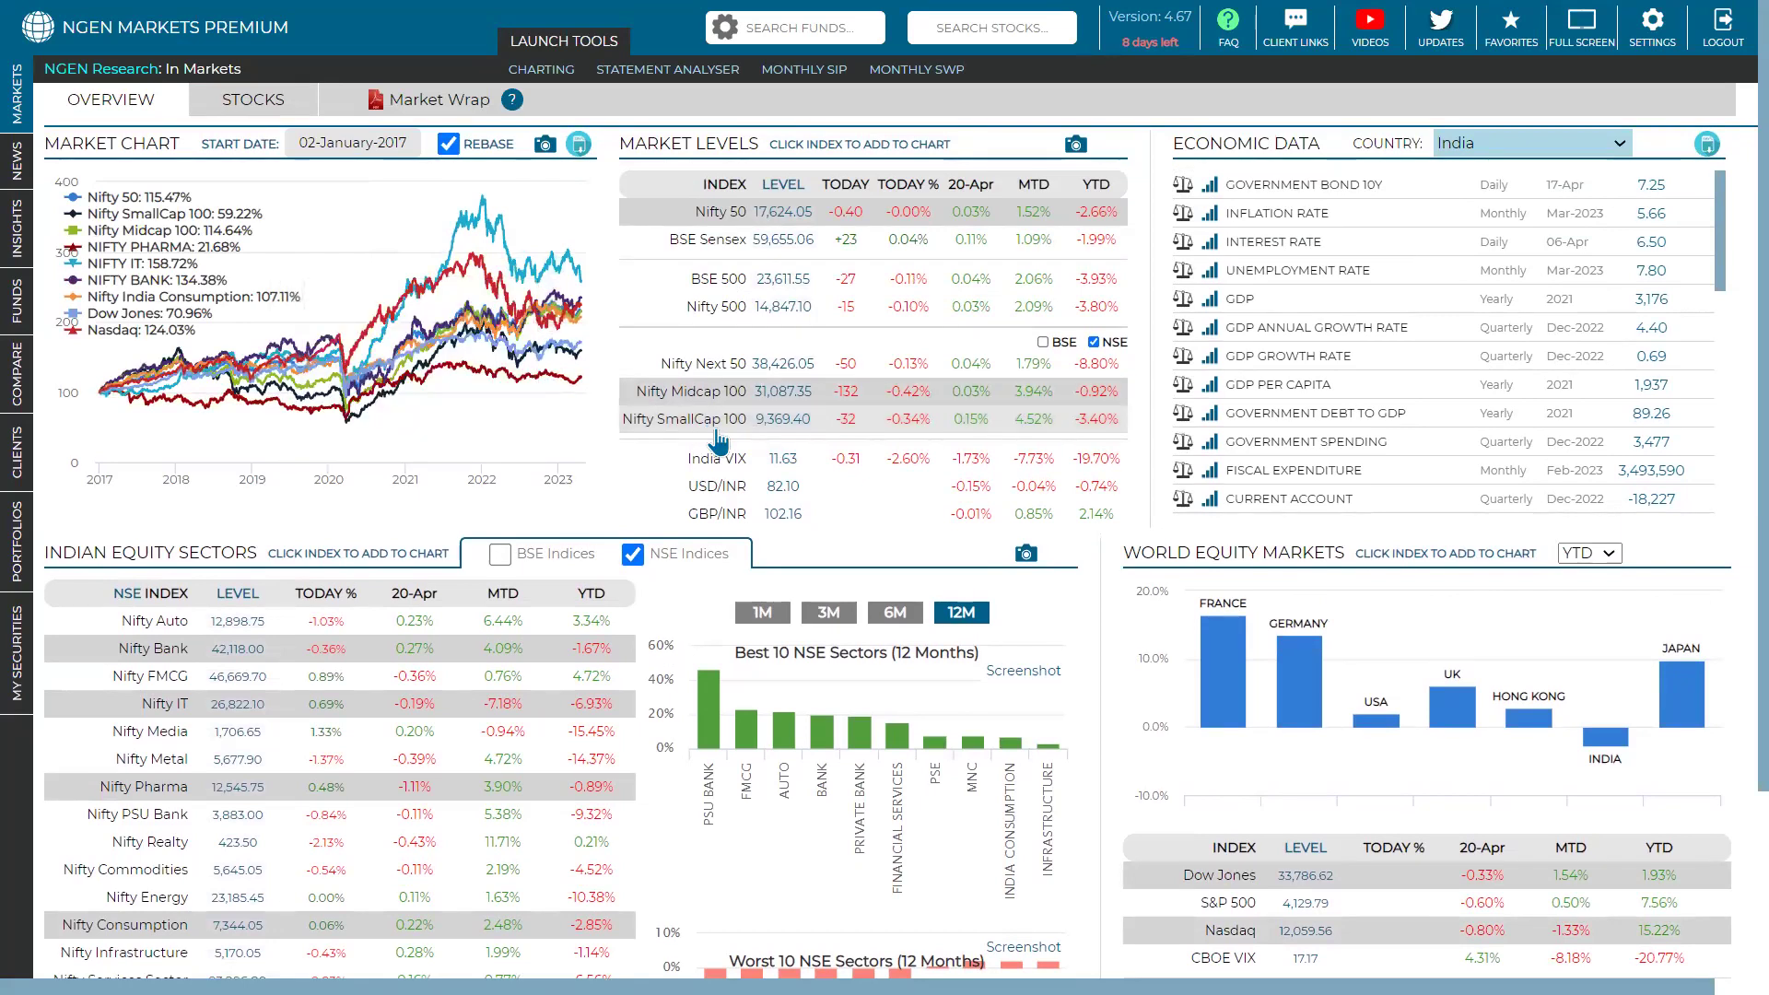
# Remove the Nifty Bank and Nifty IT sector indices from the market chart
pyautogui.scroll(-3, 671, 442)
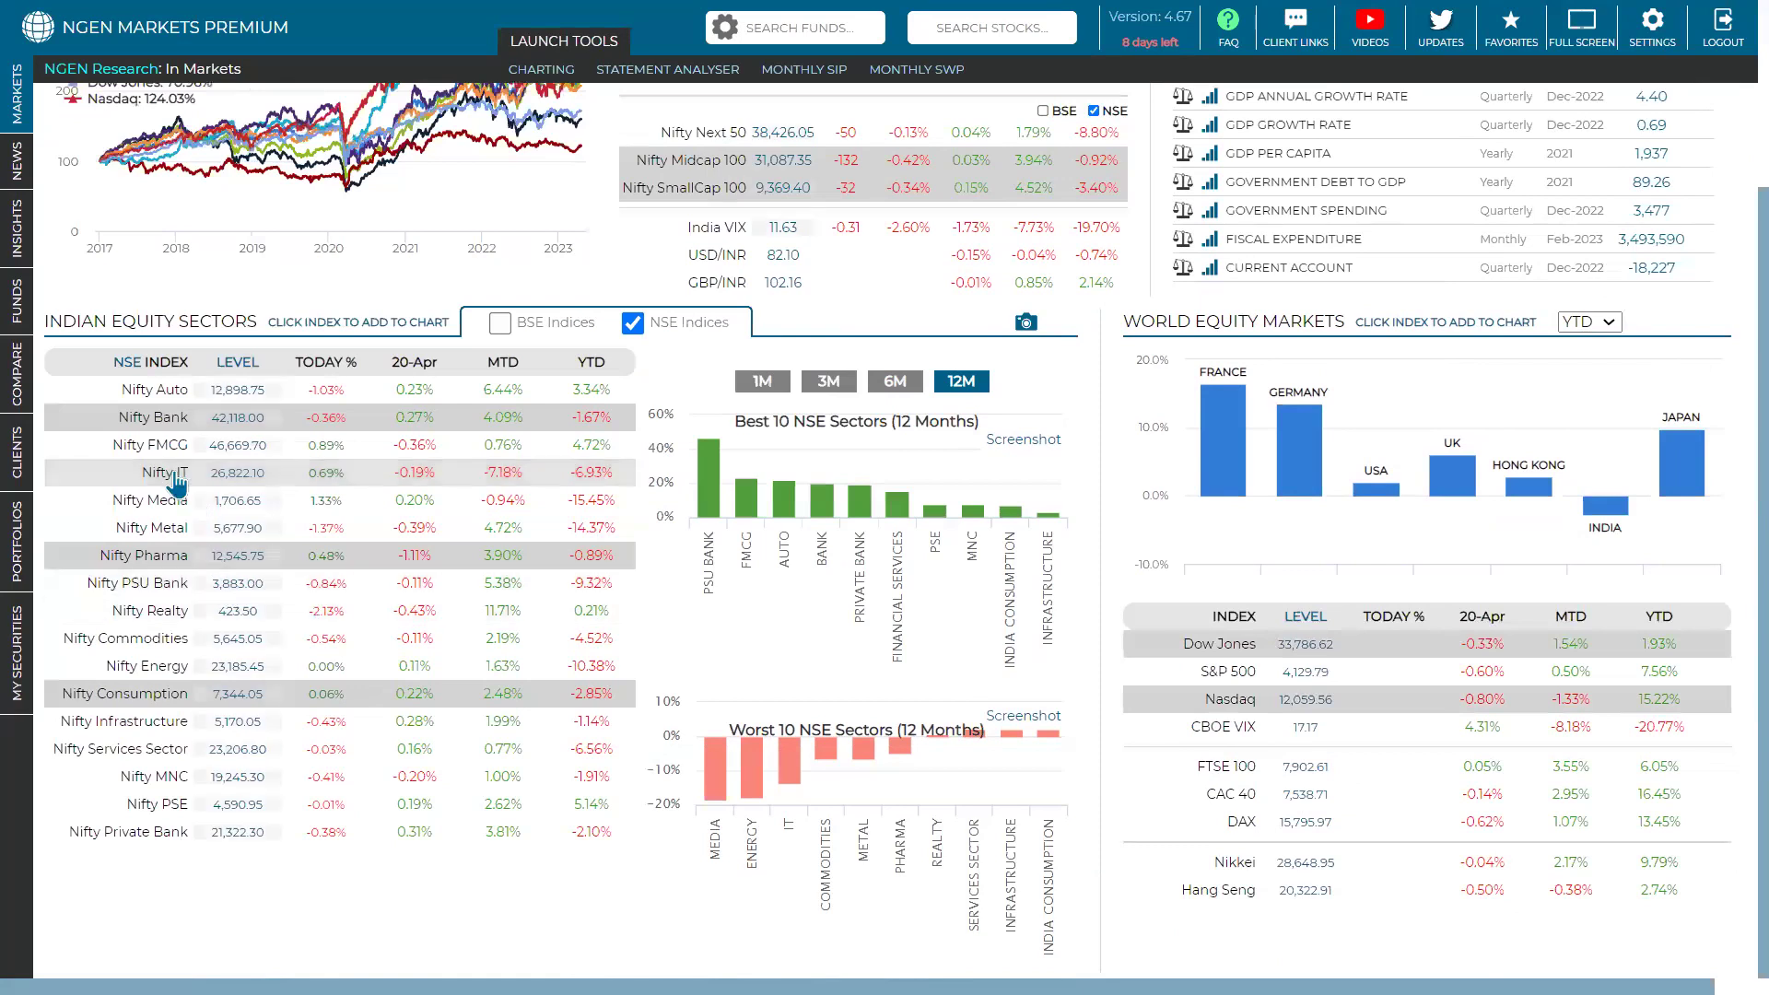
pyautogui.click(170, 396)
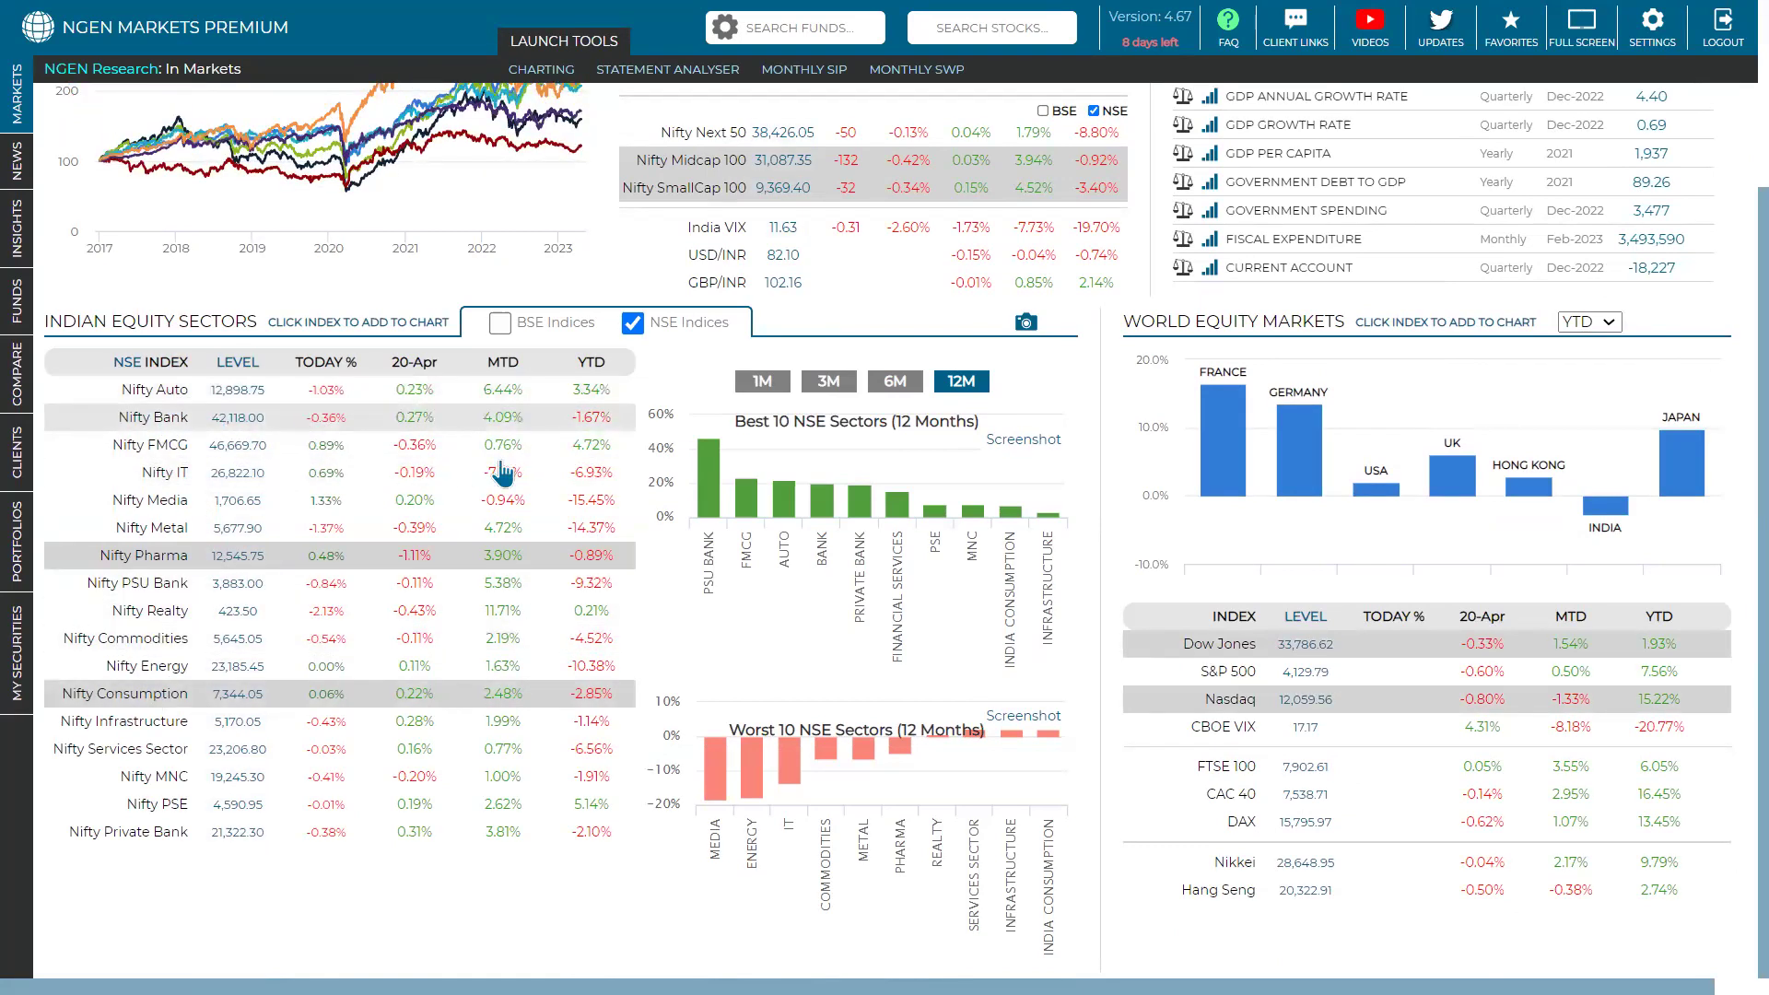
pyautogui.scroll(3, 753, 461)
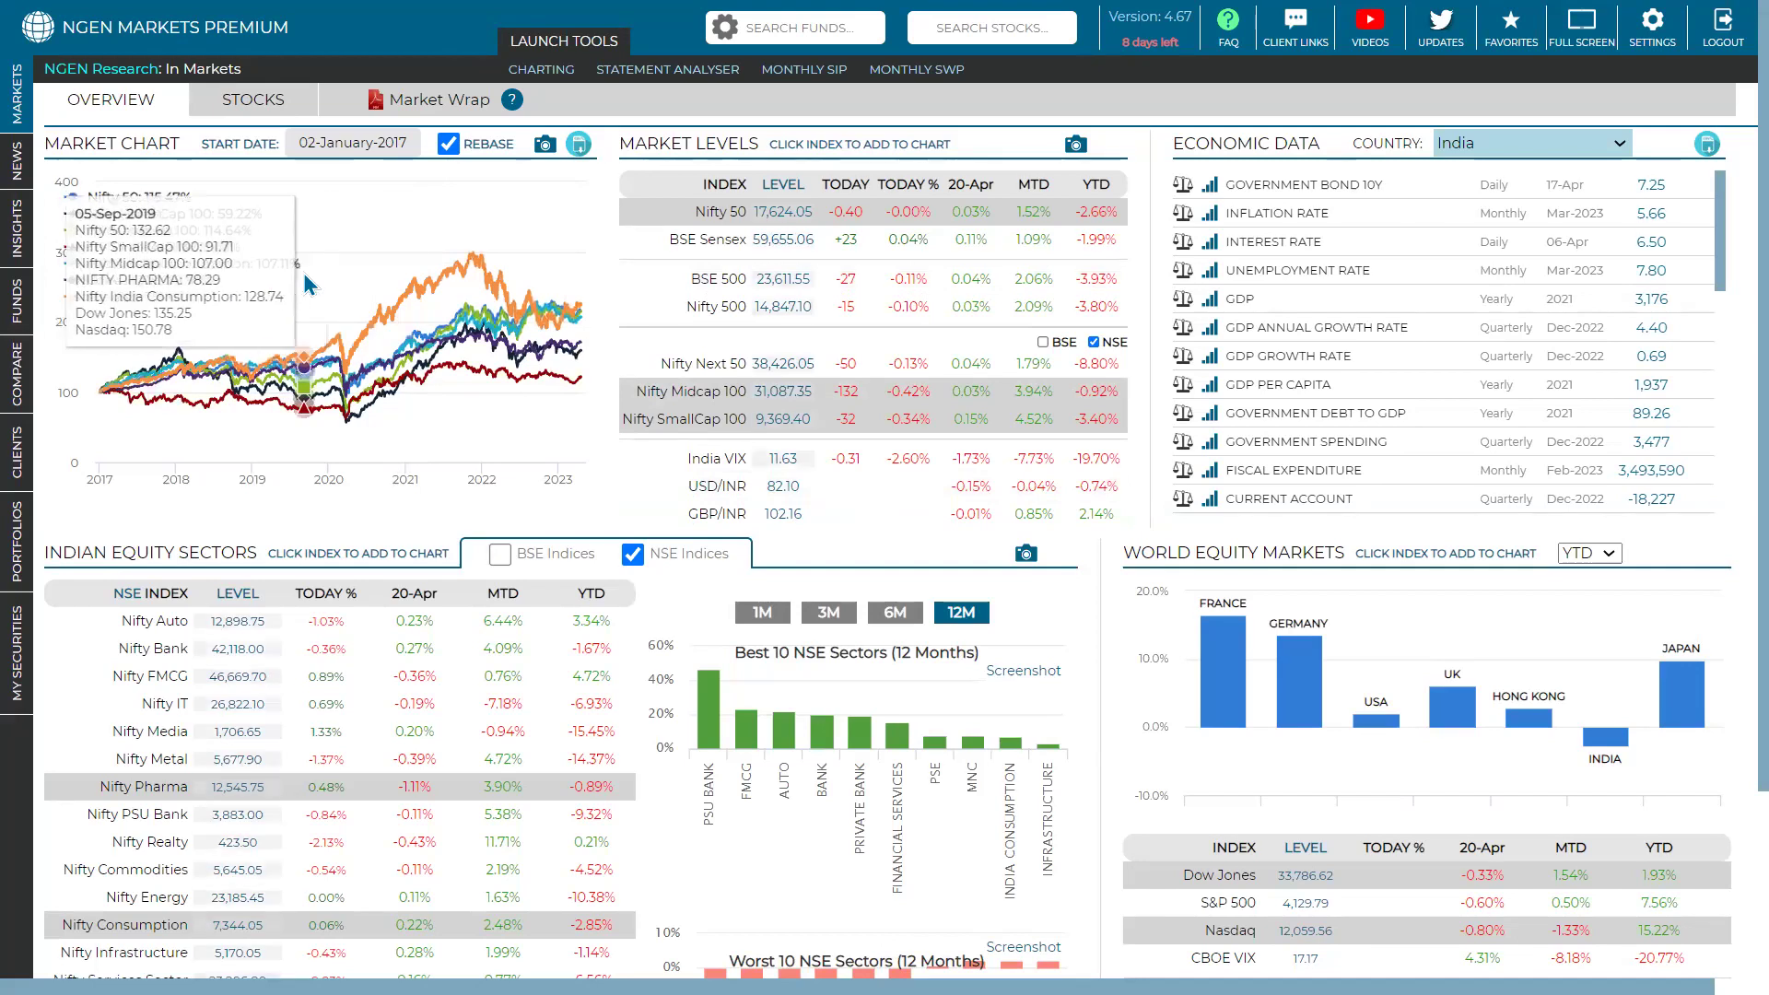
# Hide the Nifty Pharma, Nifty Midcap 100, Nifty SmallCap 100 and Dow Jones lines on the market chart
pyautogui.hotkey('ctrl', '+')
pyautogui.hotkey('ctrl', '+')
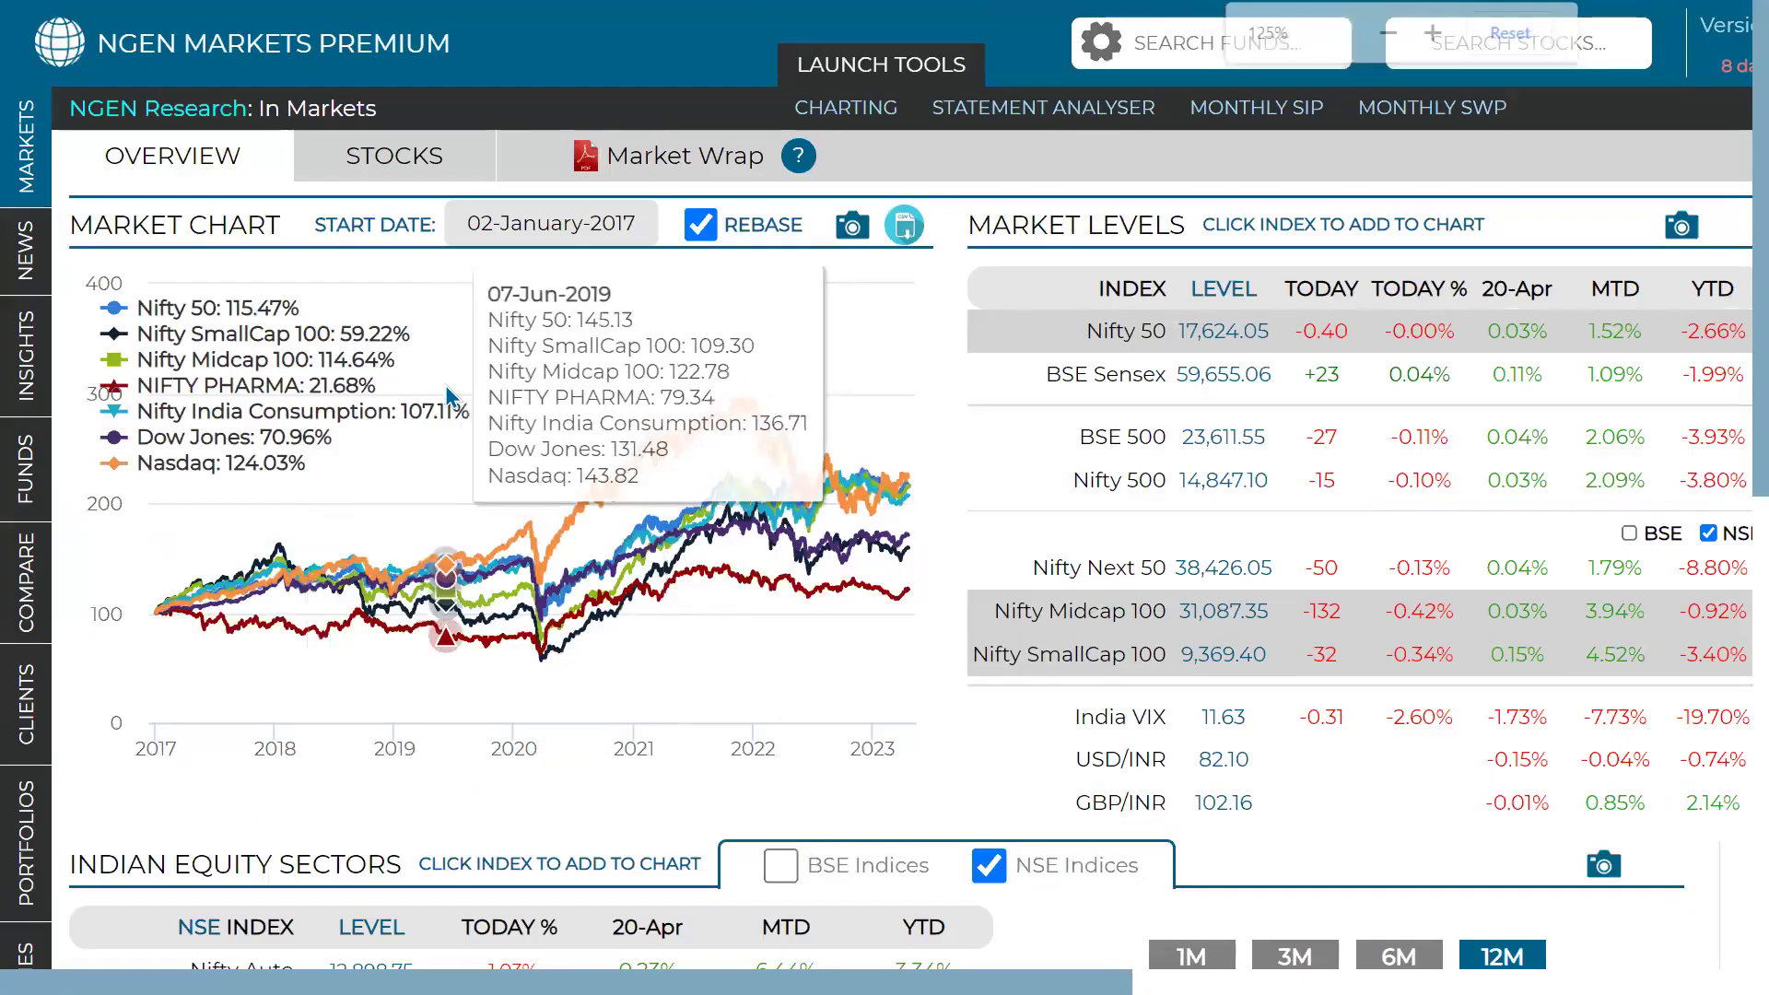
pyautogui.hotkey('ctrl', '+')
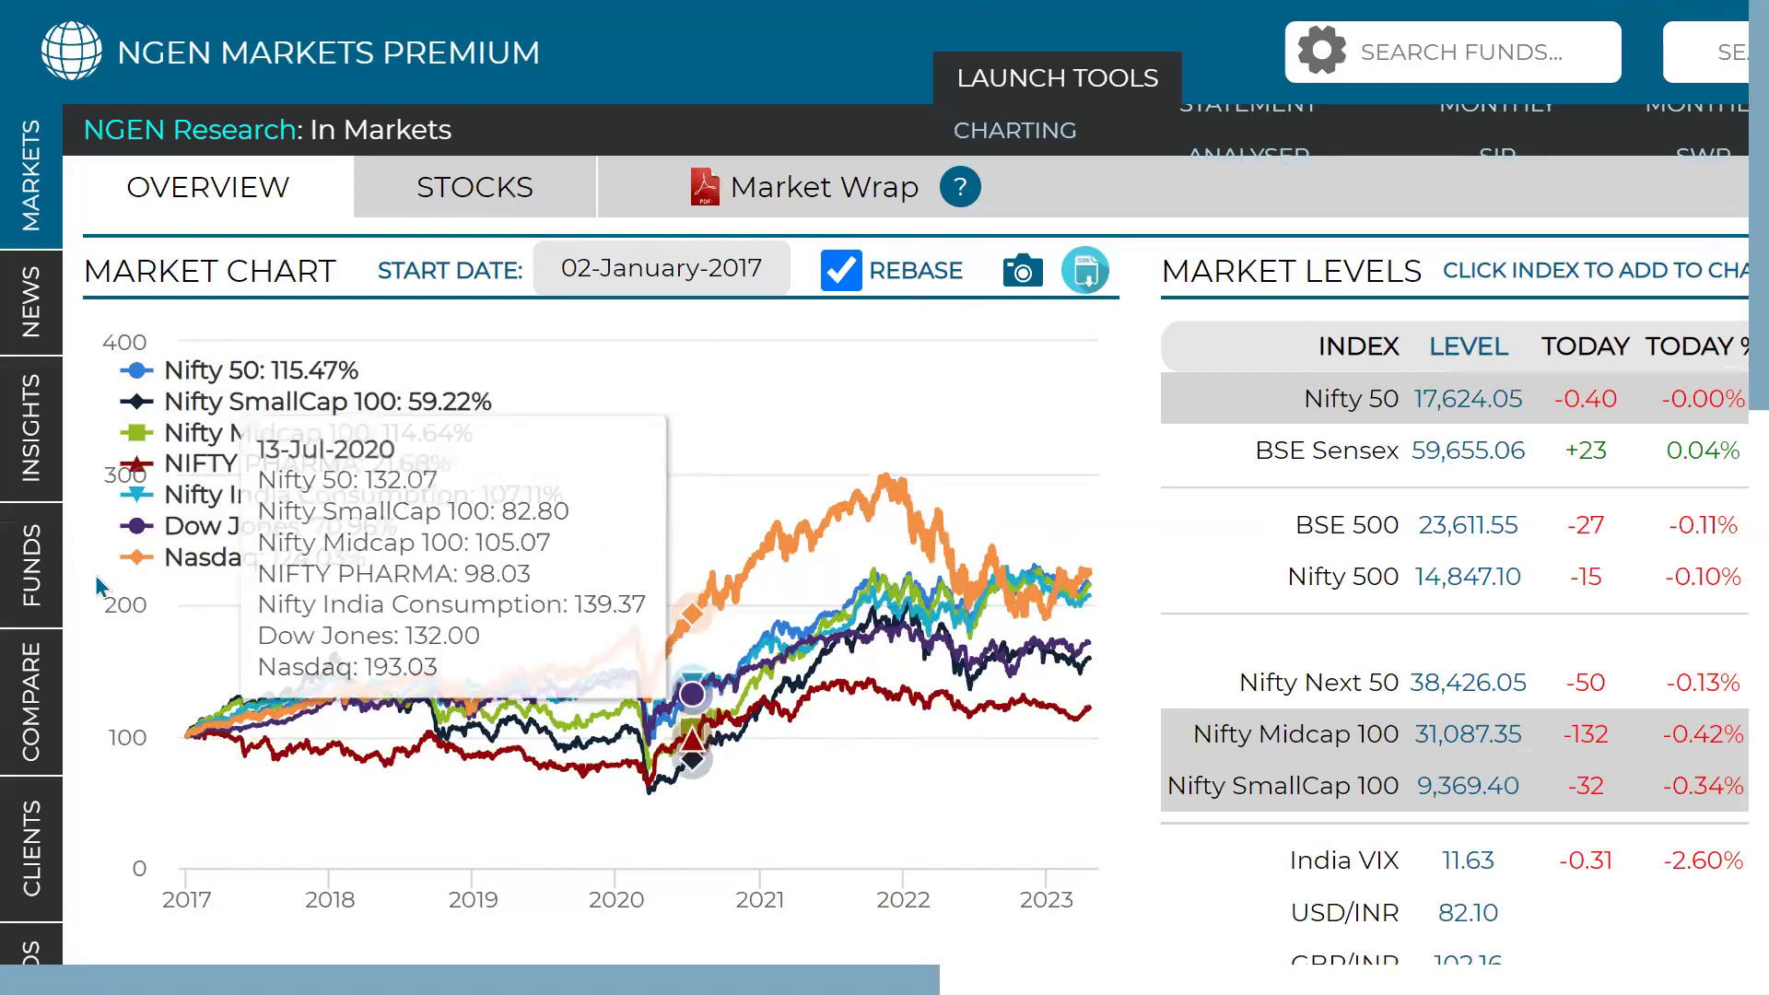
pyautogui.click(339, 462)
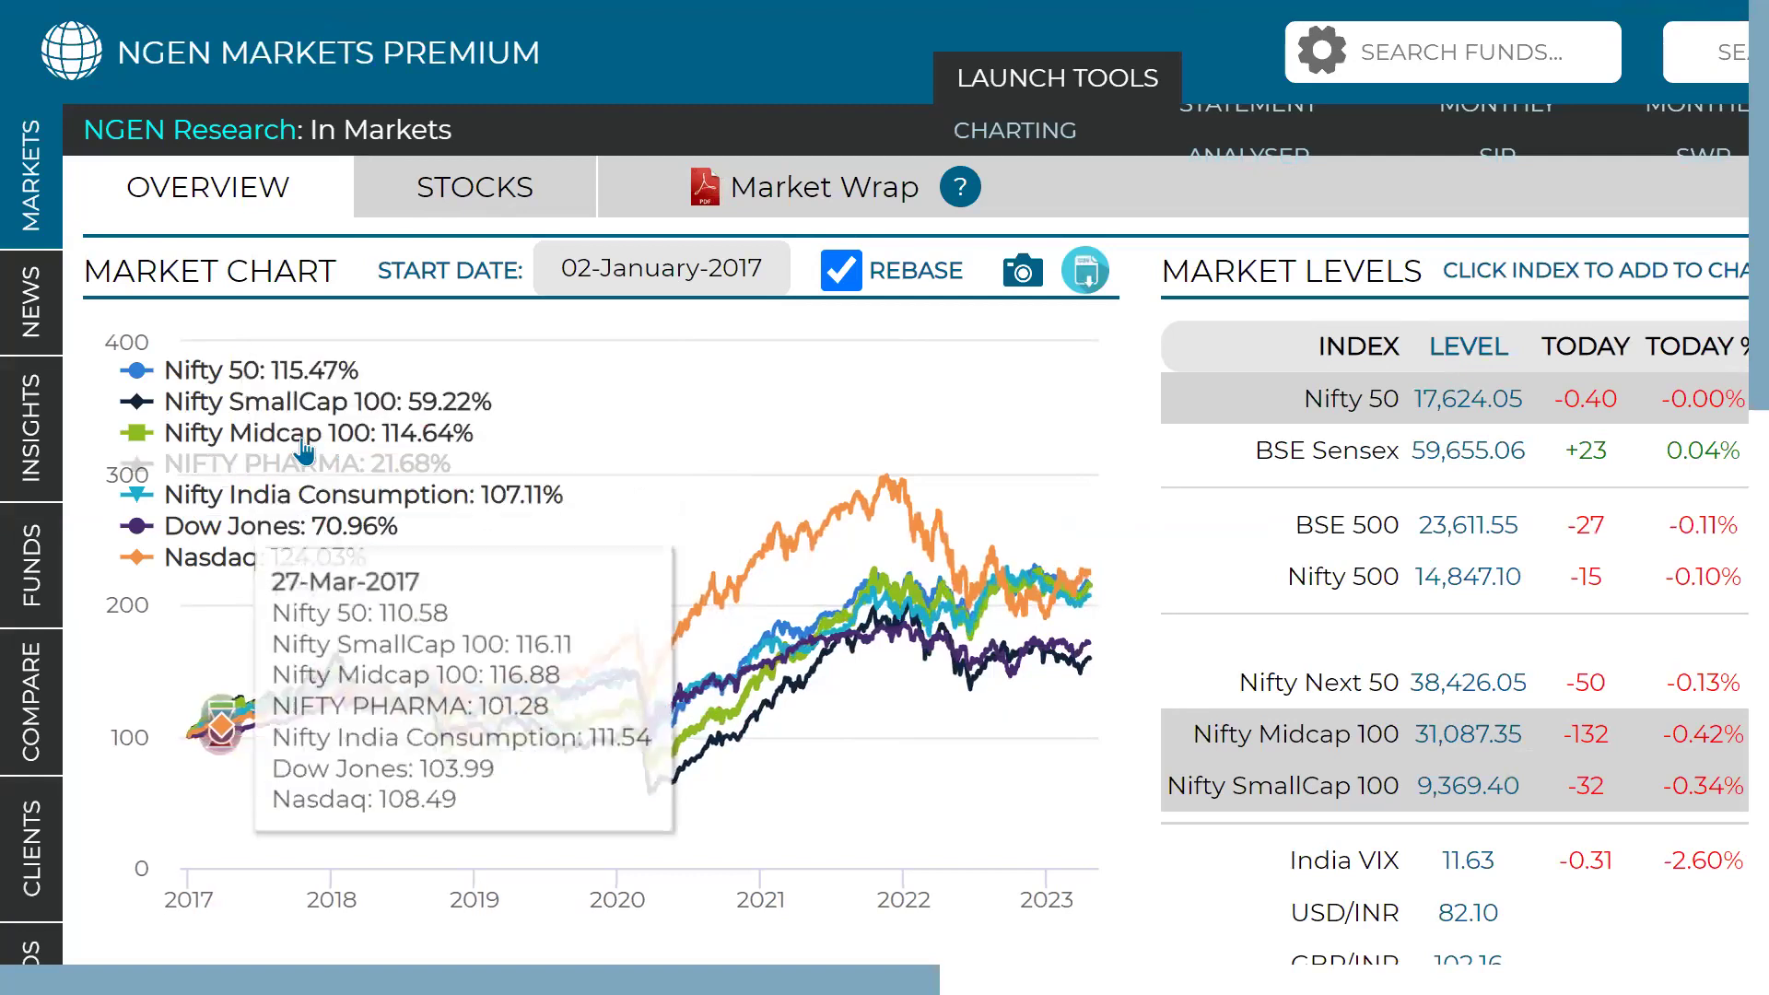
pyautogui.click(295, 433)
pyautogui.click(299, 411)
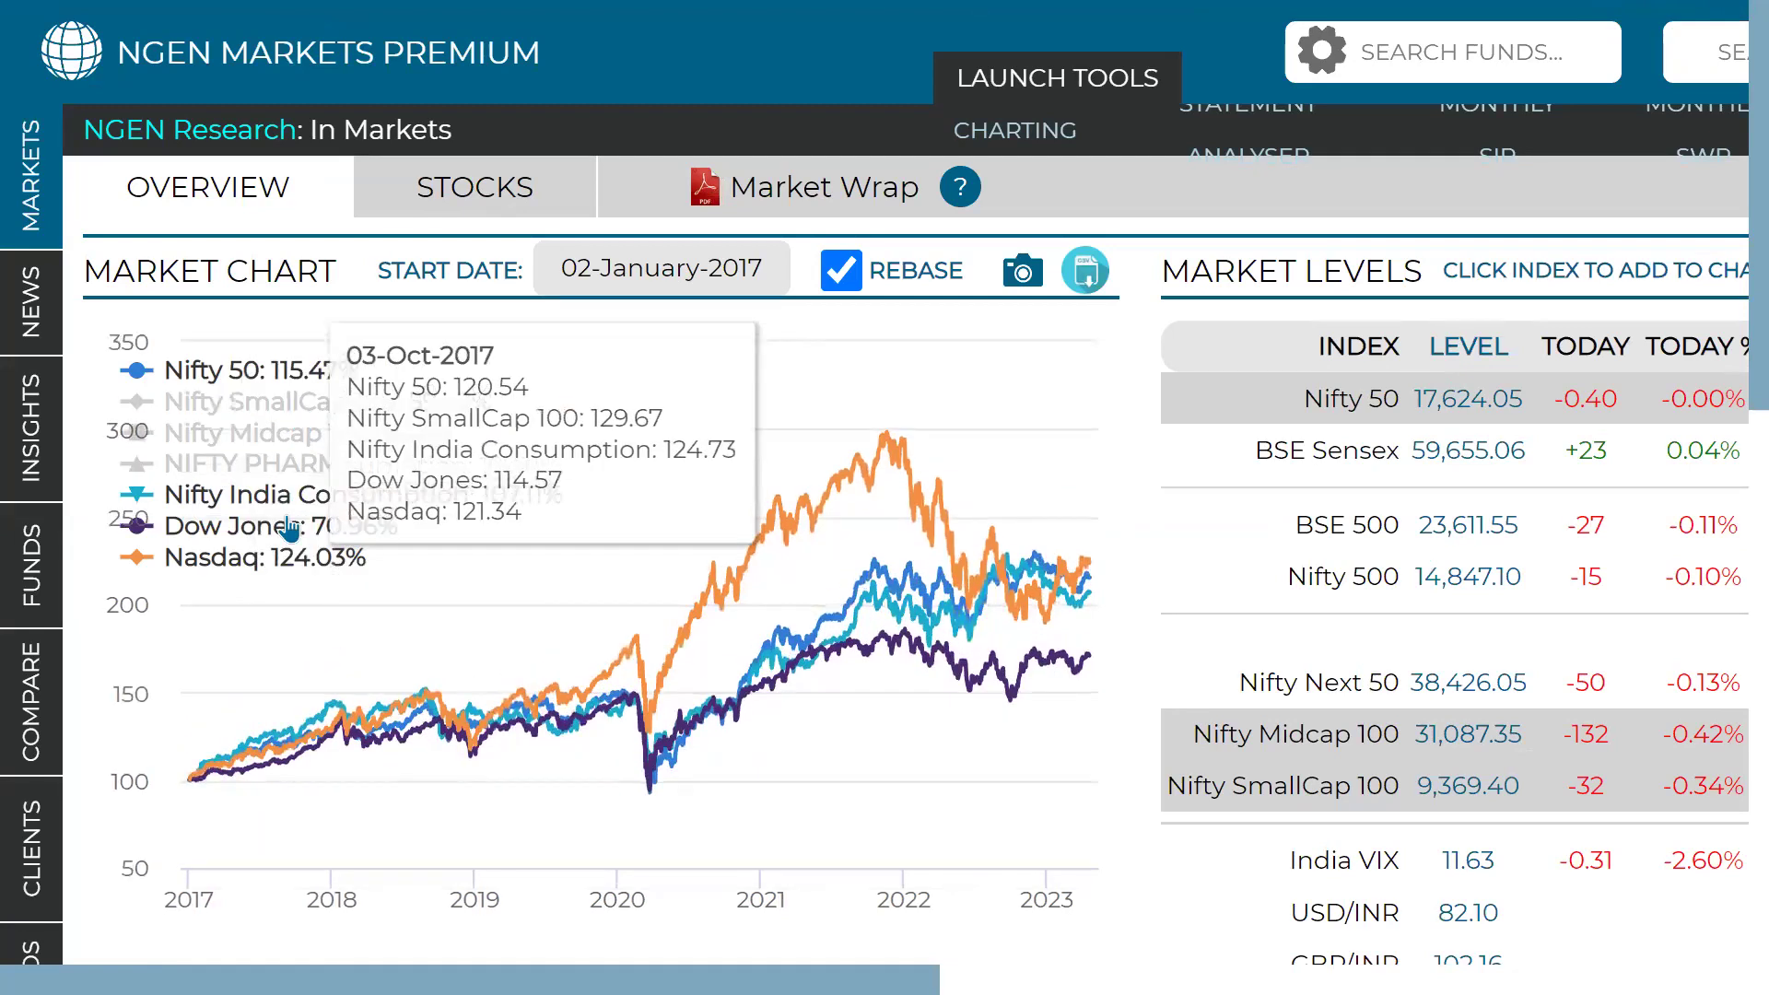
pyautogui.click(286, 528)
pyautogui.scroll(-1, 287, 530)
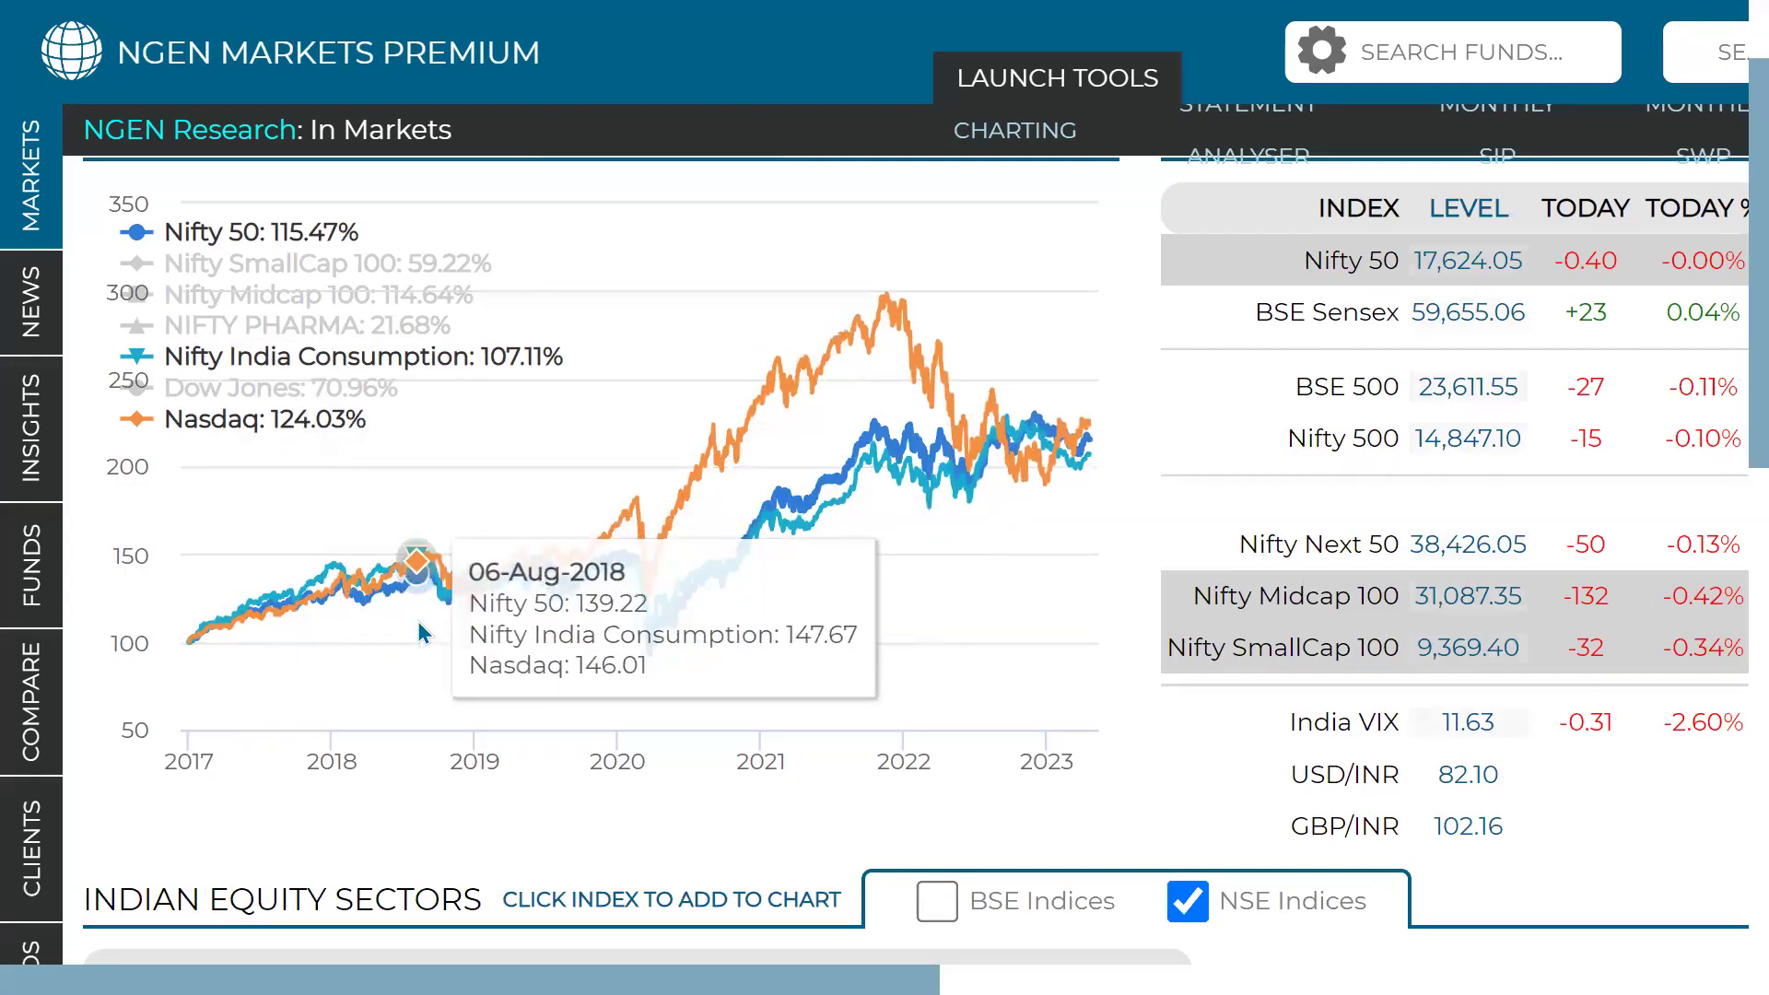
pyautogui.scroll(2, 418, 621)
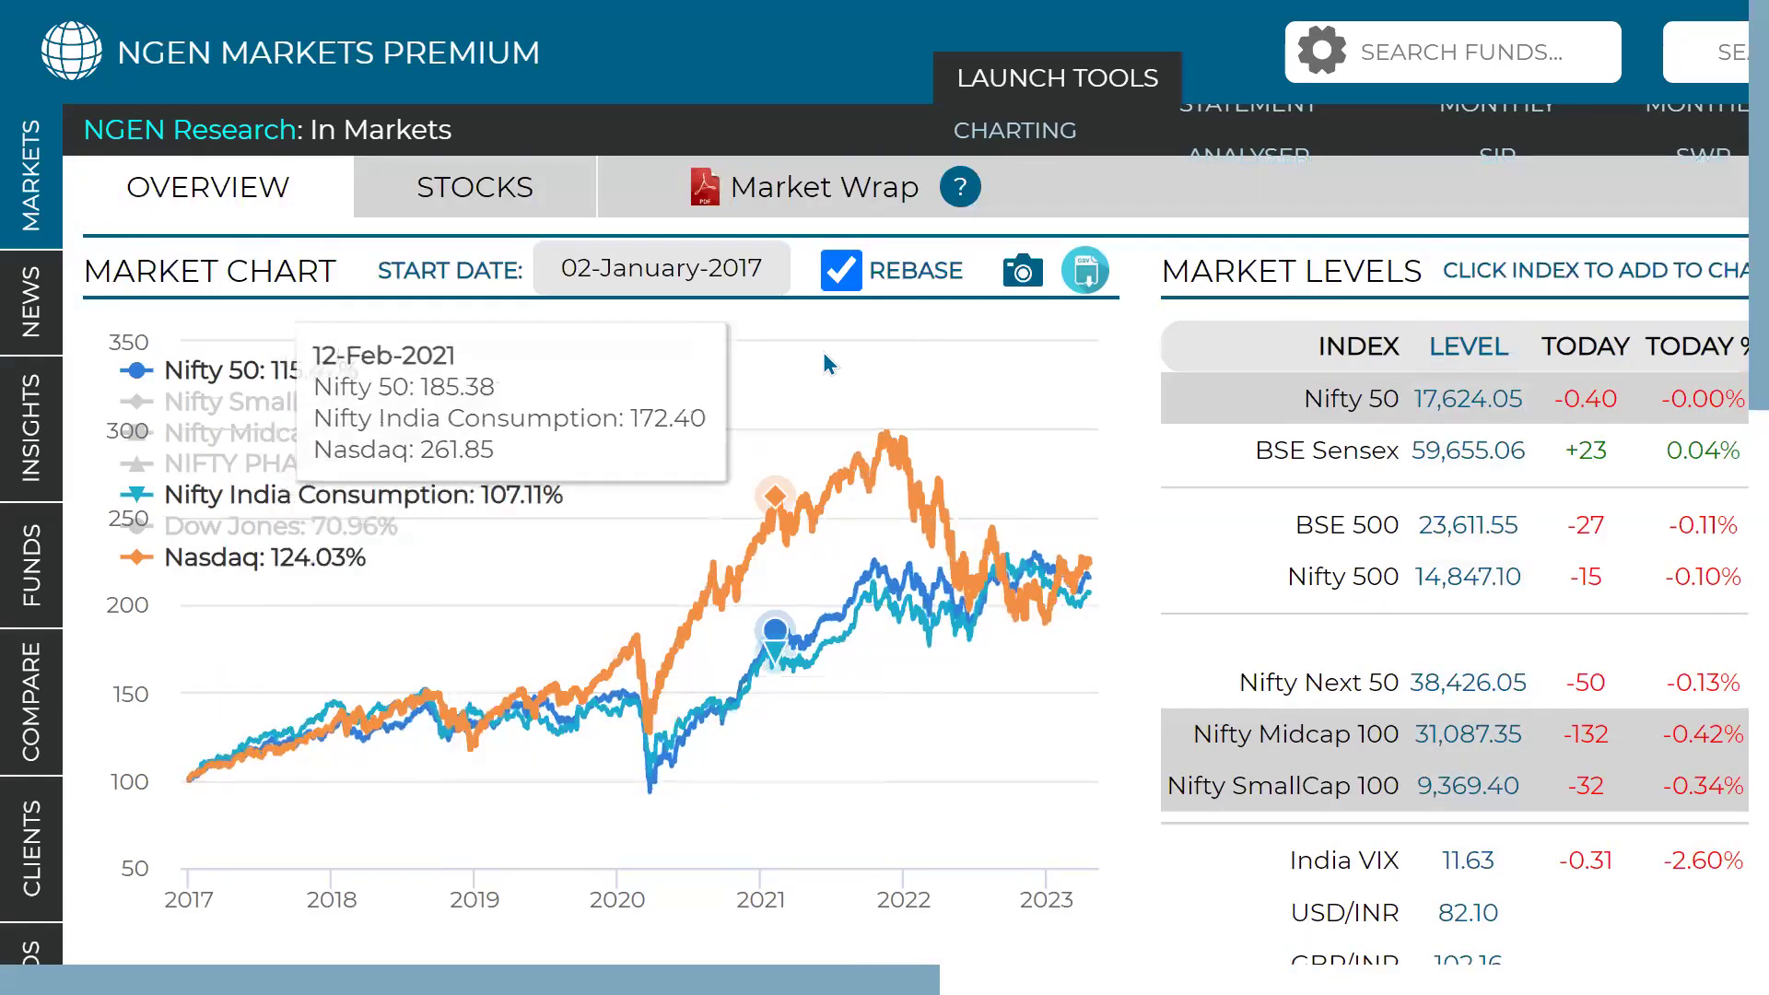
# Turn the market chart's rebasing off and back on to restore the hidden index lines
pyautogui.click(845, 288)
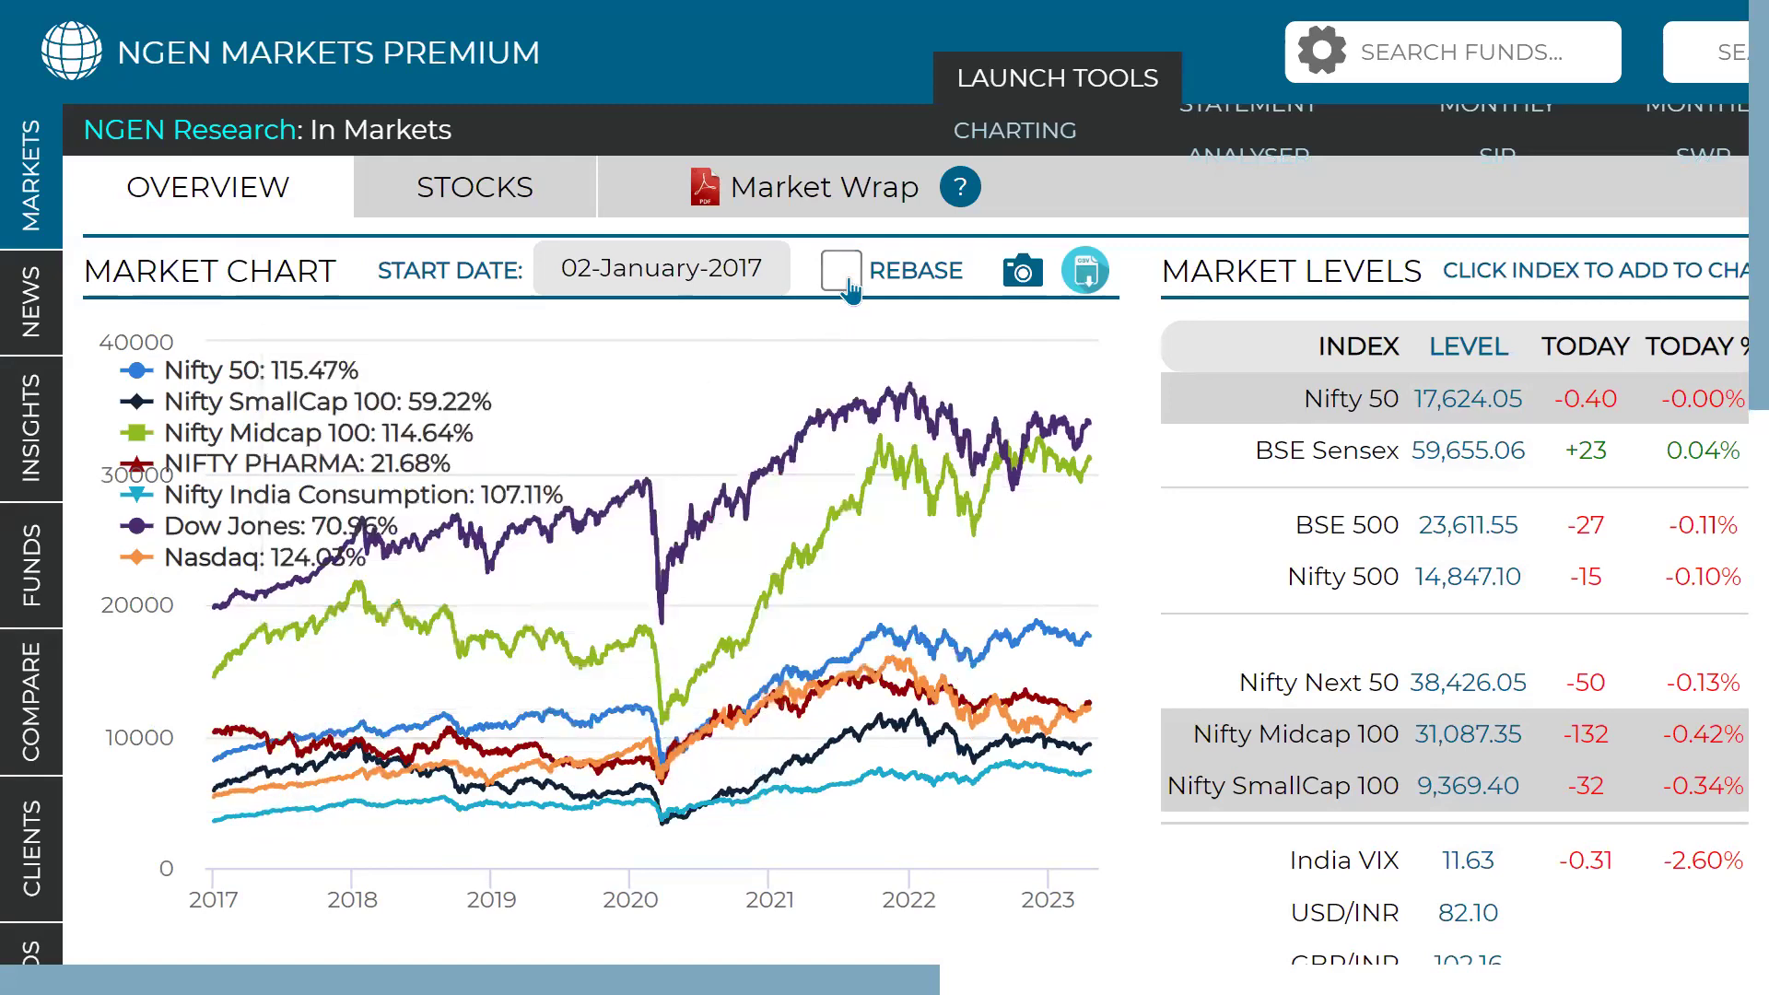
pyautogui.click(848, 287)
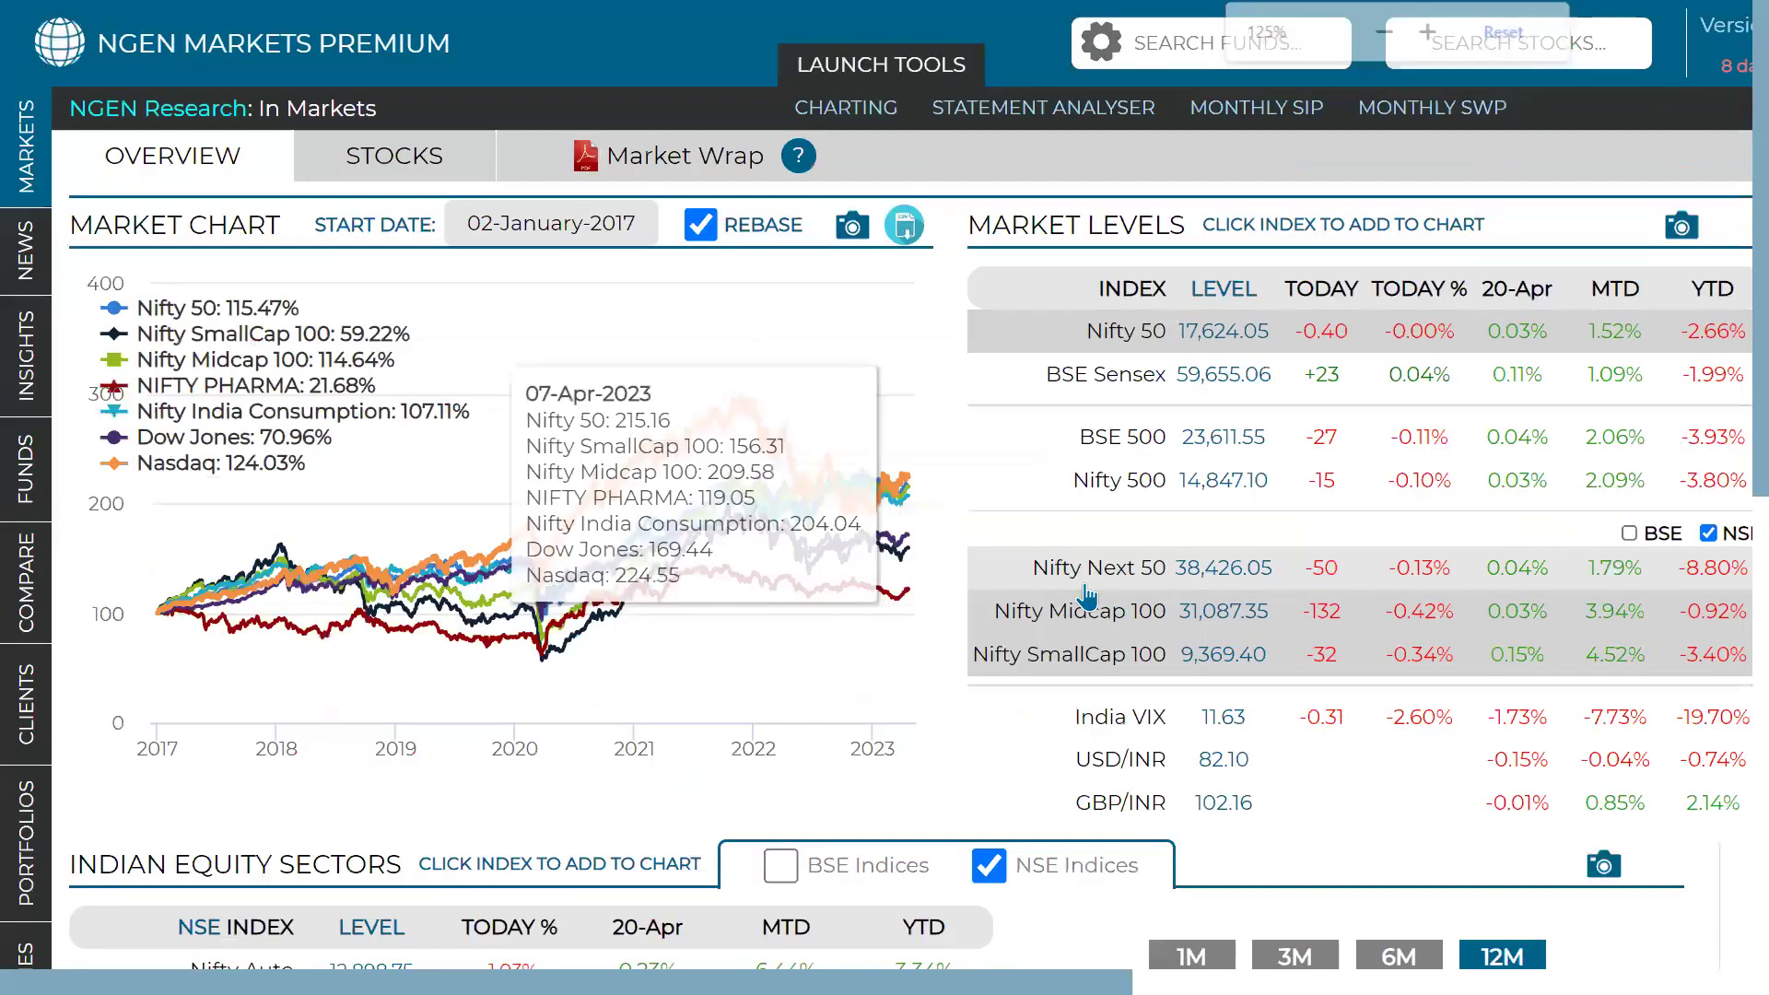
# Switch the Indian equity sectors table and charts from NSE to BSE indices
pyautogui.hotkey('ctrl', '-')
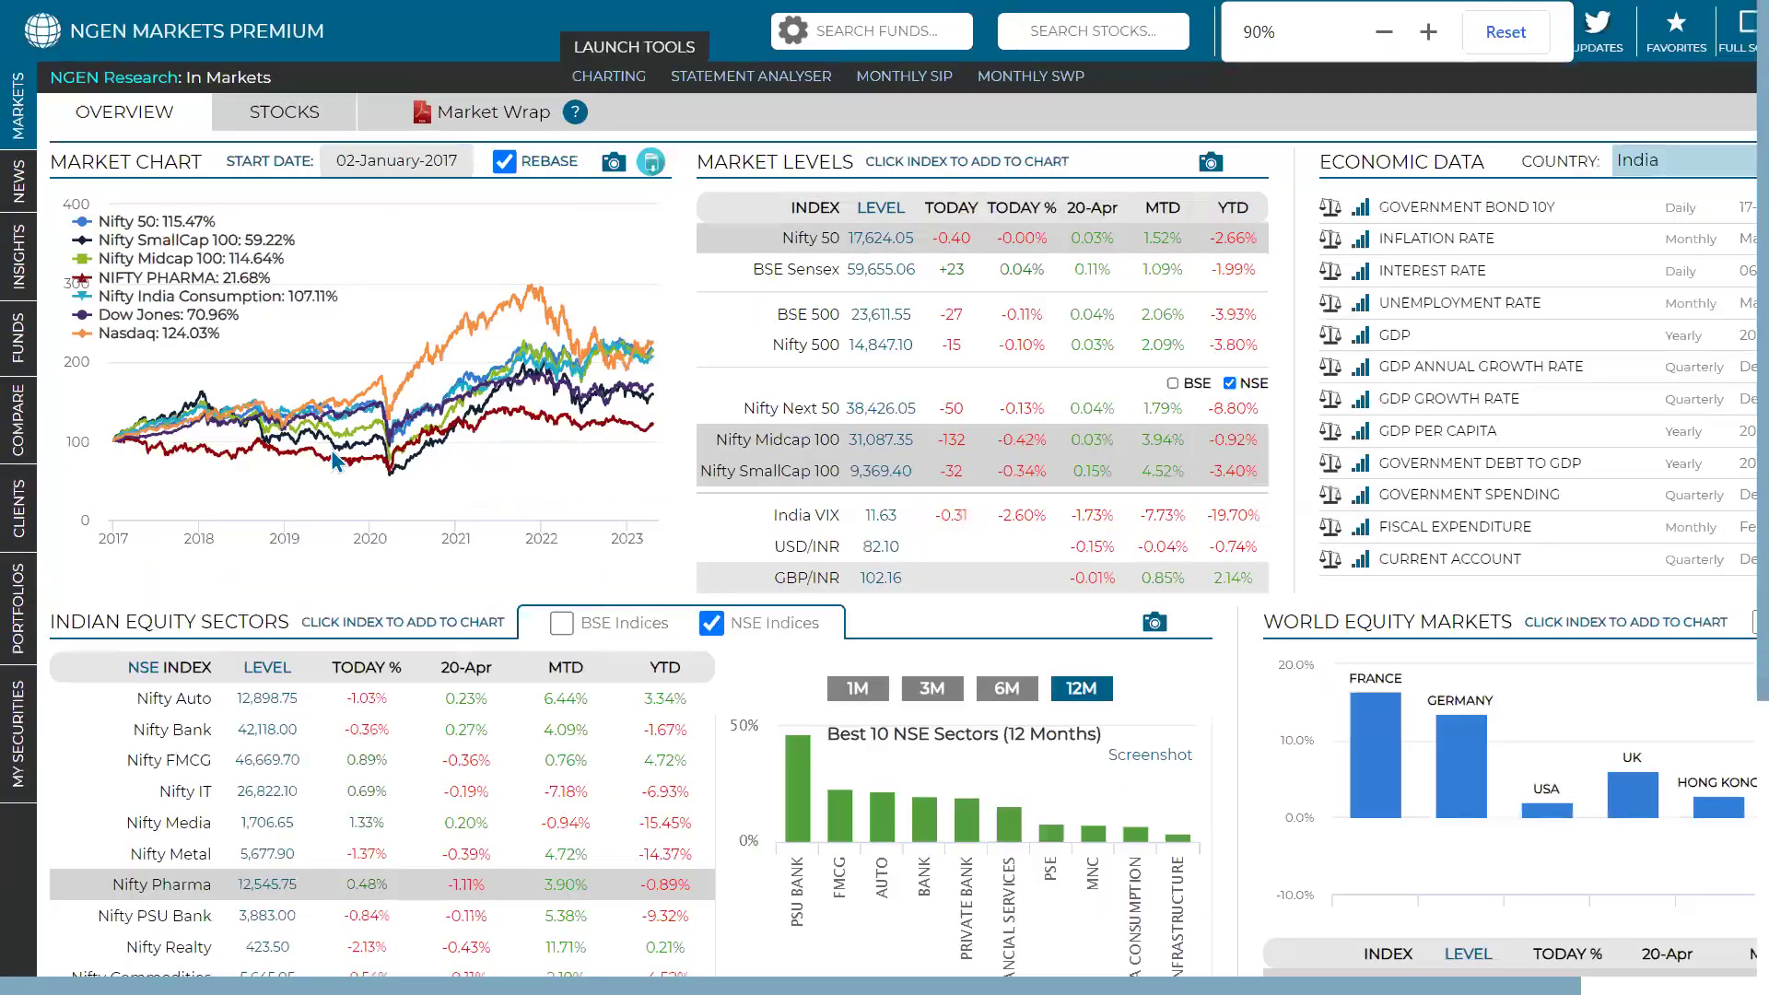
pyautogui.moveTo(334, 447)
pyautogui.scroll(-2, 334, 449)
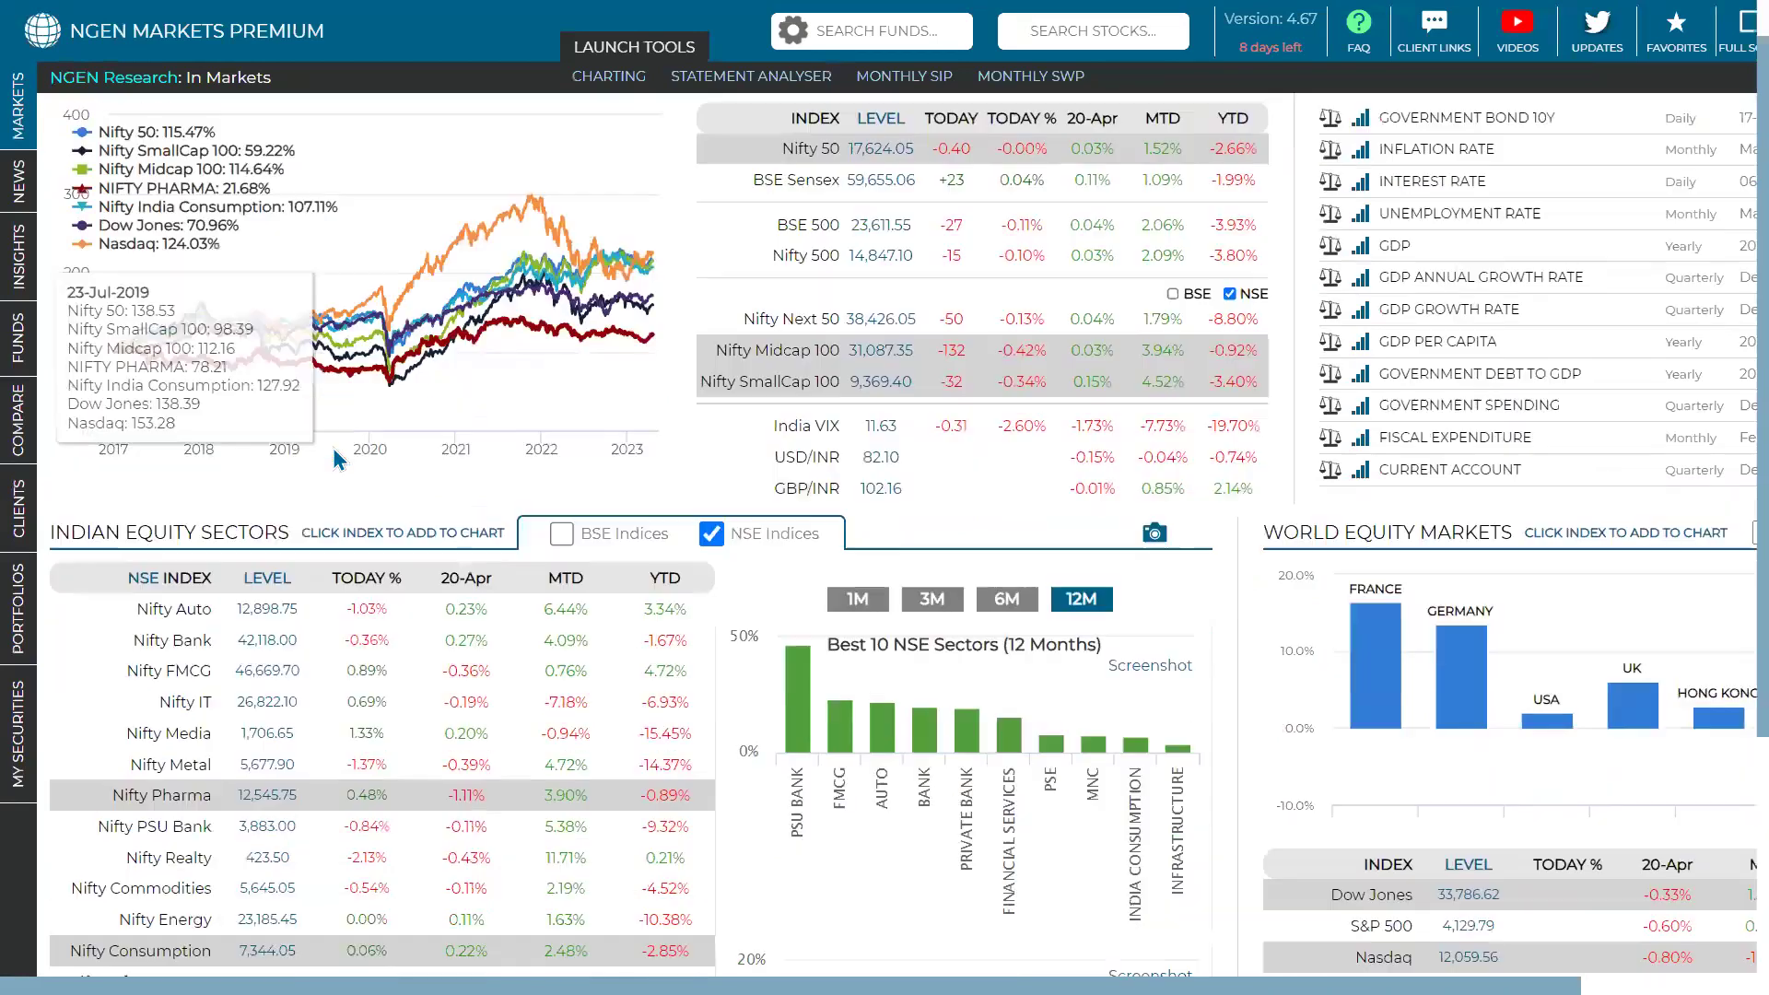
pyautogui.hotkey('ctrl', '-')
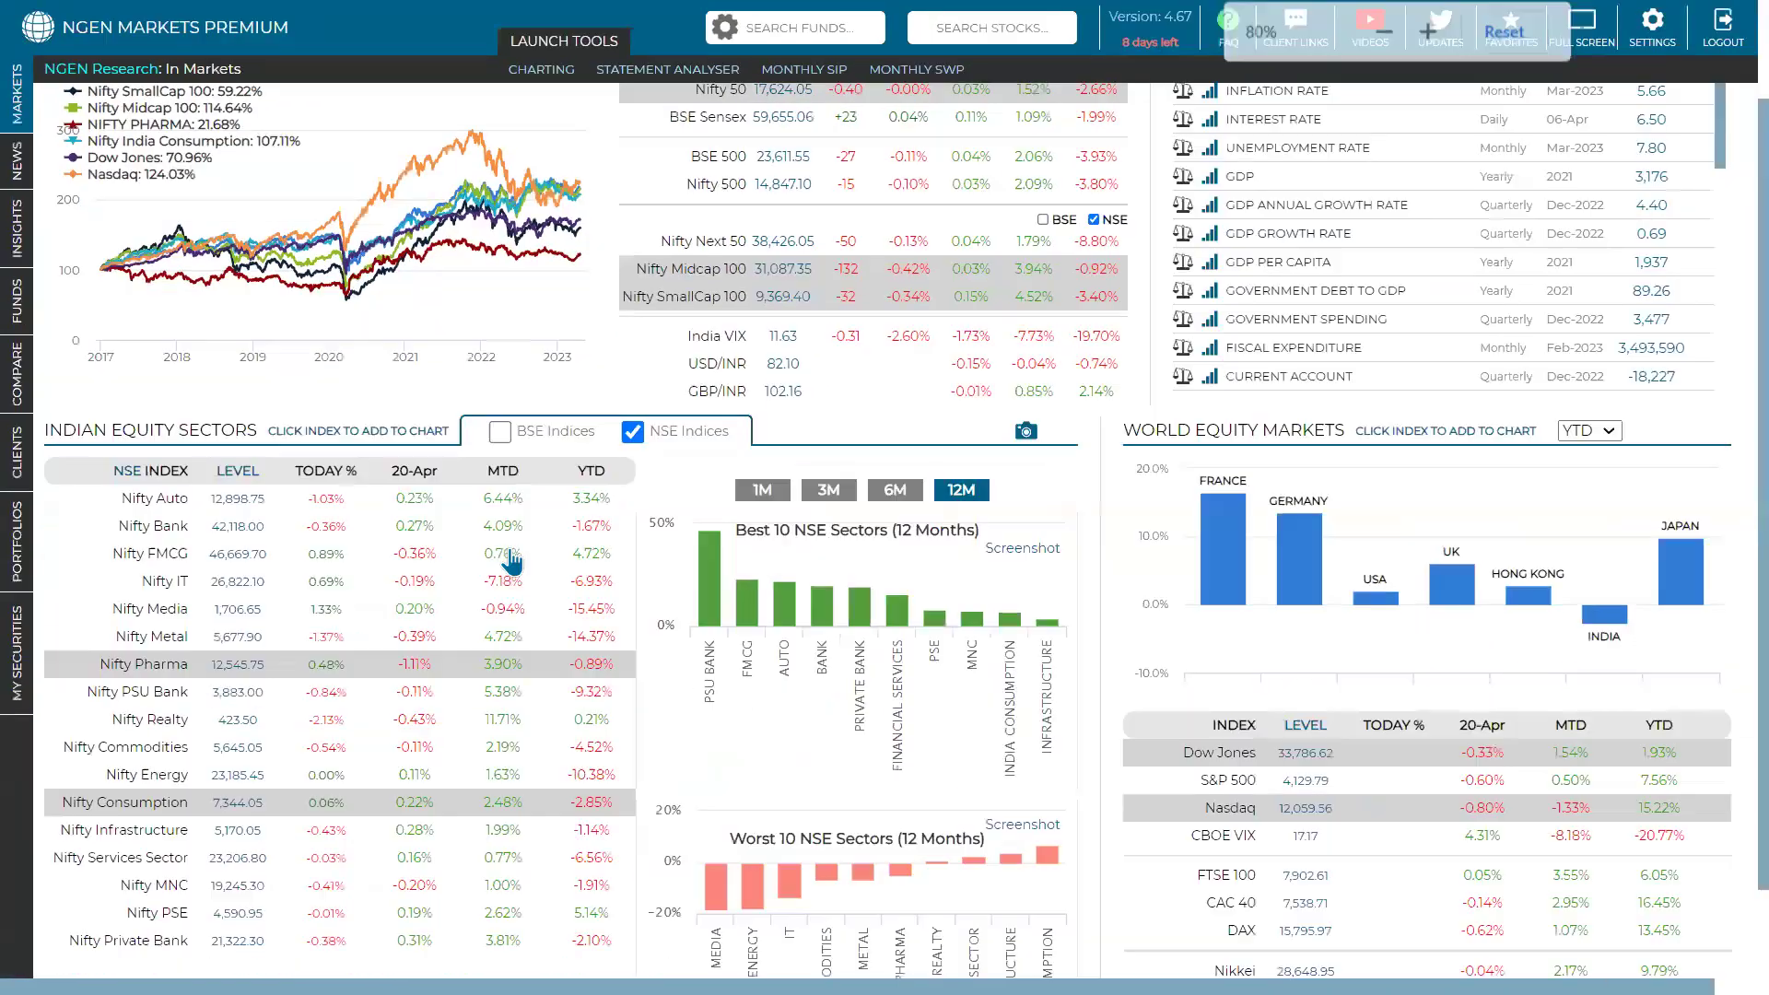
pyautogui.scroll(2, 643, 449)
pyautogui.click(500, 552)
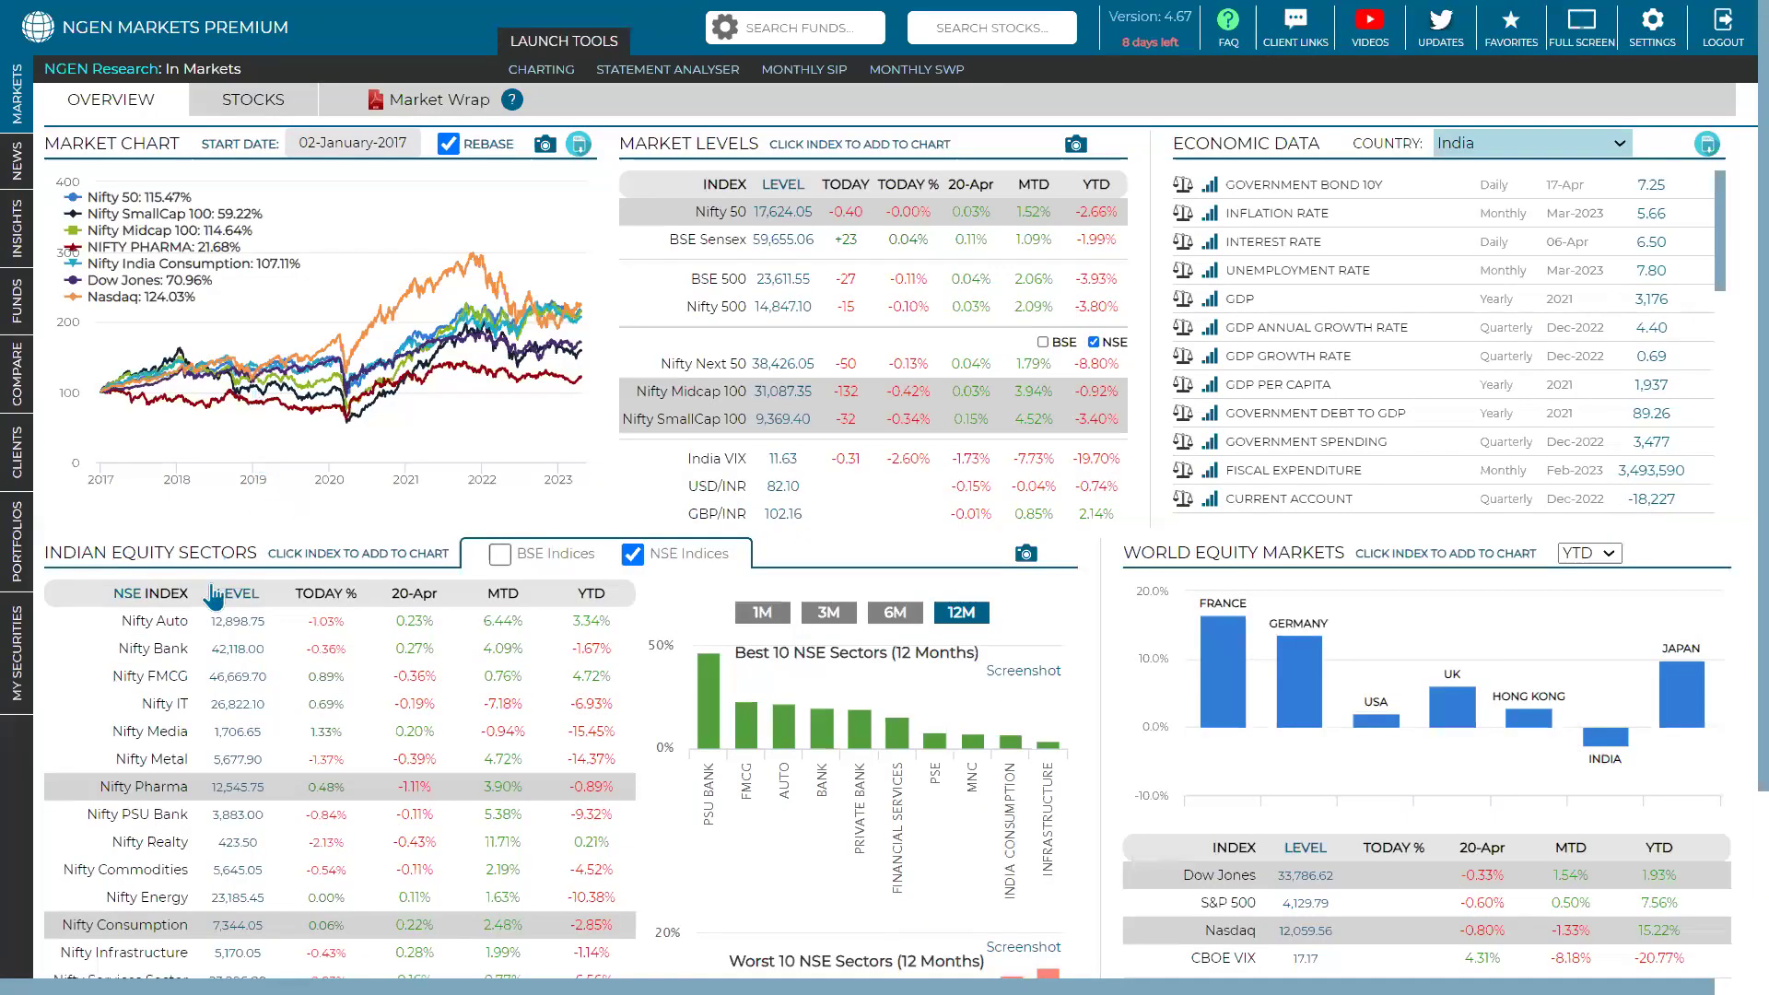
pyautogui.scroll(-3, 208, 590)
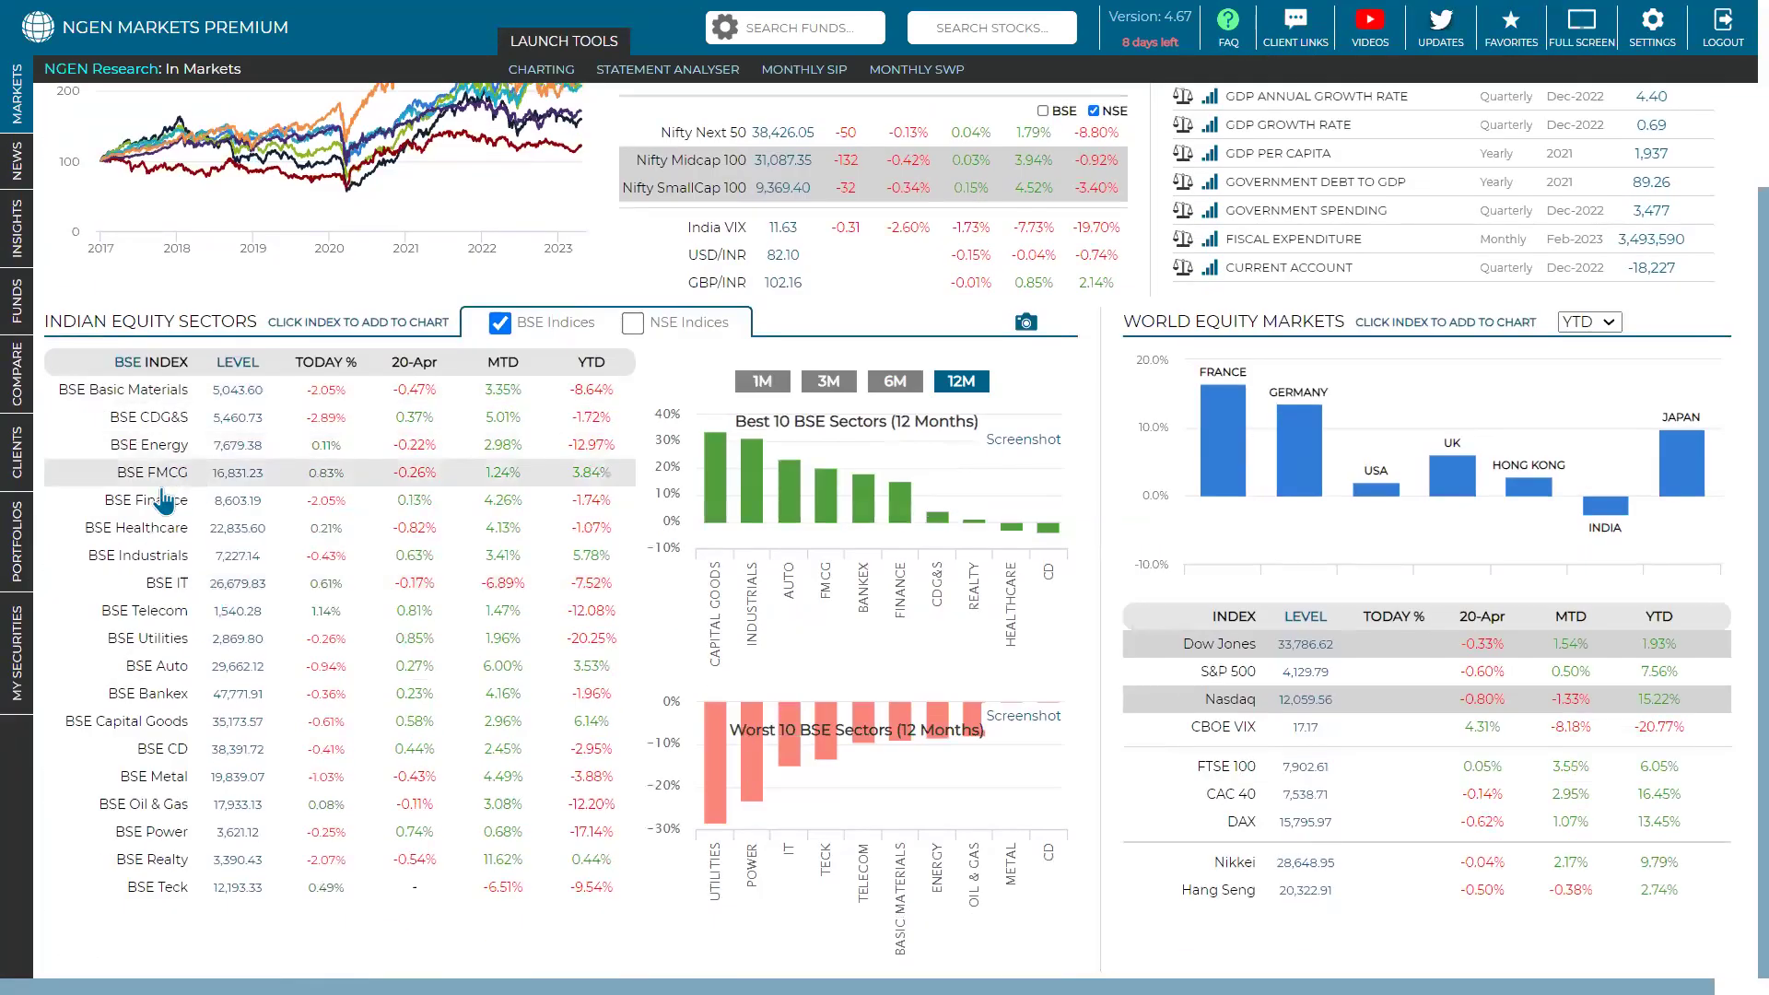
# Switch the Indian equity sectors table and charts from BSE back to NSE indices
pyautogui.scroll(2, 164, 501)
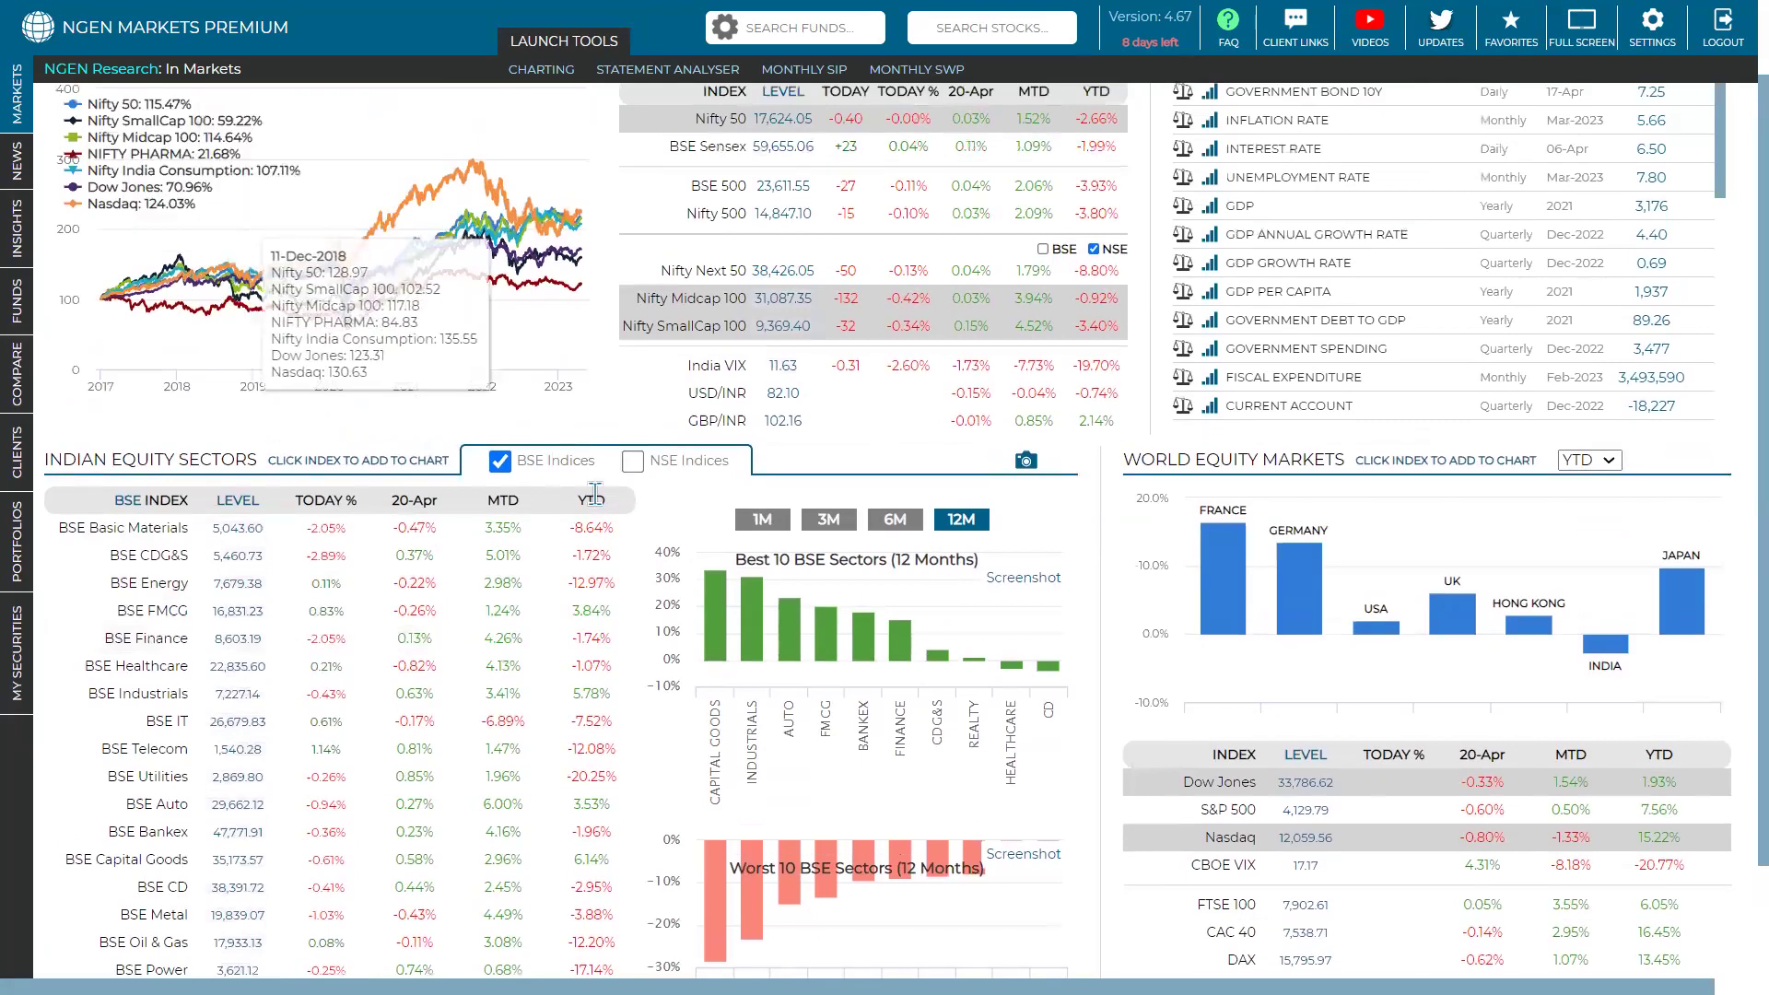
pyautogui.scroll(-2, 598, 495)
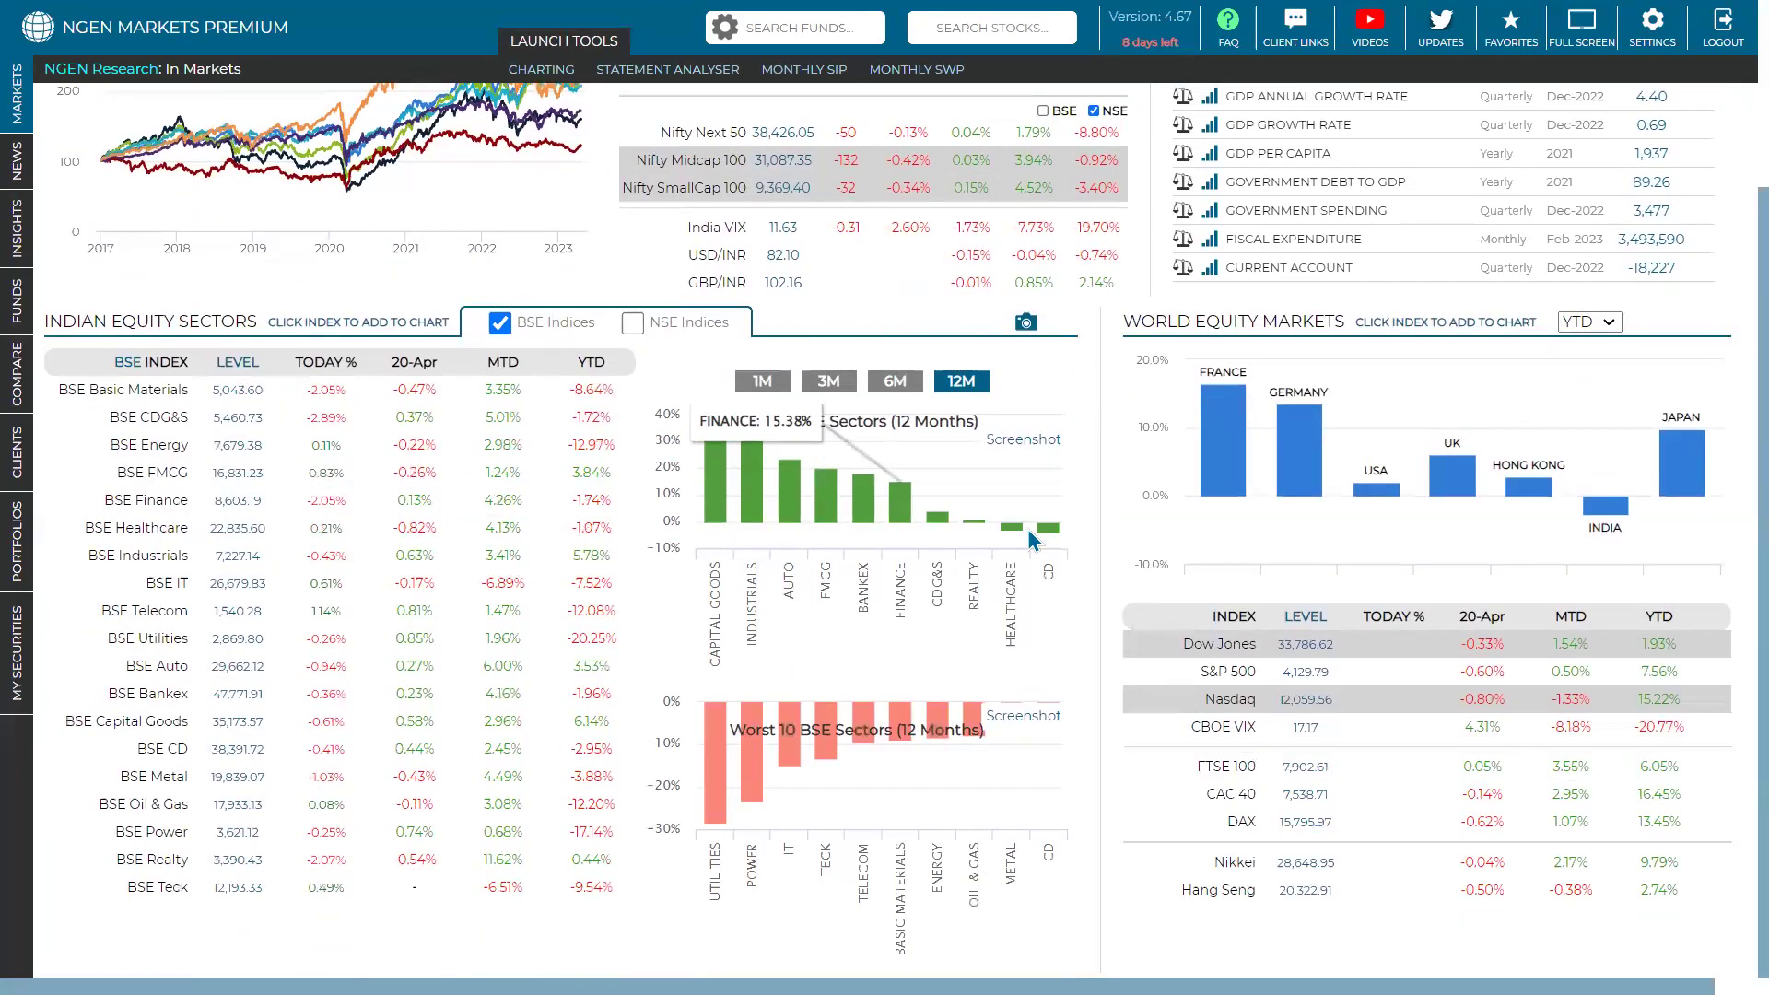
pyautogui.click(632, 322)
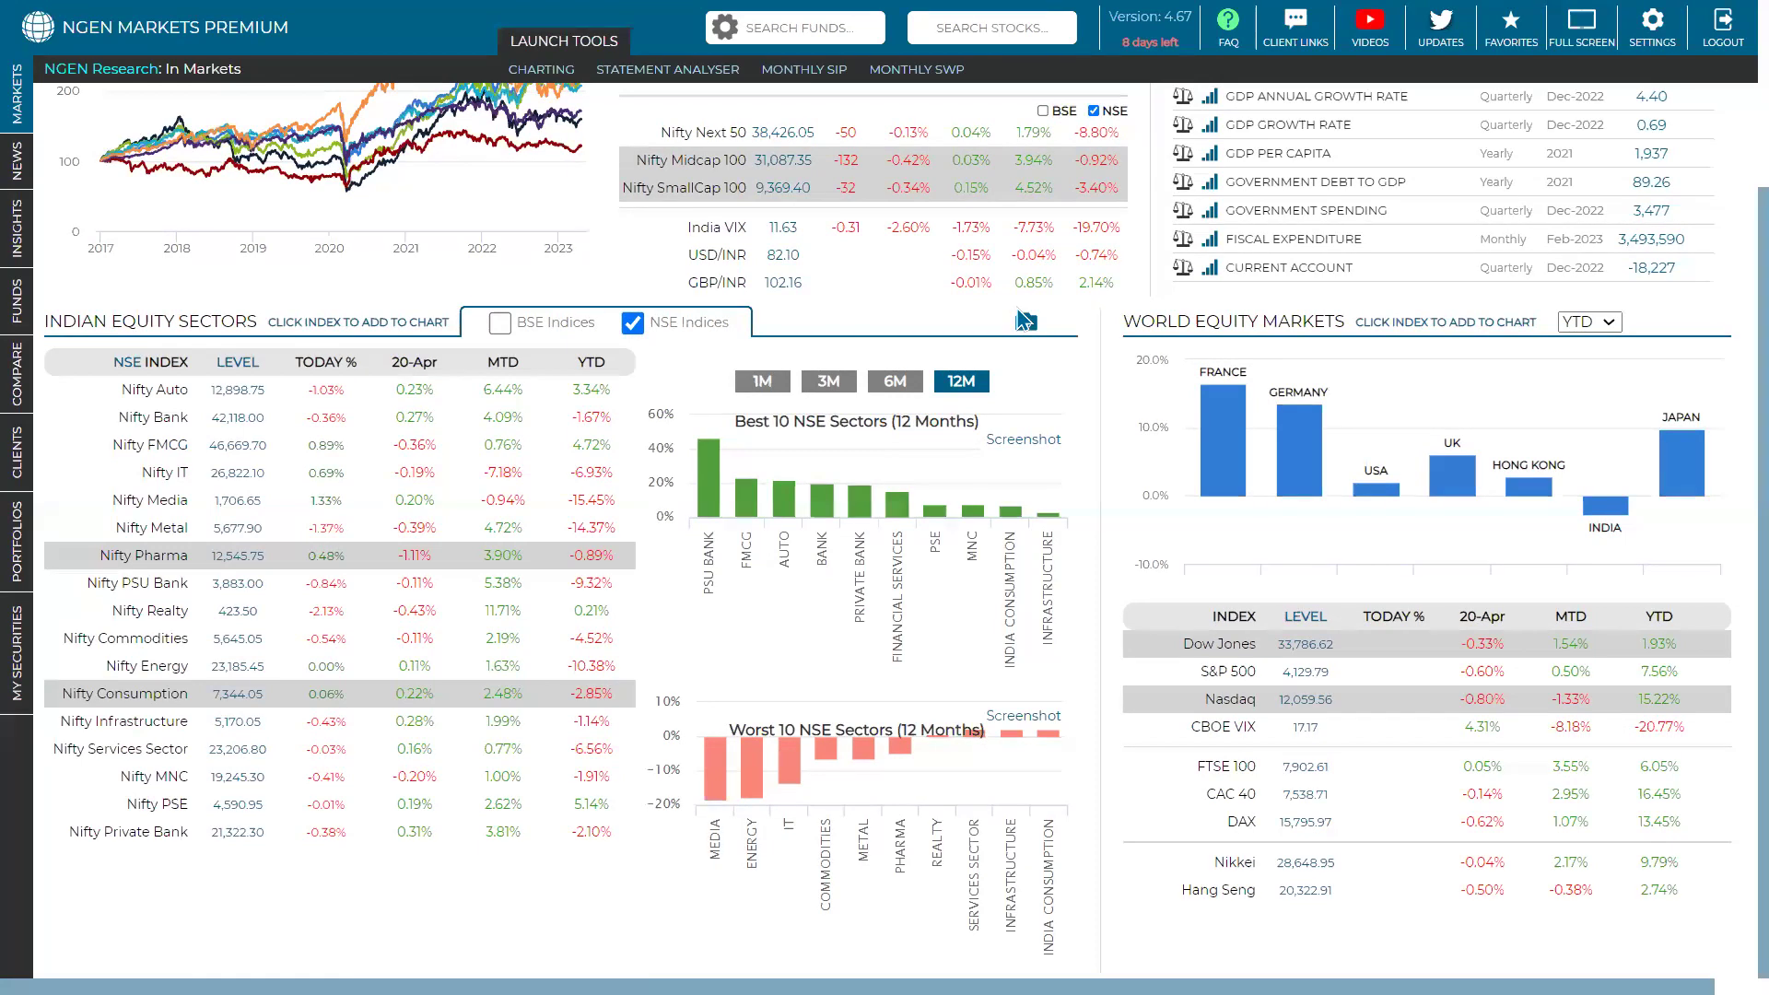
# View the best and worst NSE sector charts for 6, 3, 1 and 12 months and inspect individual sector bars
pyautogui.click(895, 381)
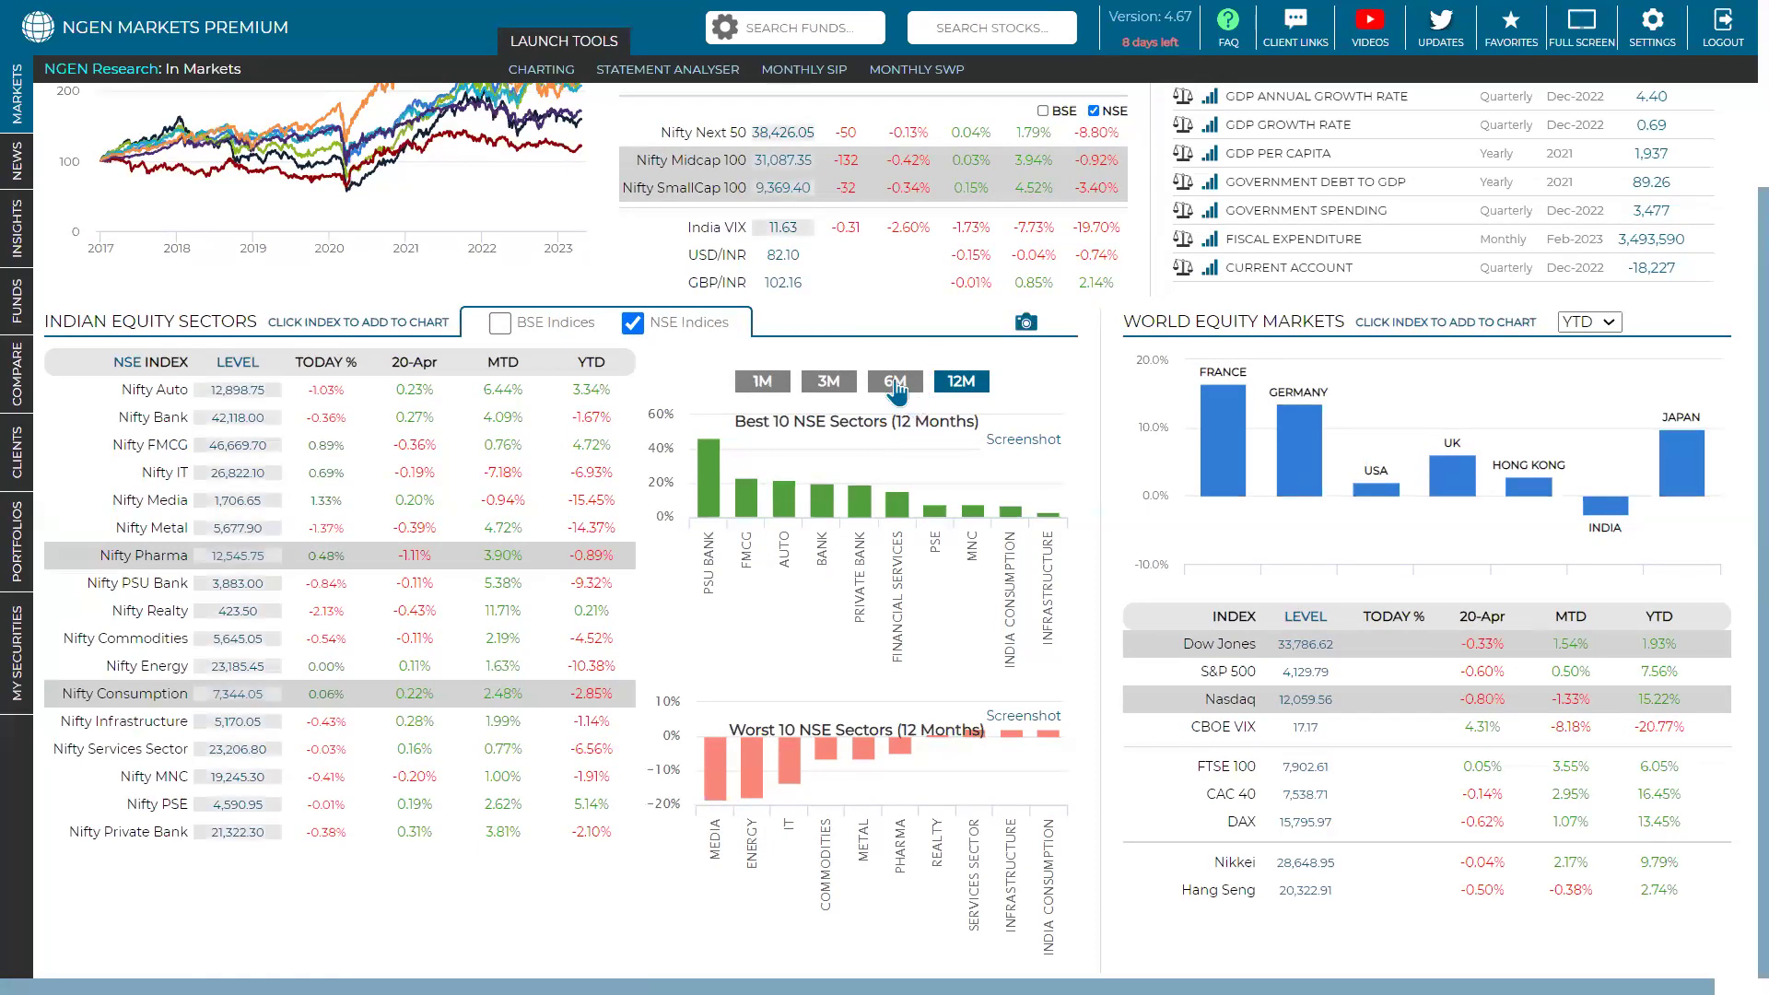
pyautogui.click(828, 381)
pyautogui.click(764, 381)
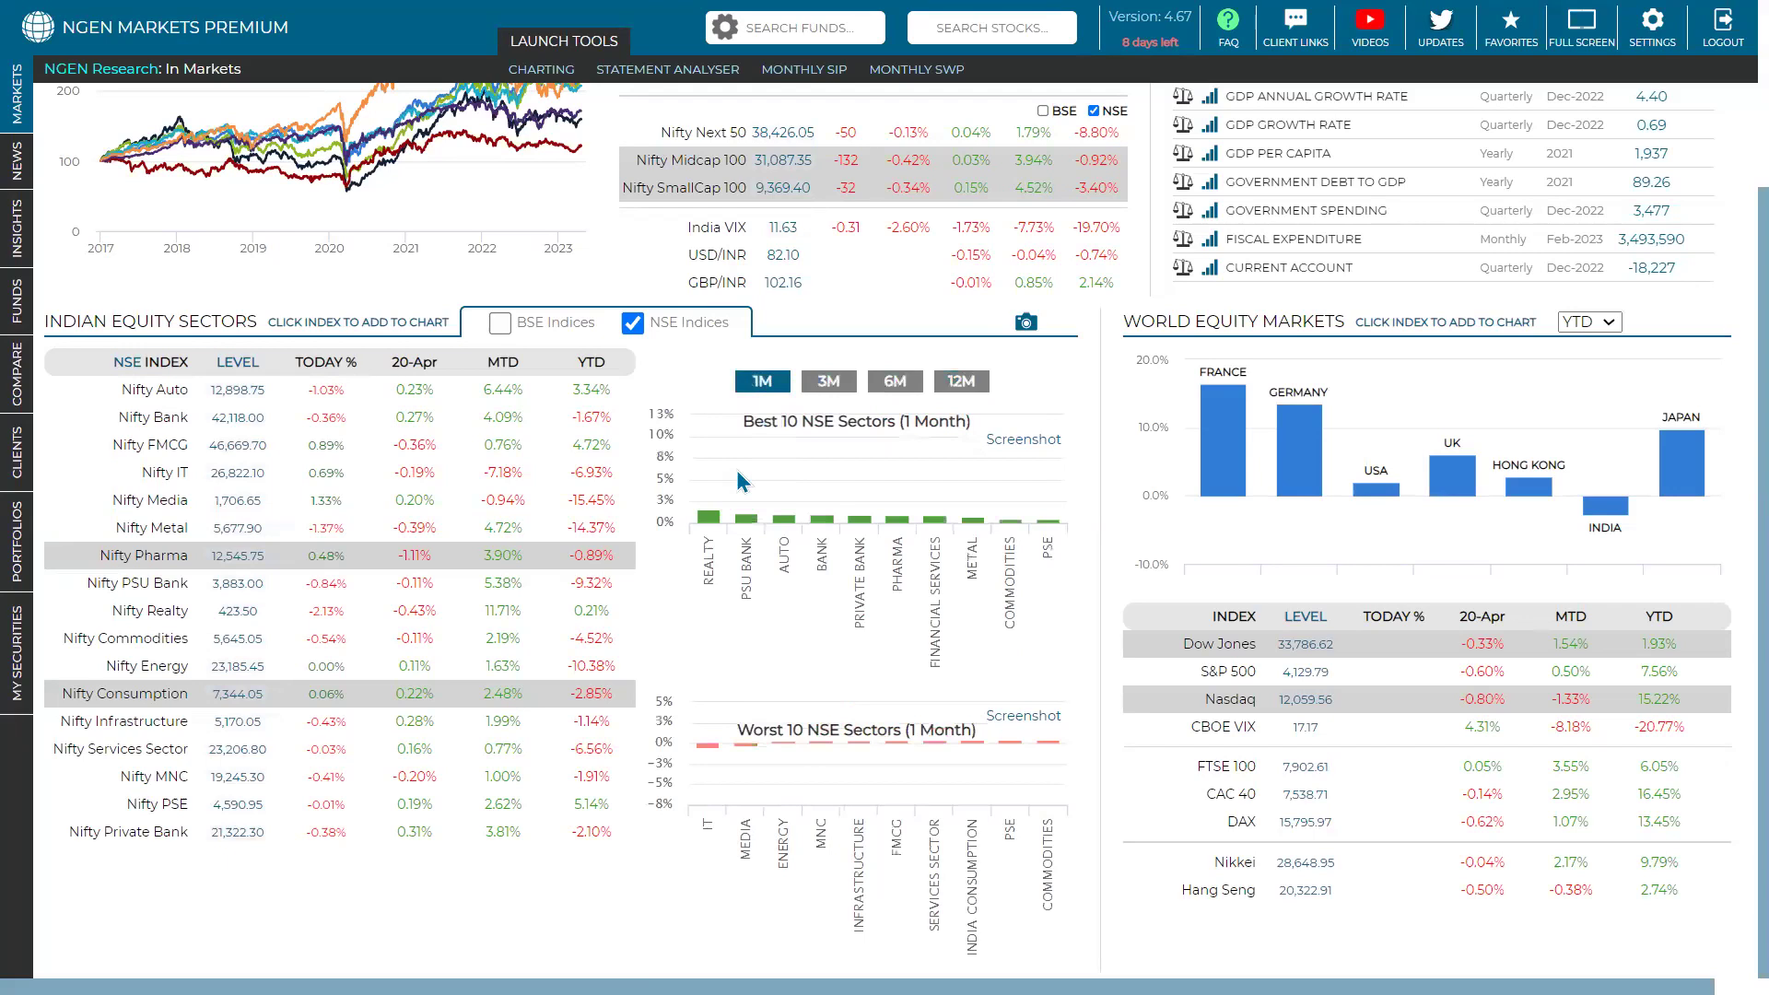
pyautogui.moveTo(715, 498)
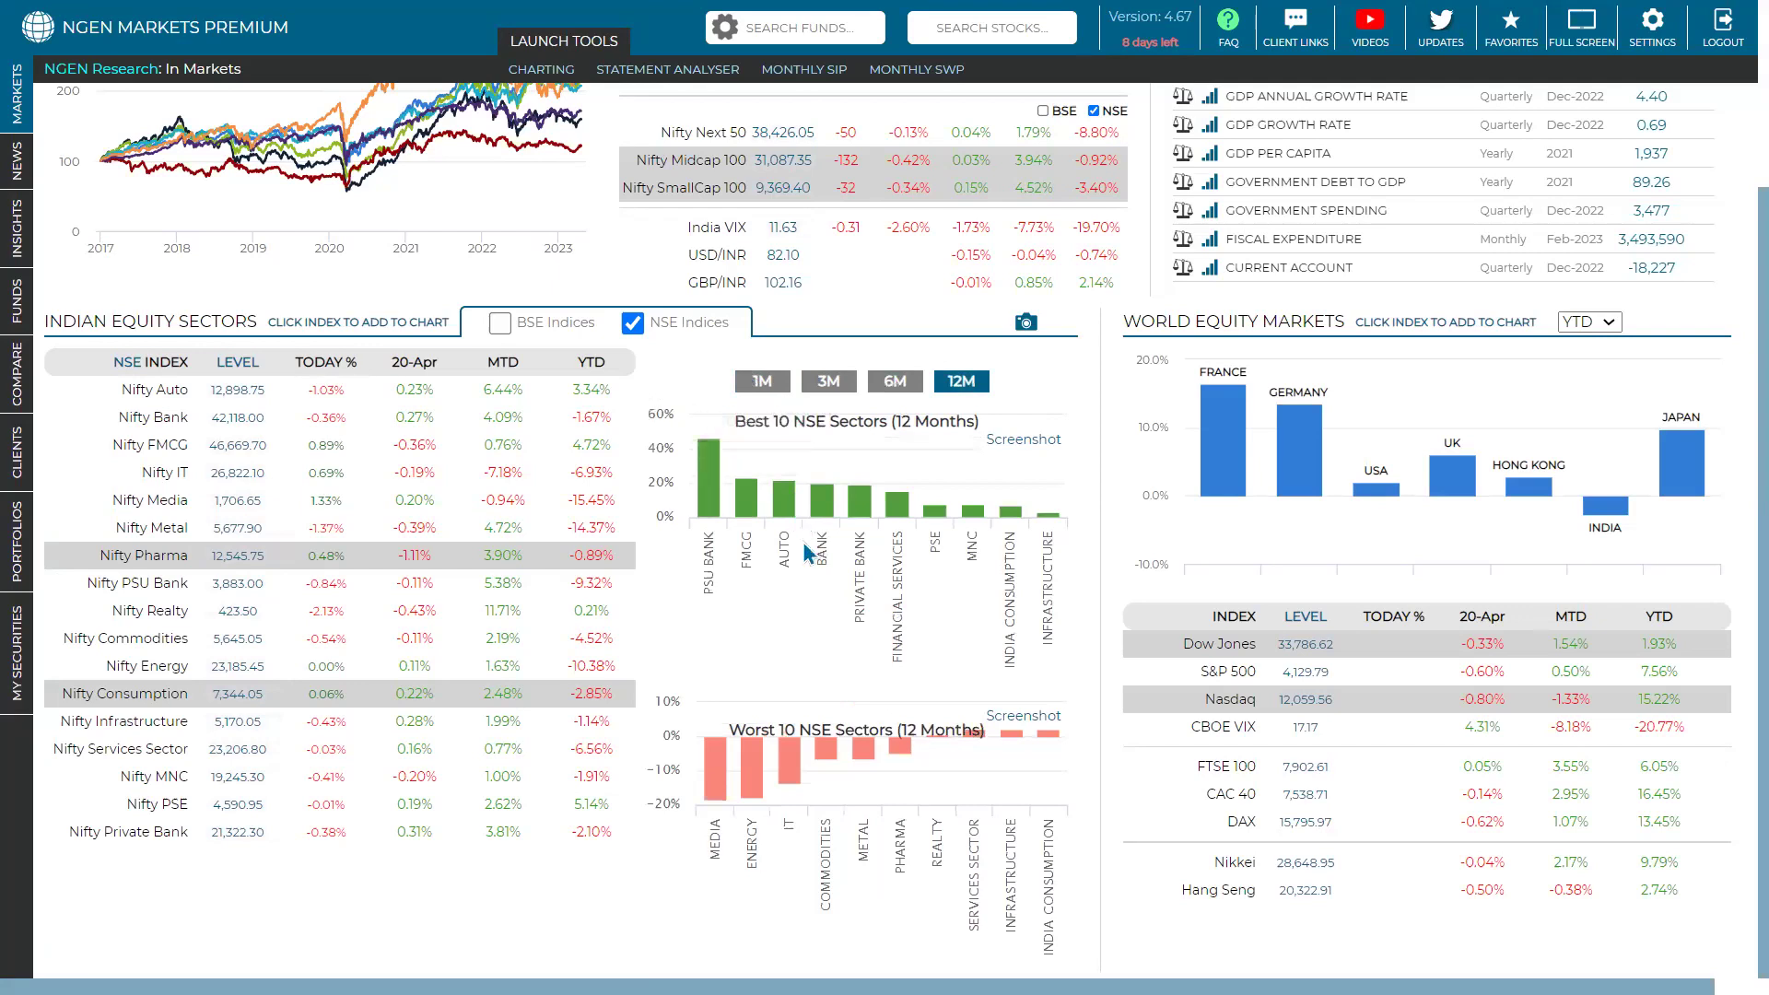
pyautogui.moveTo(716, 755)
pyautogui.moveTo(1013, 746)
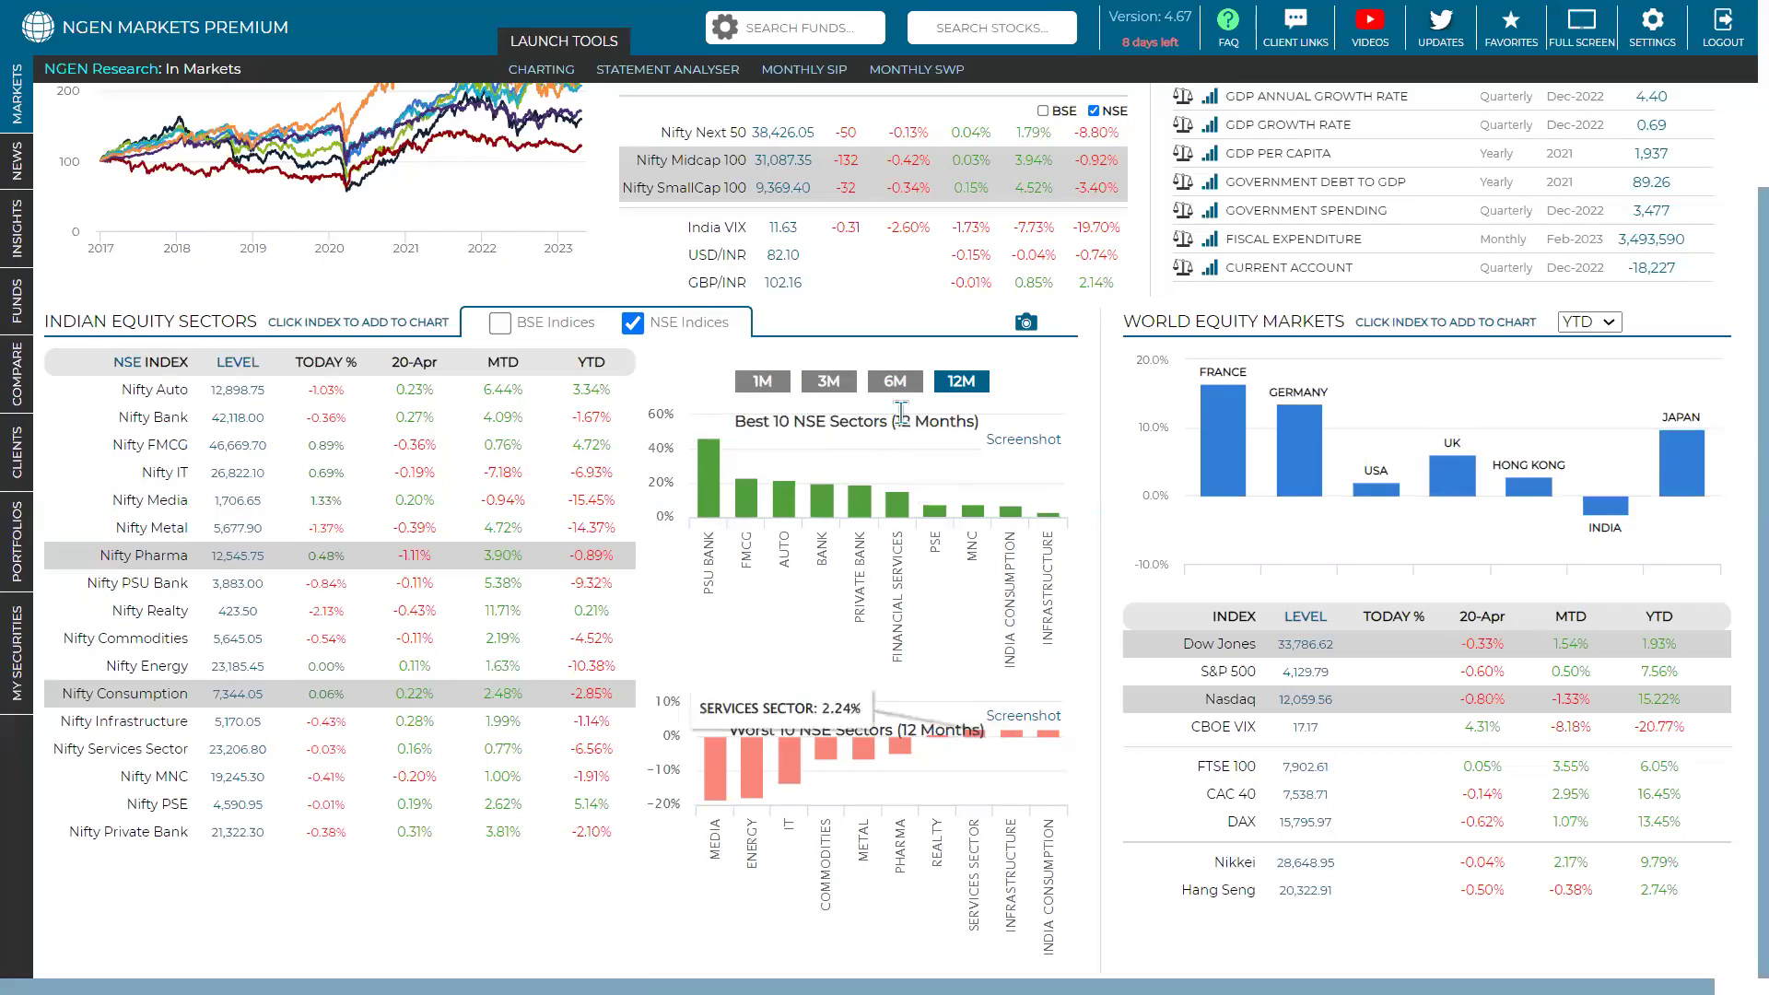
# Step the best and worst NSE sector charts through 6 and 3 months, ending on the 1-month period
pyautogui.click(895, 381)
pyautogui.click(828, 380)
pyautogui.click(765, 382)
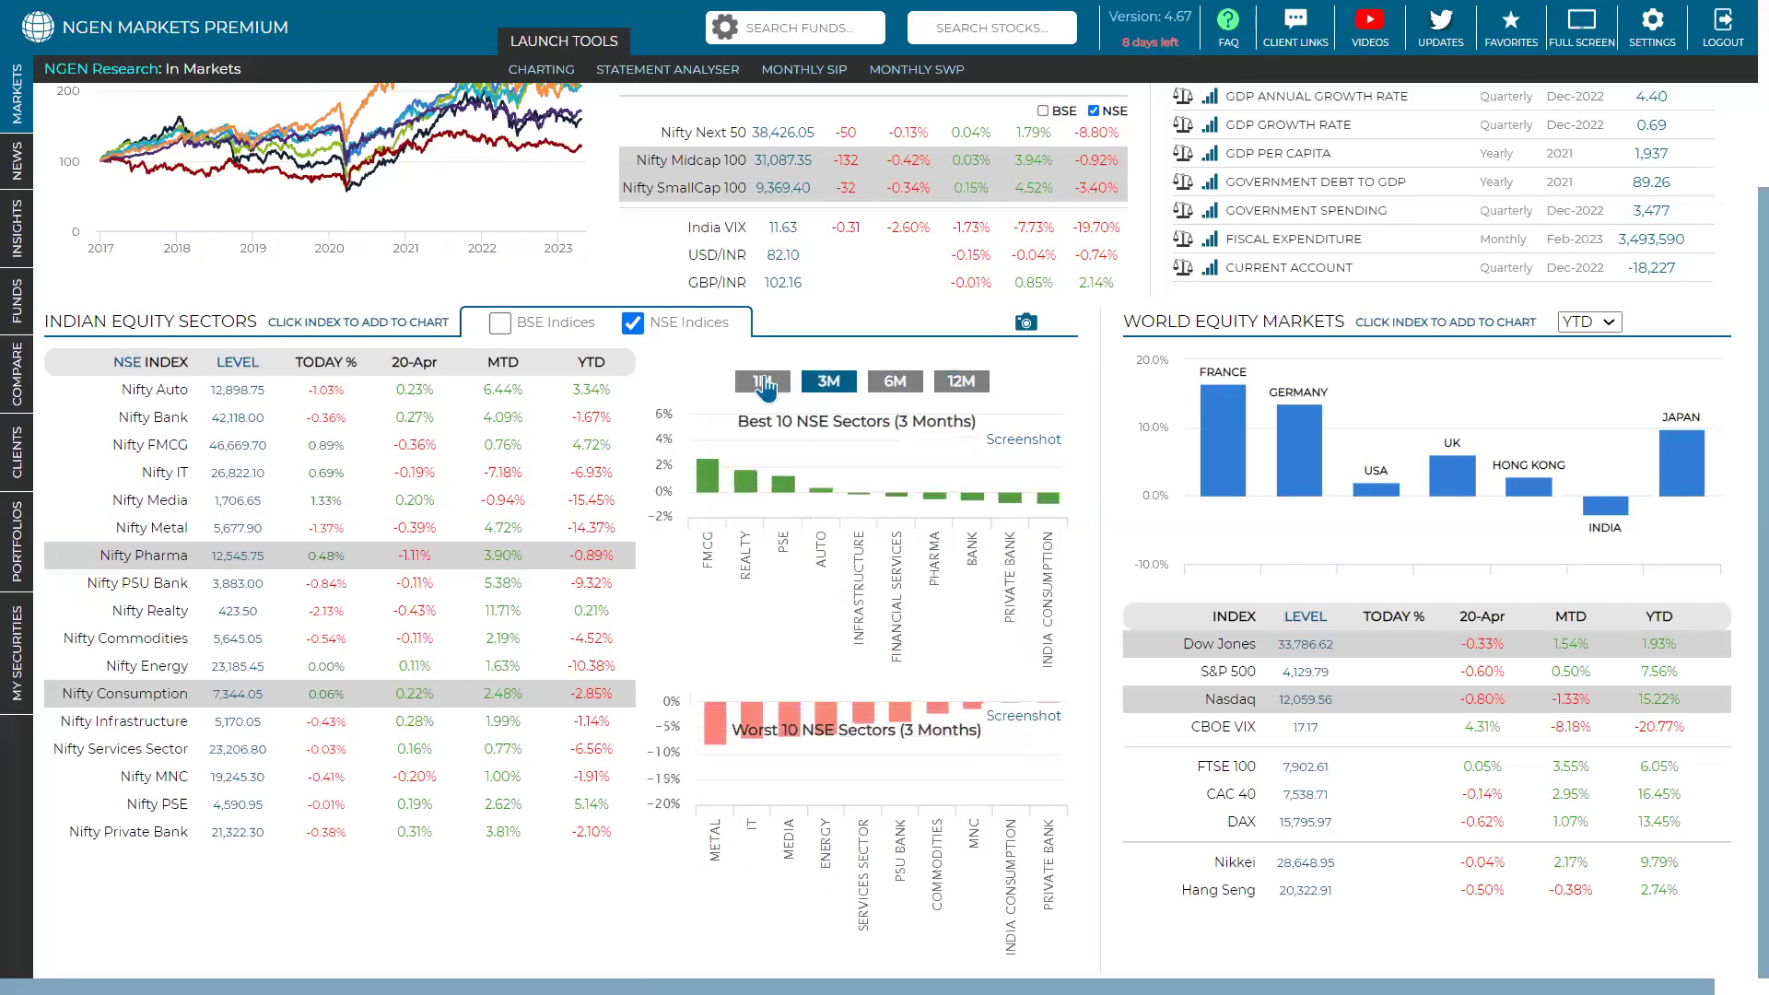
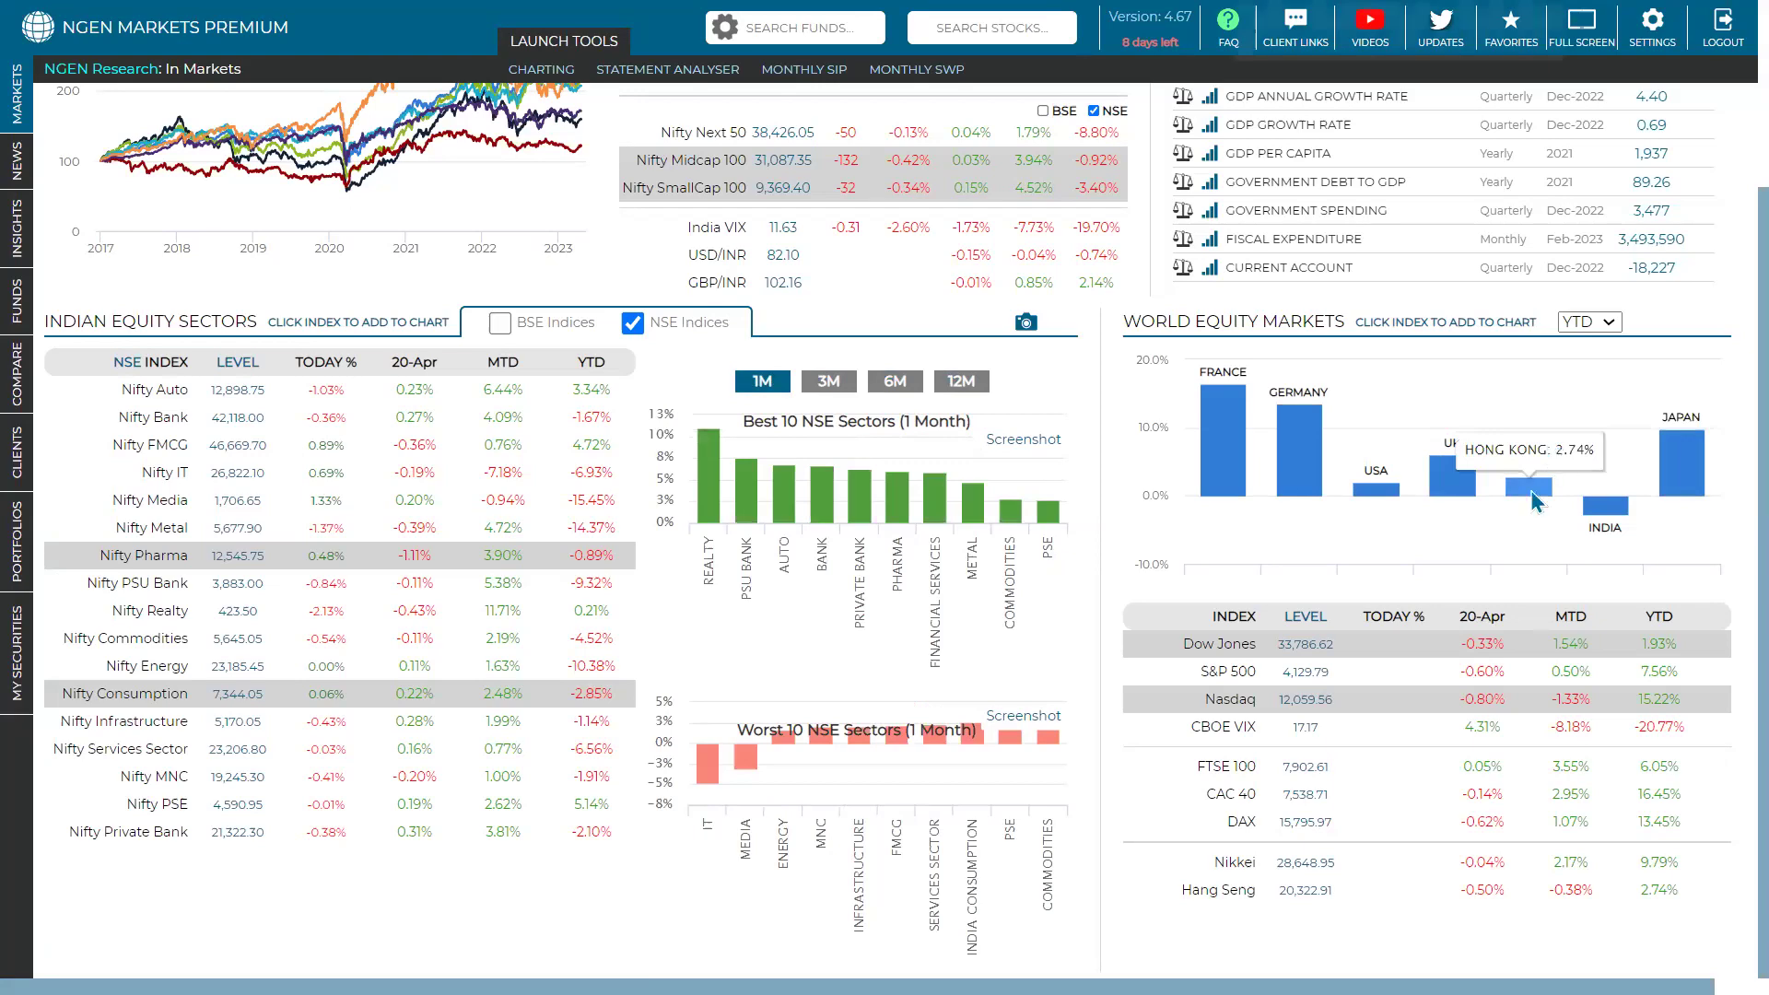
# Check India's year-to-date bar in the world equity markets chart and add the FTSE 100 index to the market chart
pyautogui.hotkey('ctrl', '+')
pyautogui.hotkey('ctrl', '-')
pyautogui.hotkey('ctrl', '-')
pyautogui.hotkey('ctrl', '-')
pyautogui.hotkey('ctrl', '-')
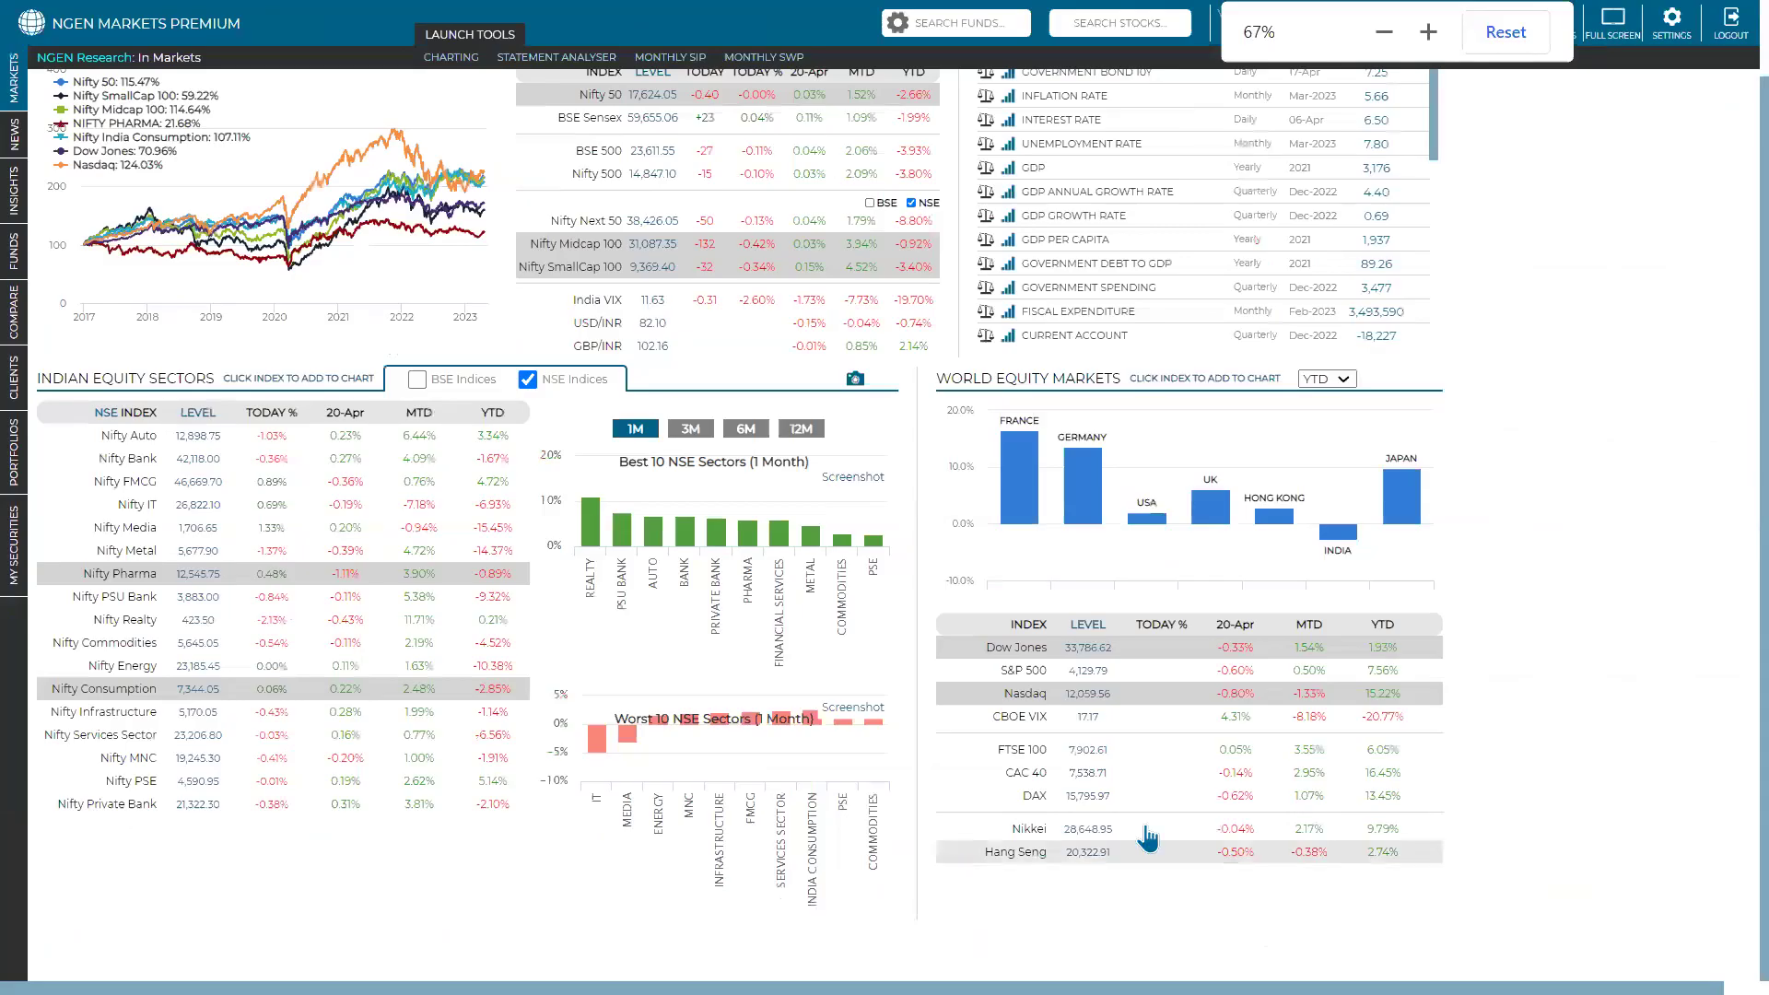
pyautogui.hotkey('ctrl', '+')
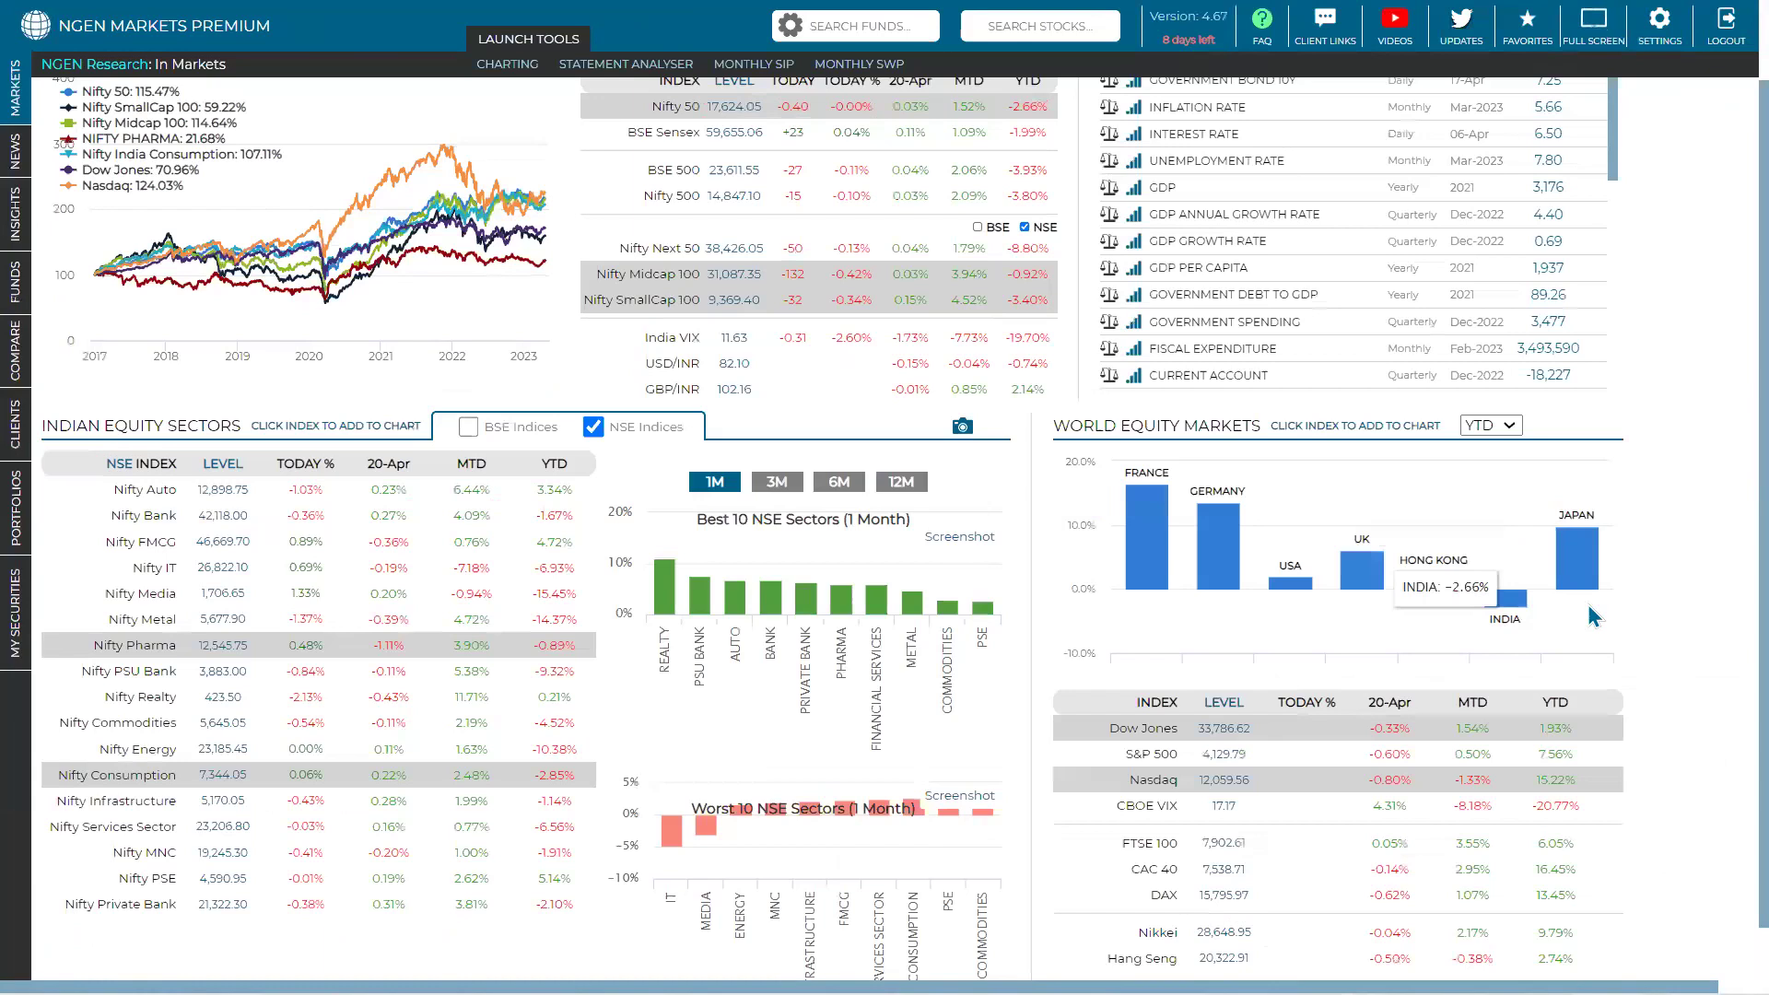
pyautogui.scroll(-1, 1646, 542)
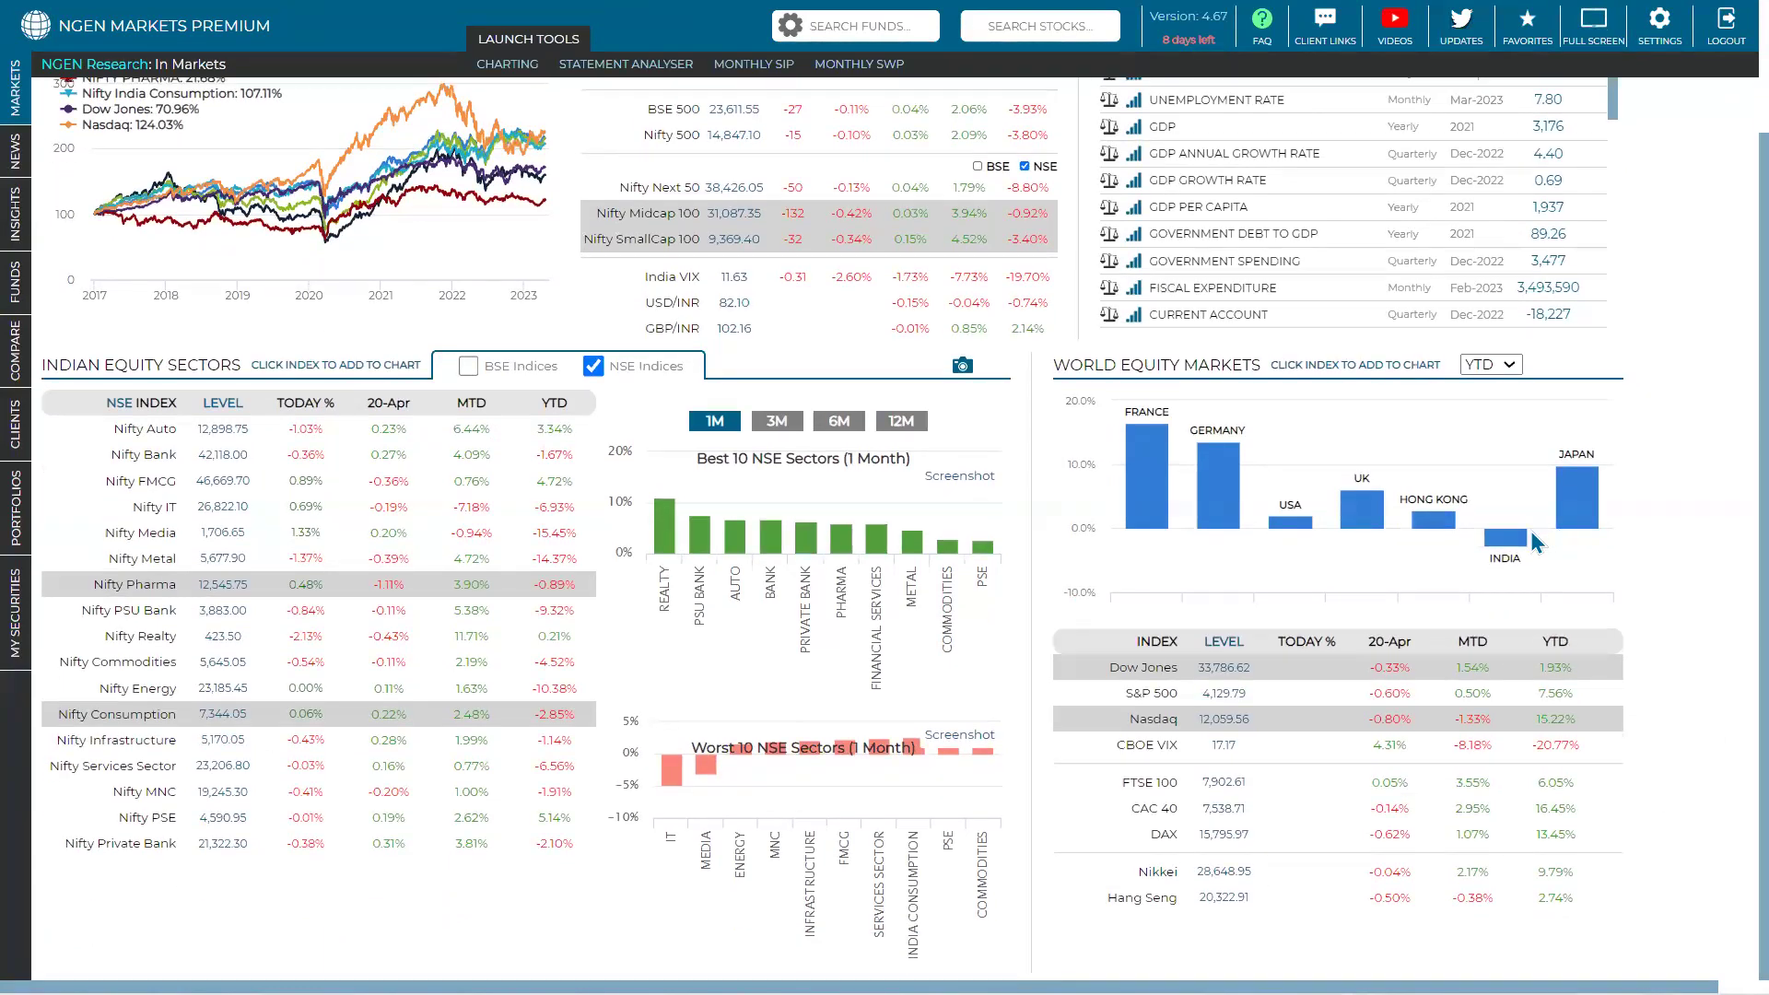
pyautogui.moveTo(1504, 532)
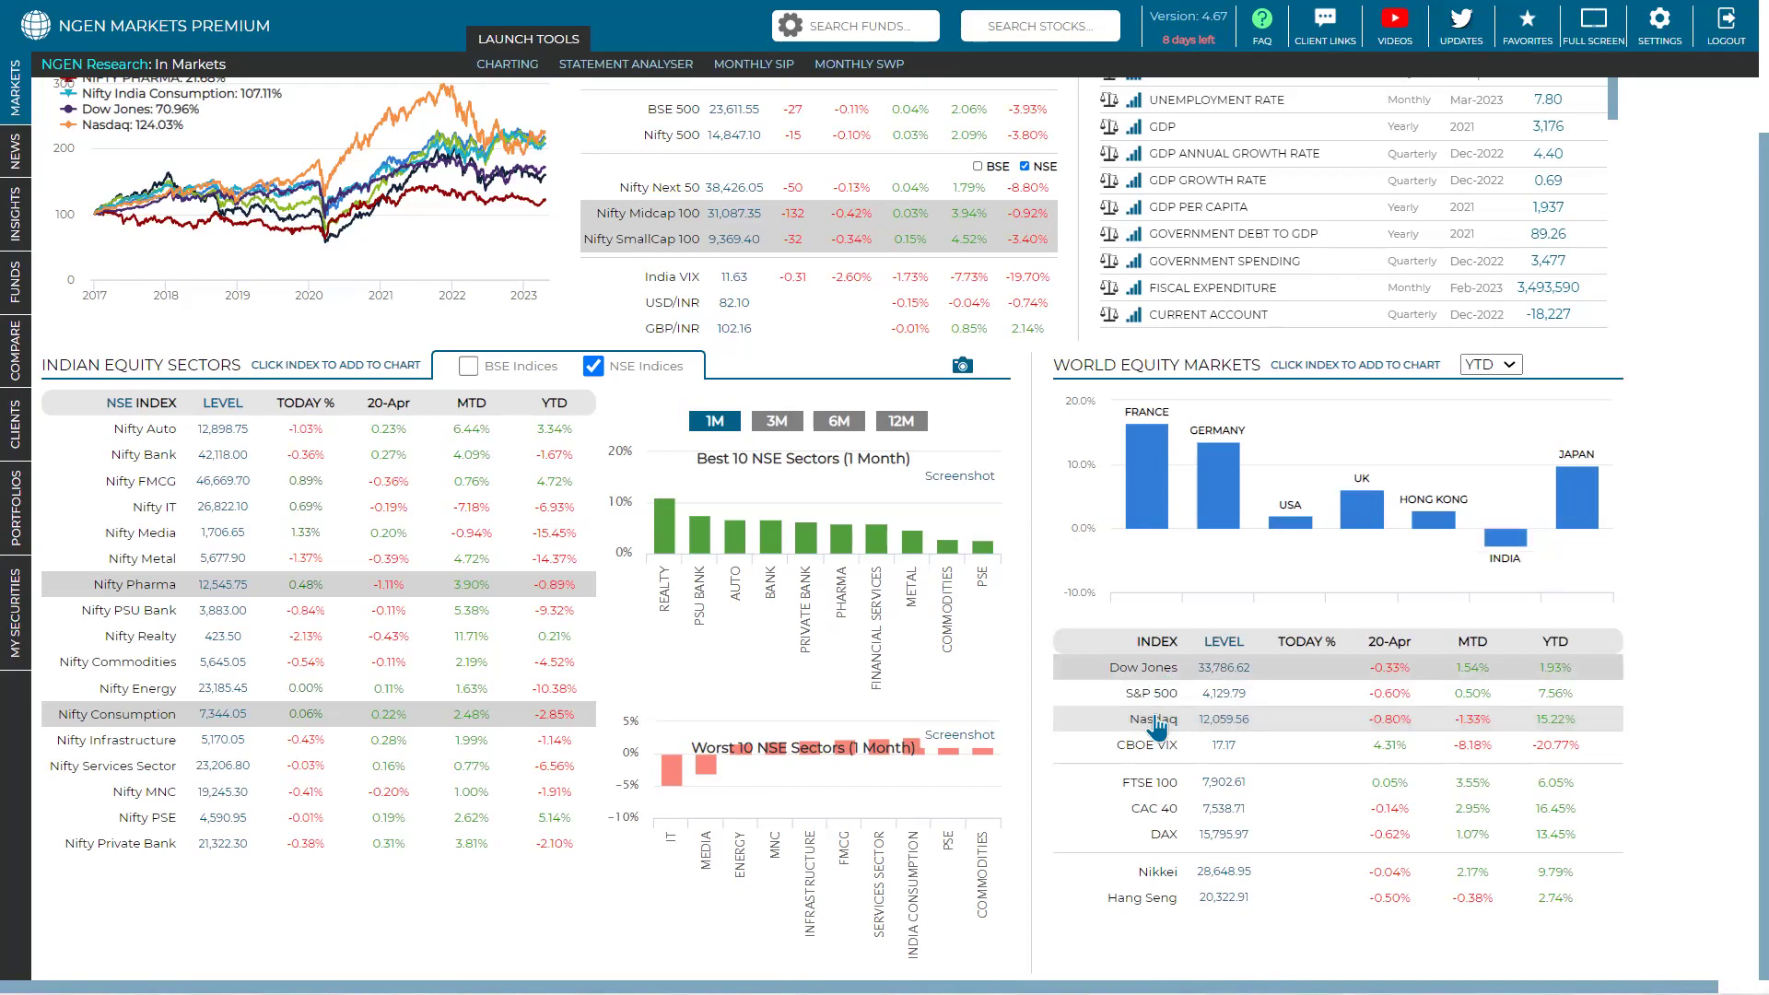
pyautogui.click(1147, 782)
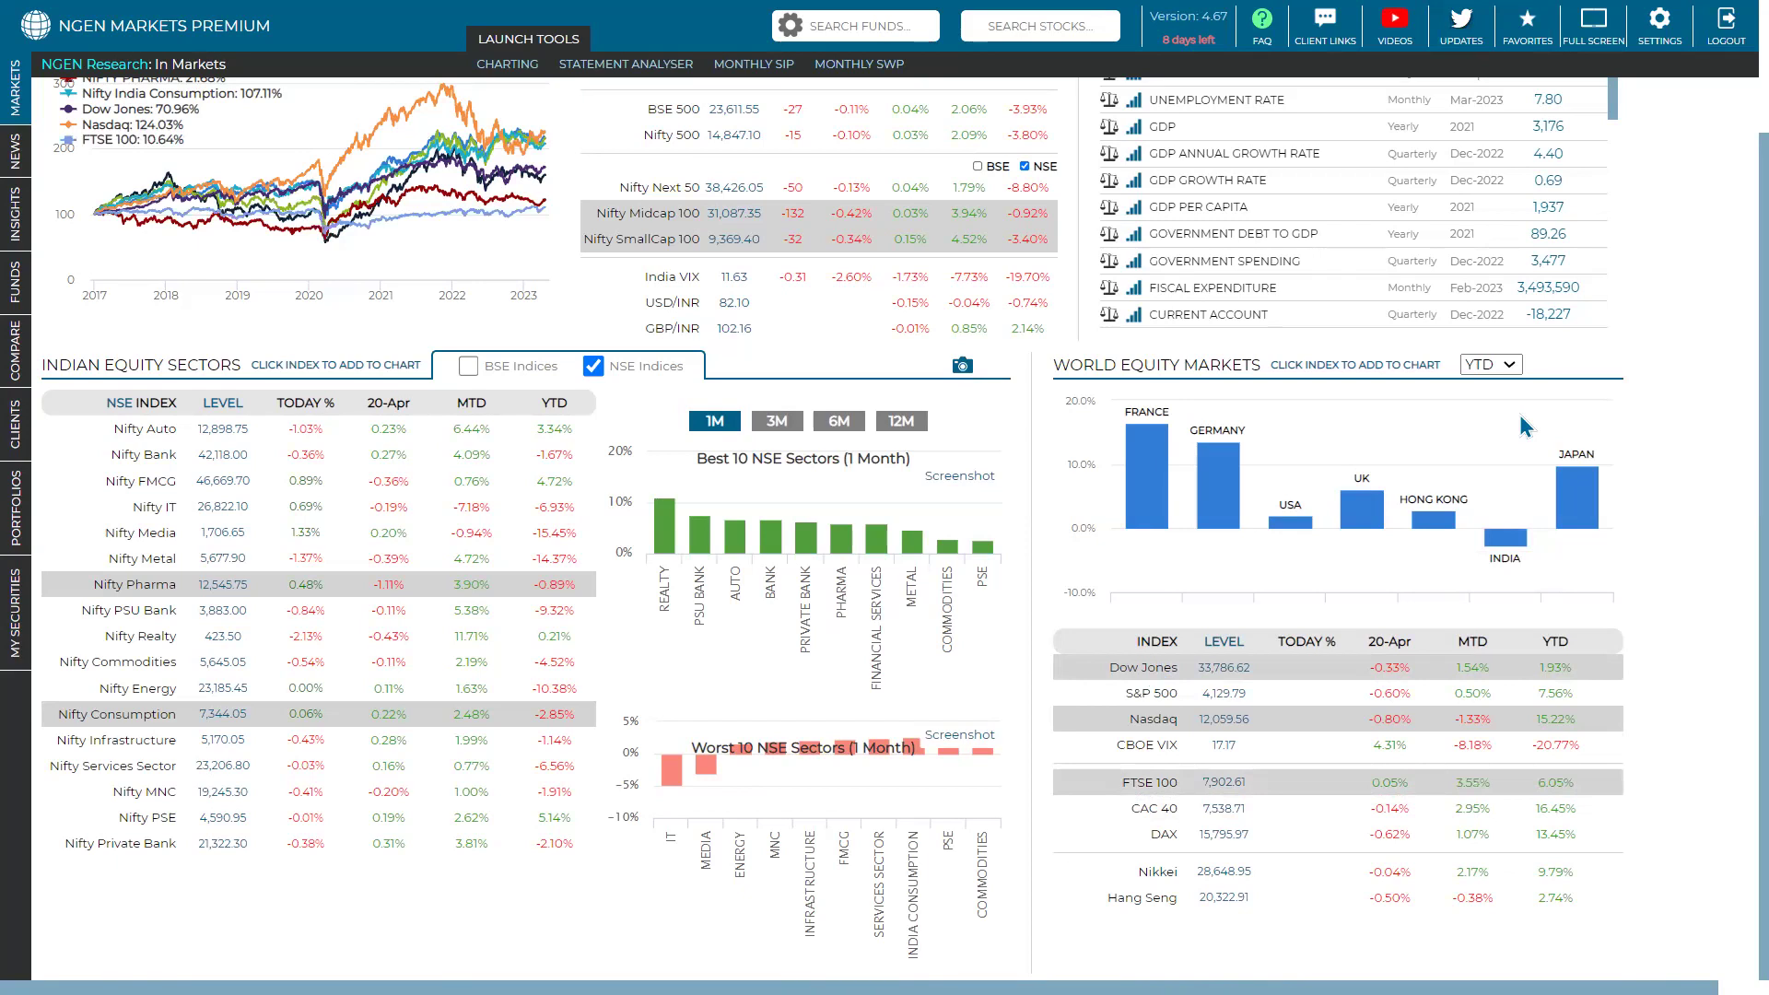
# View the world equity markets chart with MTD returns, then return it to YTD
pyautogui.click(1499, 368)
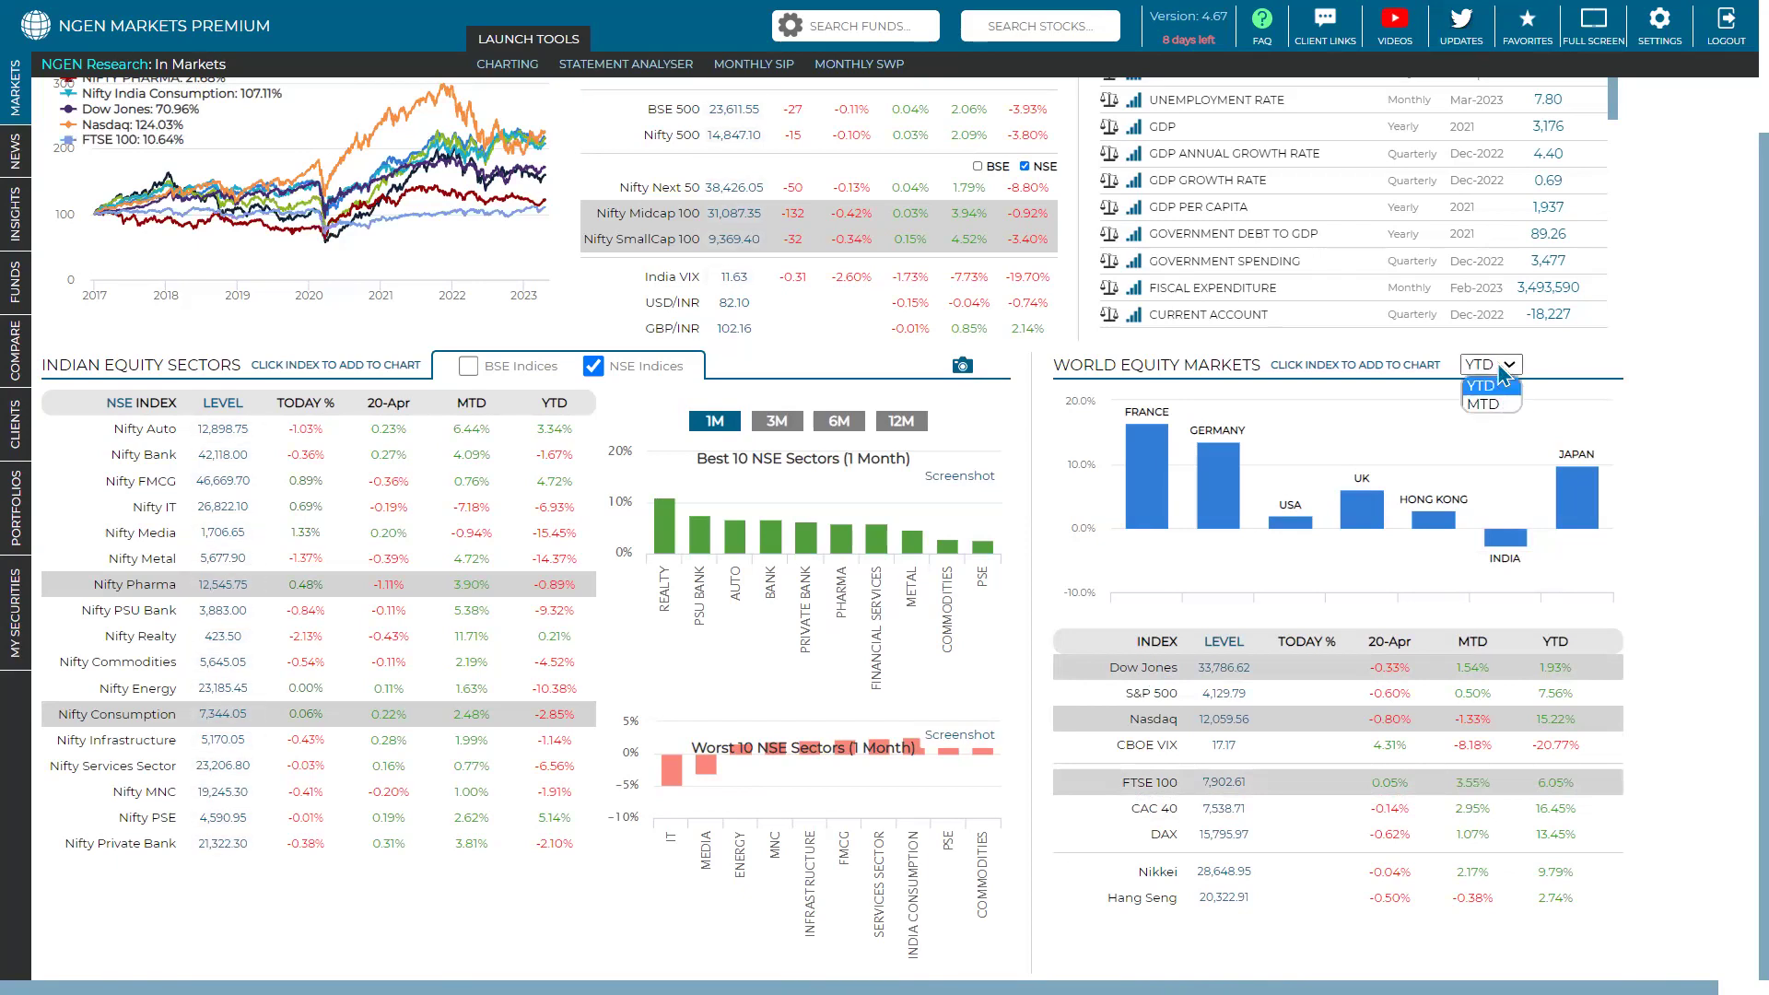
pyautogui.click(1495, 405)
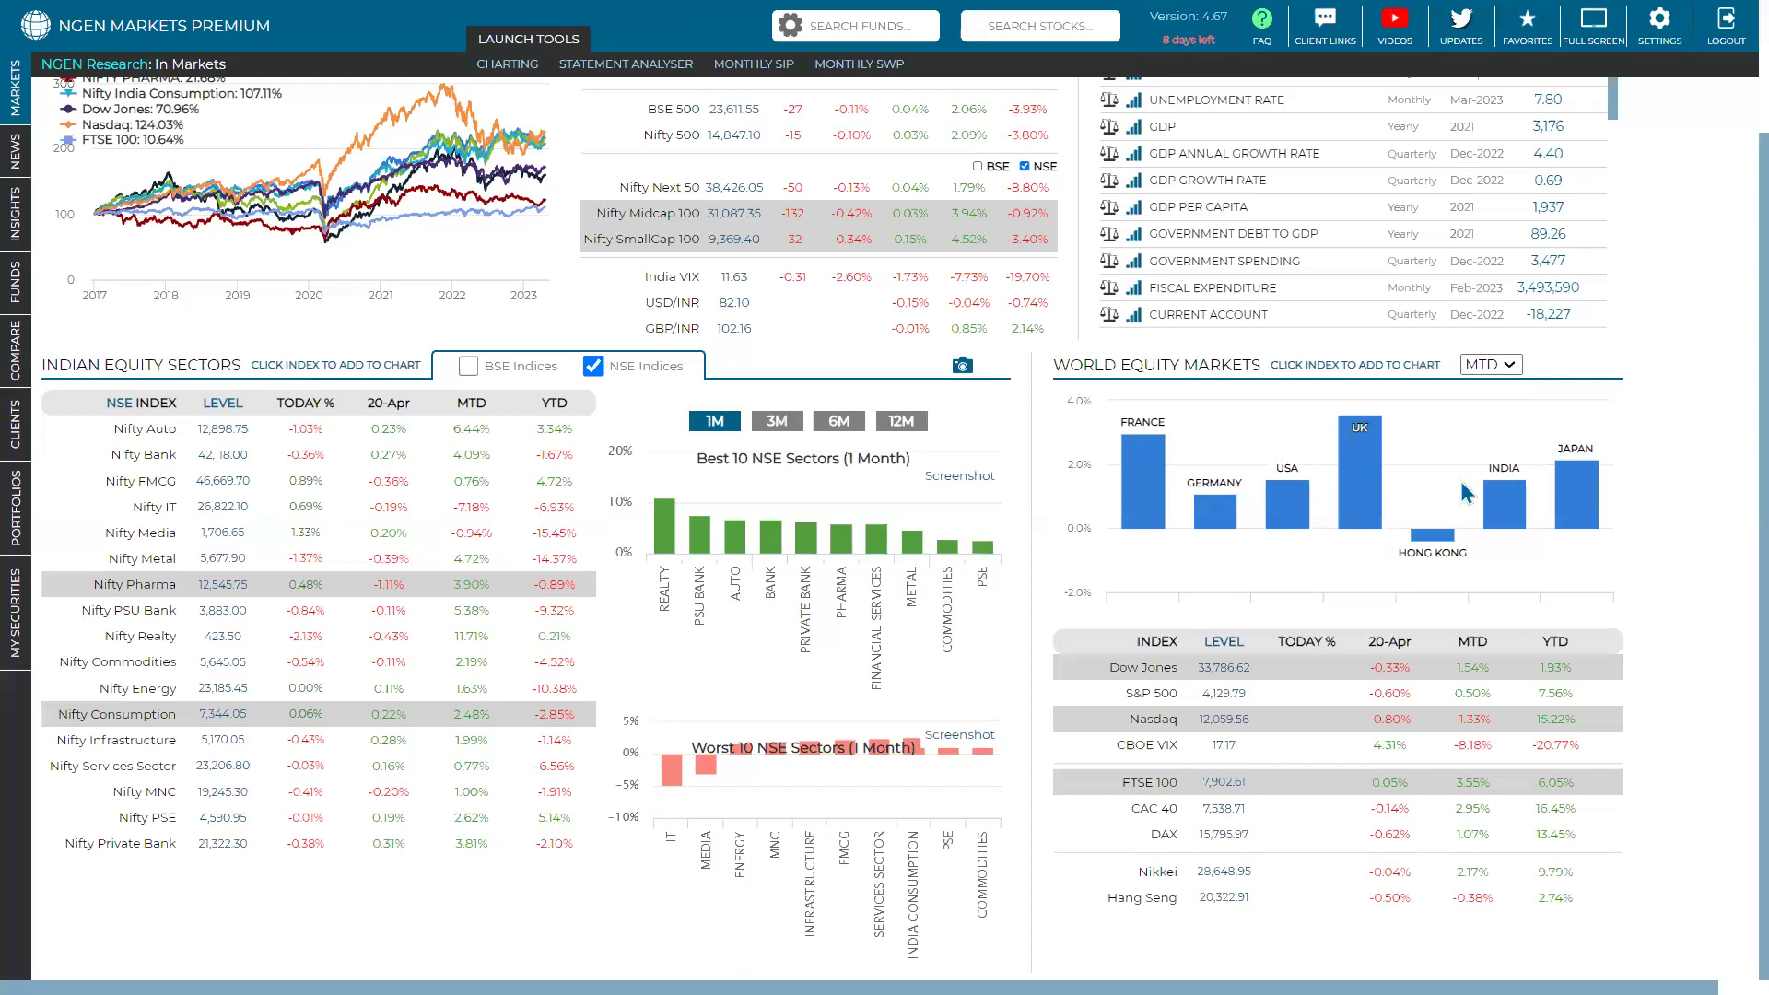
pyautogui.scroll(-1, 1493, 365)
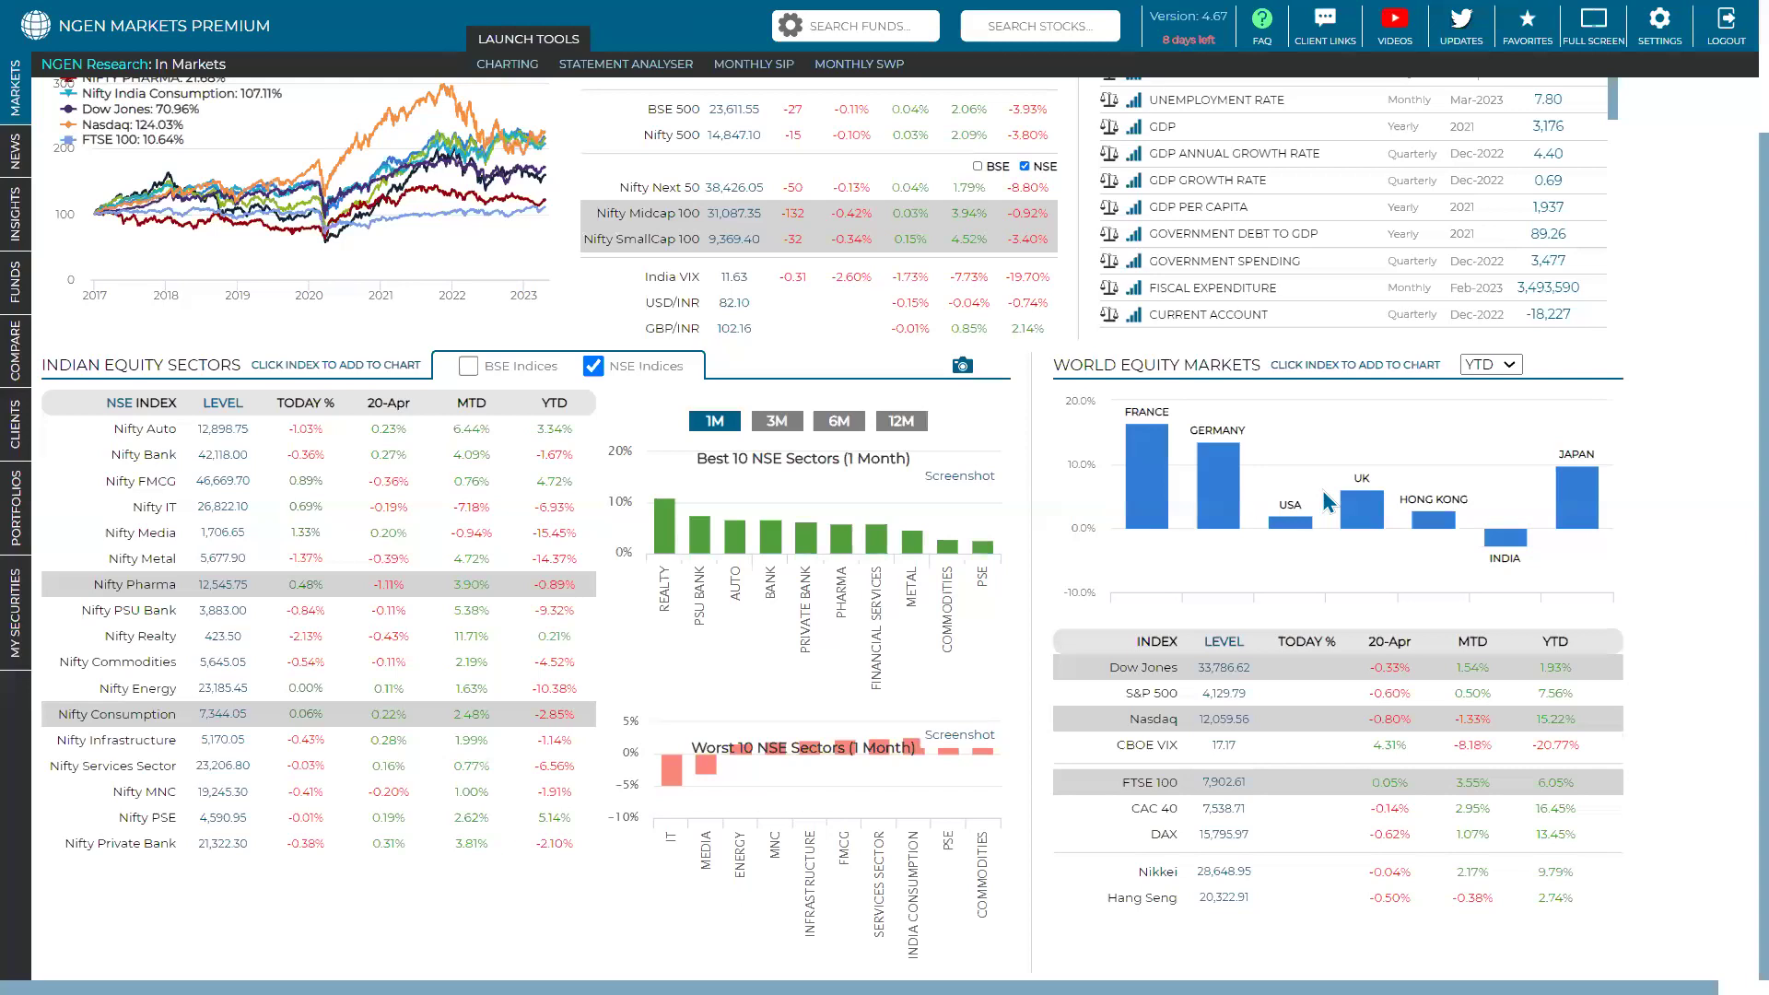
# View the inflation rate comparison across countries and India's inflation rate history, closing each window after viewing
pyautogui.scroll(2, 1325, 498)
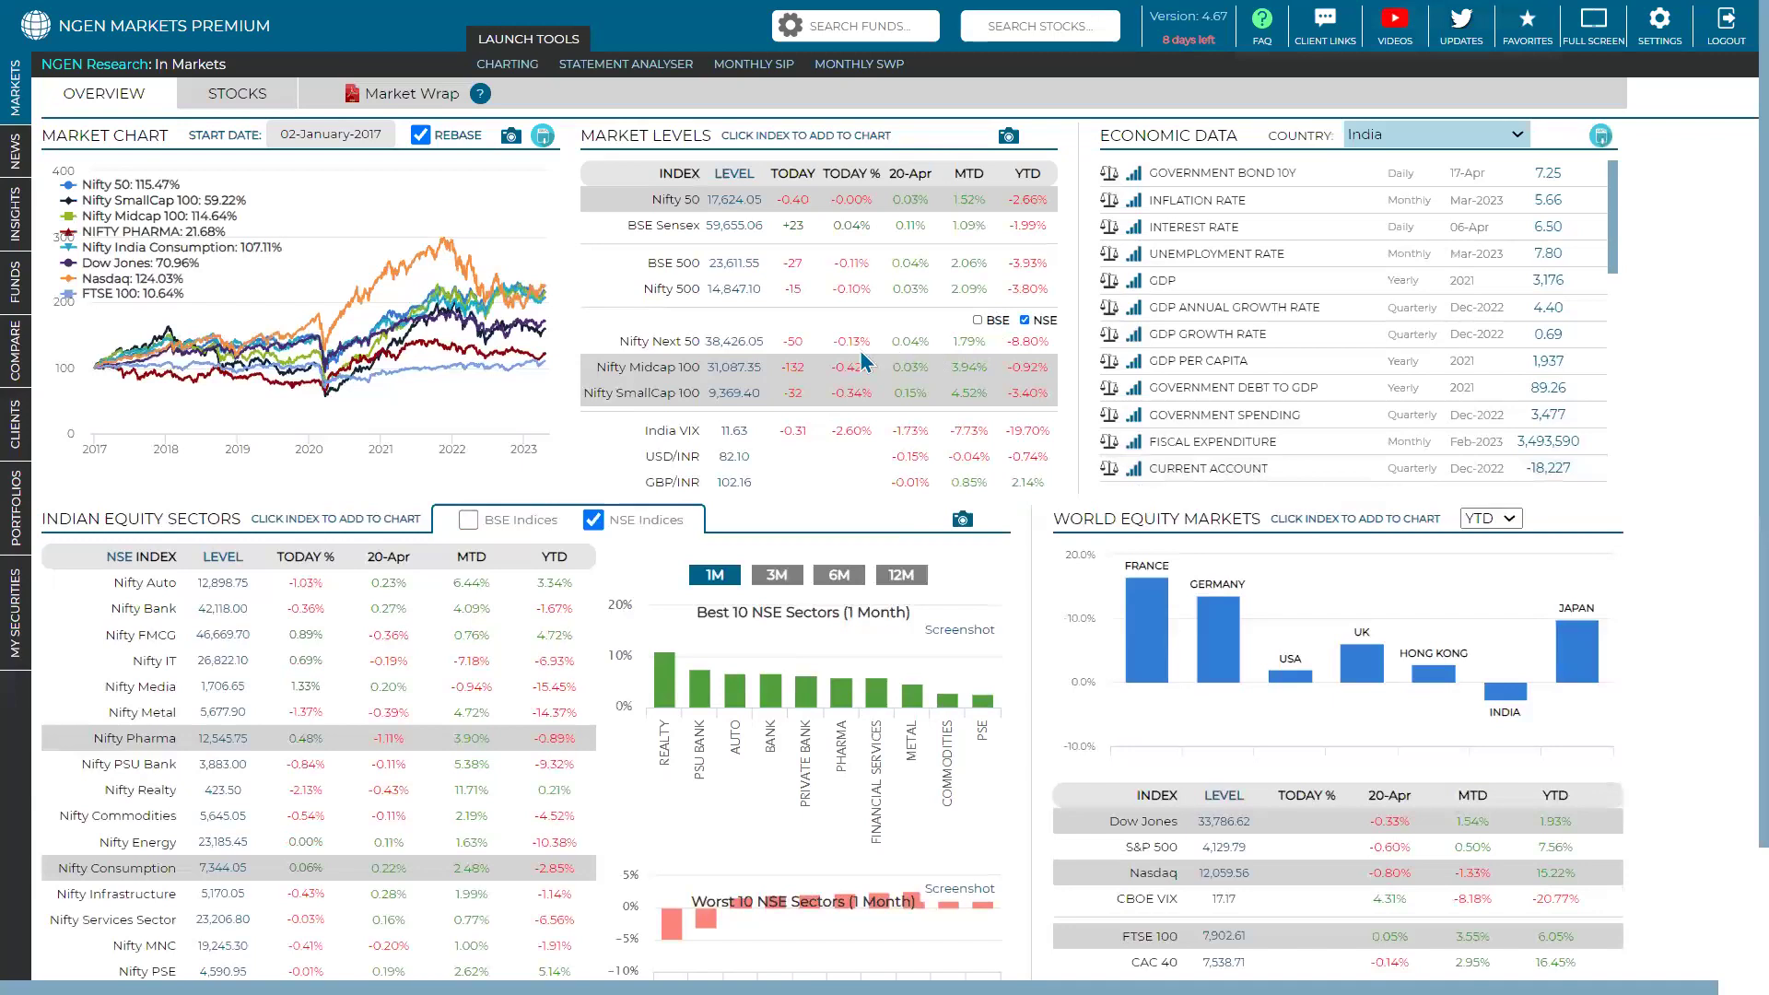
pyautogui.hotkey('ctrl', '-')
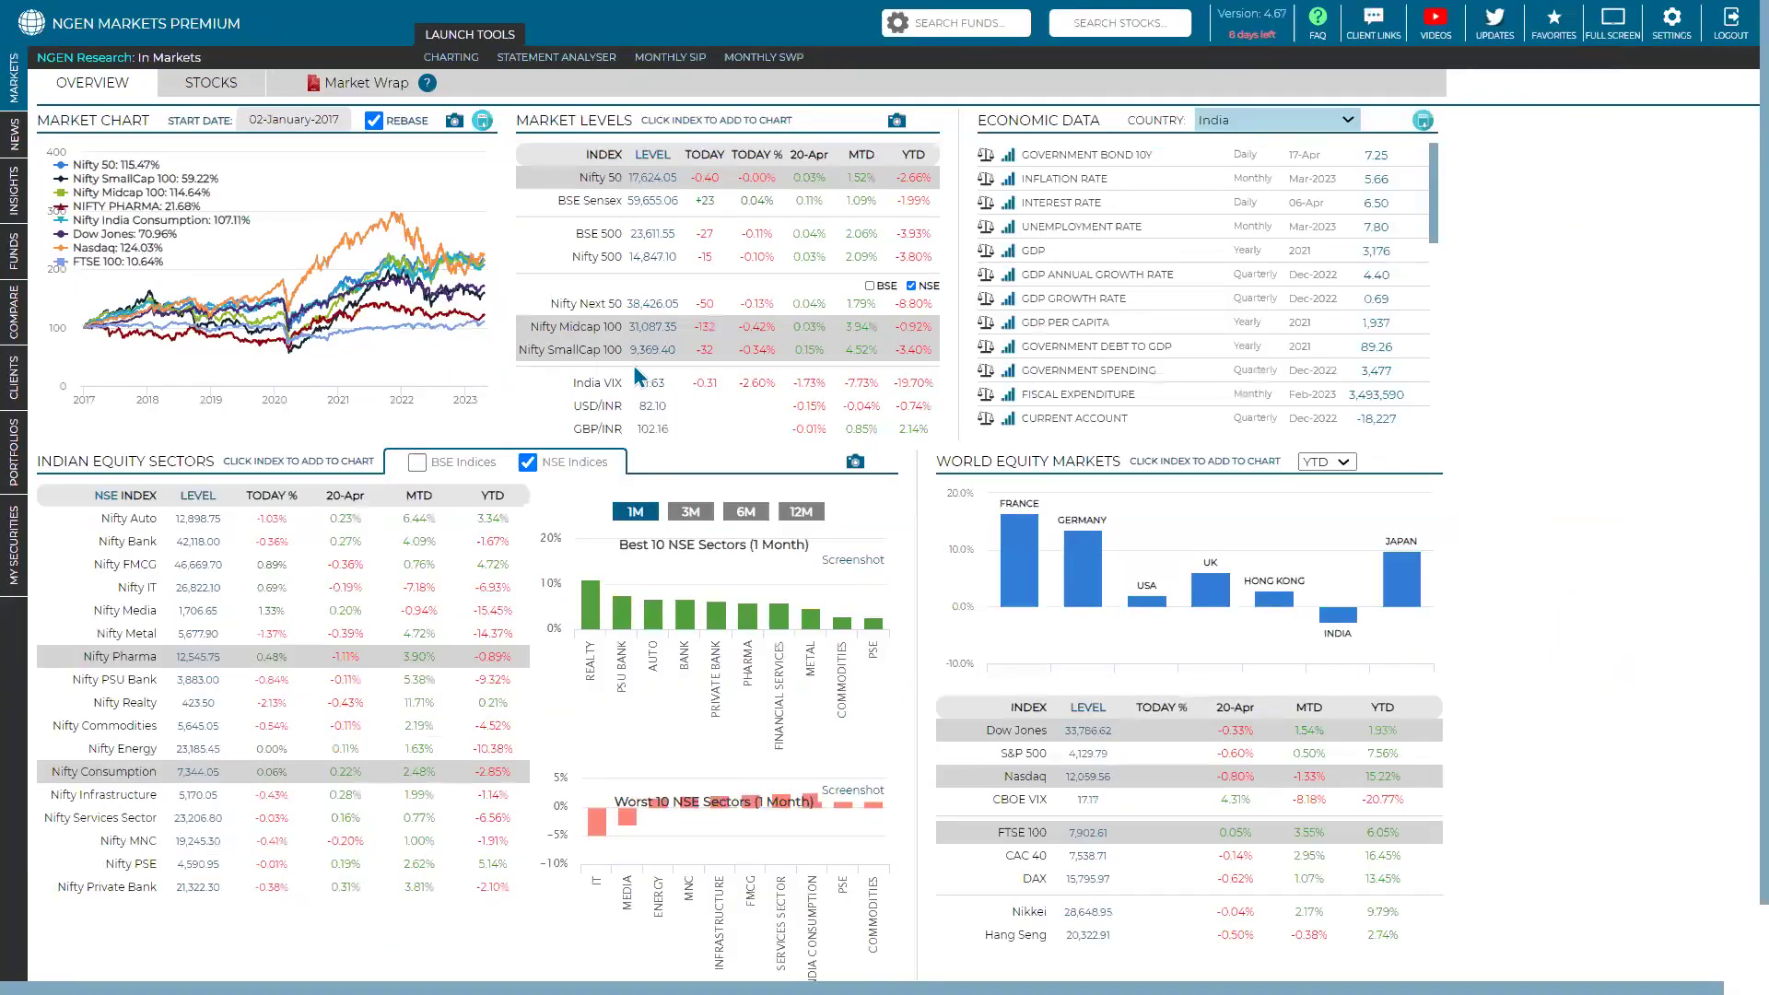
pyautogui.hotkey('ctrl', '+')
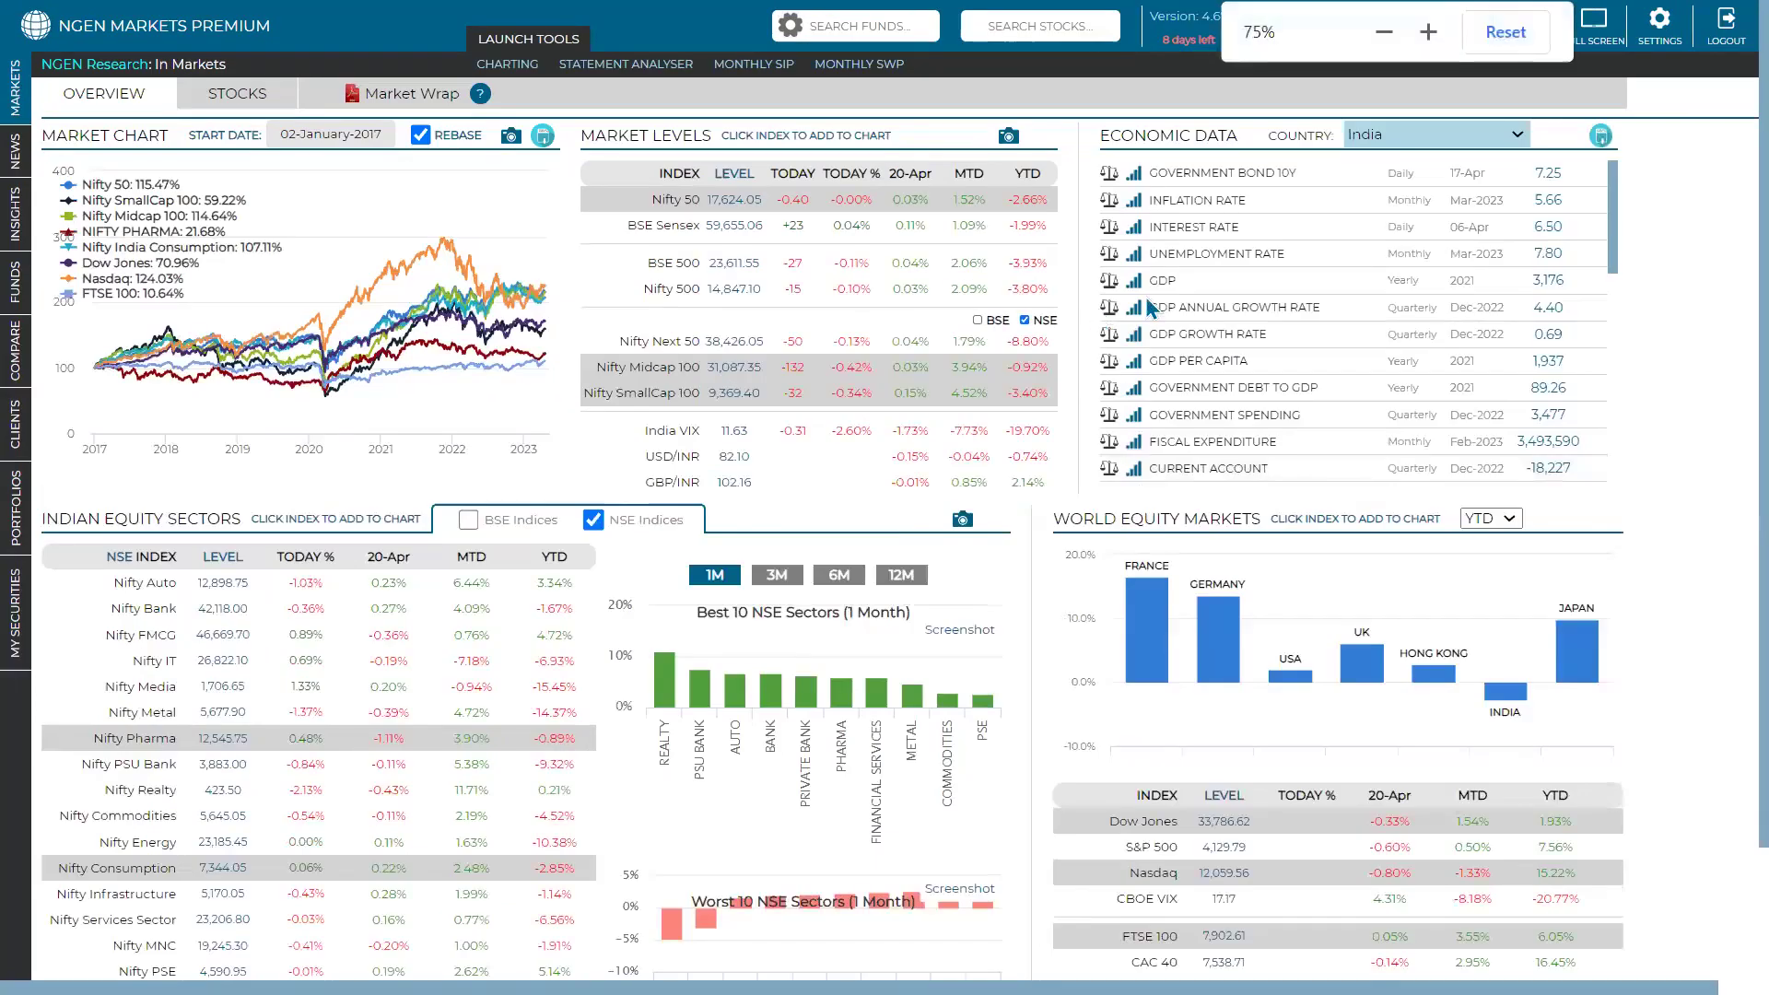
pyautogui.click(1117, 207)
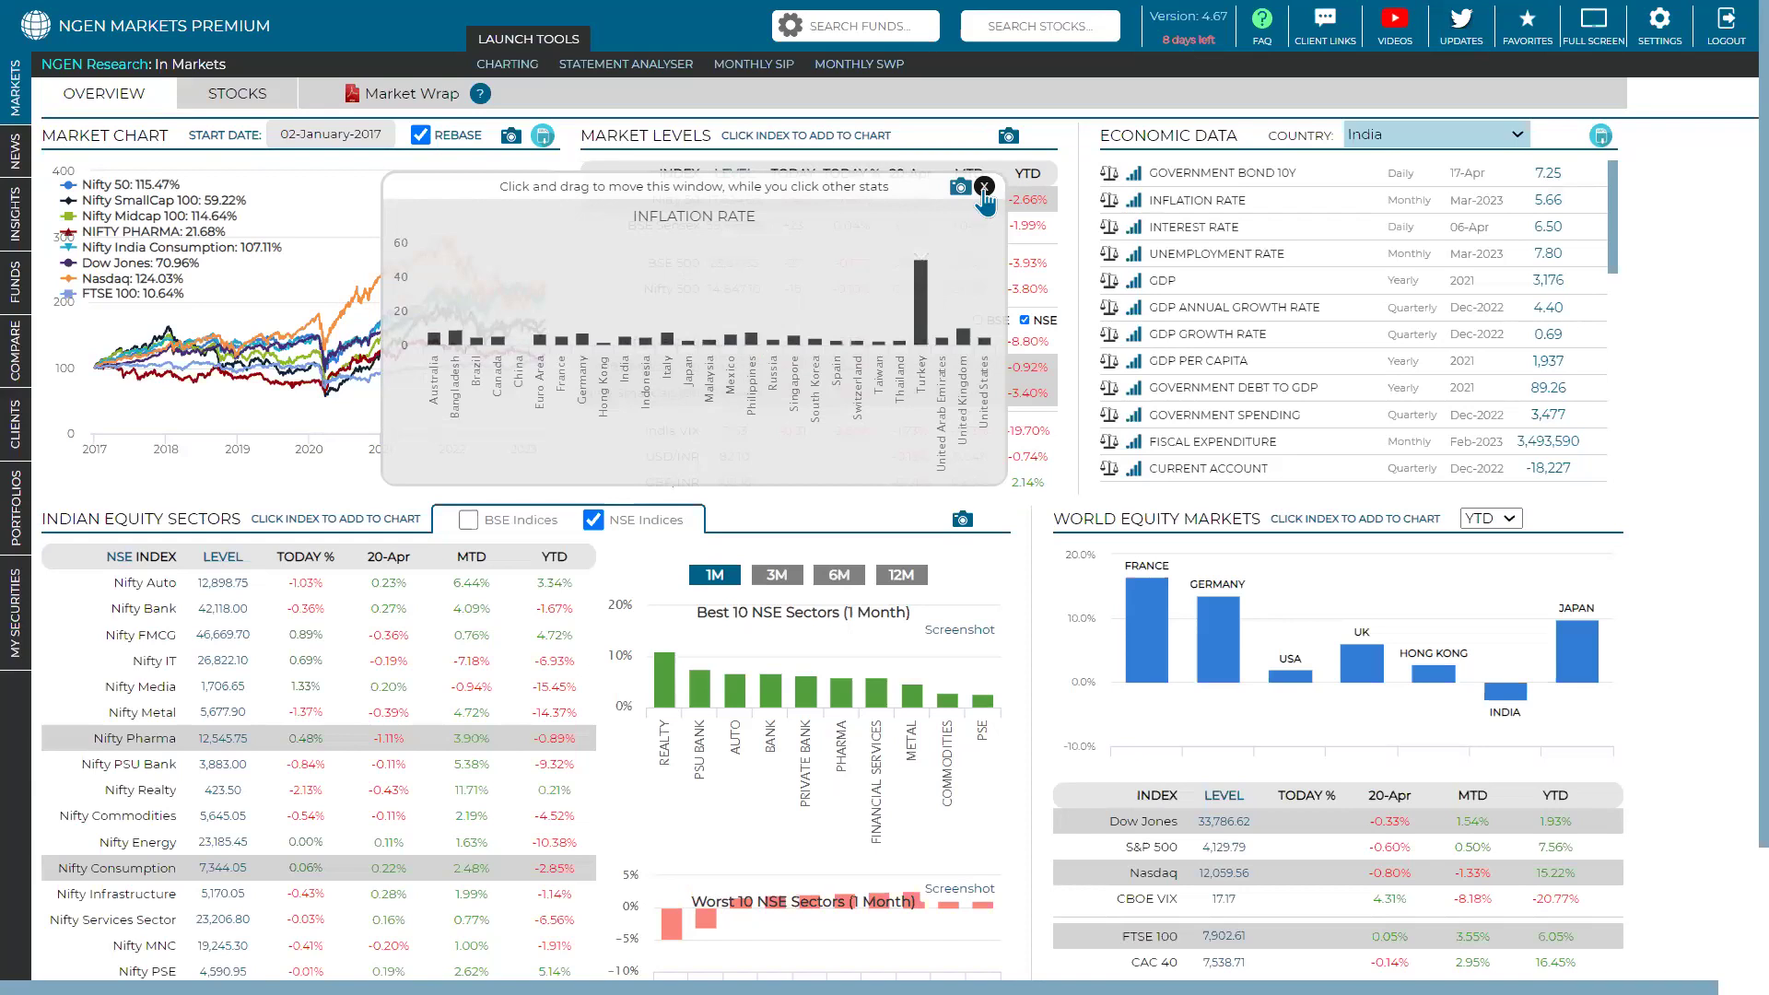
pyautogui.click(984, 188)
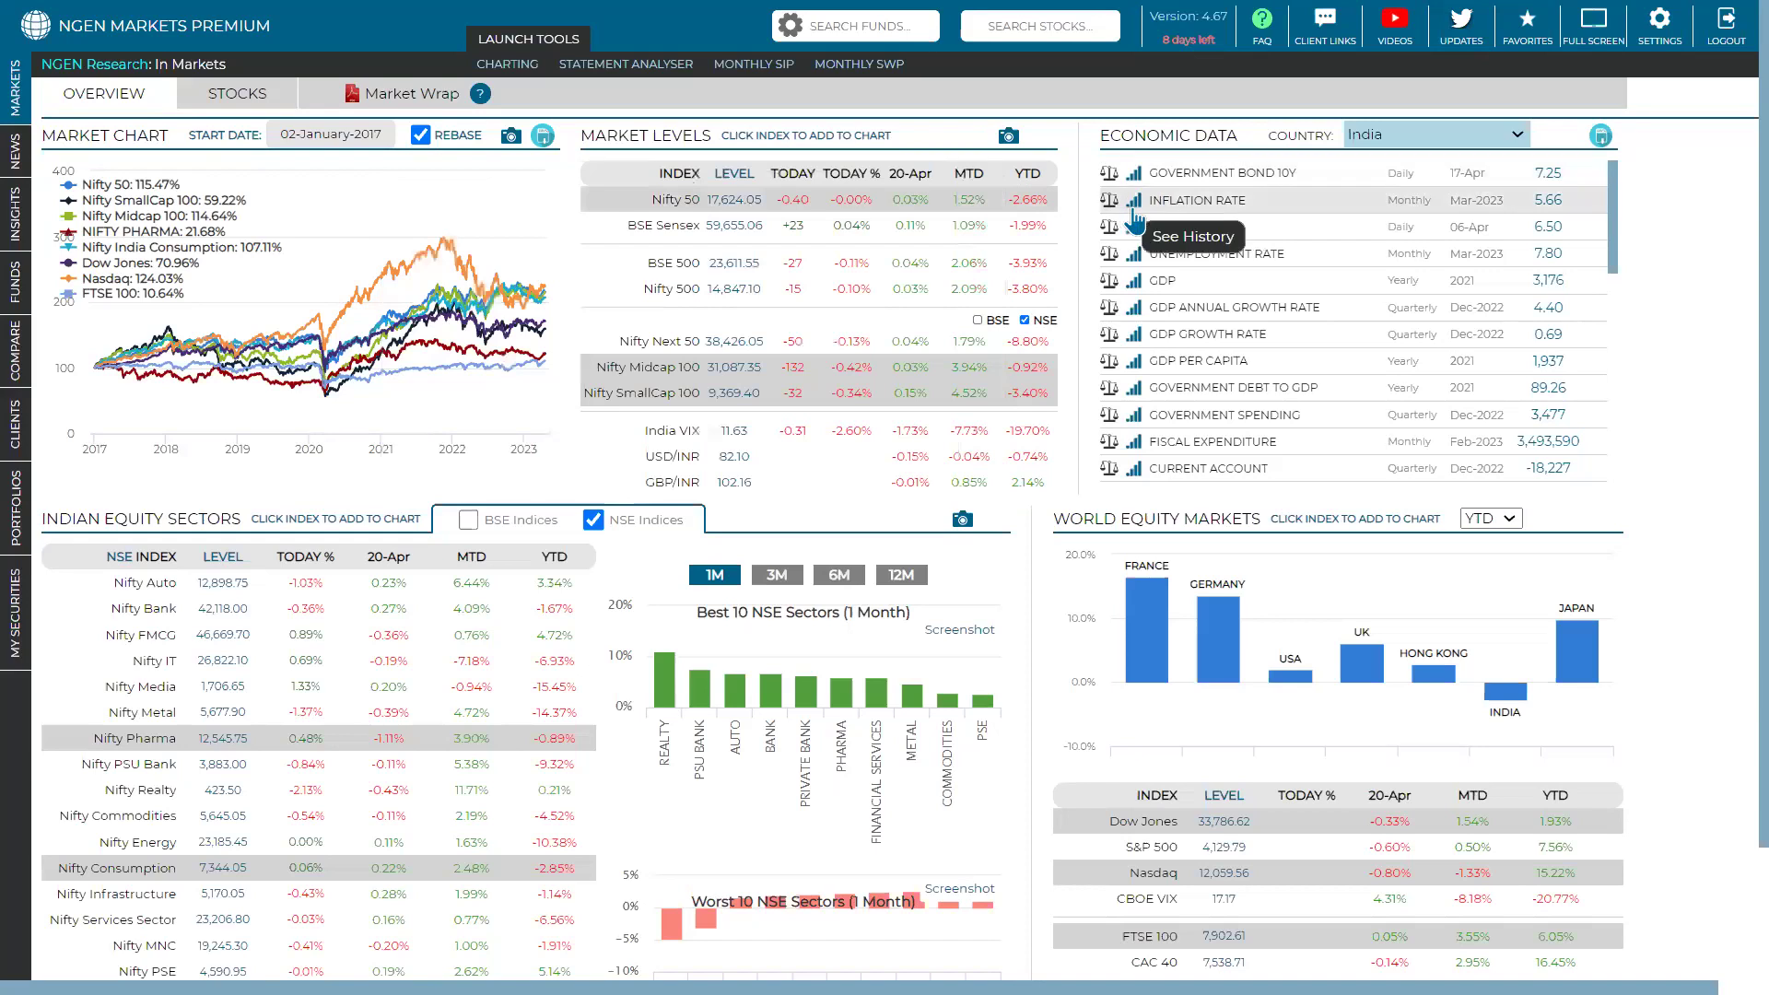
pyautogui.click(1133, 210)
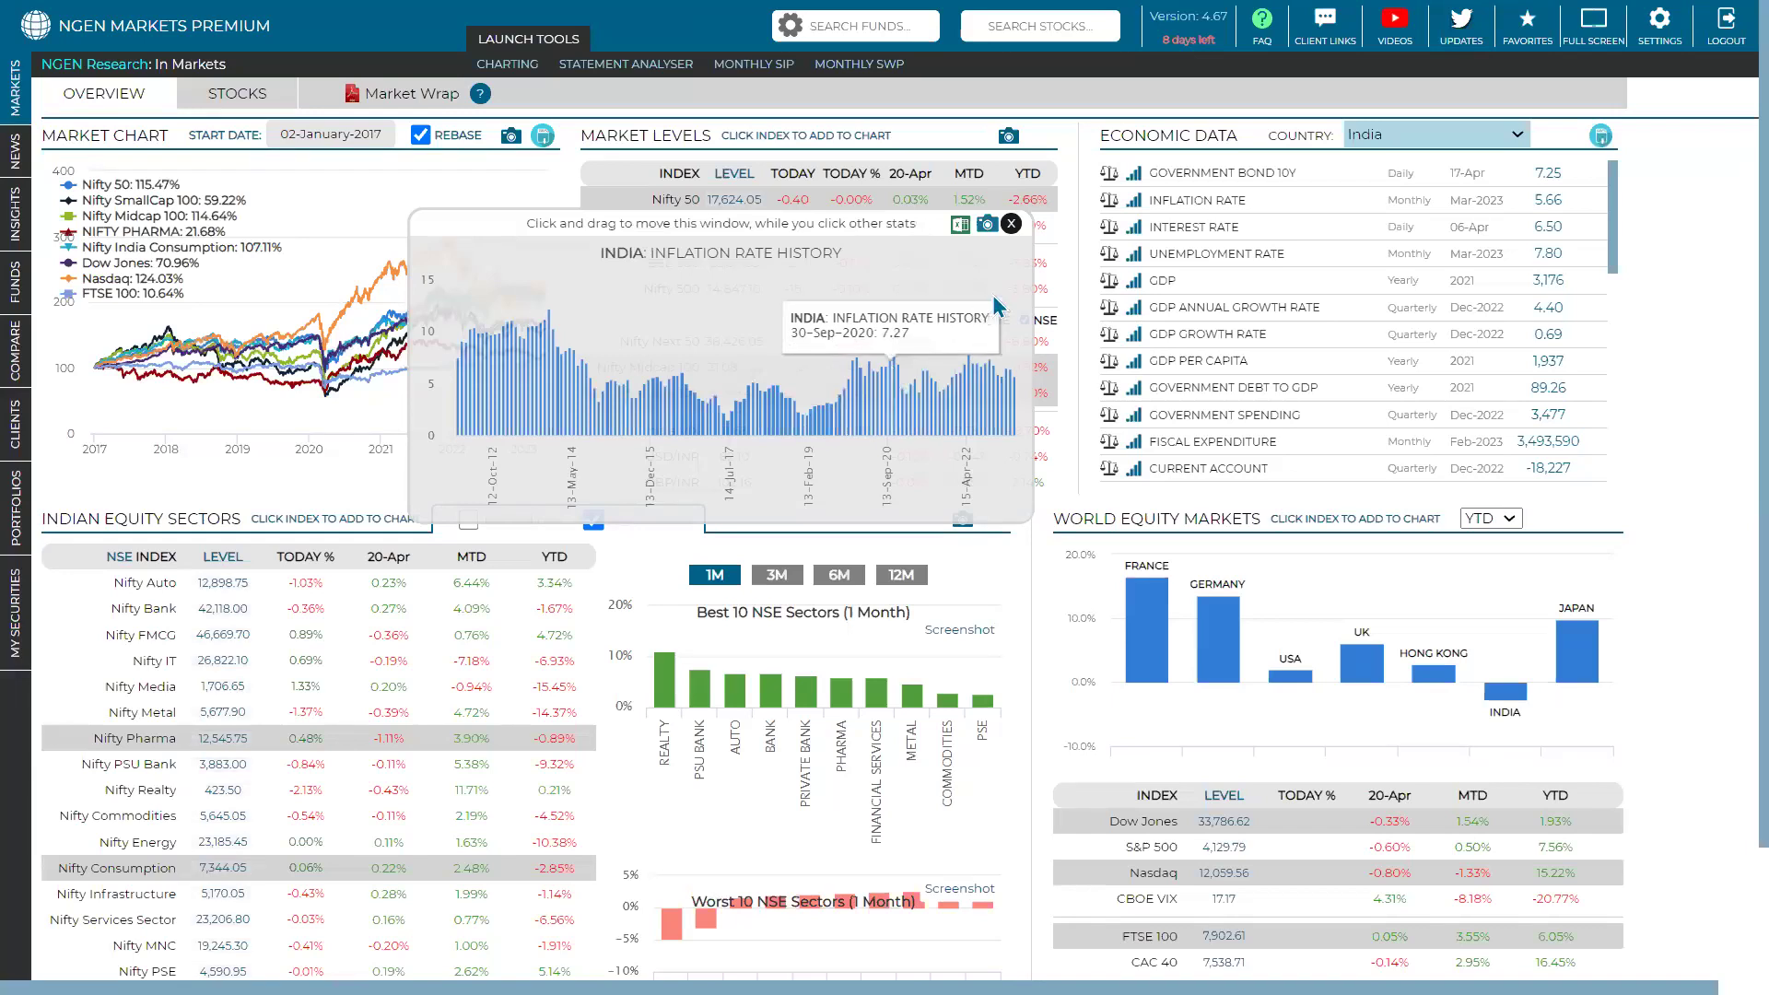
pyautogui.click(1011, 224)
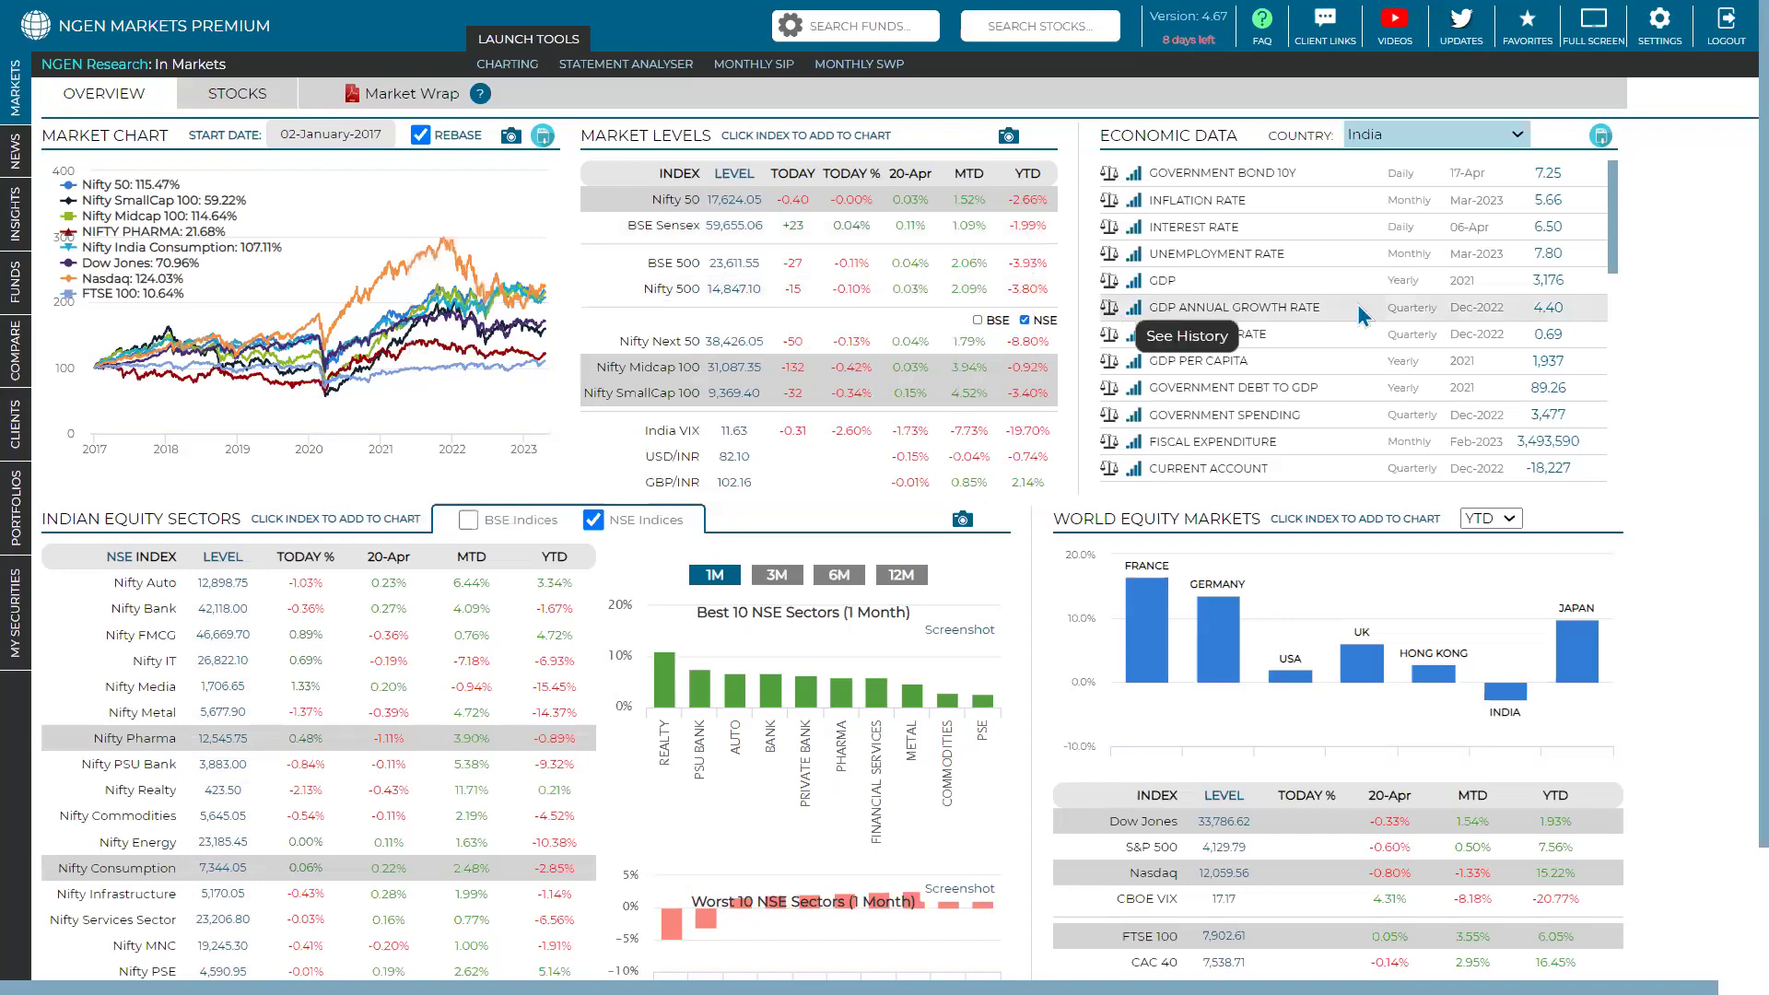
# Set the country of the economic data section to United Kingdom
pyautogui.click(1424, 139)
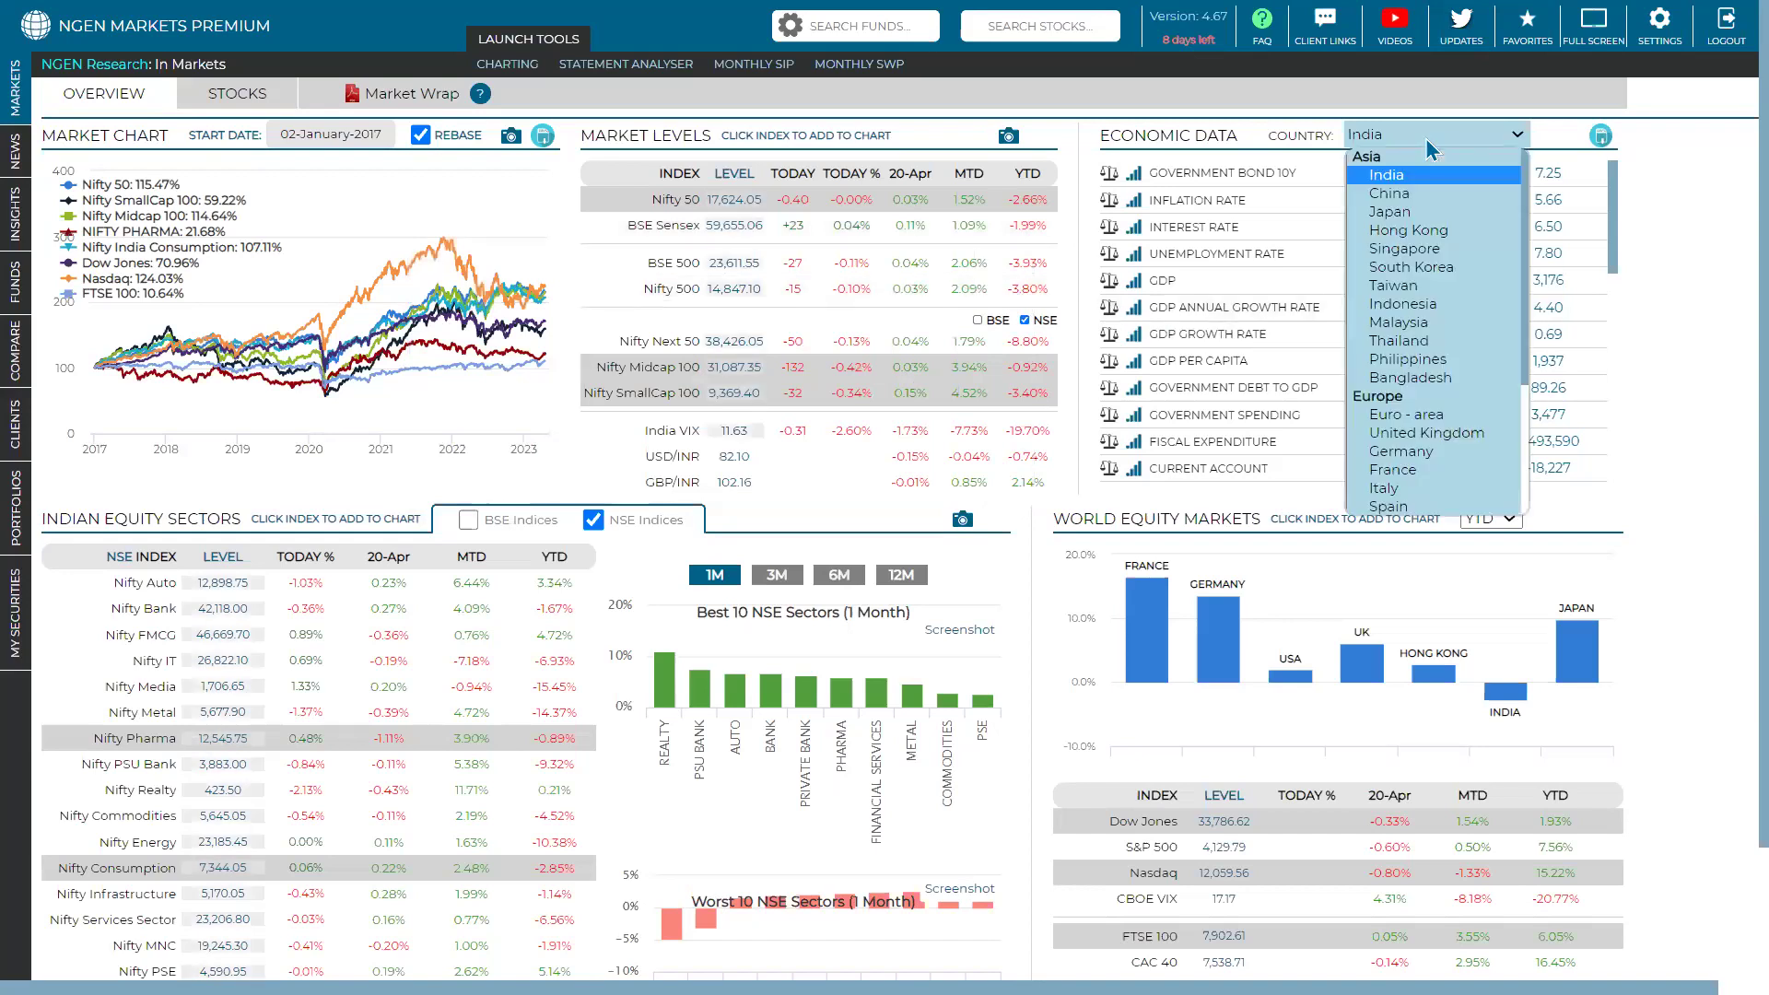
pyautogui.click(1406, 433)
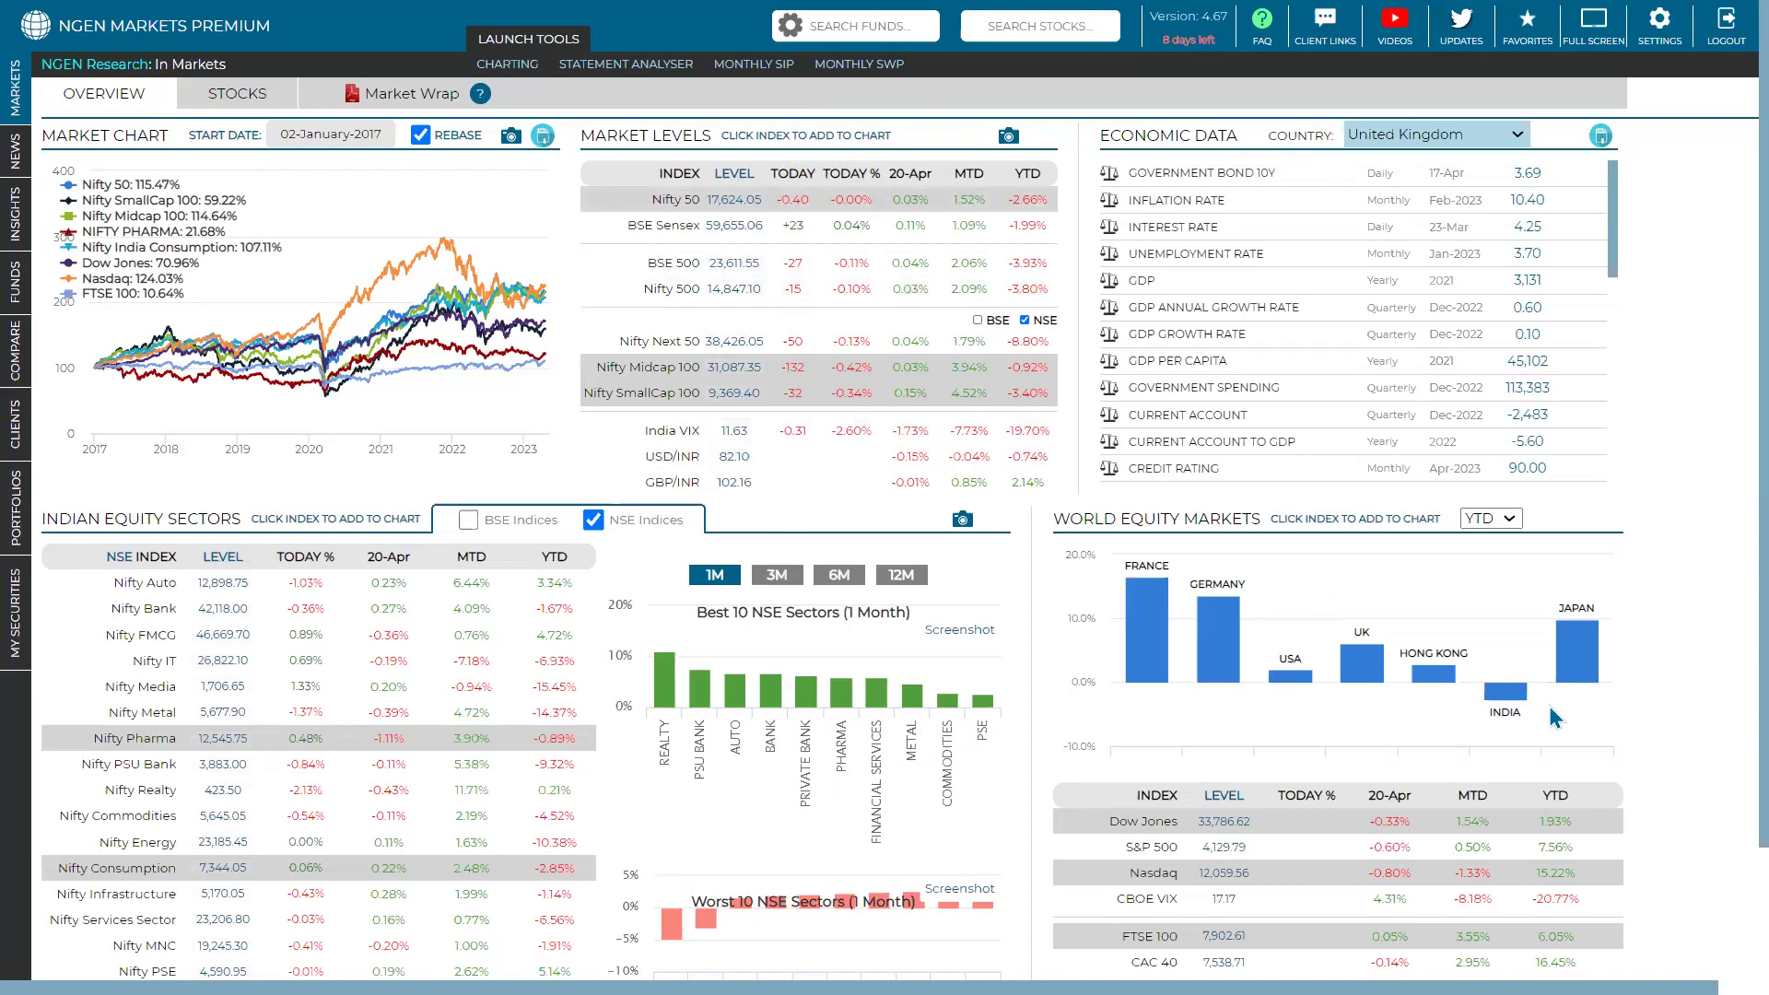
pyautogui.moveTo(1219, 671)
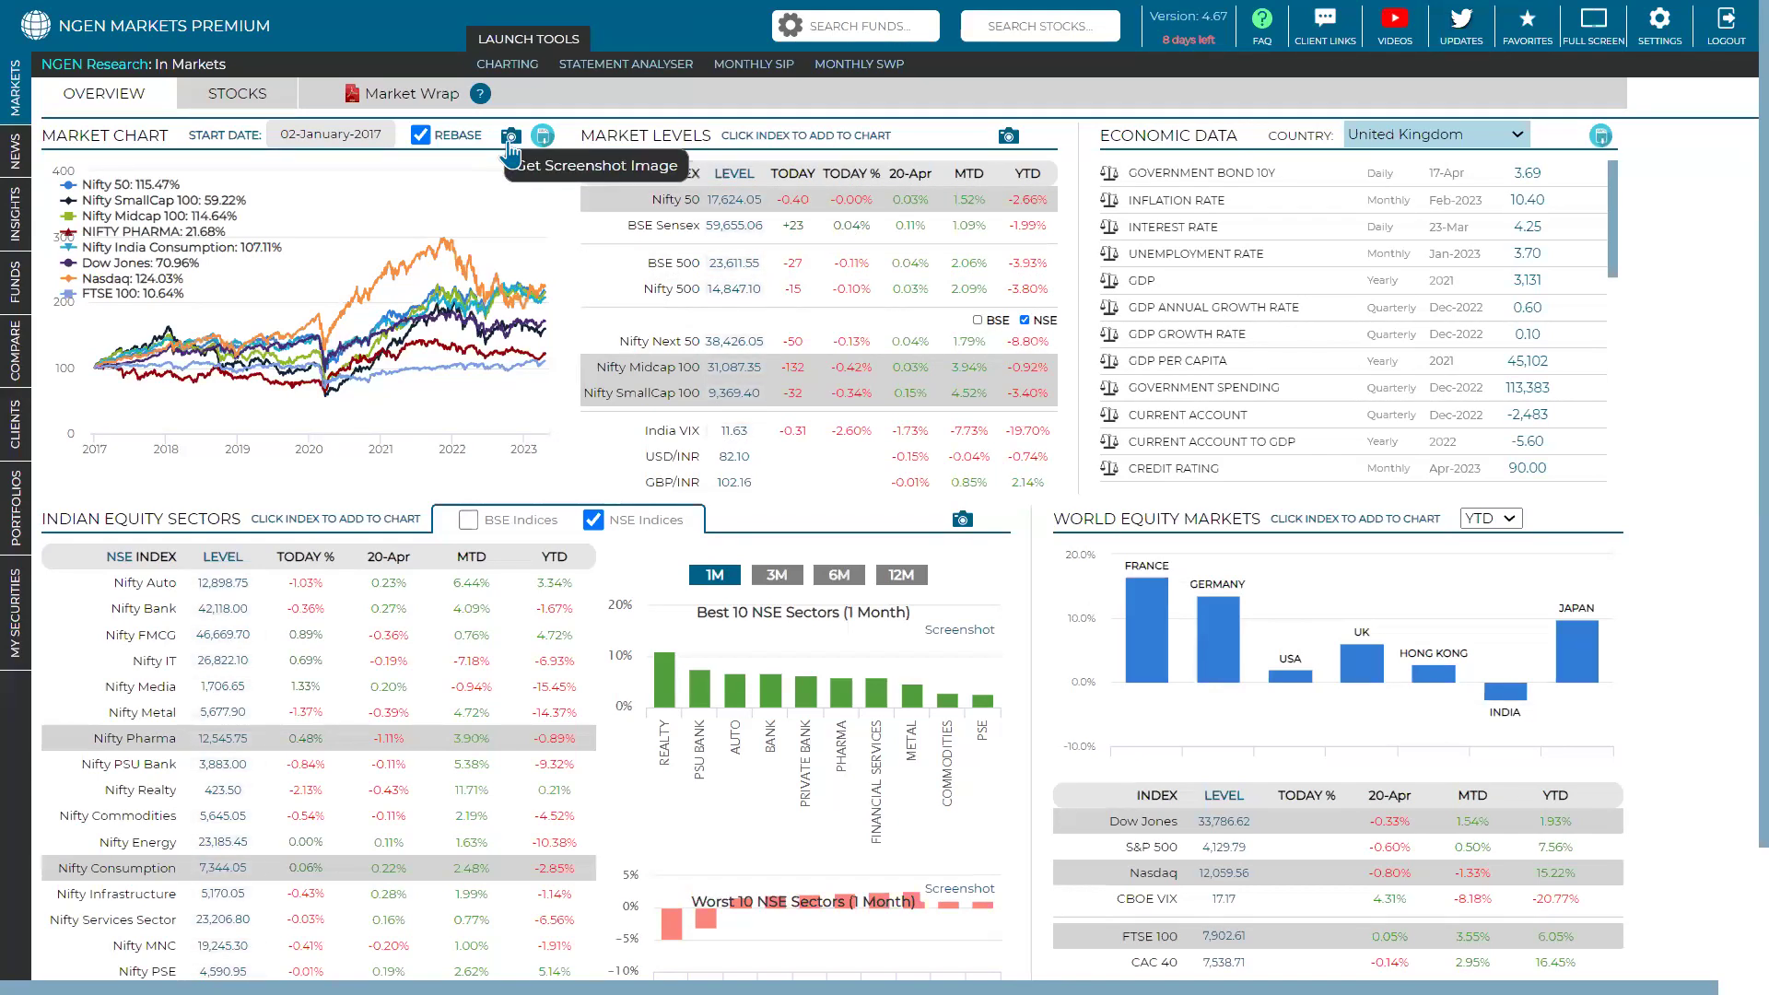
# Hide the SmallCap 100, Midcap 100, Pharma, India Consumption, Nasdaq and FTSE 100 lines, keeping Nifty 50 and Dow Jones on the market chart
pyautogui.hotkey('ctrl', '+')
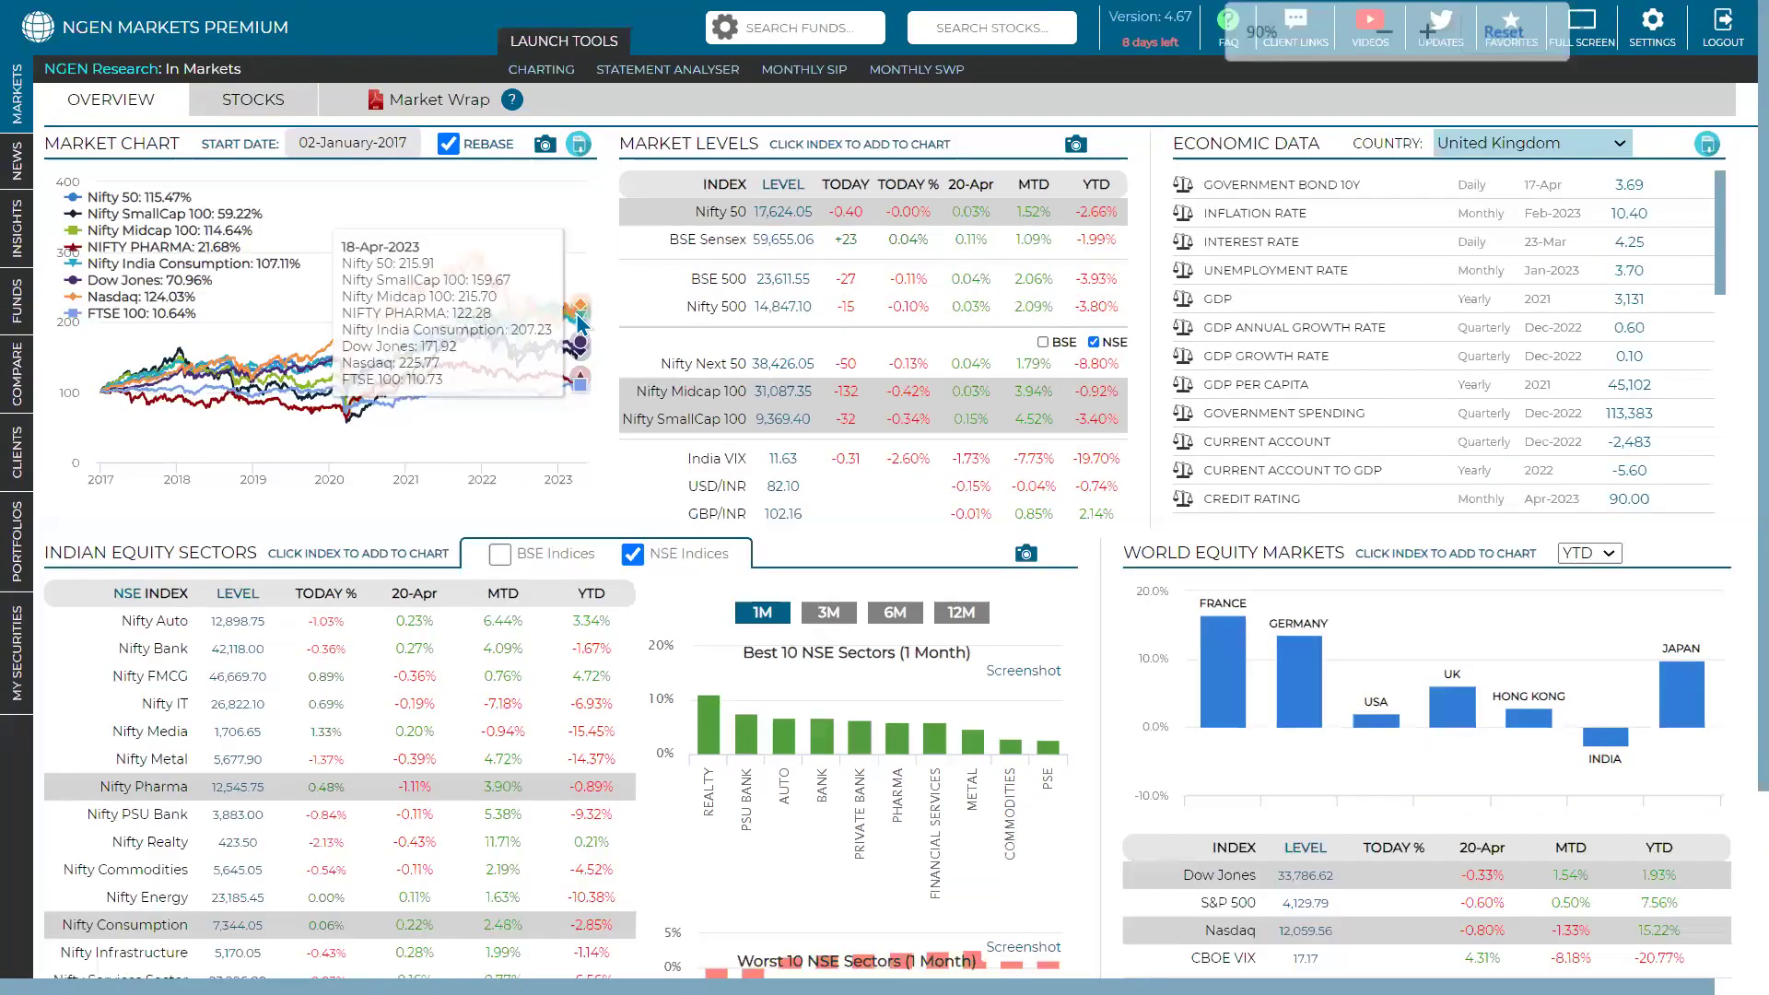
pyautogui.hotkey('ctrl', '+')
pyautogui.hotkey('ctrl', '+')
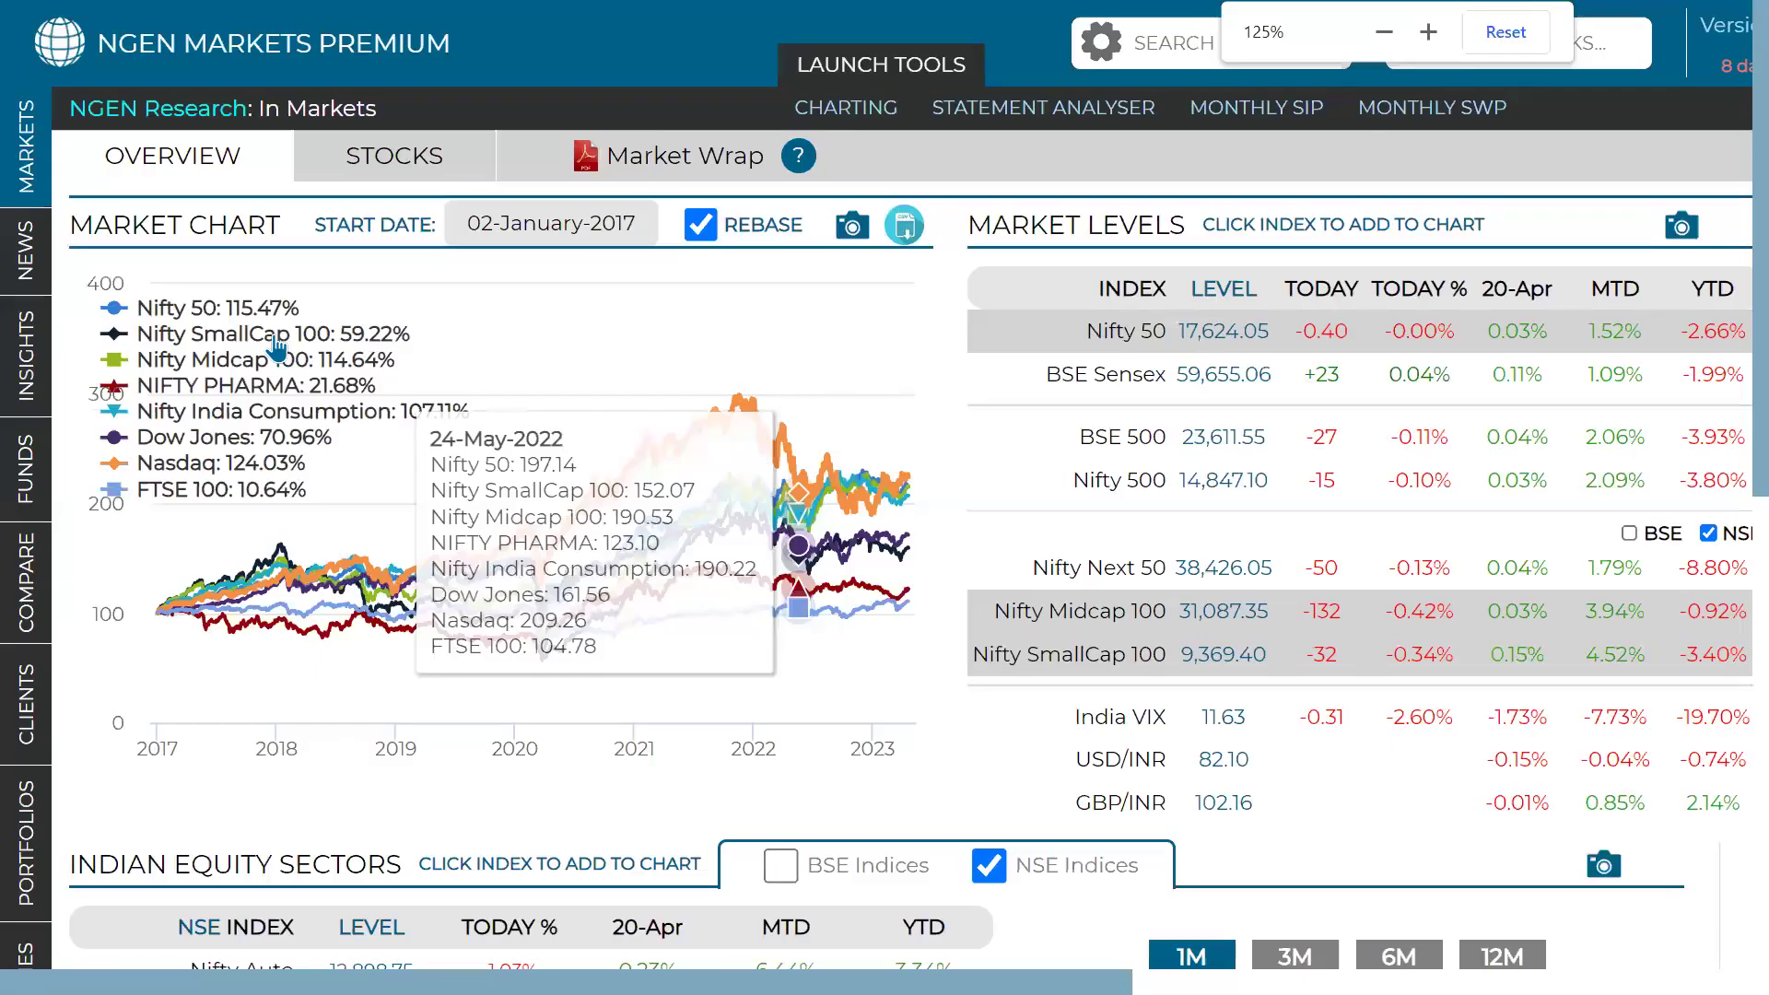
pyautogui.click(226, 358)
pyautogui.click(226, 333)
pyautogui.click(189, 411)
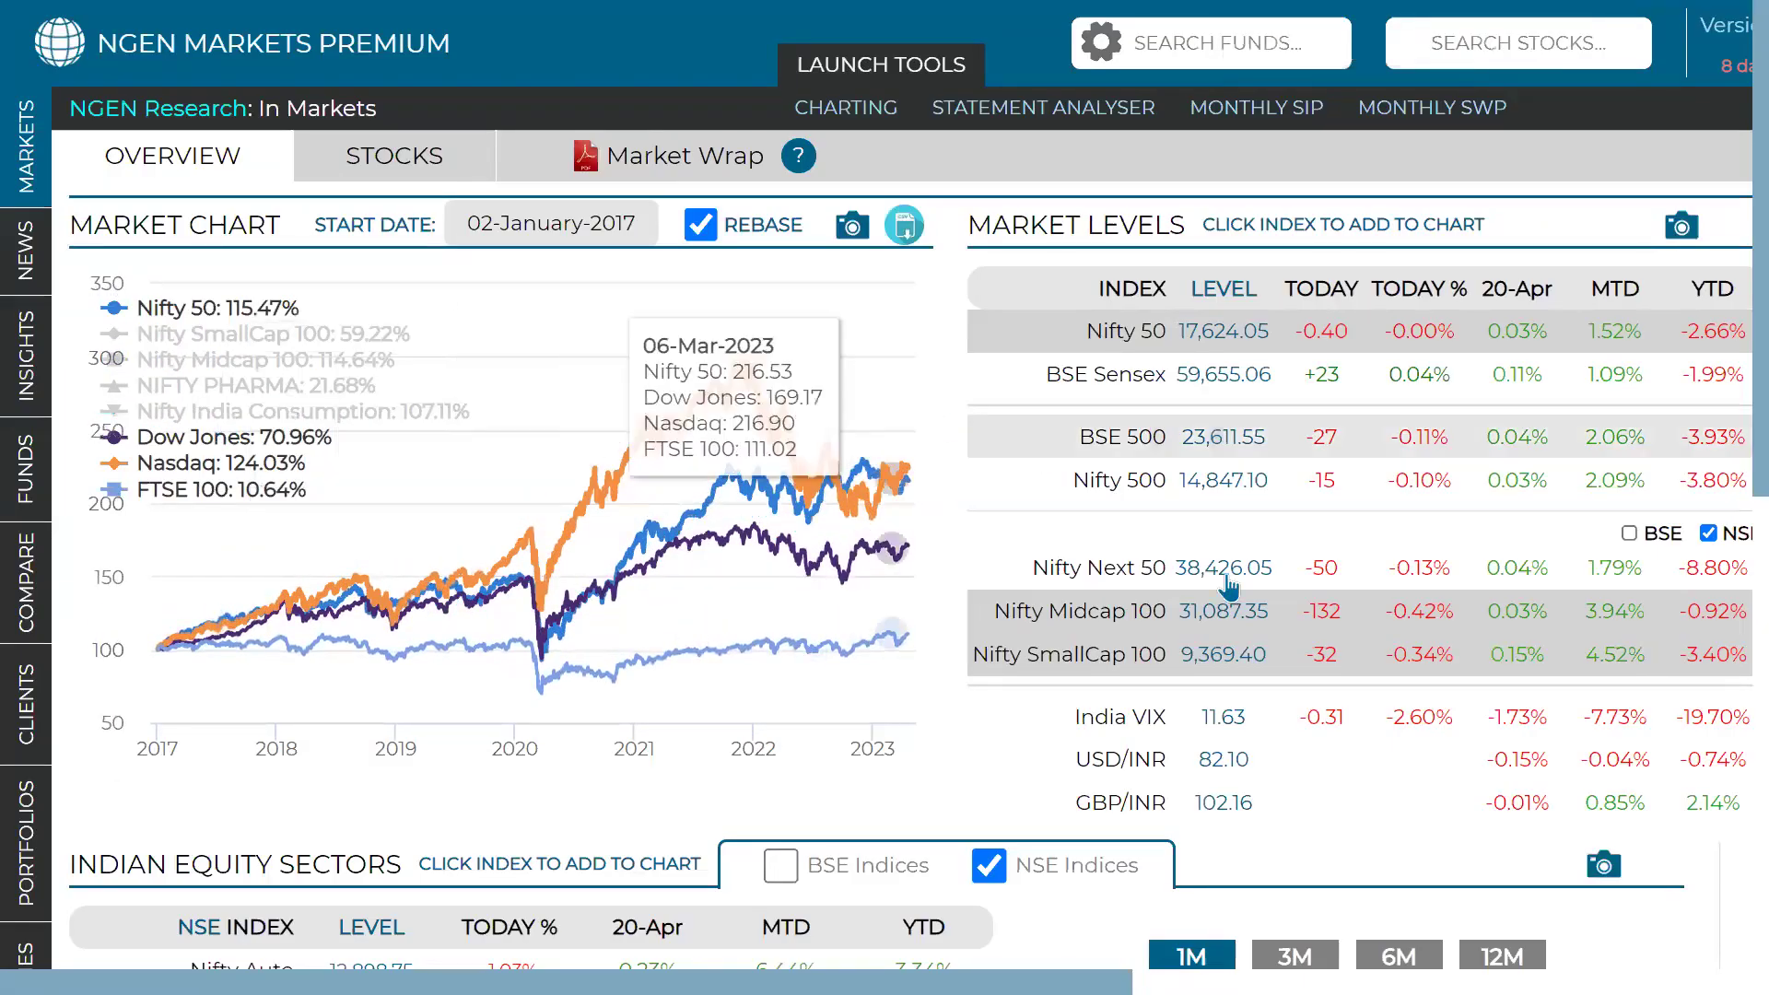
pyautogui.click(218, 460)
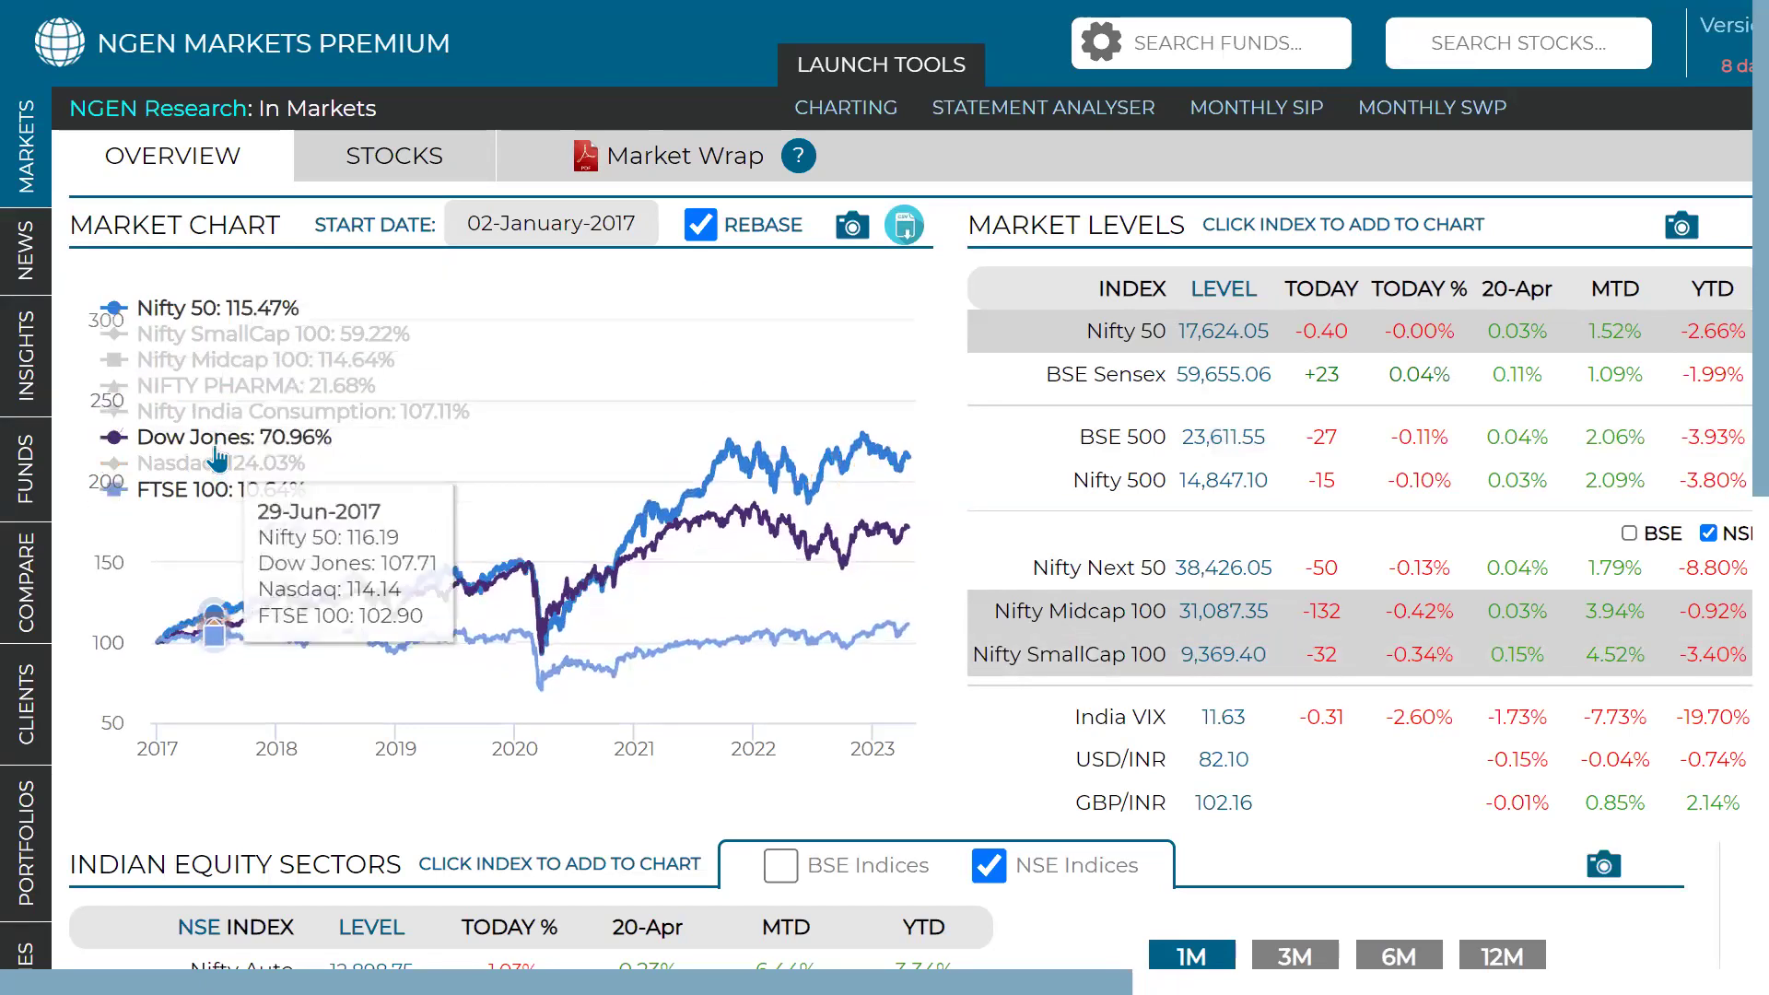
pyautogui.click(214, 490)
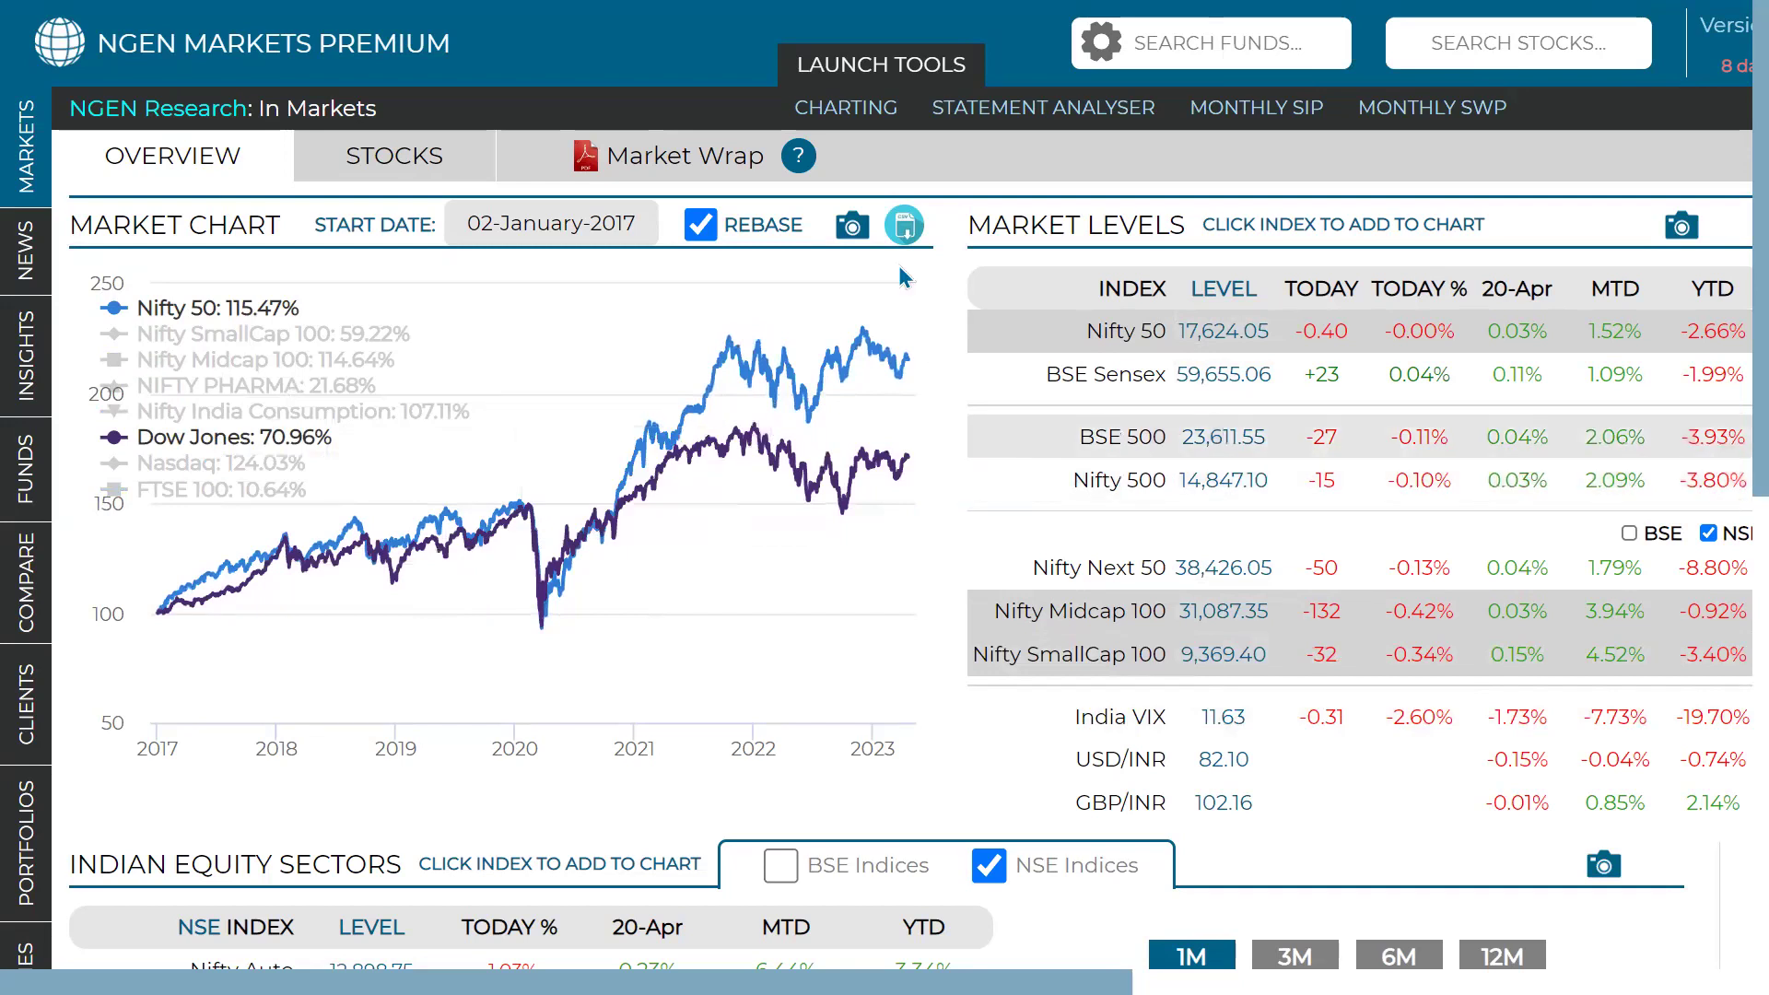
# Download a screenshot image of the market chart comparing Nifty 50 with Dow Jones
pyautogui.click(866, 239)
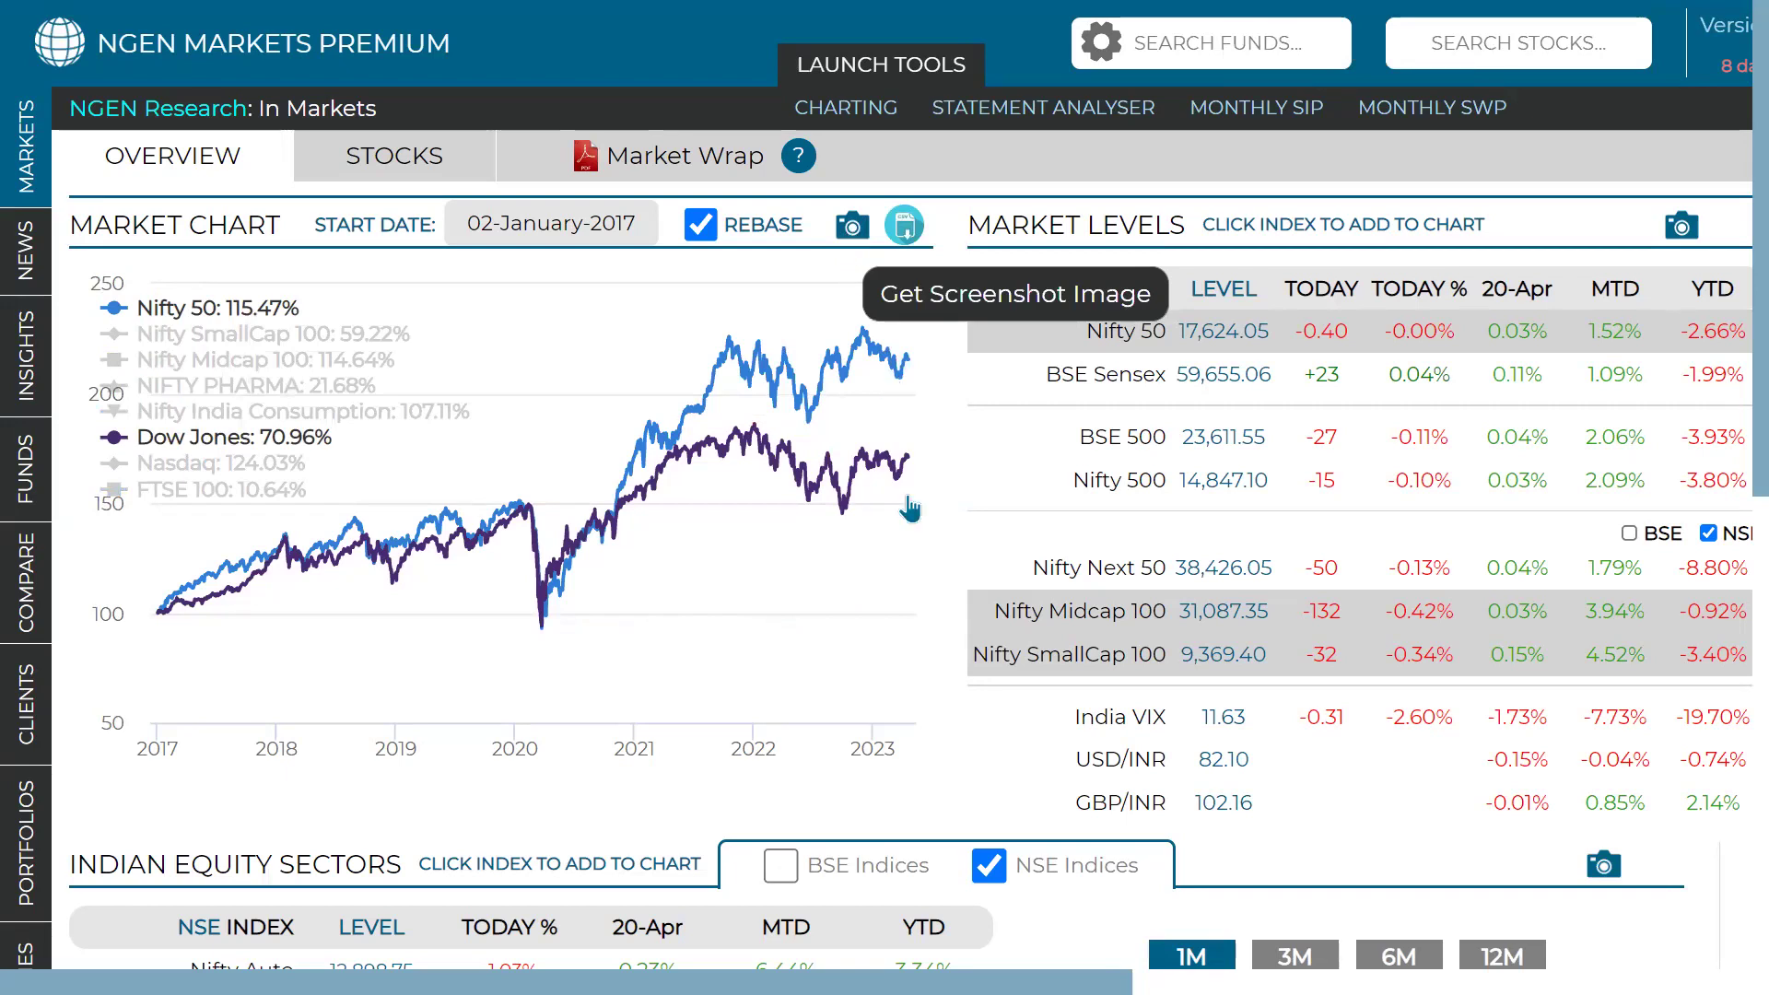
pyautogui.moveTo(905, 488)
pyautogui.hotkey('ctrl', '0')
pyautogui.hotkey('ctrl', '-')
pyautogui.hotkey('ctrl', '-')
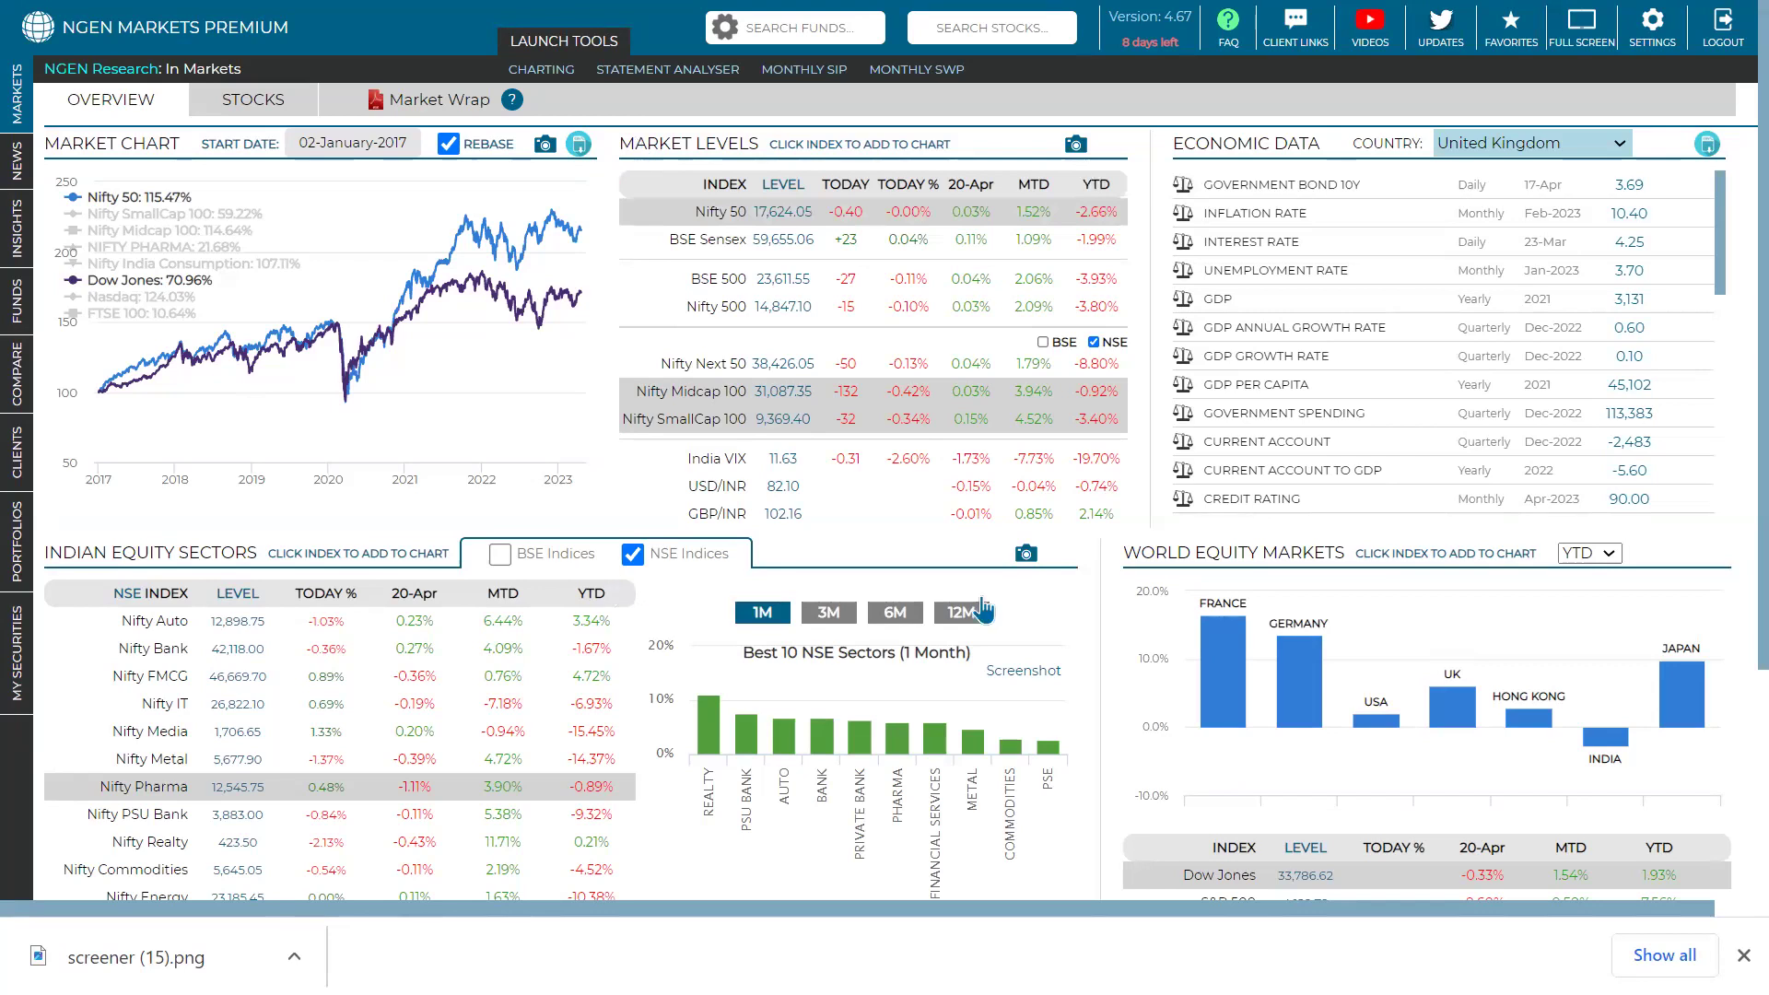
# Open the Market Wrap PDF report, review its full page, and return to the markets overview
pyautogui.scroll(-3, 983, 608)
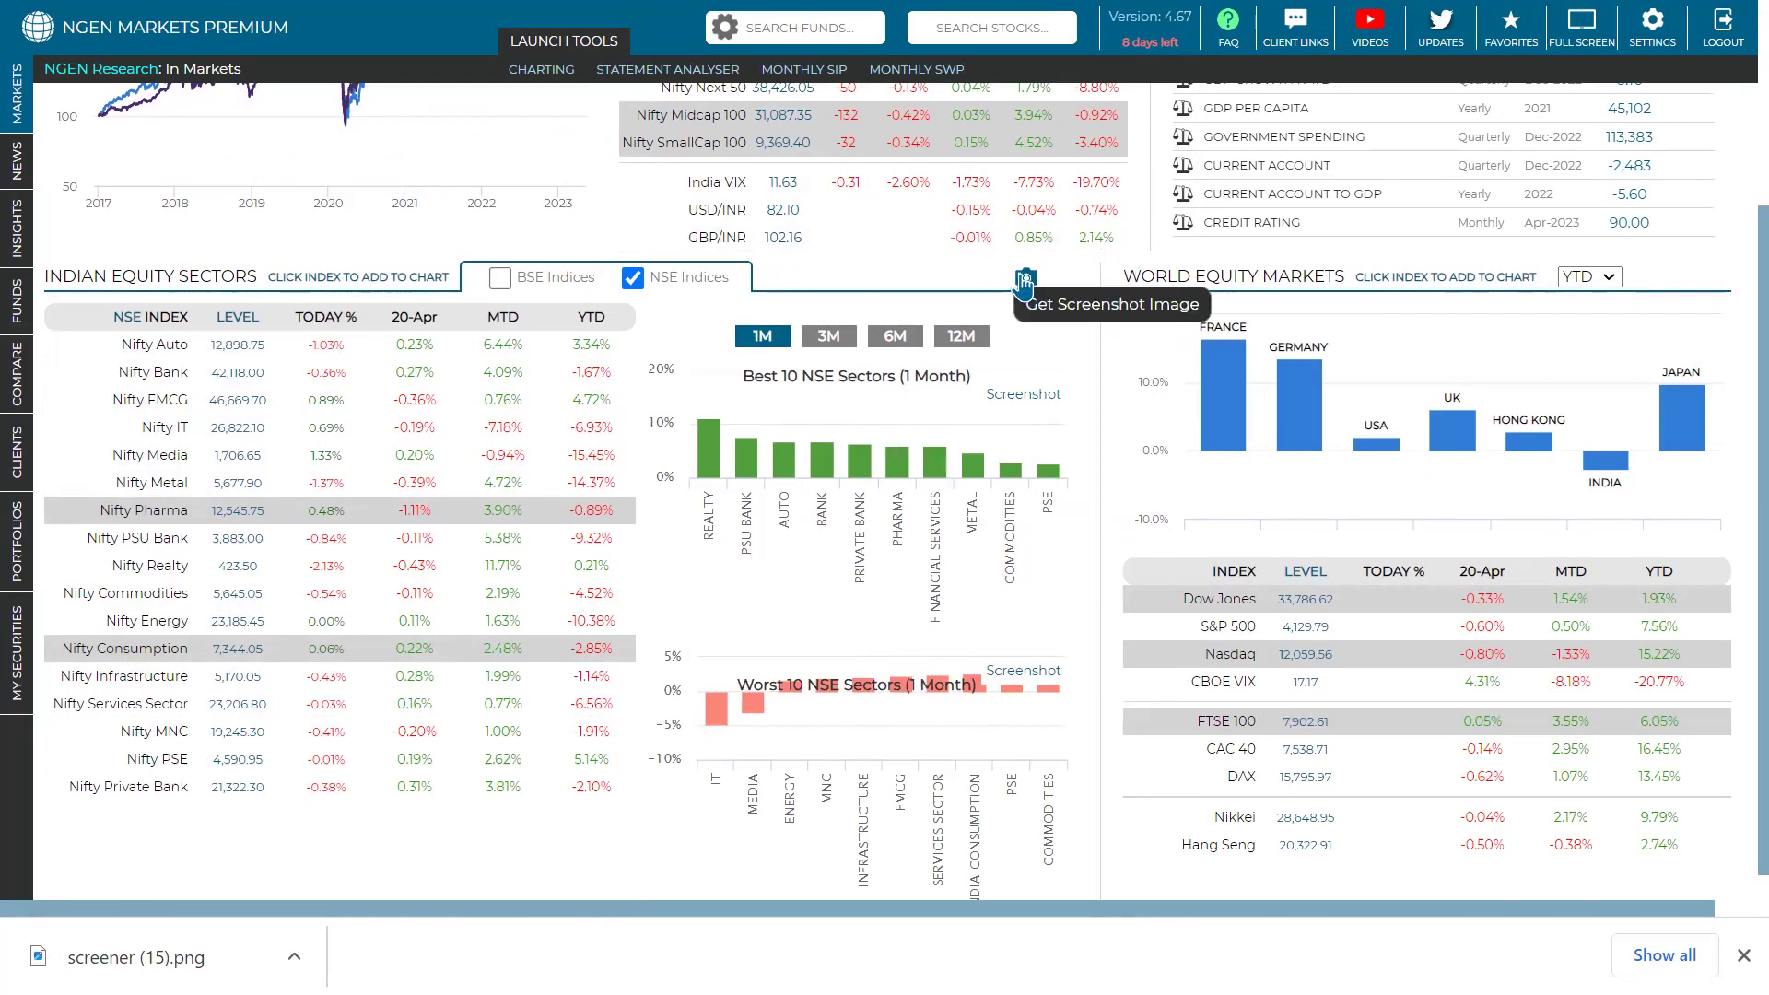
pyautogui.scroll(3, 982, 406)
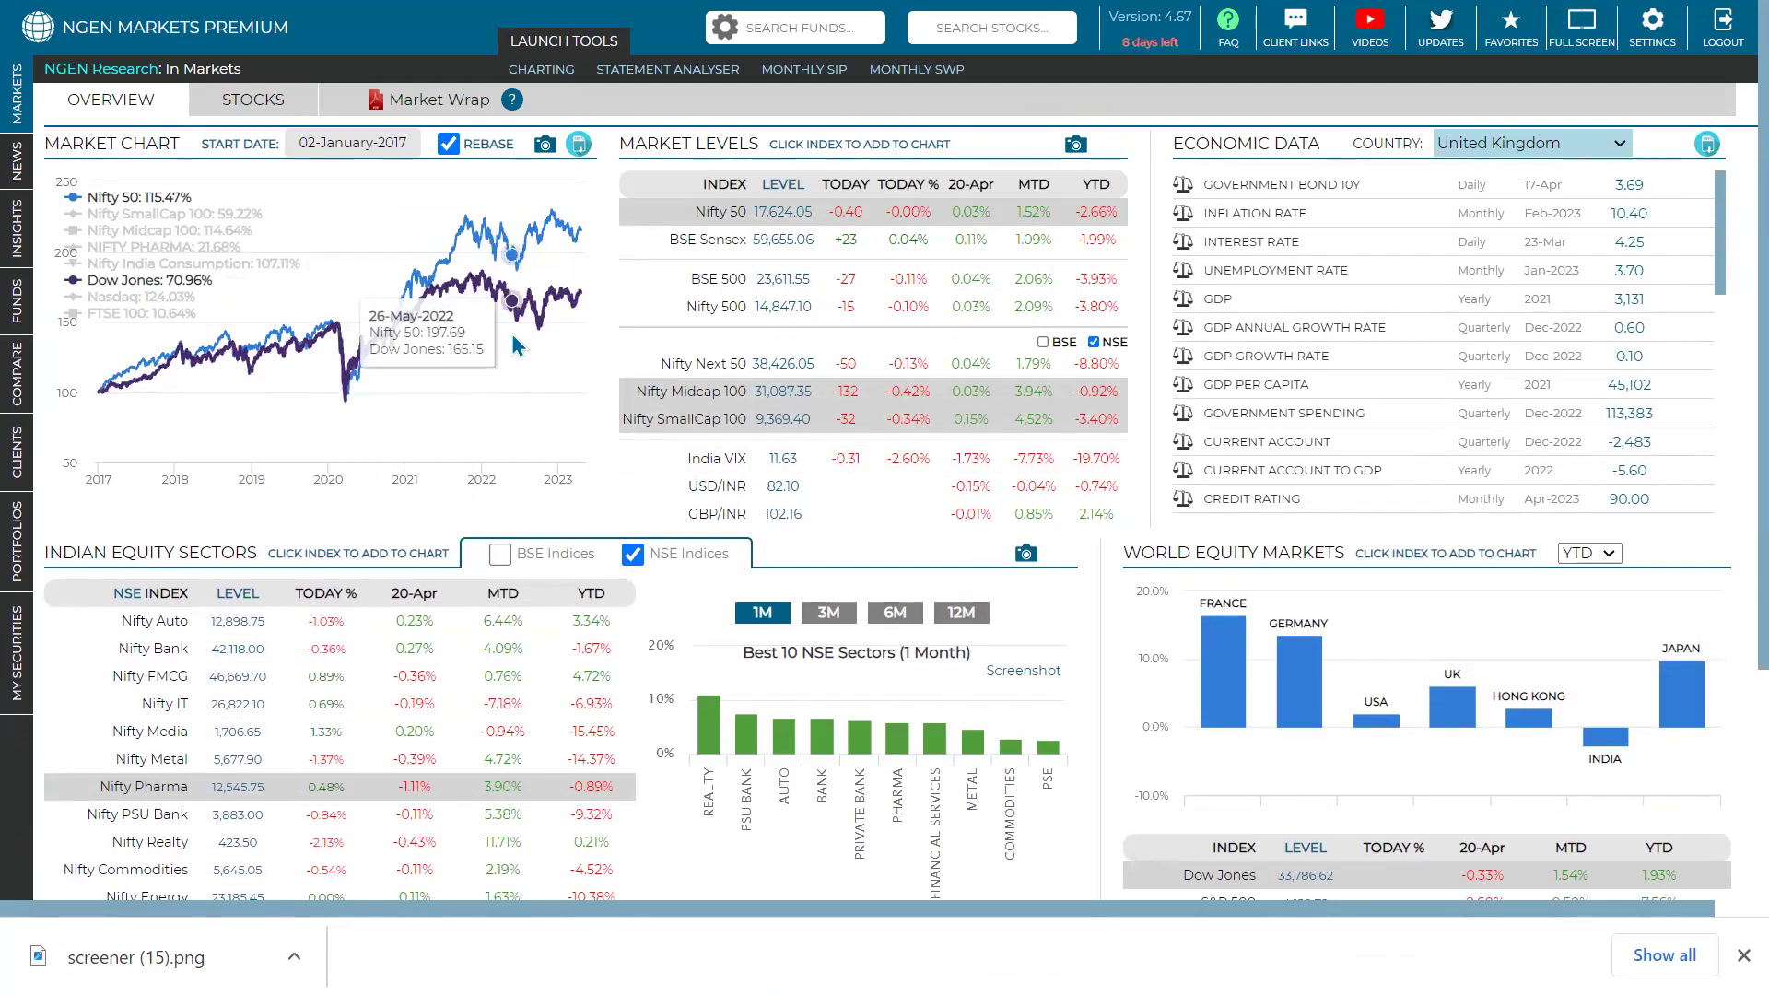
pyautogui.click(454, 122)
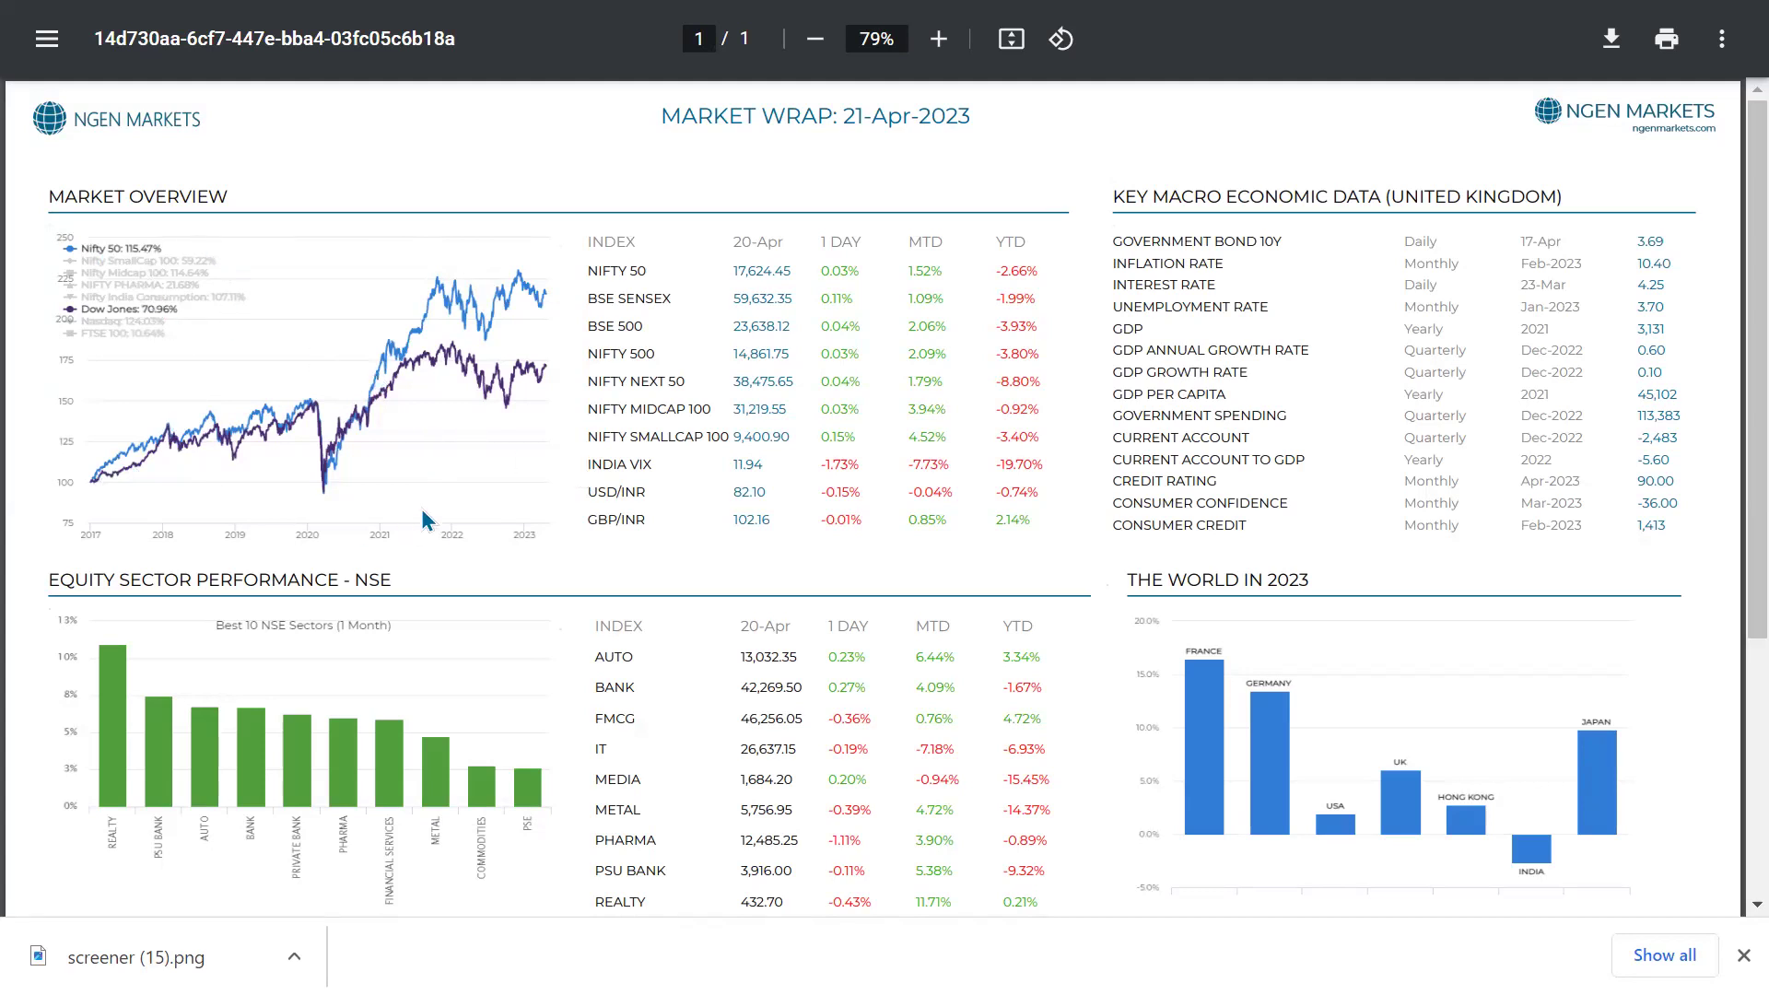
pyautogui.keyDown('ctrl'); pyautogui.scroll(-2, 575, 510); pyautogui.keyUp('ctrl')
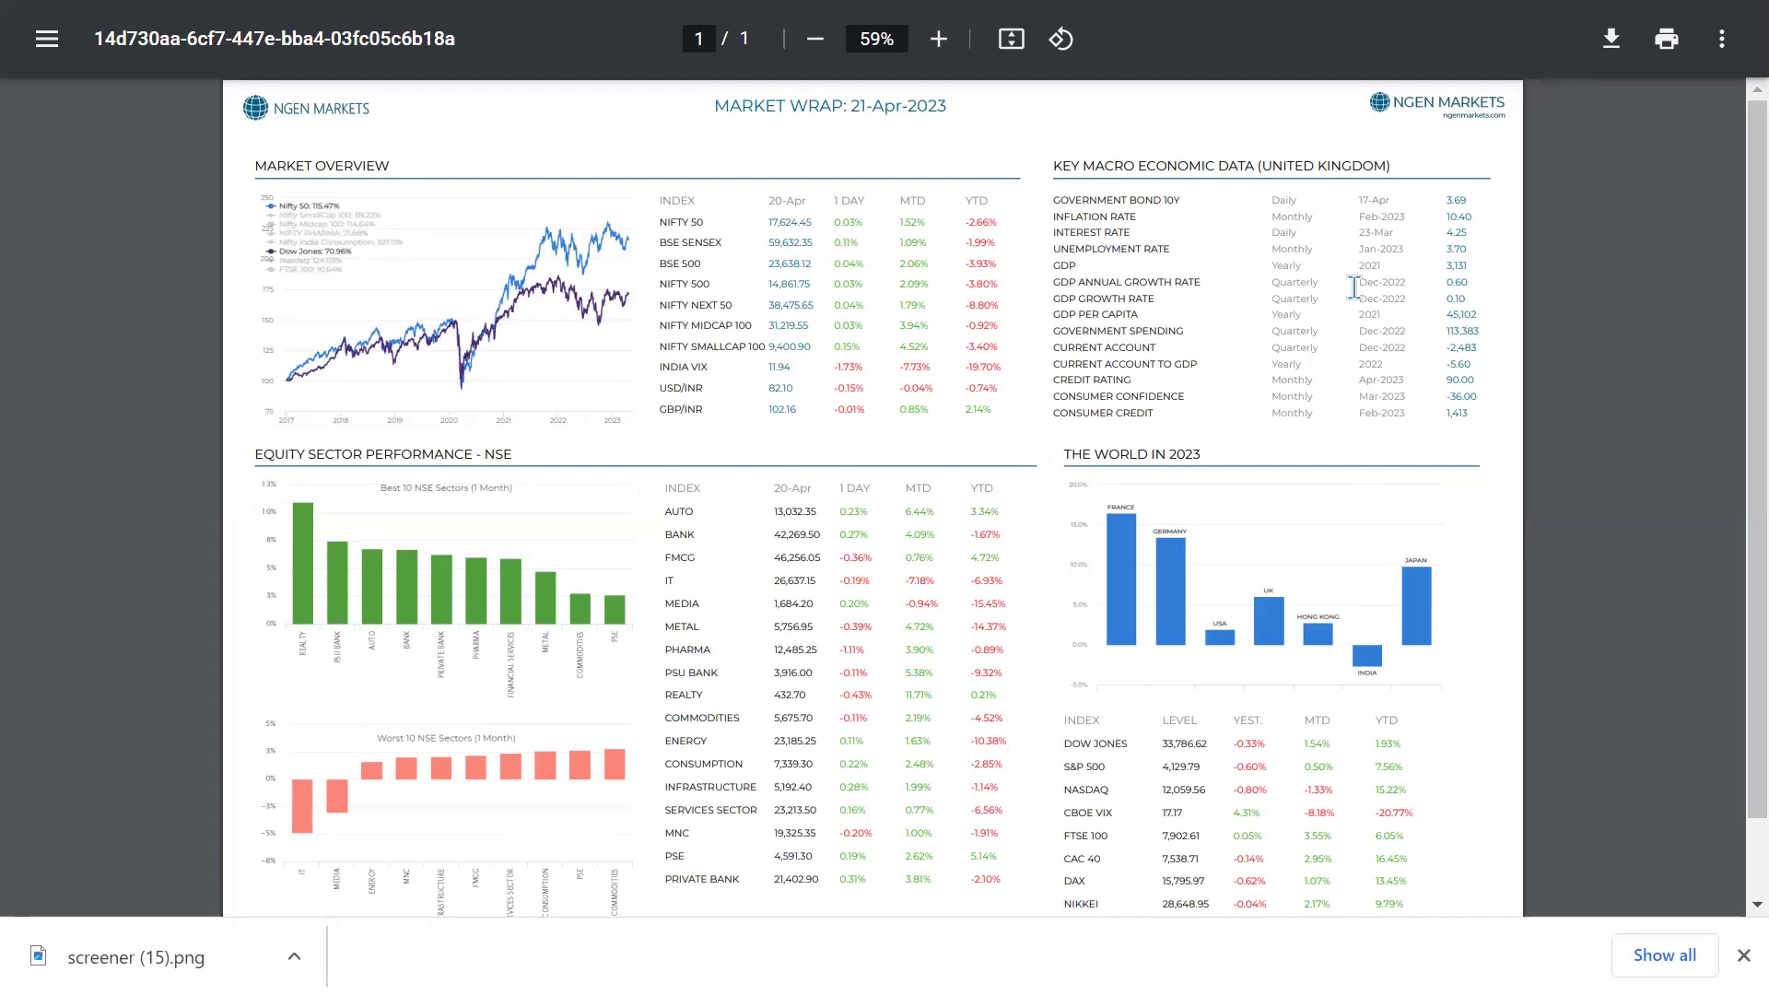
pyautogui.moveTo(923, 111)
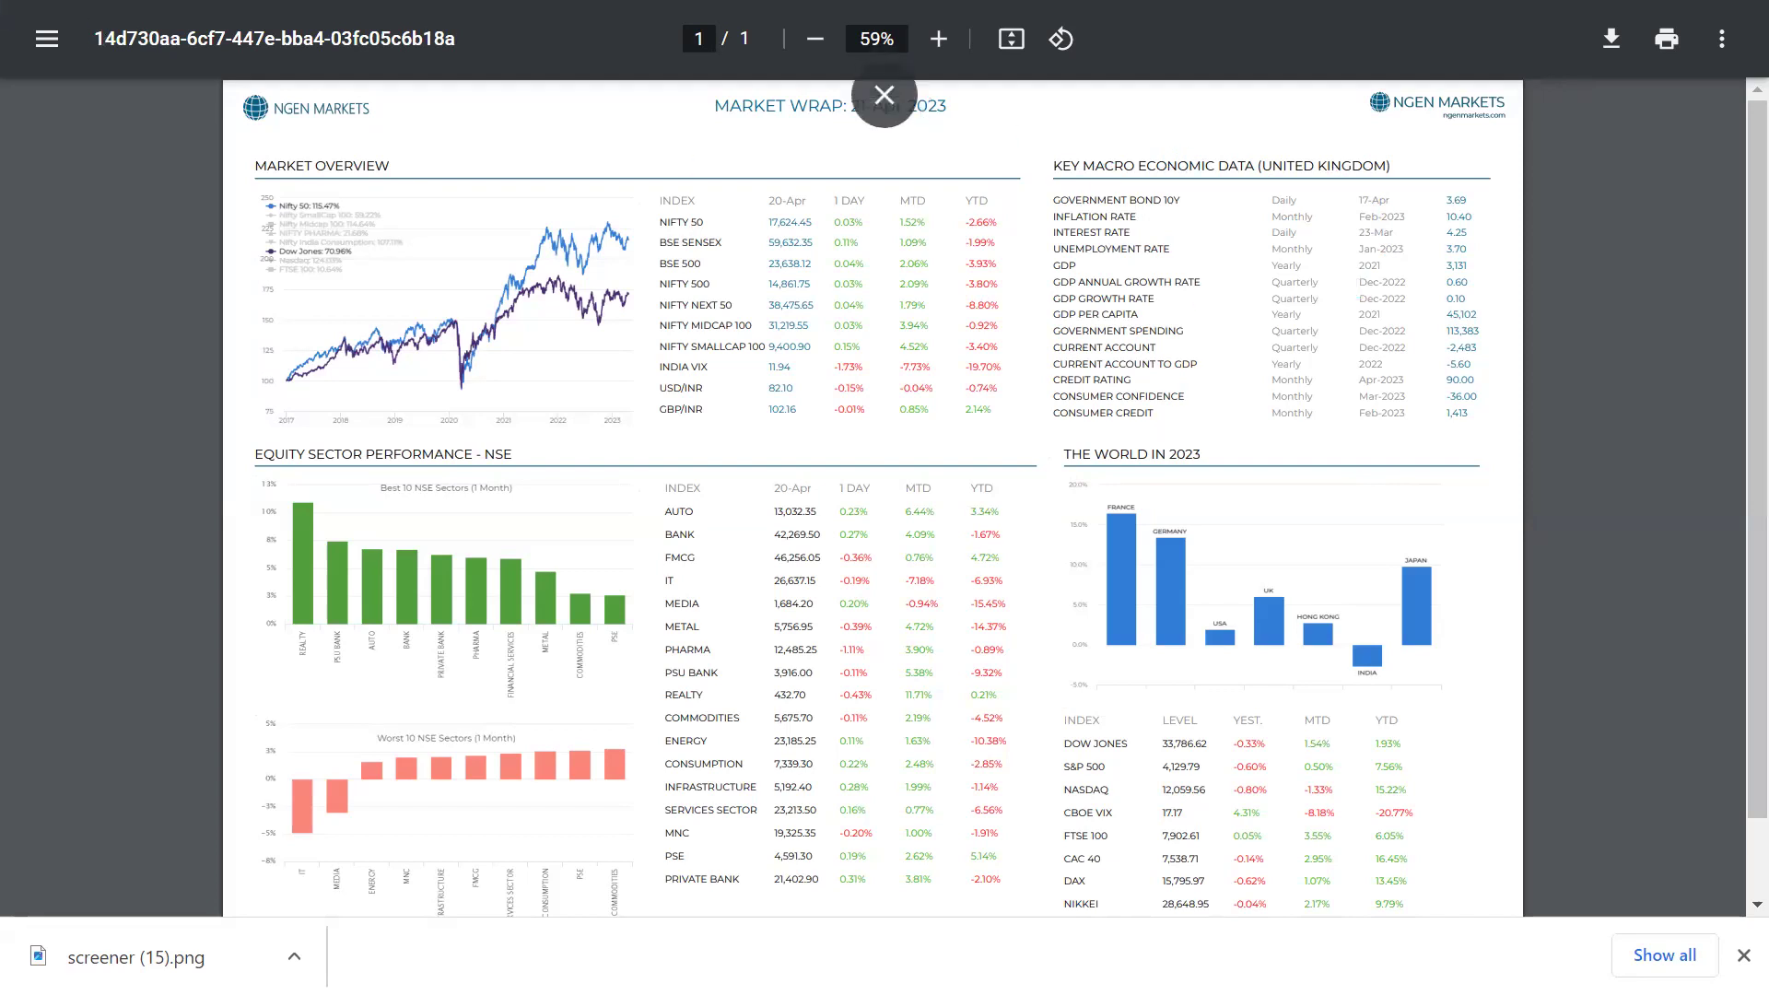
pyautogui.click(882, 92)
pyautogui.click(184, 22)
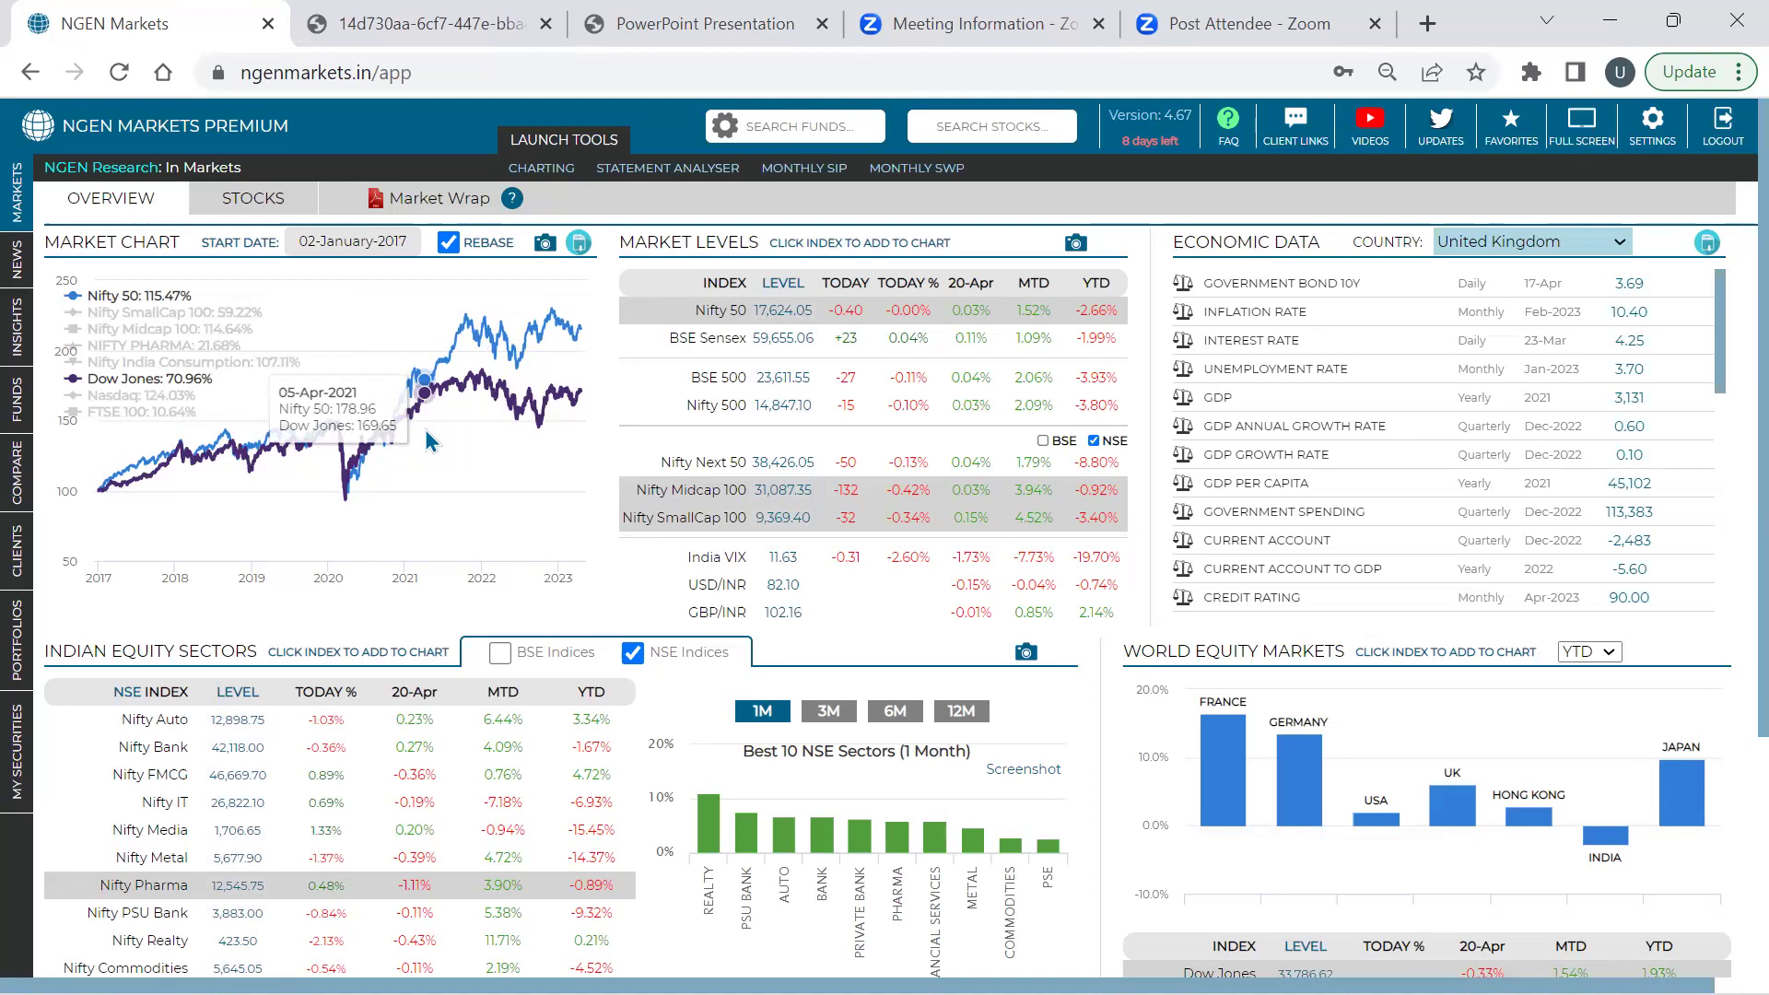
# Open the Compare section and remove all ten indices from the securities comparison one by one
pyautogui.moveTo(34, 505)
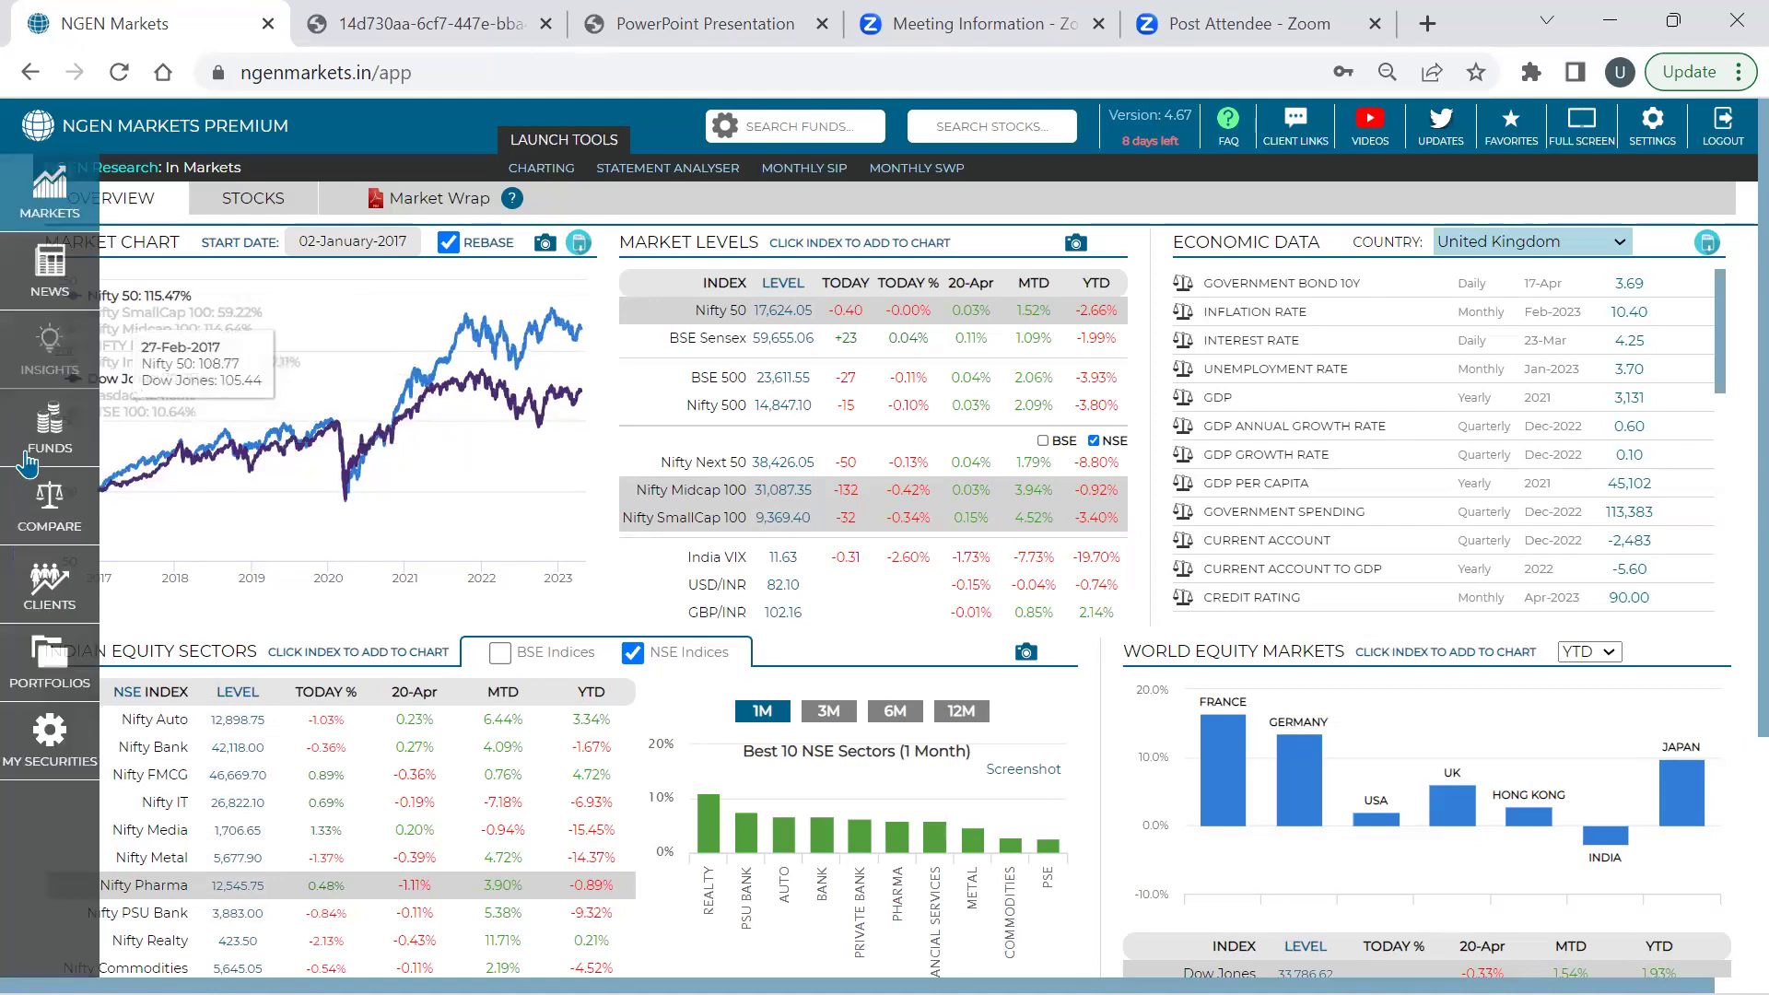
pyautogui.click(34, 505)
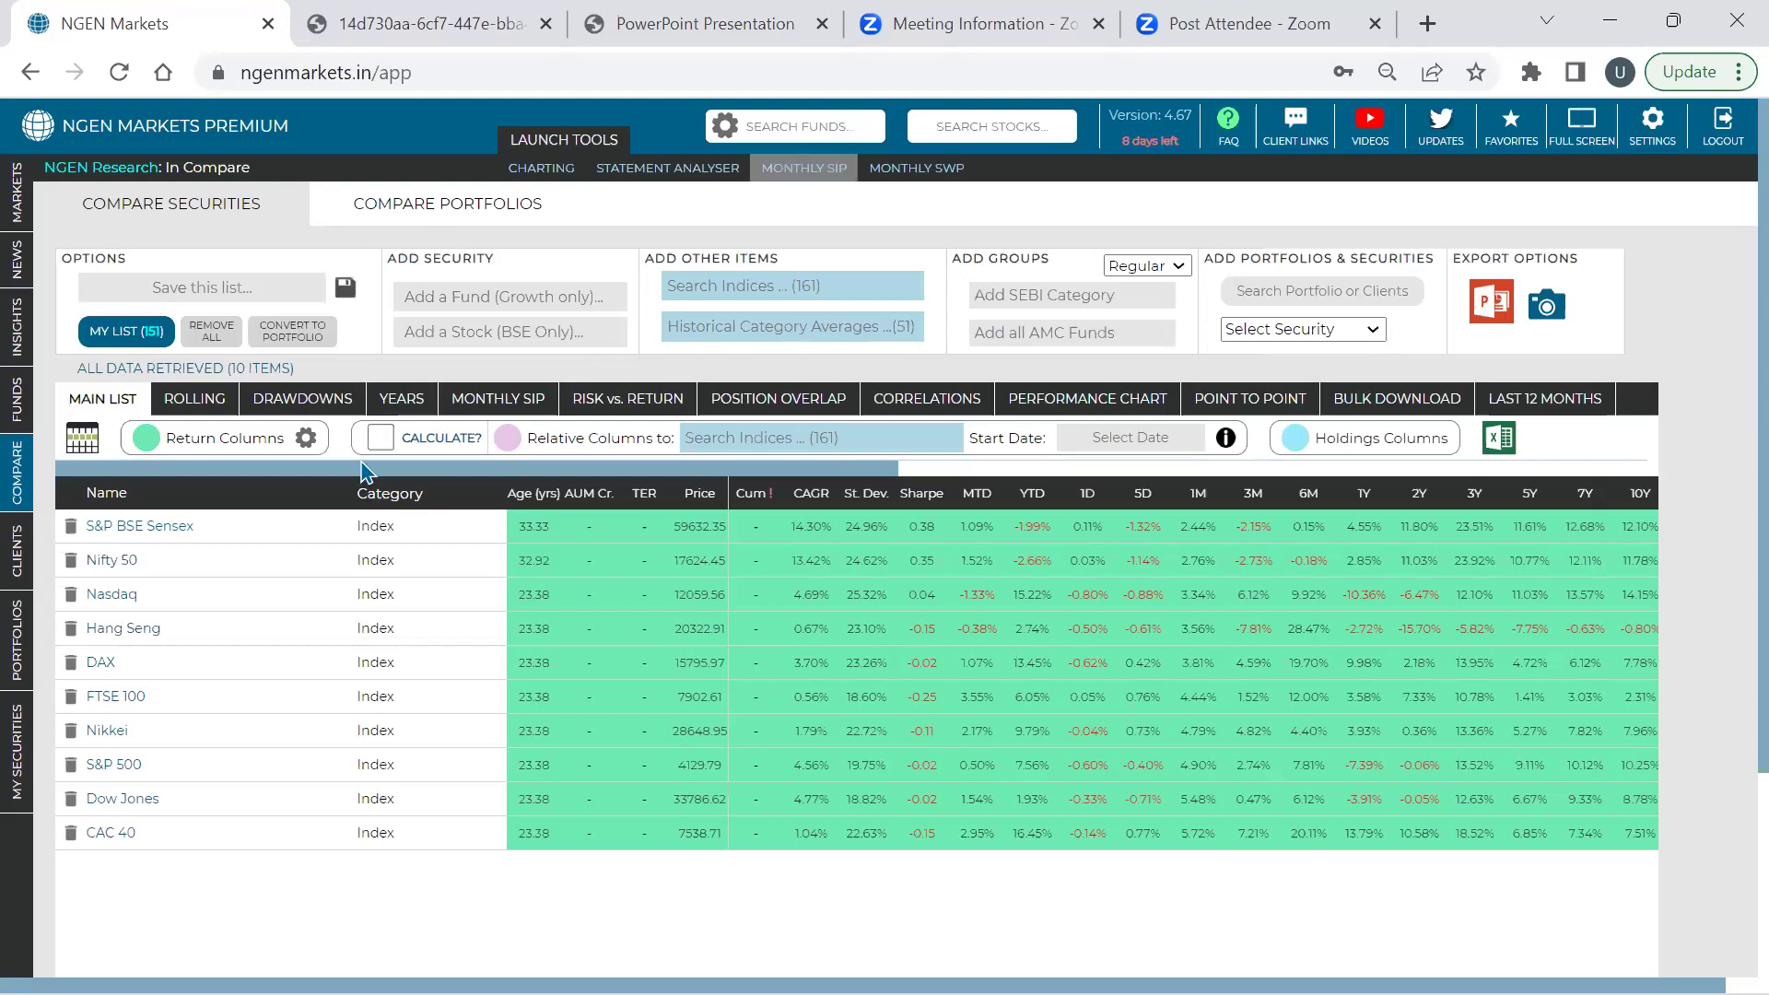
pyautogui.click(71, 526)
pyautogui.doubleClick(71, 527)
pyautogui.doubleClick(71, 526)
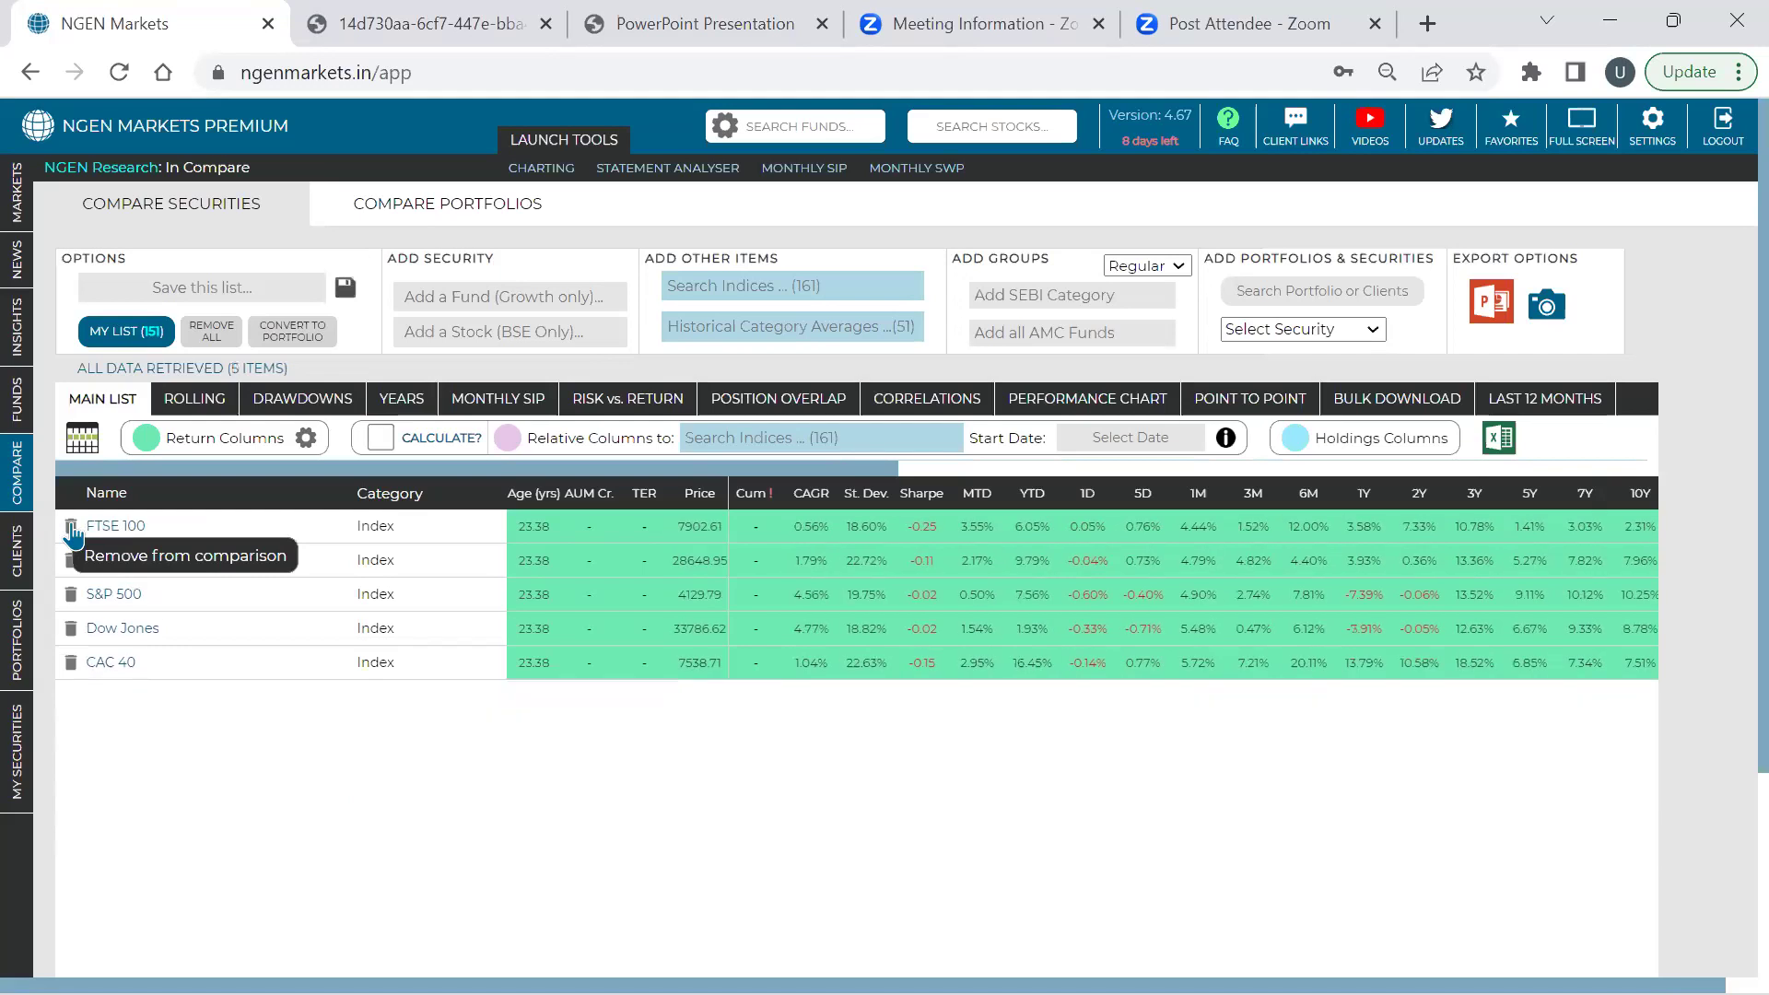
pyautogui.doubleClick(71, 526)
pyautogui.doubleClick(71, 526)
pyautogui.click(71, 527)
# Add the Nifty 50, S&P BSE Sensex and Nasdaq indices to the securities comparison
pyautogui.click(762, 284)
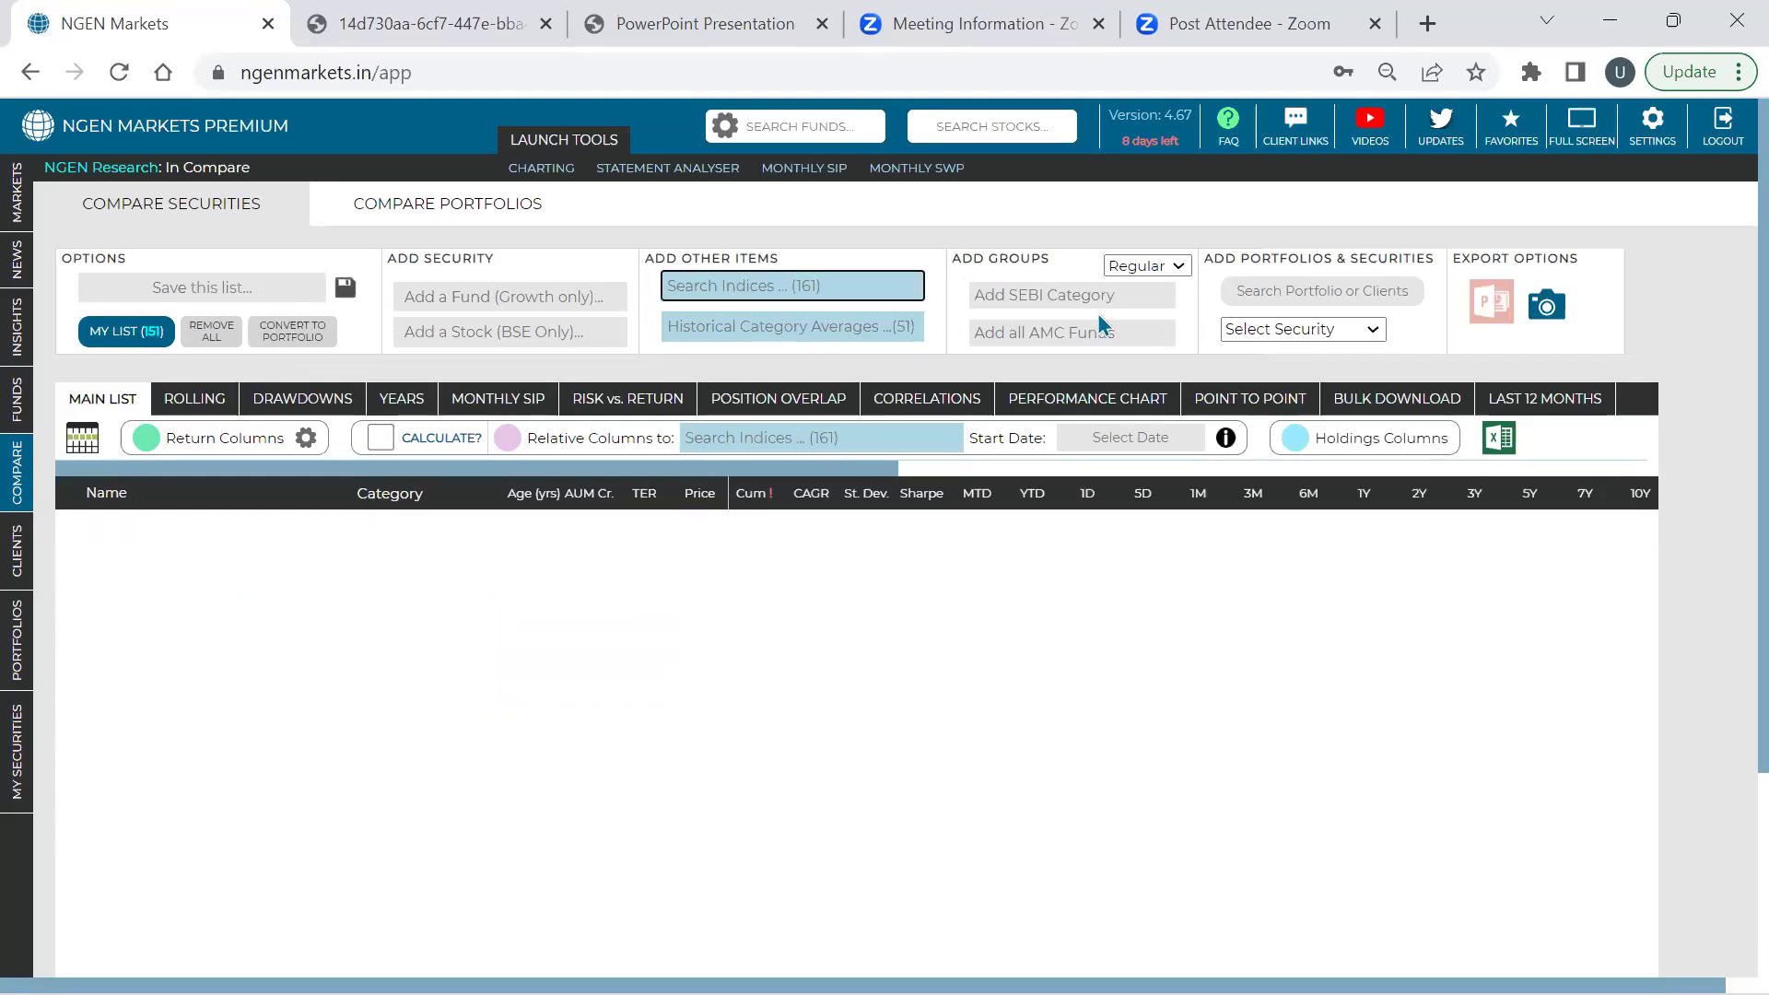
pyautogui.write('nifty')
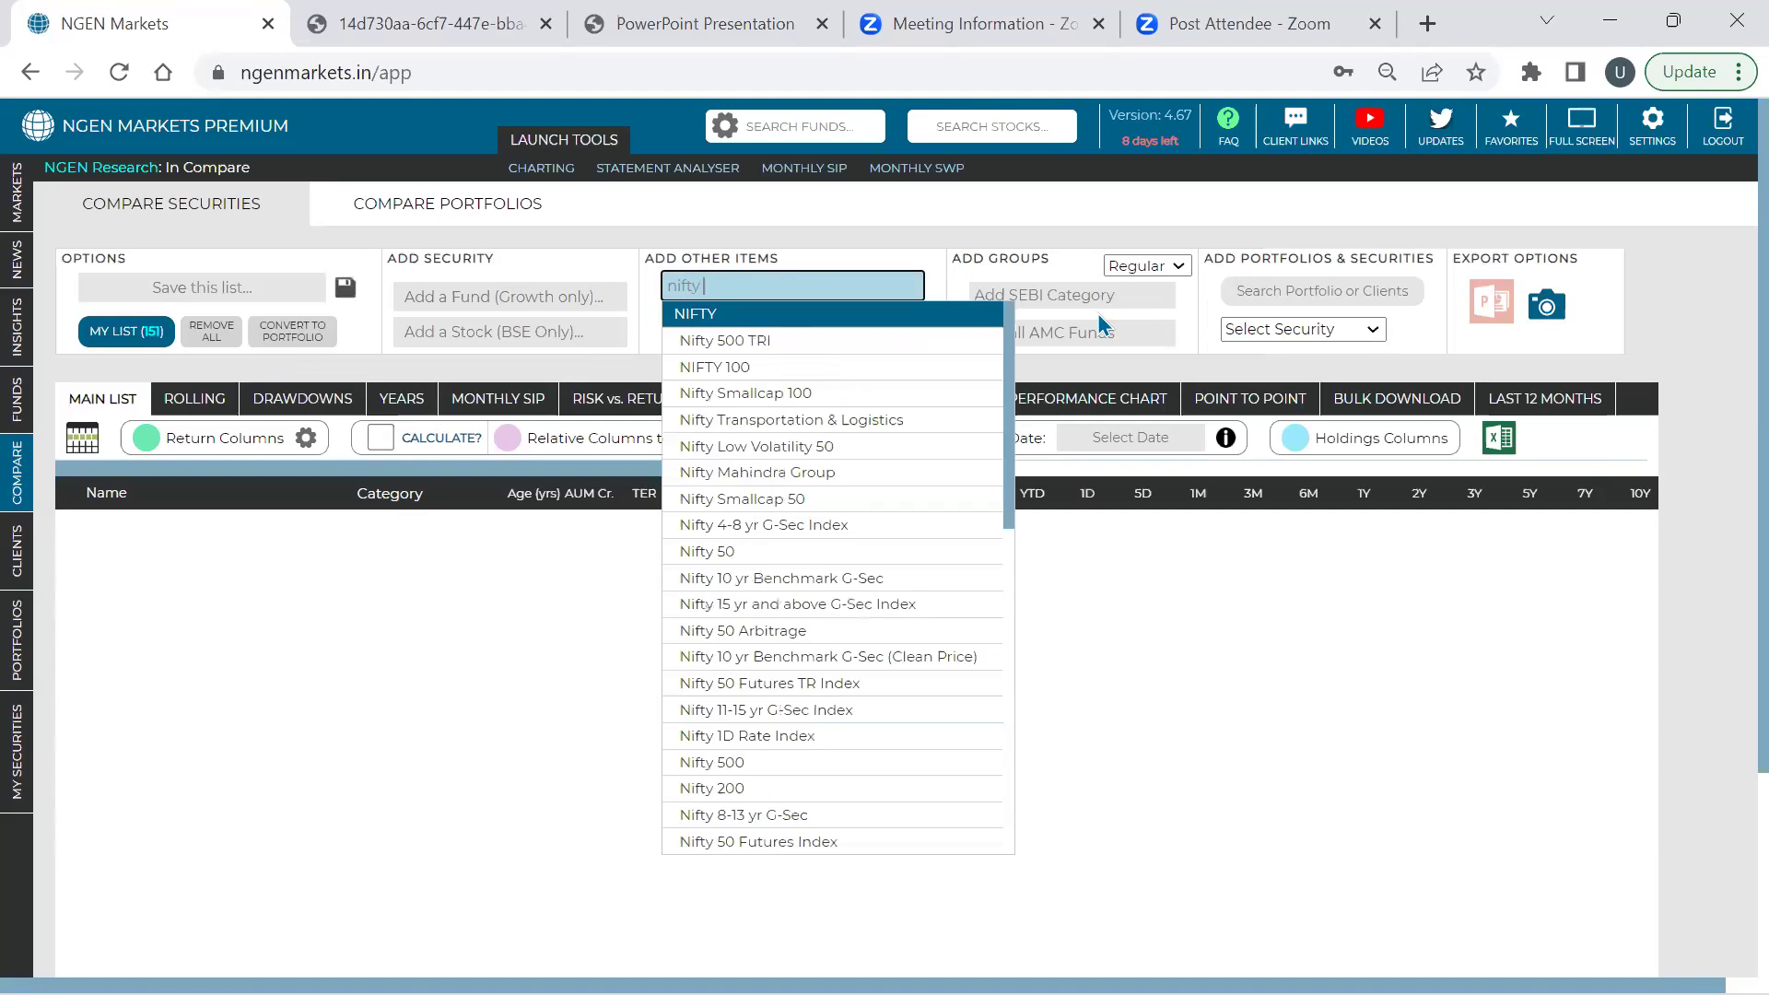
pyautogui.write(' 50')
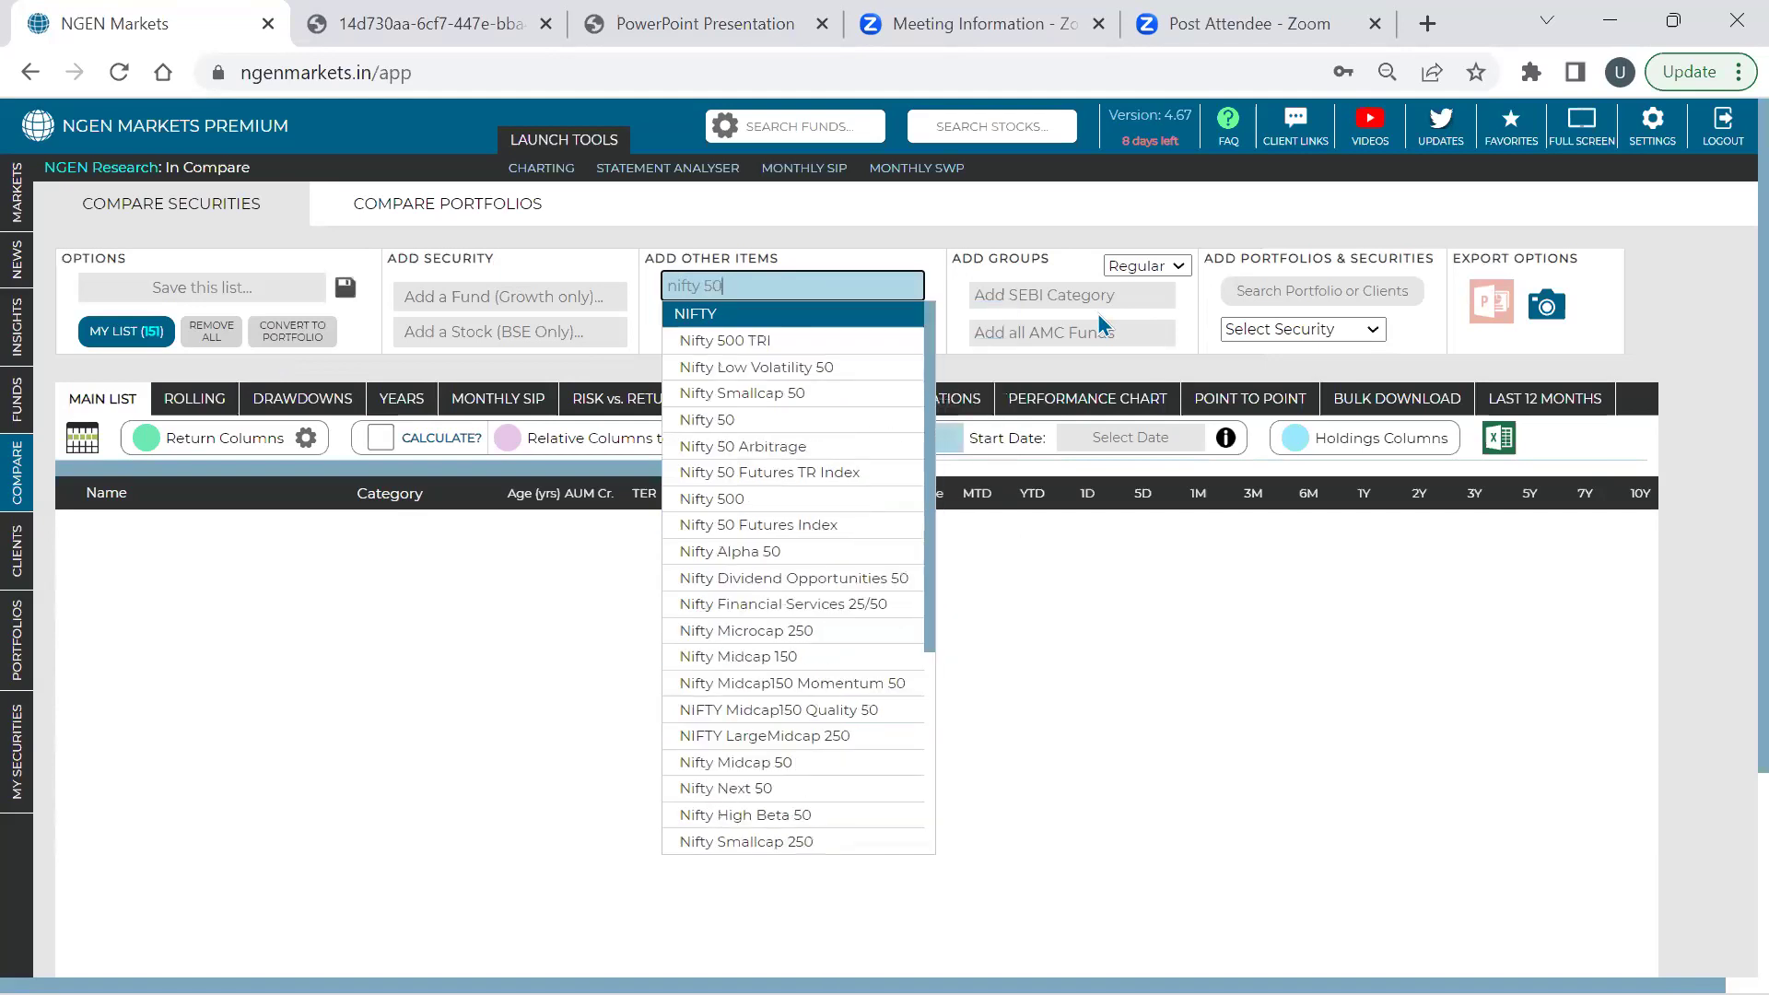
pyautogui.press('Return')
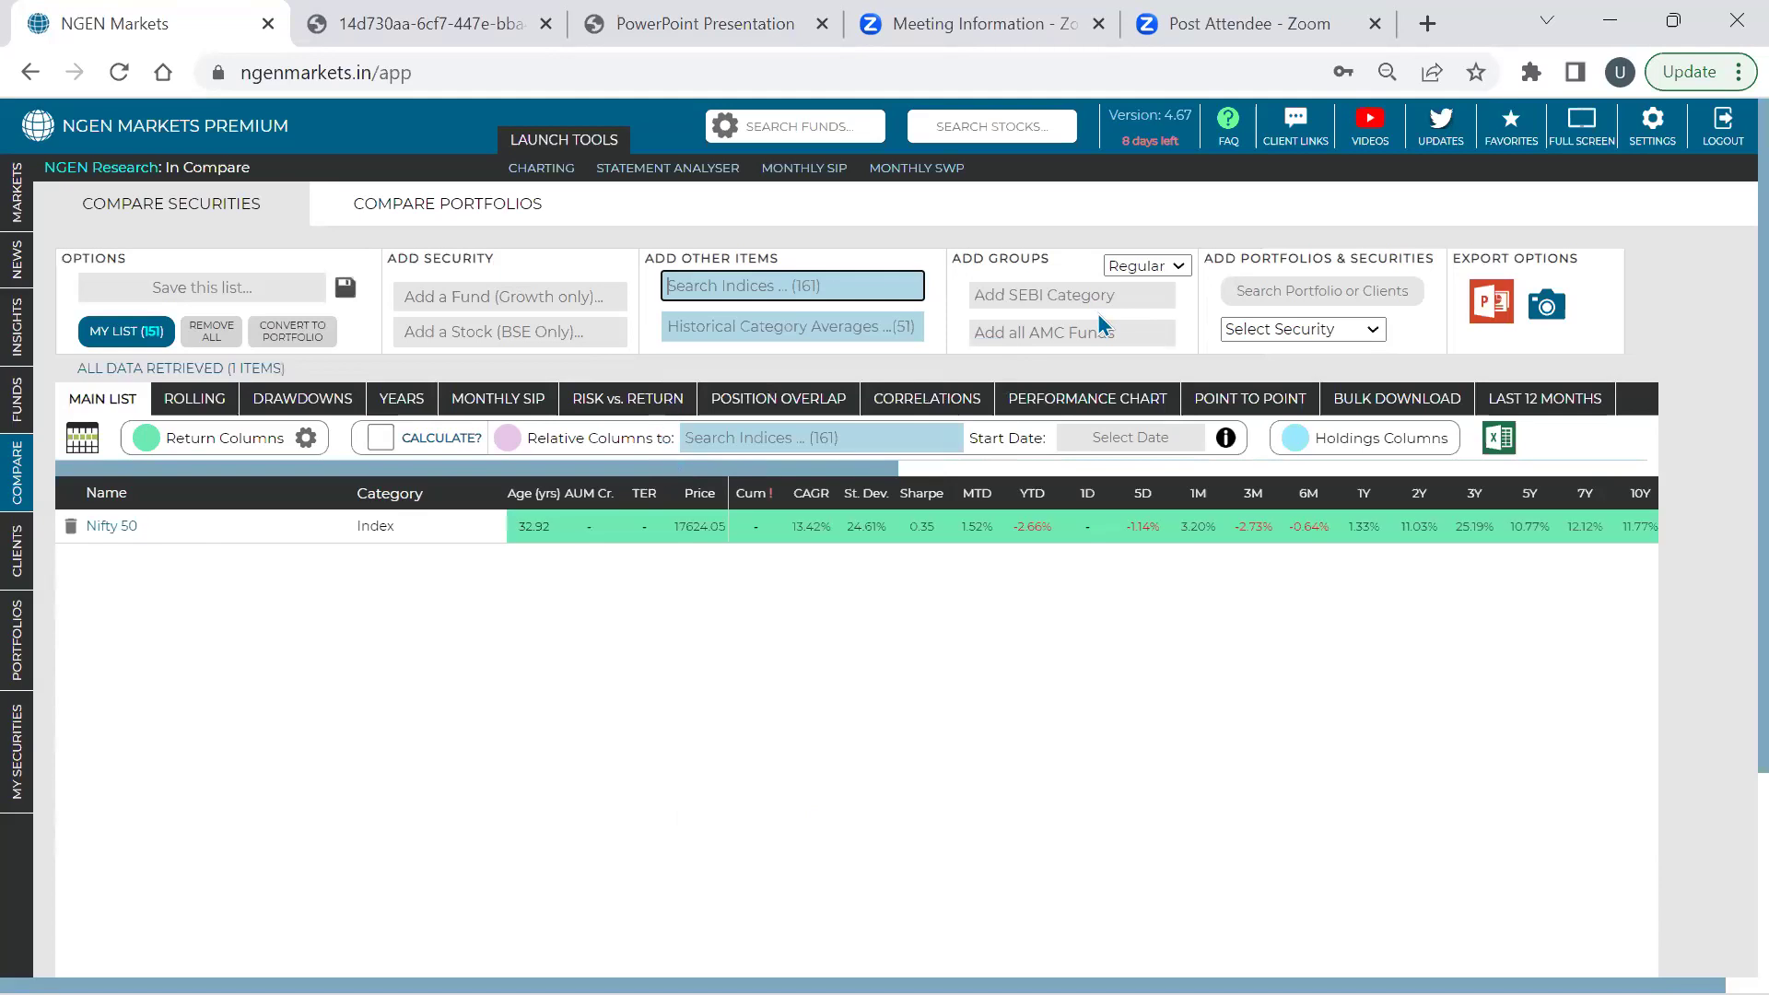
pyautogui.write('sense')
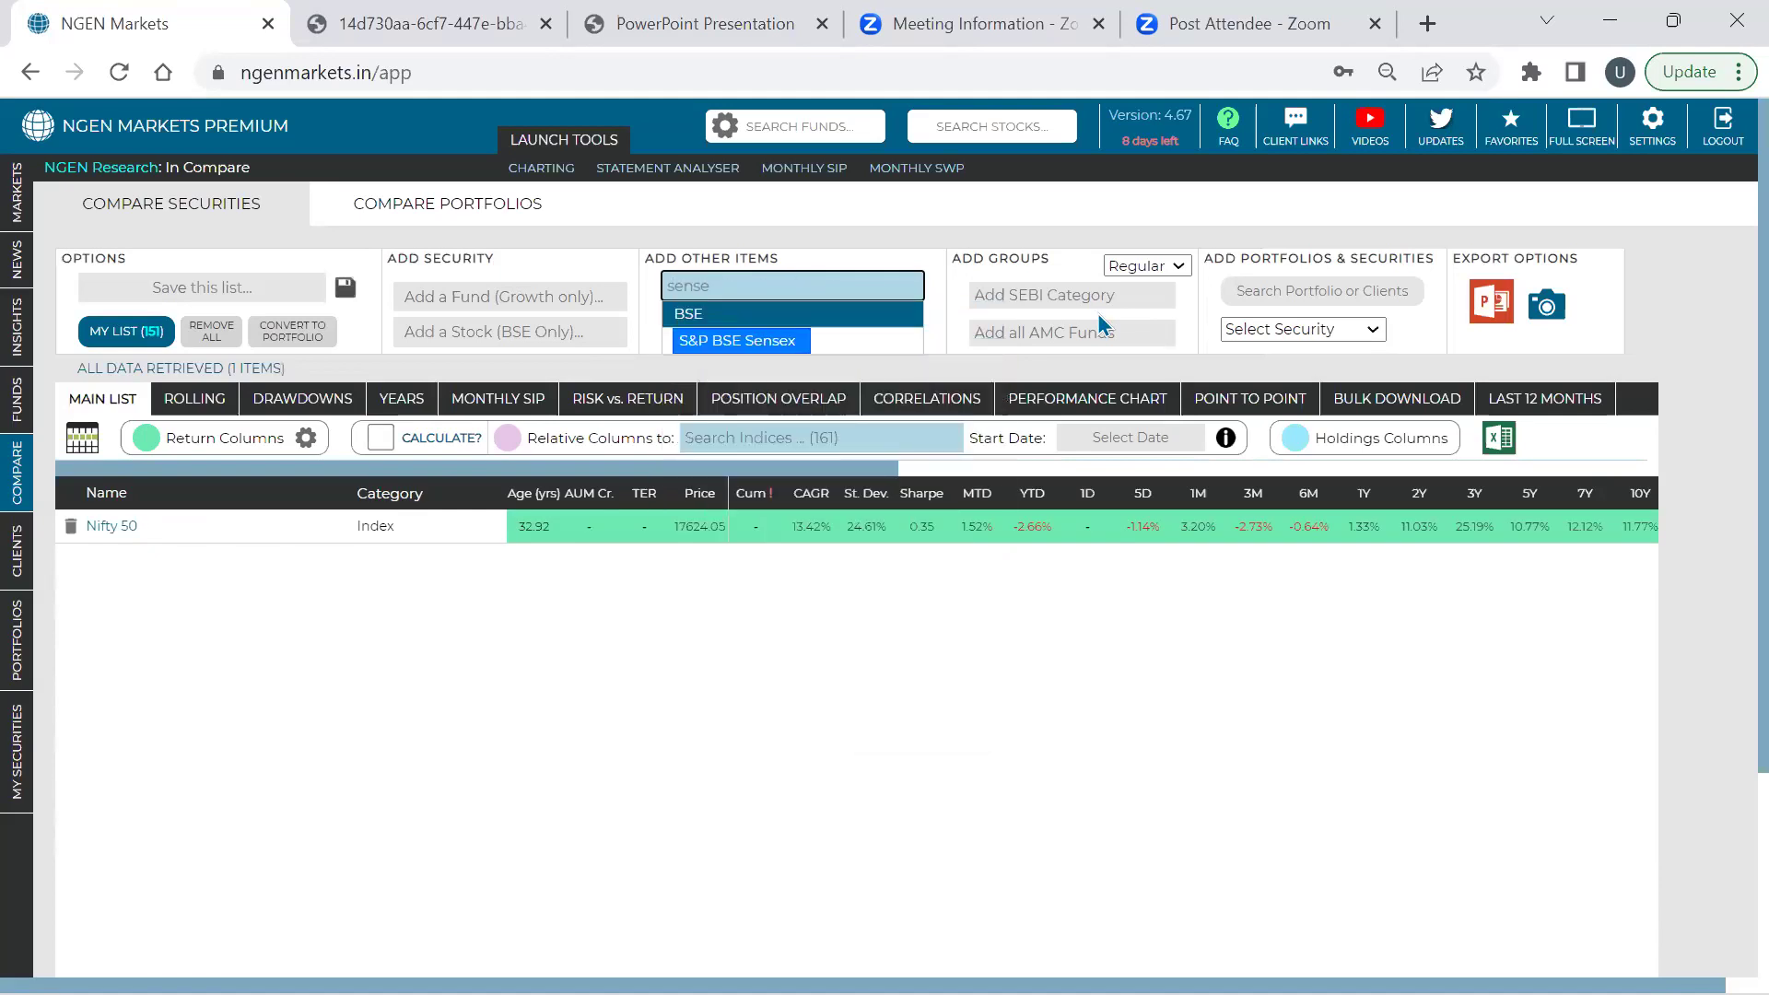
pyautogui.press('Return')
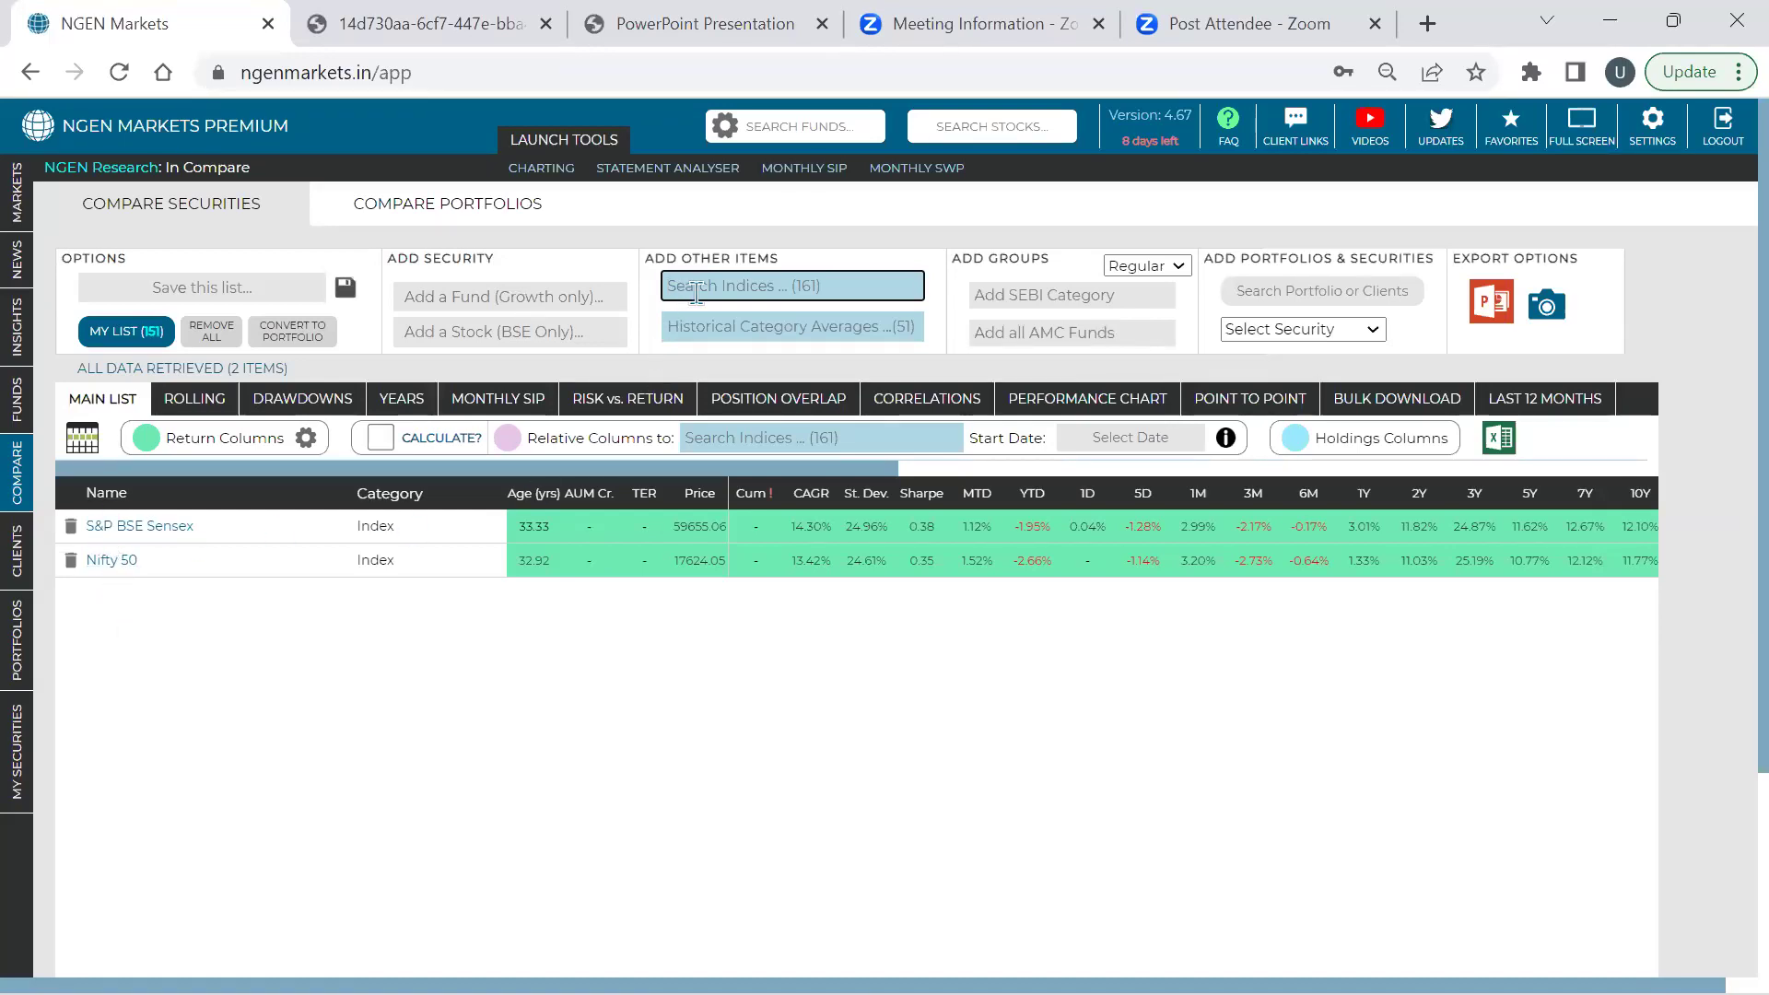
pyautogui.write('nasda')
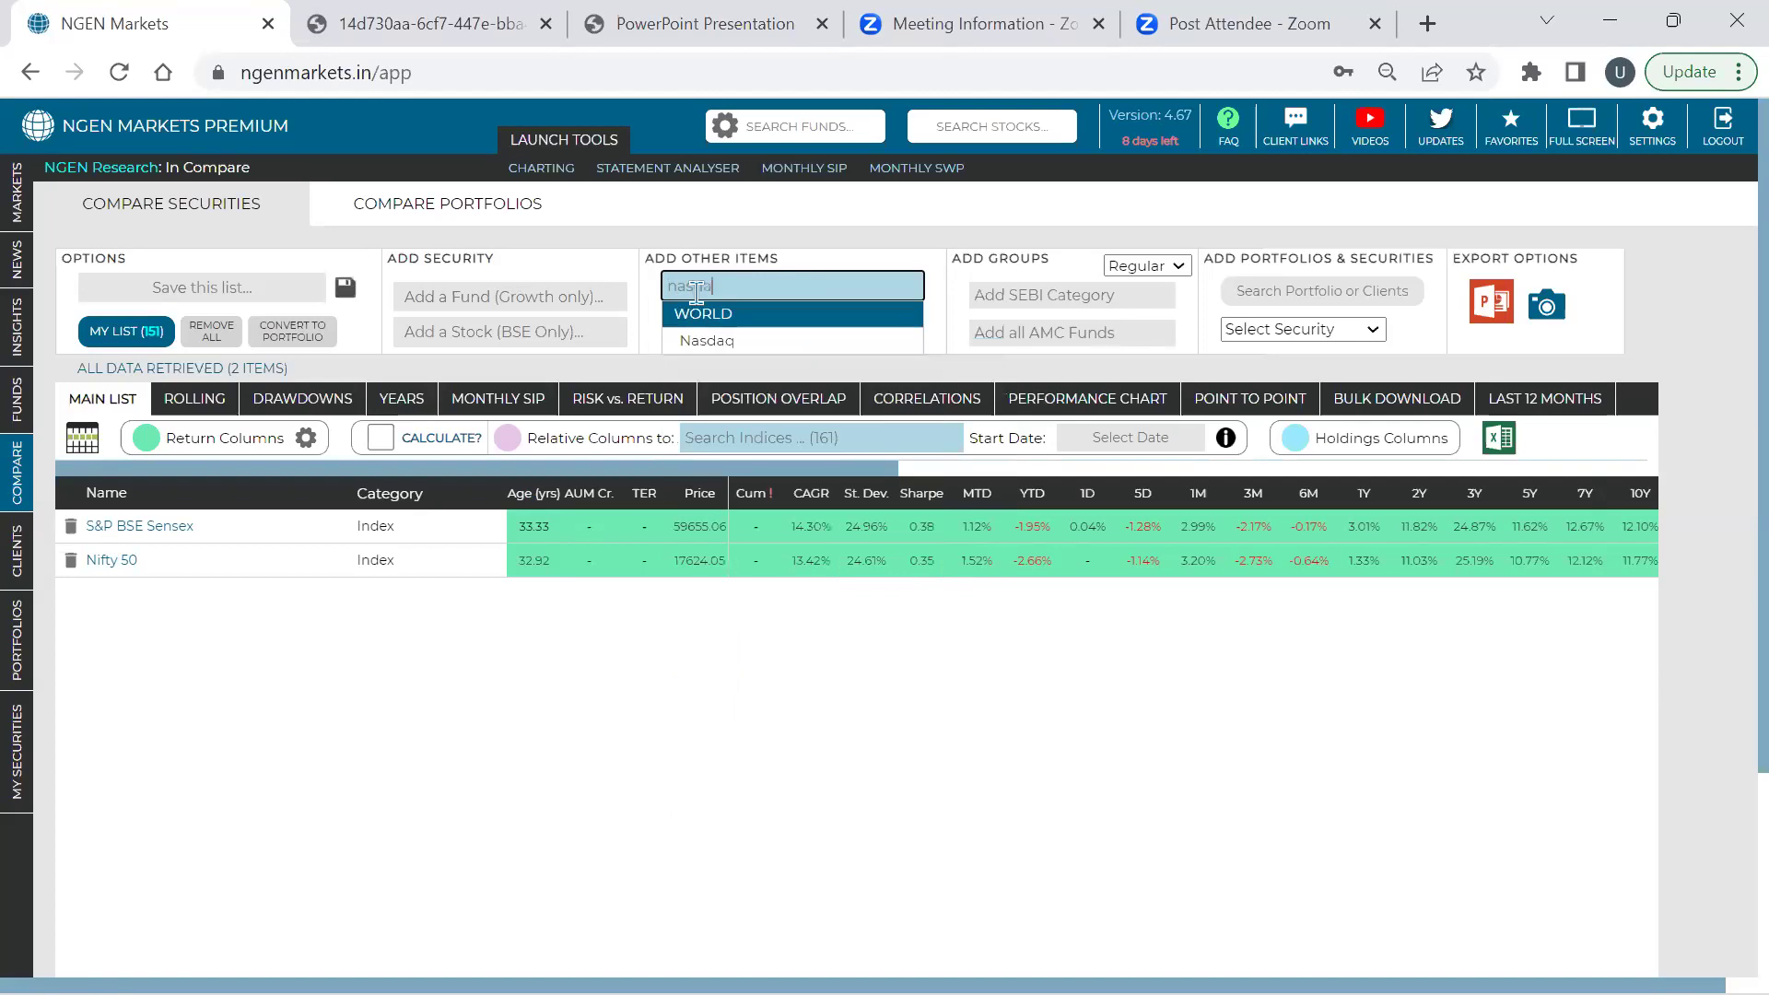
pyautogui.write('q')
pyautogui.click(705, 340)
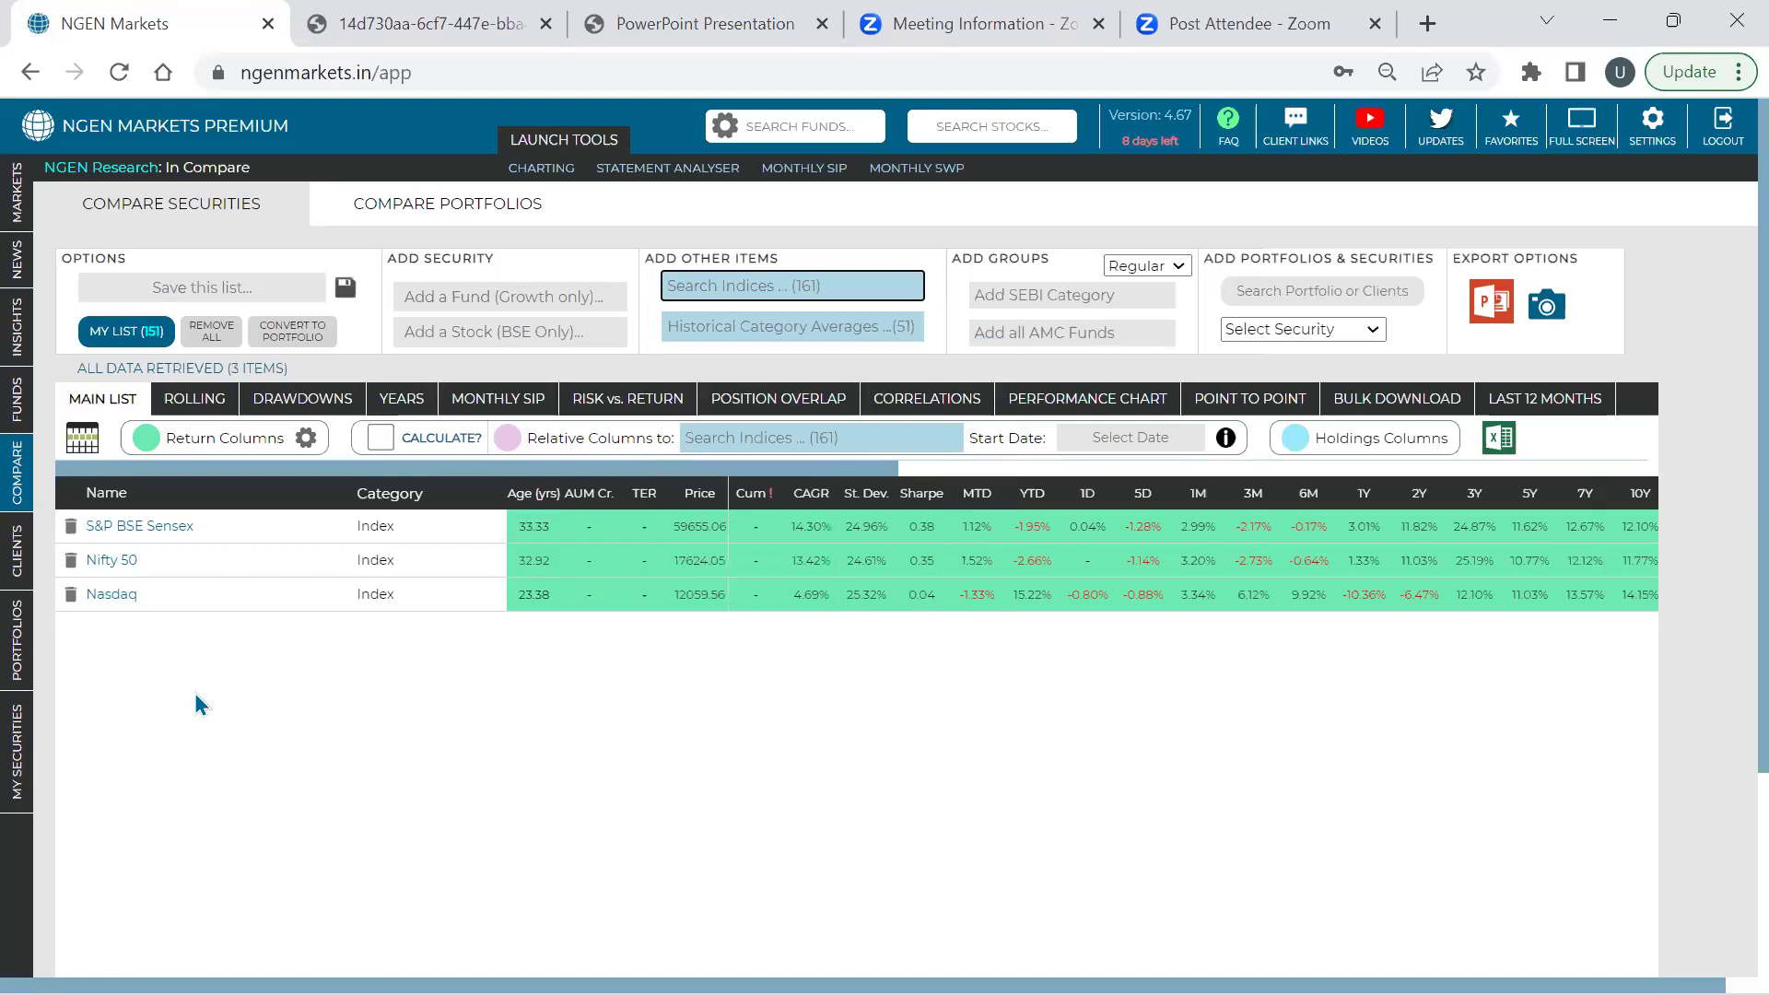
# Save the comparison list of three indices under the name "global 1"
pyautogui.click(200, 295)
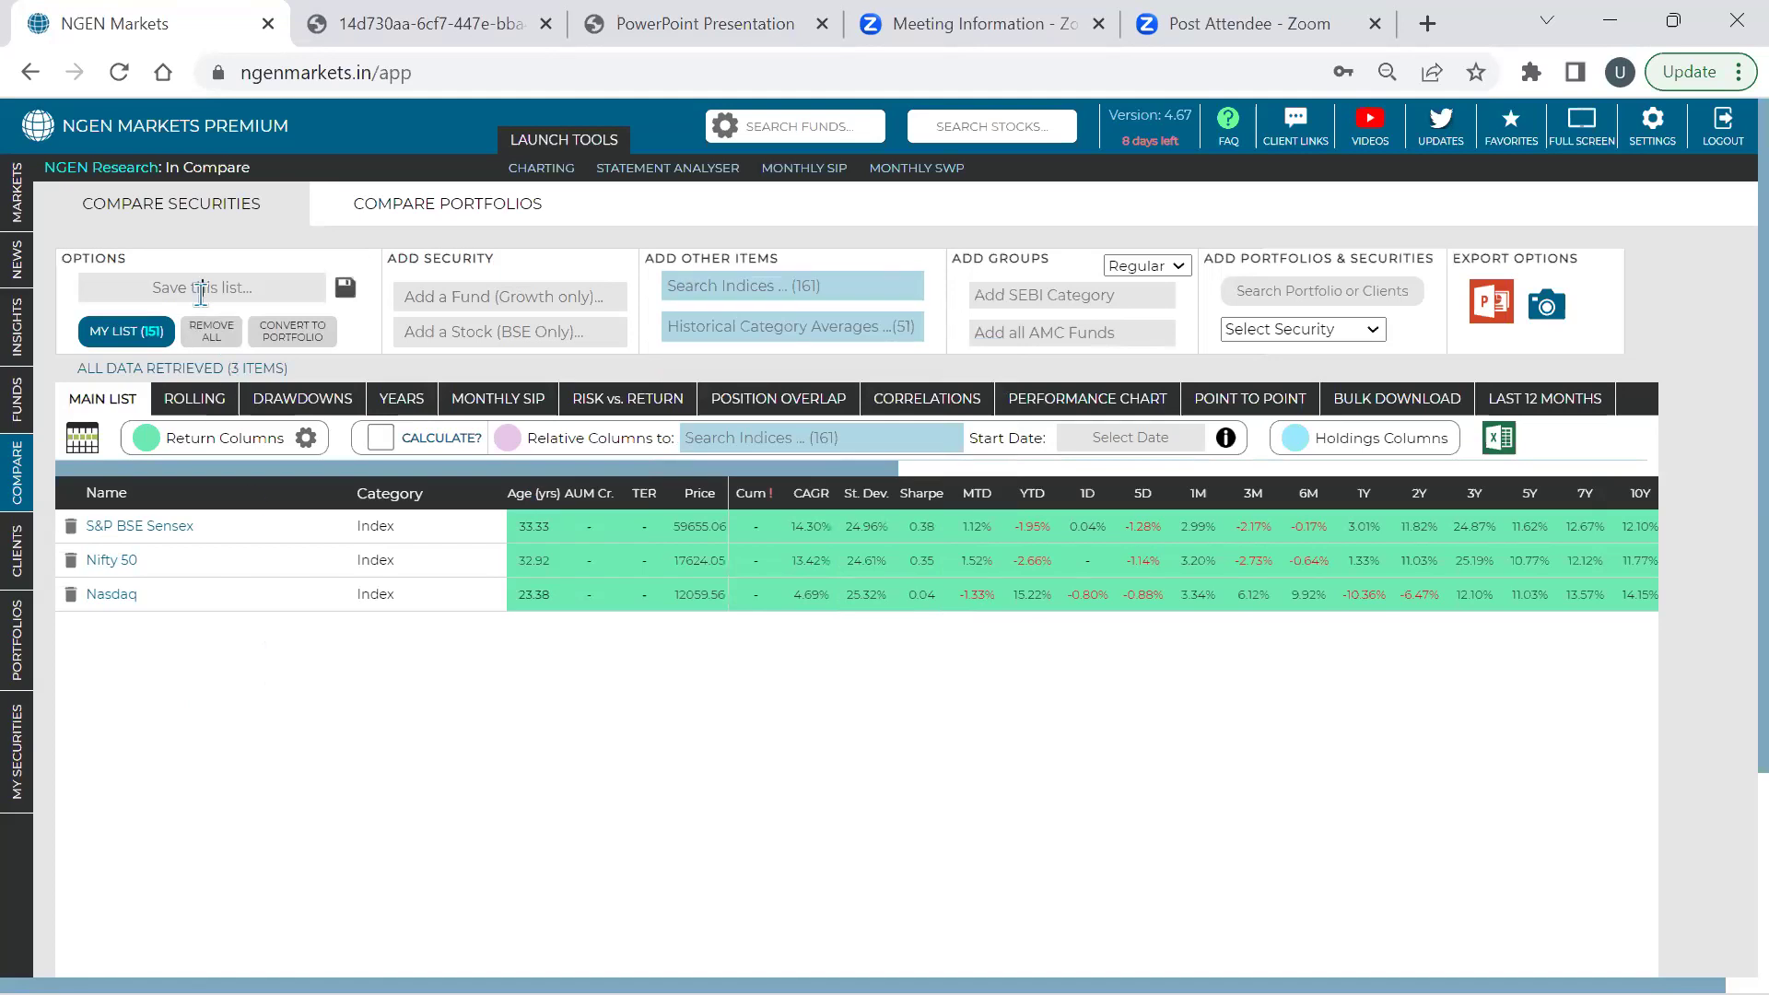
pyautogui.write('global 1')
pyautogui.click(344, 290)
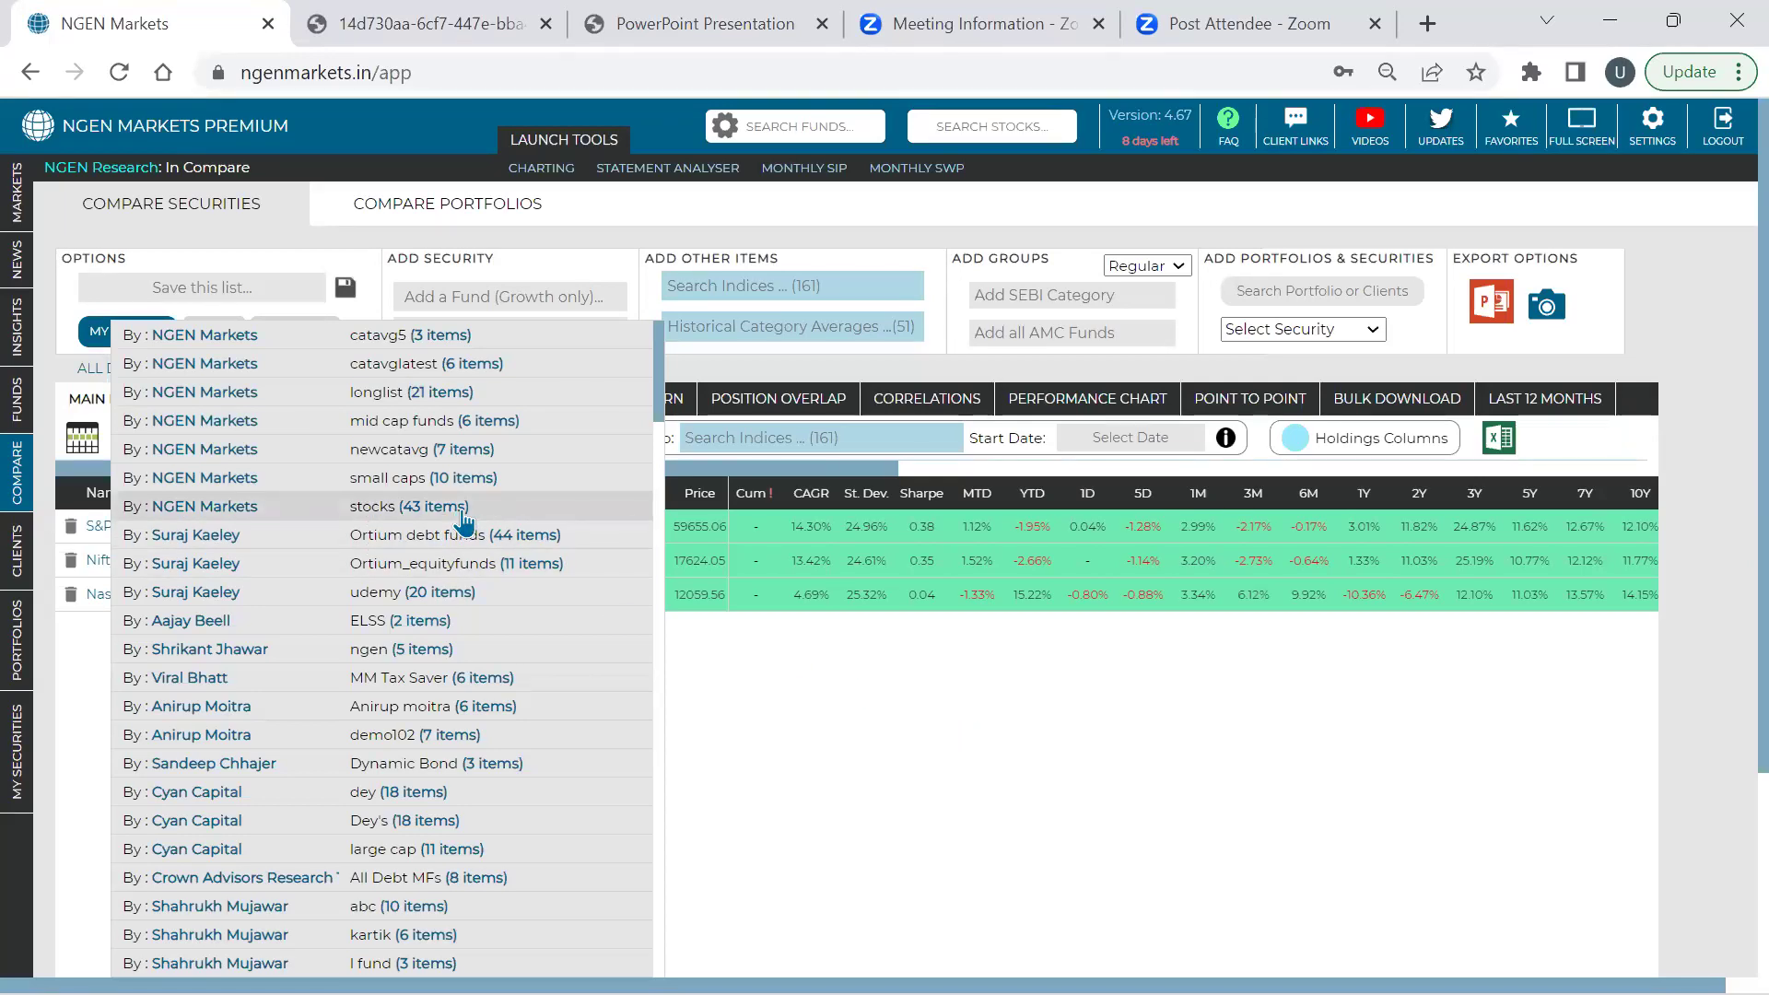
# Browse the saved comparison lists and delete the own list named "sav_!"
pyautogui.scroll(-13, 466, 524)
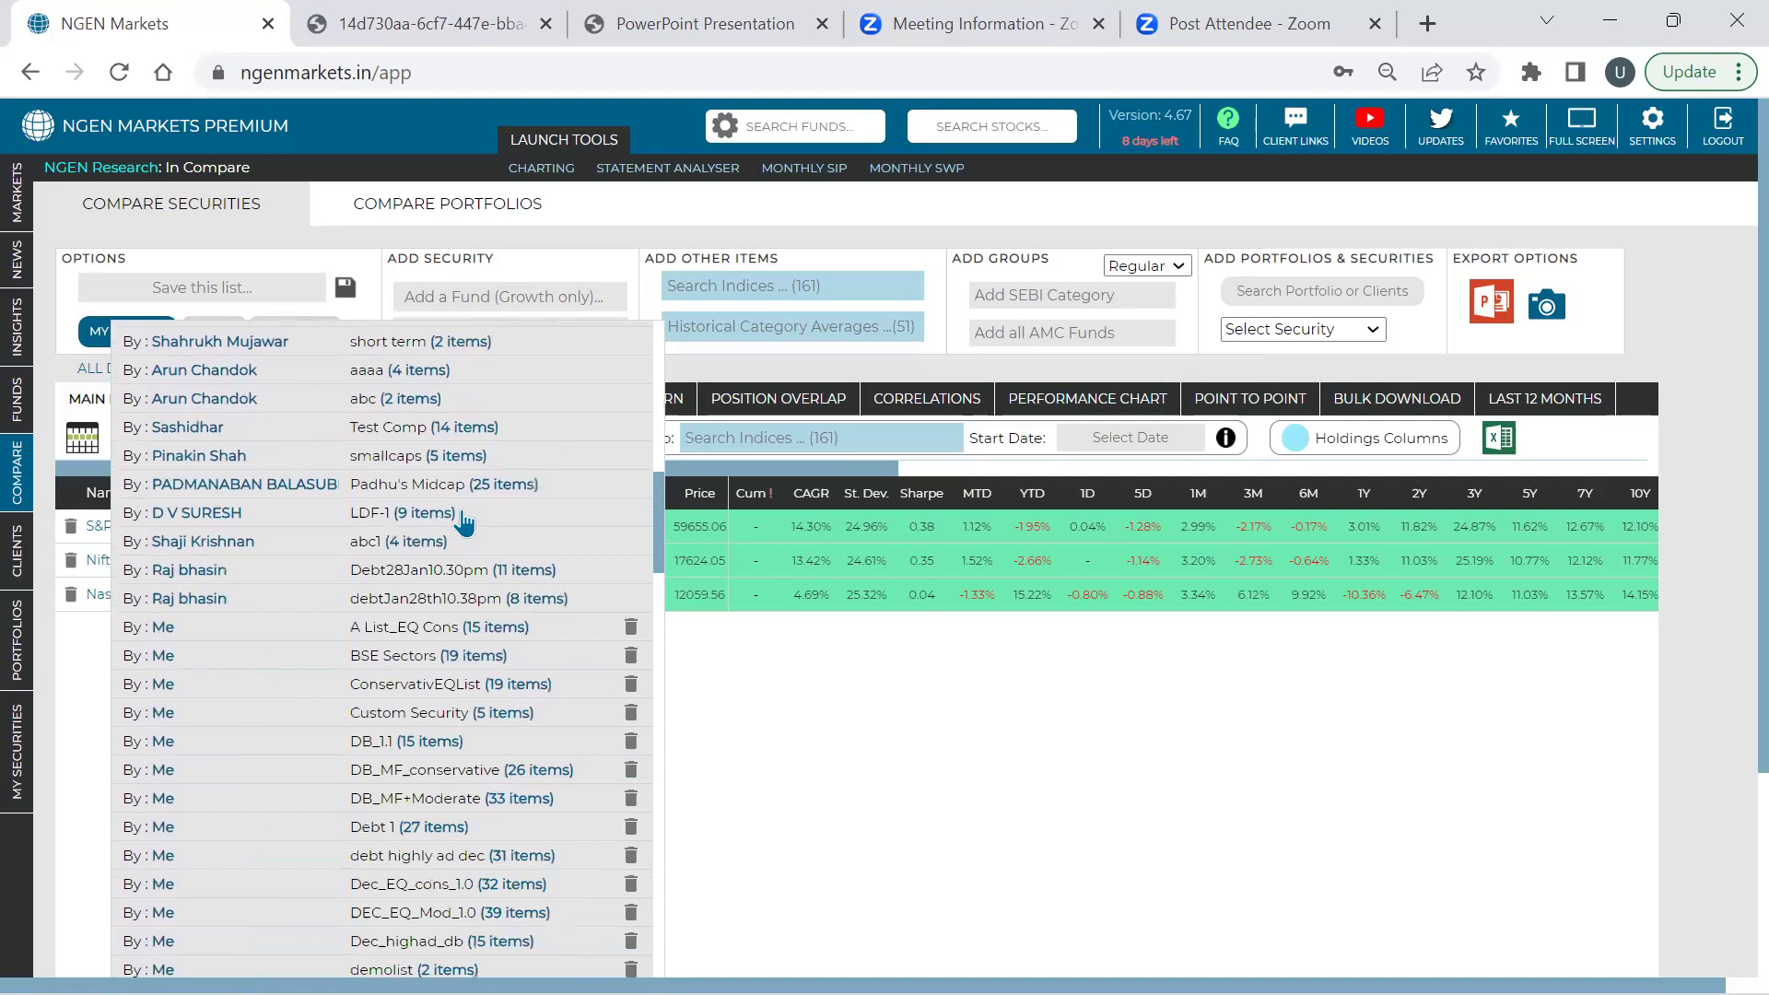
pyautogui.scroll(-5, 465, 523)
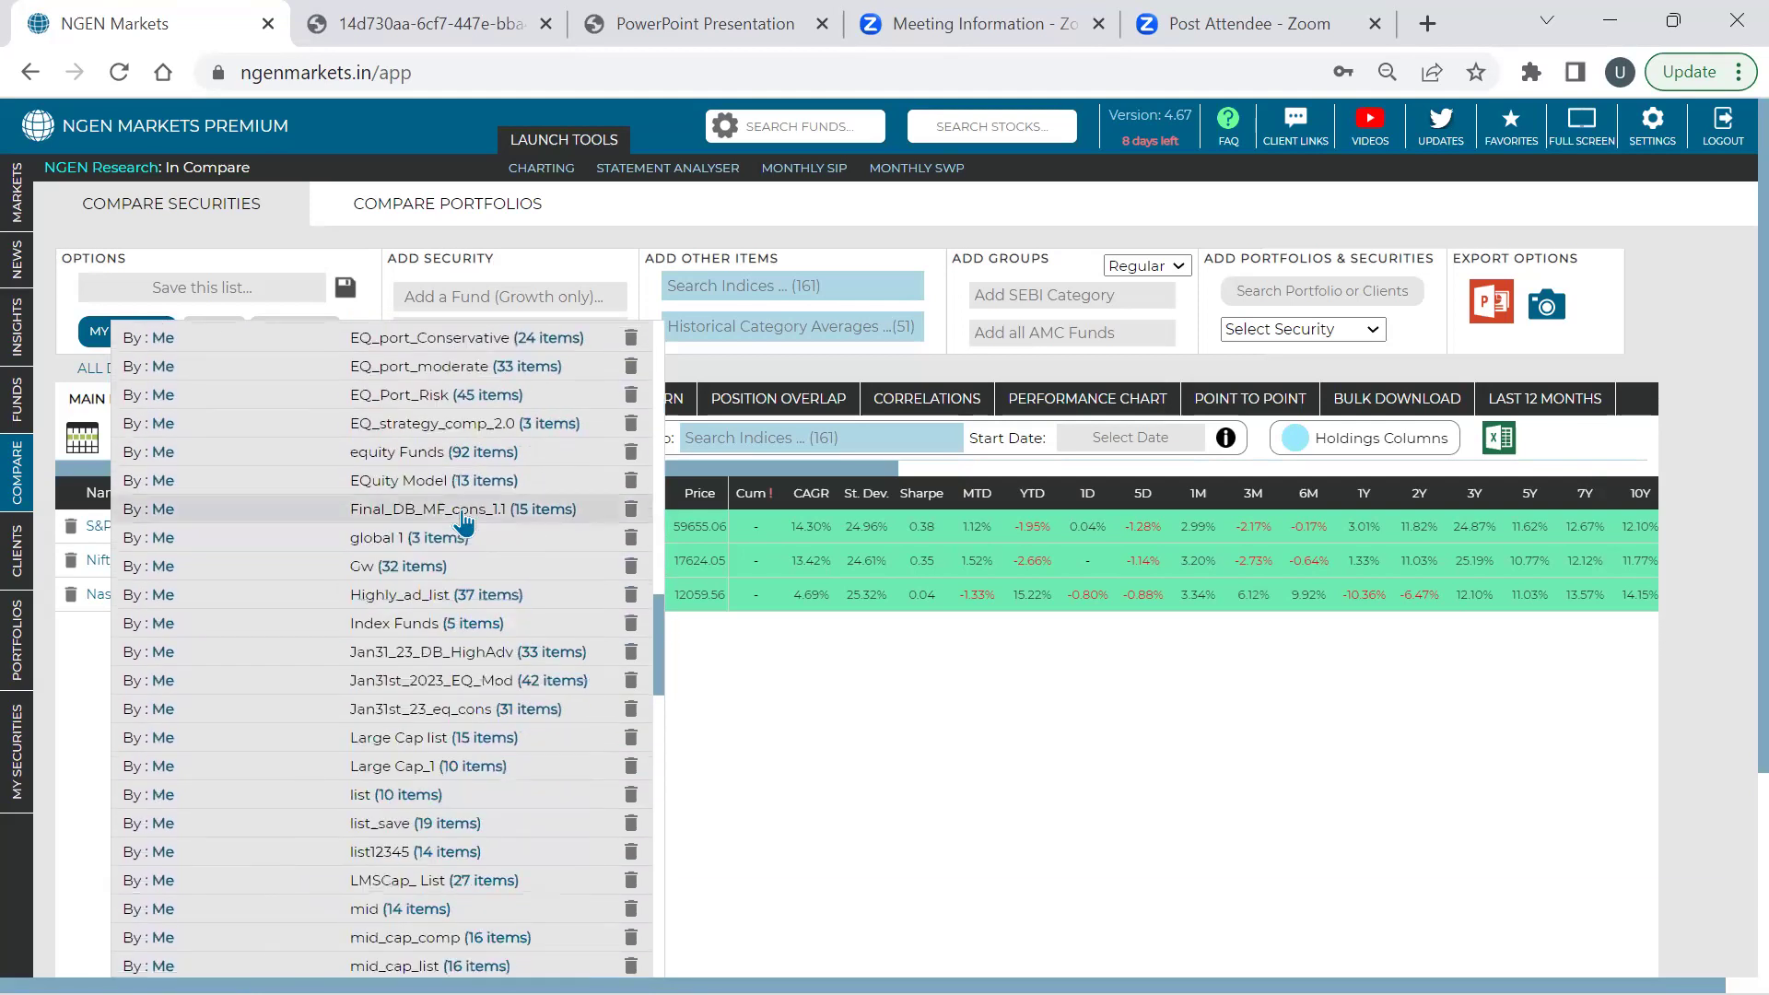
pyautogui.scroll(-10, 464, 523)
pyautogui.scroll(-2, 463, 516)
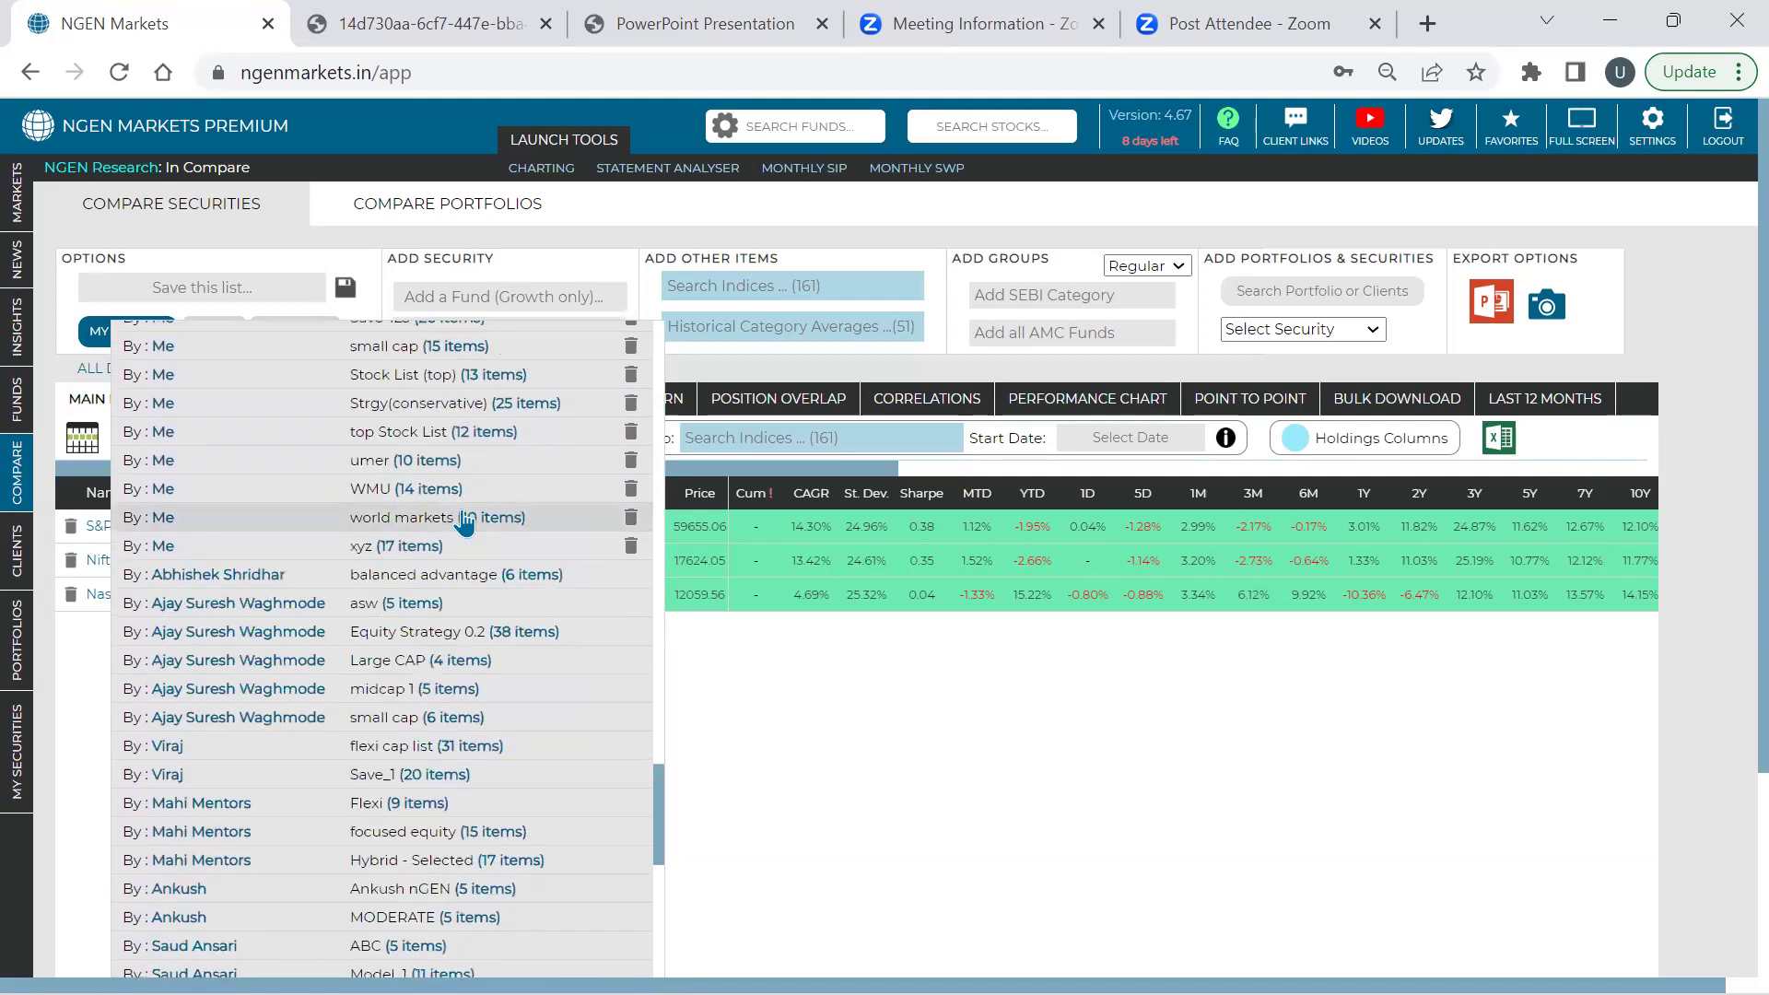
pyautogui.scroll(3, 462, 553)
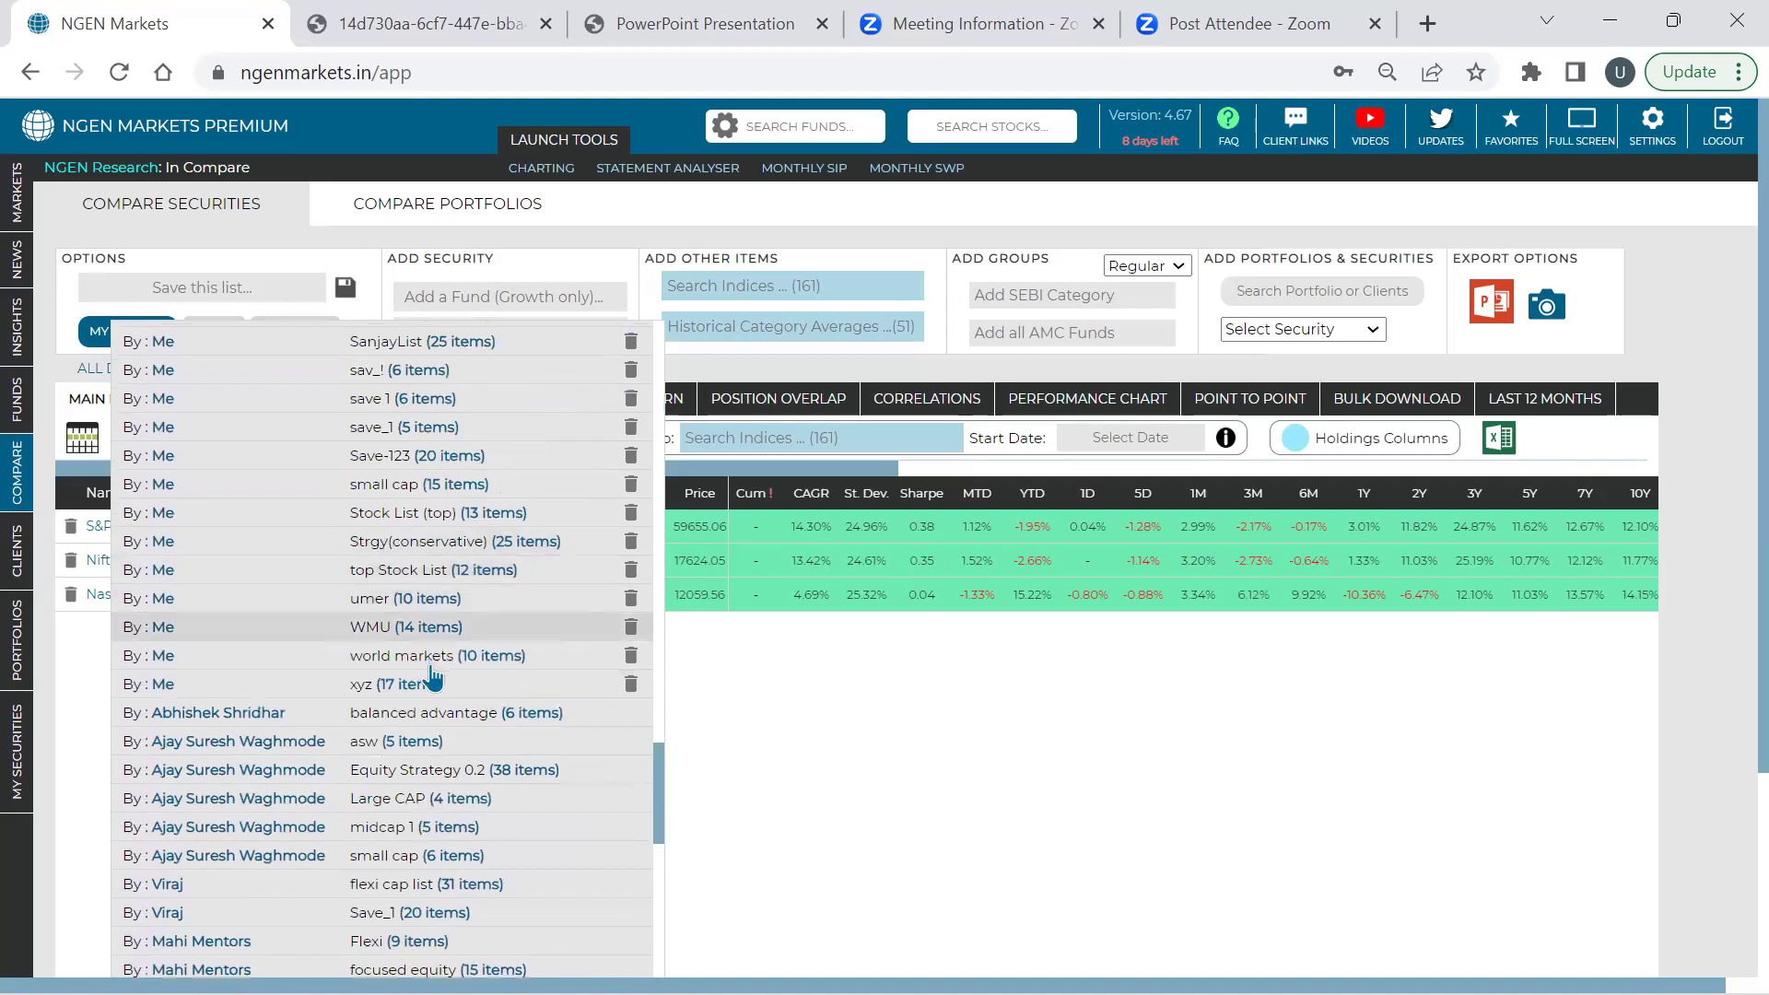
pyautogui.scroll(3, 434, 676)
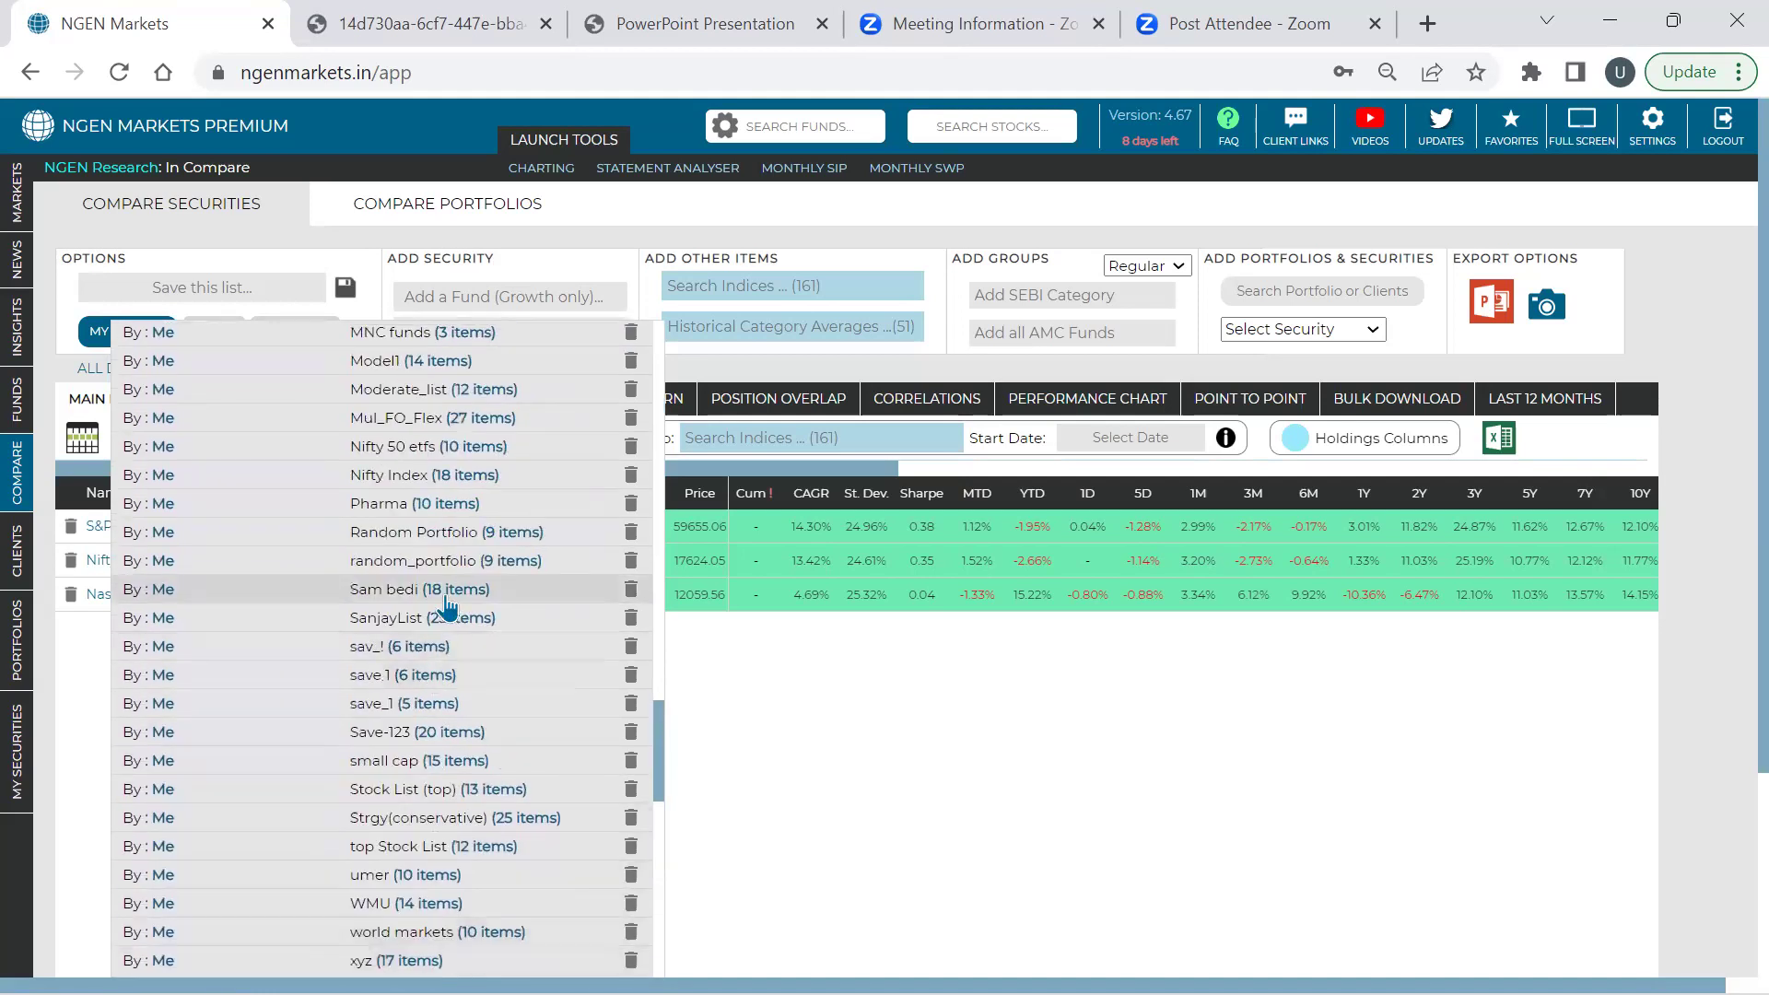
pyautogui.scroll(-3, 446, 798)
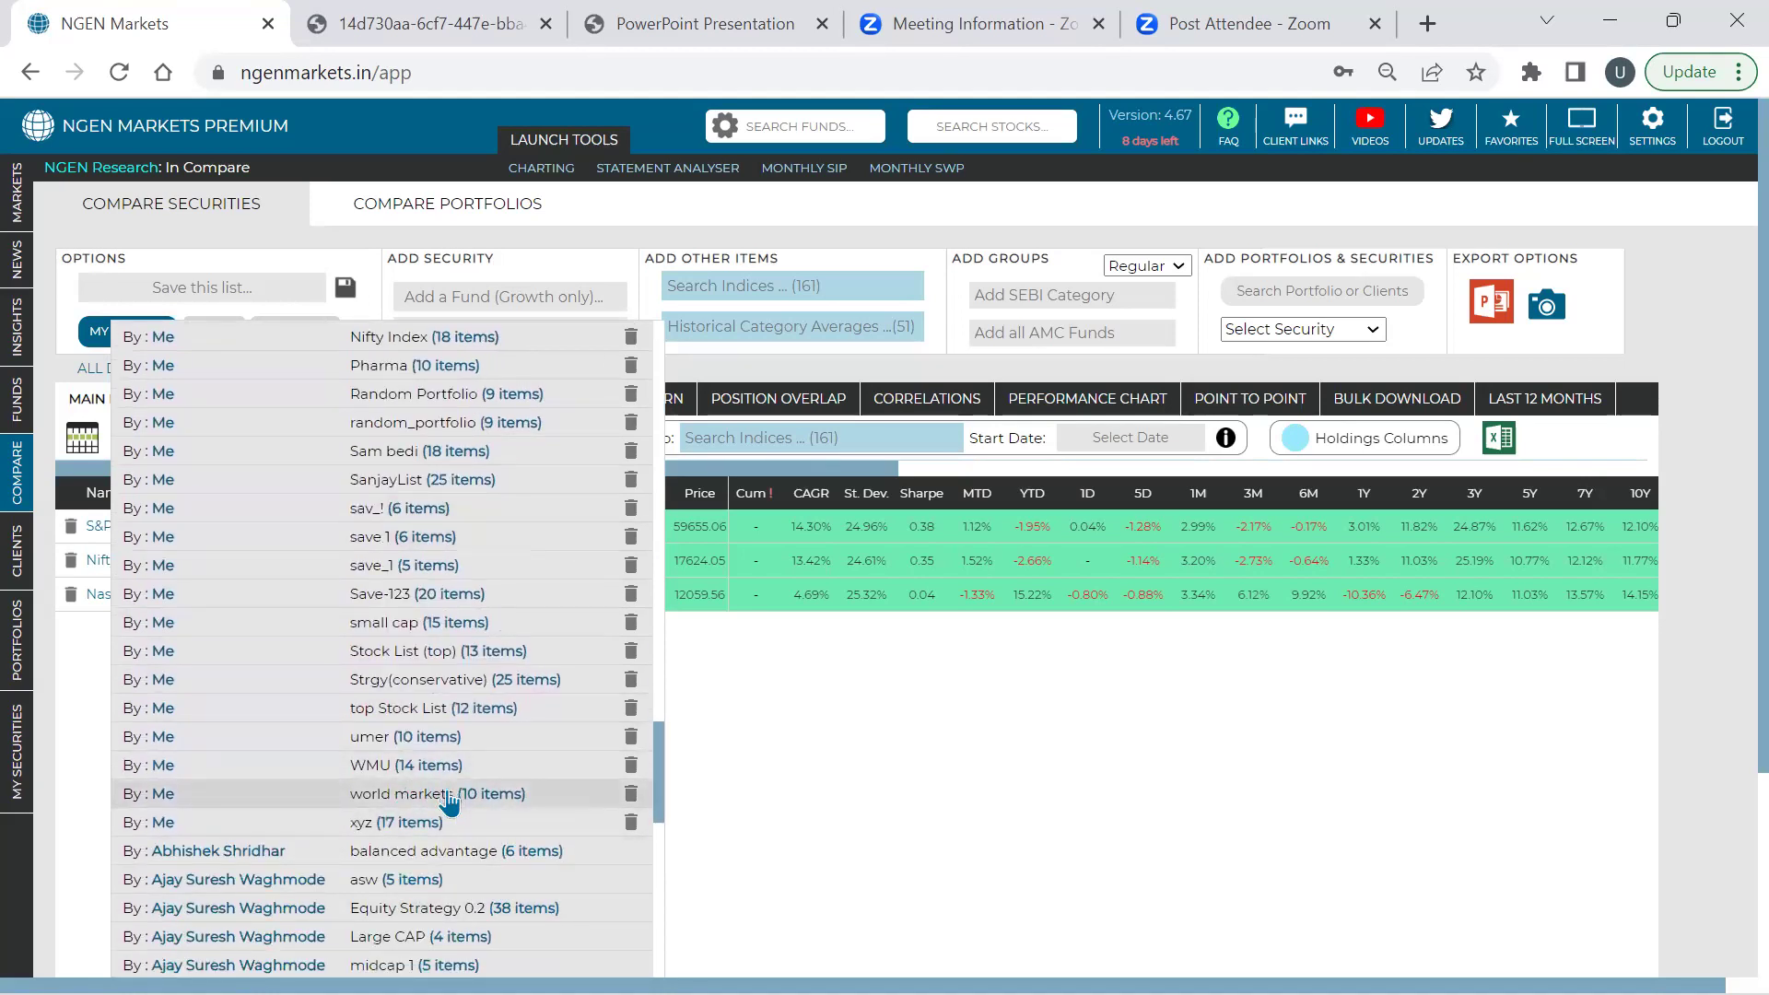
pyautogui.click(630, 515)
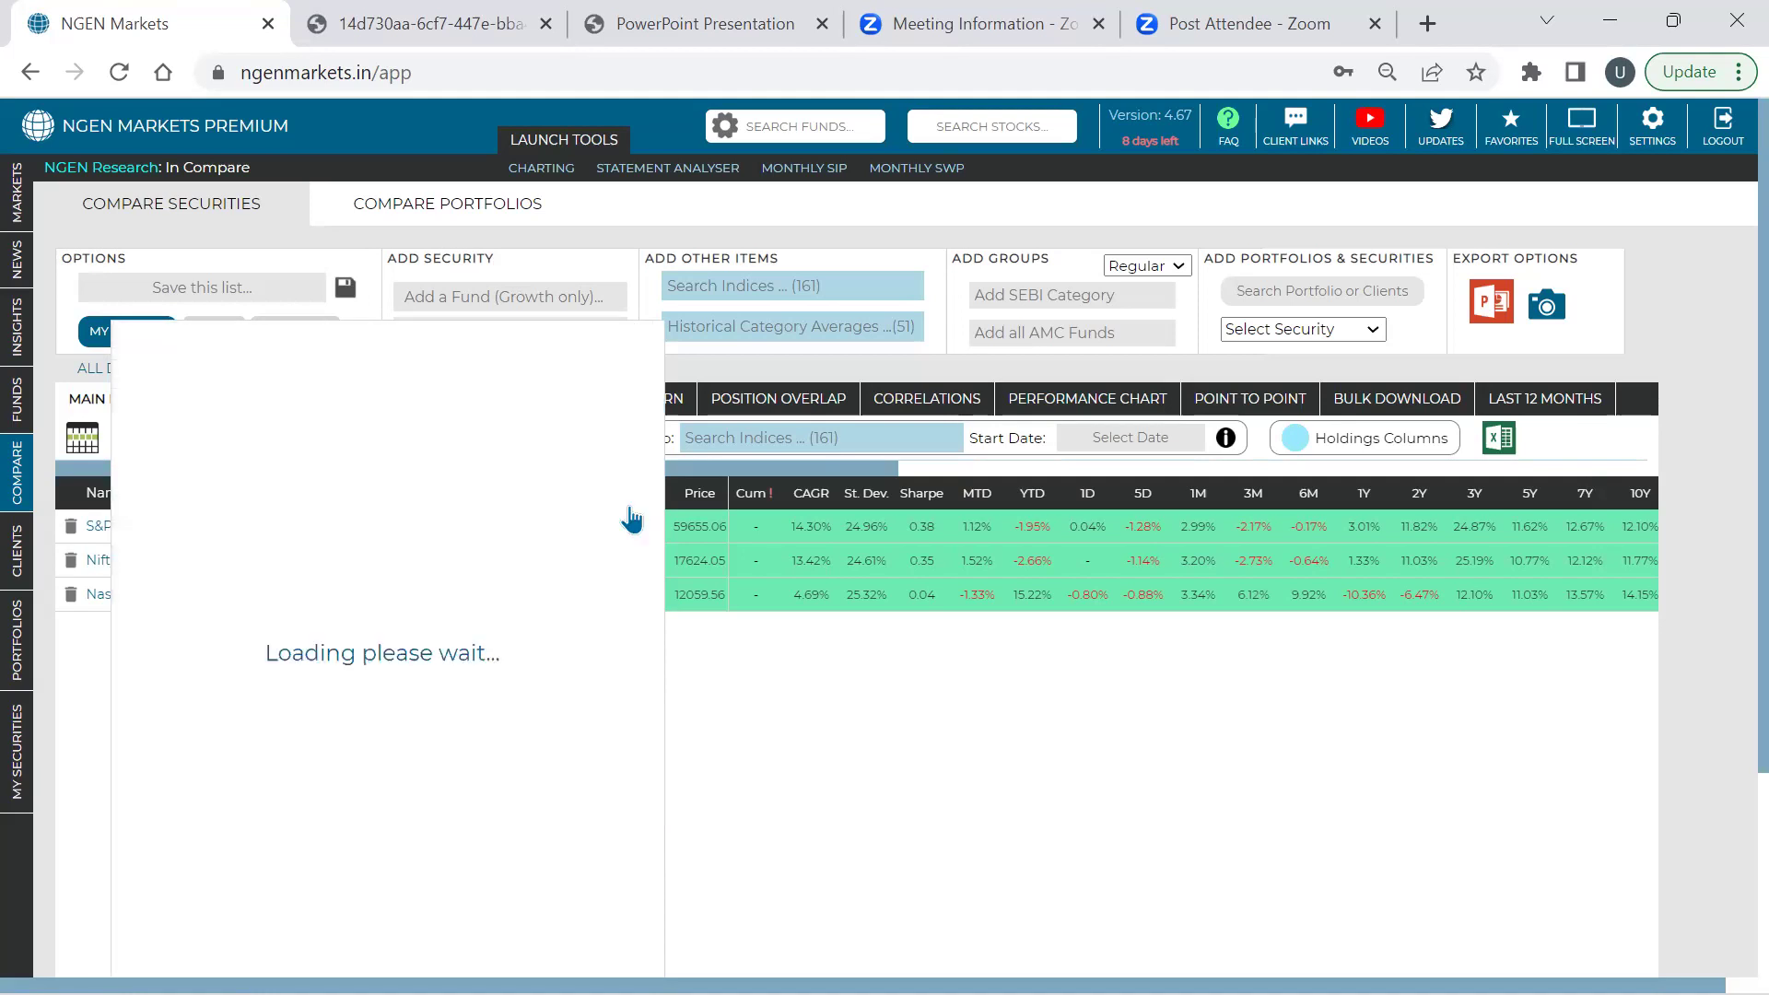
# Load the saved "world markets" list into the securities comparison
pyautogui.scroll(-20, 495, 502)
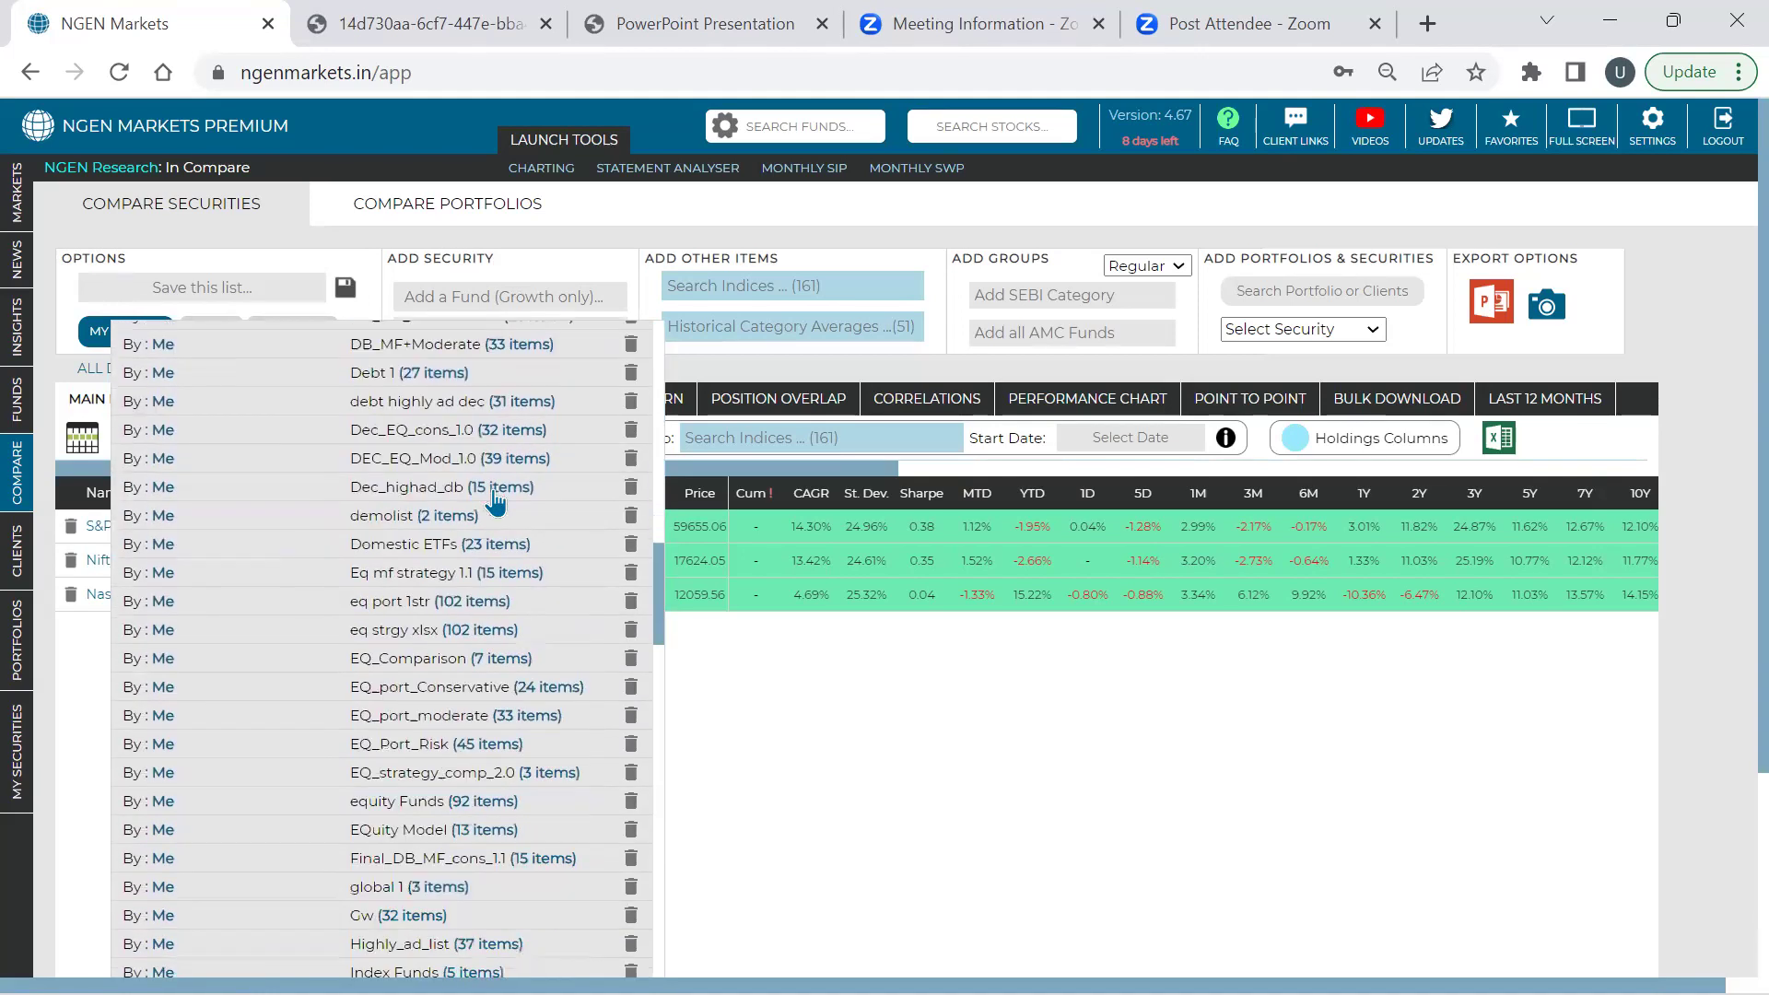
pyautogui.scroll(-5, 495, 502)
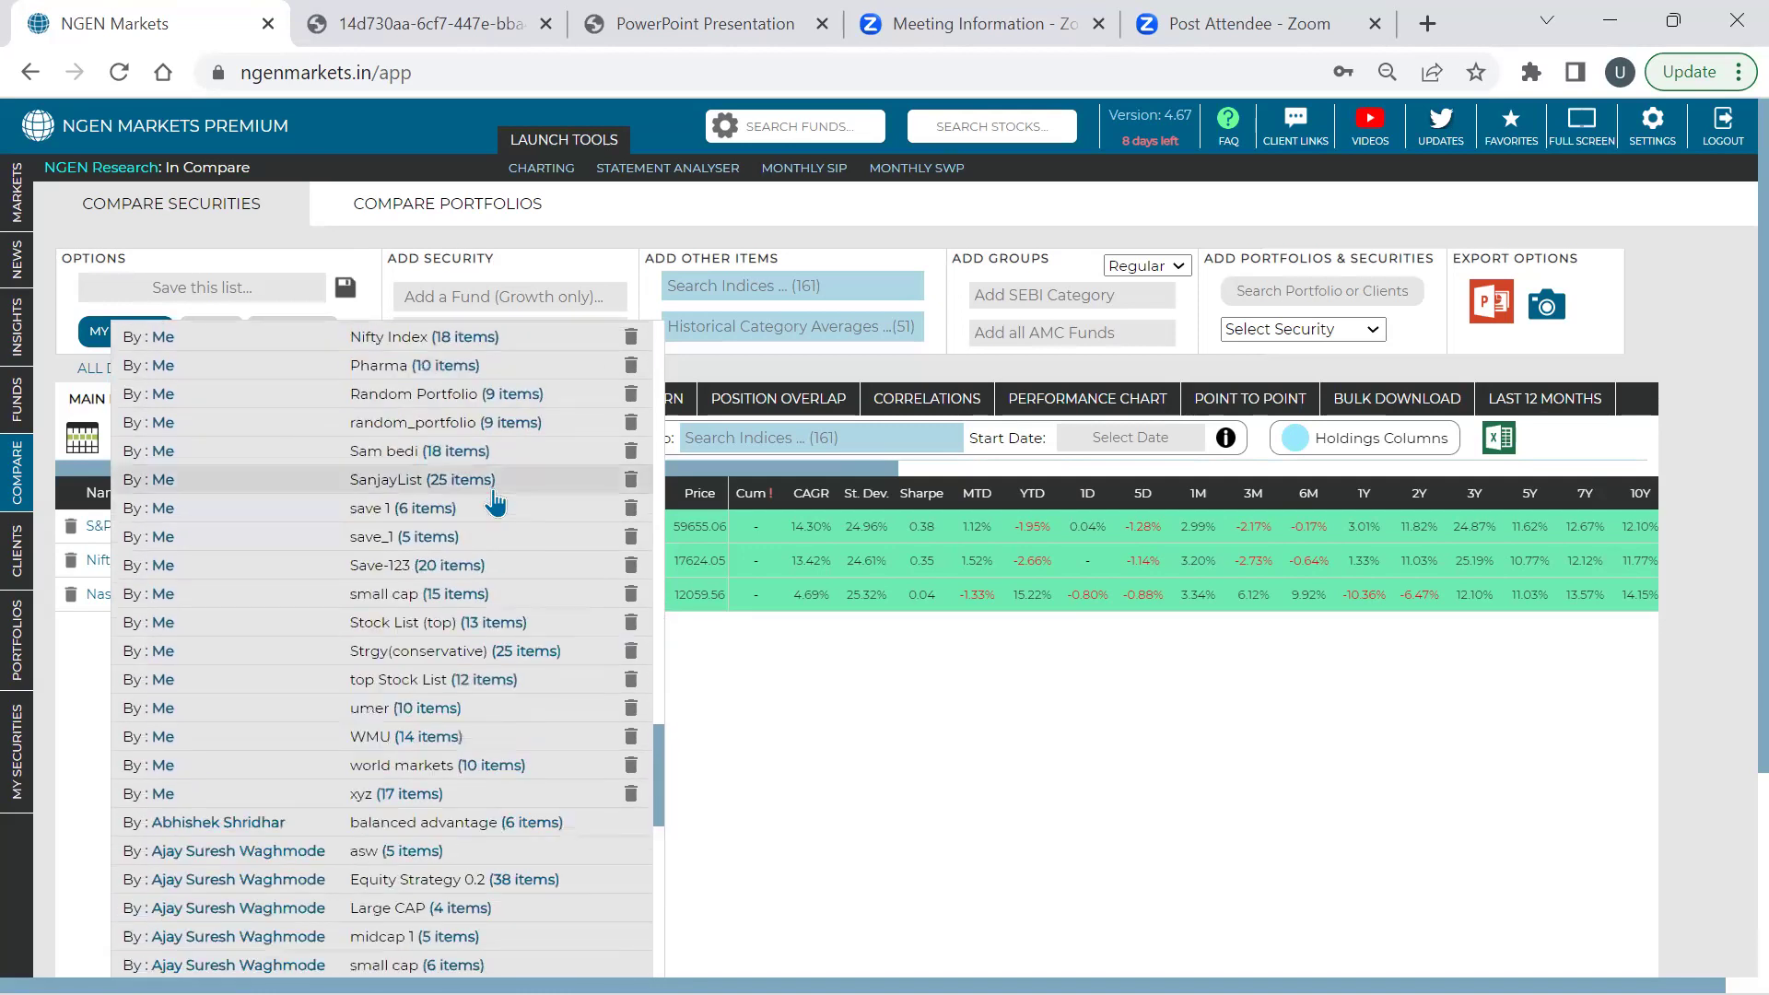
pyautogui.click(412, 770)
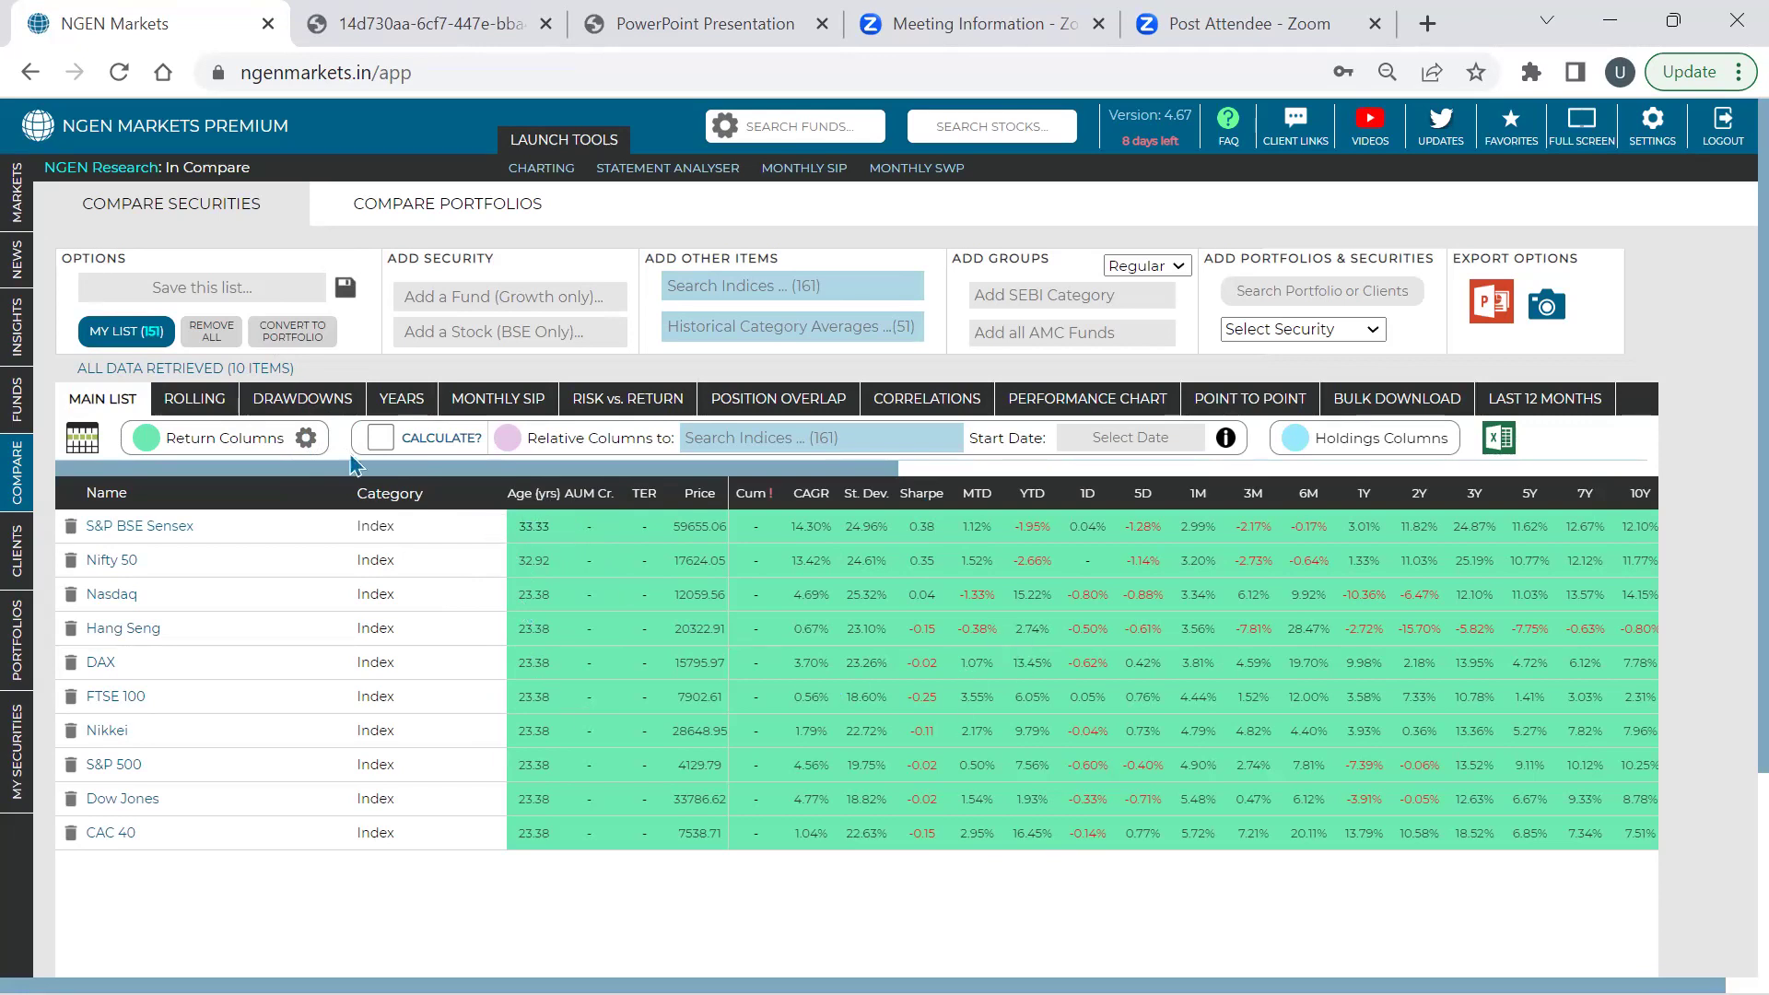
# Set the return columns' custom start date to 02-April-2018 and recalculate the comparison
pyautogui.click(307, 439)
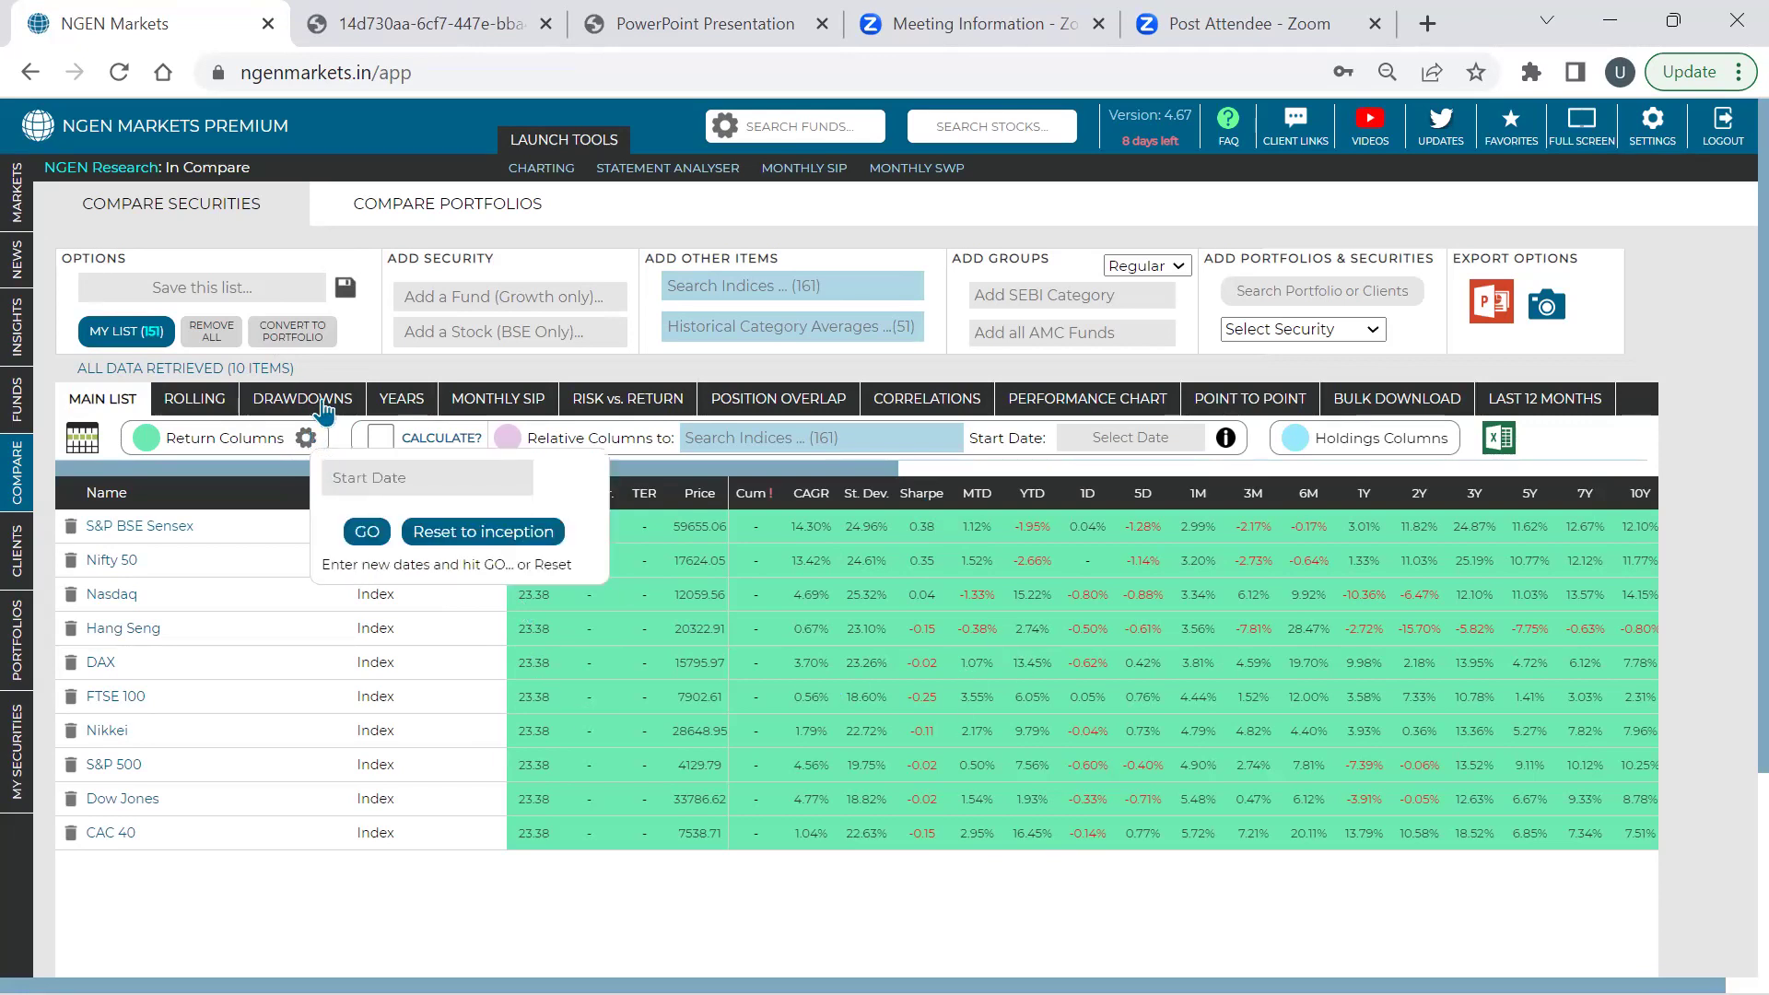
pyautogui.click(401, 477)
pyautogui.click(473, 520)
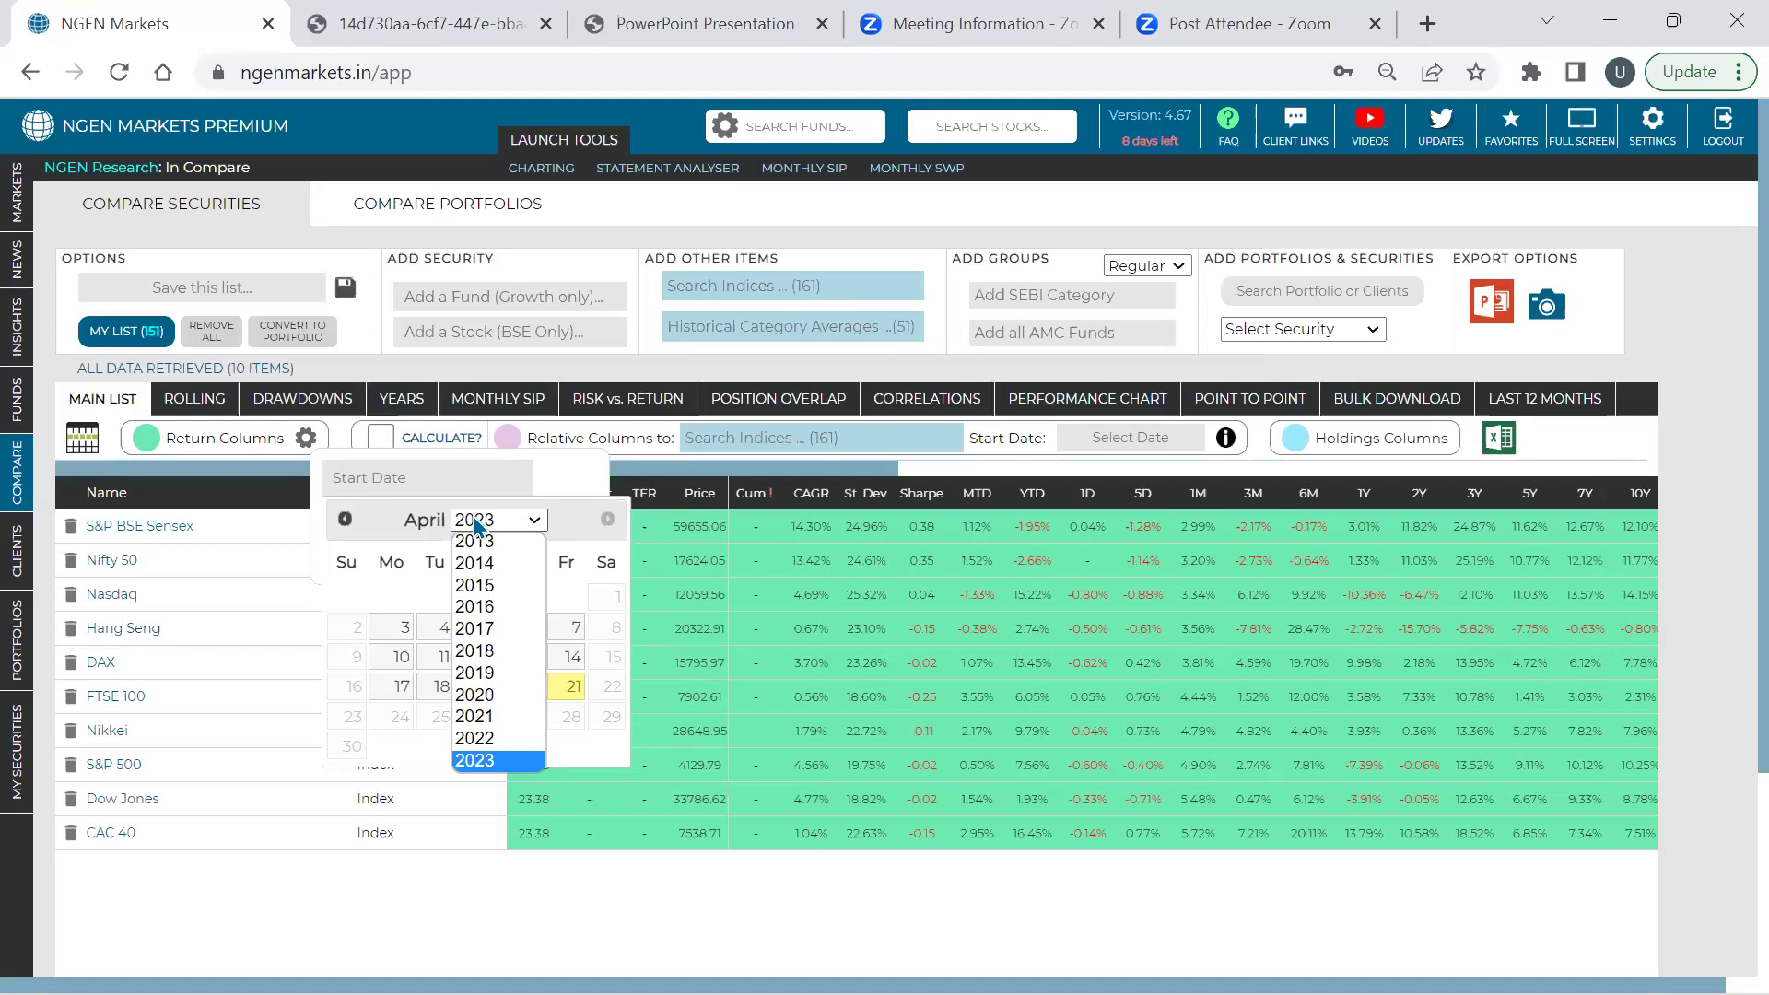
pyautogui.click(474, 651)
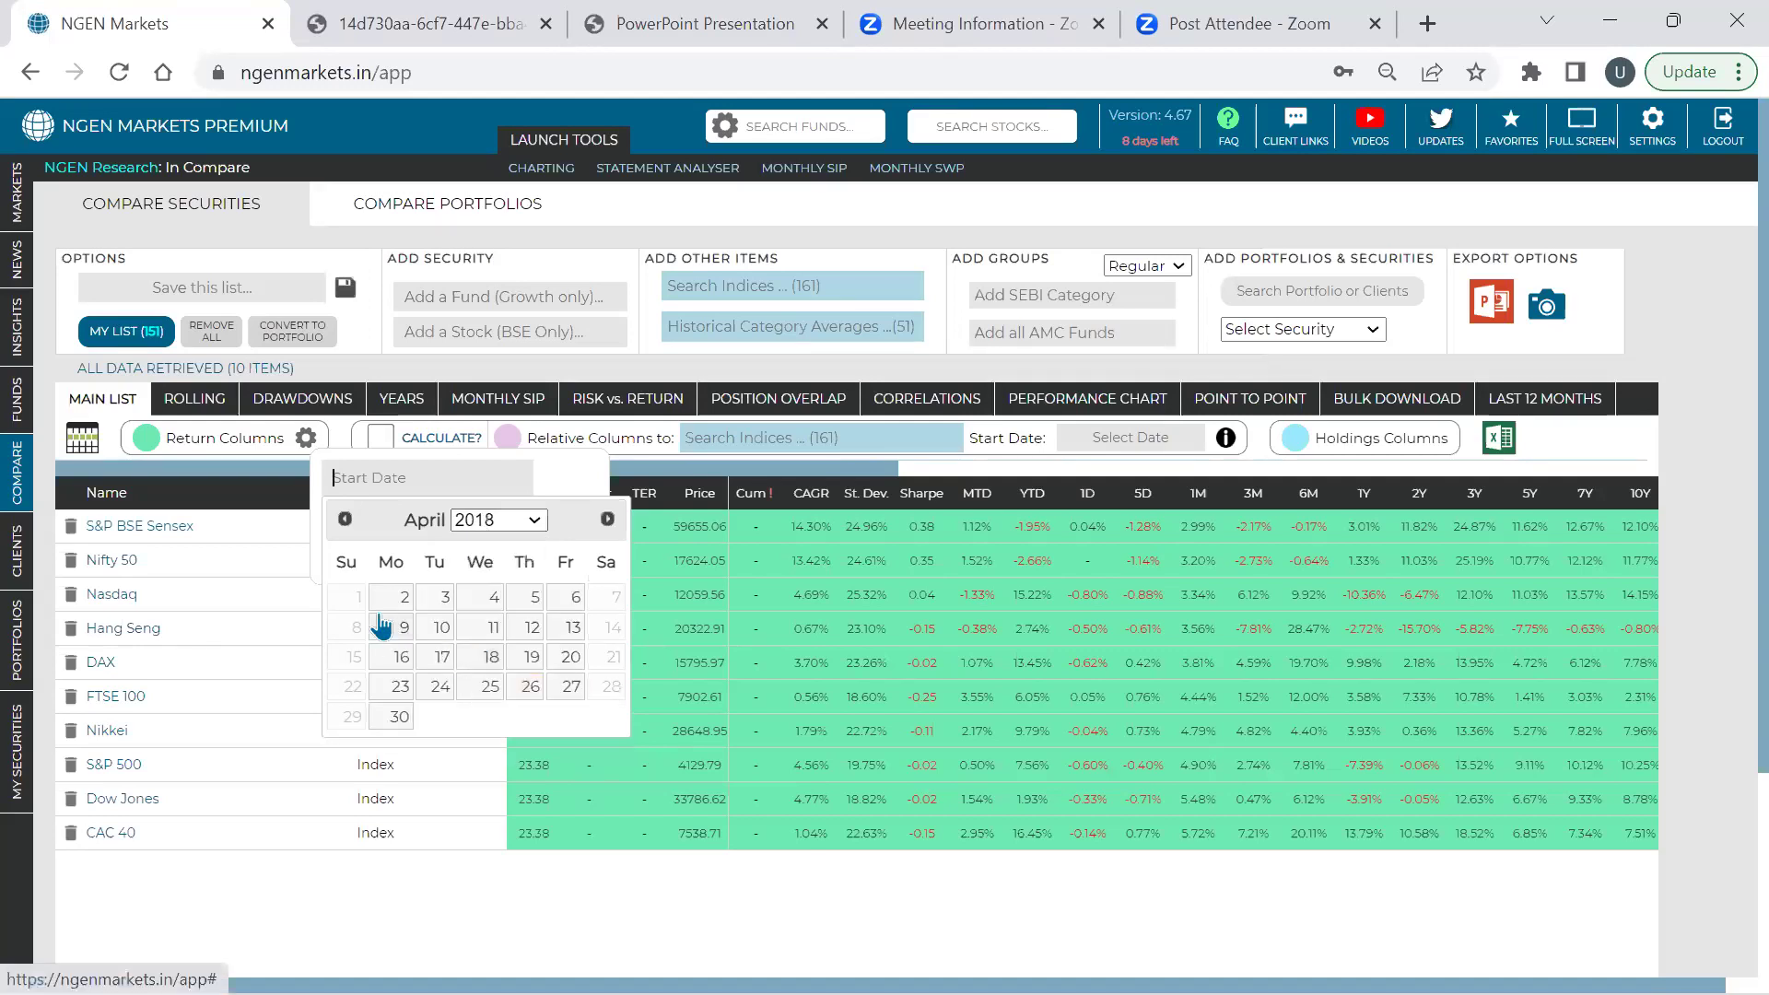
pyautogui.click(407, 601)
pyautogui.click(367, 534)
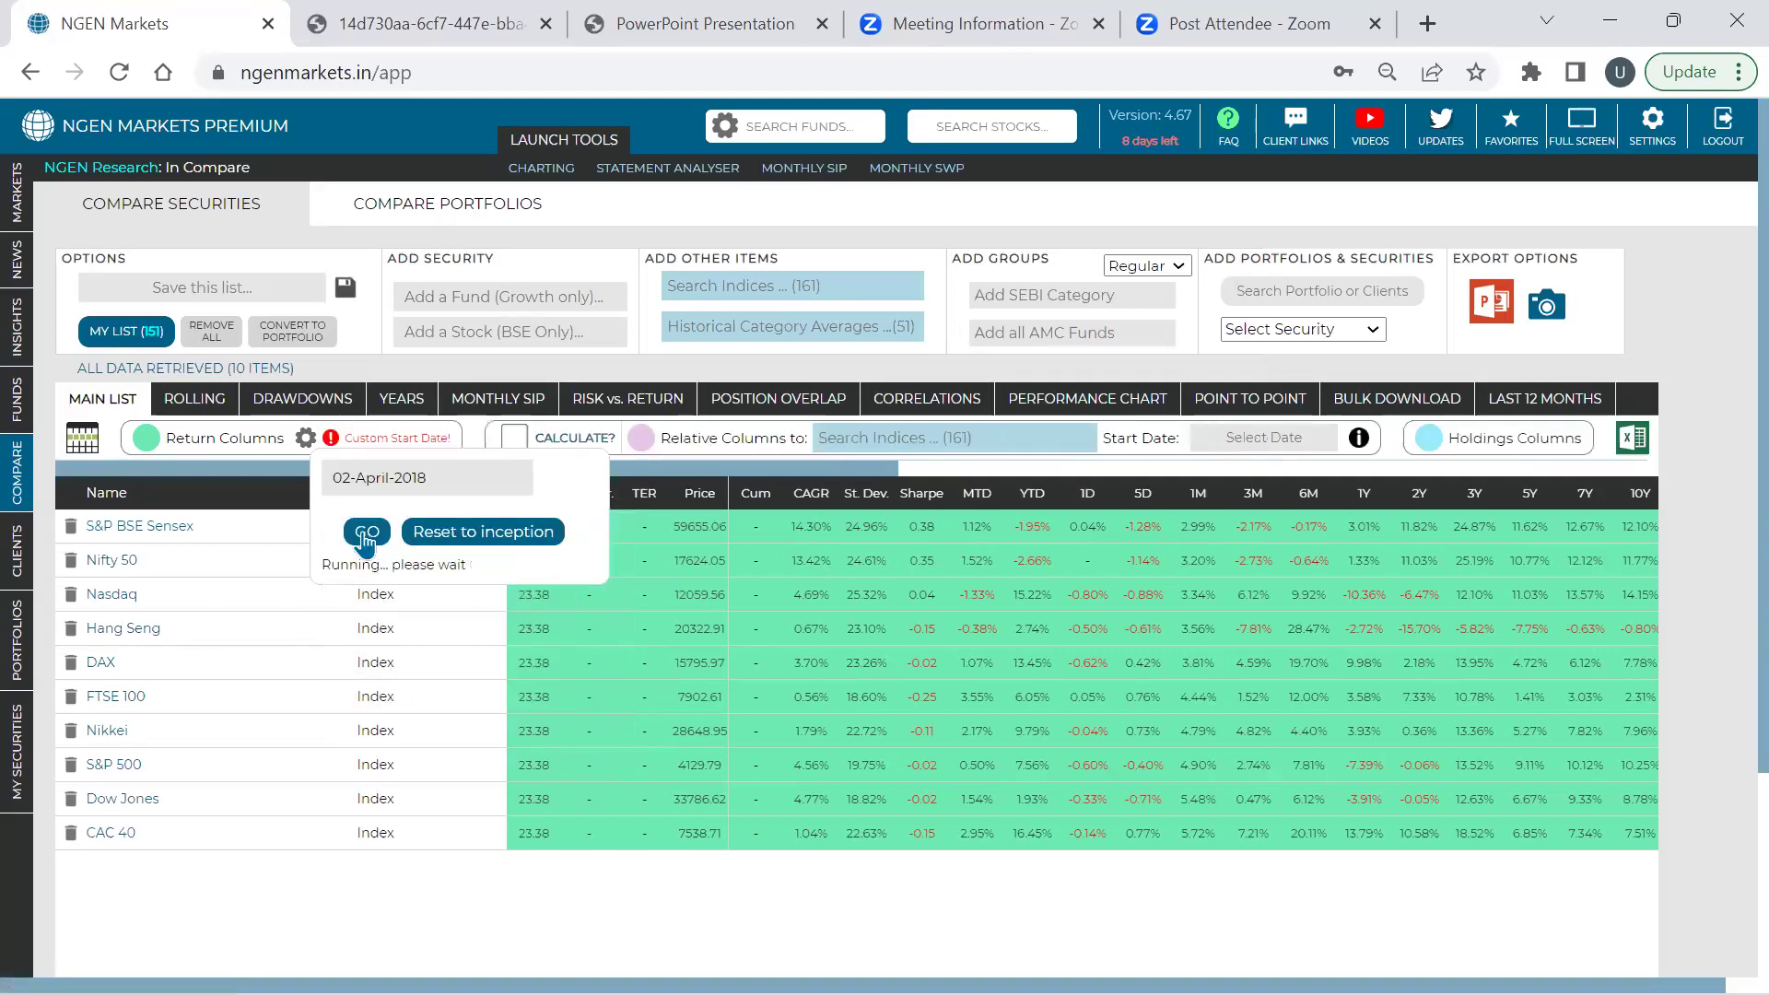
# Sort the compared indices by Sharpe ratio from highest to lowest
pyautogui.doubleClick(927, 632)
pyautogui.doubleClick(928, 691)
pyautogui.tripleClick(928, 691)
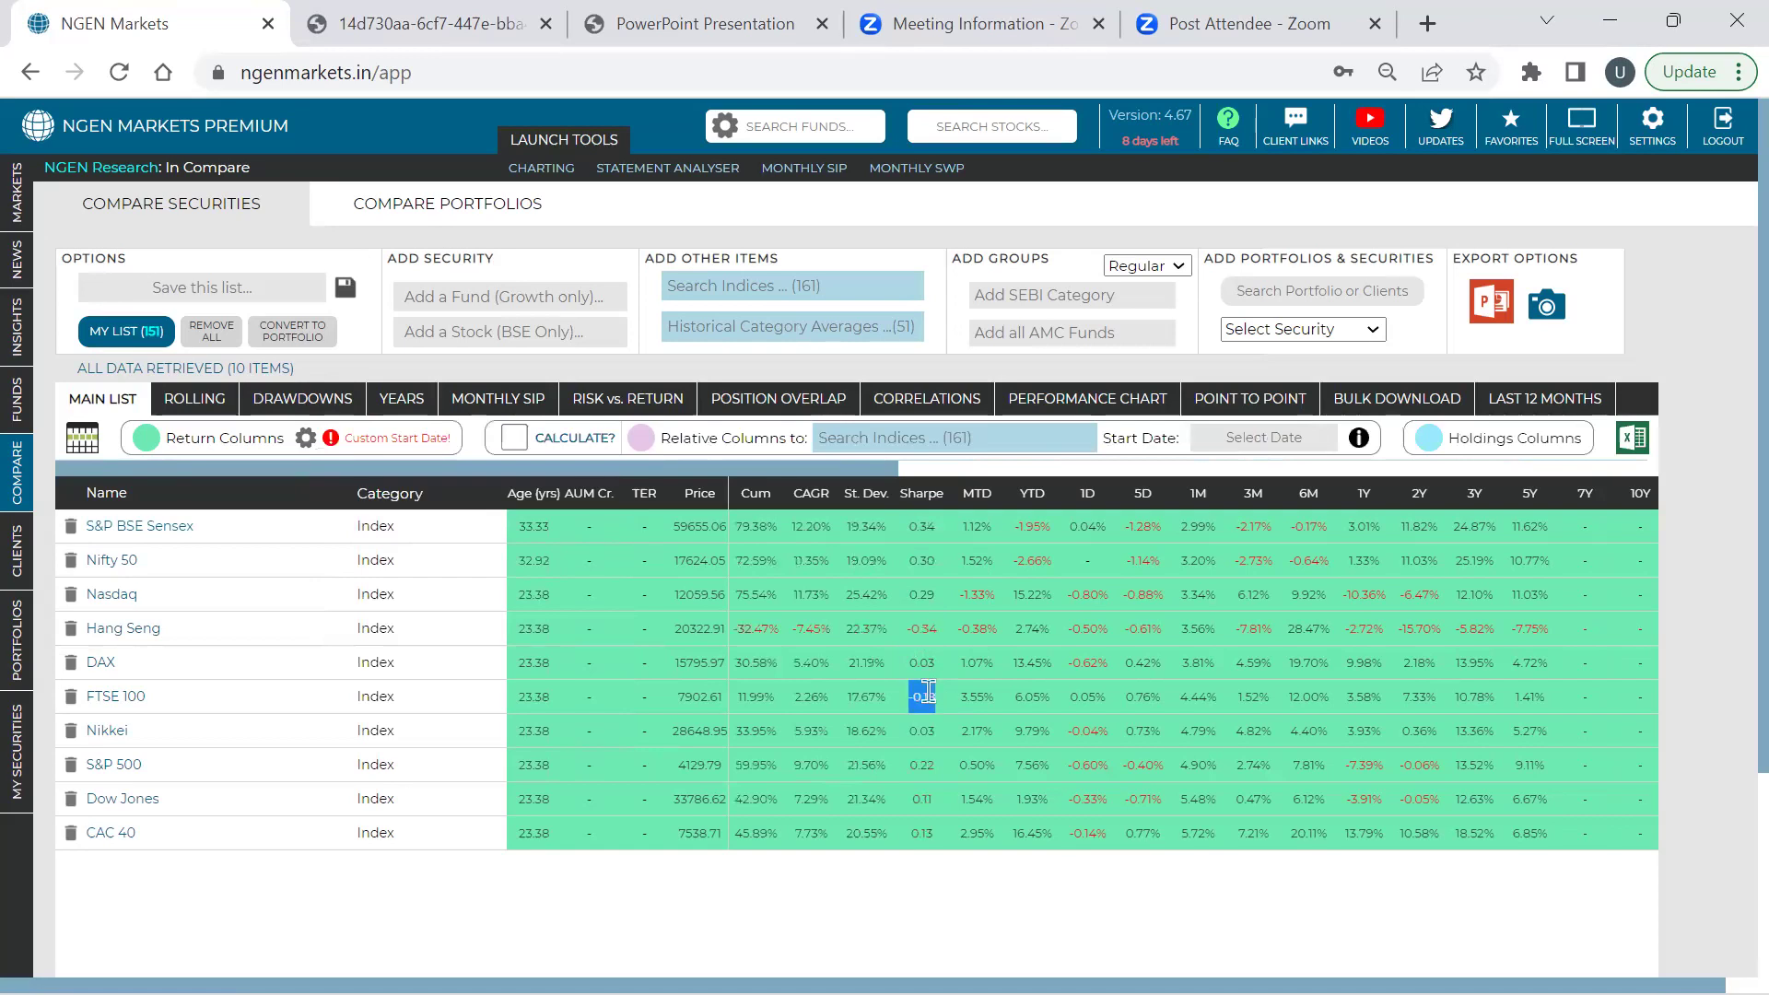
pyautogui.click(925, 495)
pyautogui.click(927, 498)
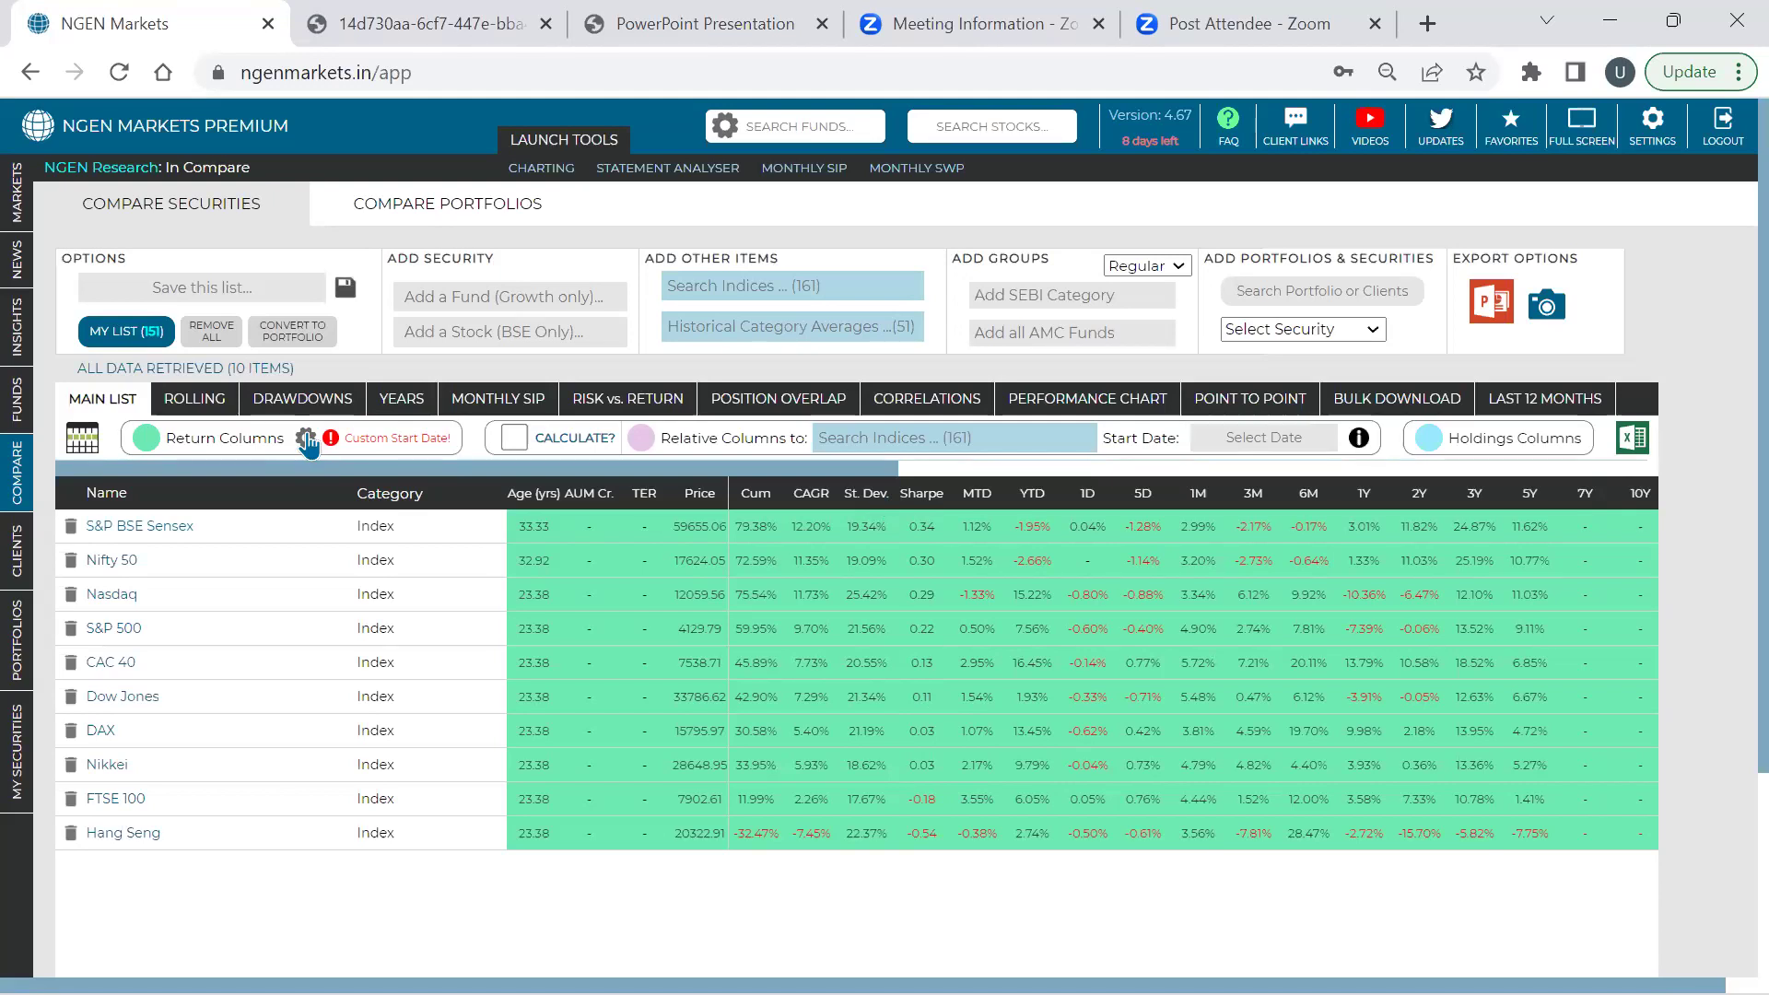
# Sort the compared indices by 3-year return and finally by 5-year return from highest to lowest
pyautogui.click(1473, 506)
pyautogui.click(1473, 506)
pyautogui.click(1529, 506)
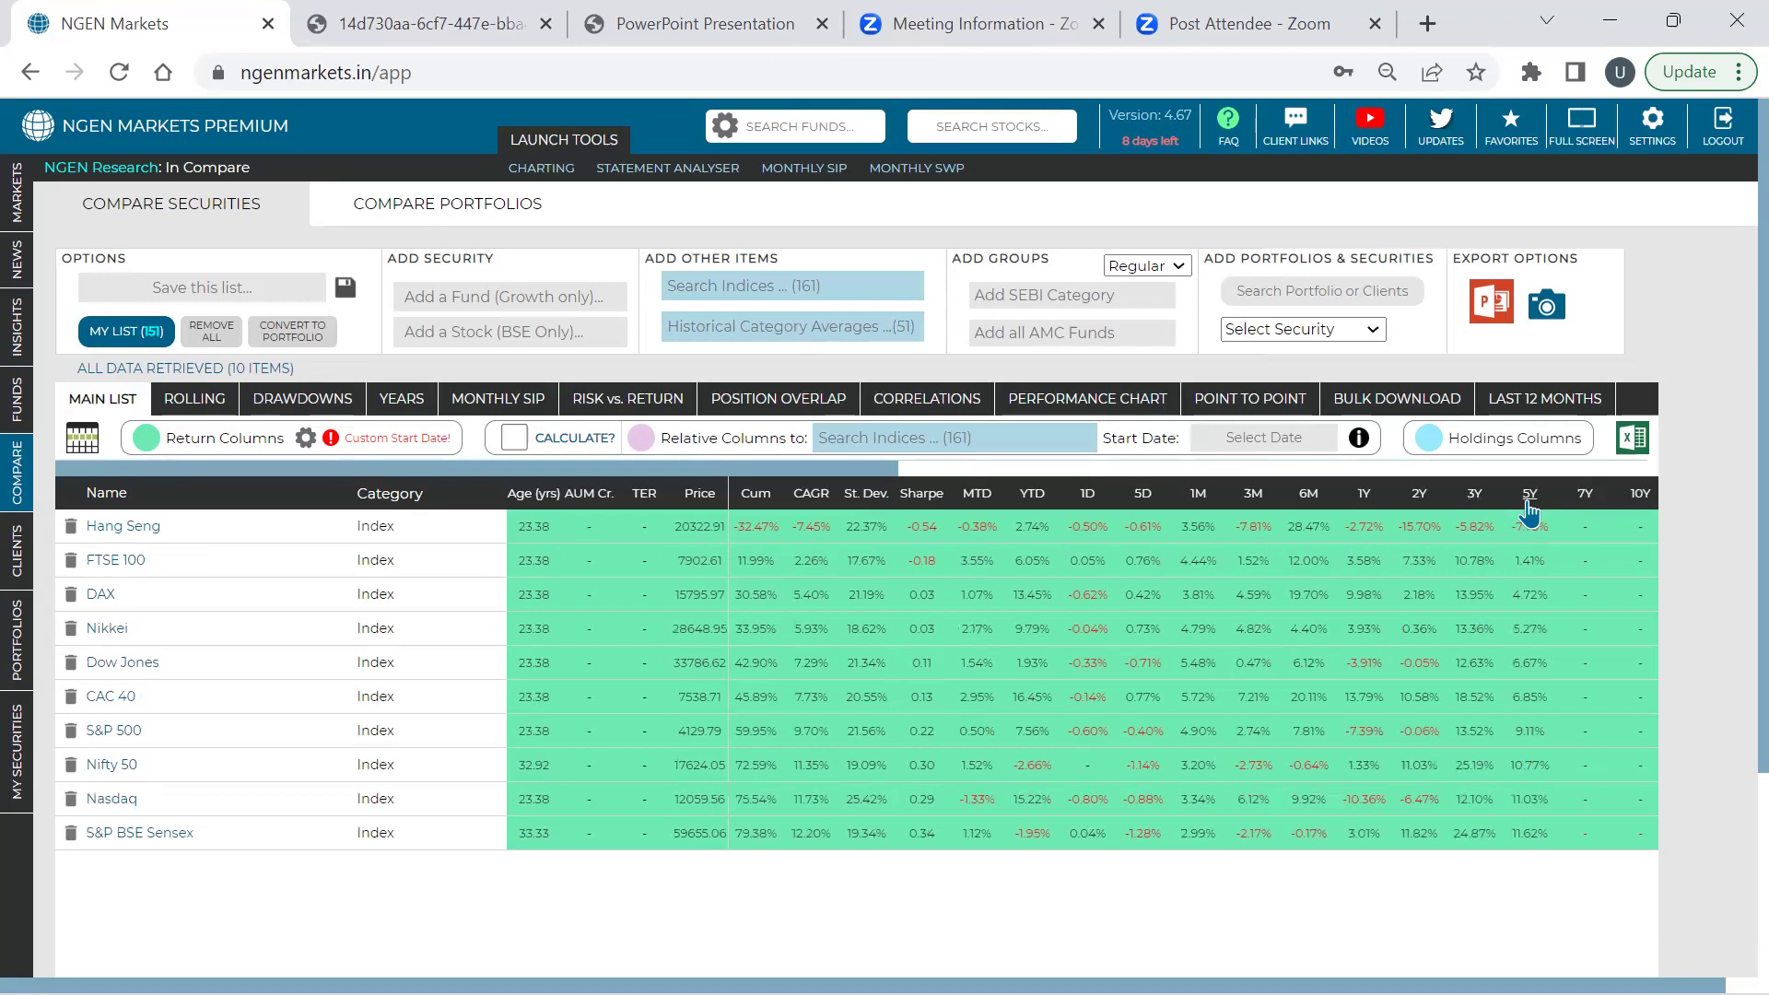
pyautogui.click(1530, 507)
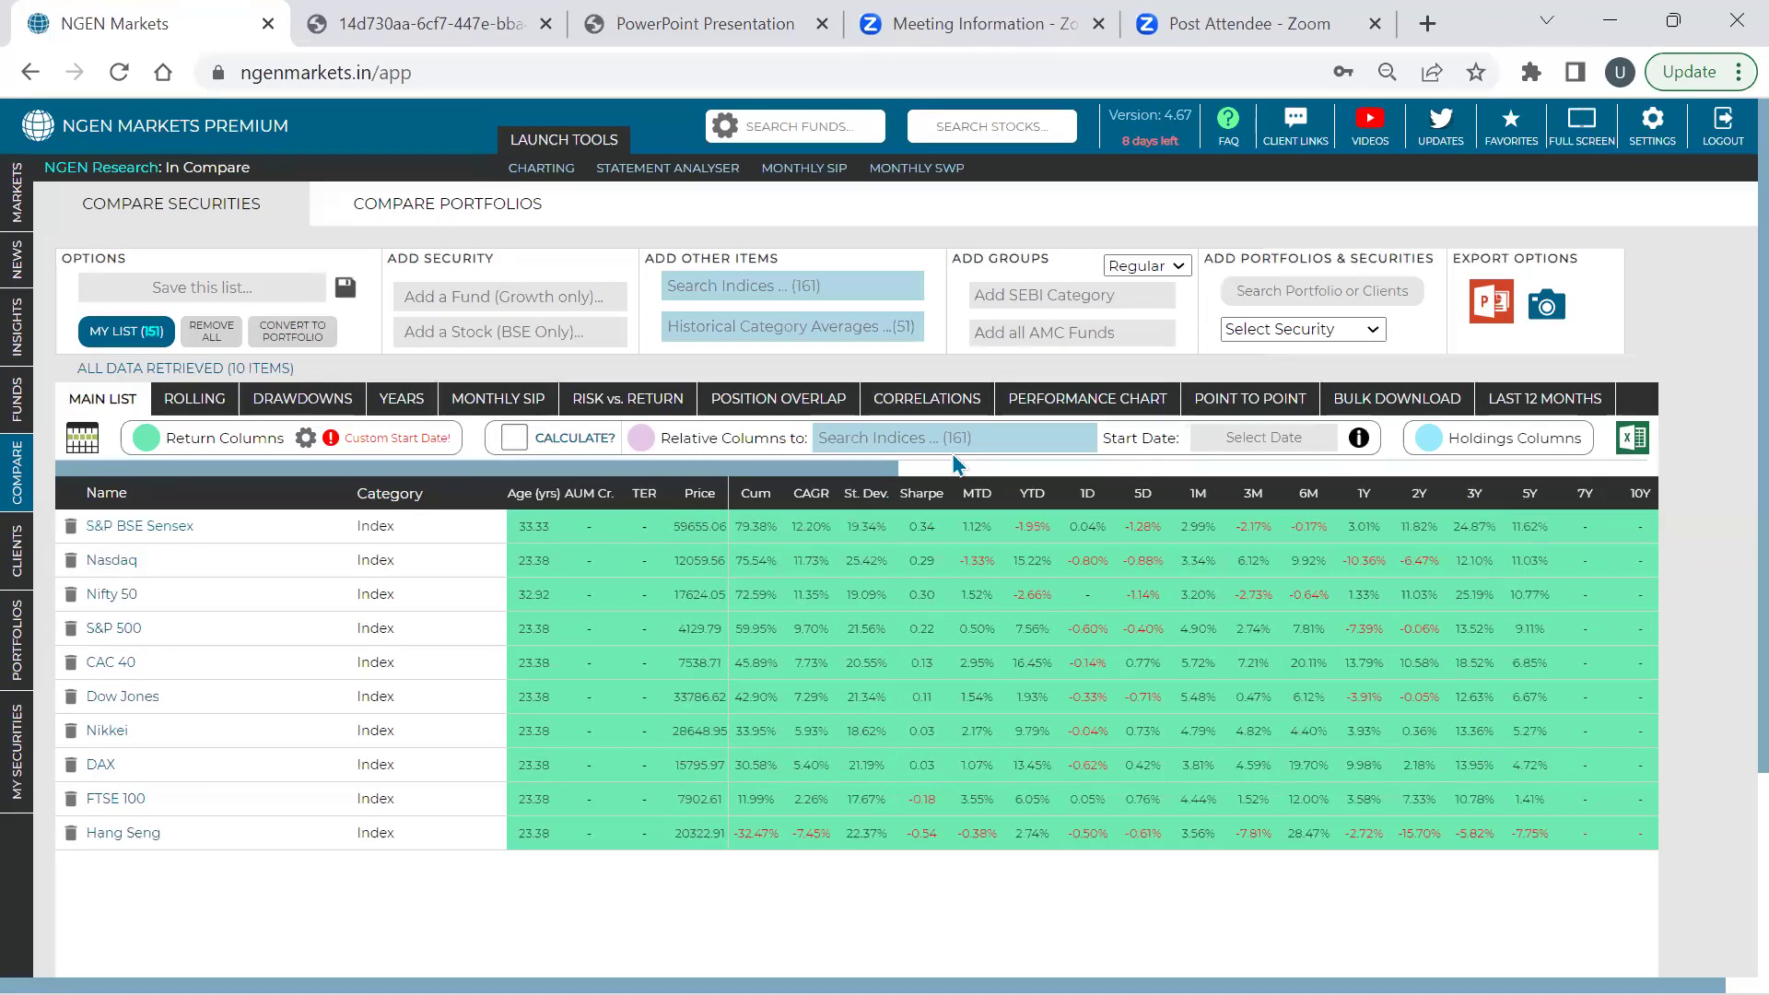
# Clear the custom start date from the return columns so the comparison uses the default periods
pyautogui.moveTo(889, 468); pyautogui.dragTo(1074, 488)
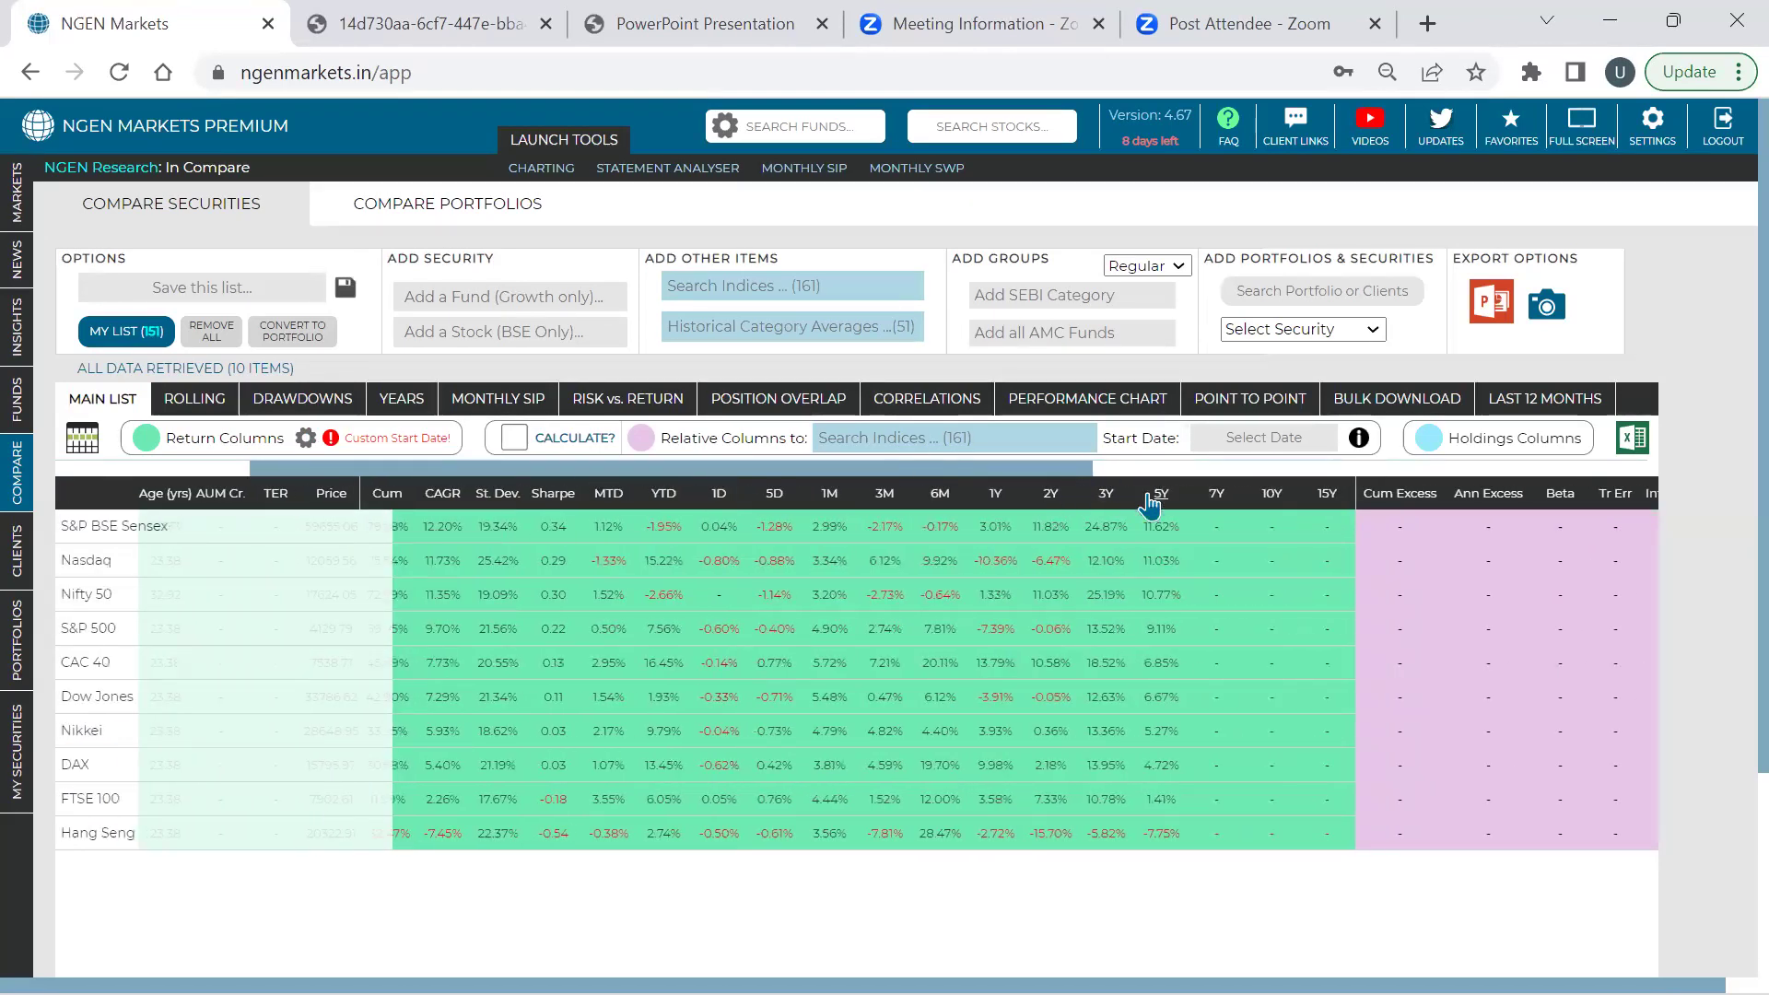
pyautogui.click(307, 439)
pyautogui.click(468, 535)
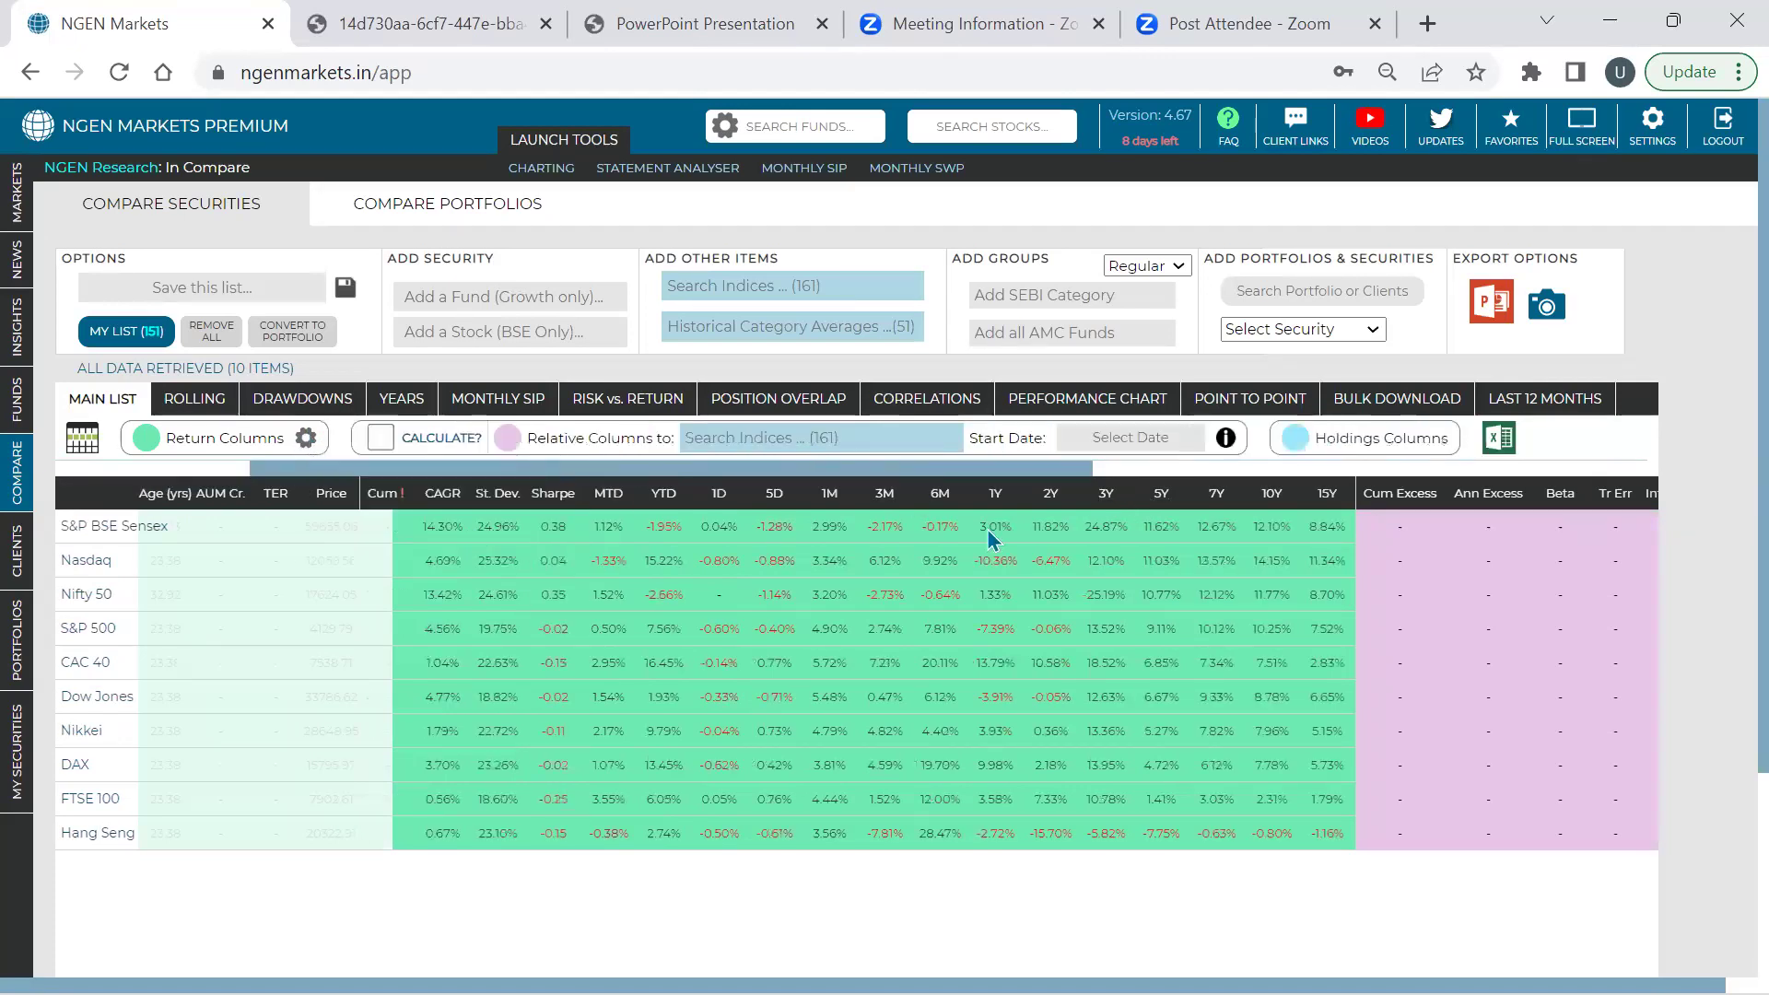
# Sort the indices by 10-year and finally 15-year return, highest first, and check the 15-year figures for Nifty 50 and S&P 500
pyautogui.click(1272, 494)
pyautogui.click(1325, 497)
pyautogui.click(1327, 502)
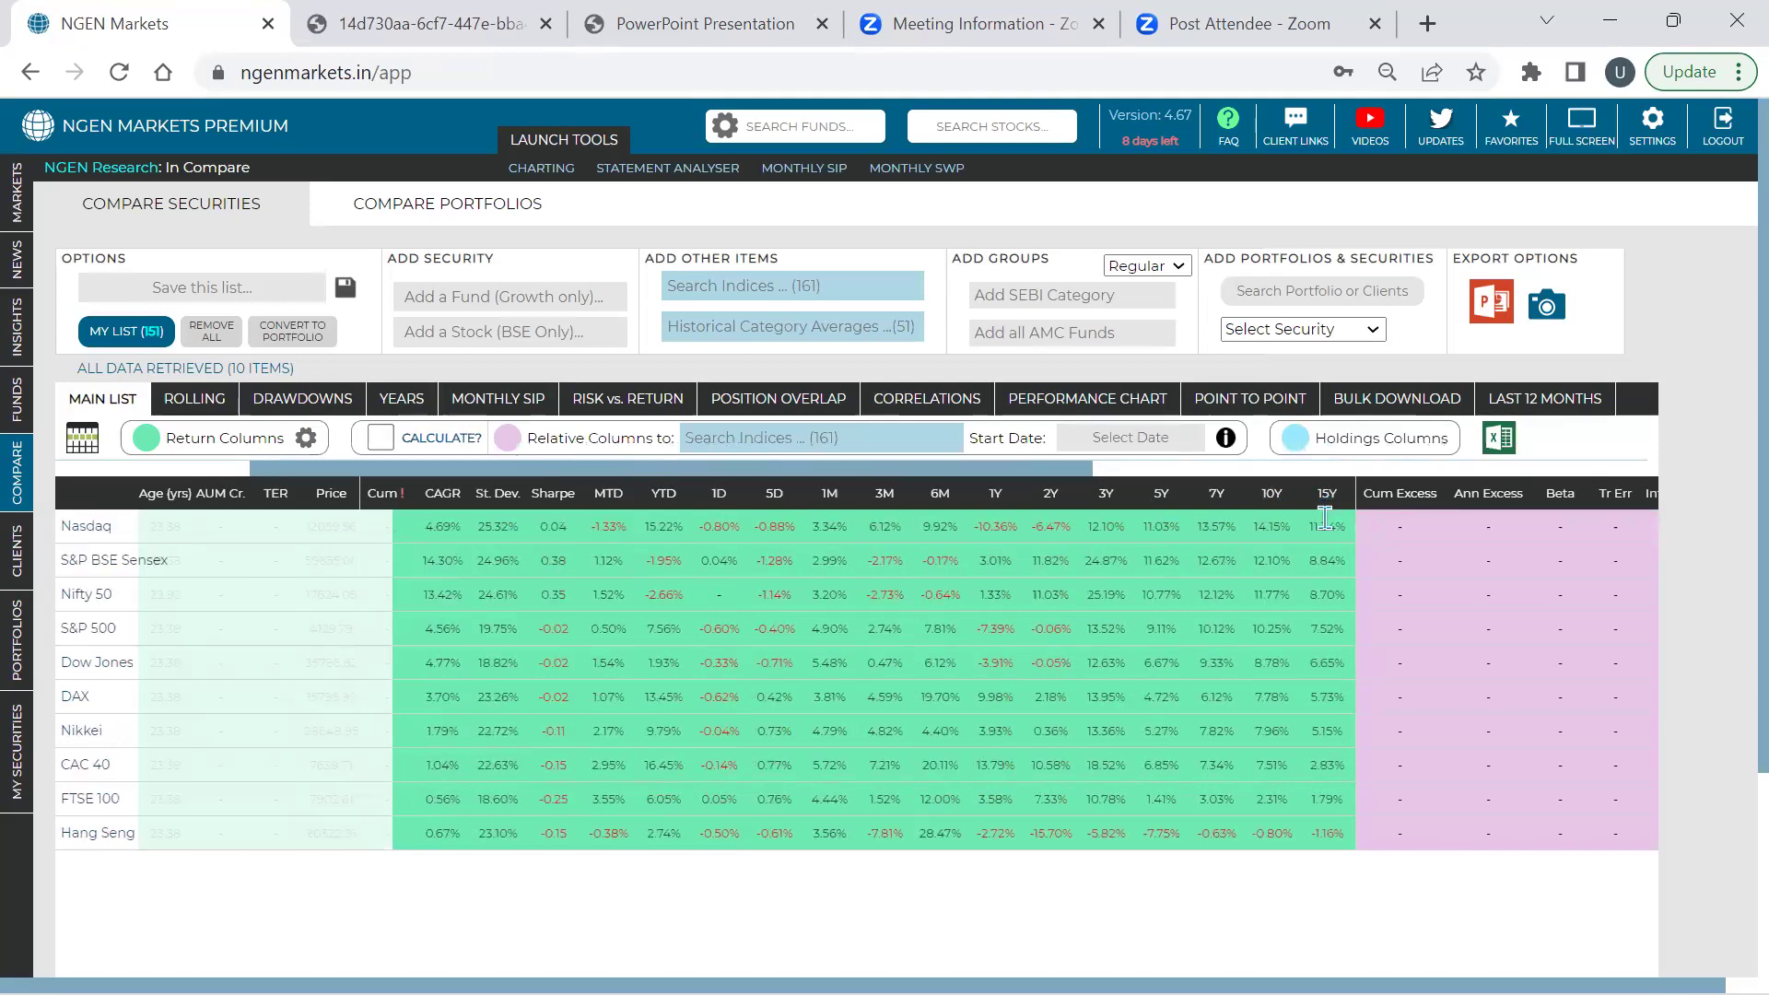
pyautogui.tripleClick(1327, 586)
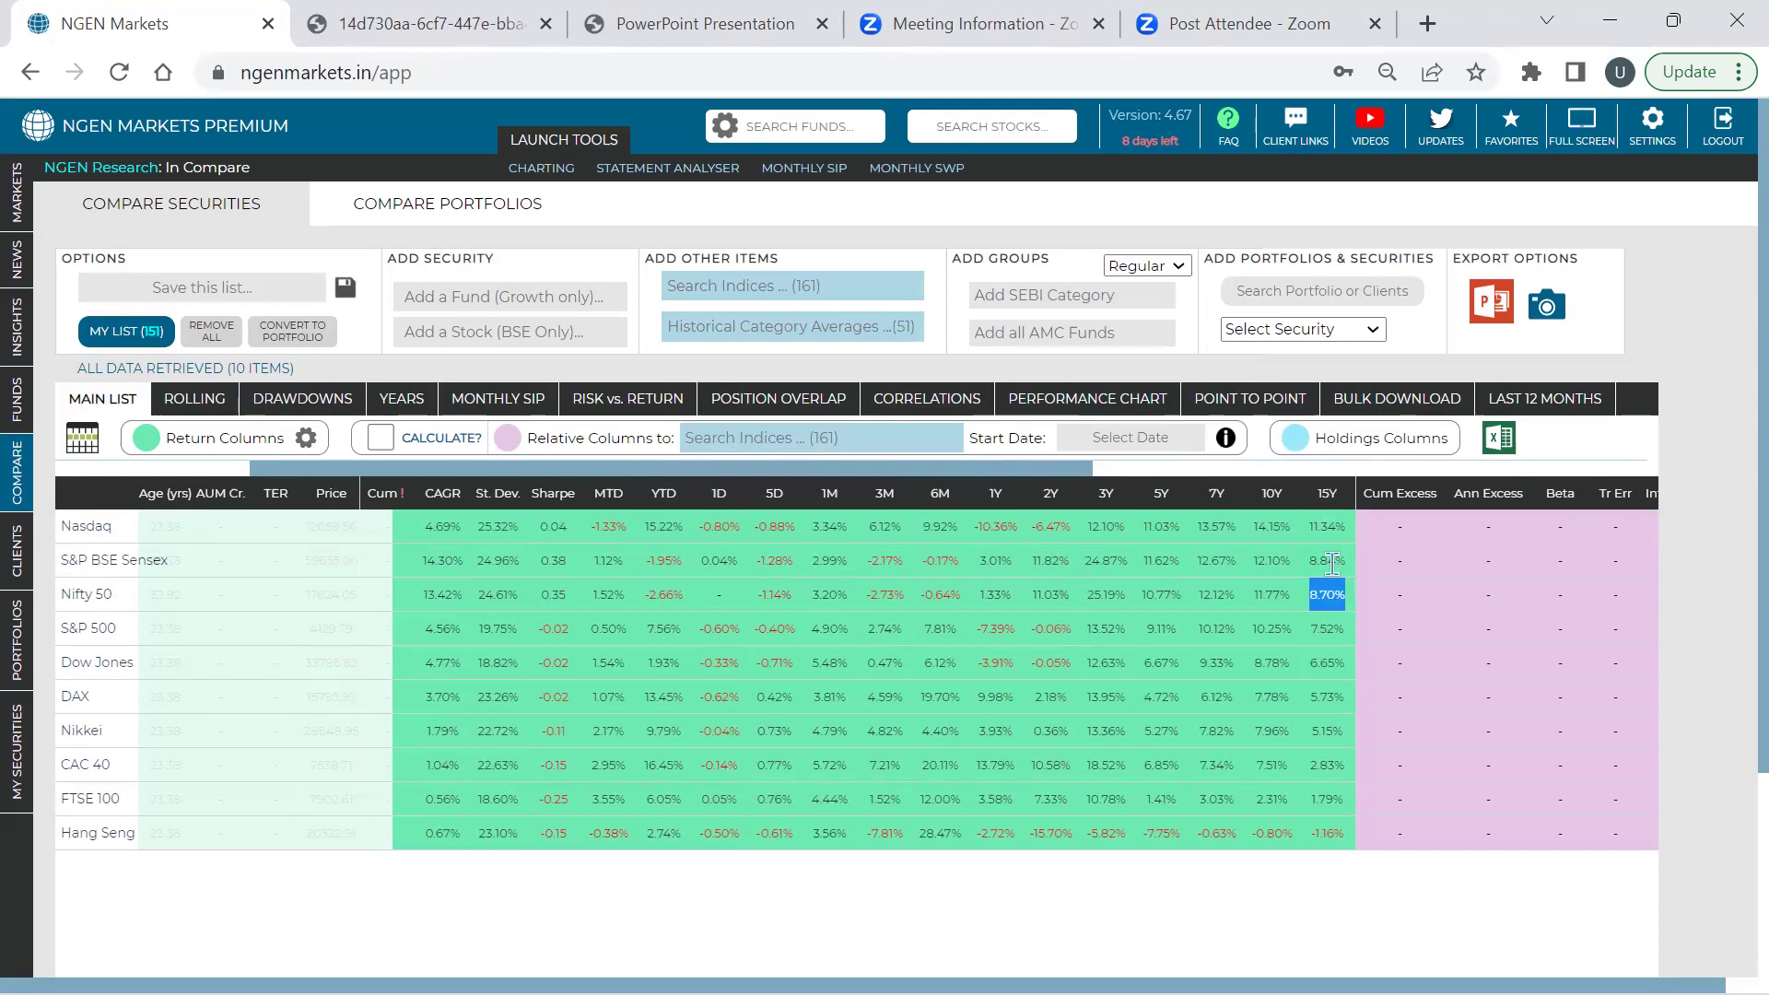
pyautogui.tripleClick(1328, 629)
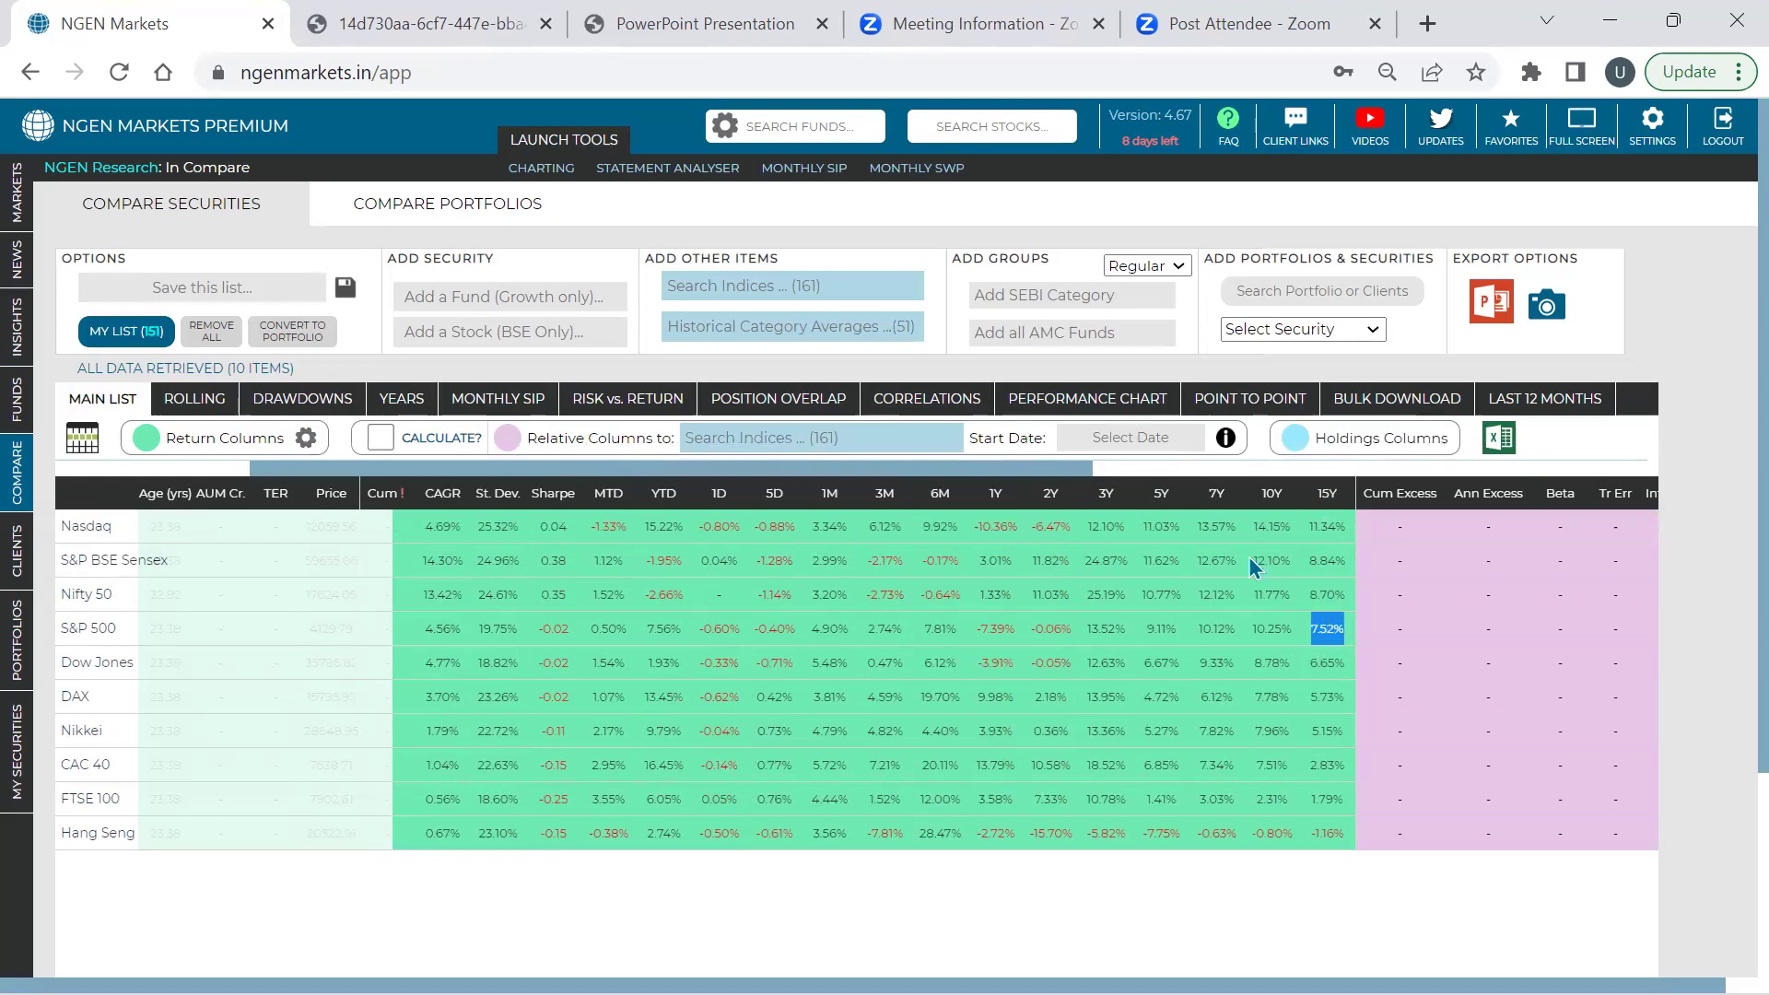
# Export the comparison to Excel and review the exported return columns through 15Y in a maximized window
pyautogui.moveTo(874, 470); pyautogui.dragTo(814, 473)
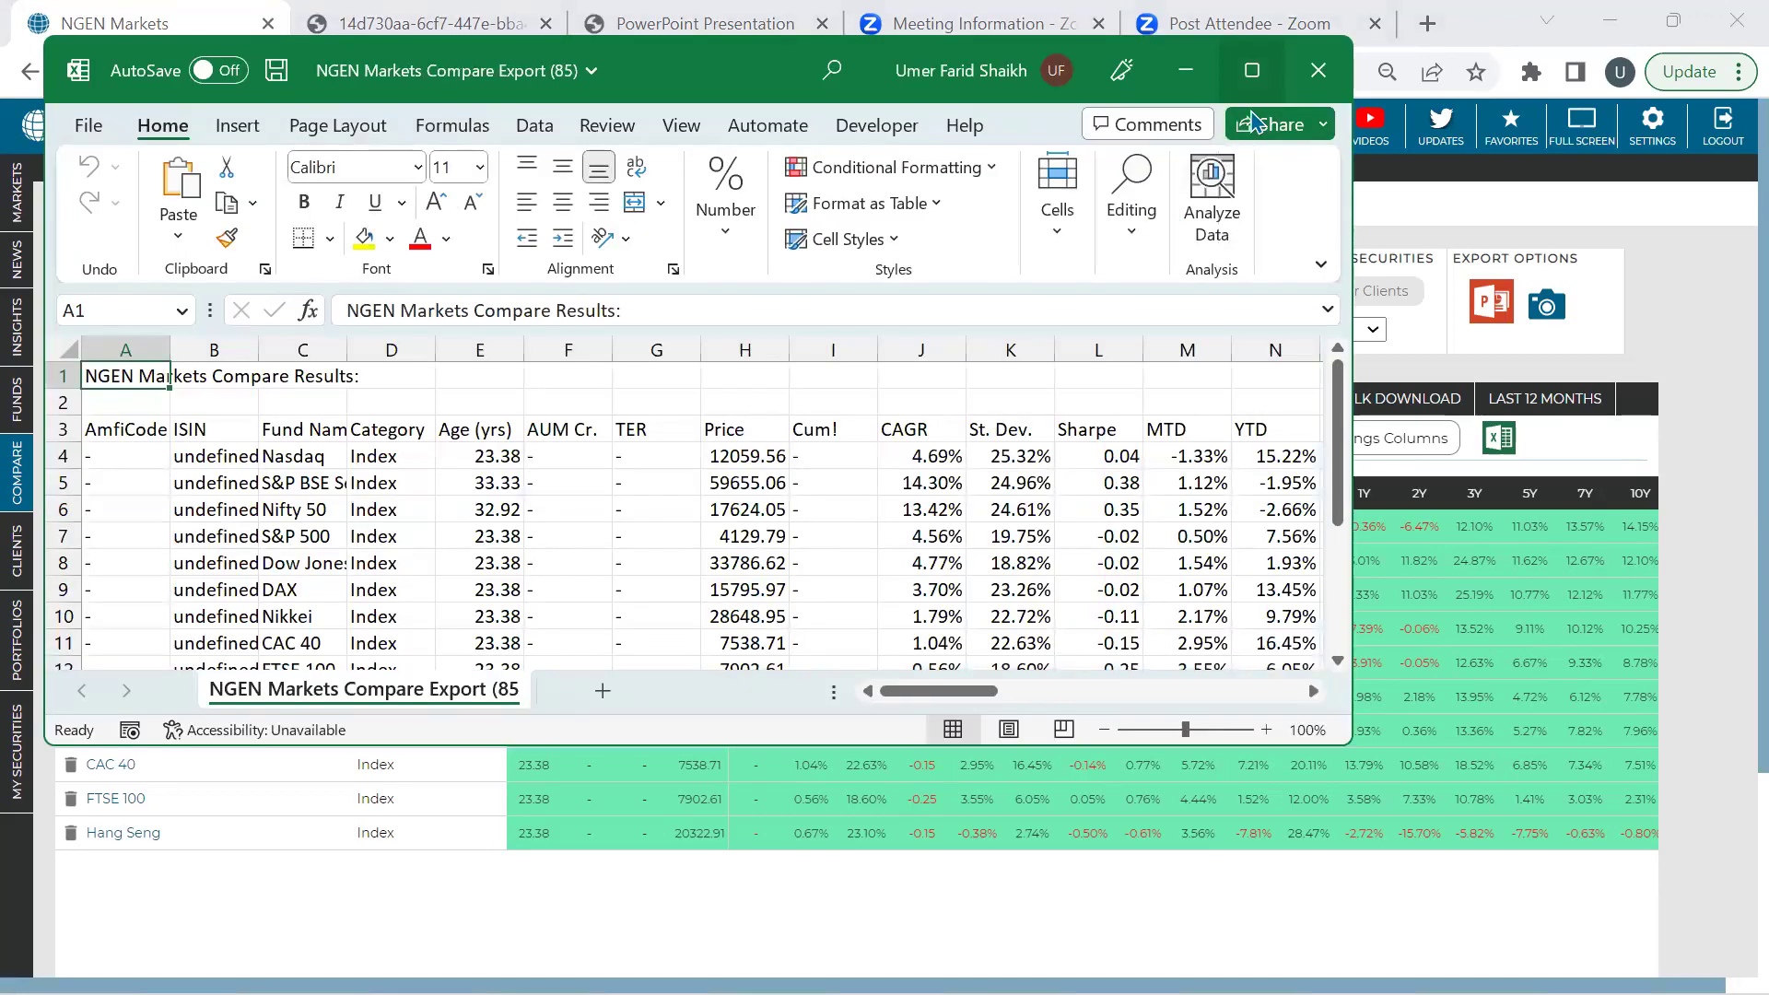
pyautogui.click(1252, 70)
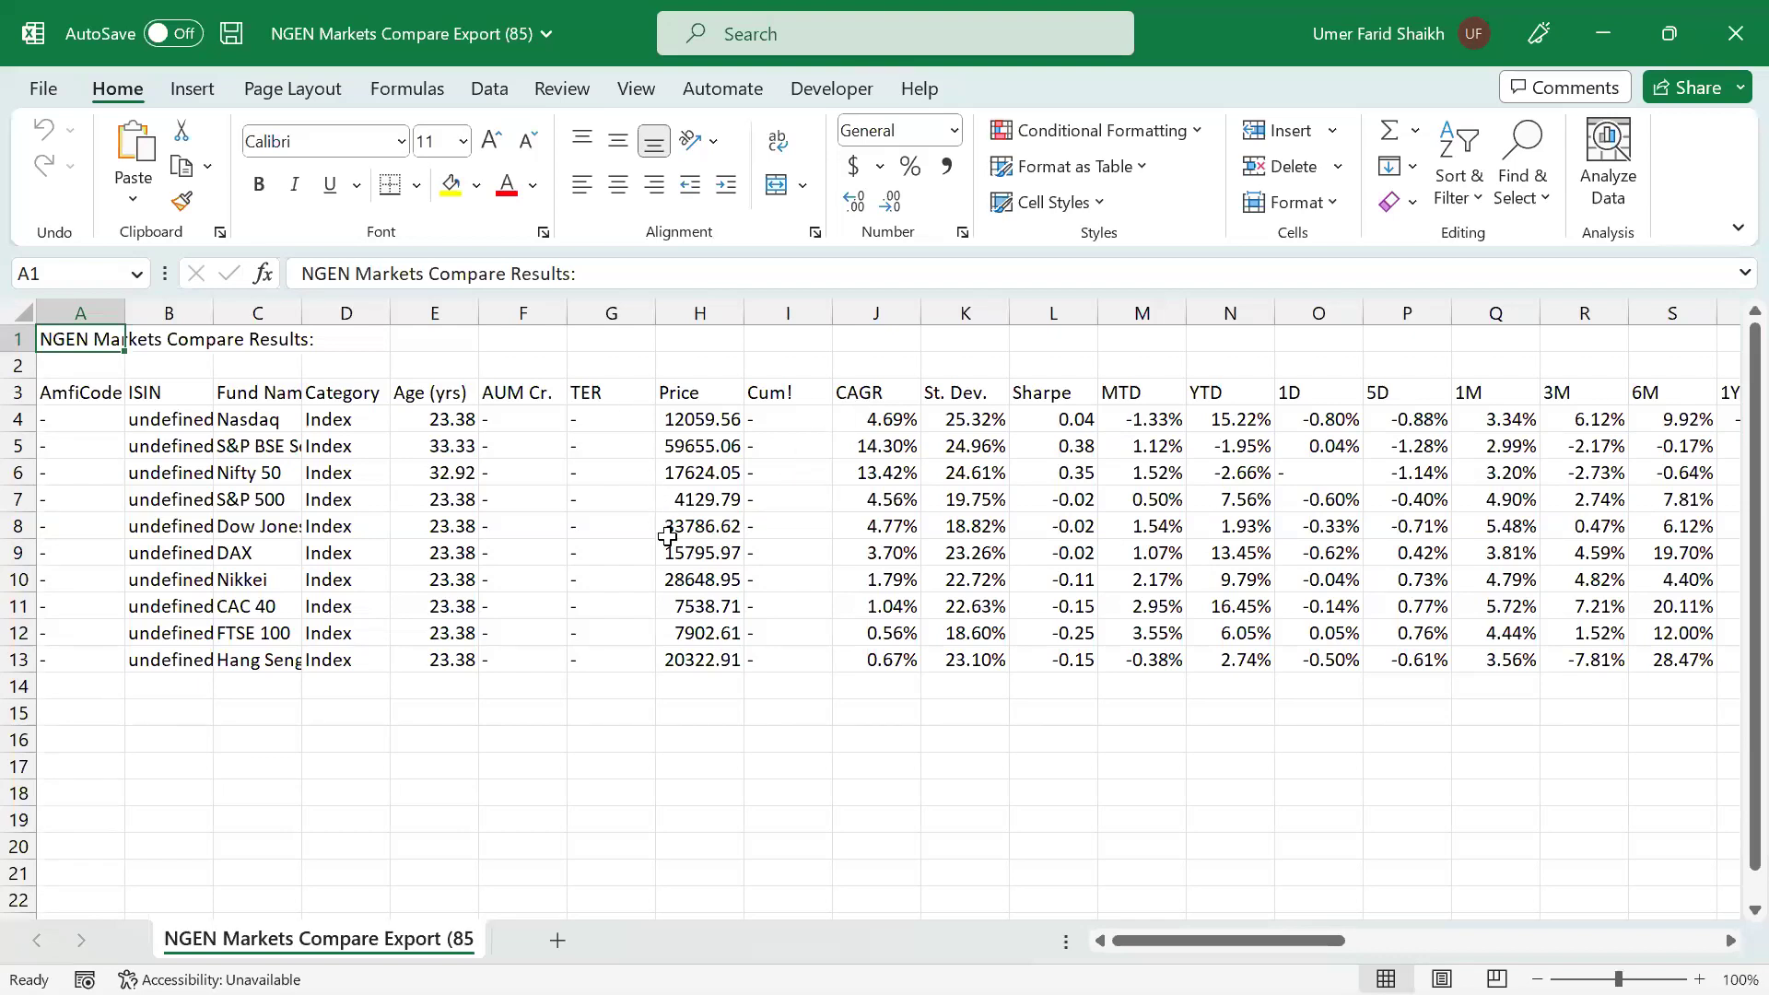
pyautogui.moveTo(1115, 938); pyautogui.dragTo(1191, 938)
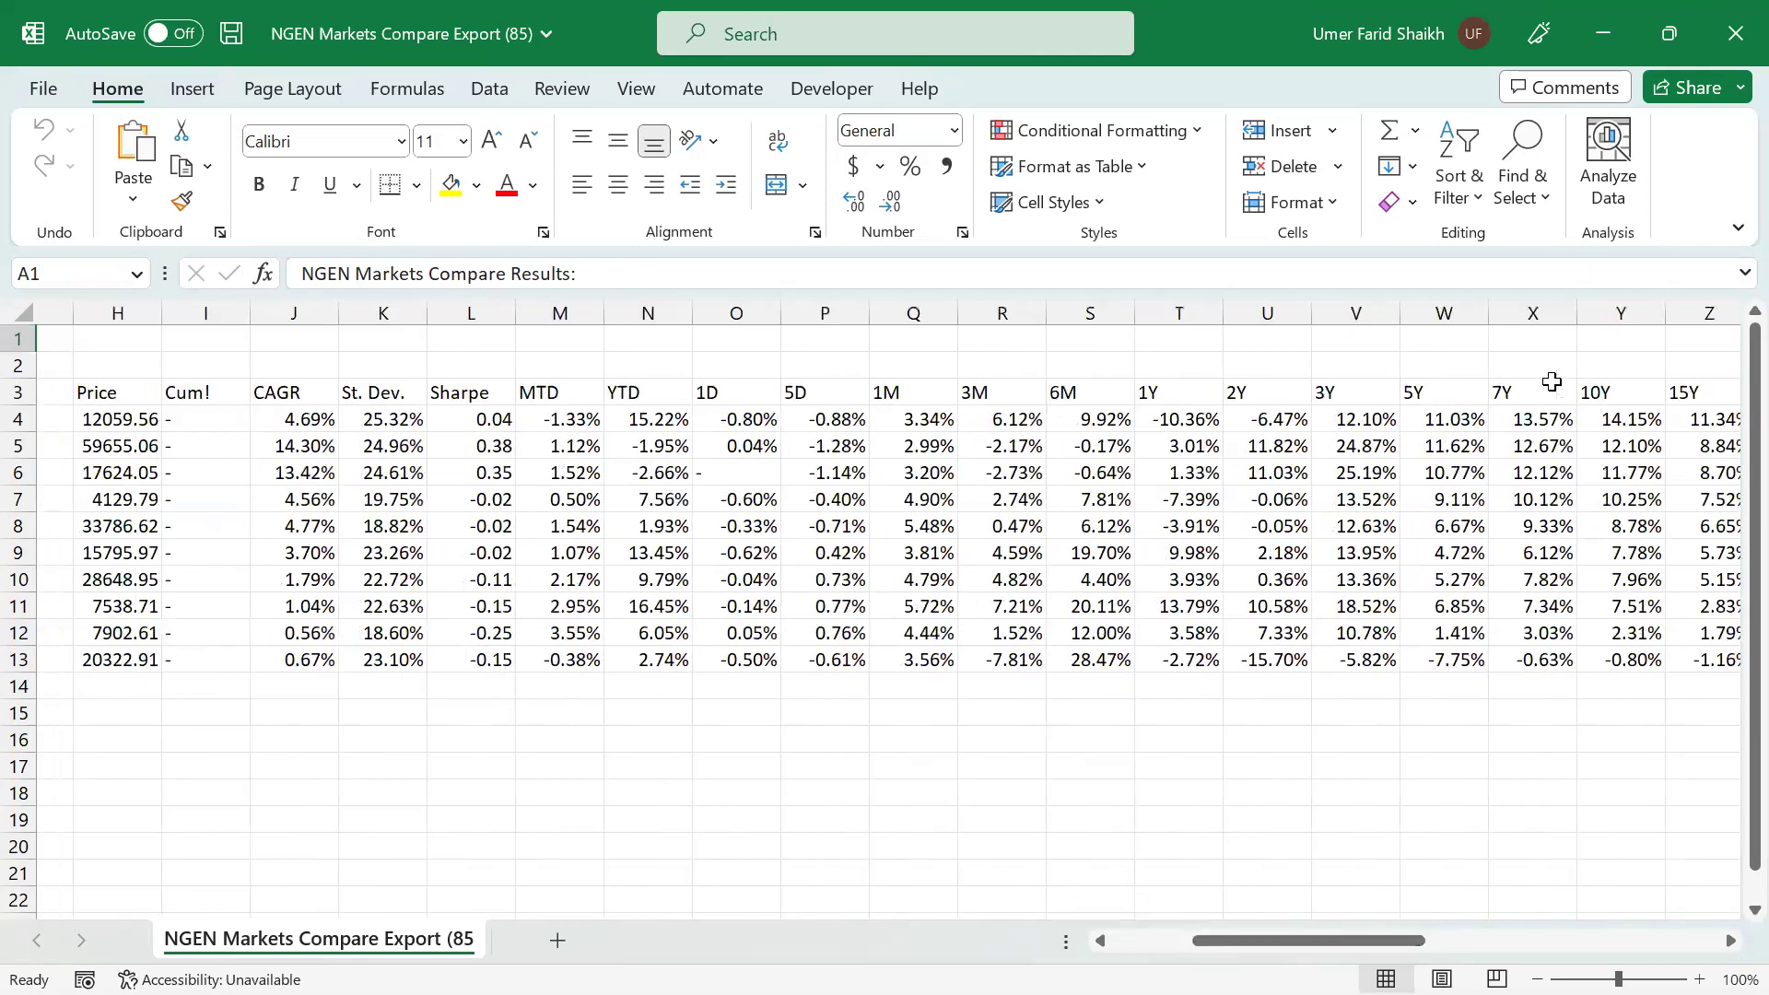
# Switch back to NGEN Markets and look across the comparison's return columns, returning to the index names
pyautogui.hotkey('alt', 'Tab')
pyautogui.moveTo(843, 468); pyautogui.dragTo(1579, 489)
pyautogui.moveTo(1430, 502); pyautogui.dragTo(901, 508)
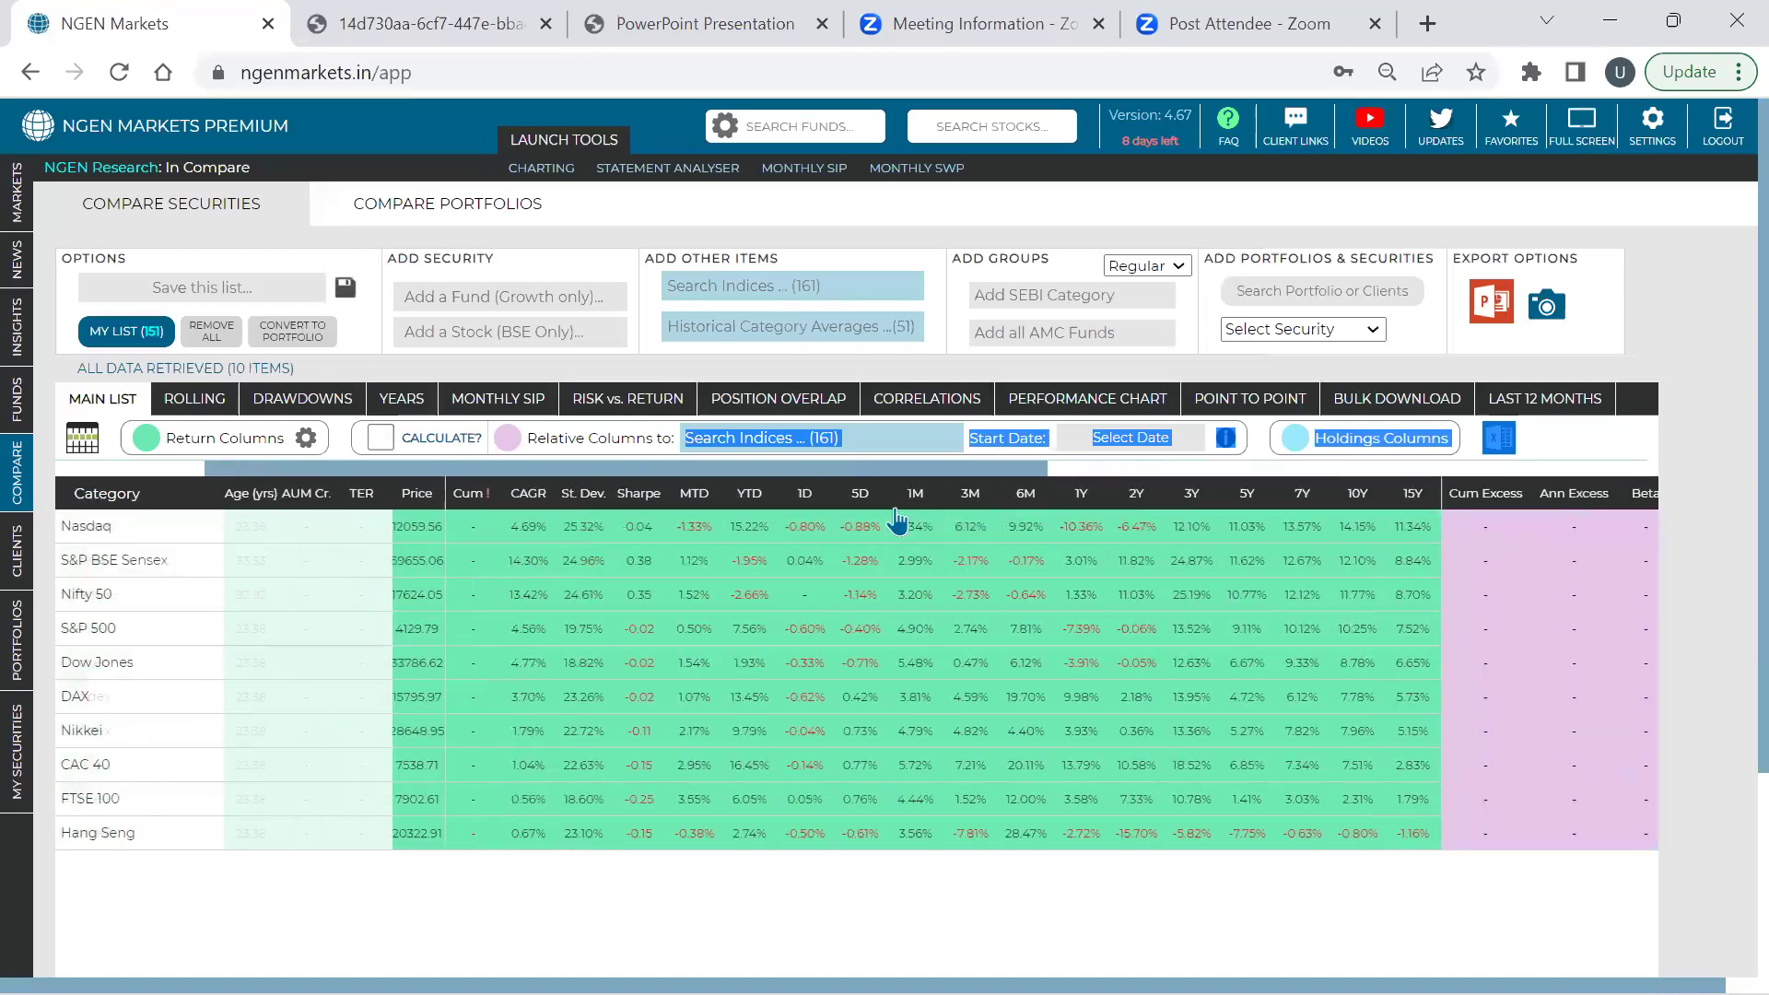
pyautogui.click(838, 735)
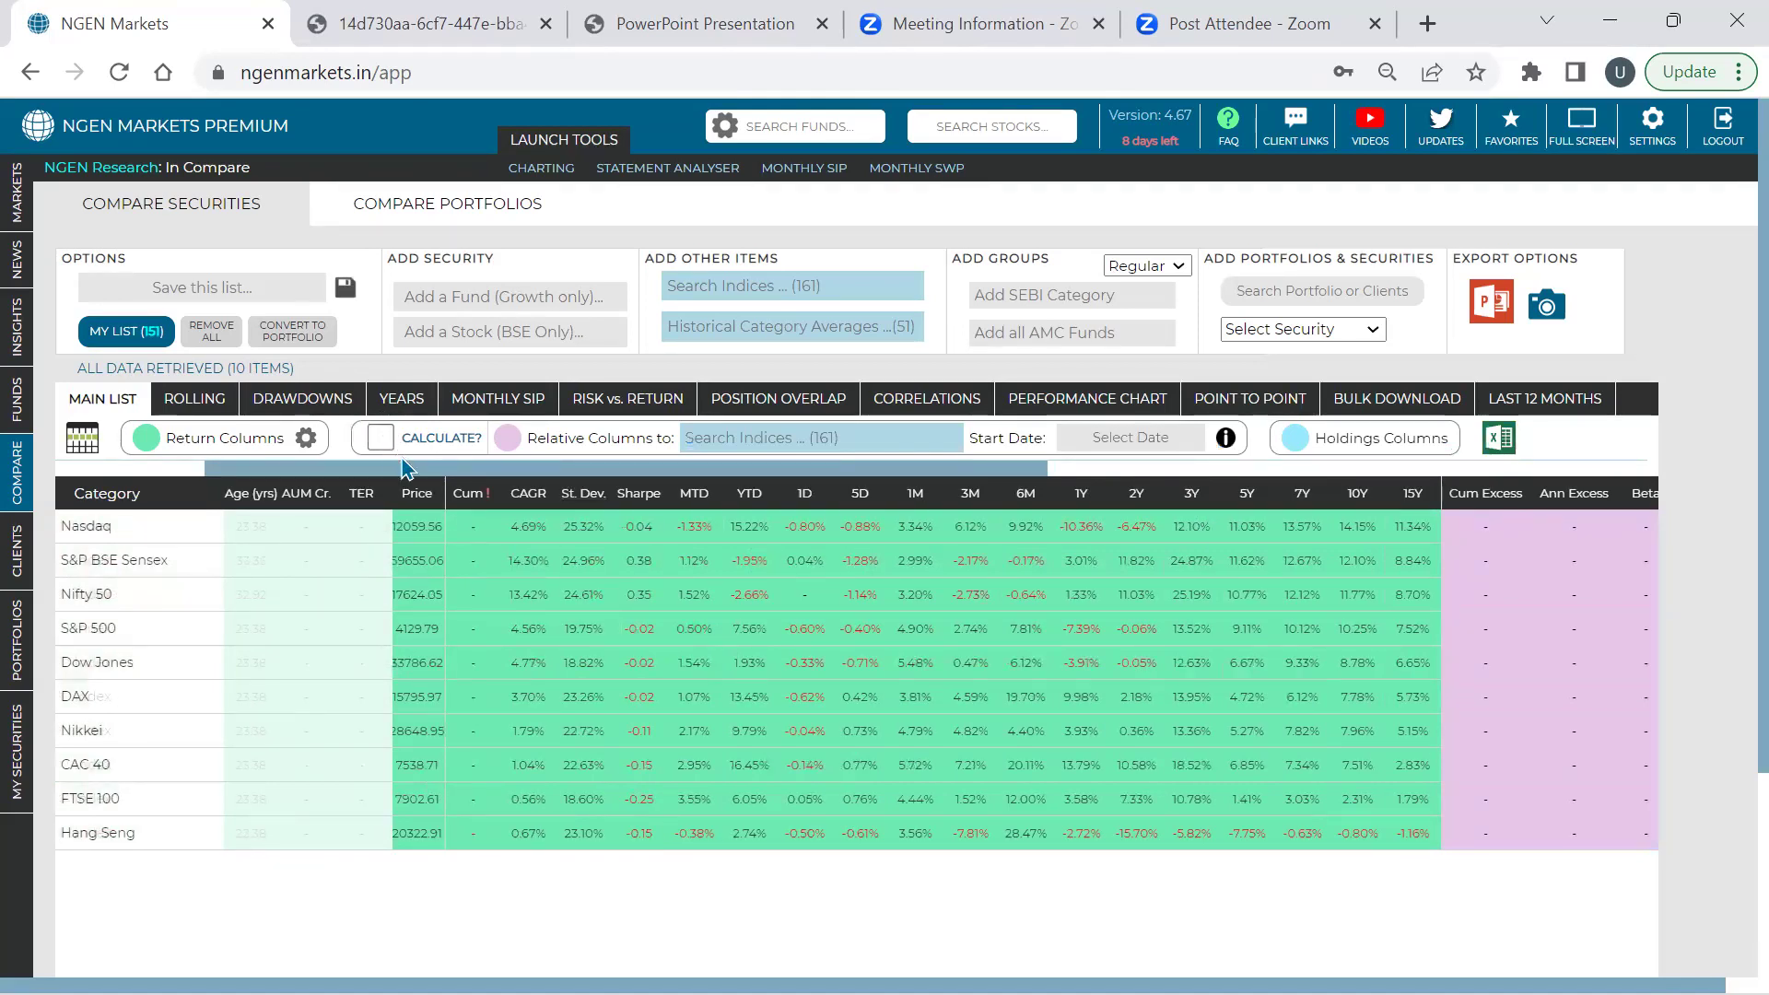
pyautogui.hscroll(-3, 256, 493)
pyautogui.hscroll(-2, 231, 491)
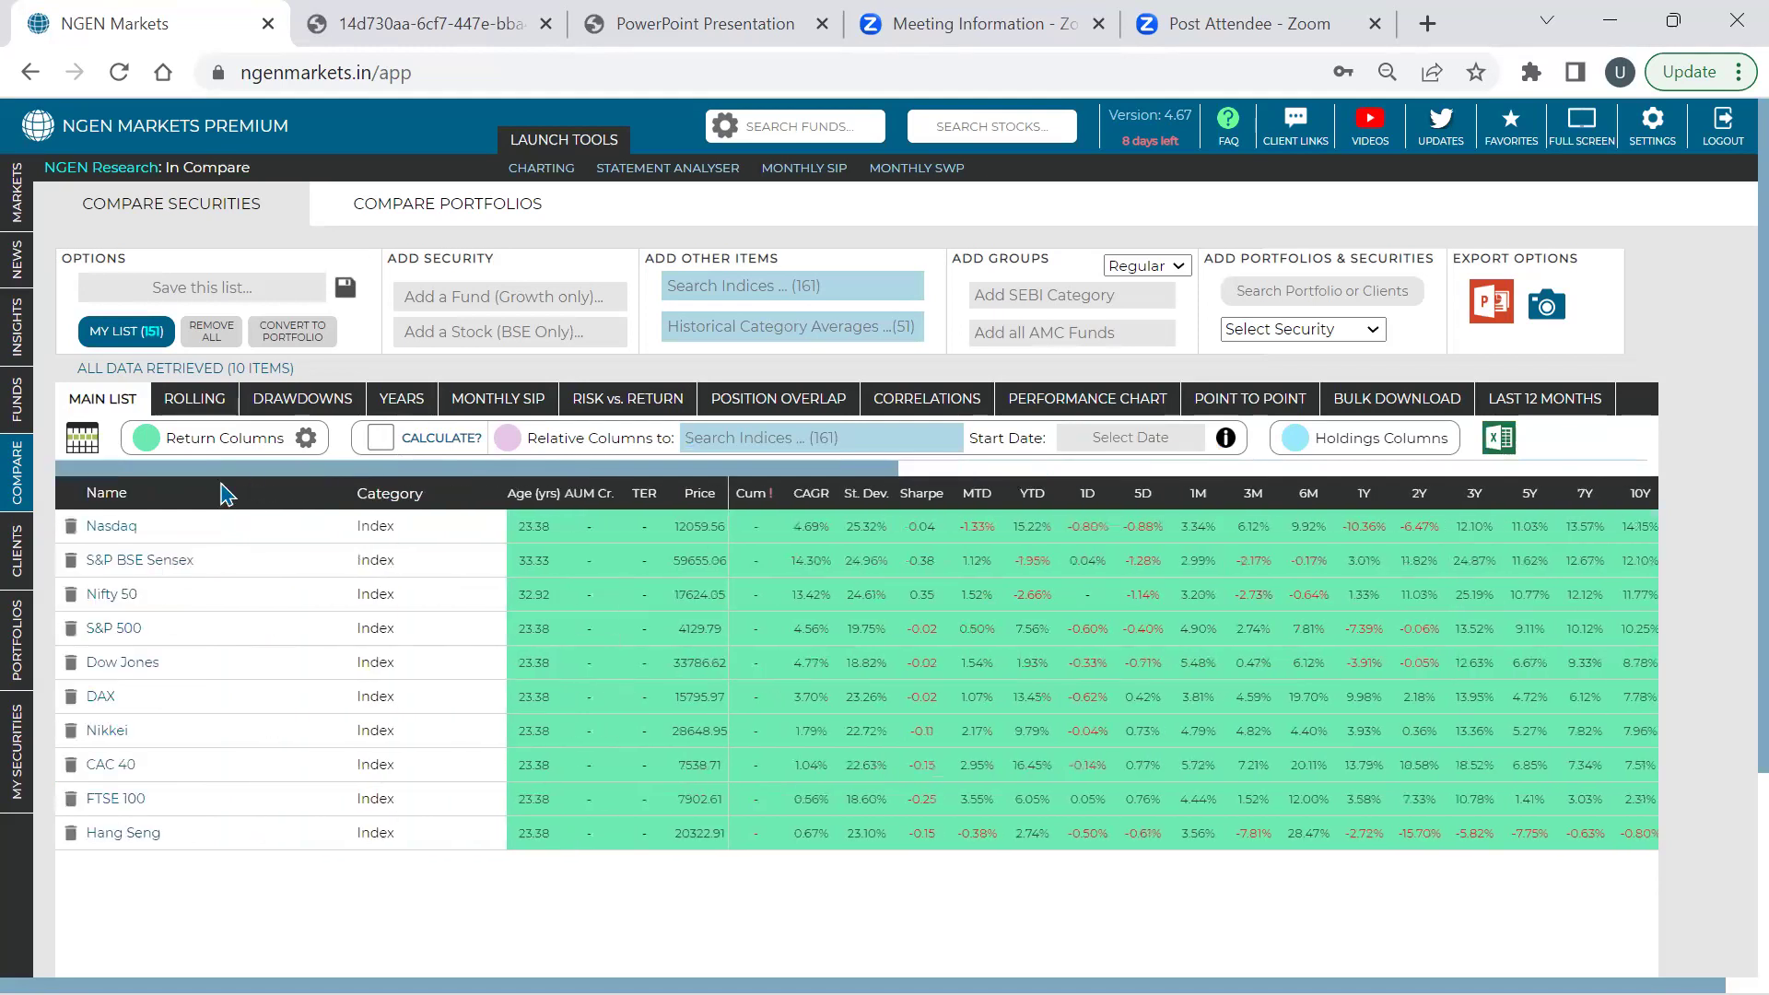
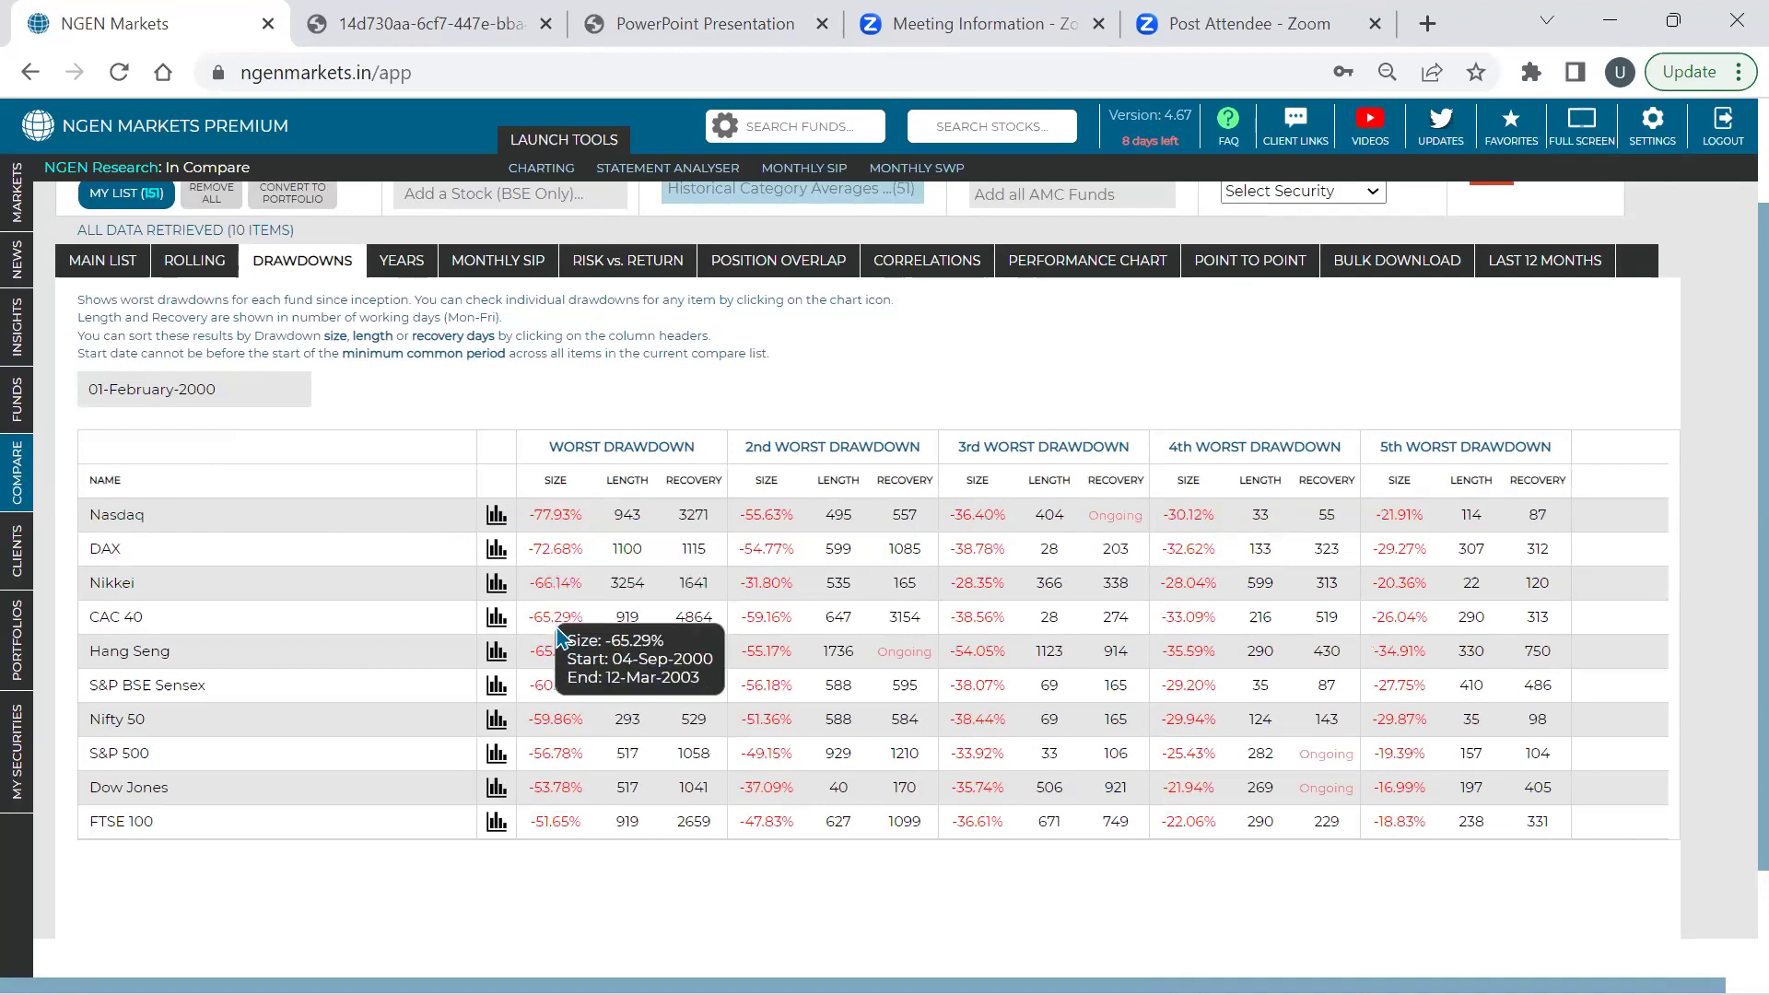
# Set the drawdowns' start date to 02-February-2006 and check the worst-drawdown dates of the listed indices
pyautogui.click(243, 389)
pyautogui.click(245, 431)
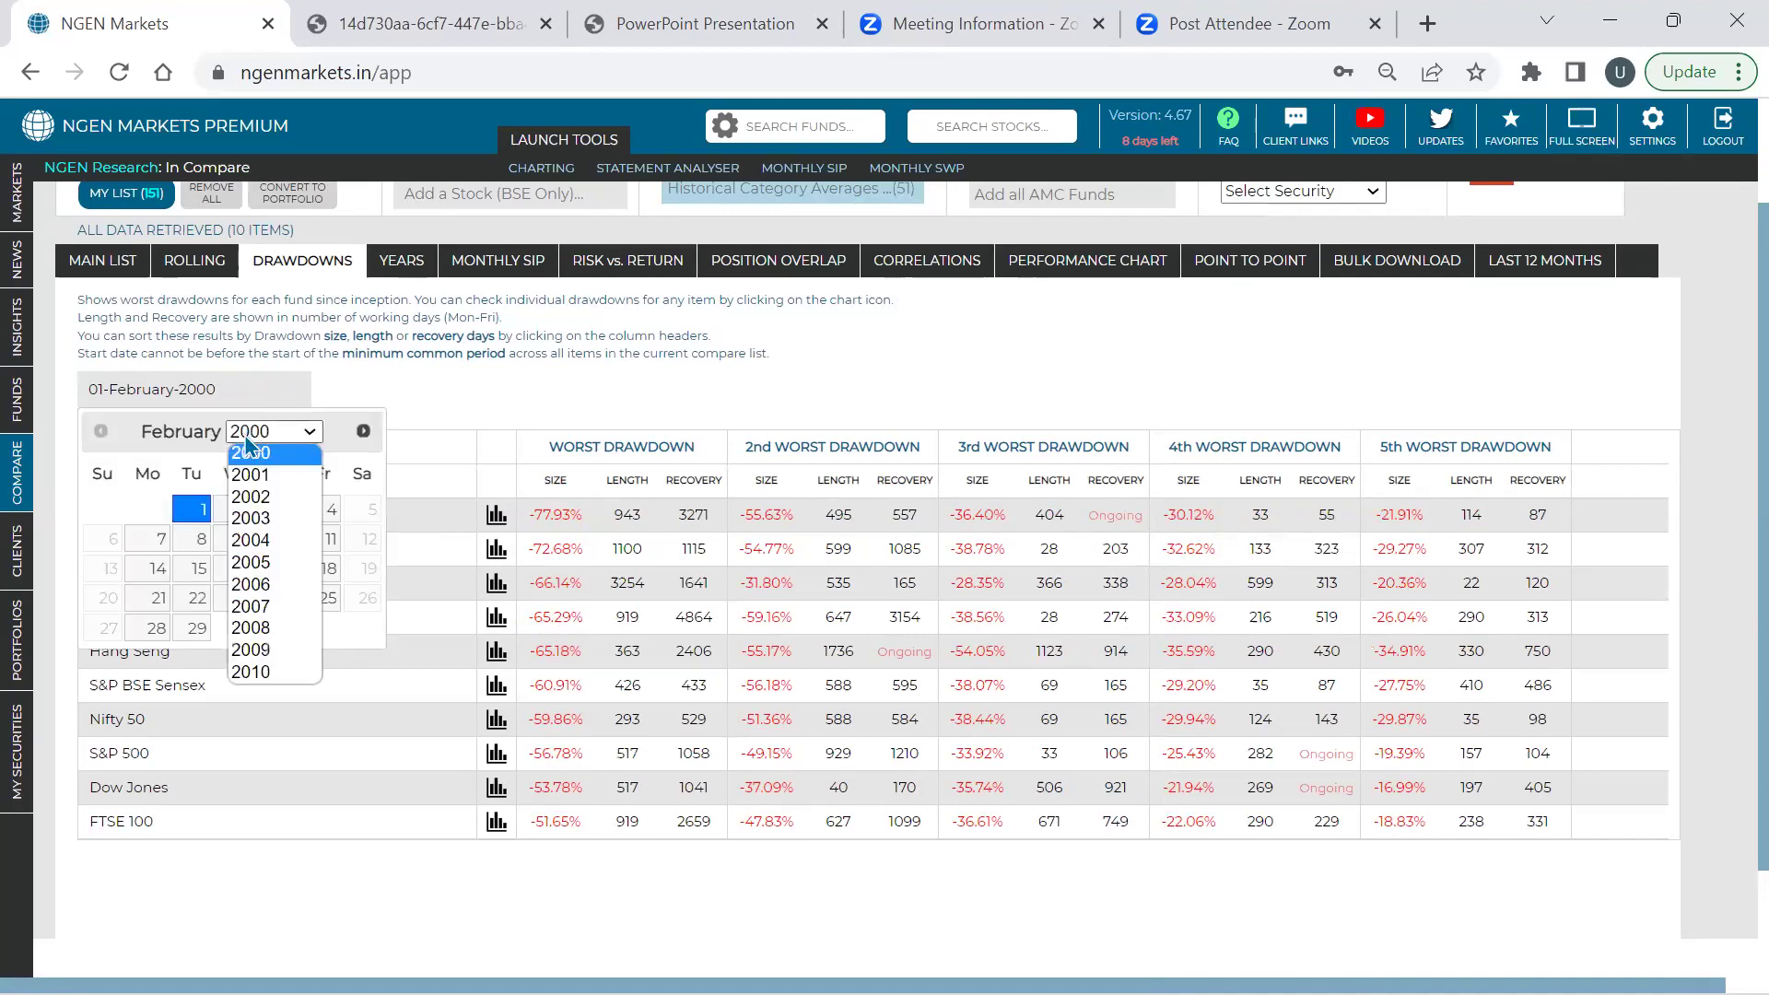
pyautogui.click(256, 586)
pyautogui.click(276, 509)
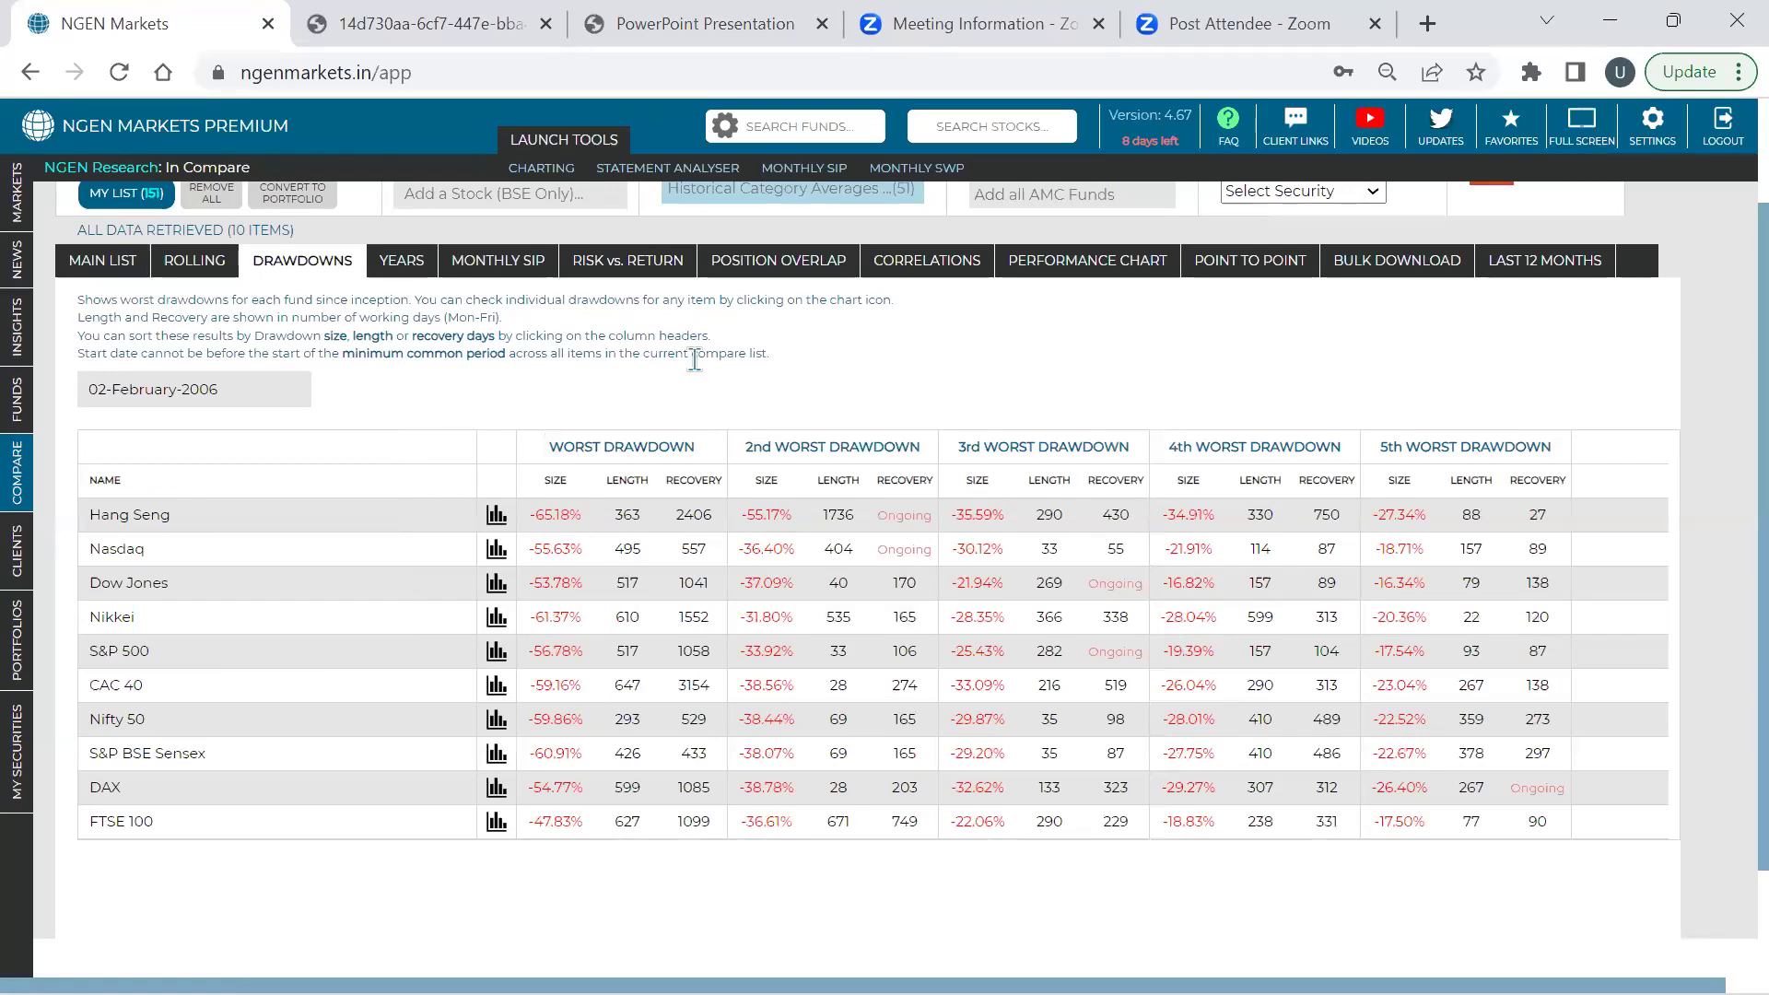
pyautogui.moveTo(543, 513)
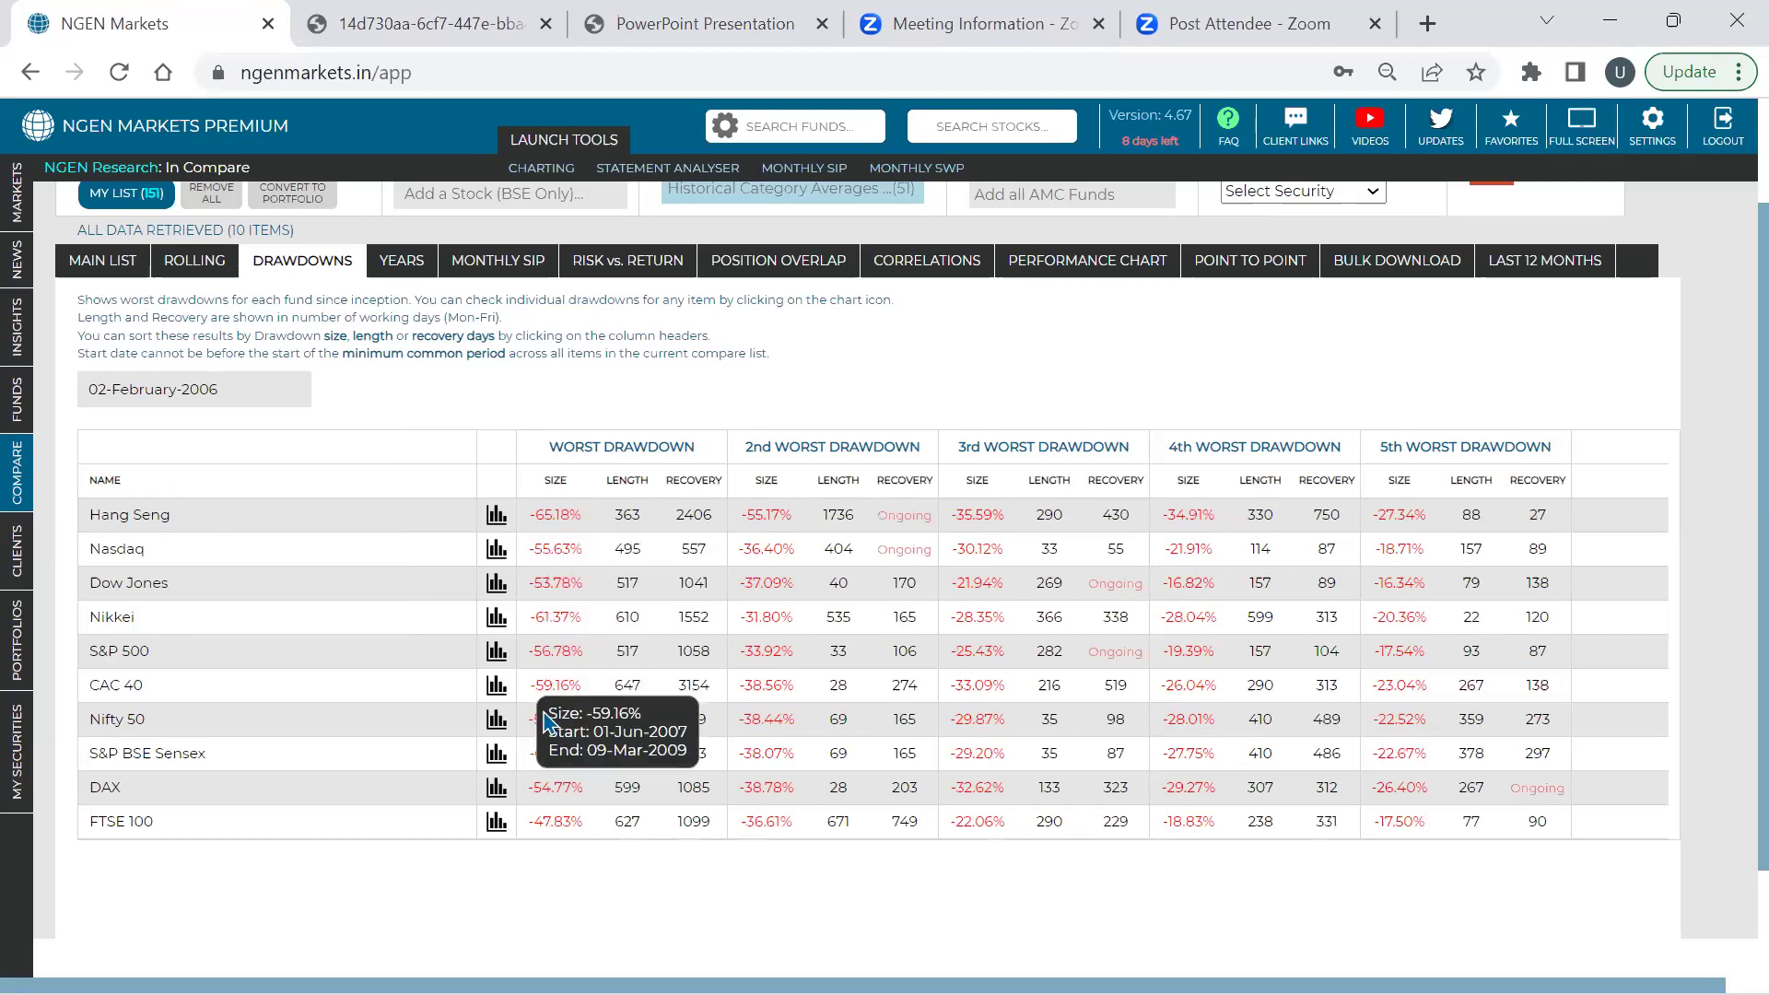
pyautogui.moveTo(551, 749)
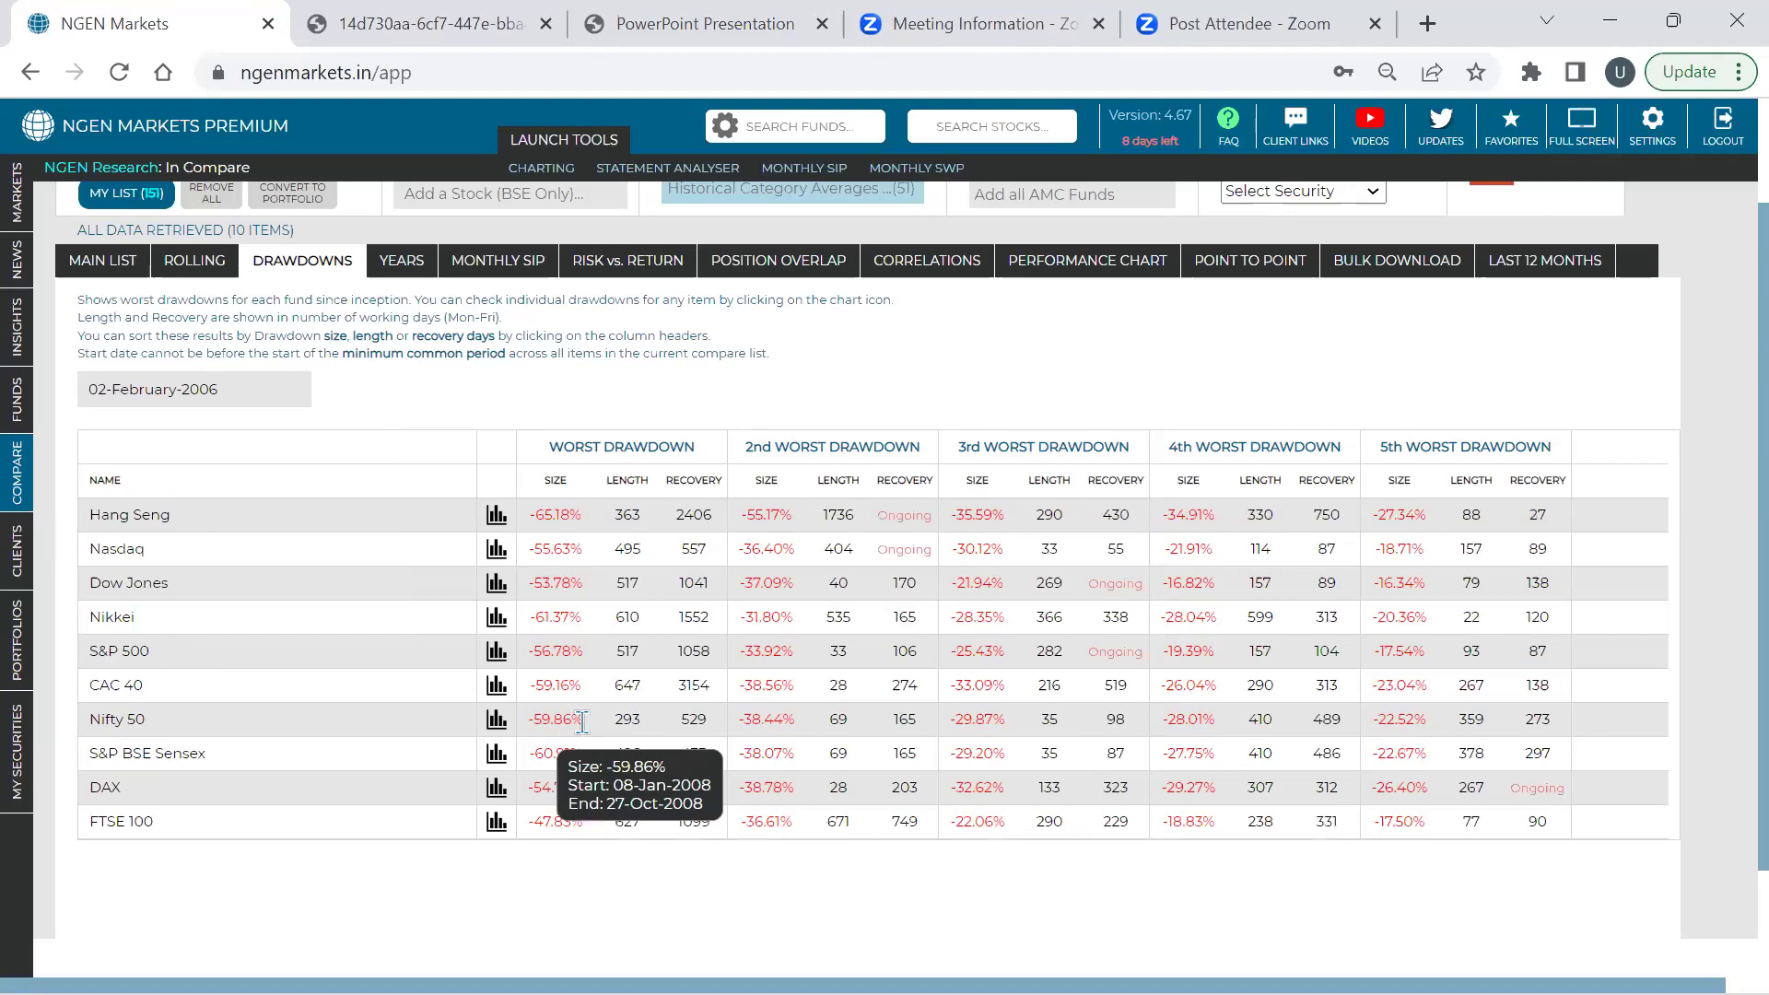
pyautogui.moveTo(571, 777)
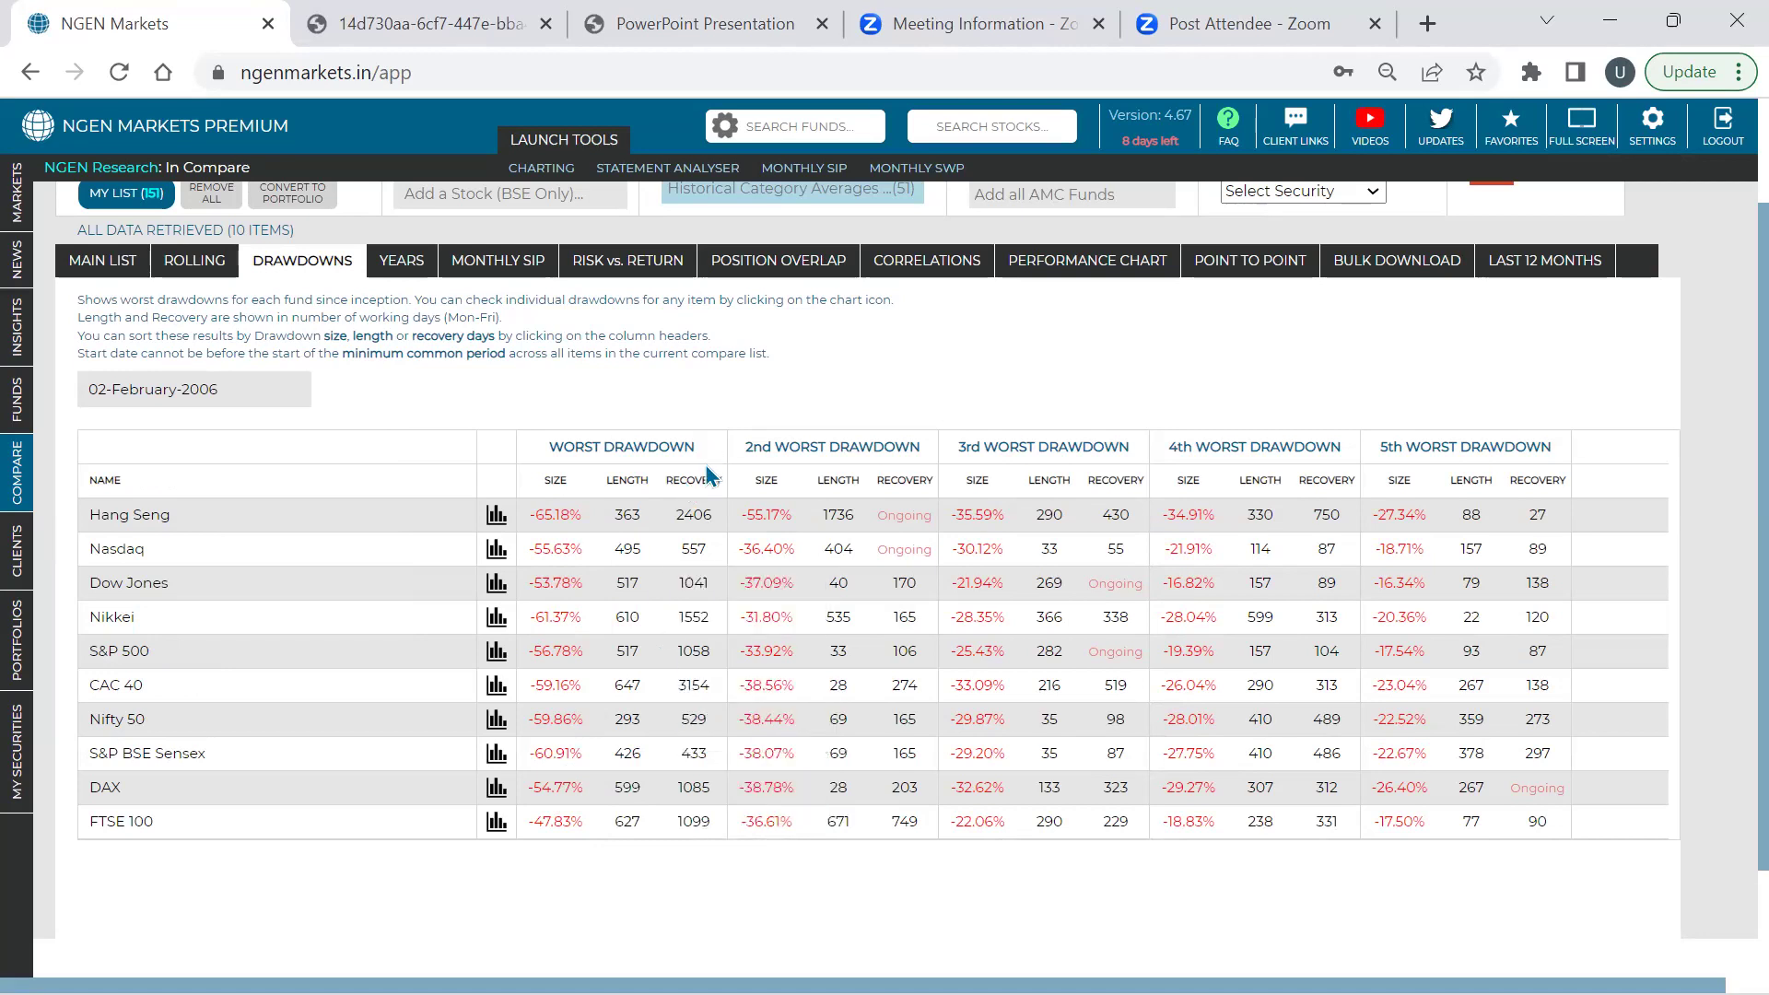
# Sort the indices by worst-drawdown size, by length, and finally by recovery days with the shortest first
pyautogui.click(554, 482)
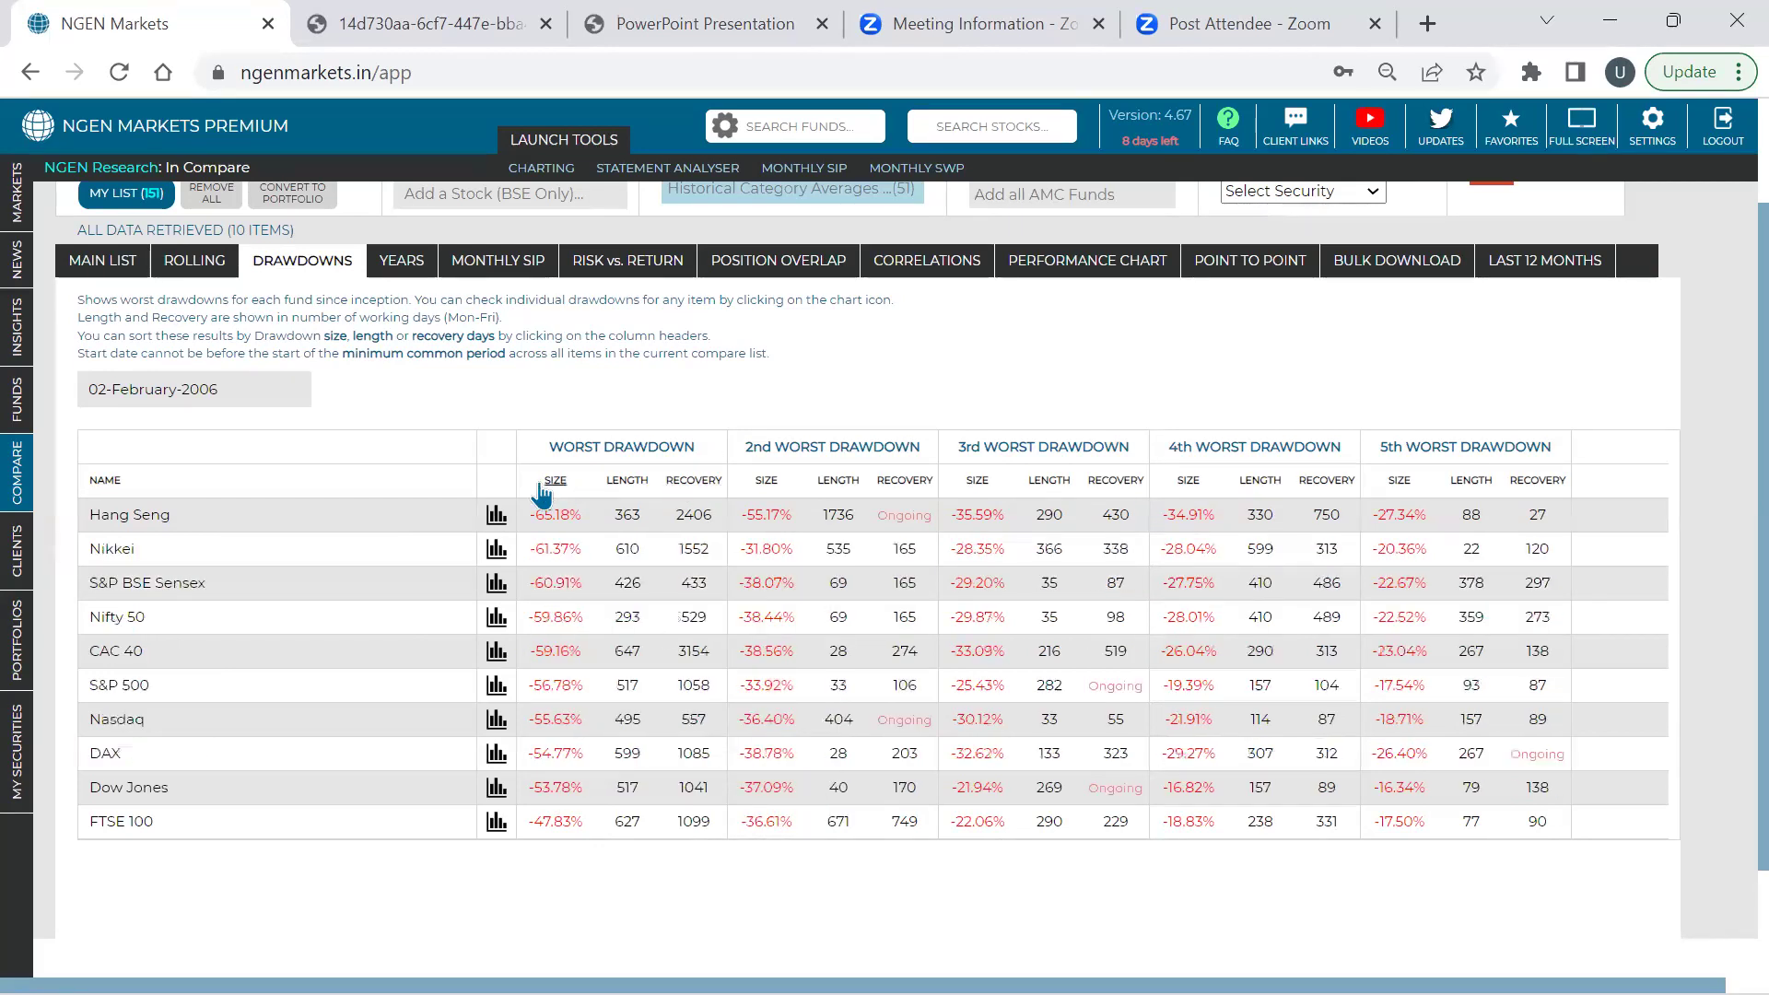
pyautogui.click(622, 489)
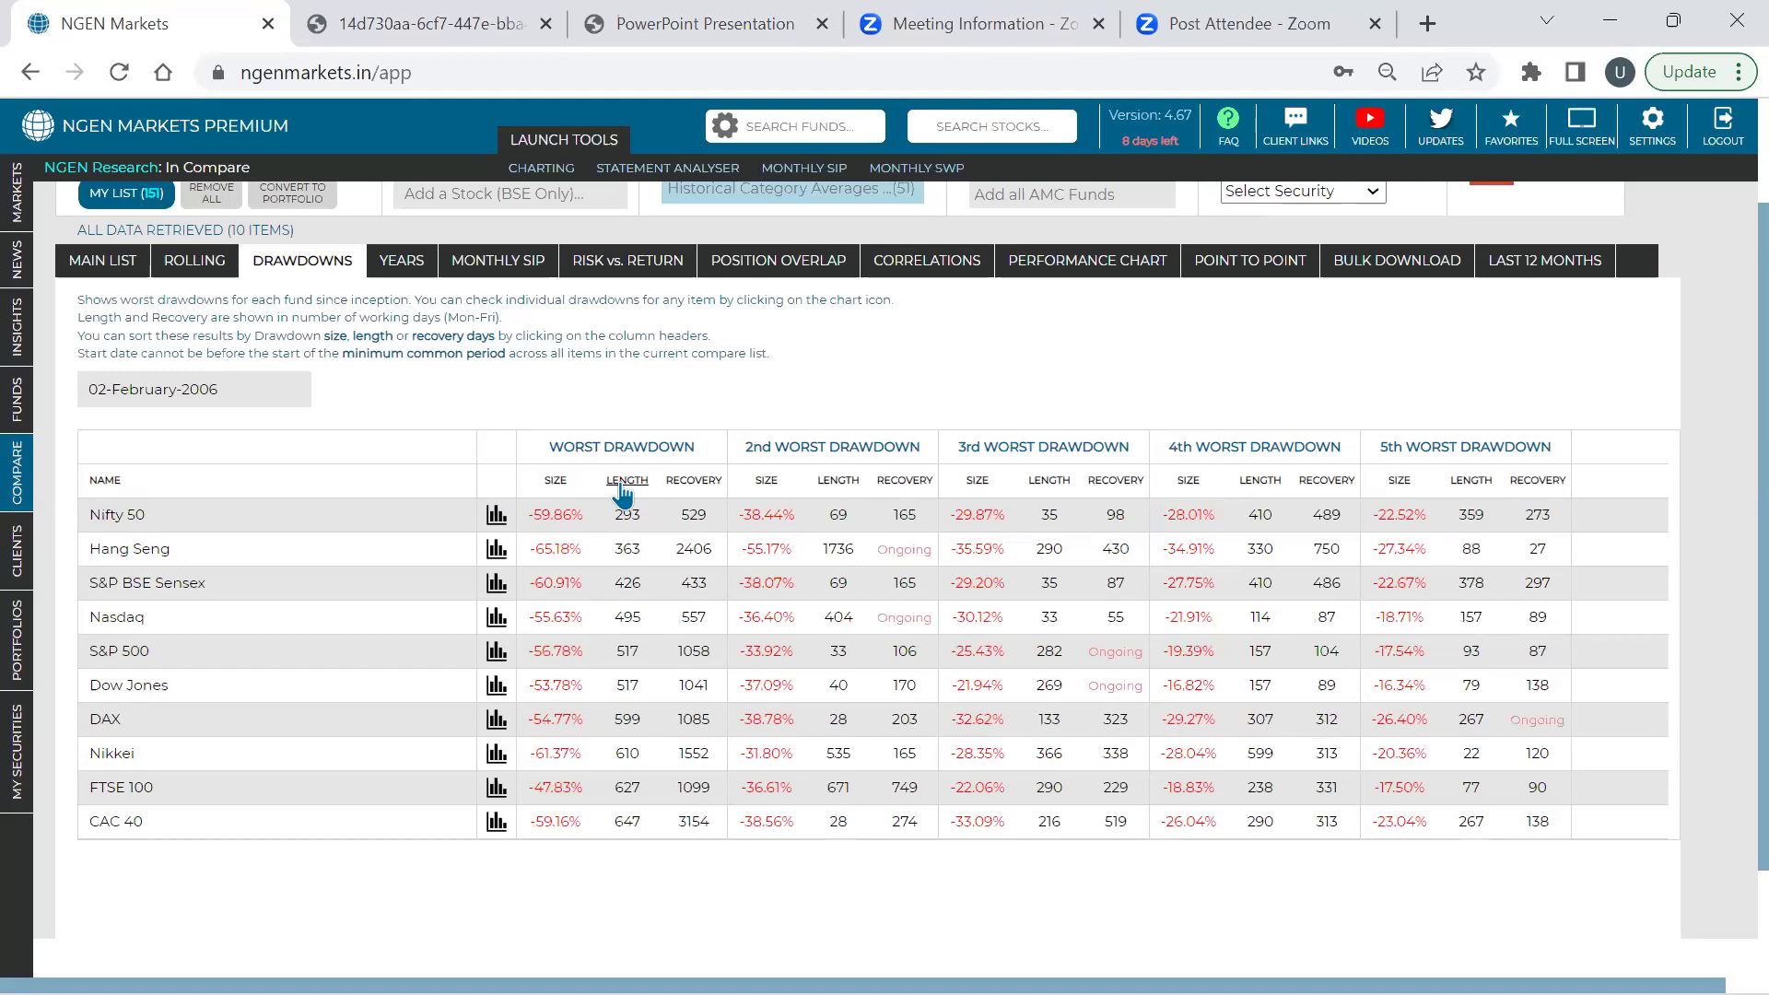
pyautogui.click(698, 486)
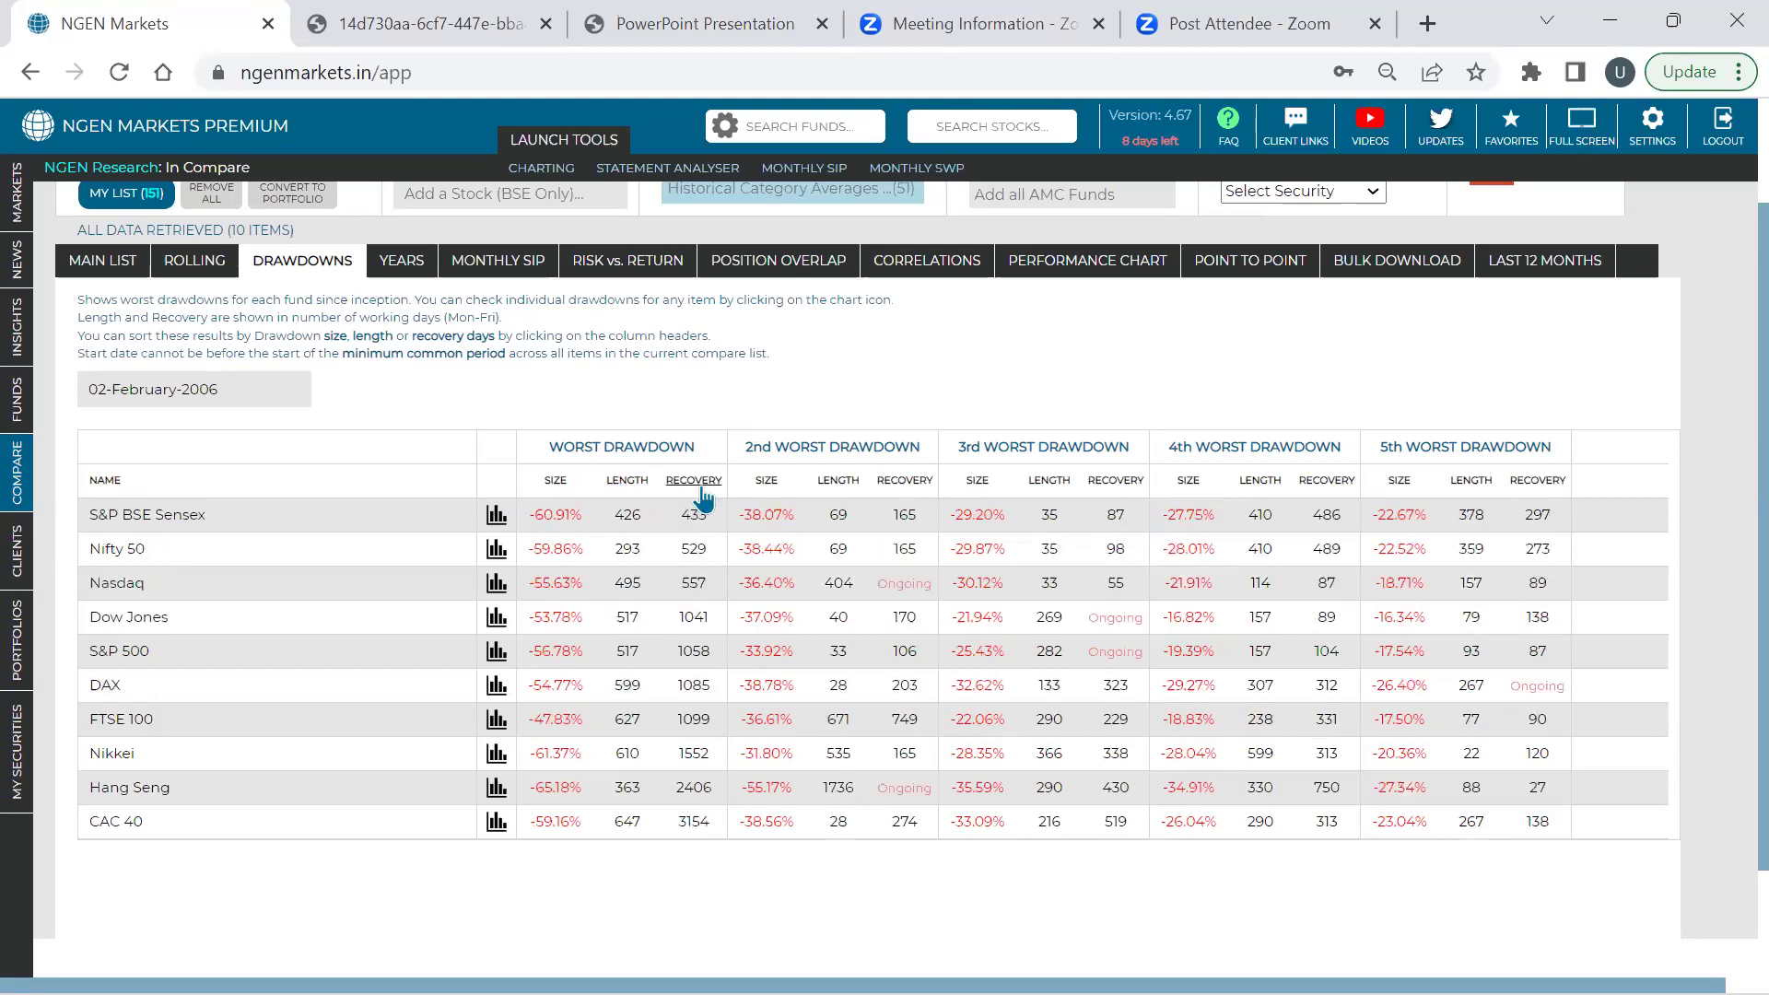
pyautogui.click(700, 488)
pyautogui.click(700, 488)
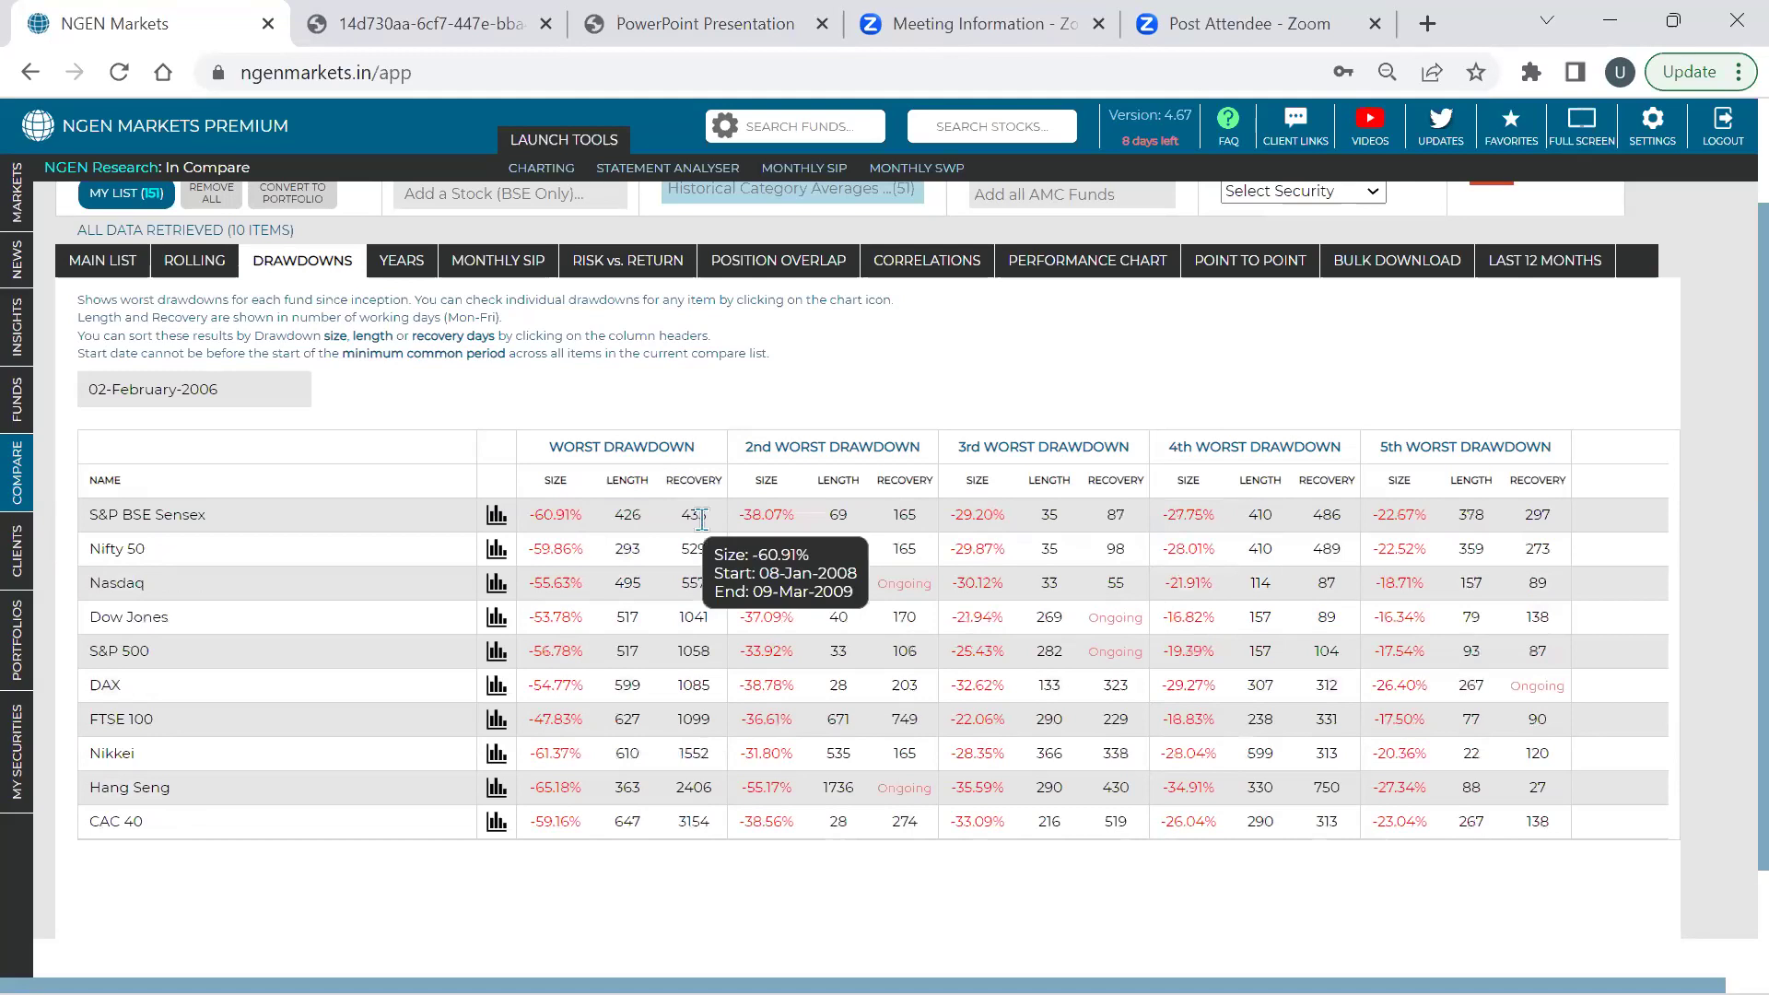
# Examine the worst-drawdown recovery days of S&P BSE Sensex and Nifty 50 and the second-worst drawdown dates of several indices
pyautogui.doubleClick(702, 520)
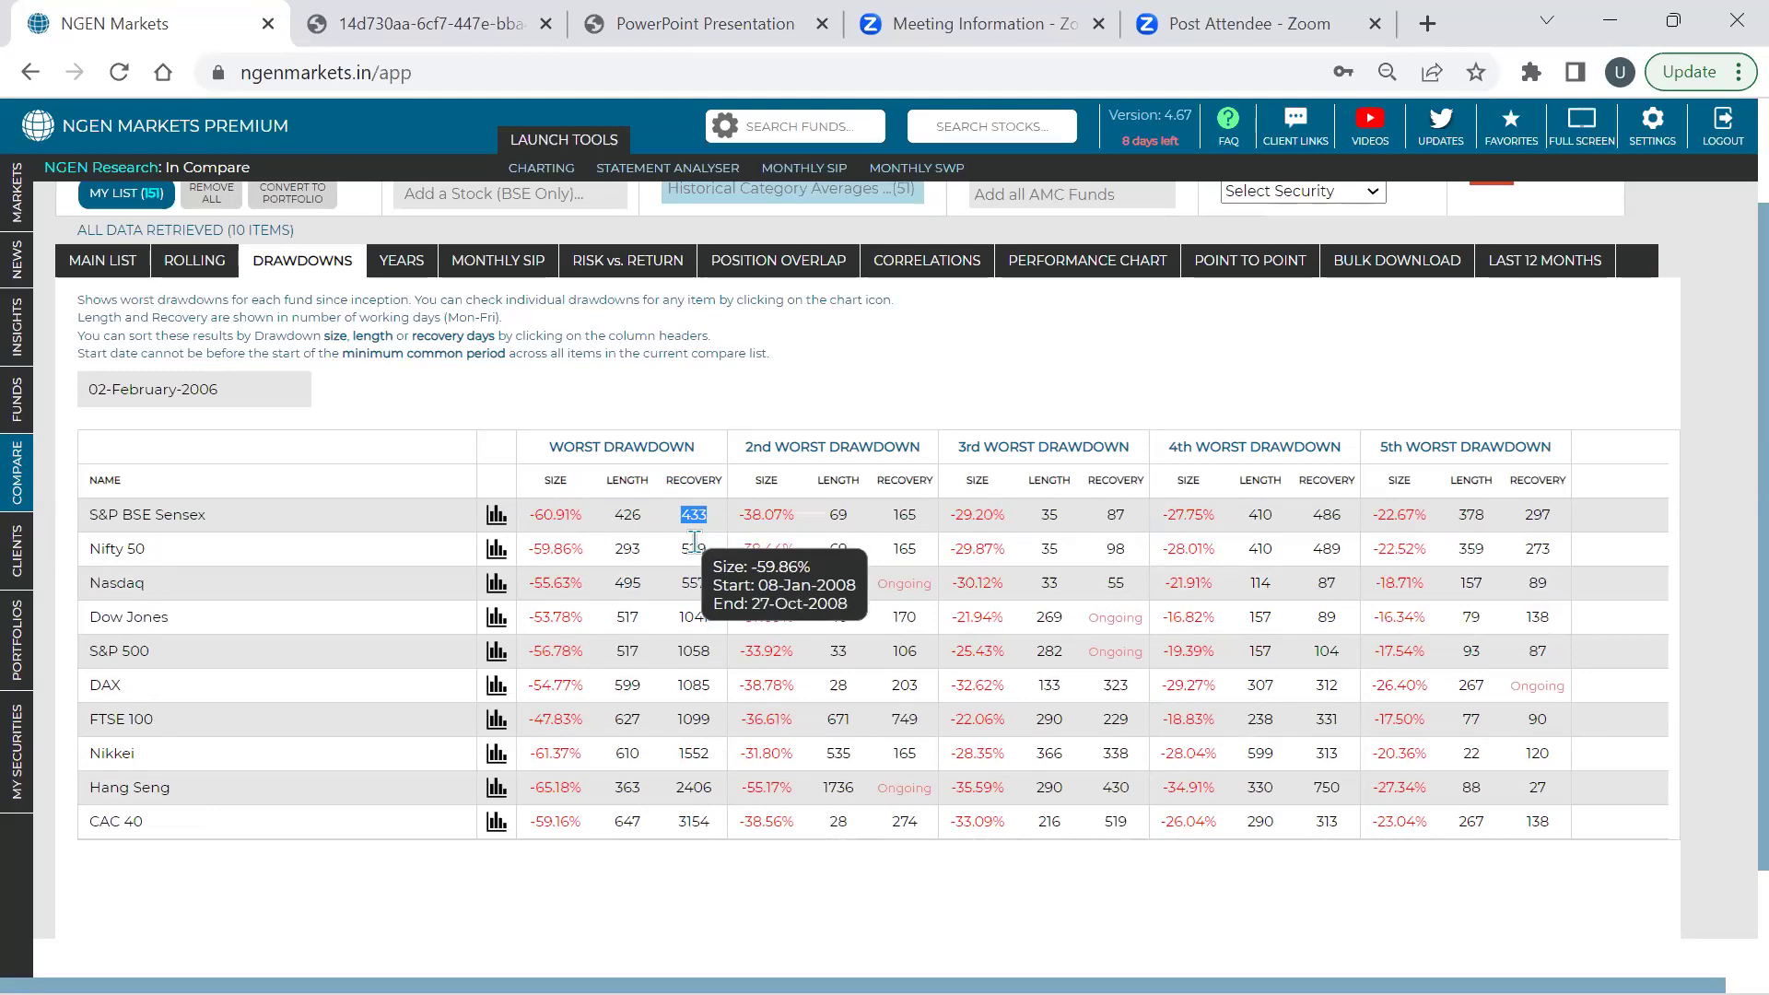
pyautogui.doubleClick(694, 550)
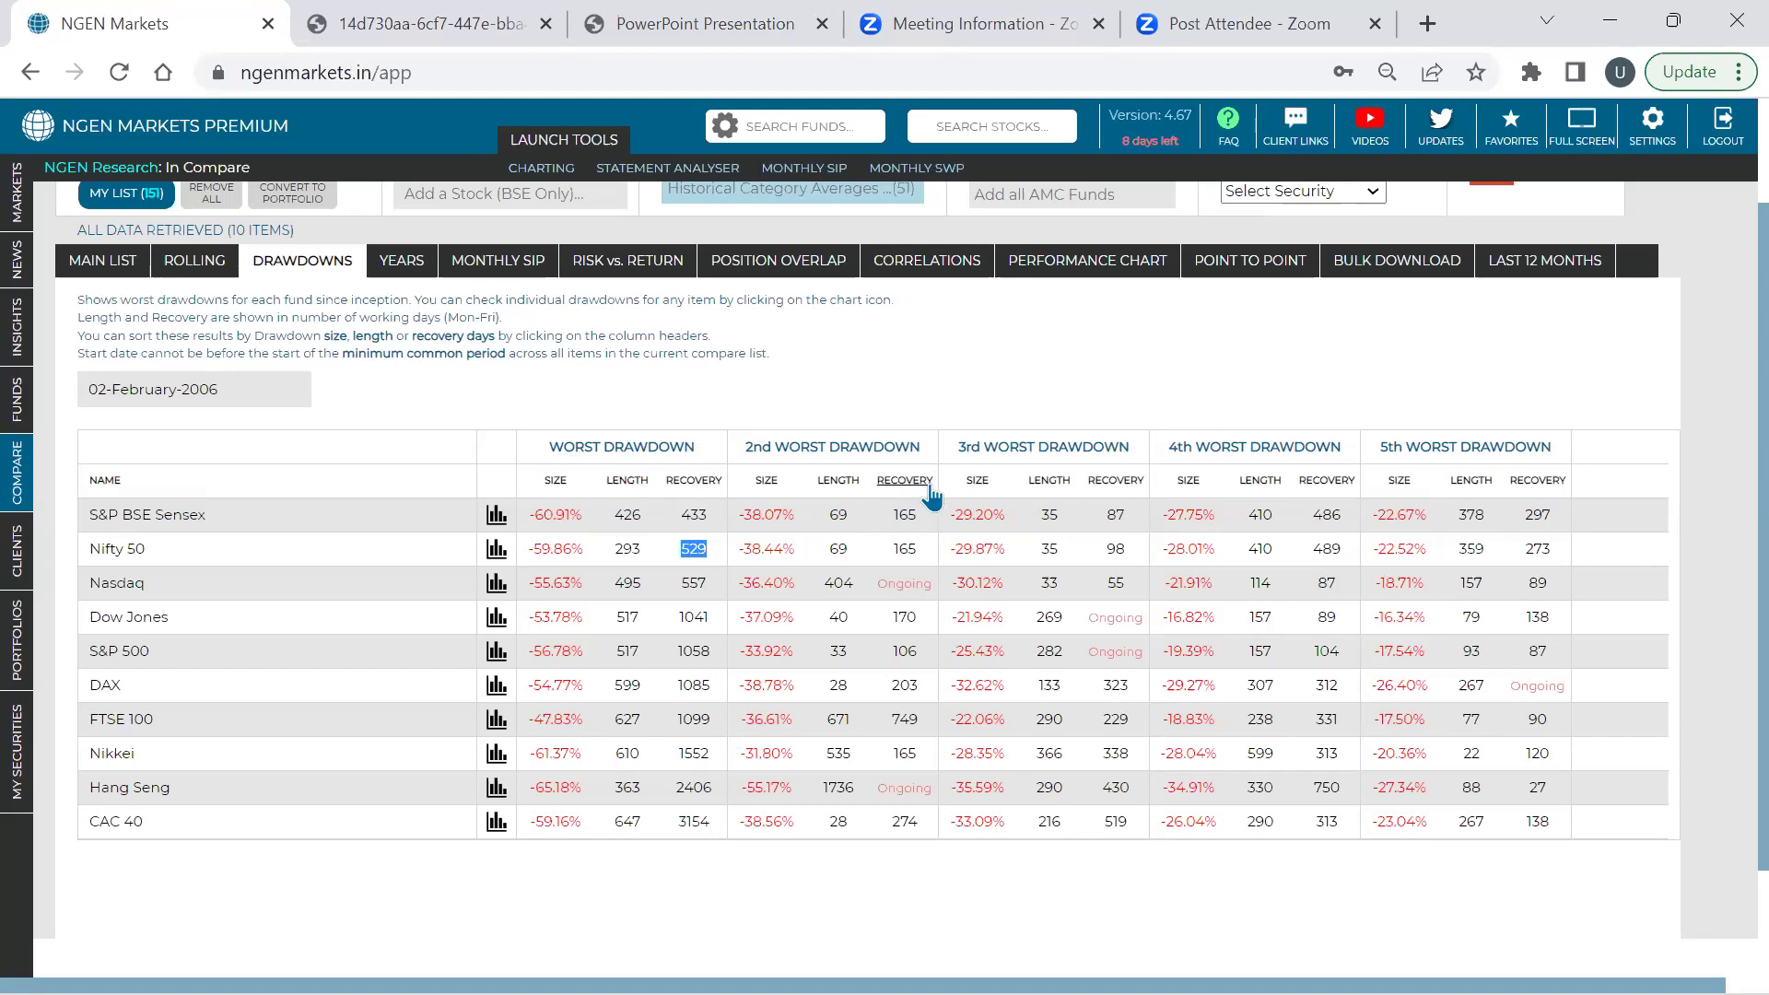
pyautogui.moveTo(757, 511)
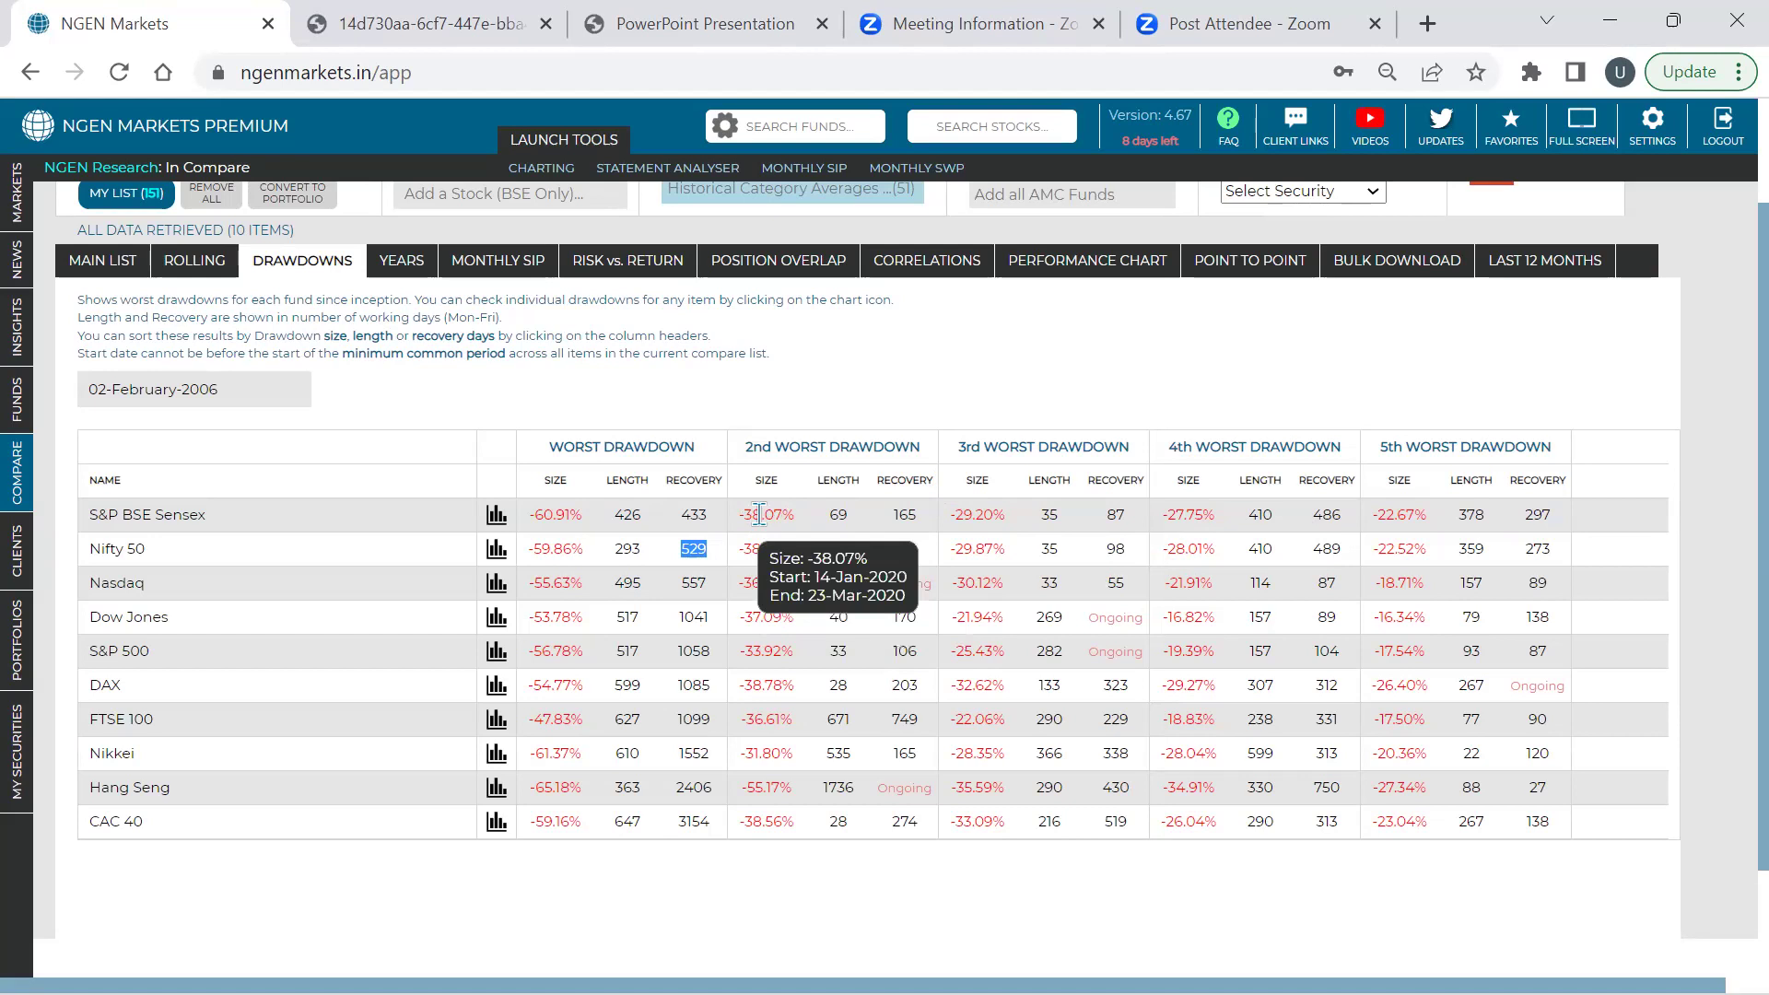
pyautogui.moveTo(606, 520)
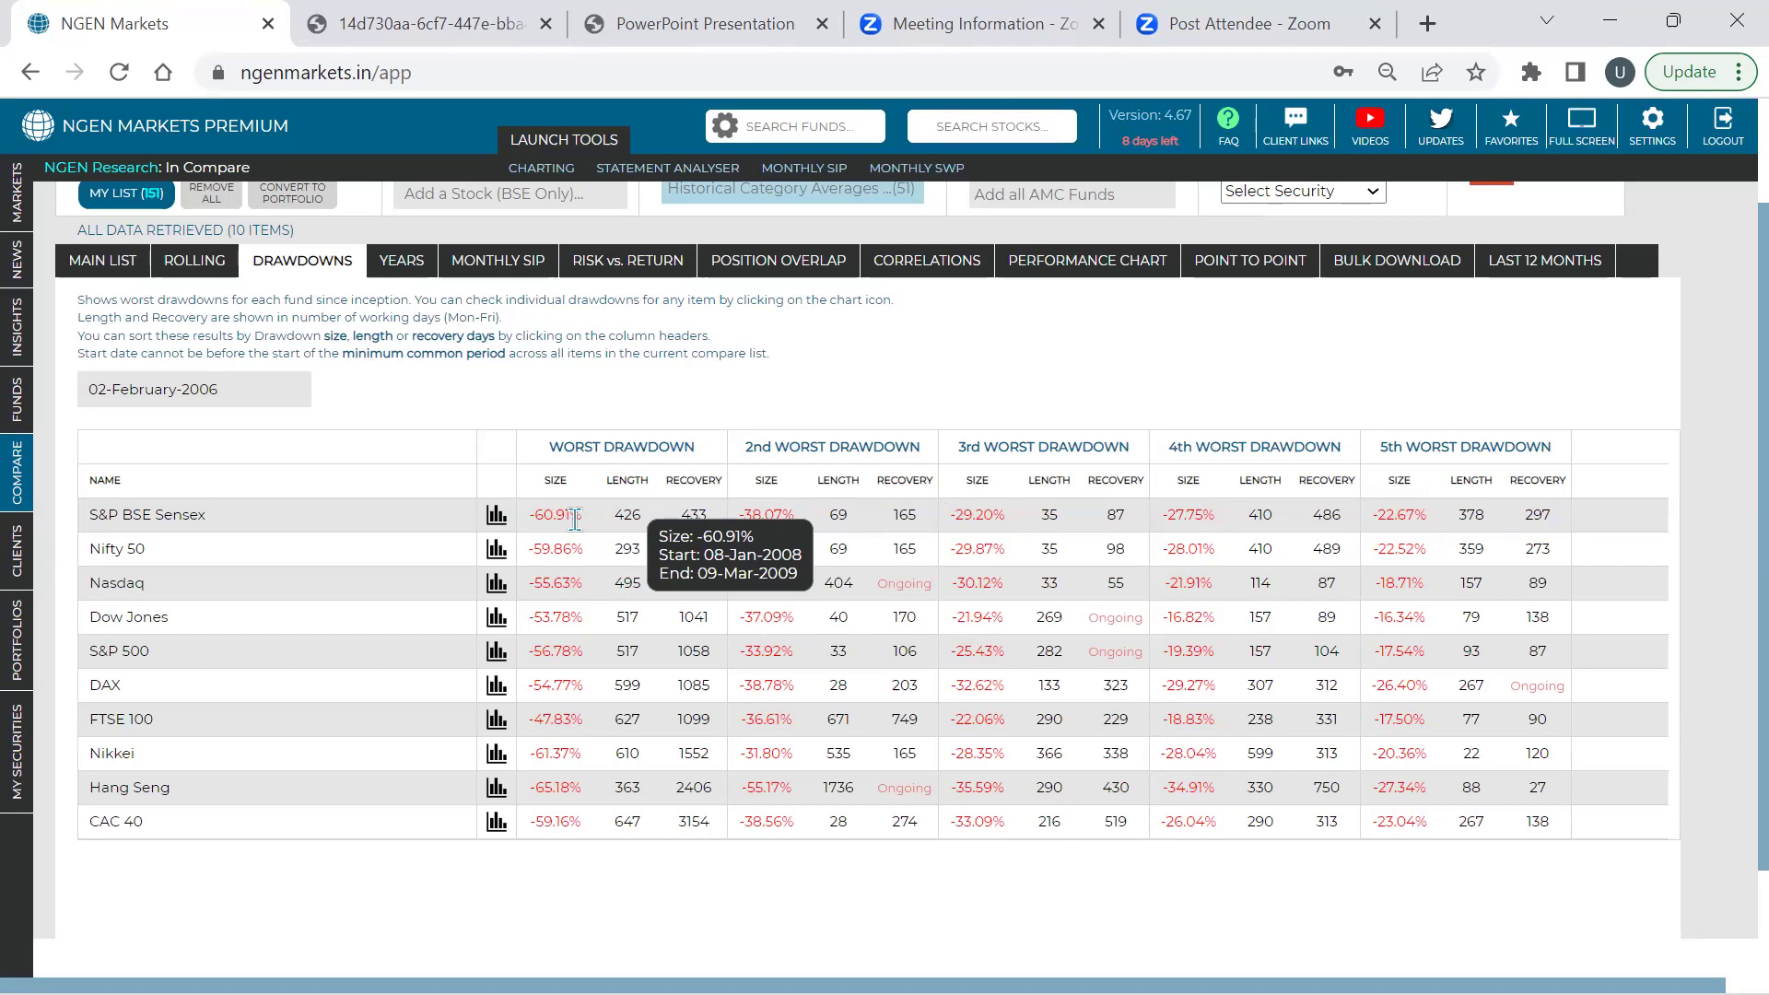
pyautogui.doubleClick(693, 549)
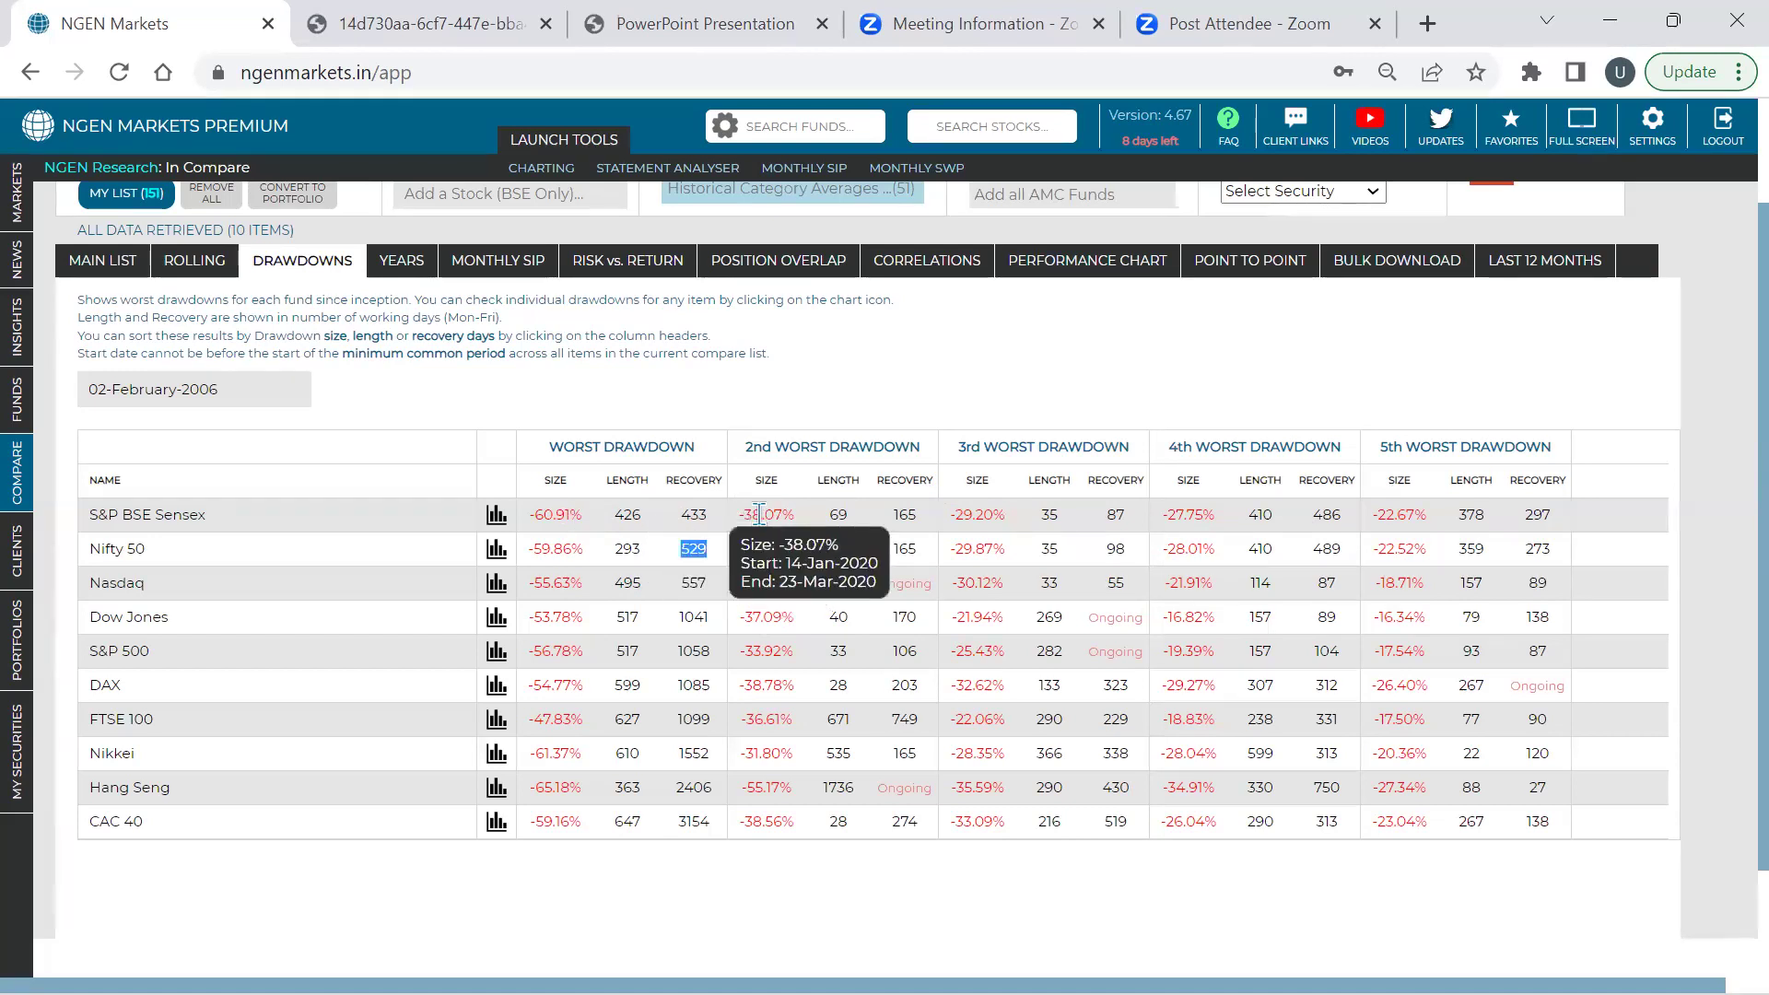
pyautogui.moveTo(747, 753)
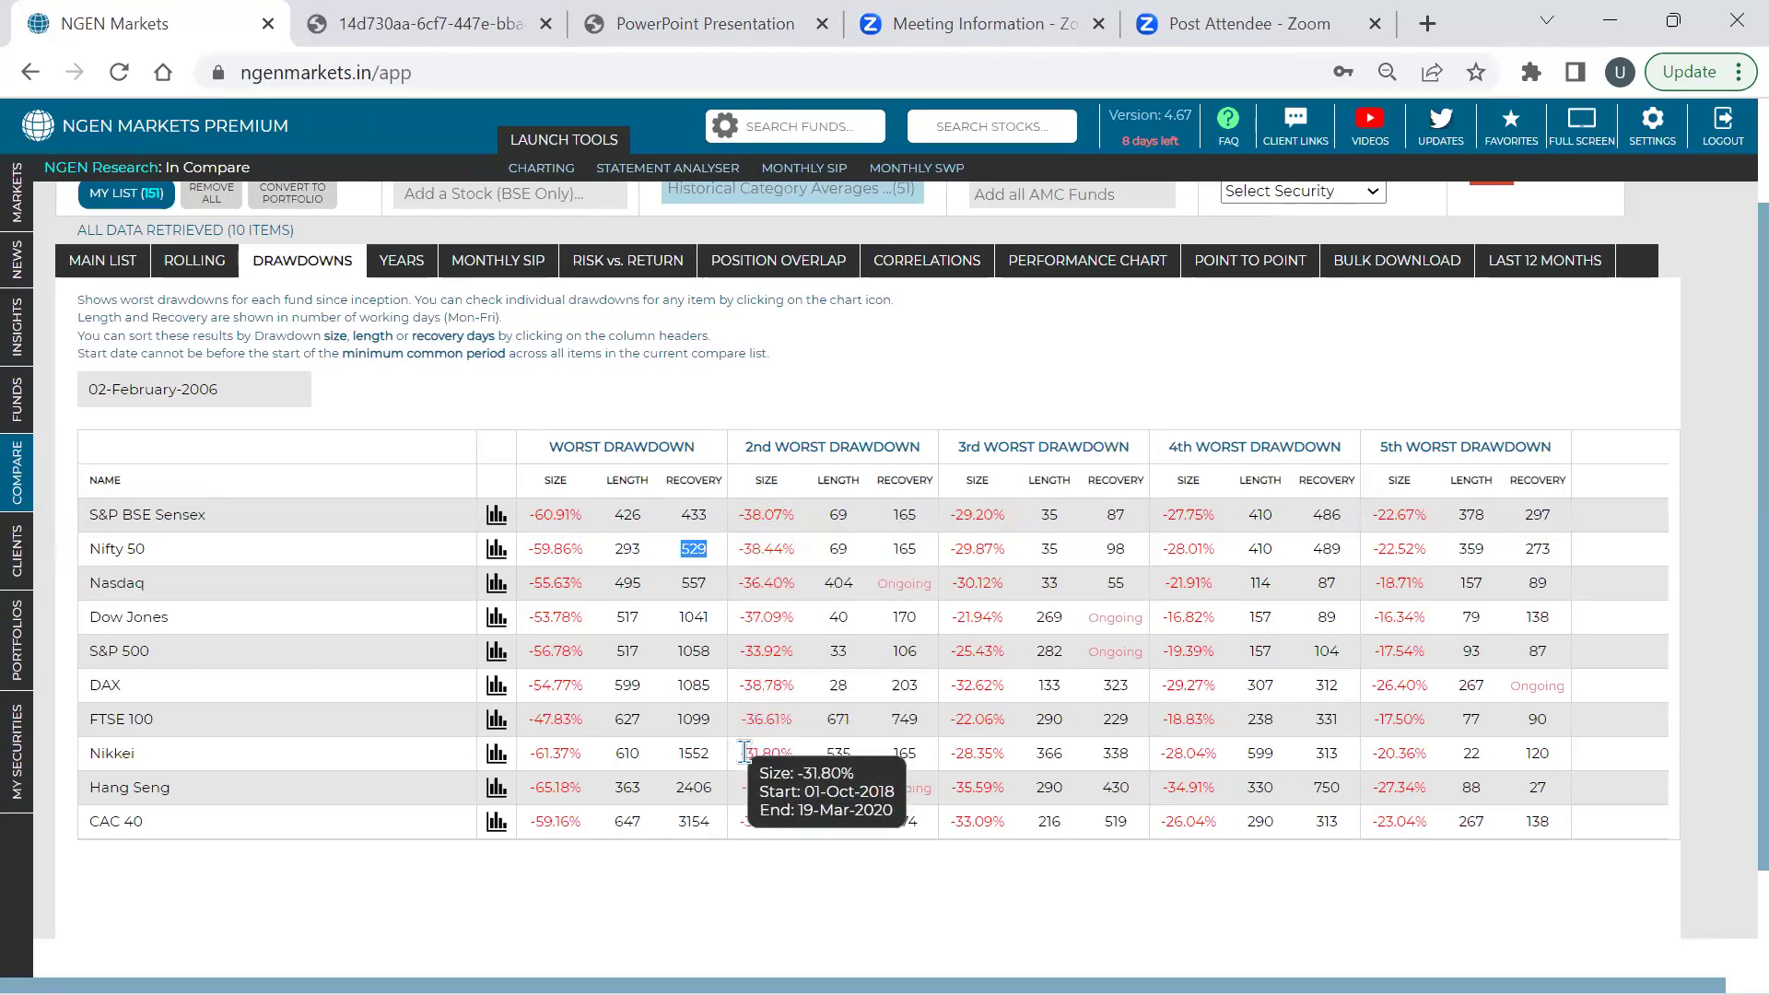
pyautogui.moveTo(758, 587)
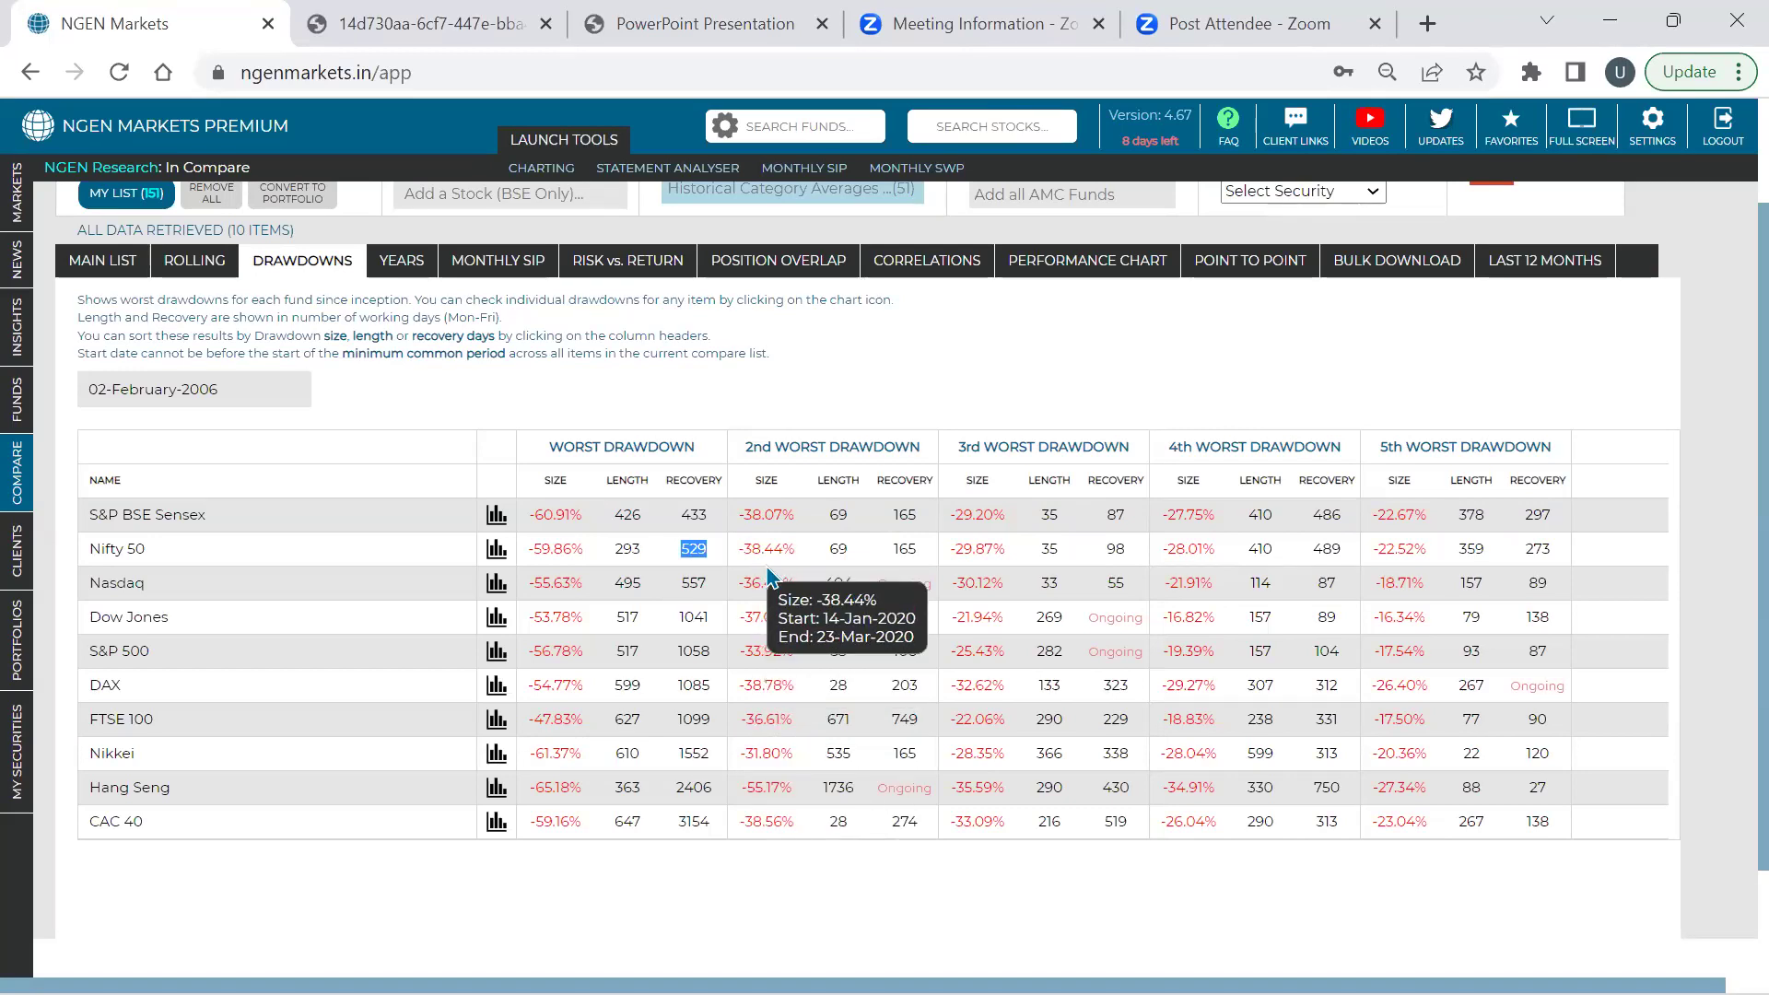
pyautogui.moveTo(770, 786)
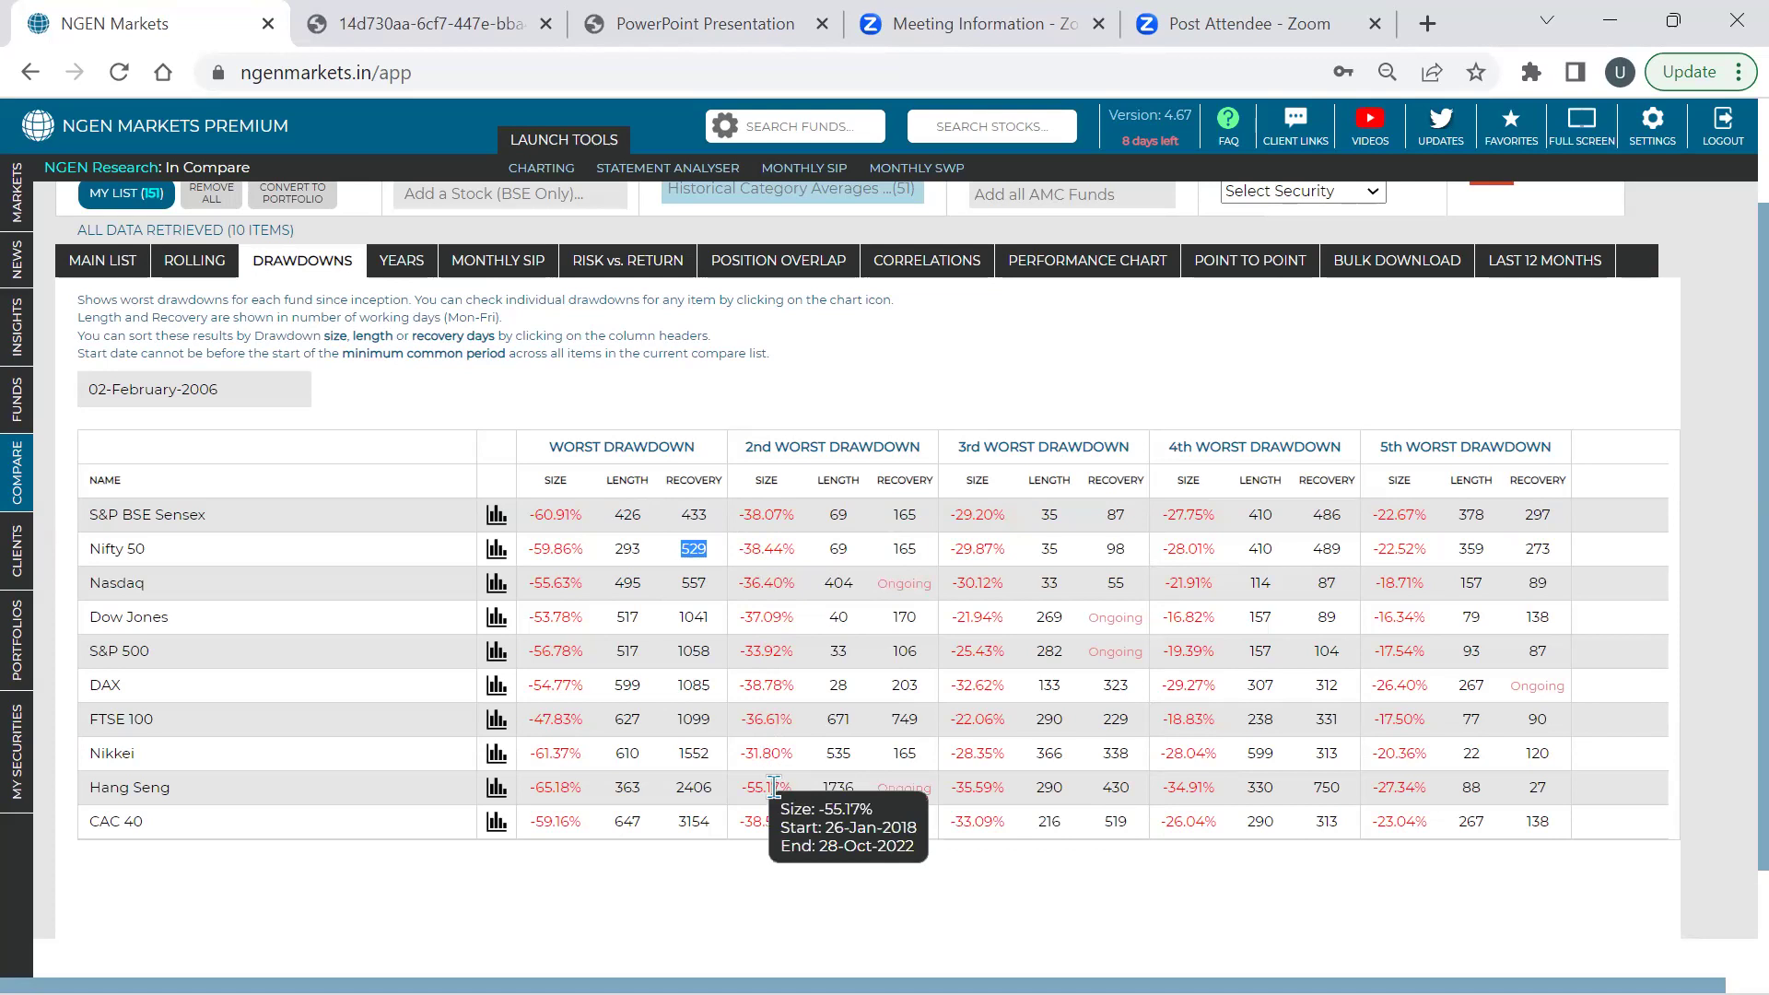
# Open the Hang Seng drawdown chart, check its largest drawdown's dates and recovery, and zoom in on the period from 2018 to 2023
pyautogui.click(496, 793)
pyautogui.scroll(-3, 741, 627)
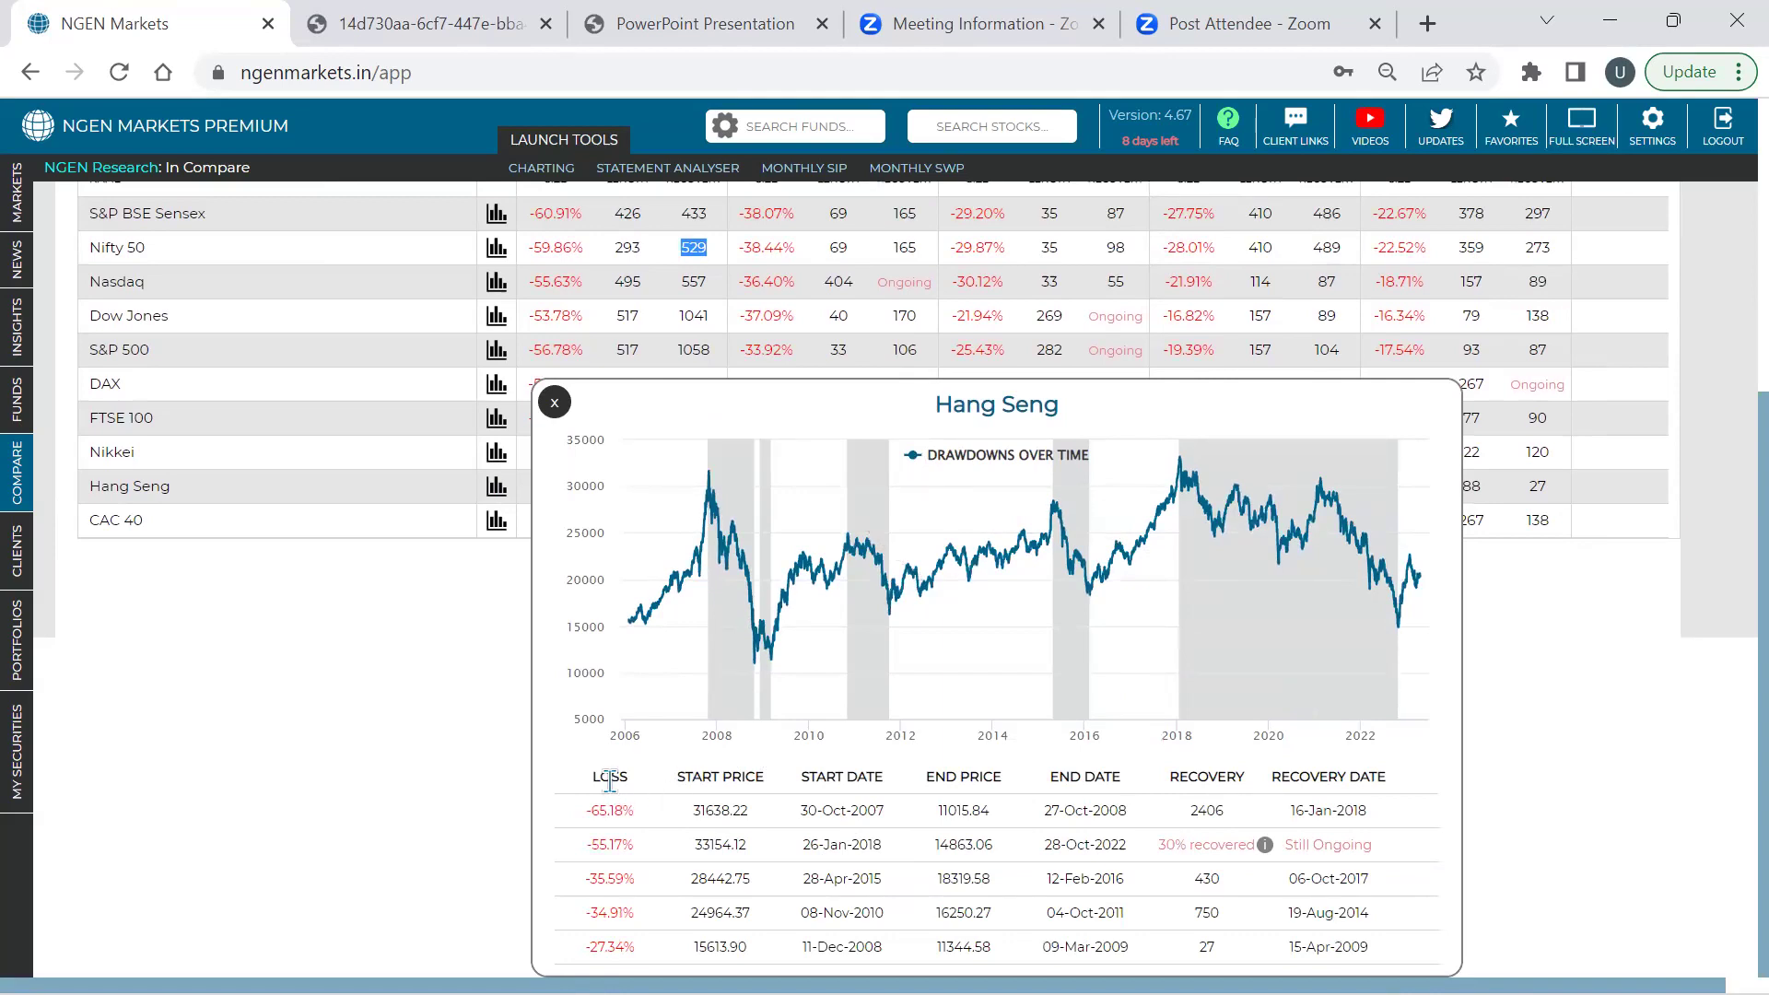
pyautogui.doubleClick(606, 811)
pyautogui.click(846, 808)
pyautogui.tripleClick(846, 809)
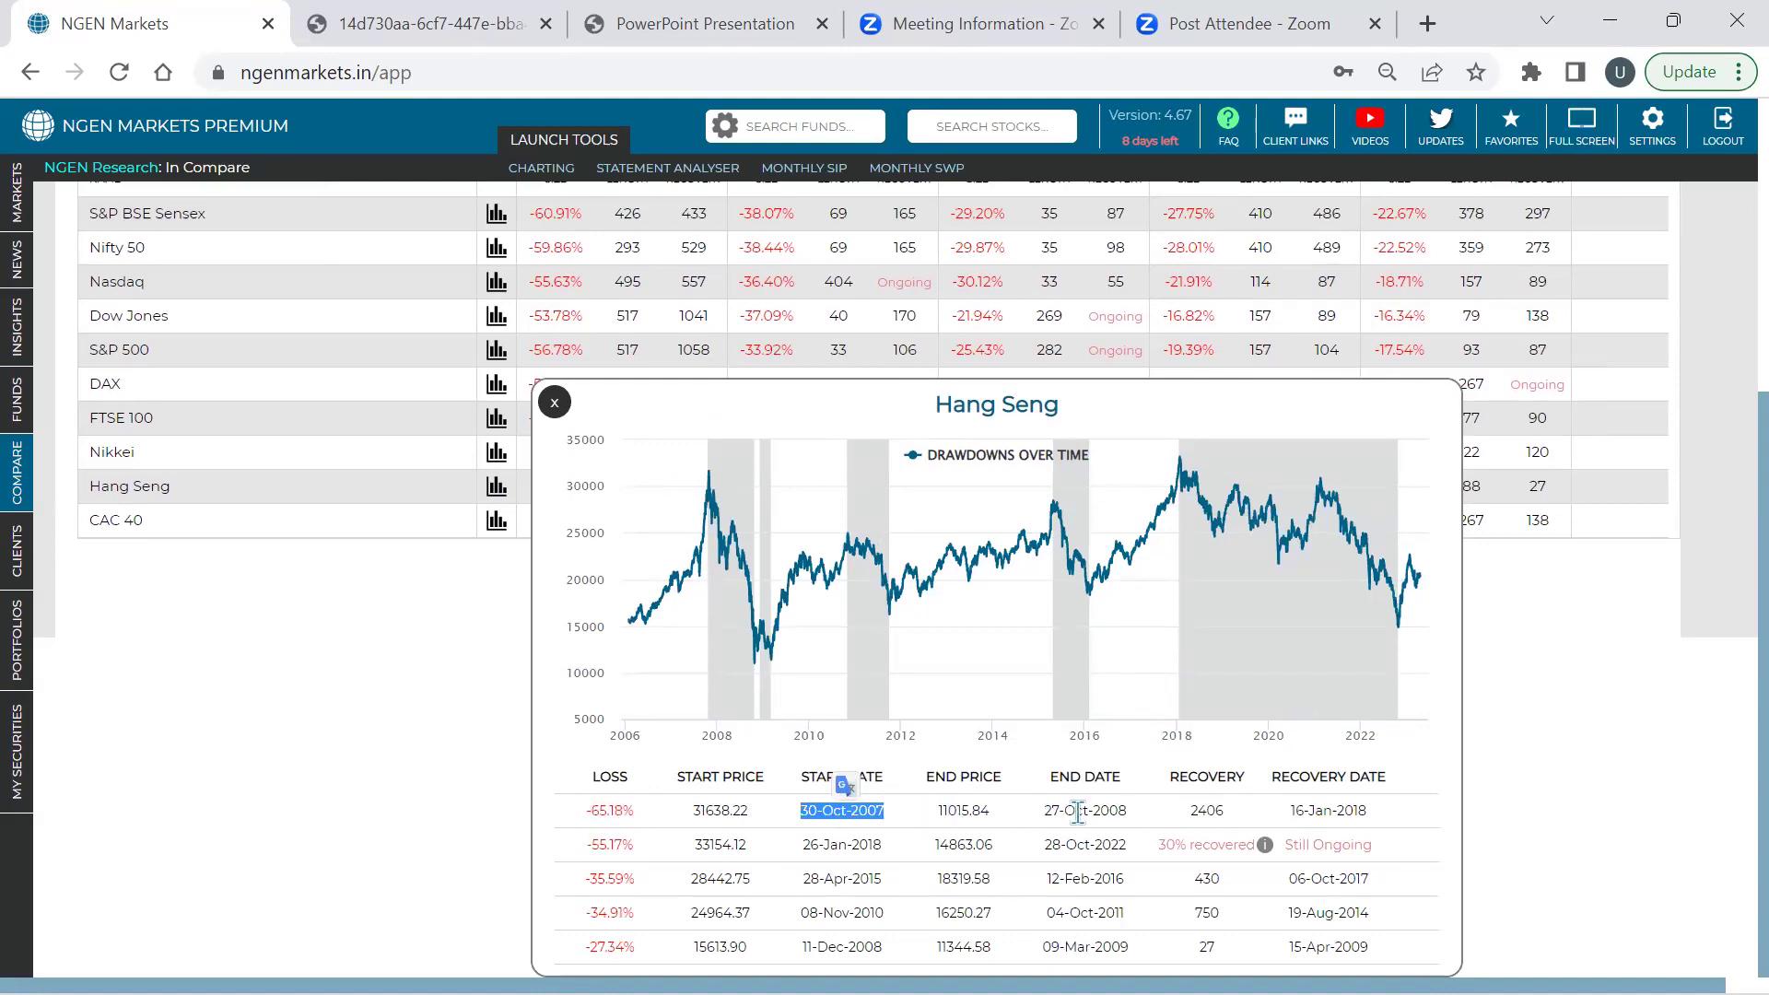
pyautogui.doubleClick(1194, 811)
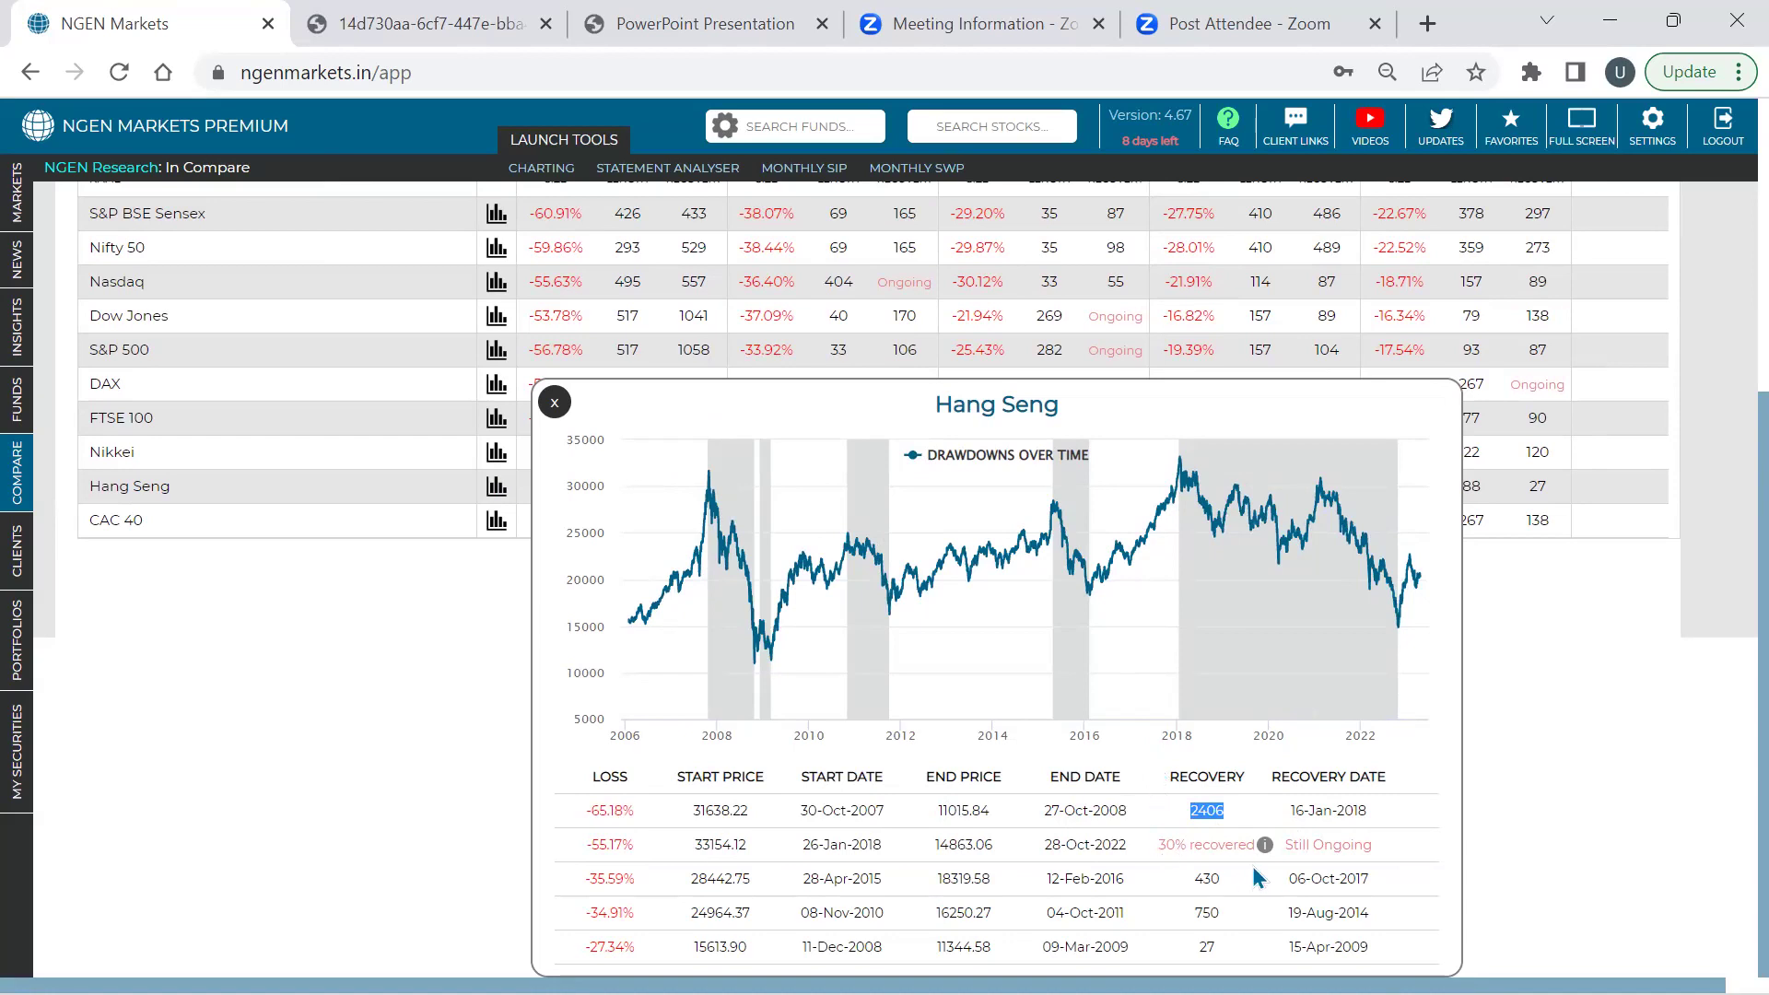
pyautogui.moveTo(1381, 601); pyautogui.dragTo(1474, 611)
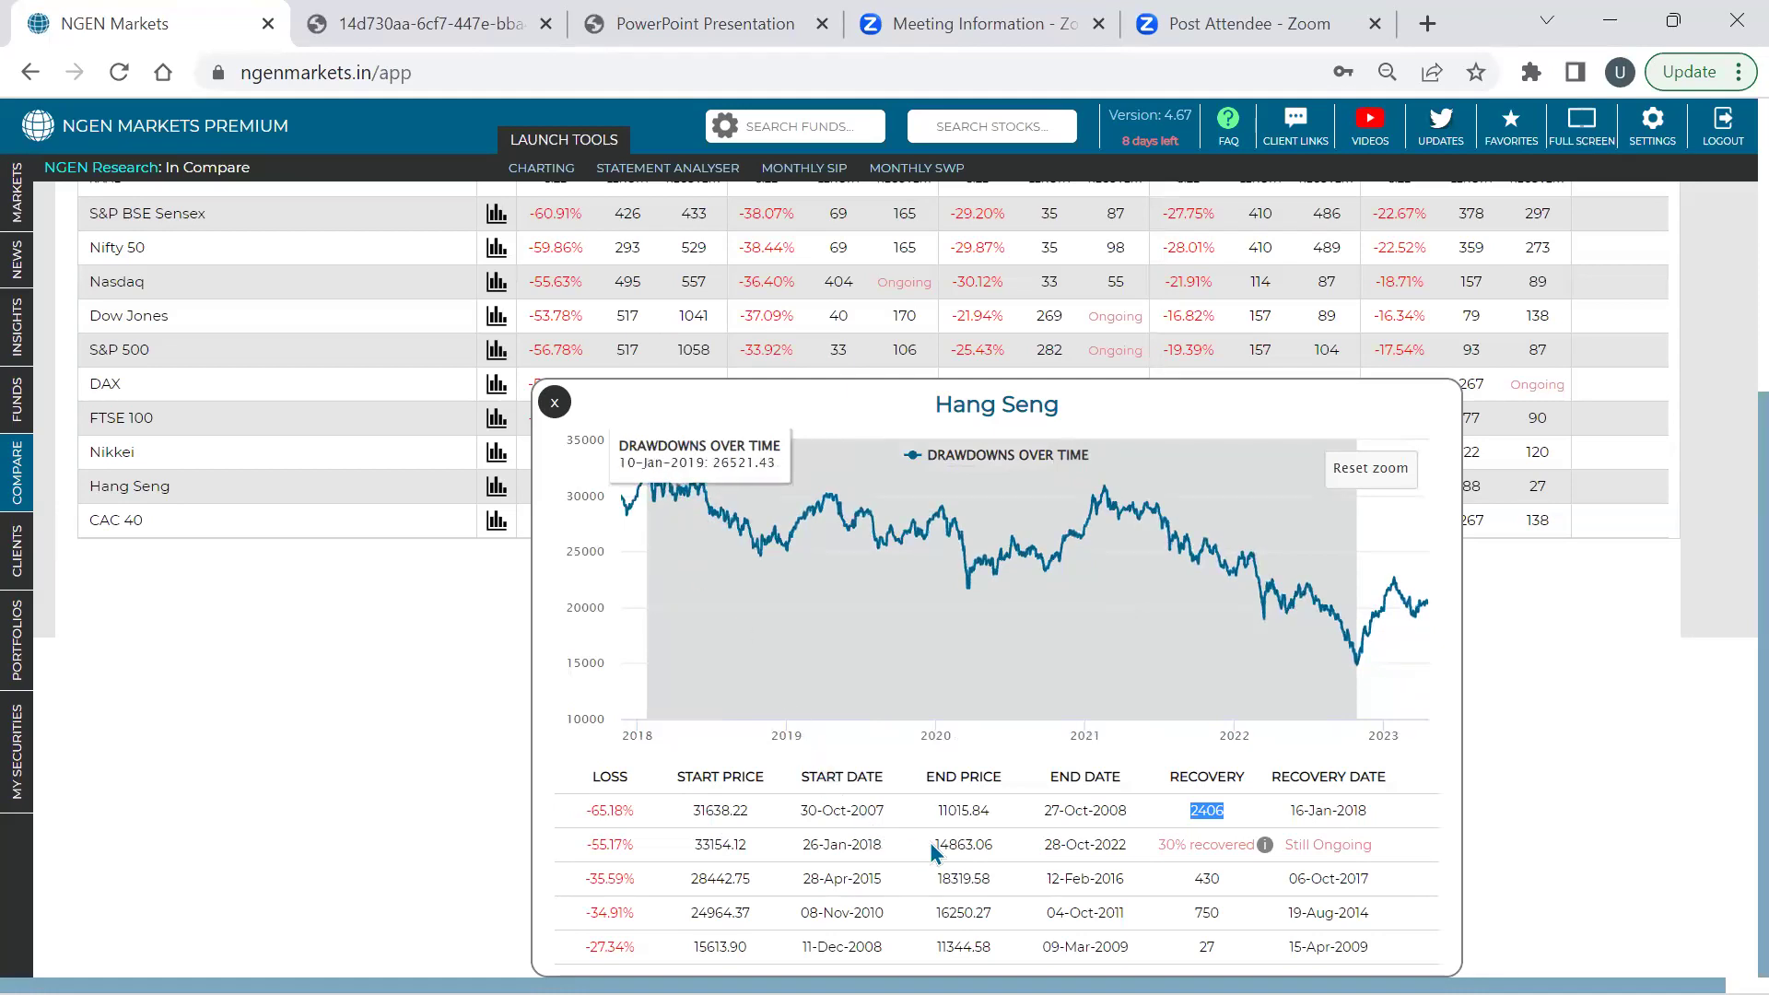
# Check the end date and recovery of the Hang Seng's second-worst drawdown, restore the full chart range, and close the chart
pyautogui.tripleClick(1102, 843)
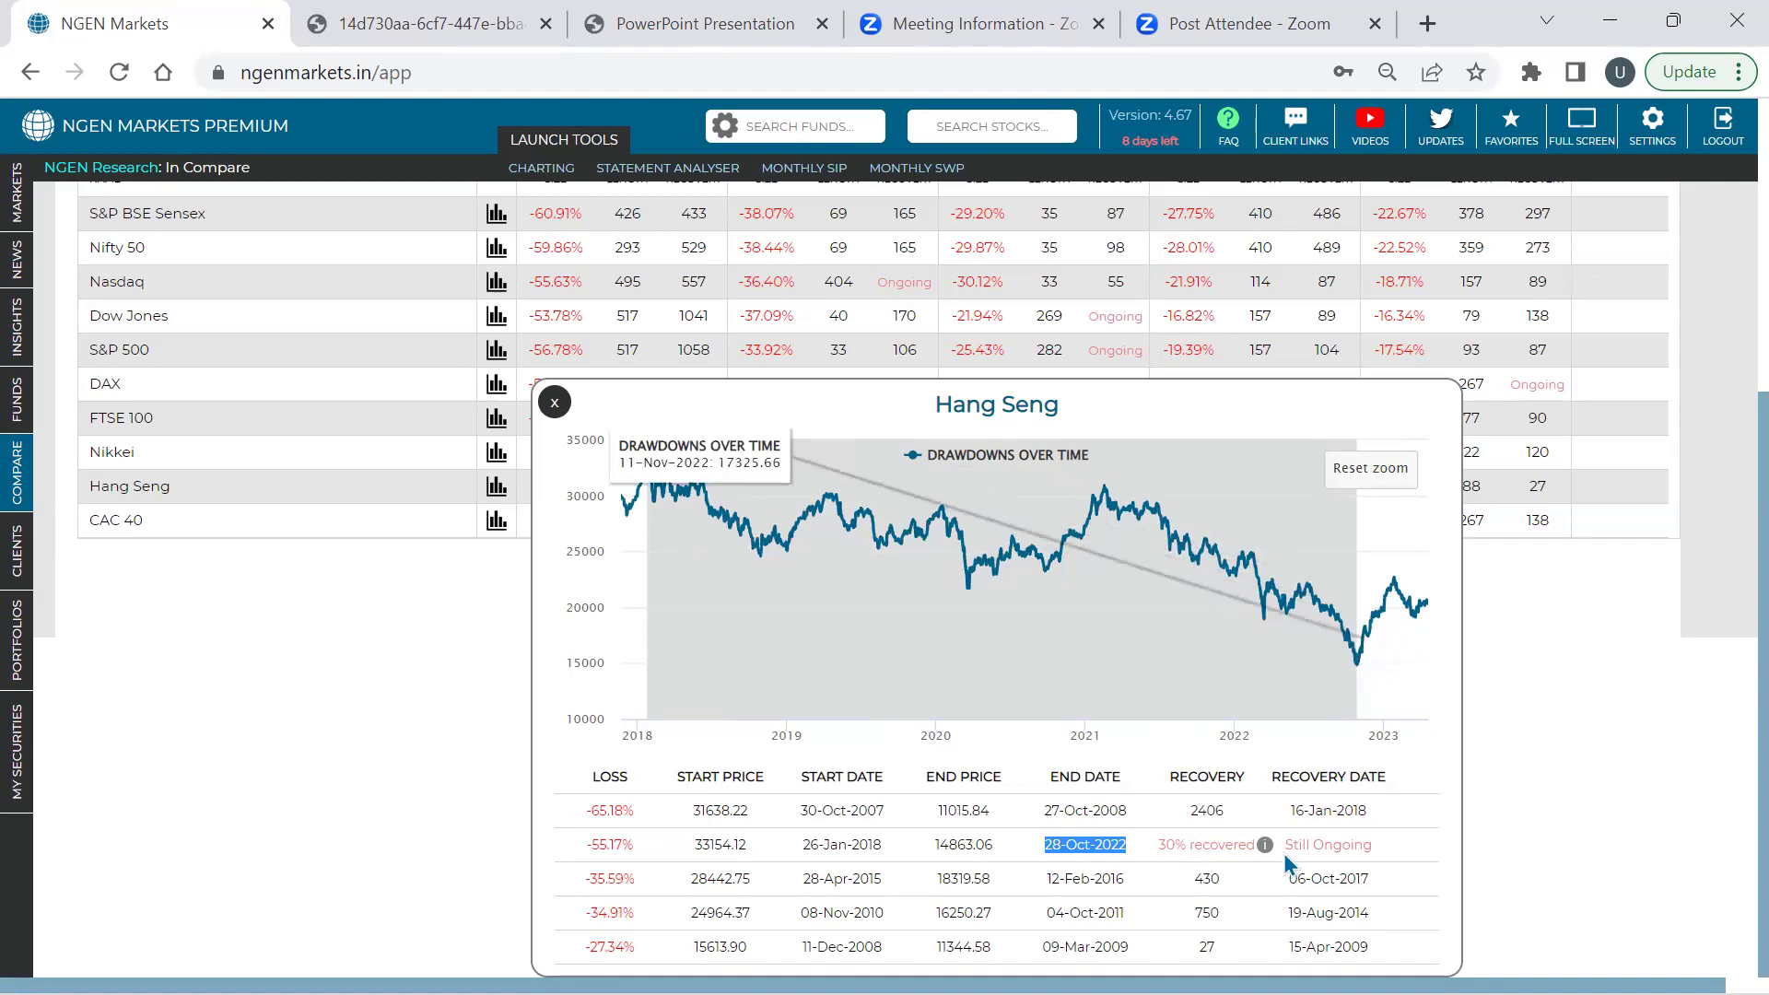
pyautogui.moveTo(1259, 852)
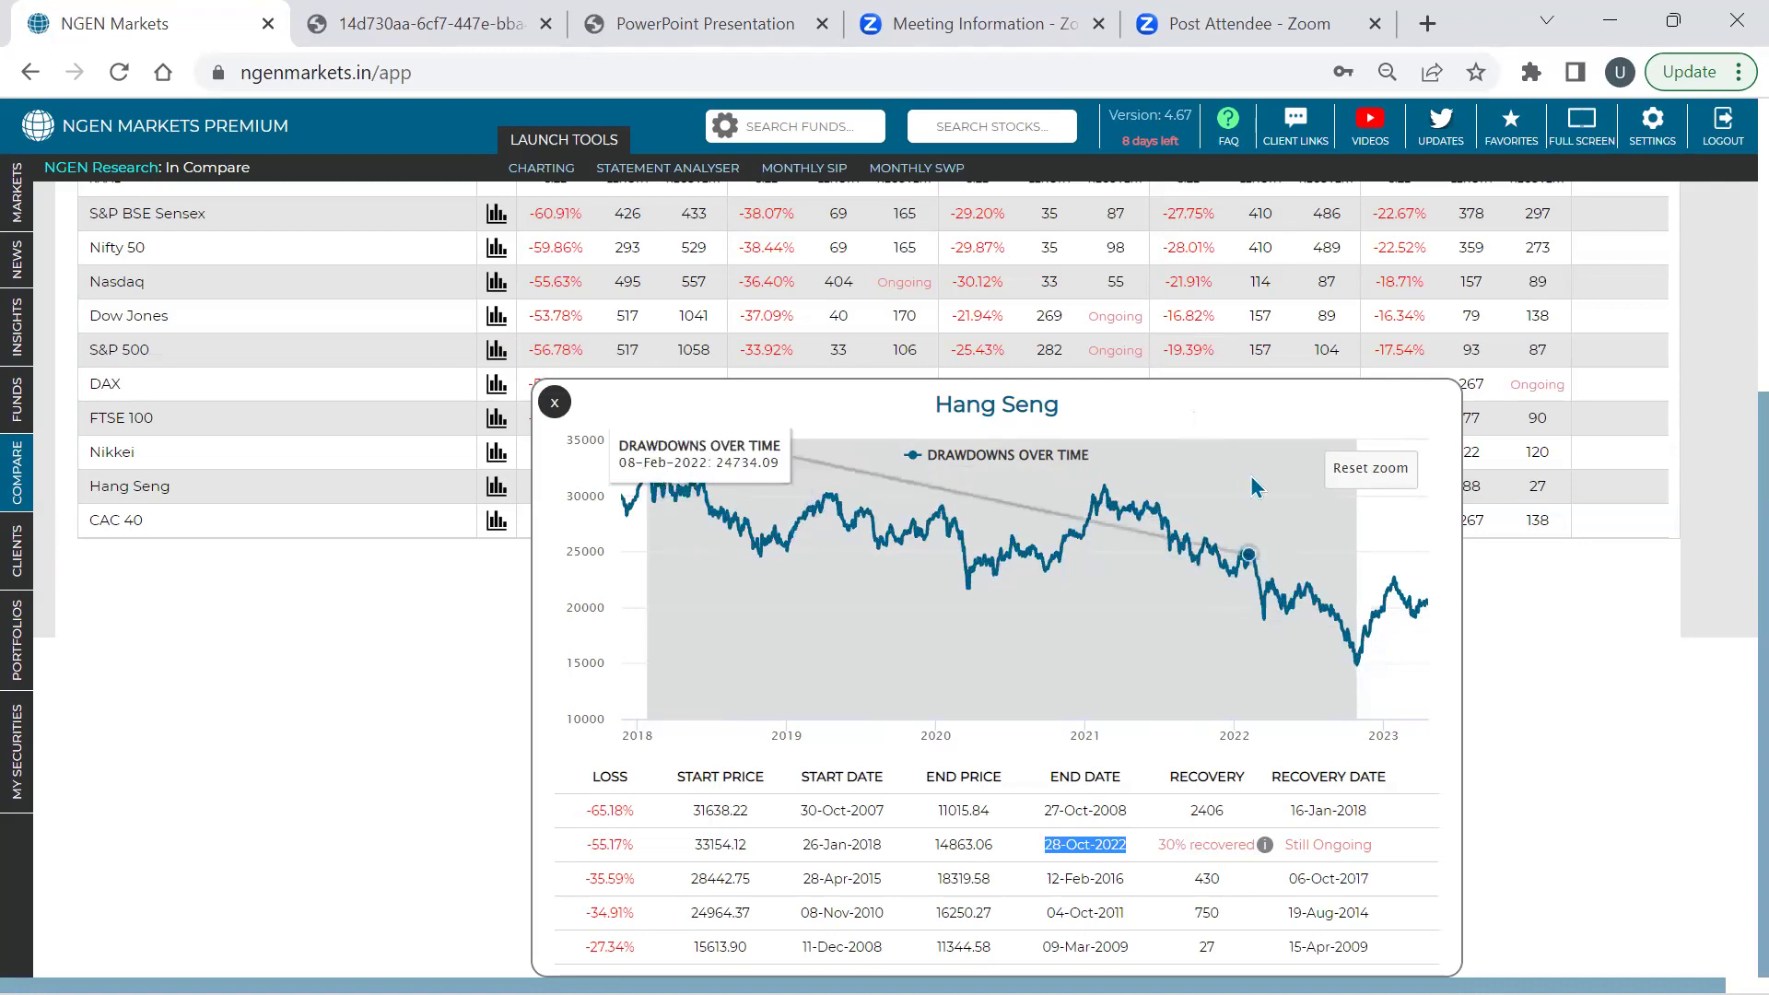
pyautogui.click(1370, 468)
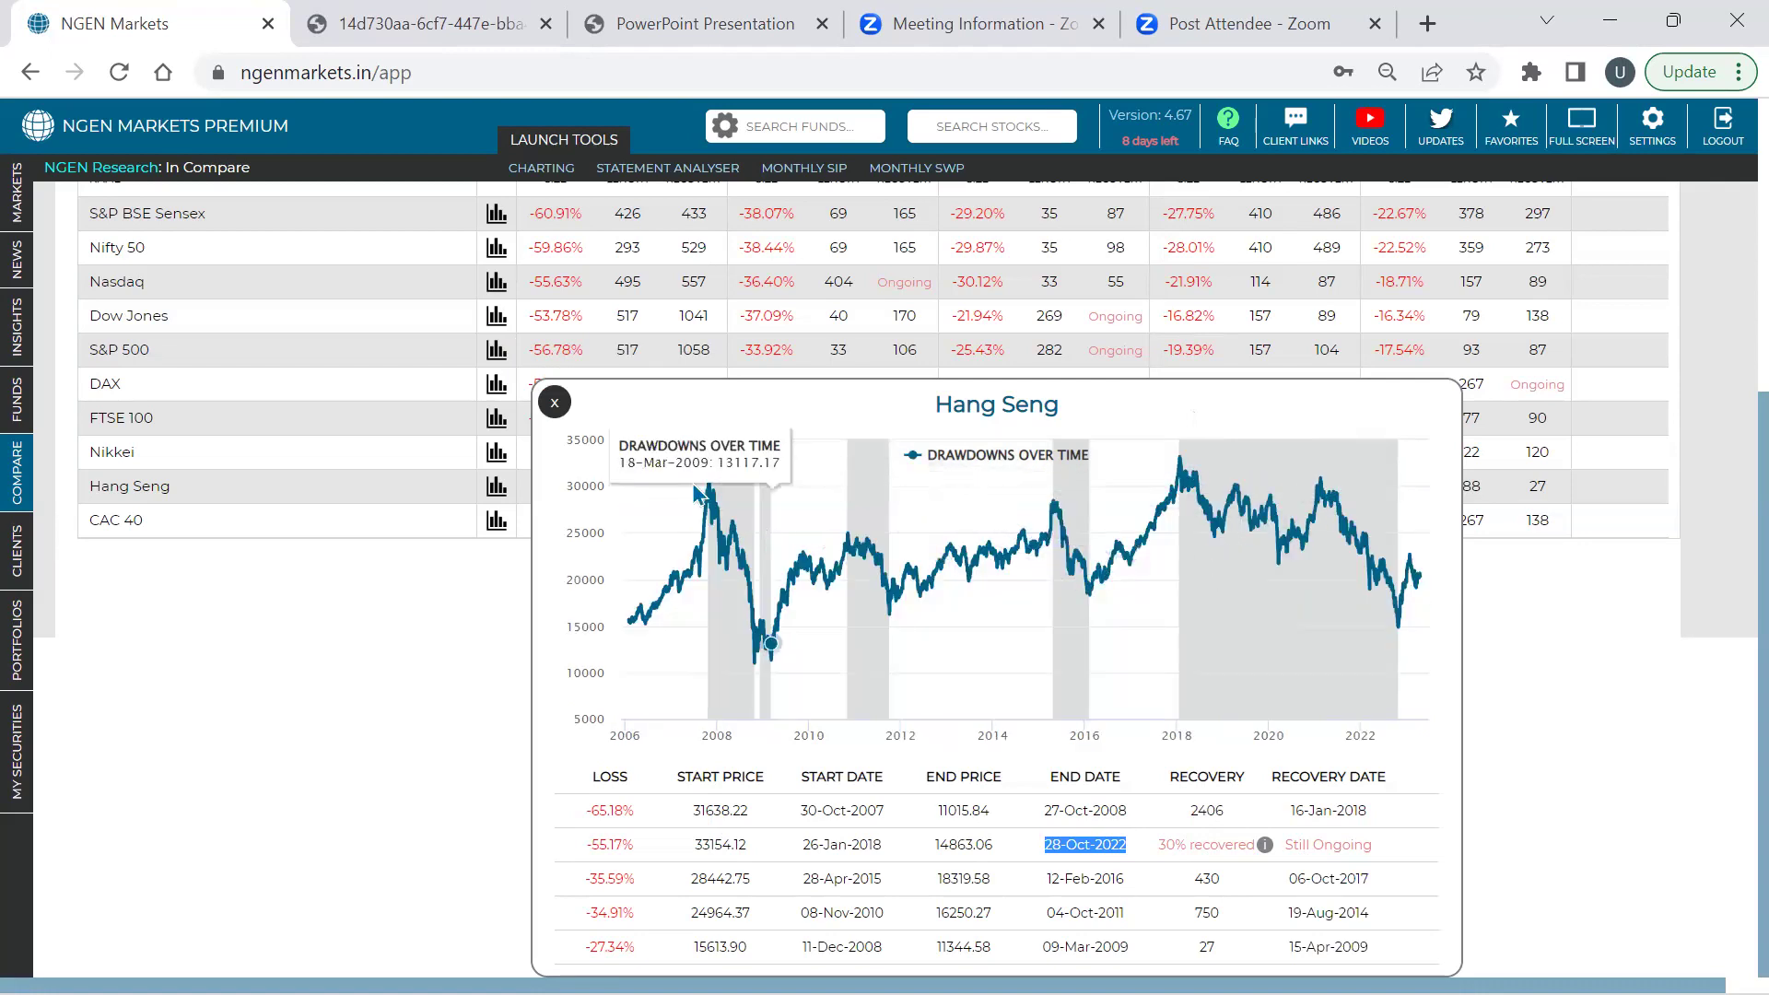
pyautogui.click(554, 402)
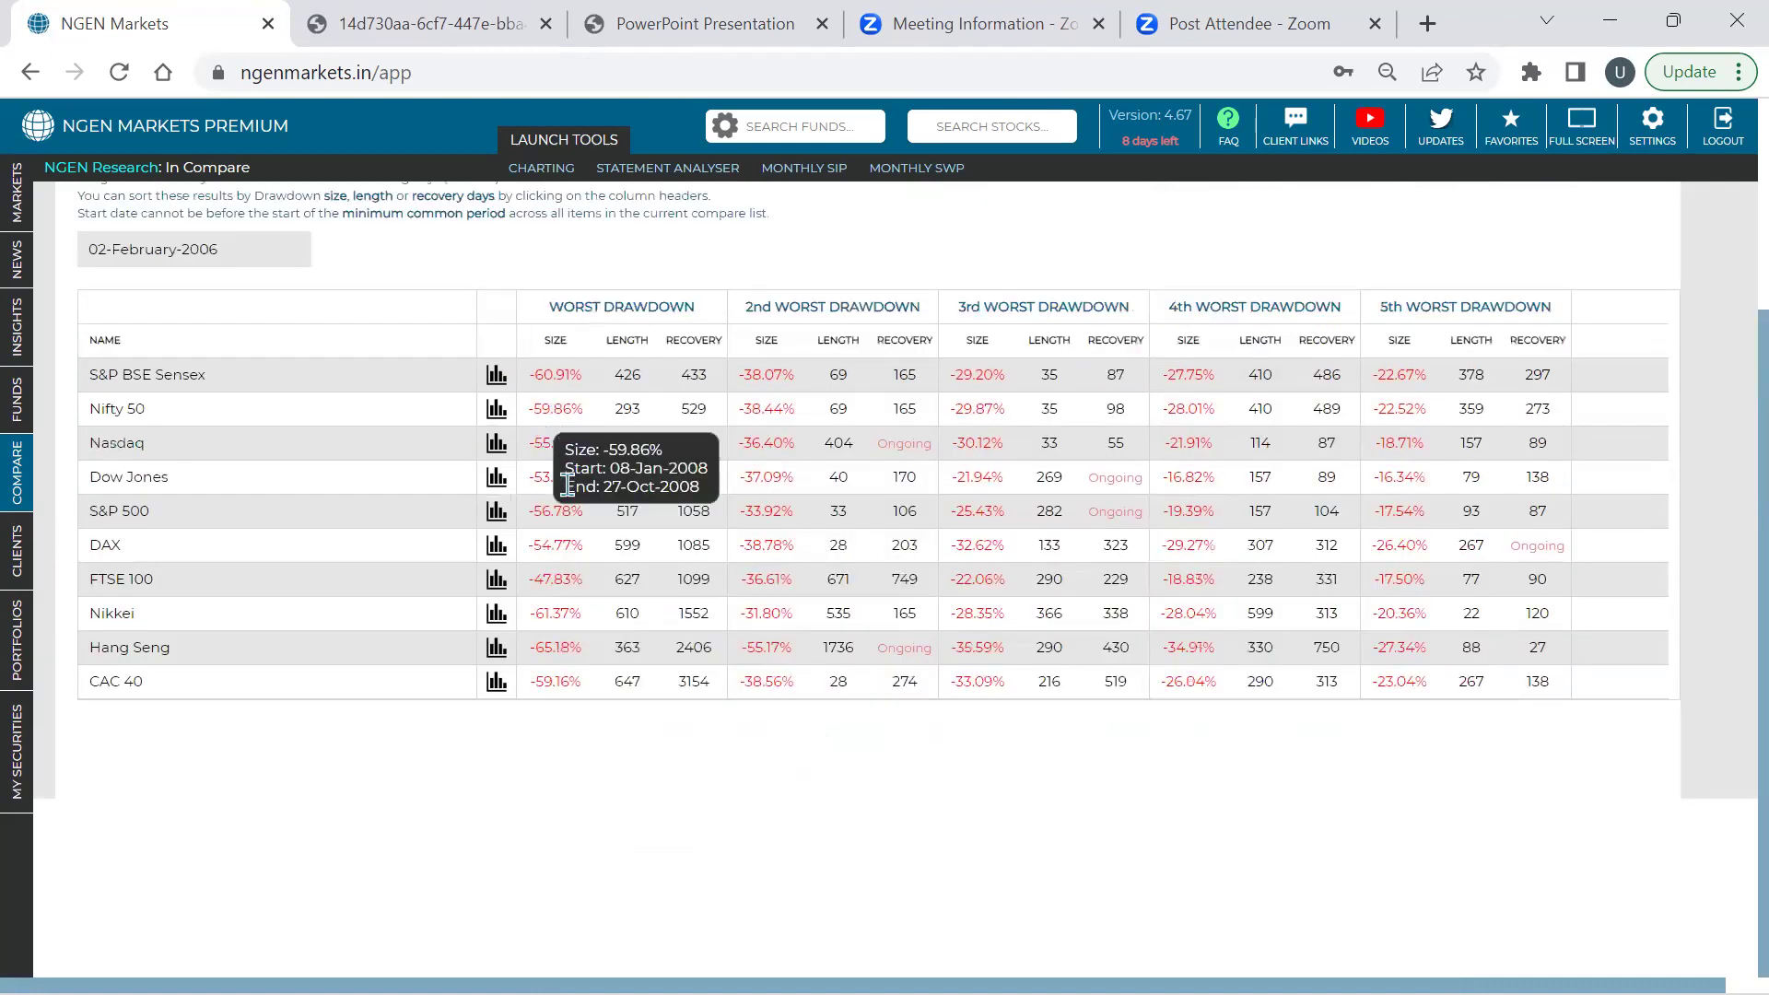
# Examine the Dow Jones drawdown chart, including its still ongoing drawdown from January 2022, and close the chart
pyautogui.click(496, 481)
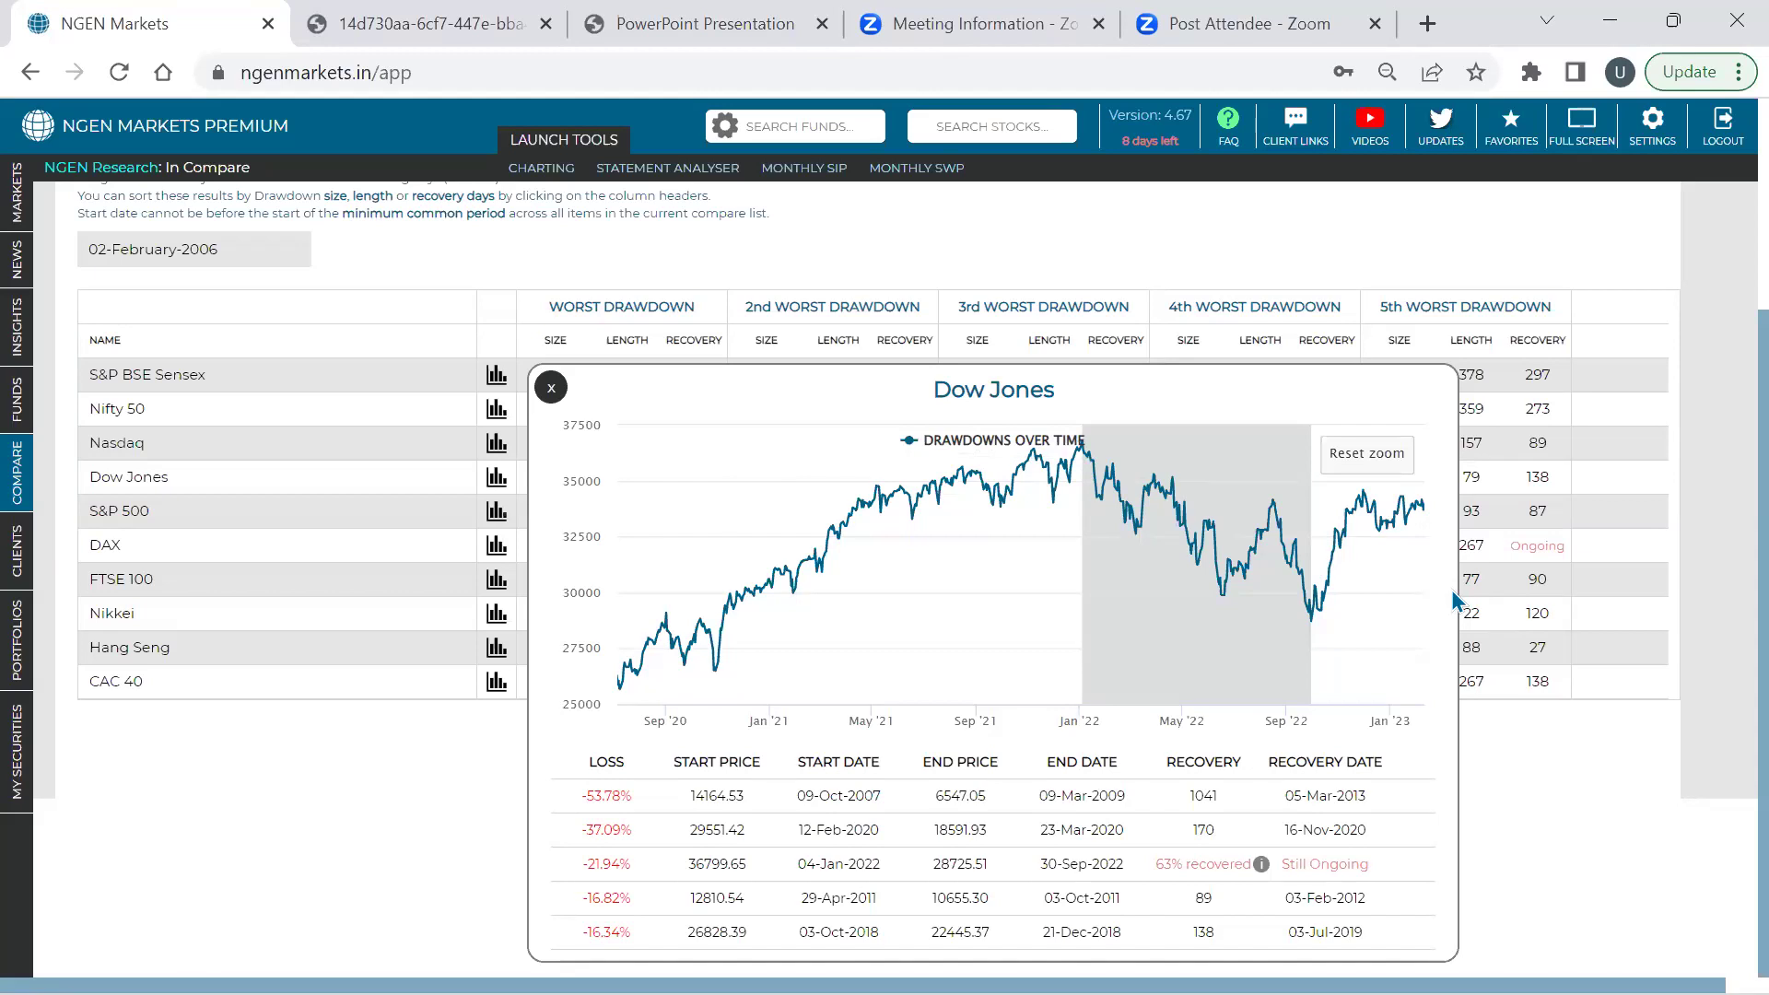
pyautogui.click(551, 388)
# Set the drawdowns' start date to 01-February-2018 and check the worst drawdowns of the listed indices
pyautogui.scroll(3, 560, 470)
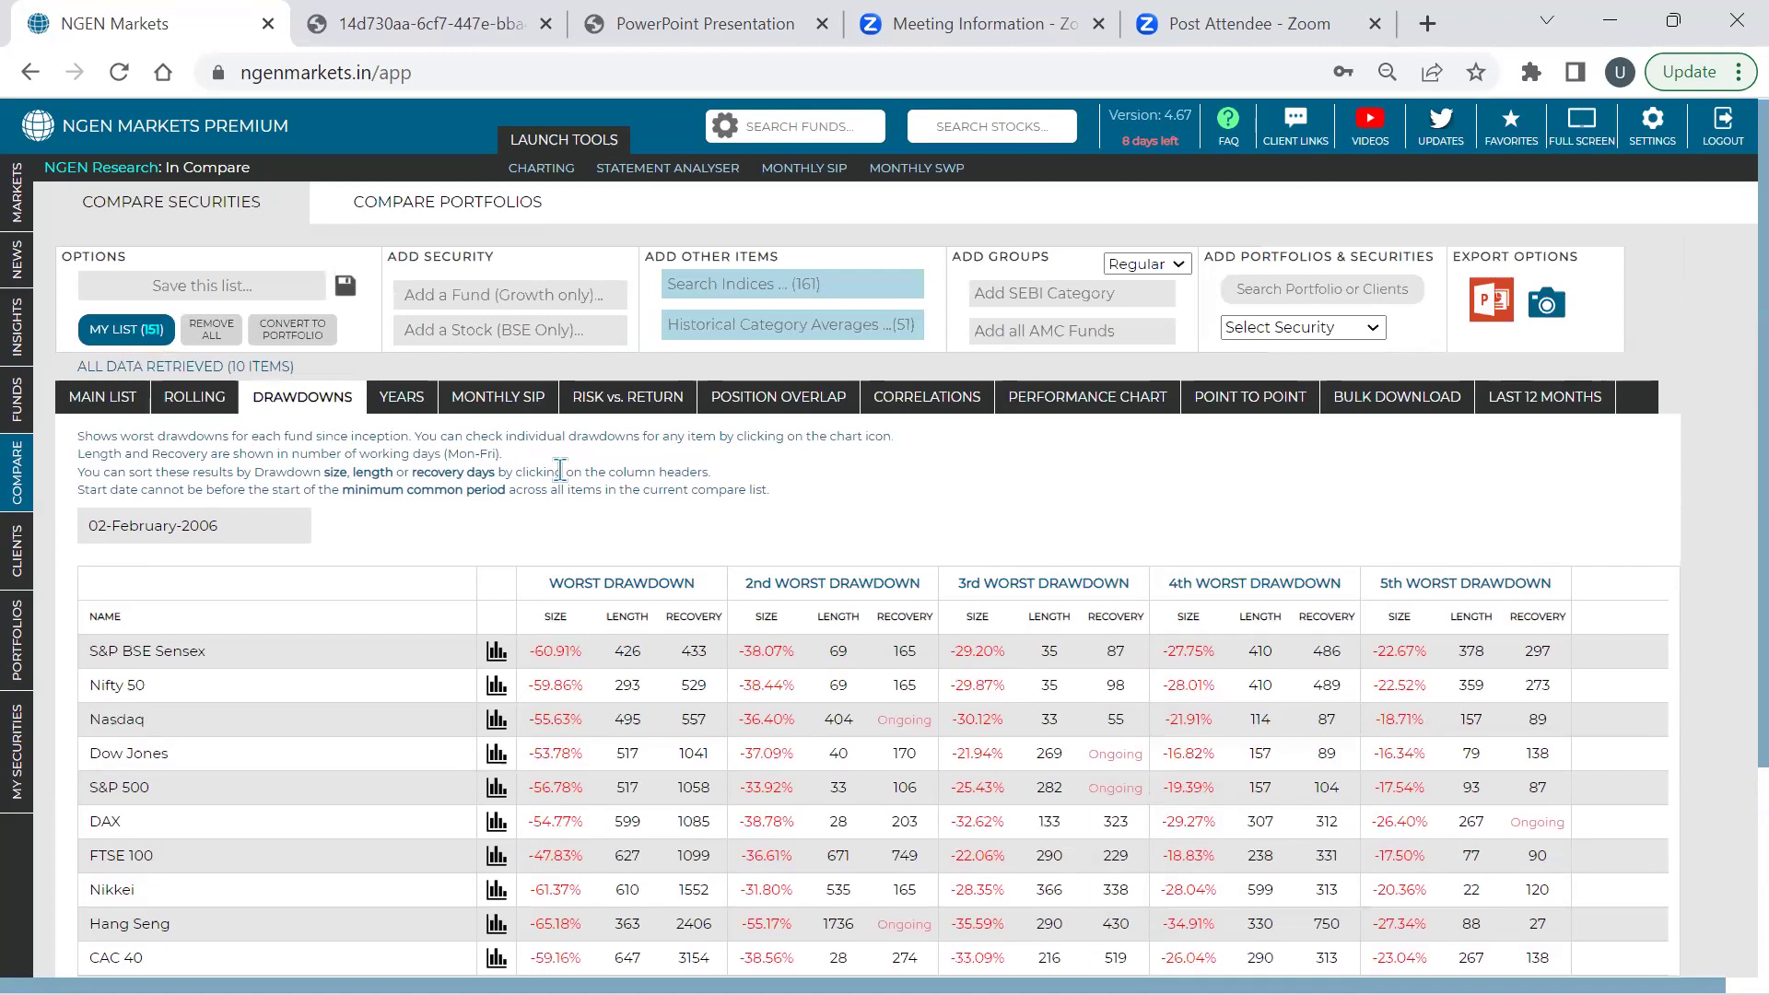
pyautogui.scroll(-2, 560, 470)
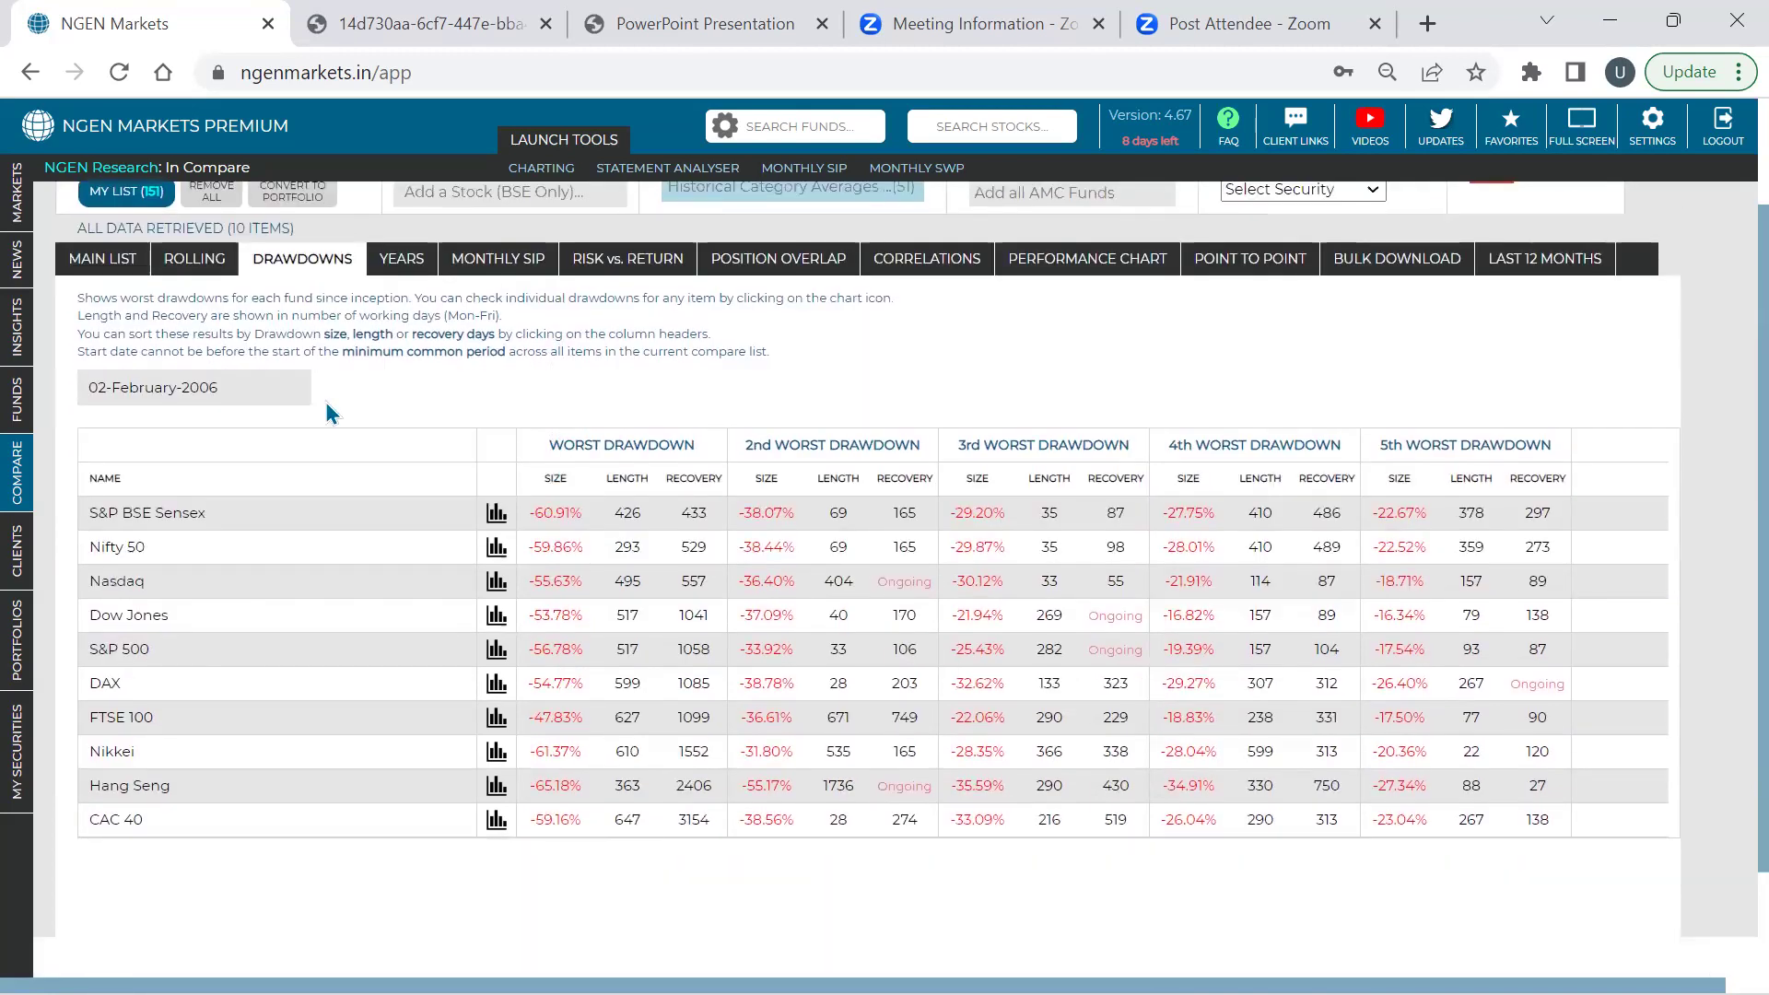
pyautogui.click(170, 387)
pyautogui.click(280, 435)
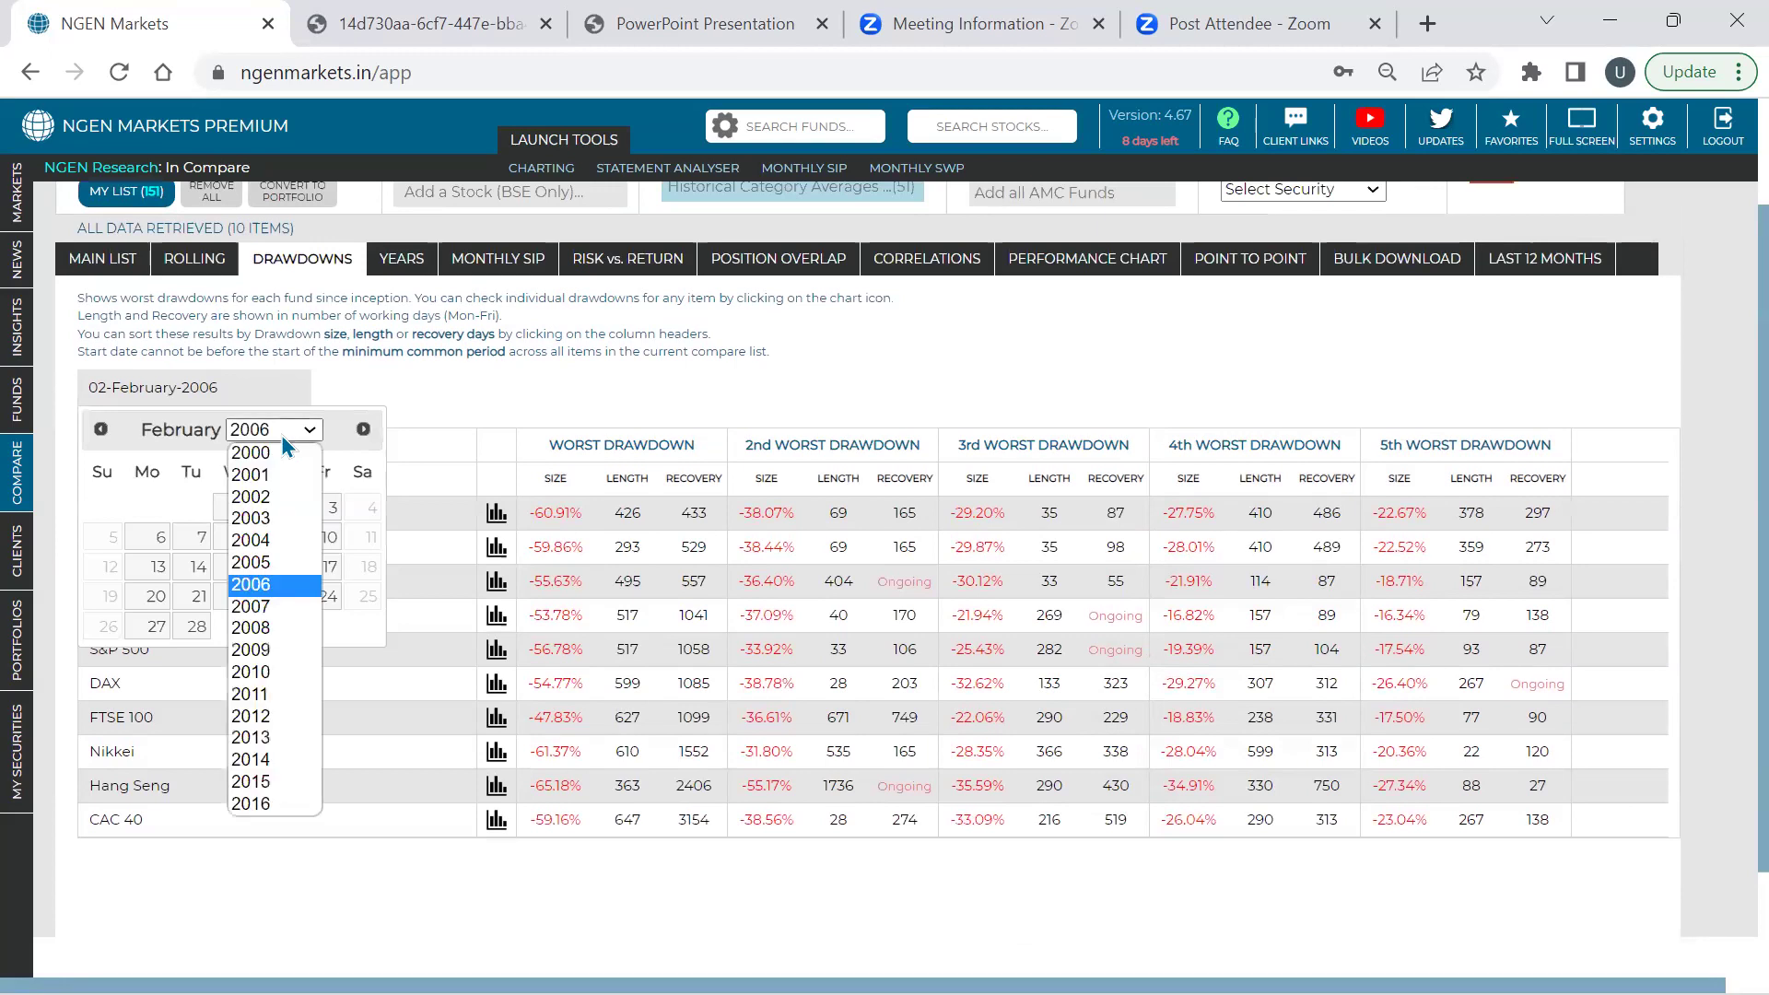
pyautogui.click(251, 803)
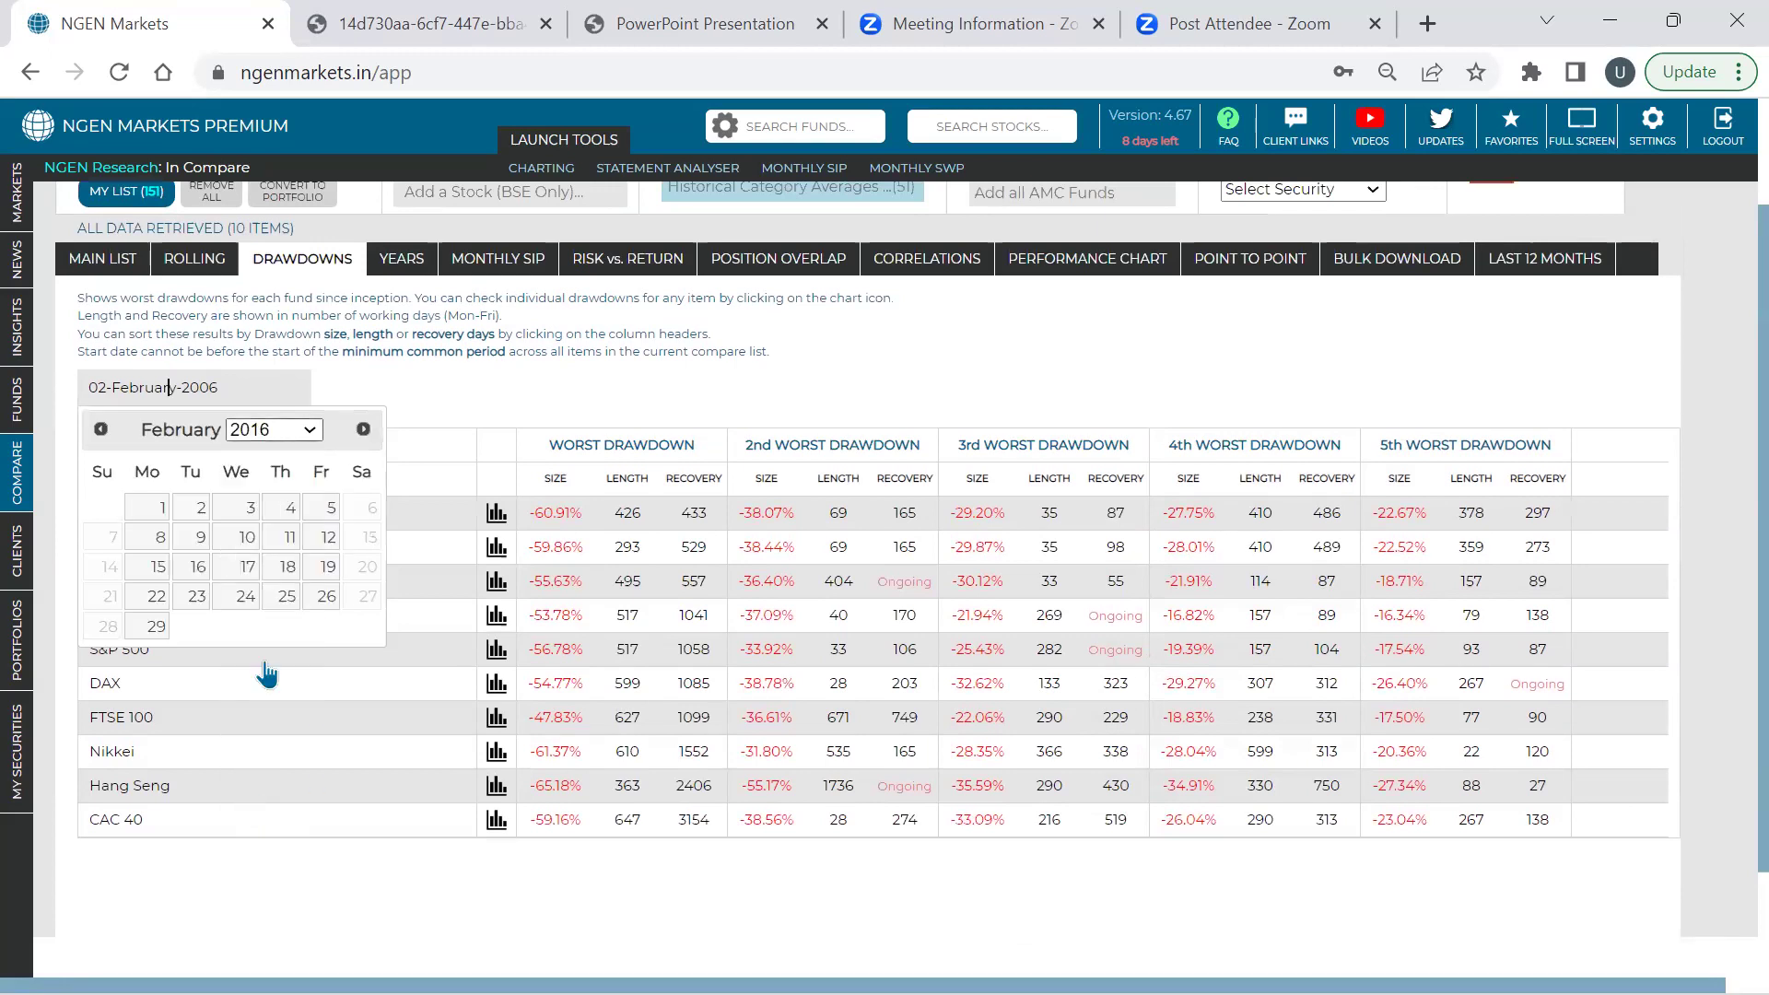
pyautogui.click(306, 429)
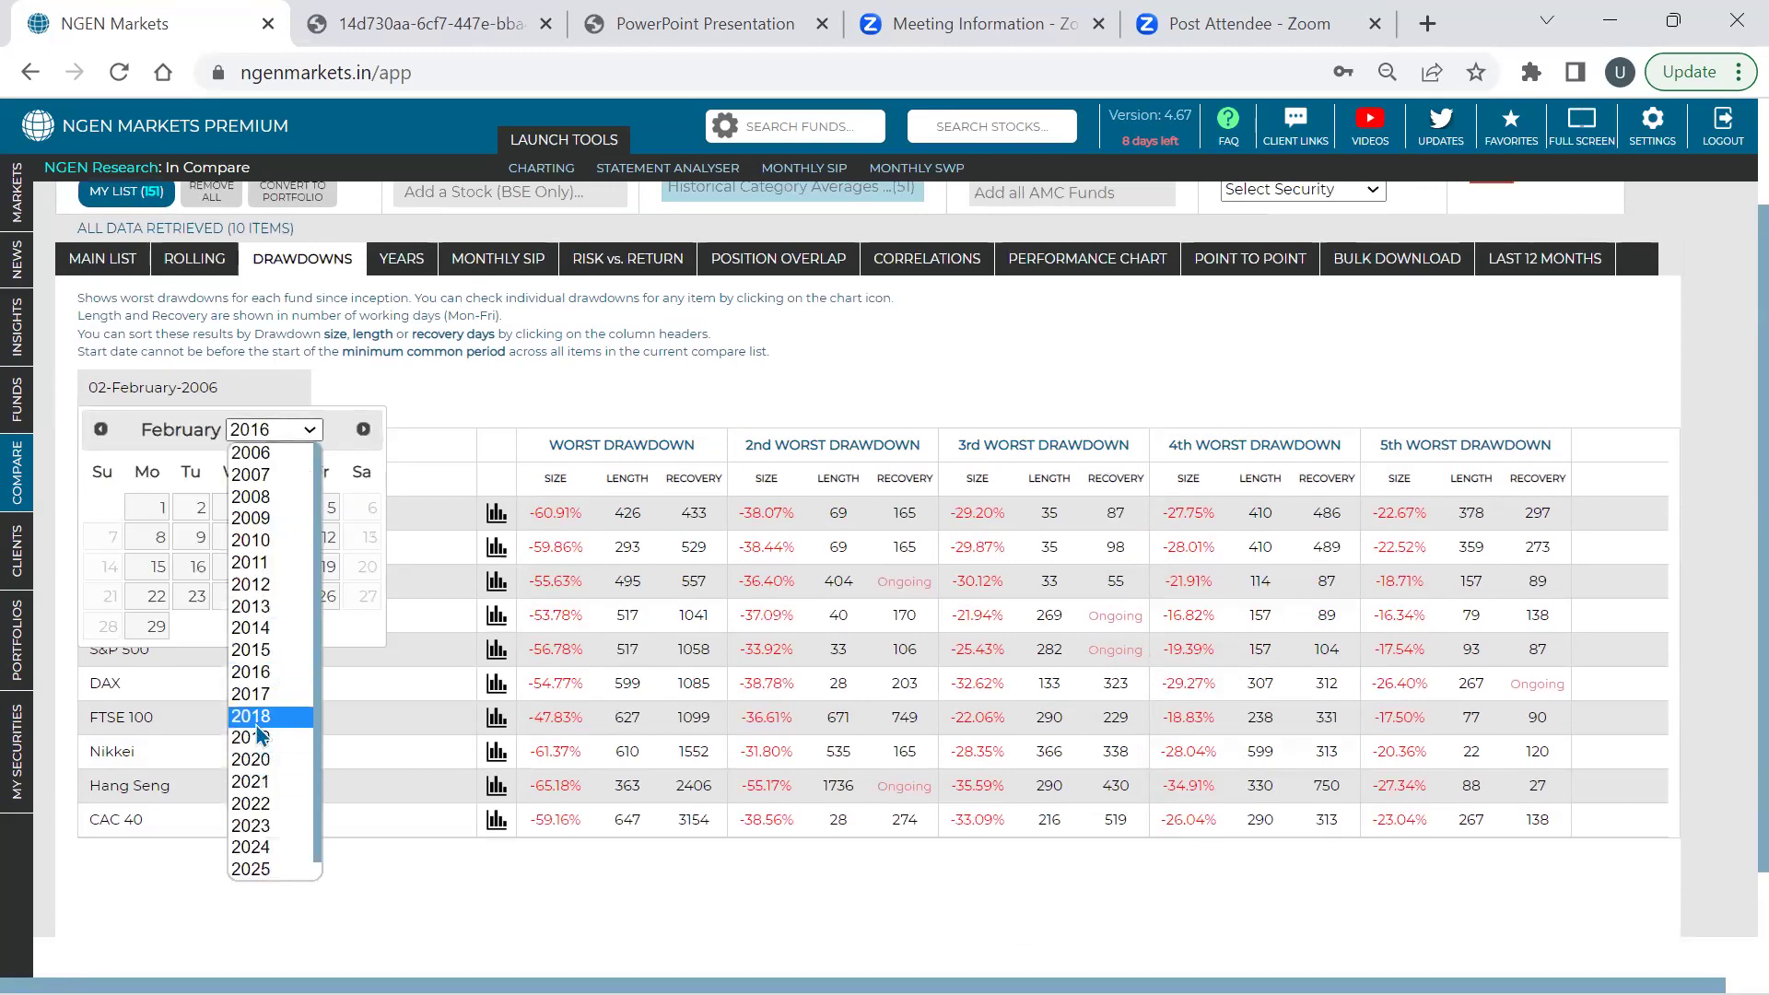
pyautogui.click(257, 717)
pyautogui.click(291, 507)
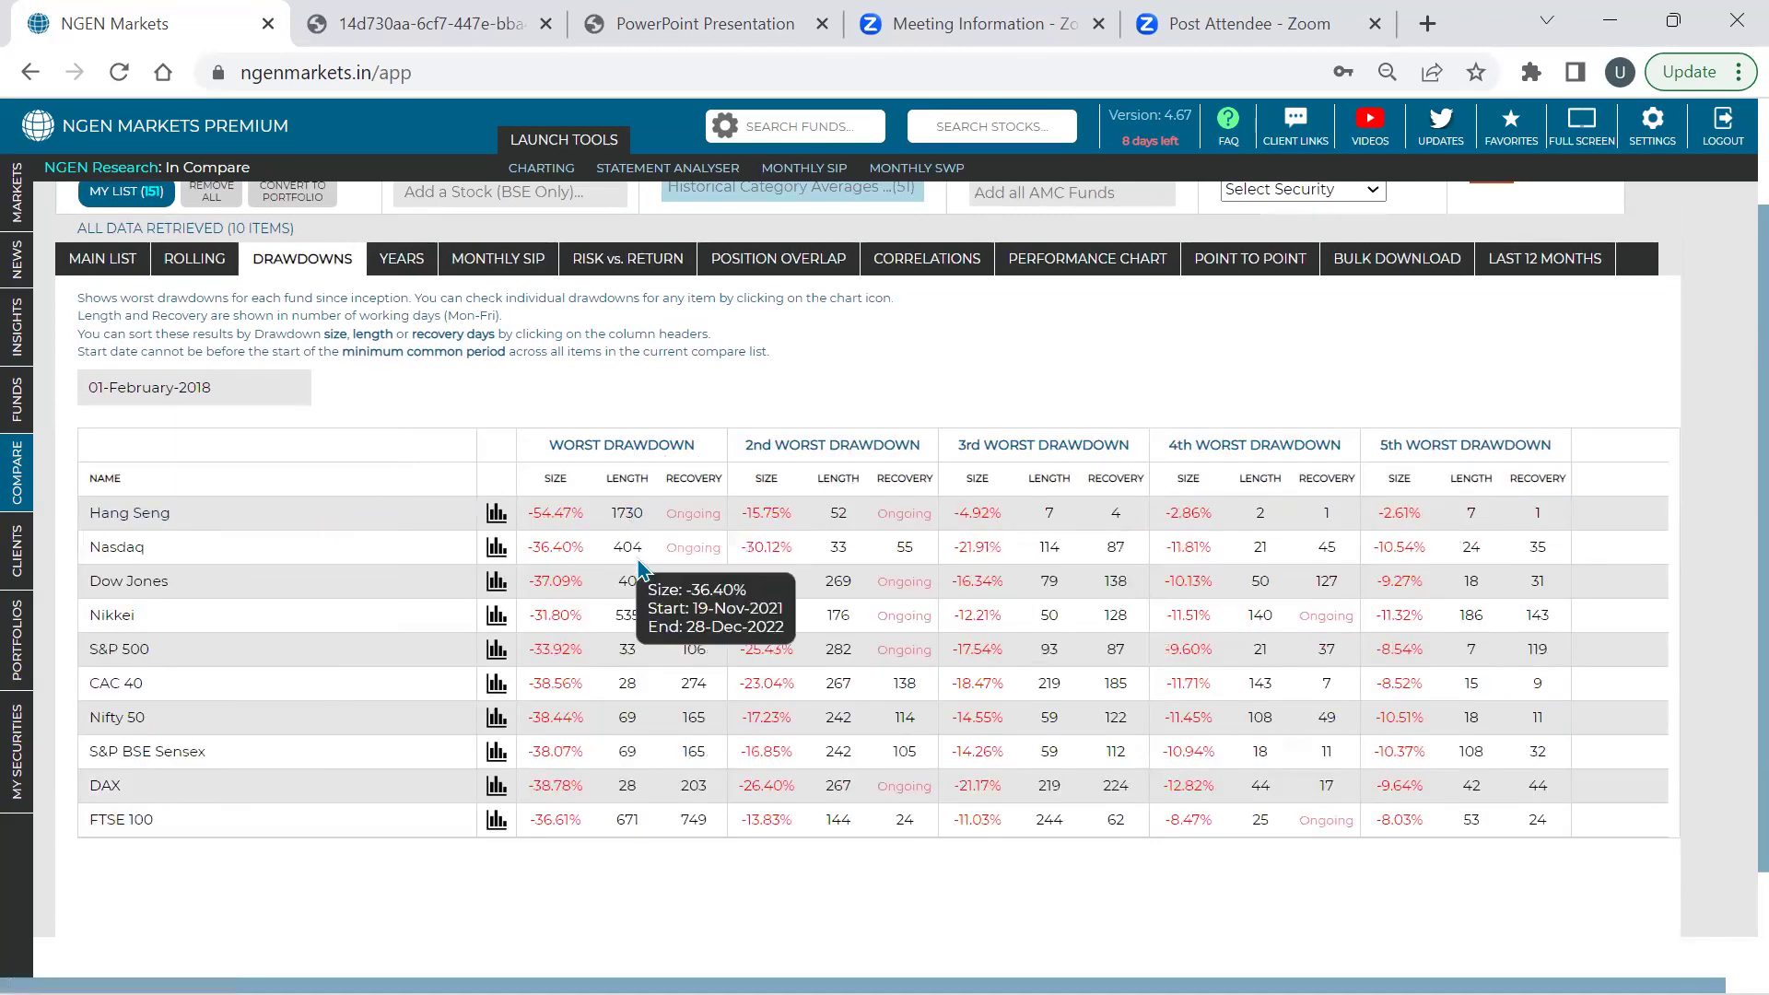
pyautogui.moveTo(742, 546)
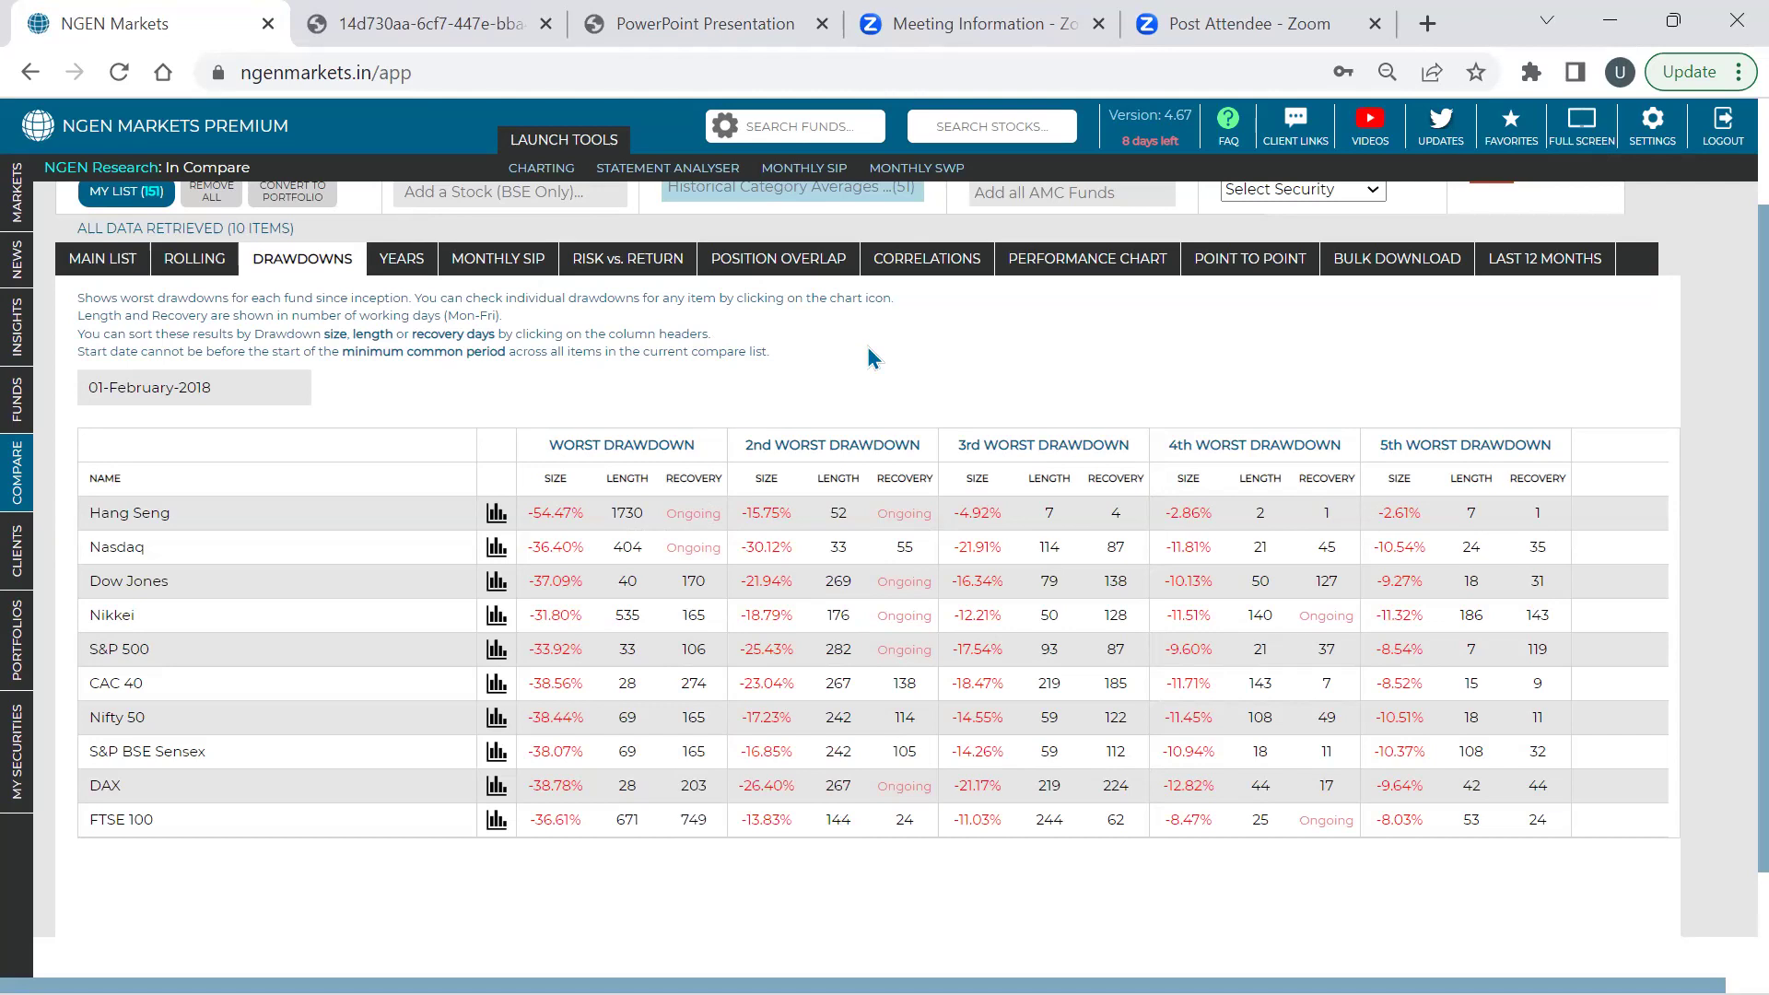
# Examine the correlation matrix of the world indices, picking out the Nifty 50 and S&P BSE Sensex pair
pyautogui.click(919, 267)
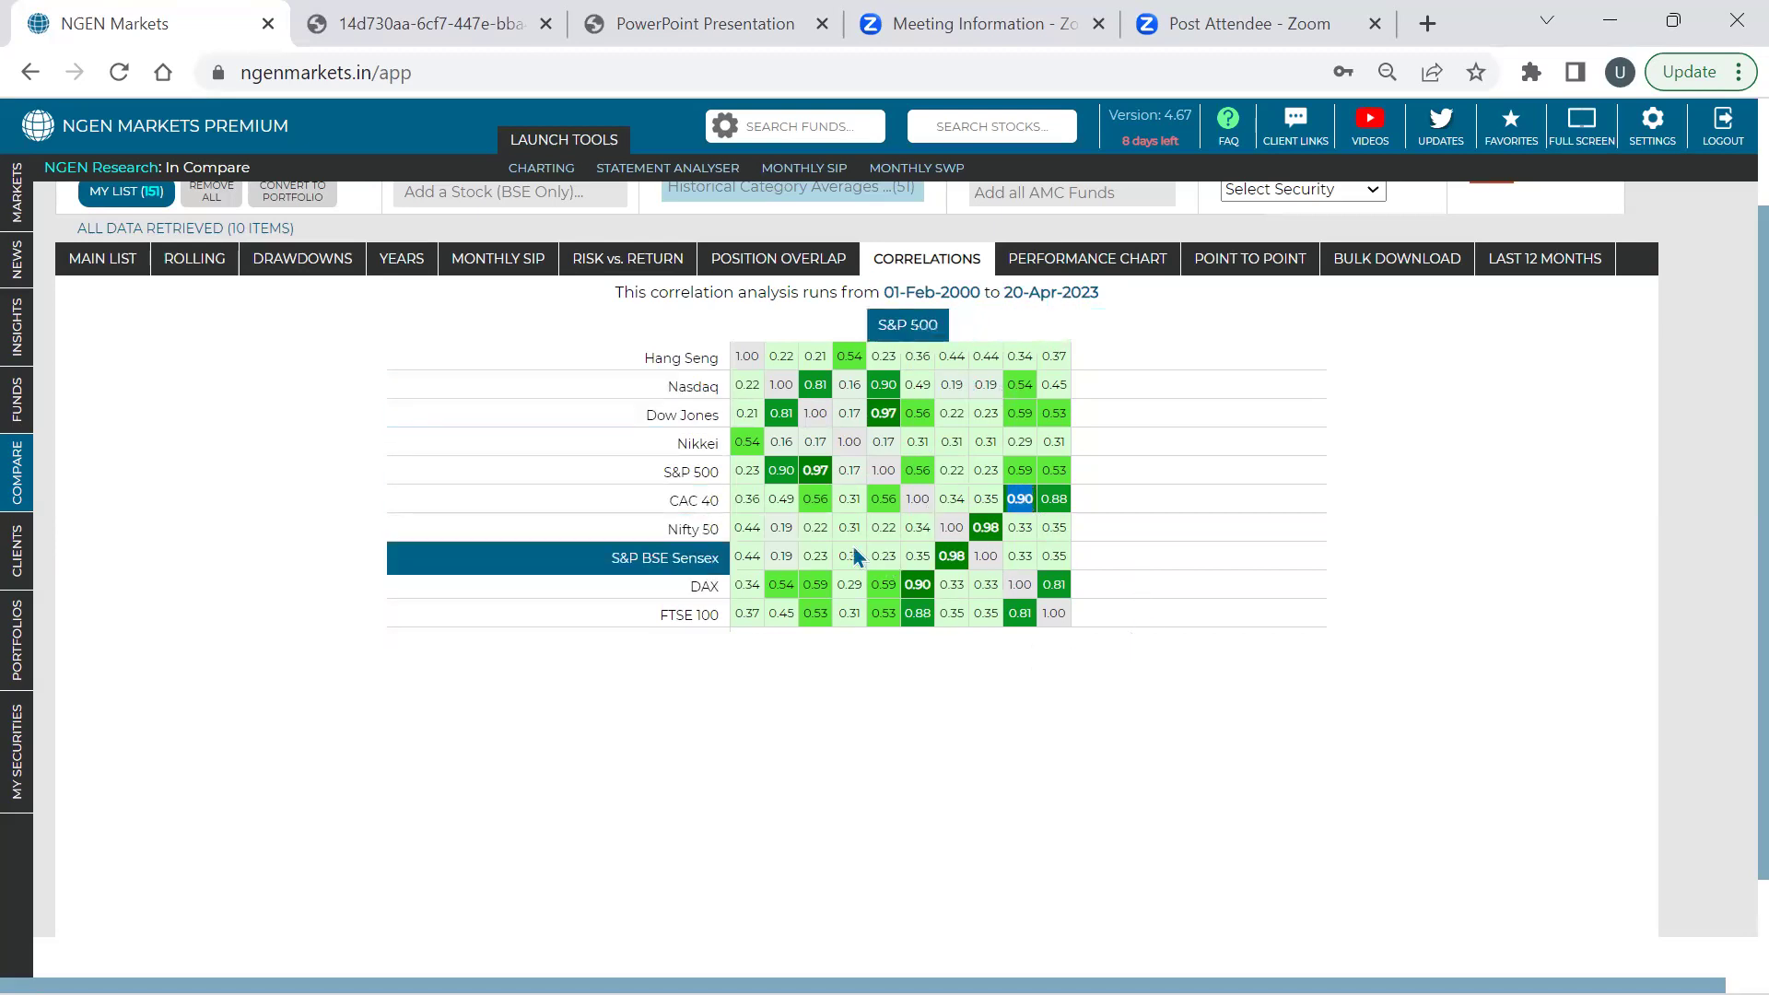
pyautogui.click(987, 527)
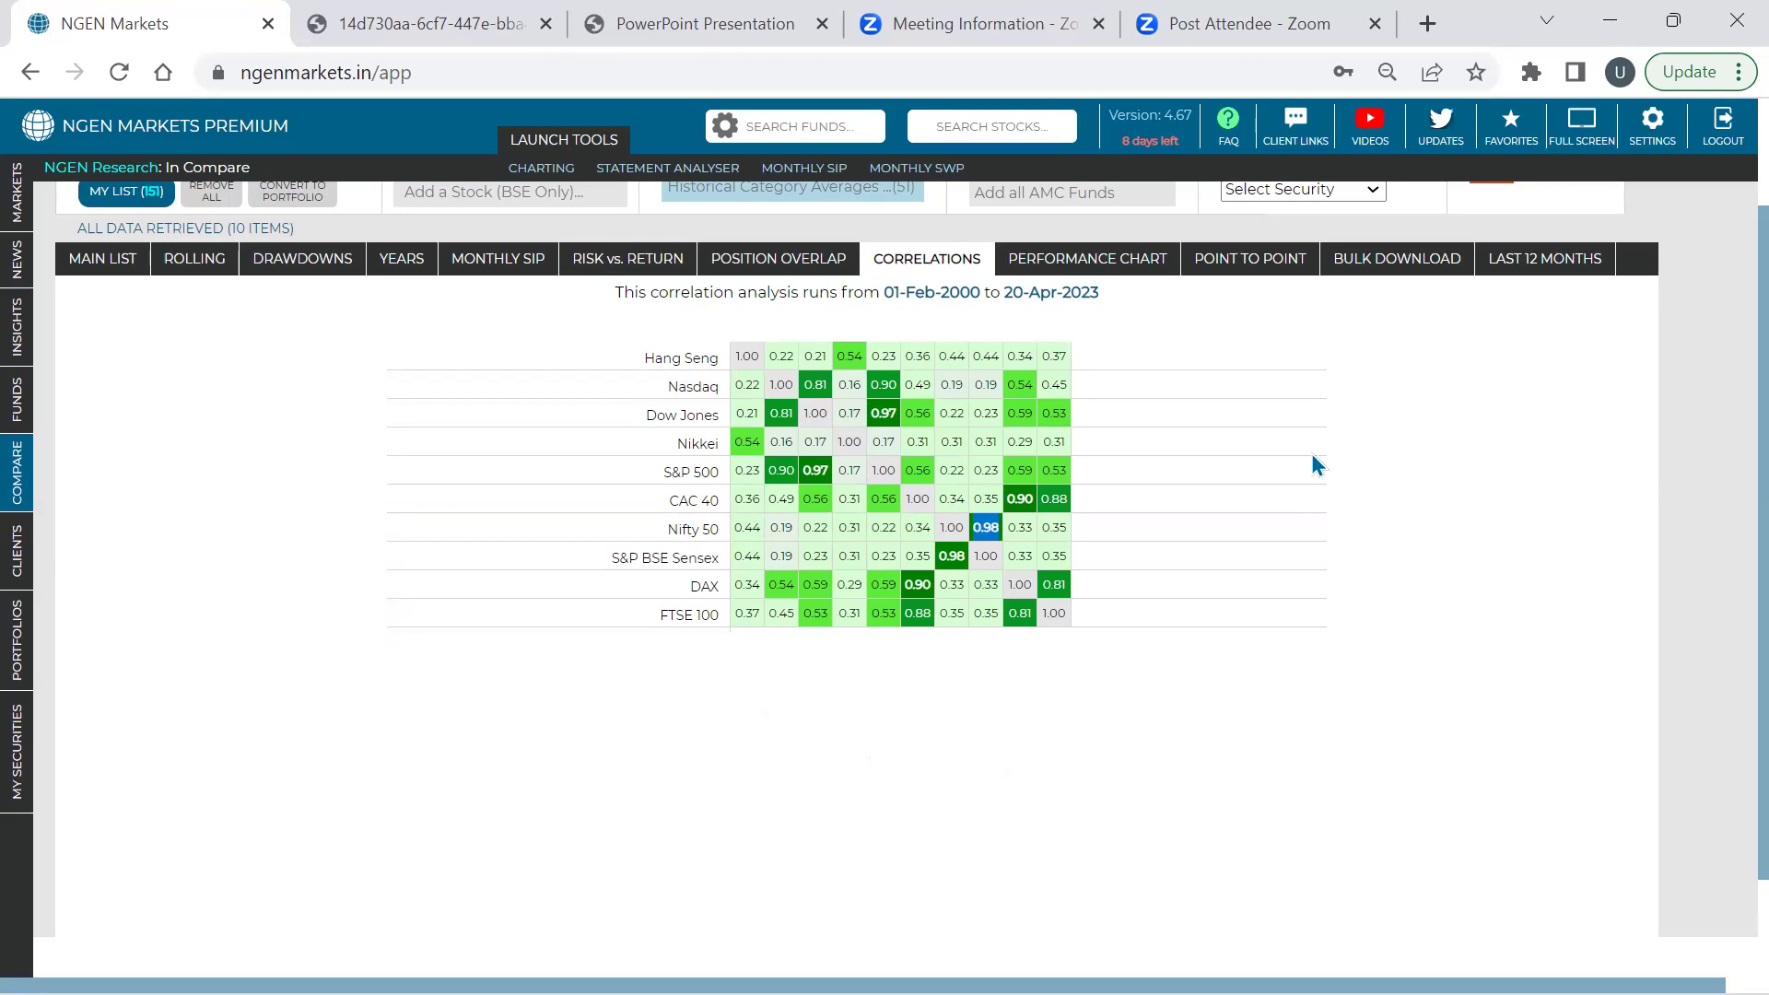
# Add the Nifty Pharma index to the list of compared securities
pyautogui.scroll(2, 1312, 453)
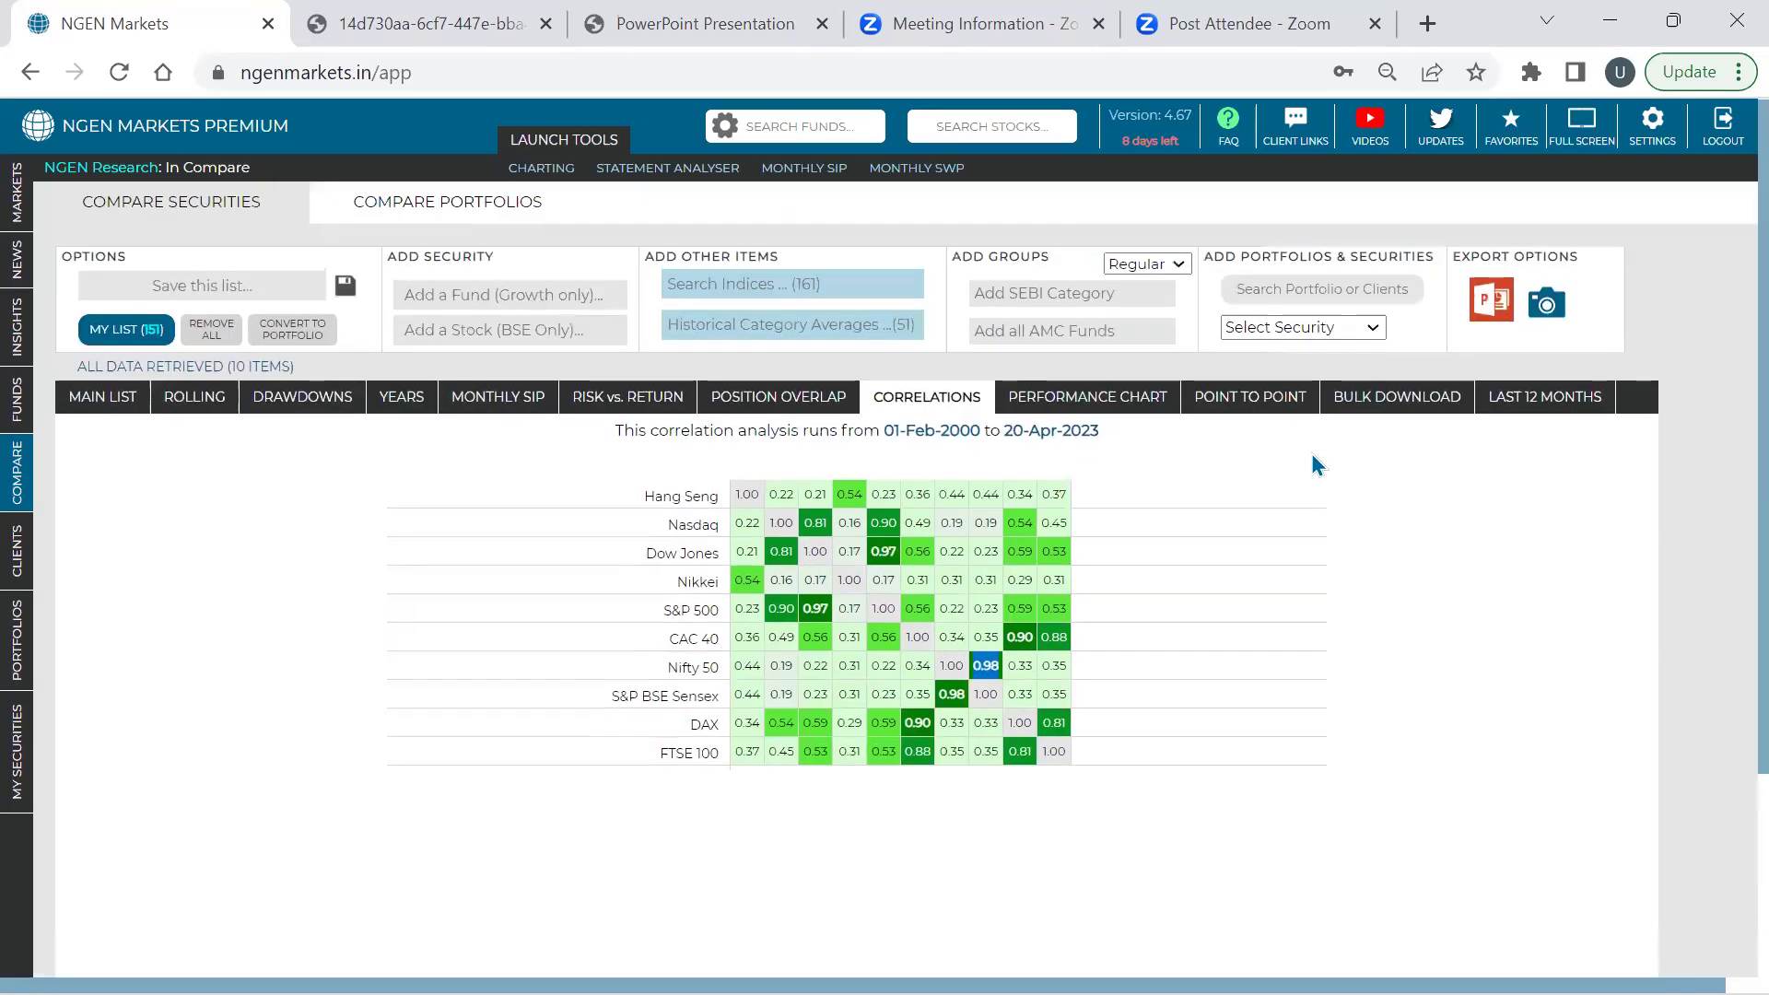
pyautogui.click(791, 293)
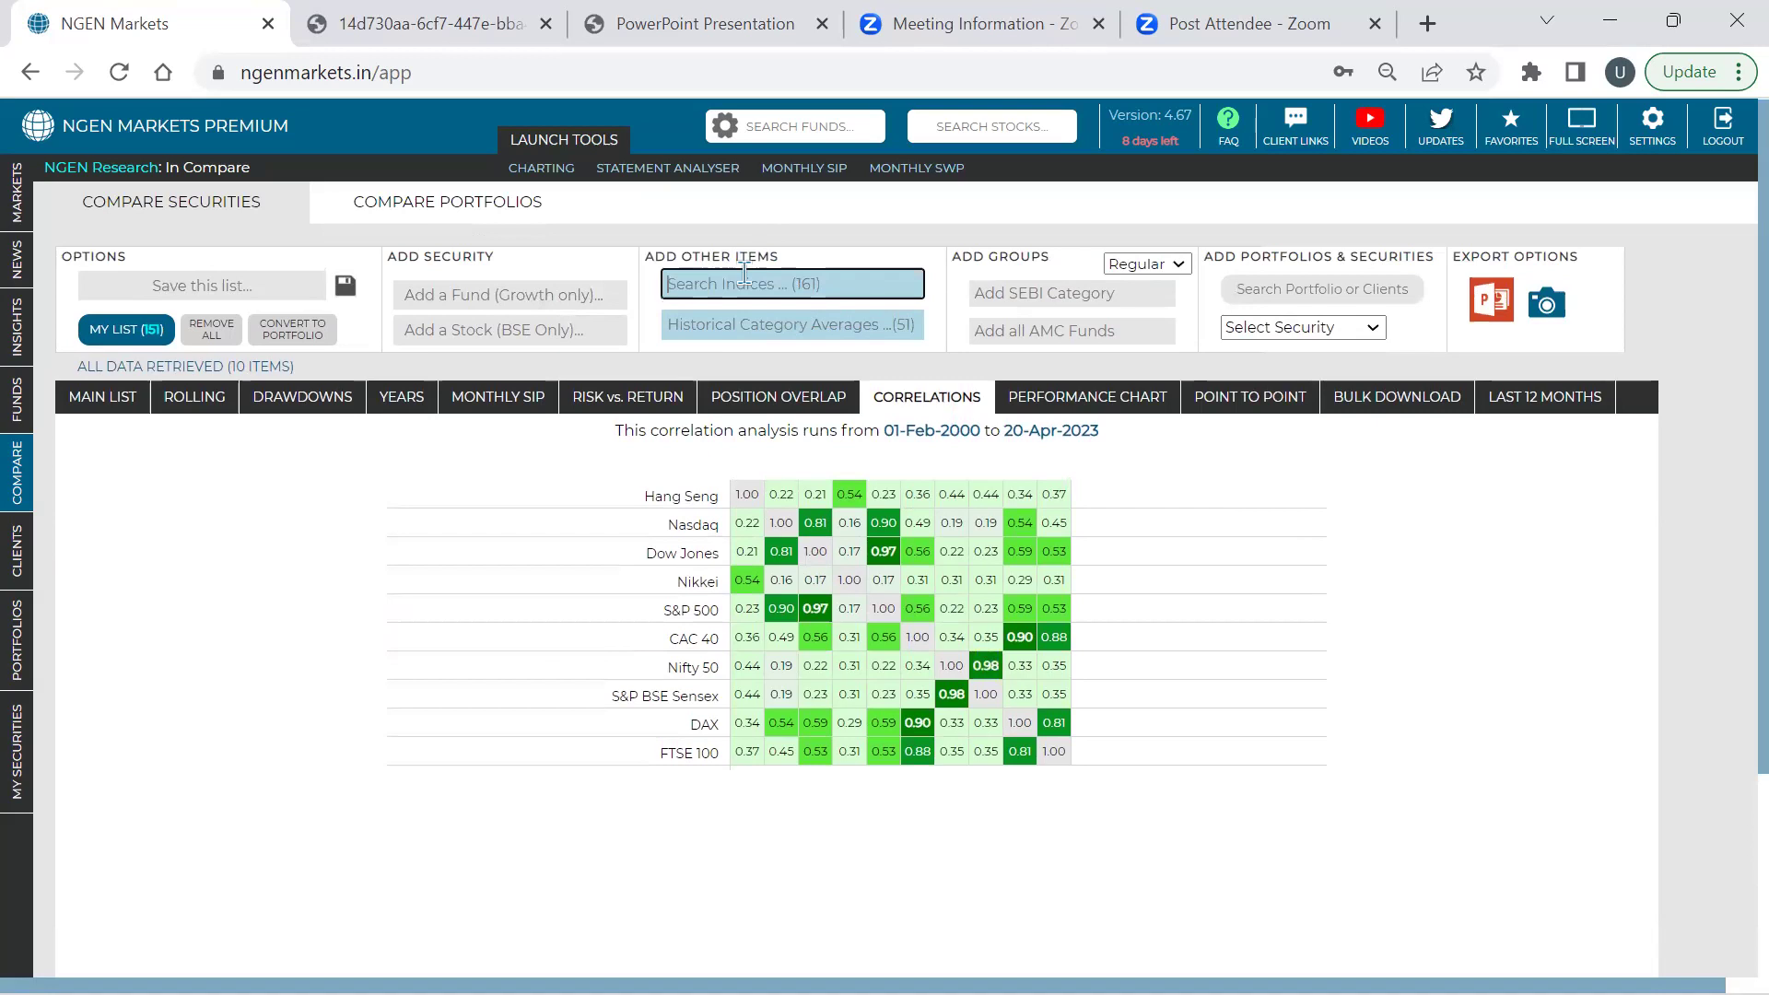
pyautogui.write('nifty pha')
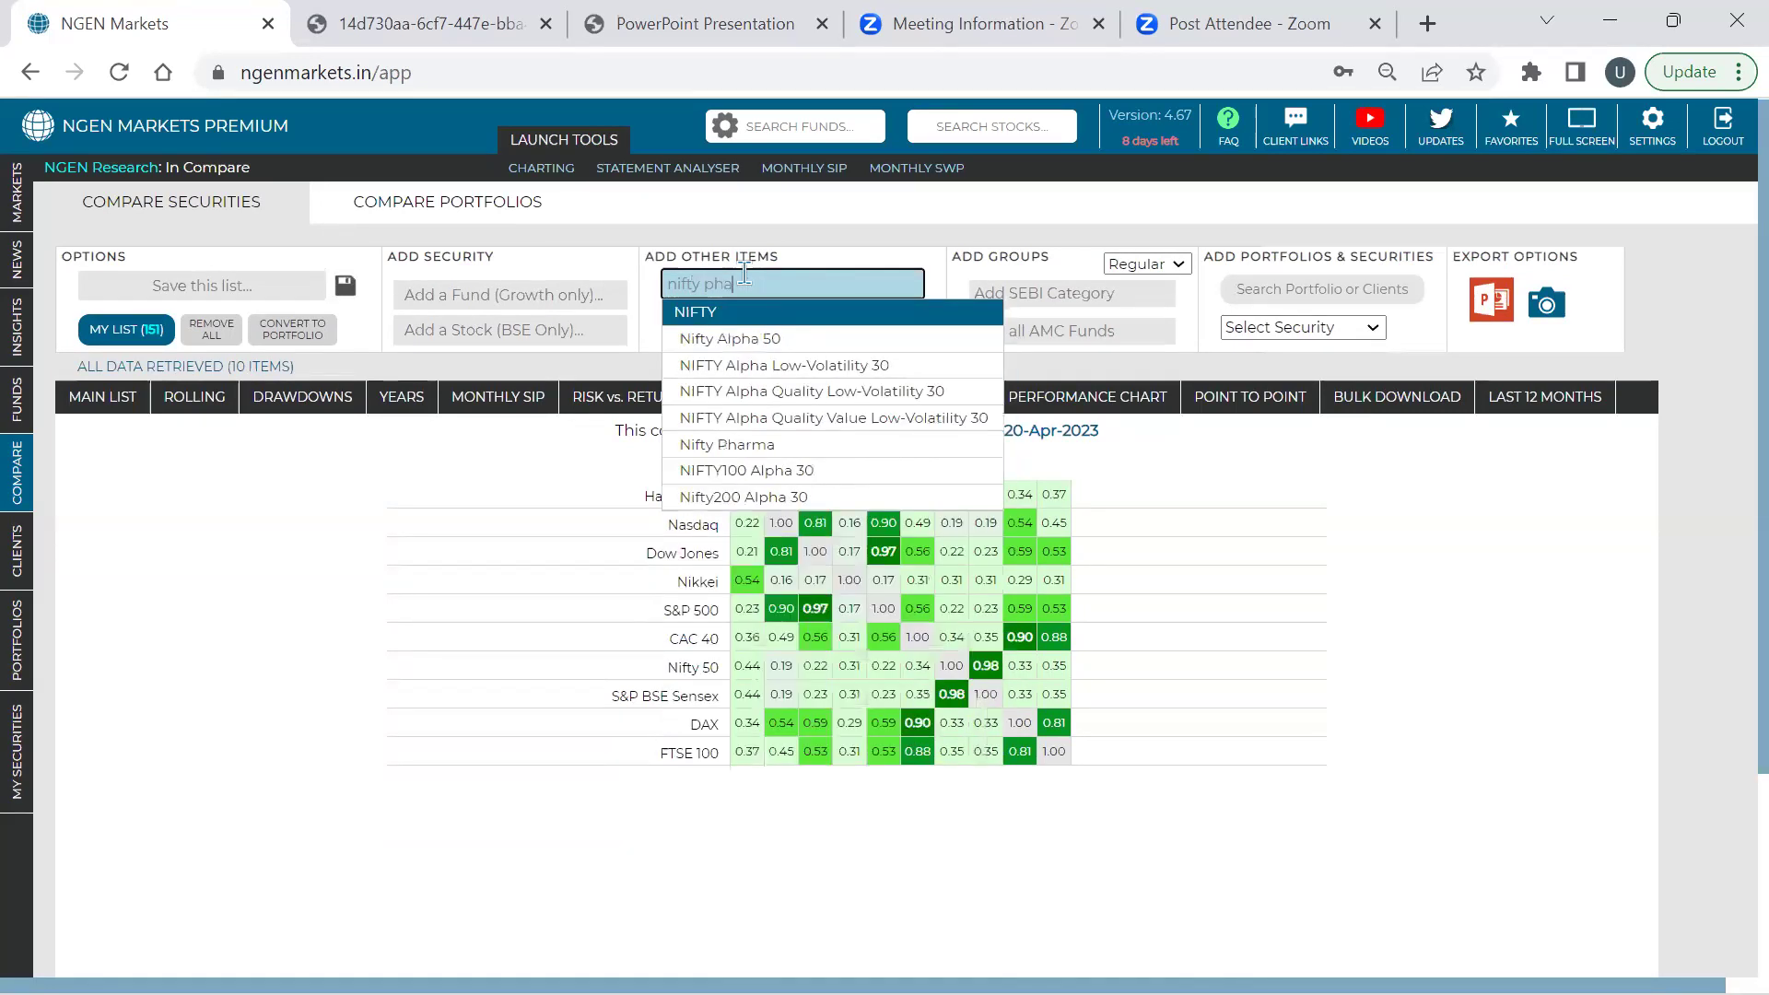
pyautogui.write('r')
pyautogui.press('Return')
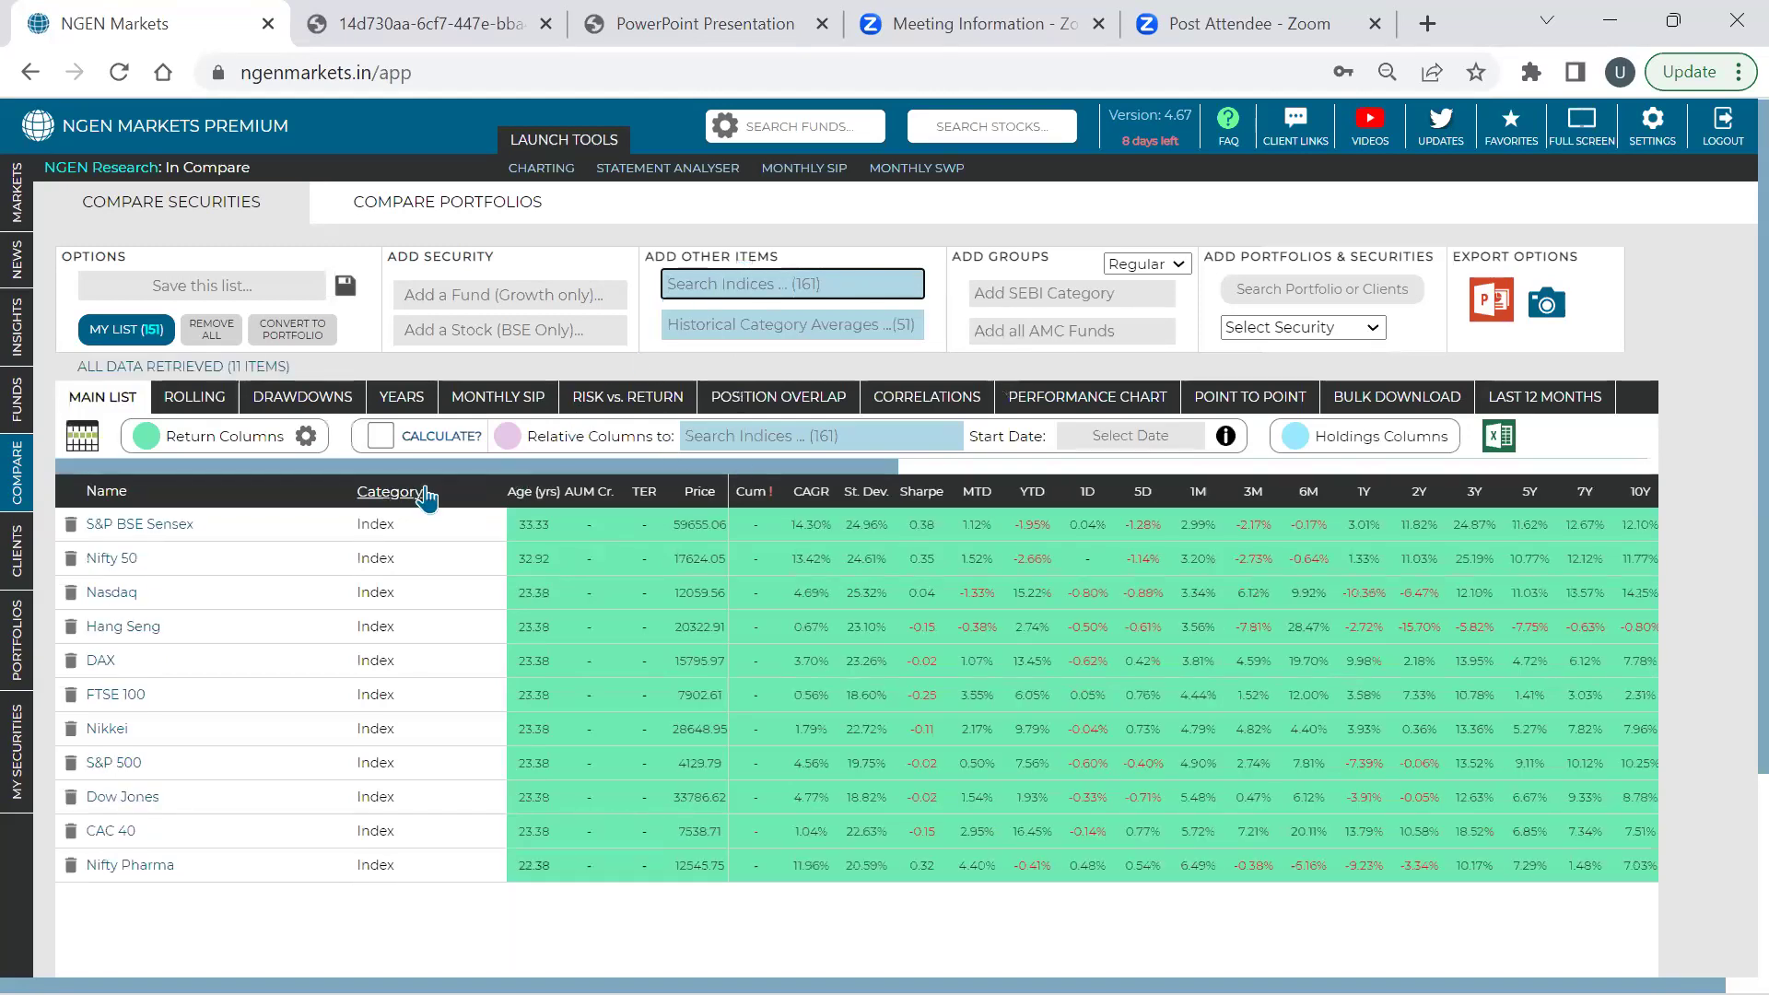
# Load the saved list "Nifty Index" and open the correlation matrix for its sector indices
pyautogui.click(129, 327)
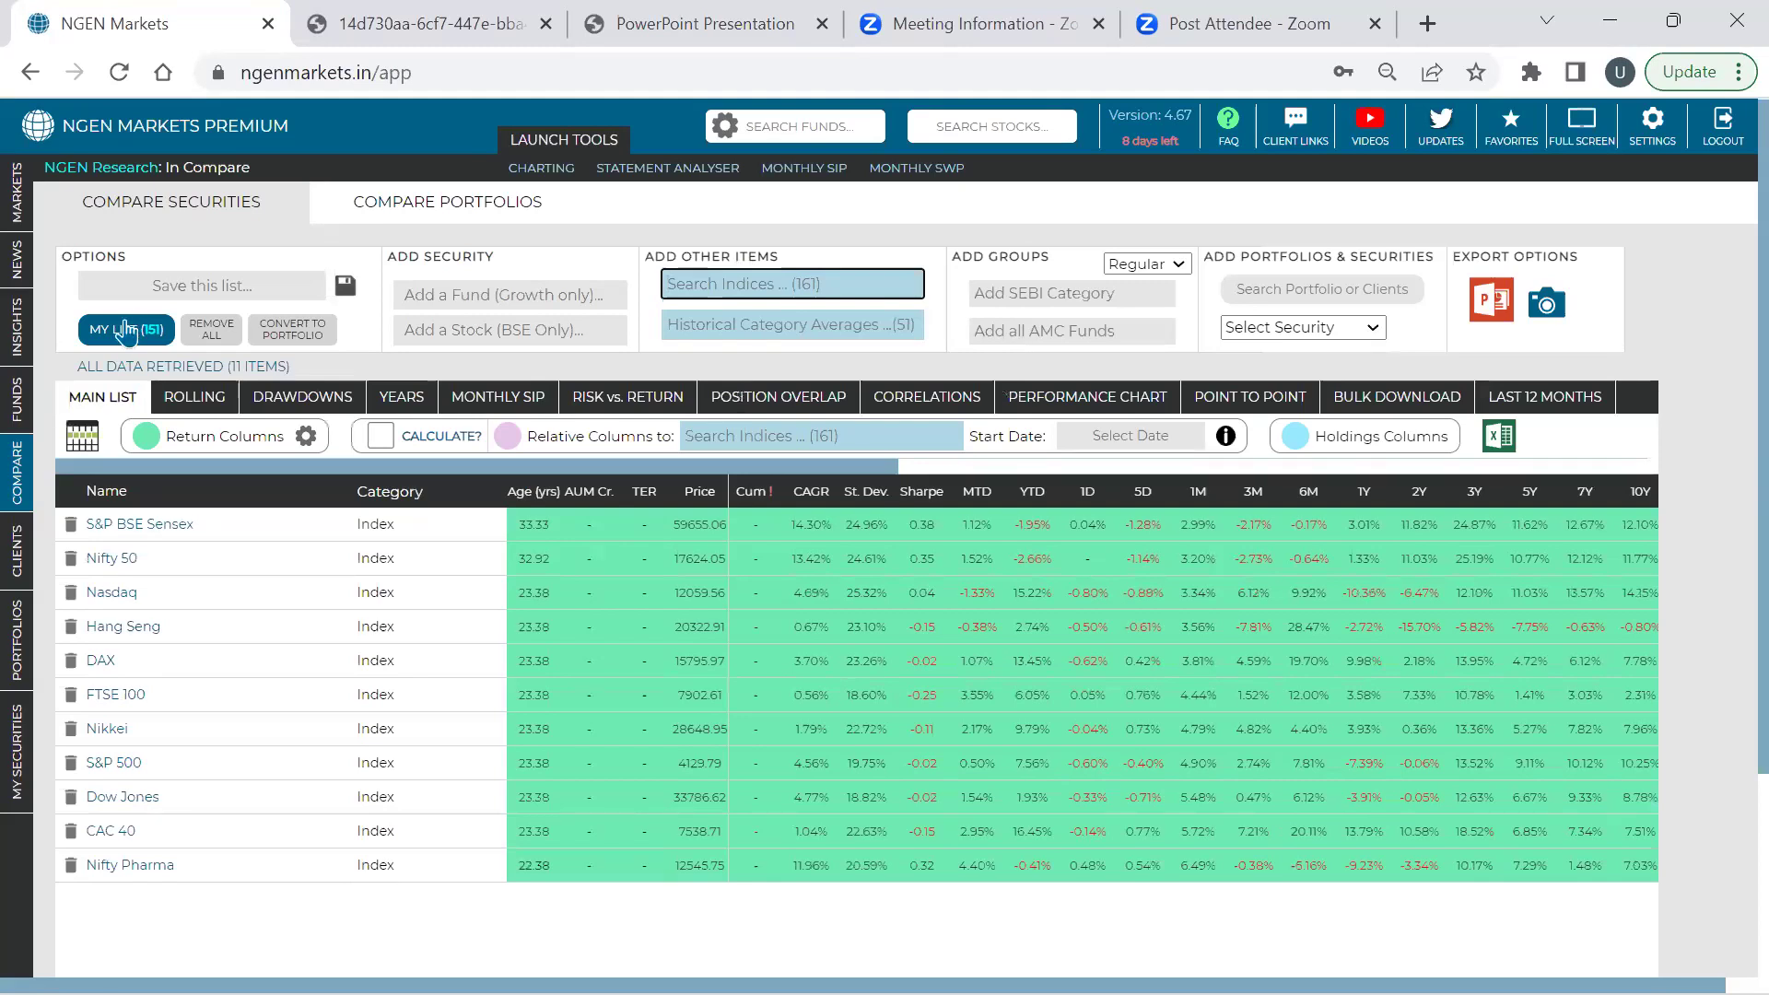
pyautogui.scroll(-5, 361, 457)
pyautogui.scroll(-10, 360, 456)
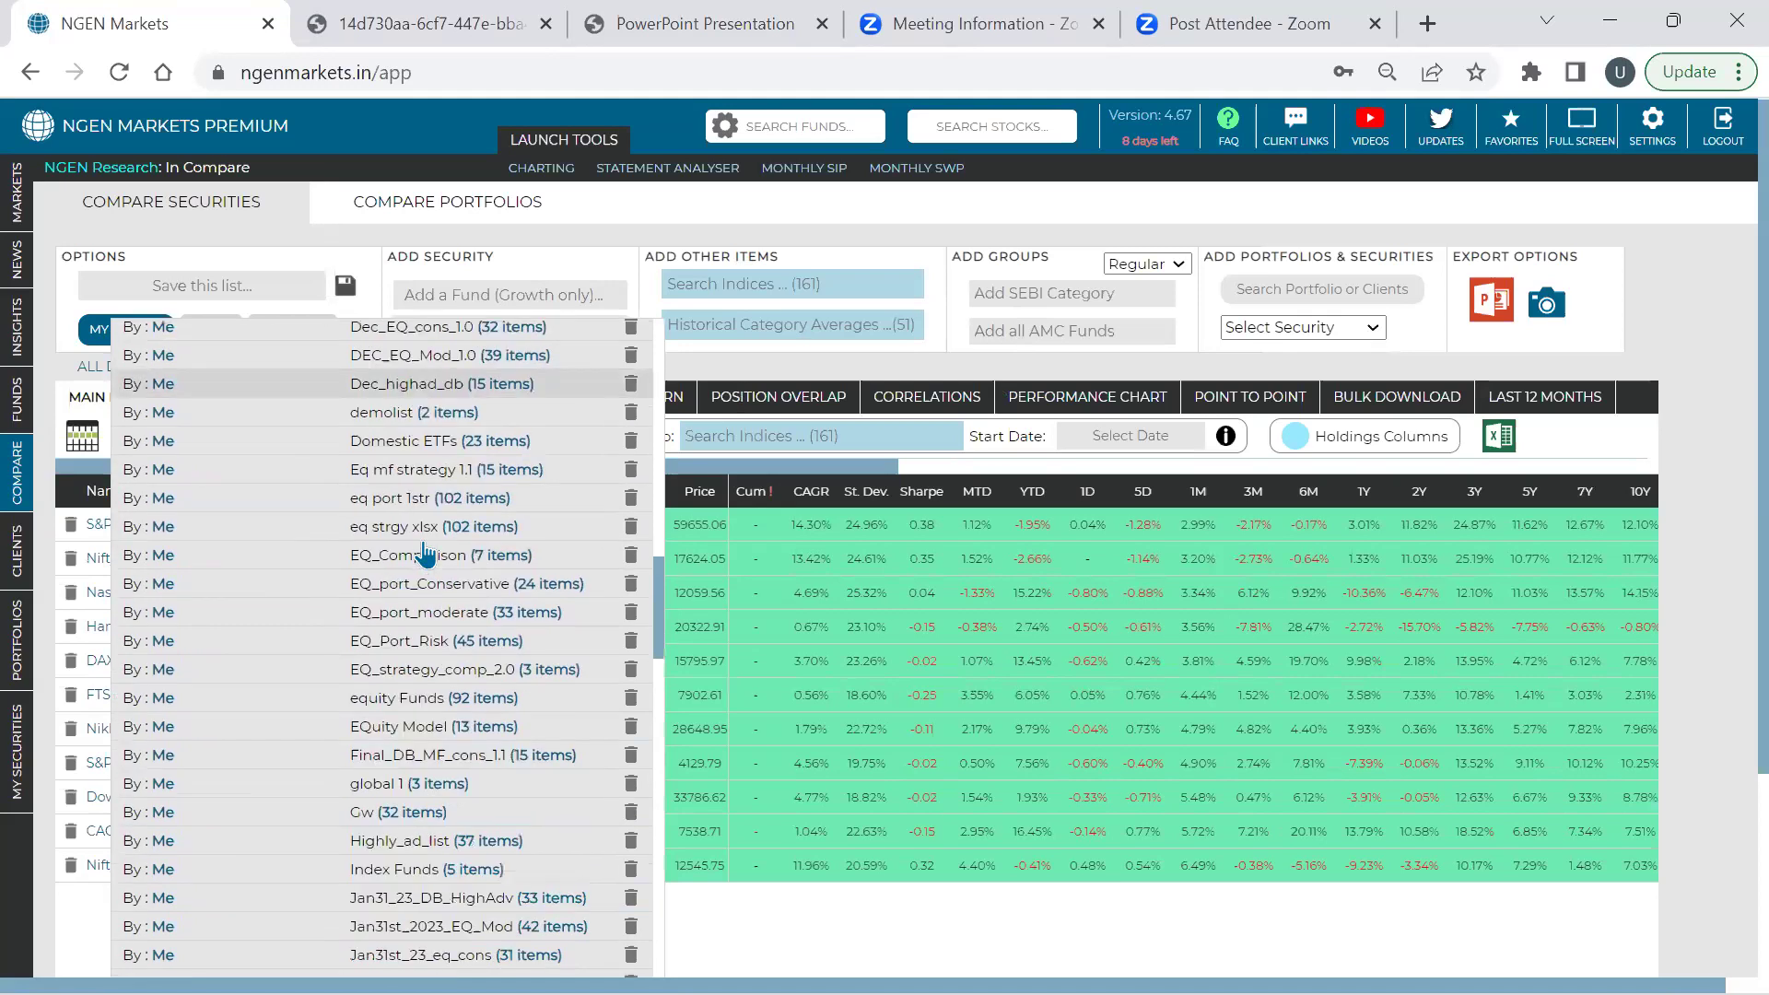
pyautogui.scroll(-6, 425, 553)
pyautogui.scroll(-6, 426, 553)
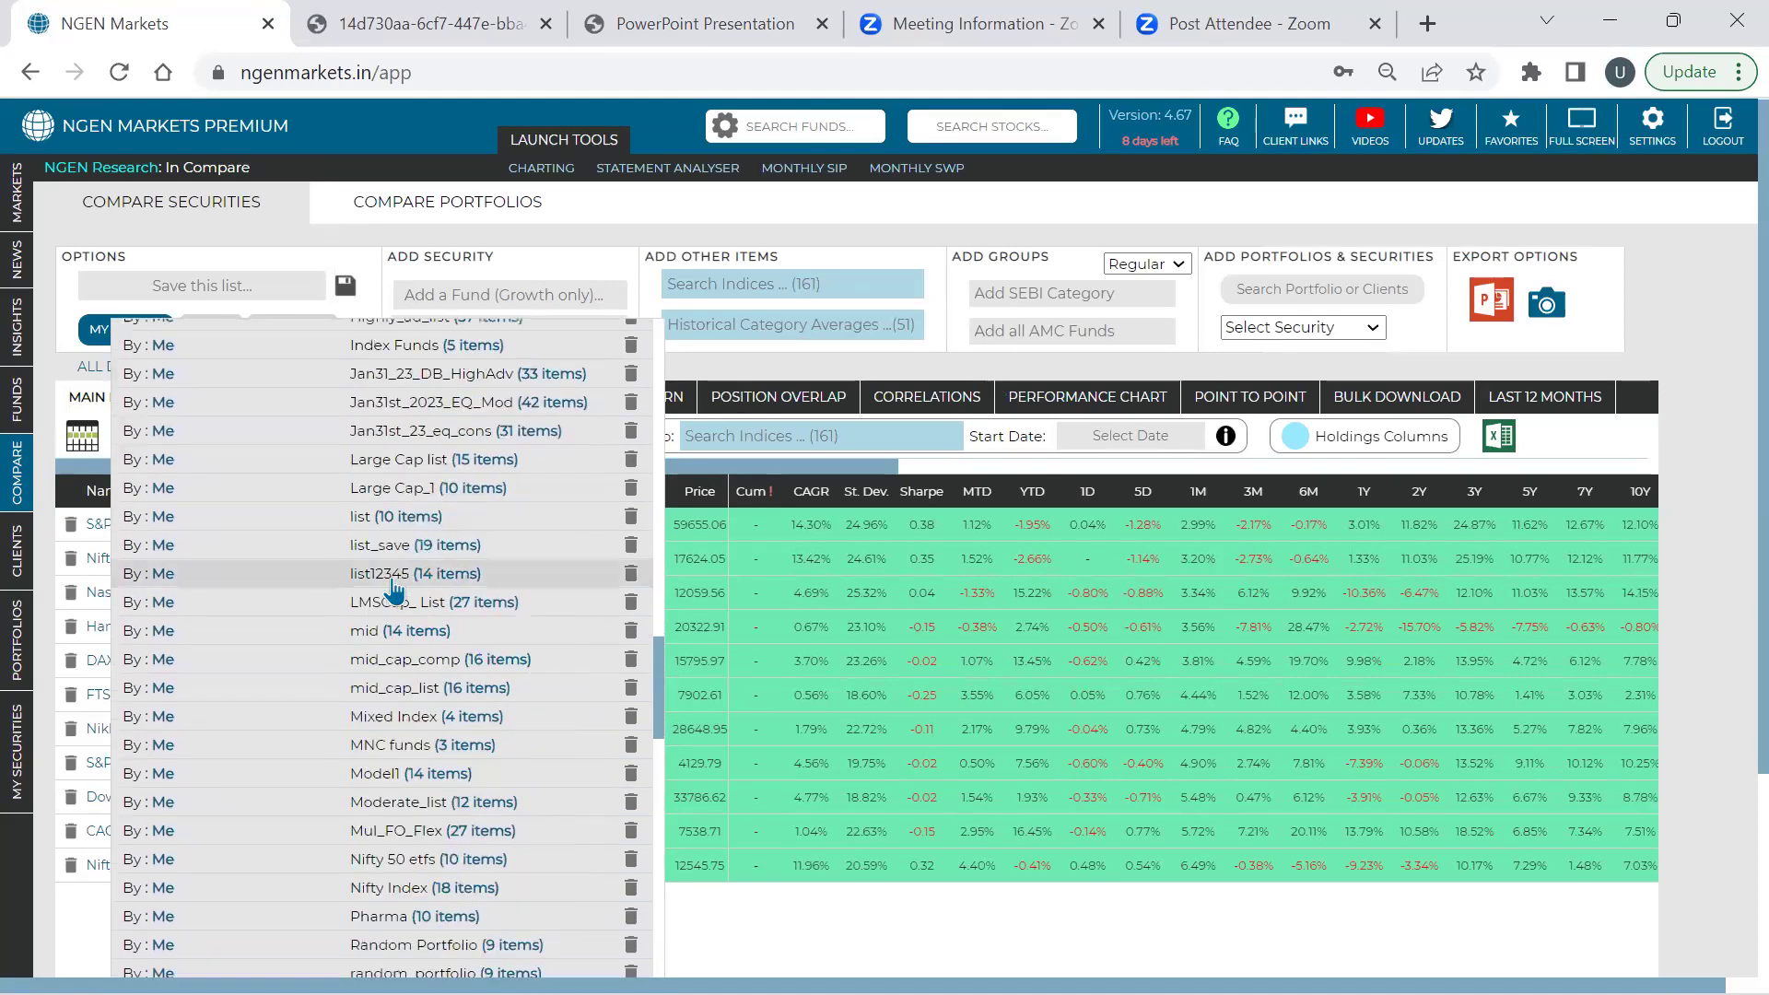
pyautogui.scroll(-2, 417, 543)
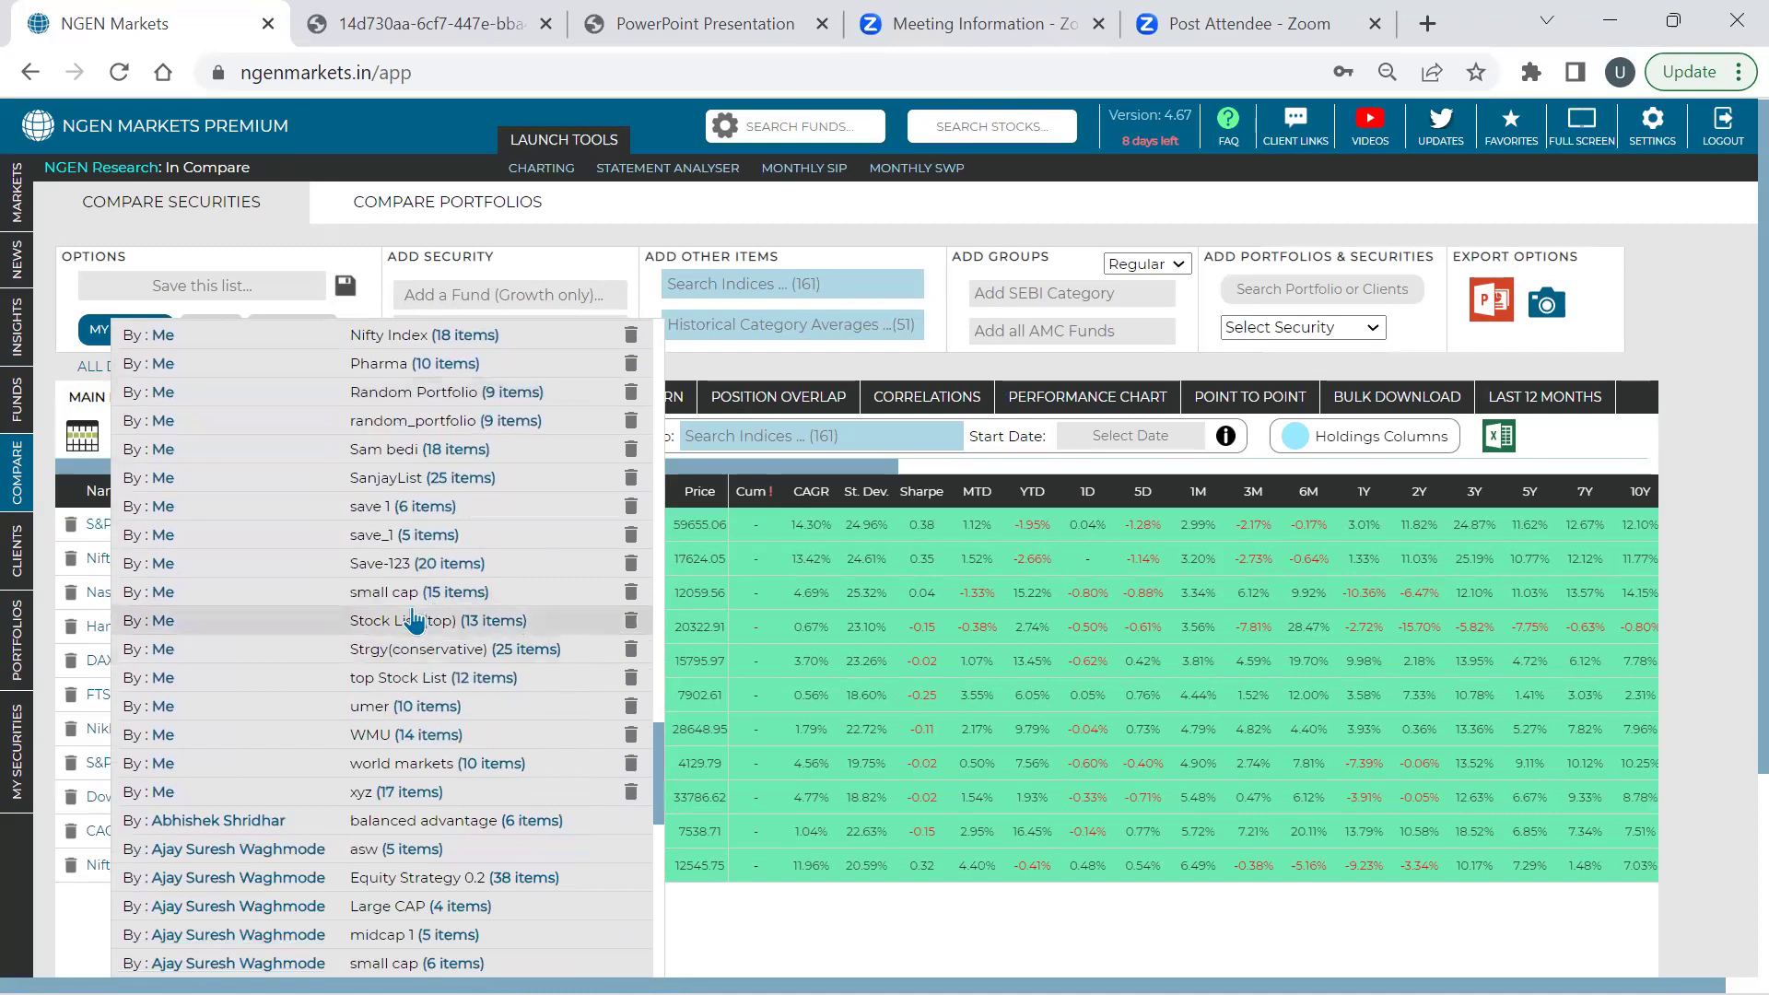
pyautogui.scroll(3, 414, 621)
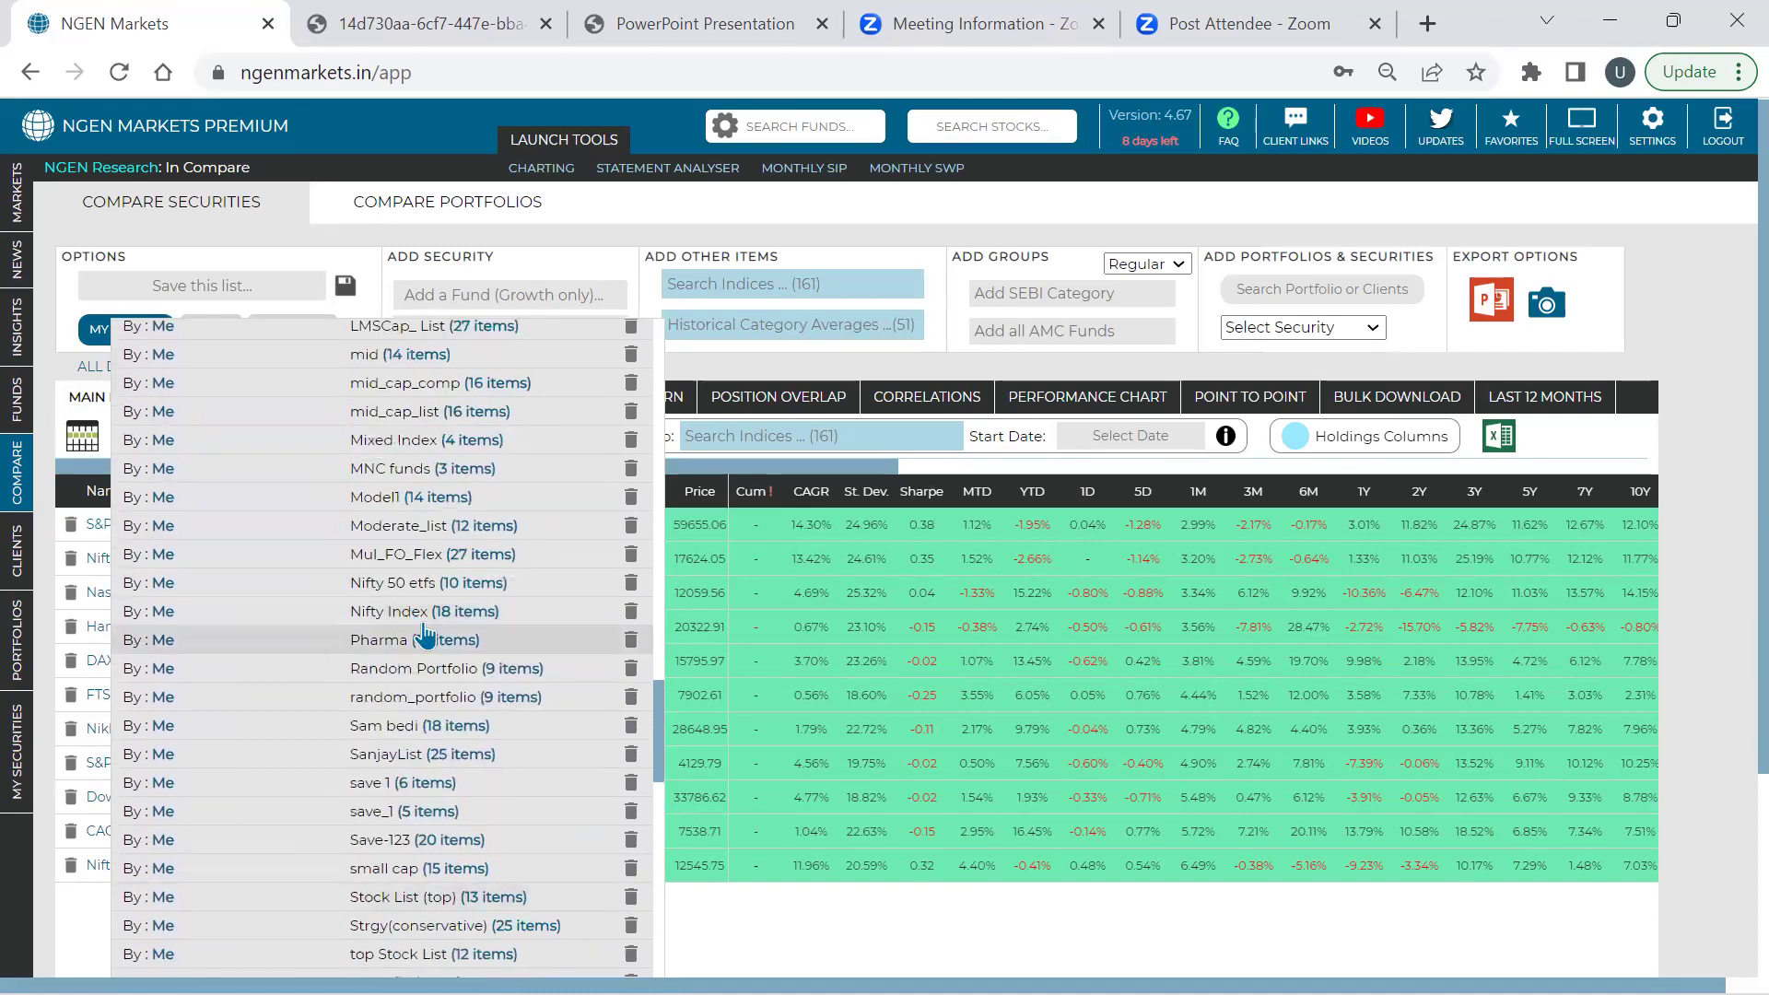
pyautogui.click(422, 621)
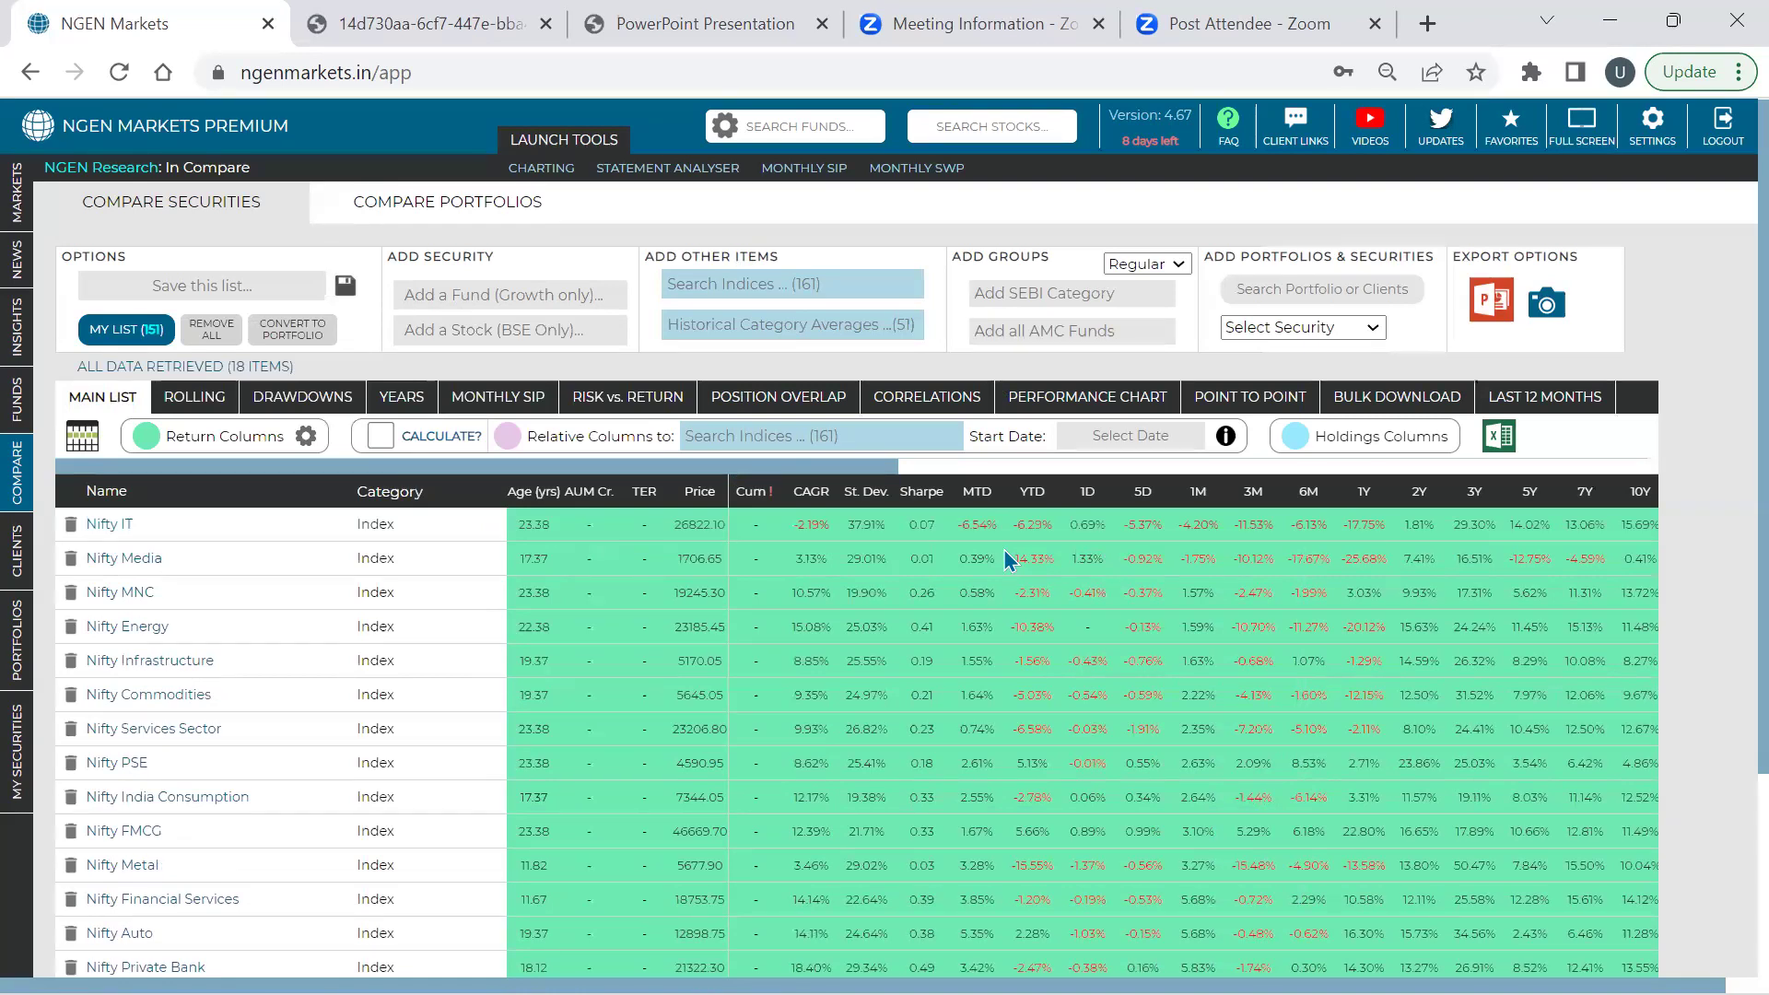
pyautogui.click(930, 399)
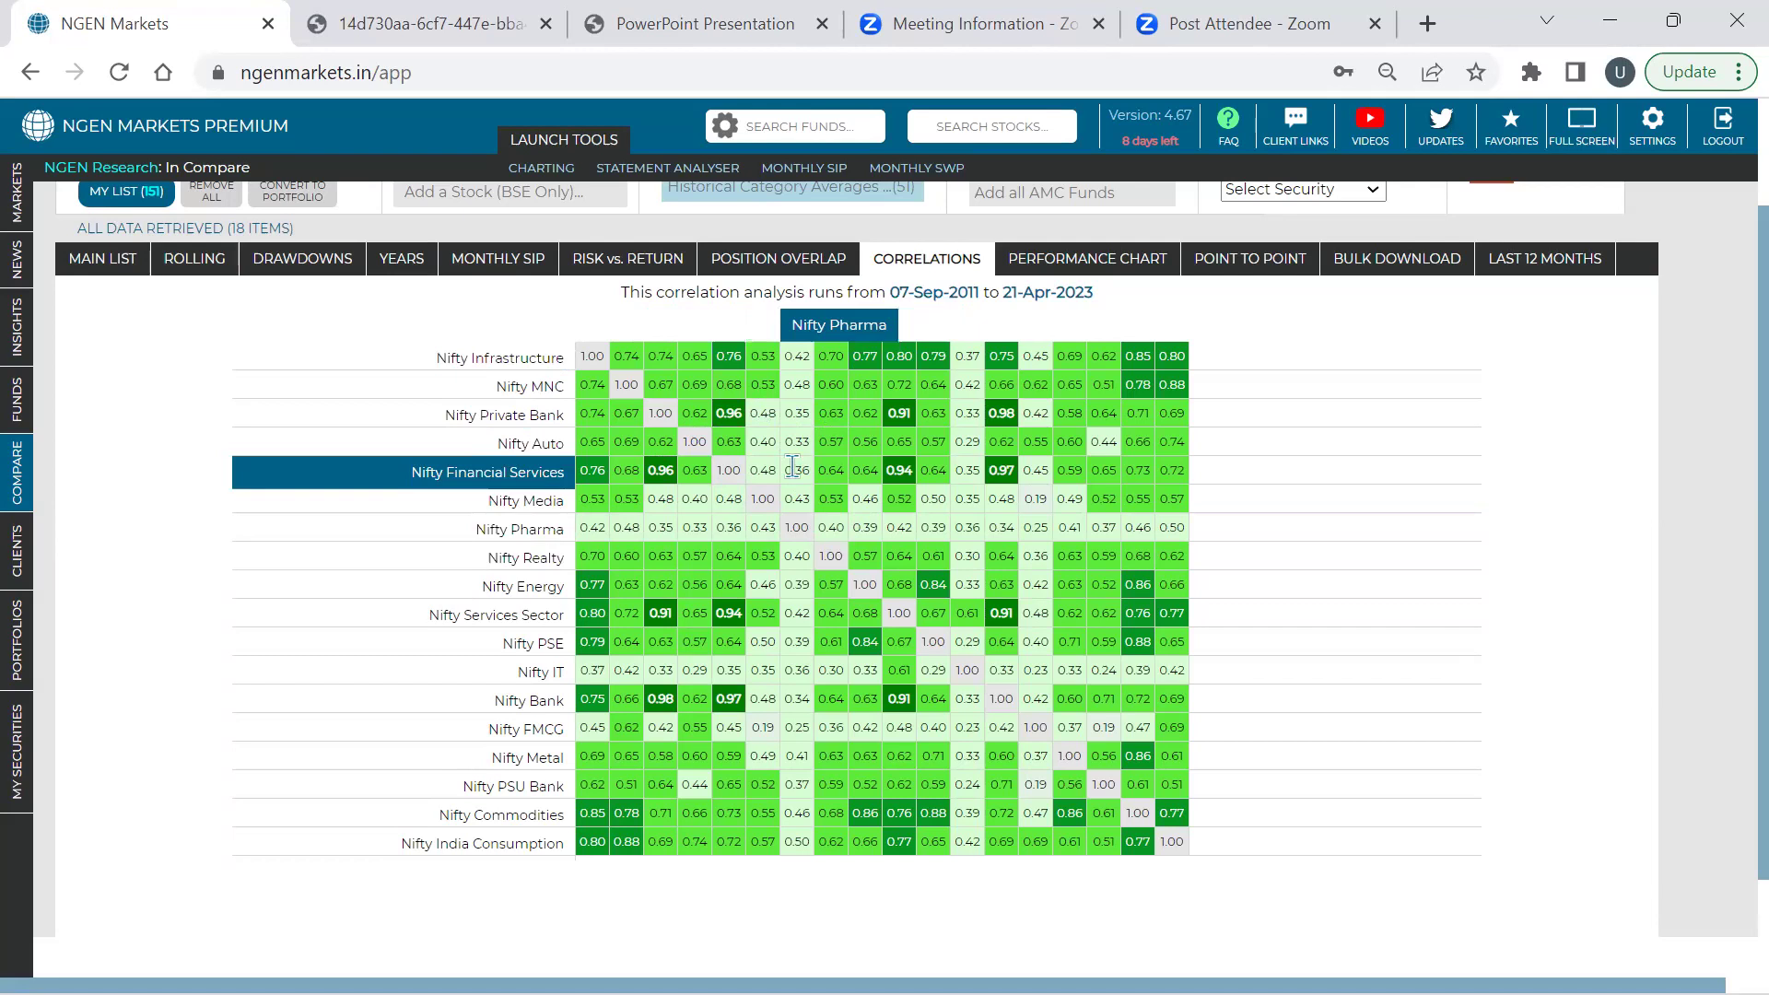
# Show the year-wise returns of the Nifty sector indices and sort them by 2022, highest first
pyautogui.click(426, 272)
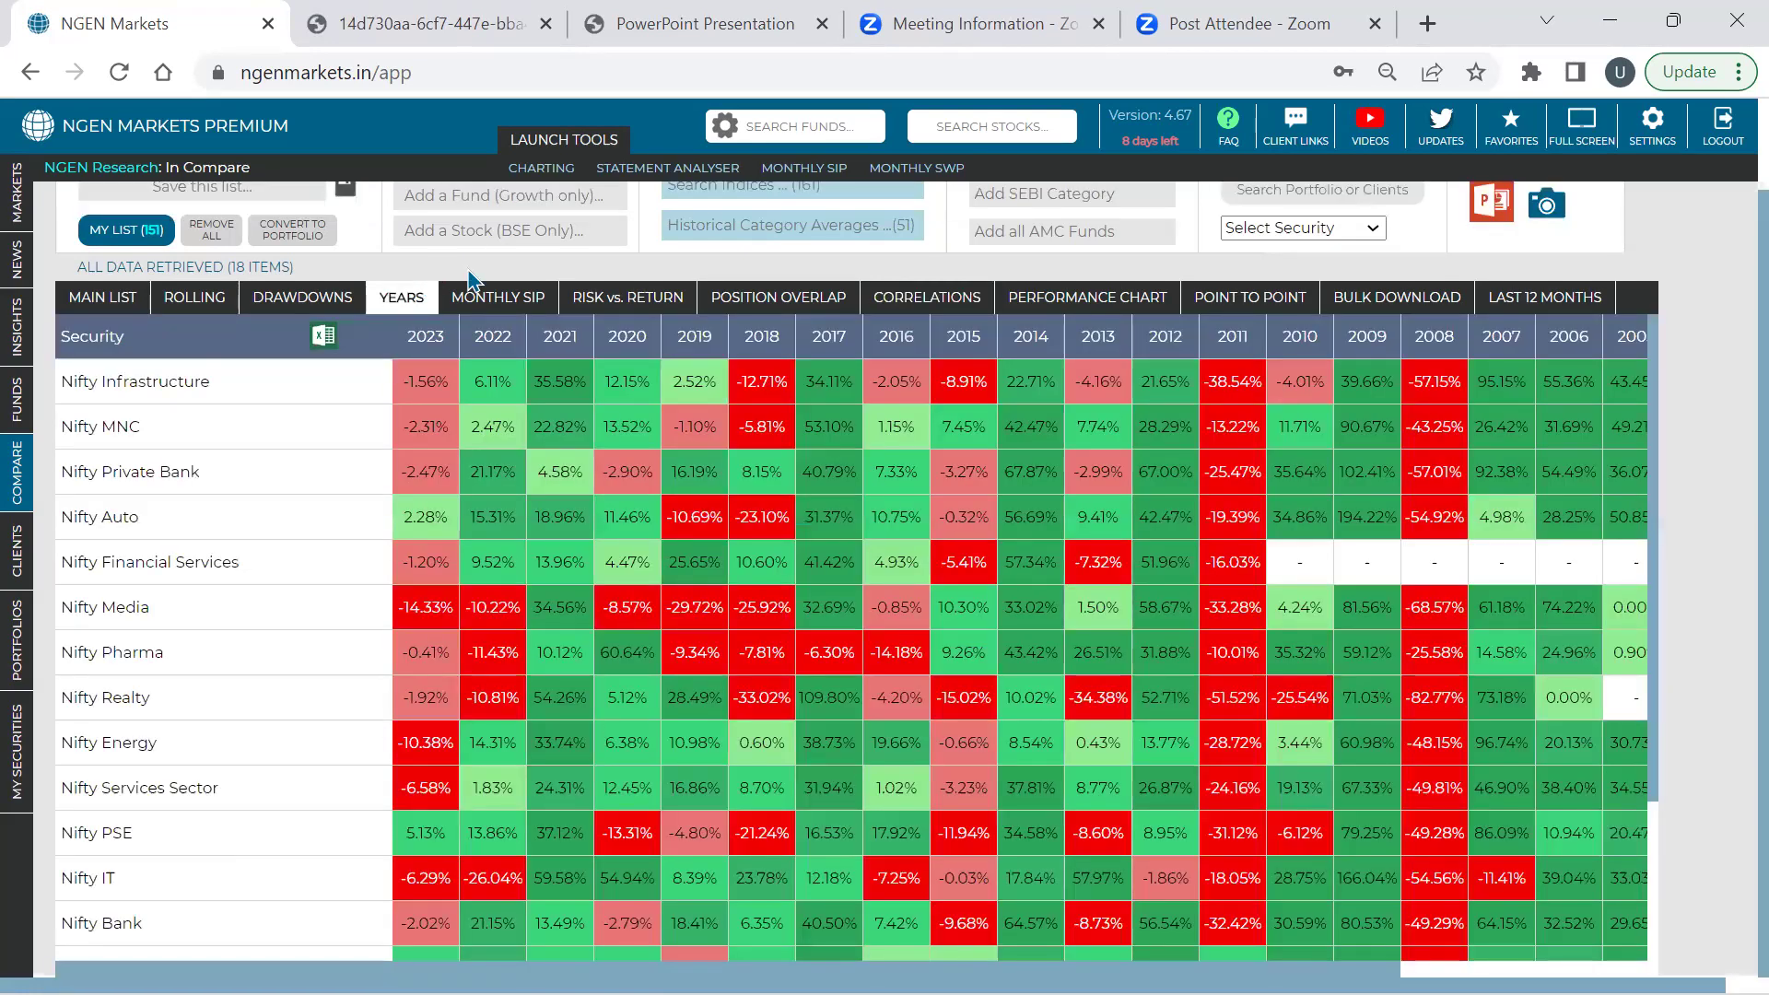
pyautogui.scroll(-2, 539, 327)
pyautogui.scroll(3, 539, 327)
pyautogui.click(493, 337)
pyautogui.click(493, 338)
pyautogui.click(493, 337)
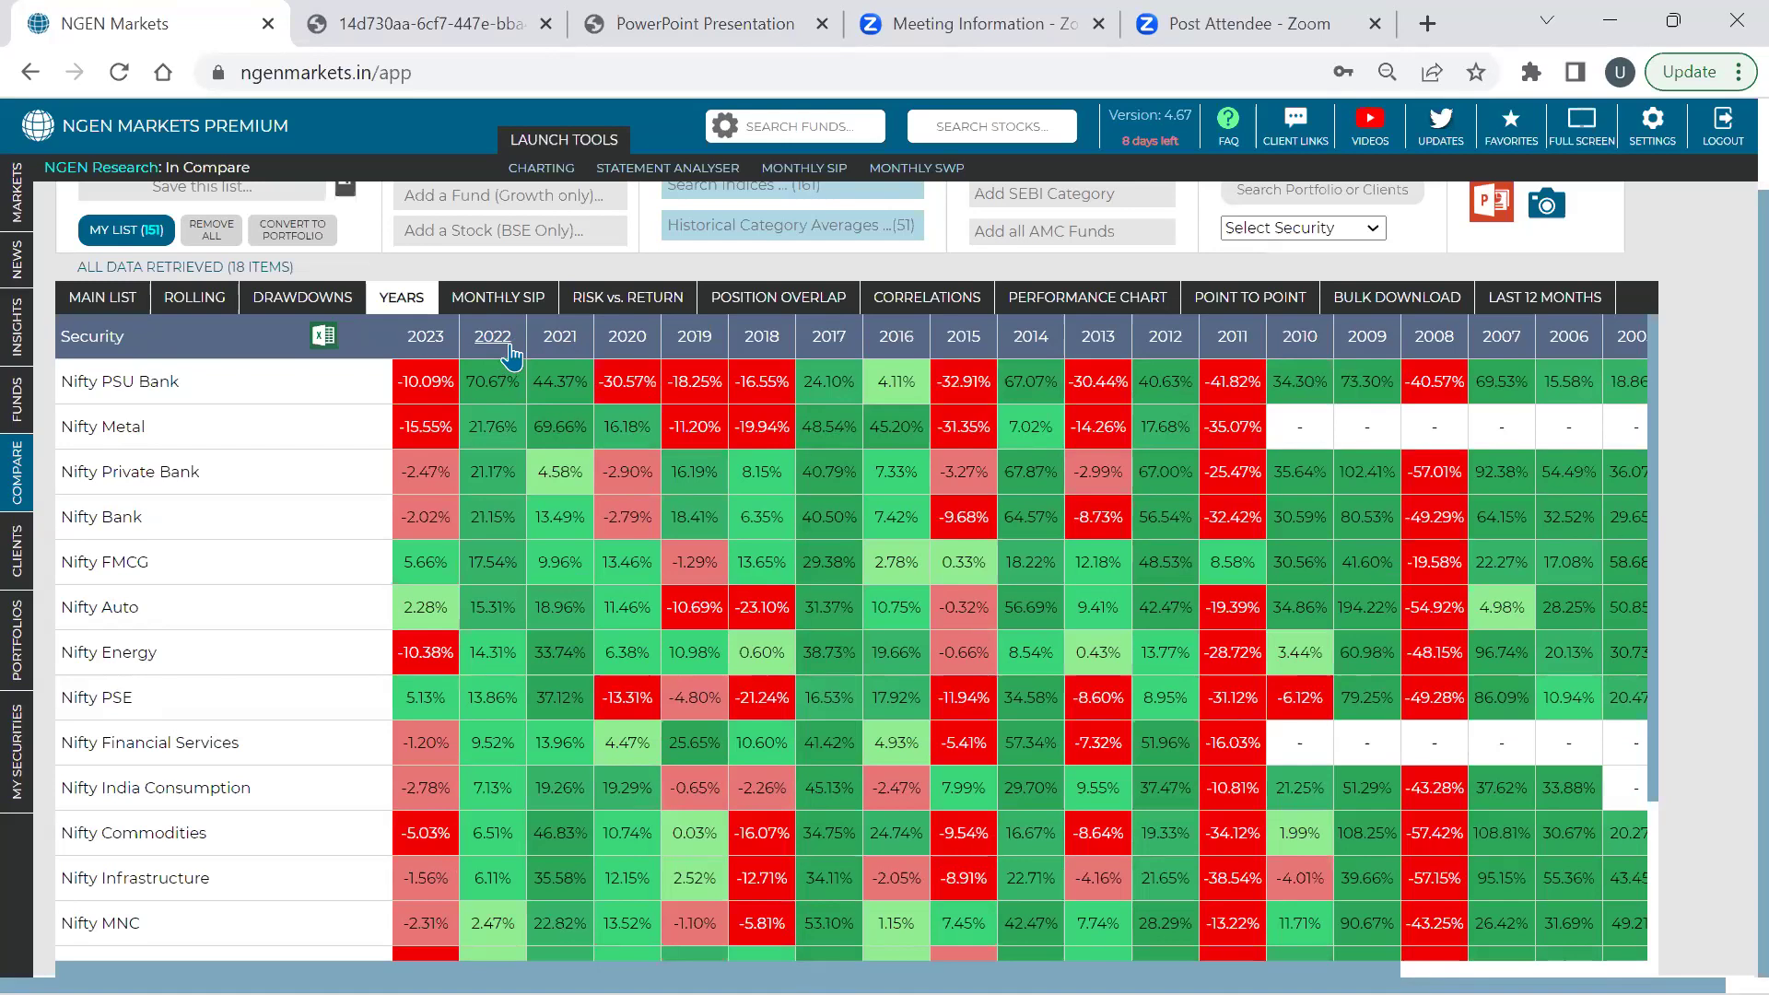
# Sort the sector returns by 2021, 2020 and 2019 in turn, and finally by 2018 with the lowest first
pyautogui.click(587, 349)
pyautogui.click(616, 353)
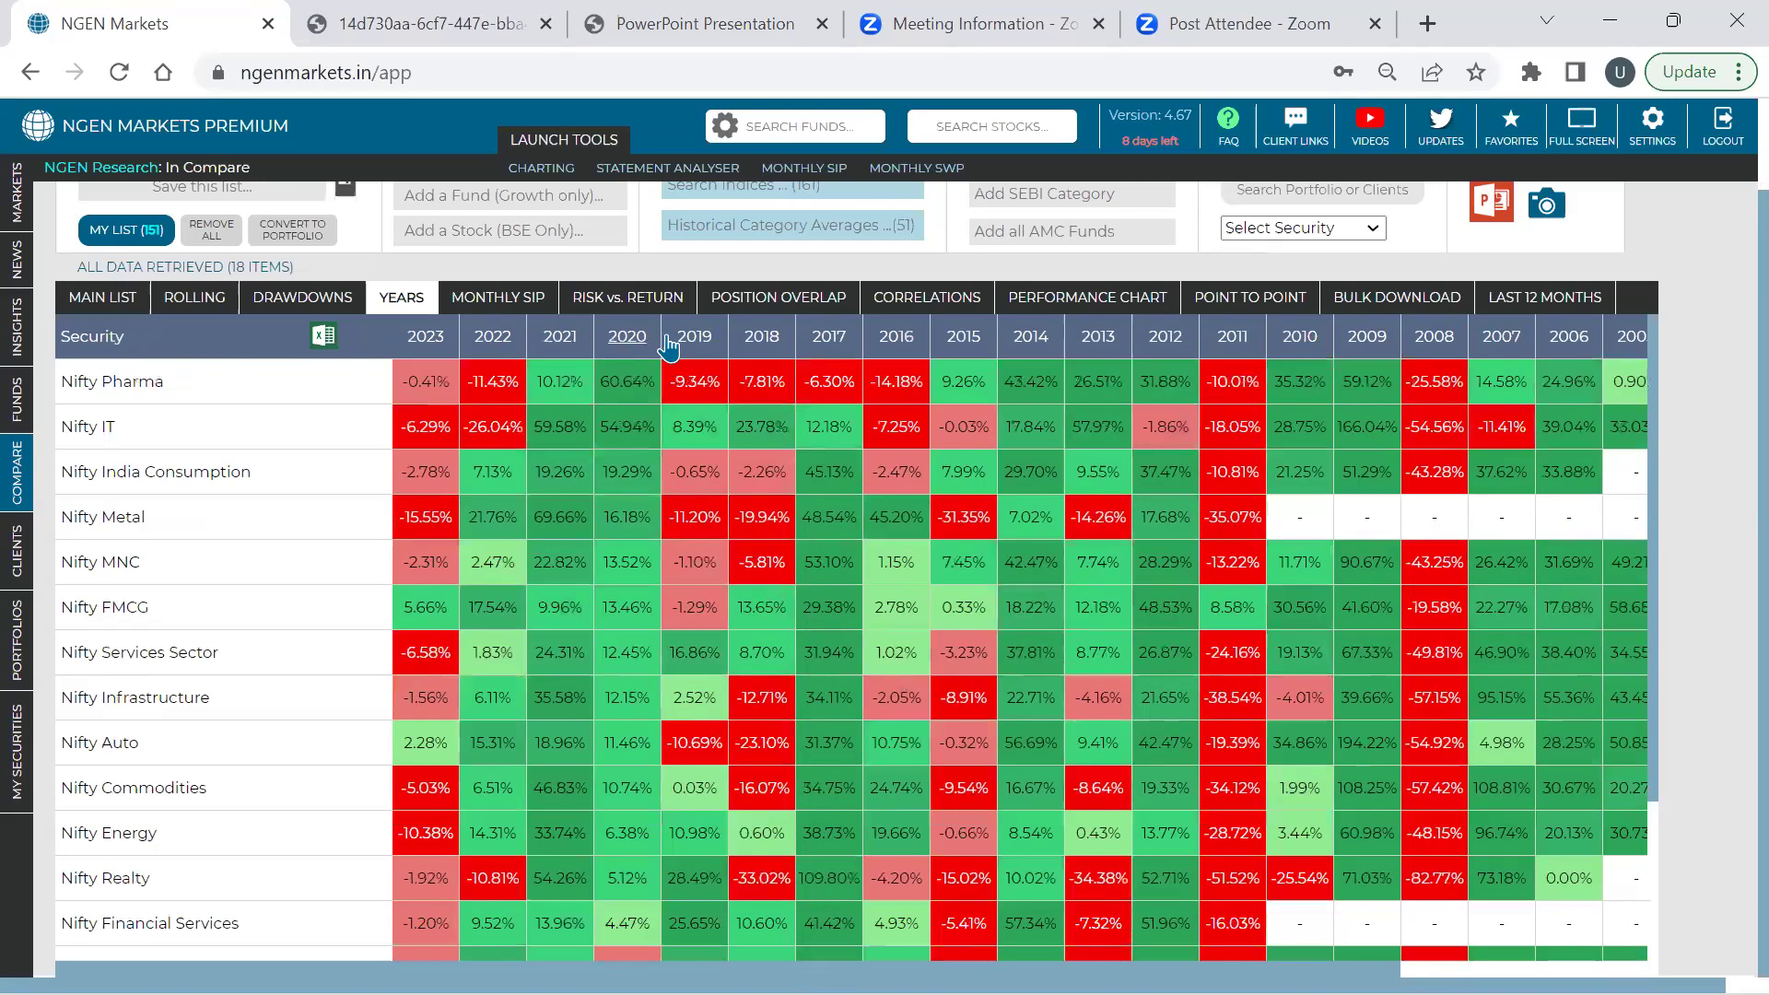
pyautogui.click(693, 348)
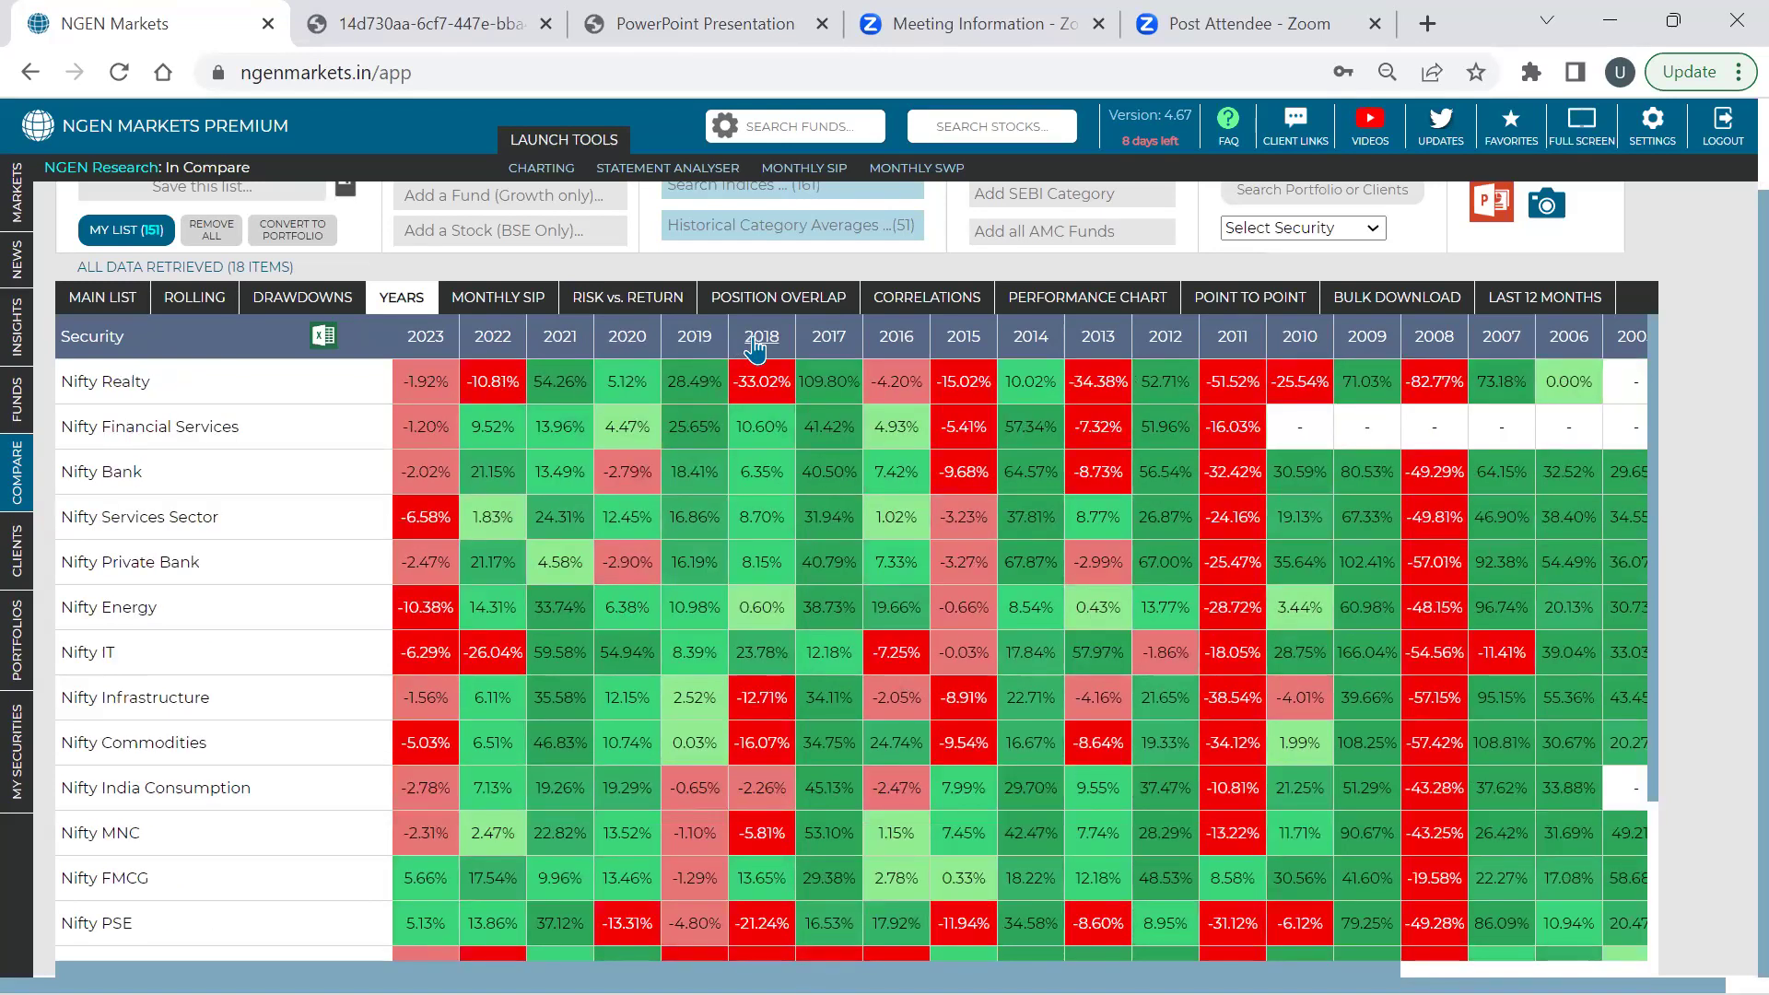
pyautogui.click(755, 348)
pyautogui.click(755, 348)
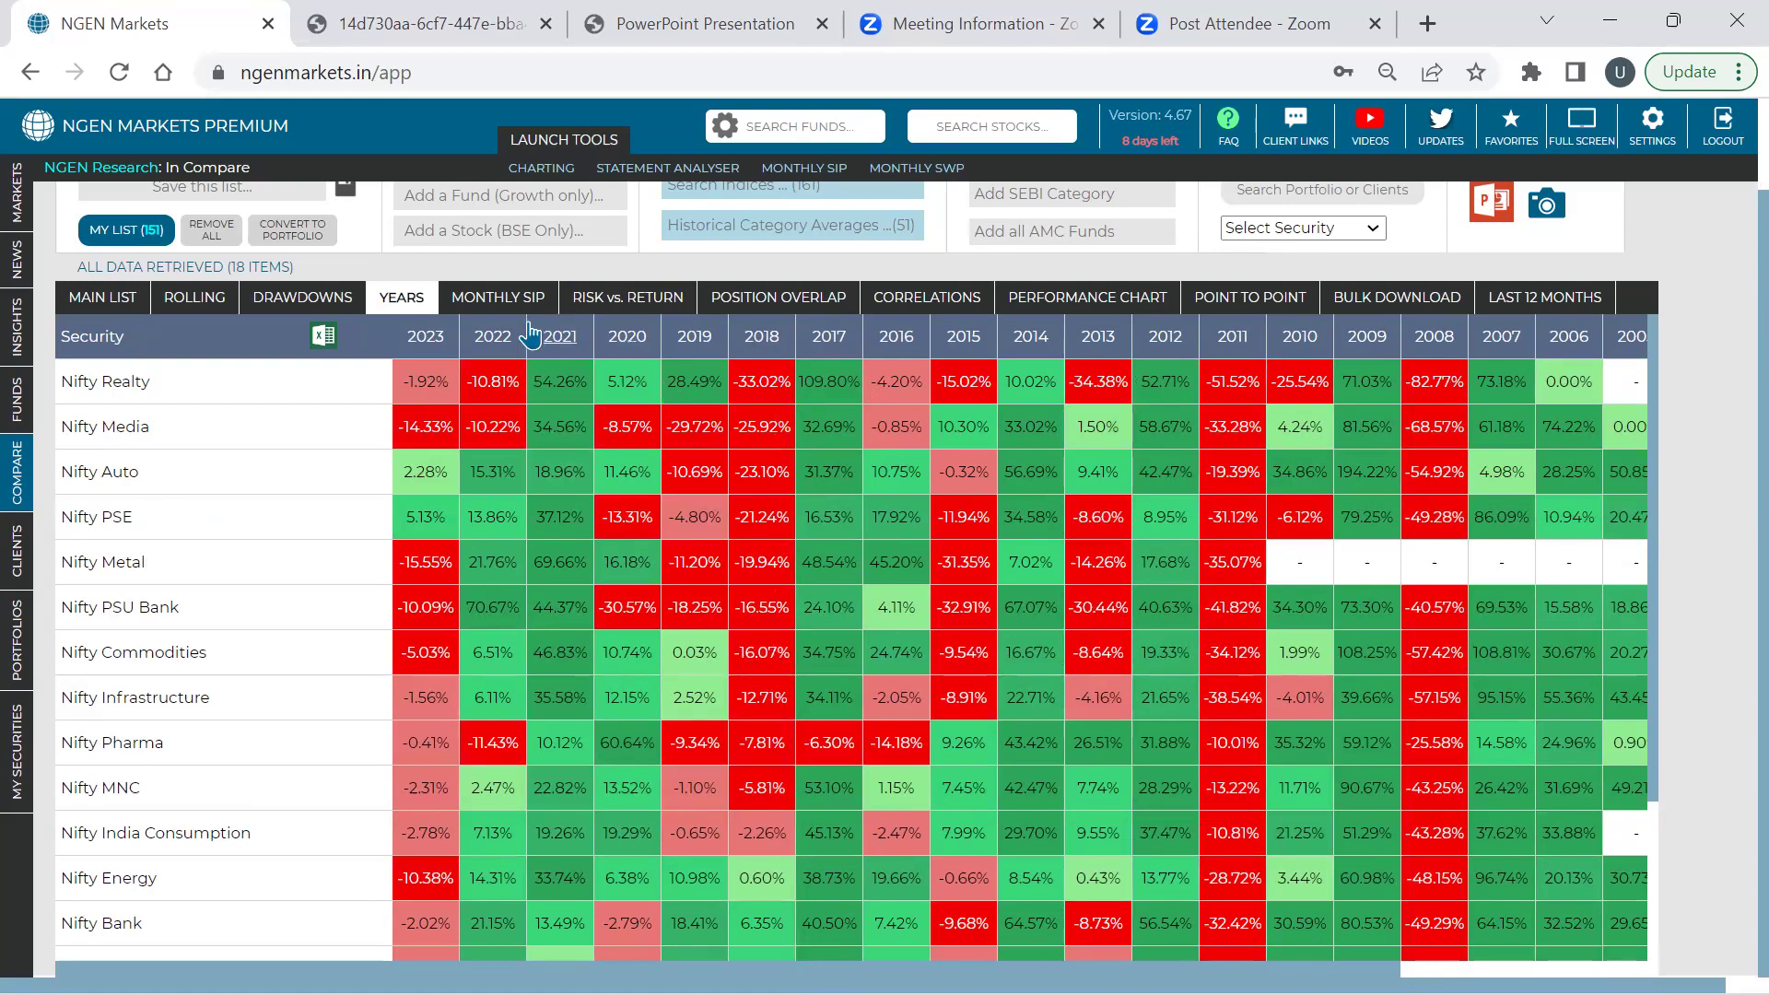
# Compare the best-performing sectors of 2022, 2020 and 2021 by sorting each year's returns with the highest first
pyautogui.click(494, 339)
pyautogui.click(494, 339)
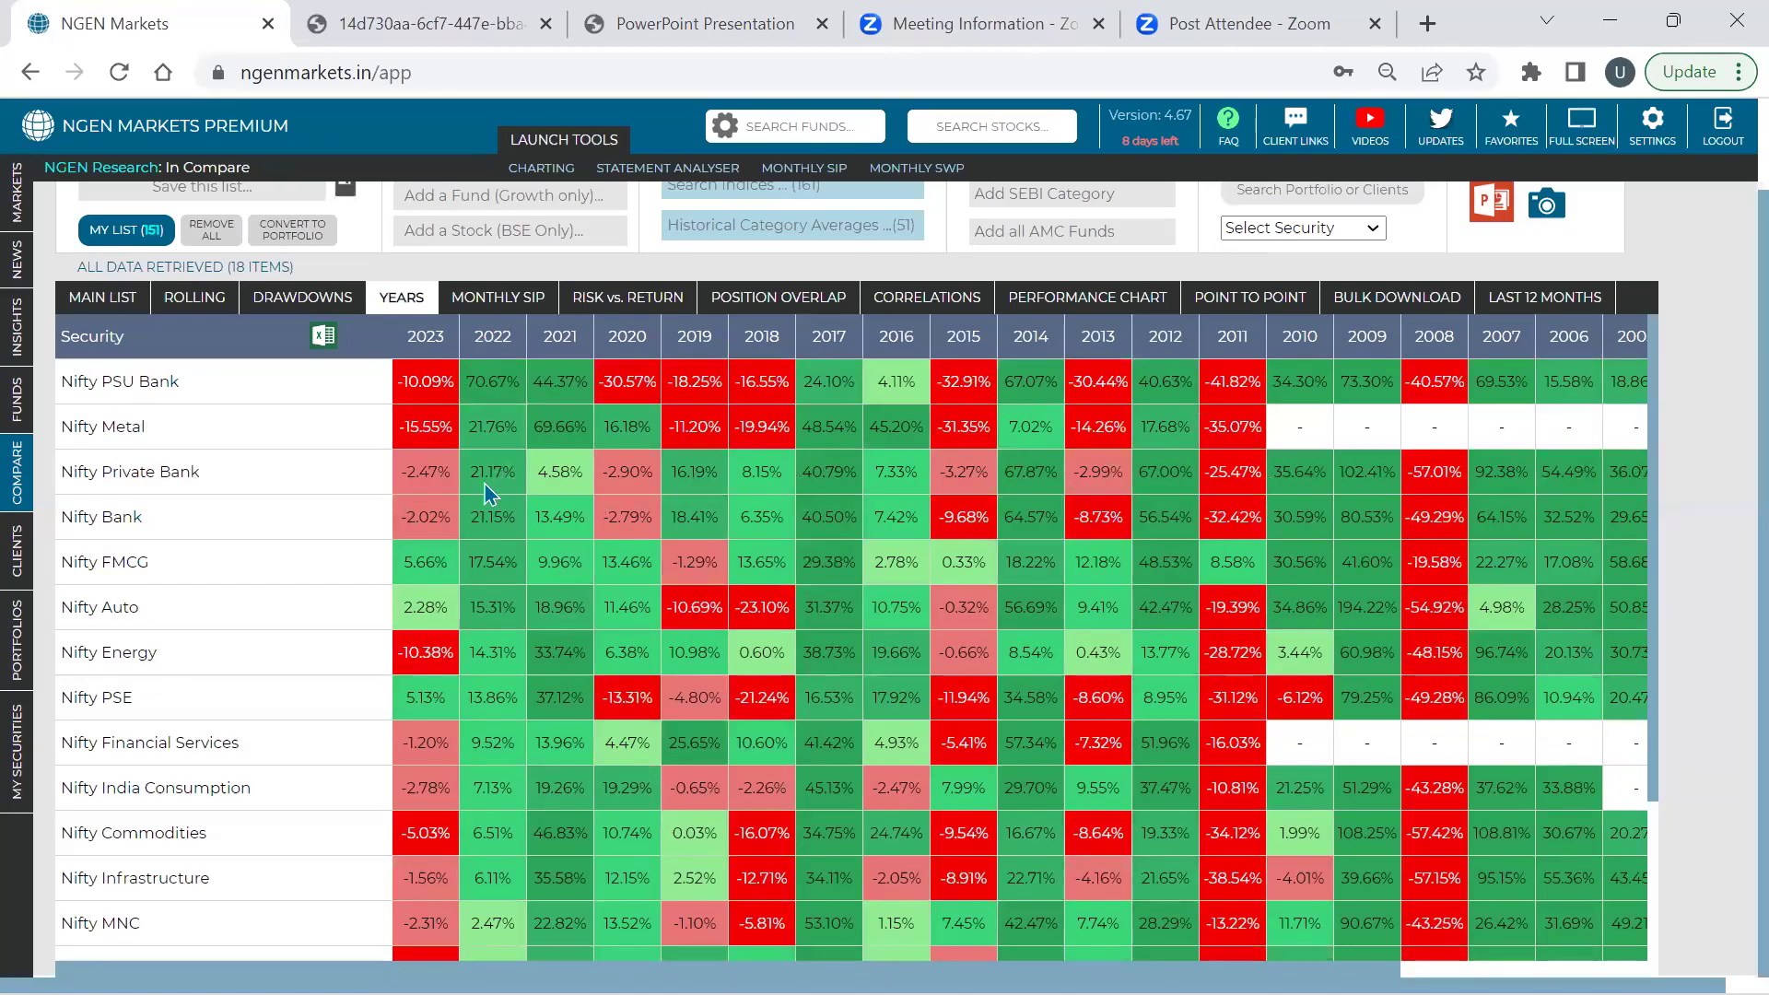
pyautogui.scroll(-3, 488, 495)
pyautogui.scroll(3, 553, 387)
pyautogui.click(567, 338)
pyautogui.click(629, 343)
pyautogui.click(629, 341)
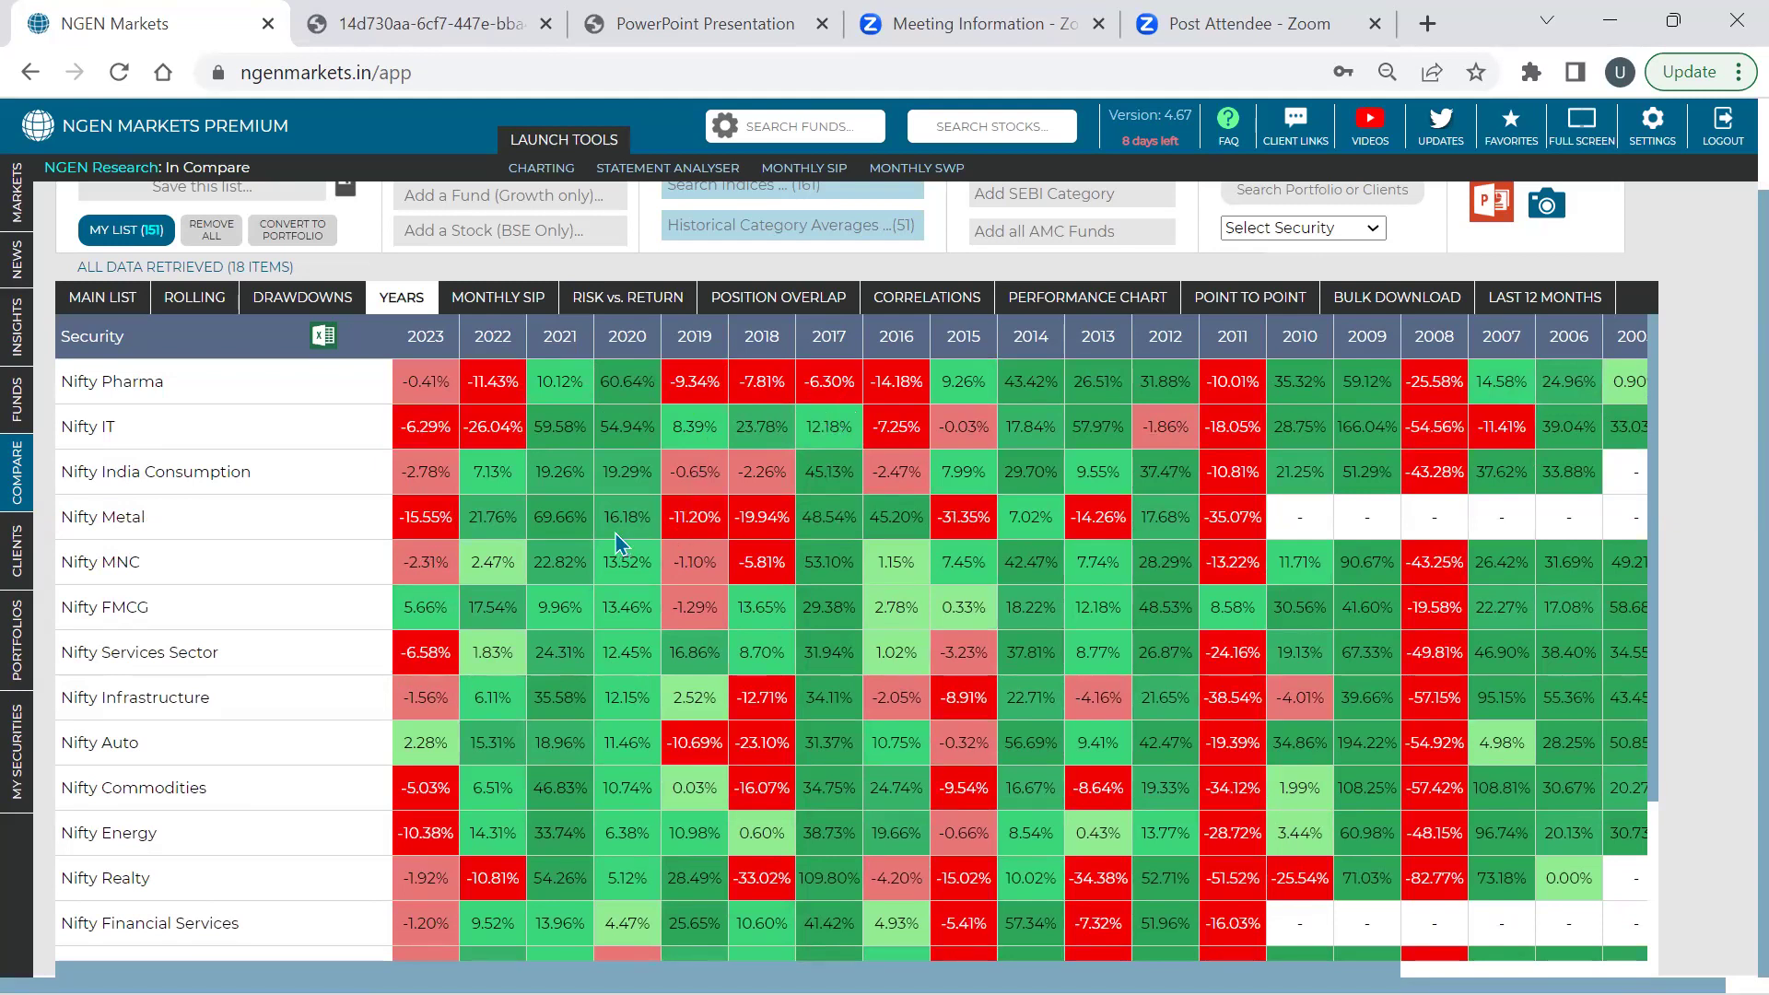
pyautogui.click(558, 348)
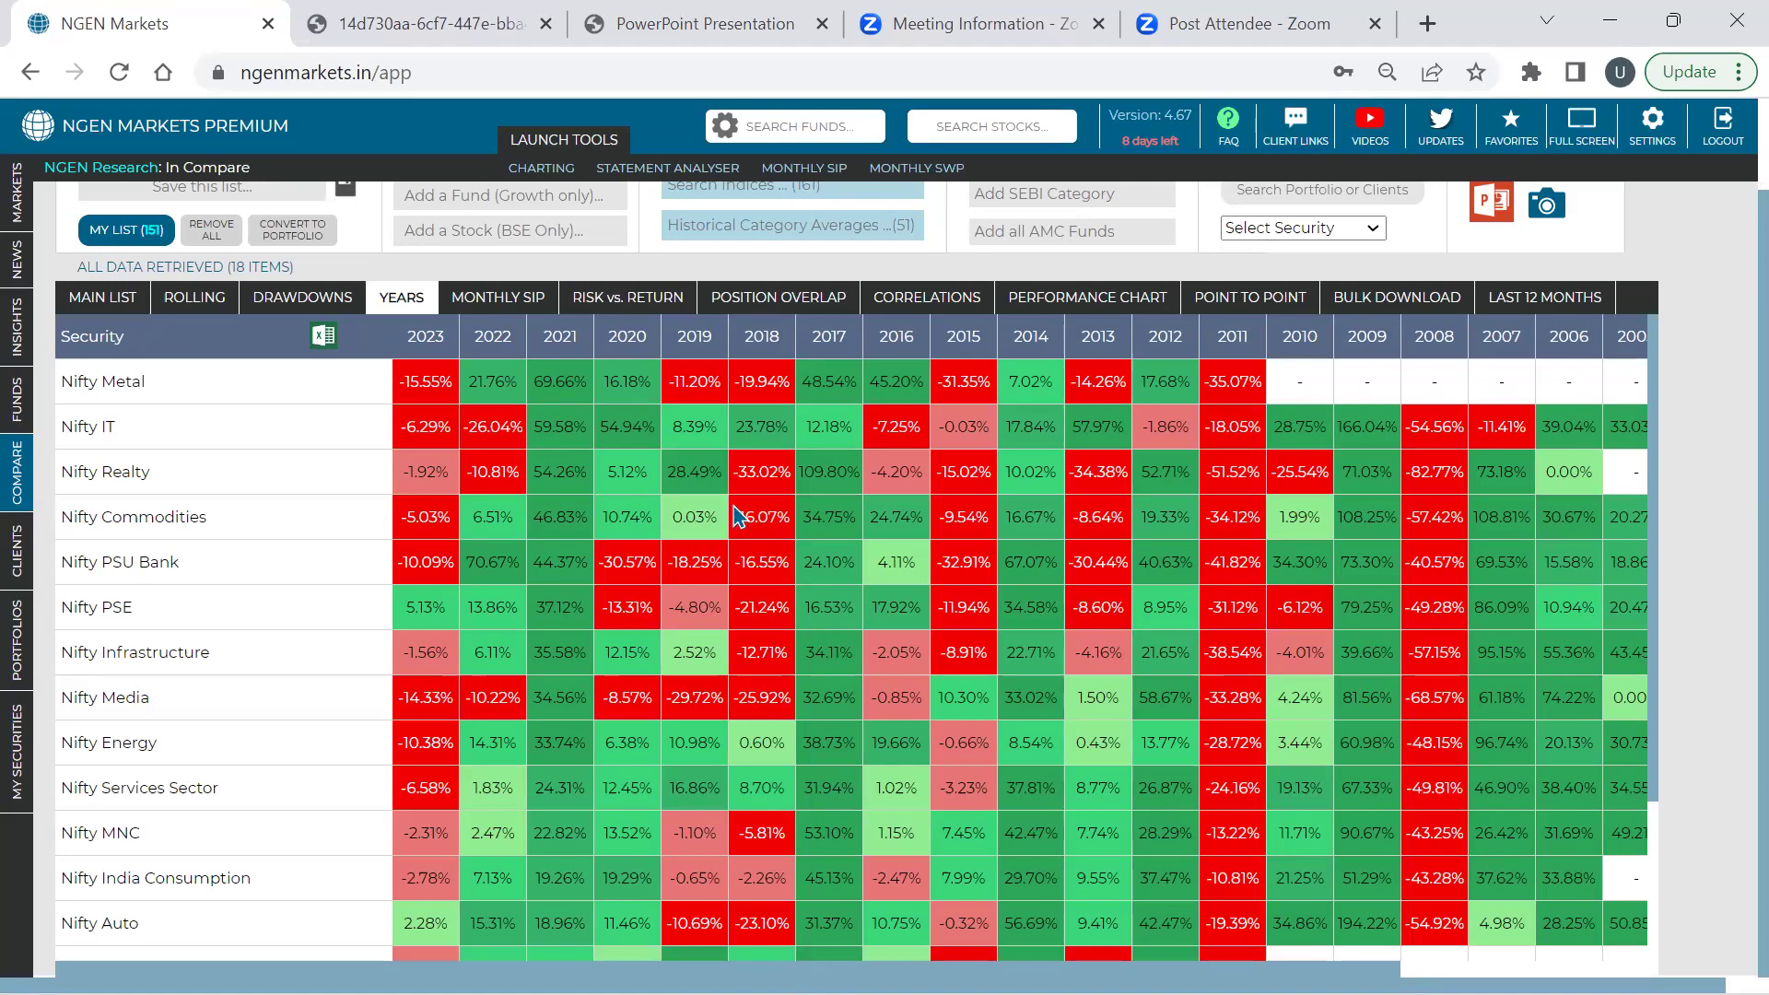
# Examine the Risk vs. Return chart of the Nifty sector indices, including Nifty Bank's position
pyautogui.click(651, 301)
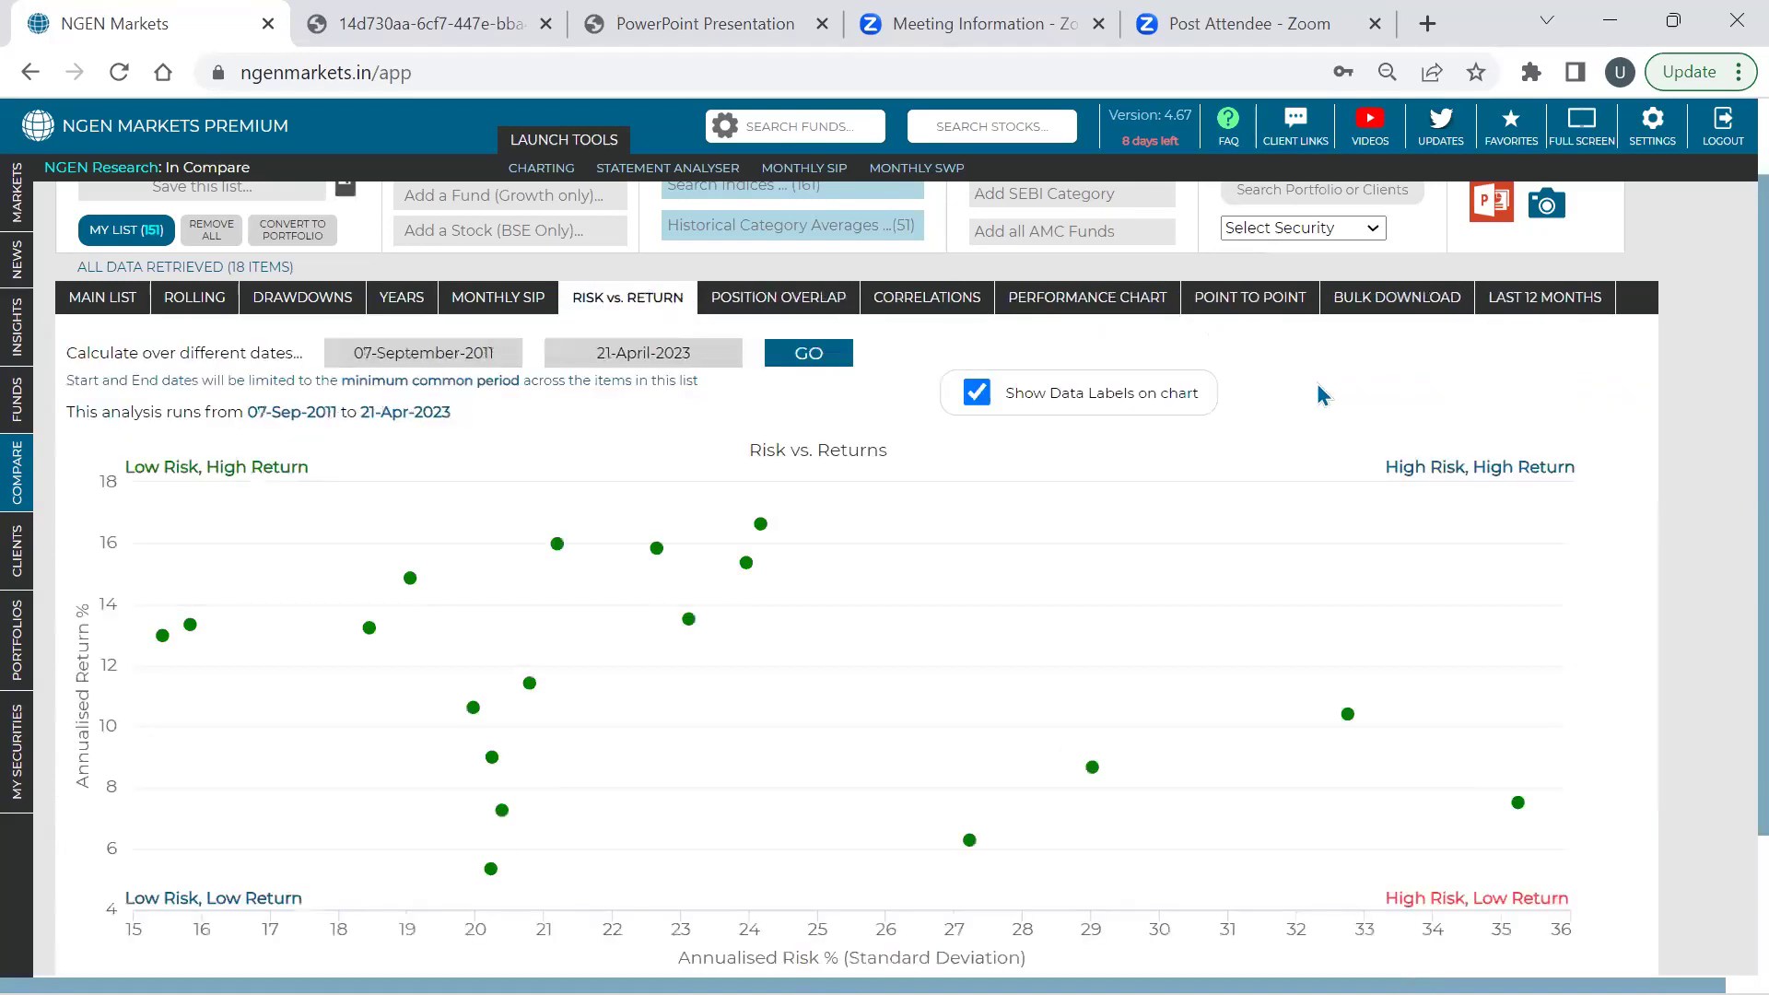
pyautogui.scroll(-2, 1323, 394)
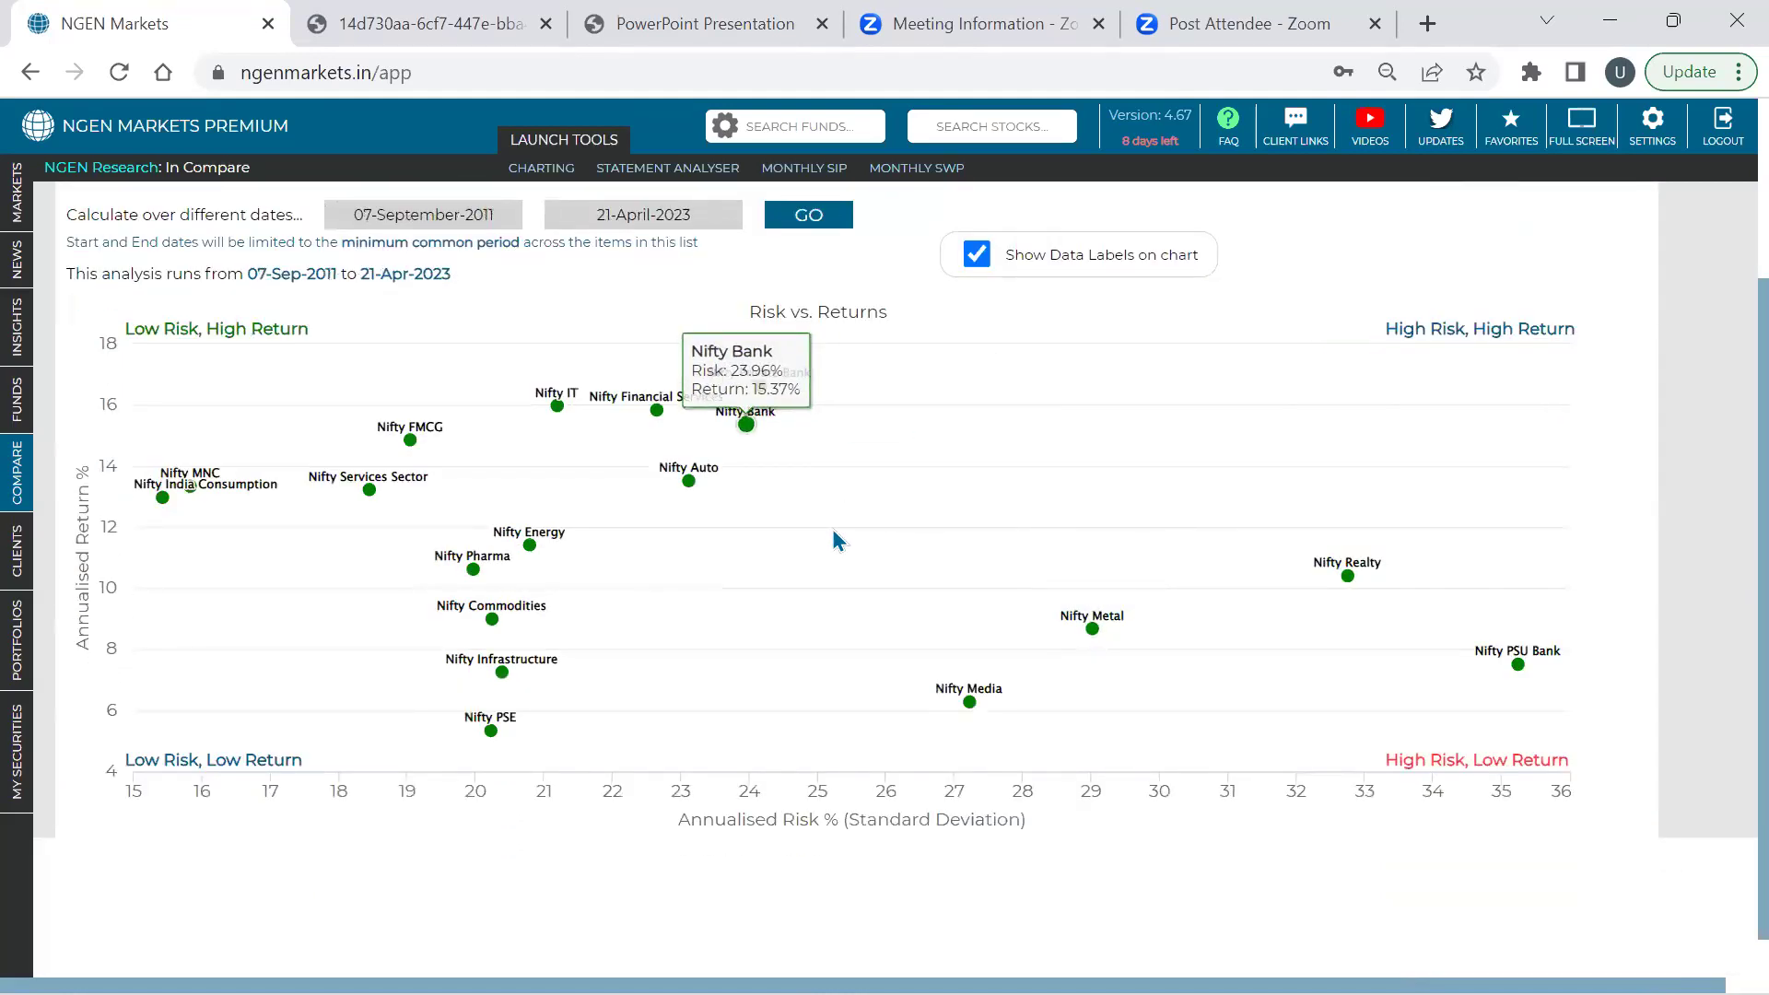
# Recalculate the Risk vs. Return chart with the start date set to 02-September-2013
pyautogui.click(404, 224)
pyautogui.click(526, 254)
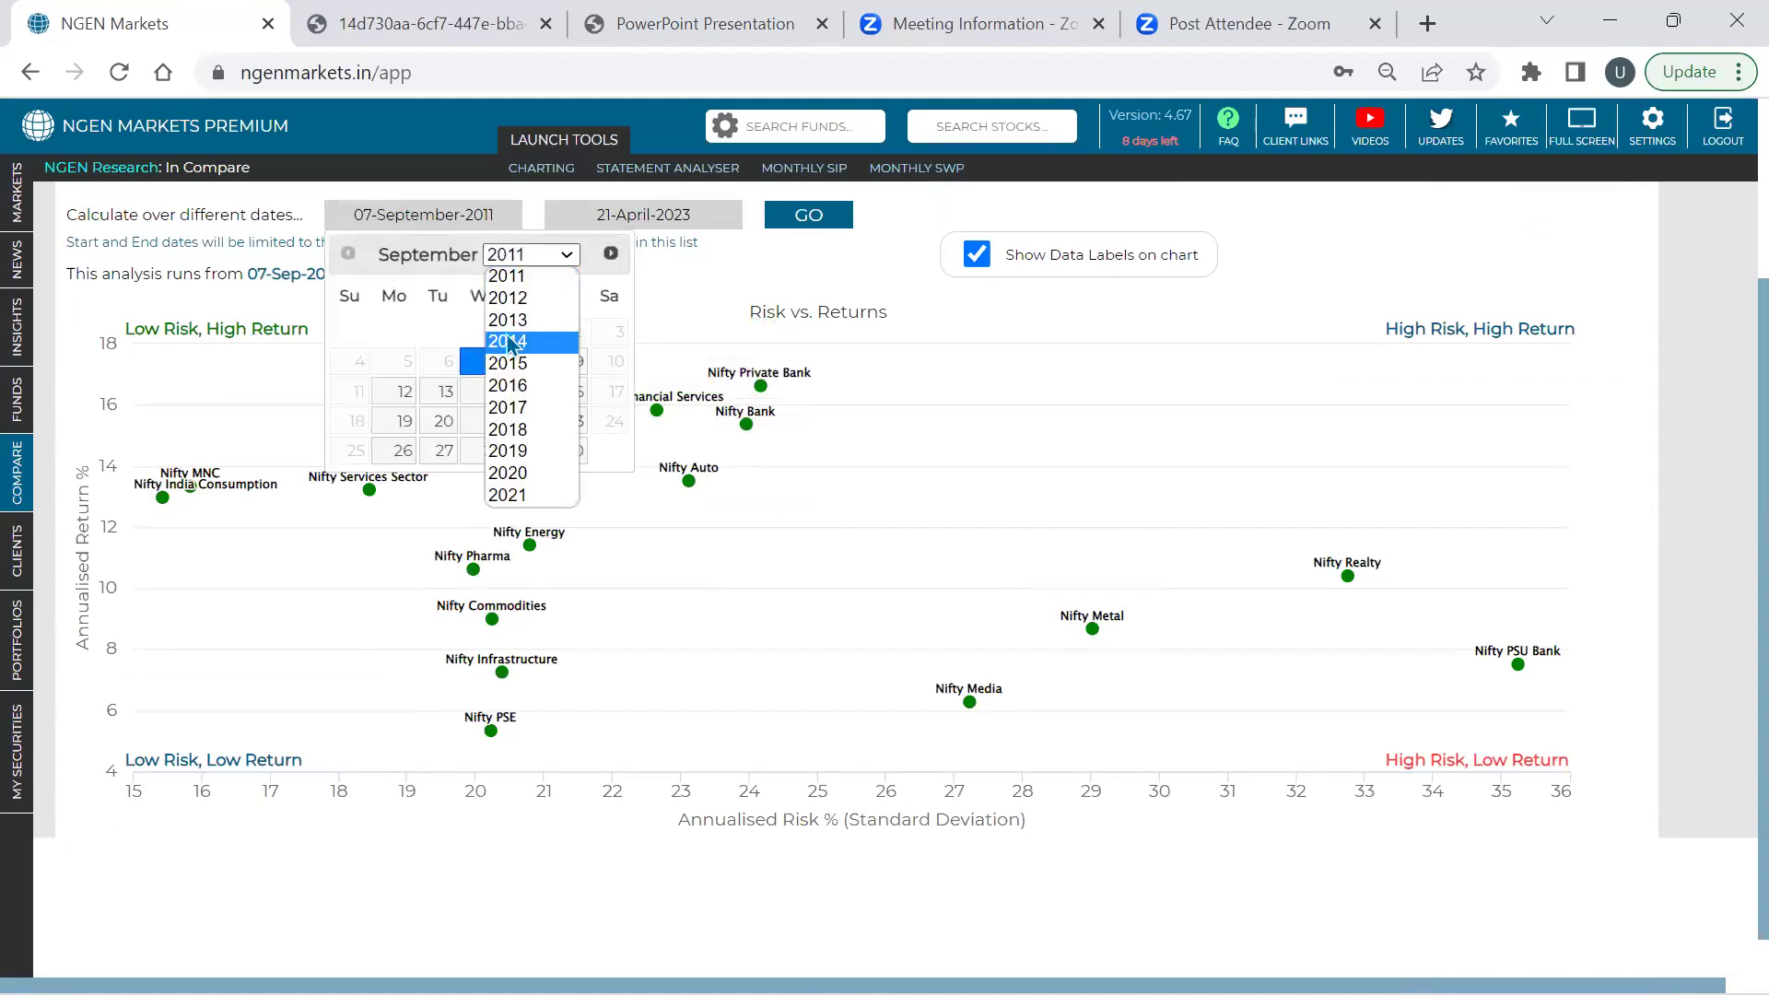
pyautogui.click(508, 320)
pyautogui.click(398, 331)
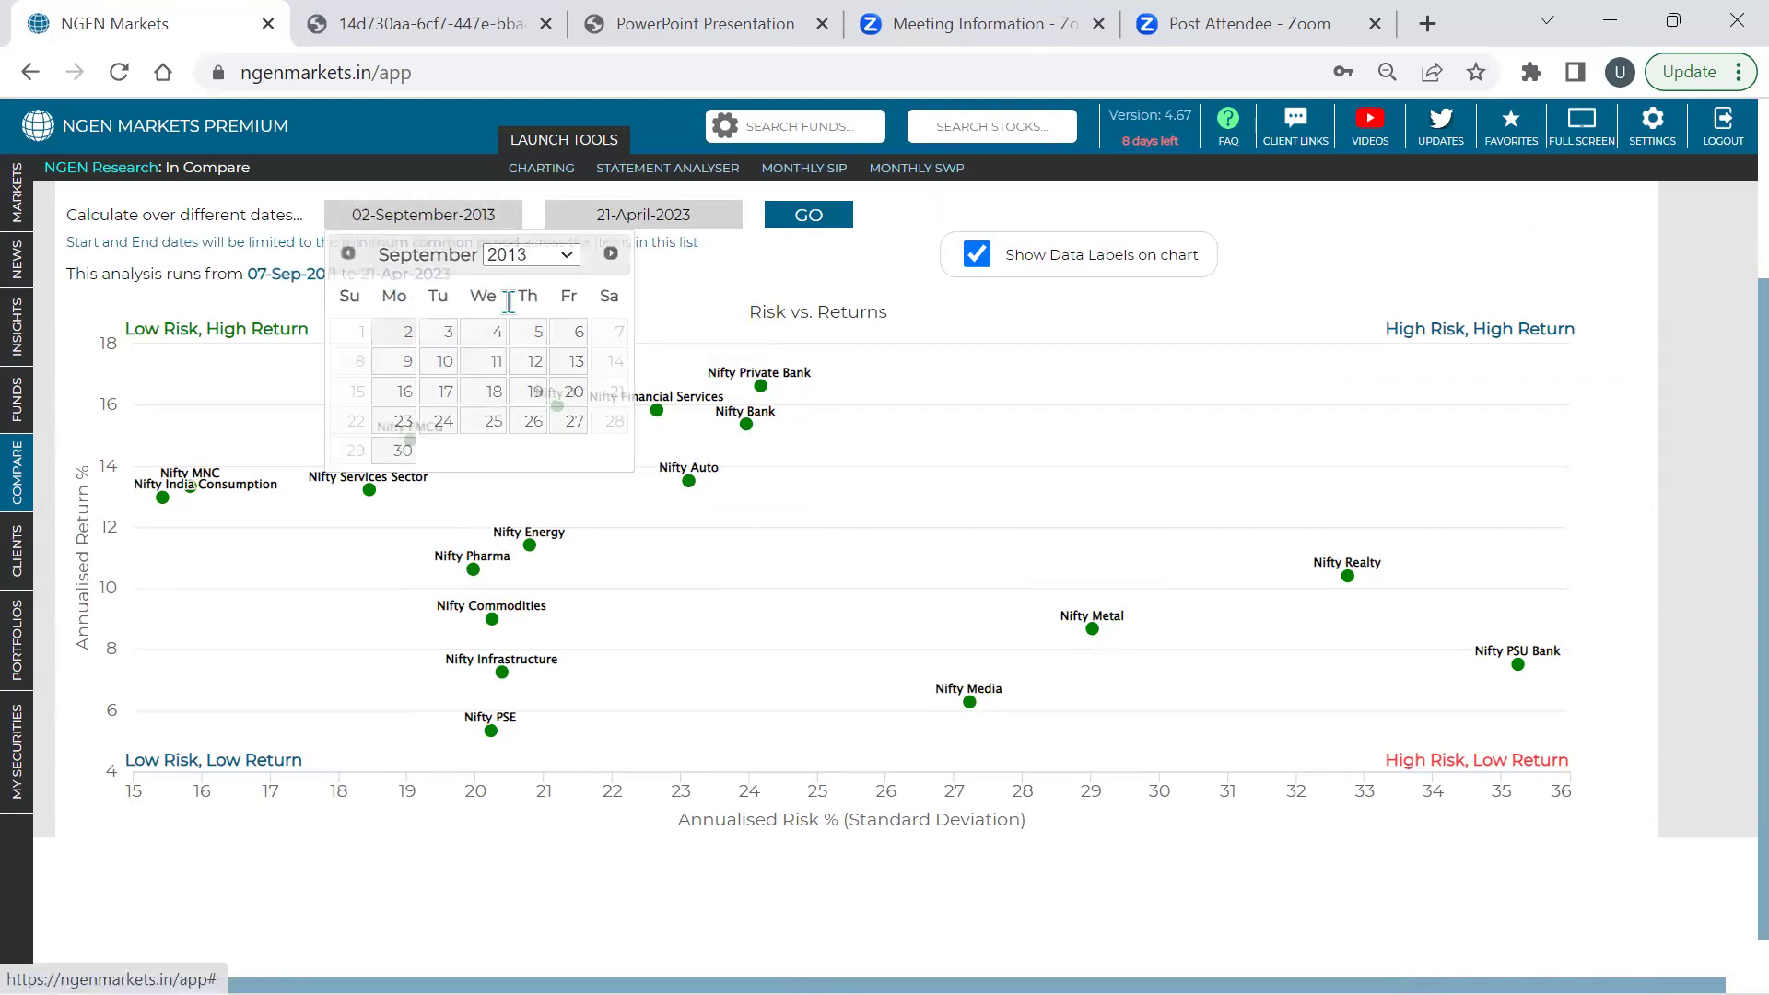
pyautogui.click(820, 221)
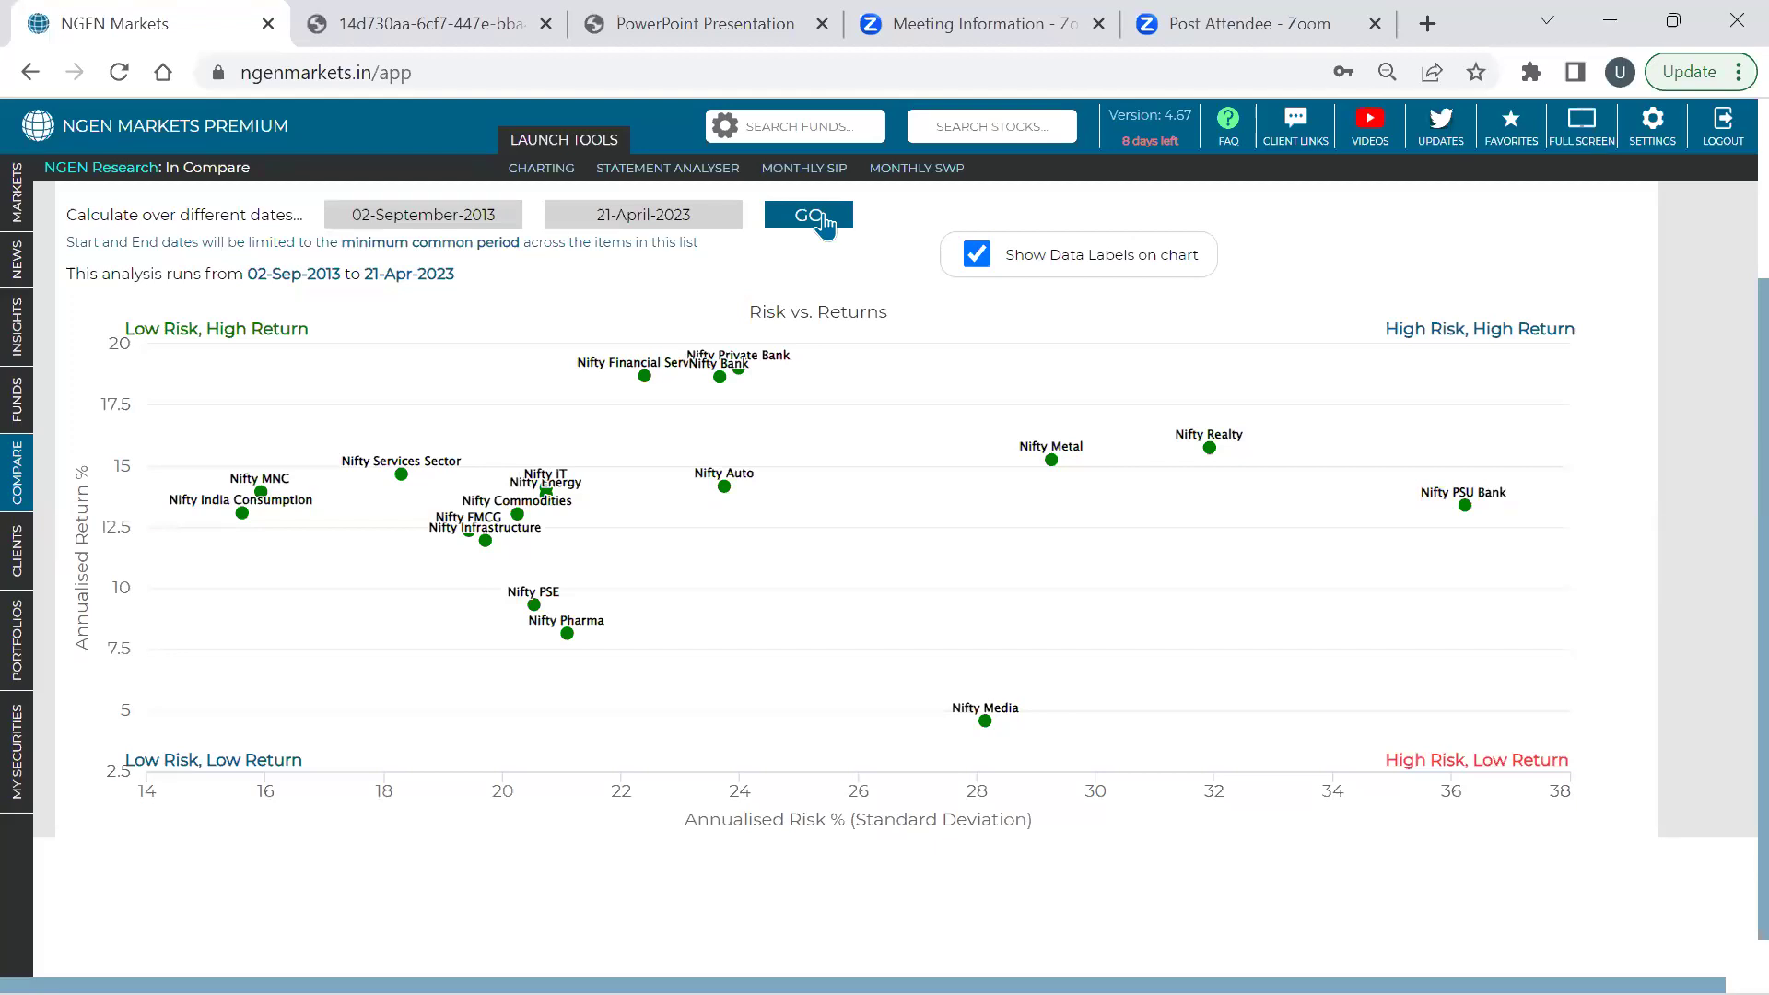
# Examine the risk and return of individual sectors on the chart, including Nifty PSU Bank, Nifty India Consumption and Nifty Auto
pyautogui.moveTo(498, 551)
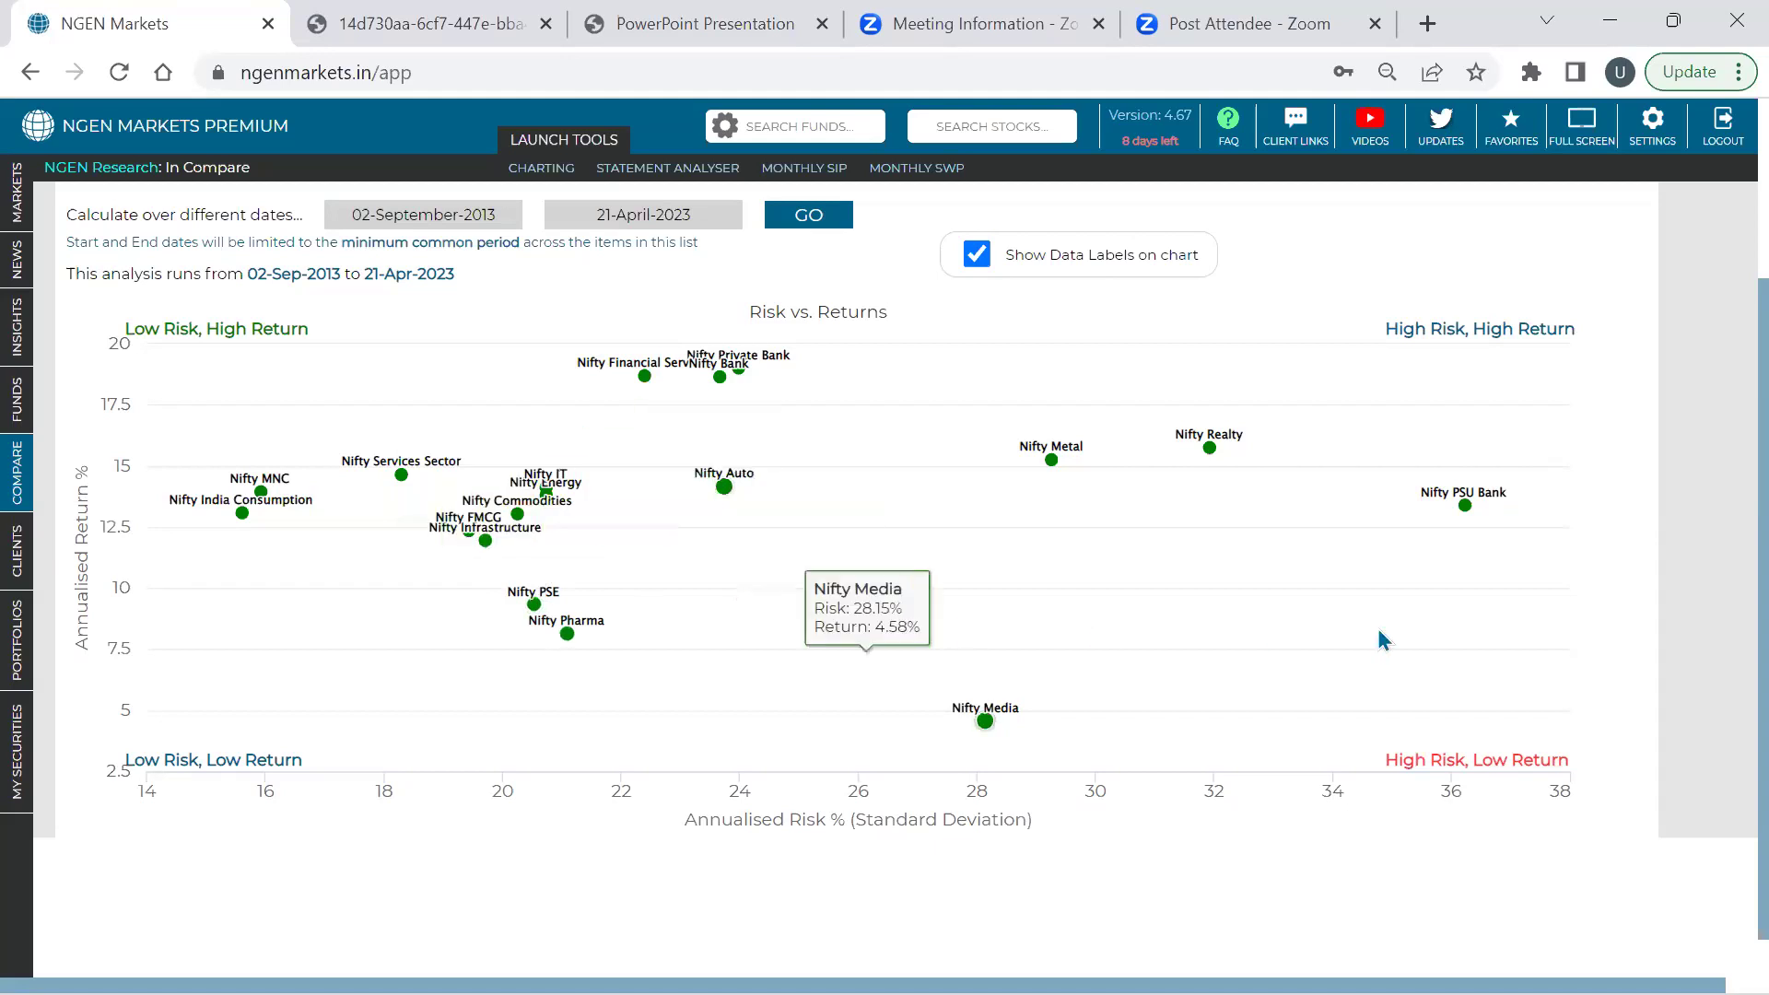
pyautogui.moveTo(1406, 632)
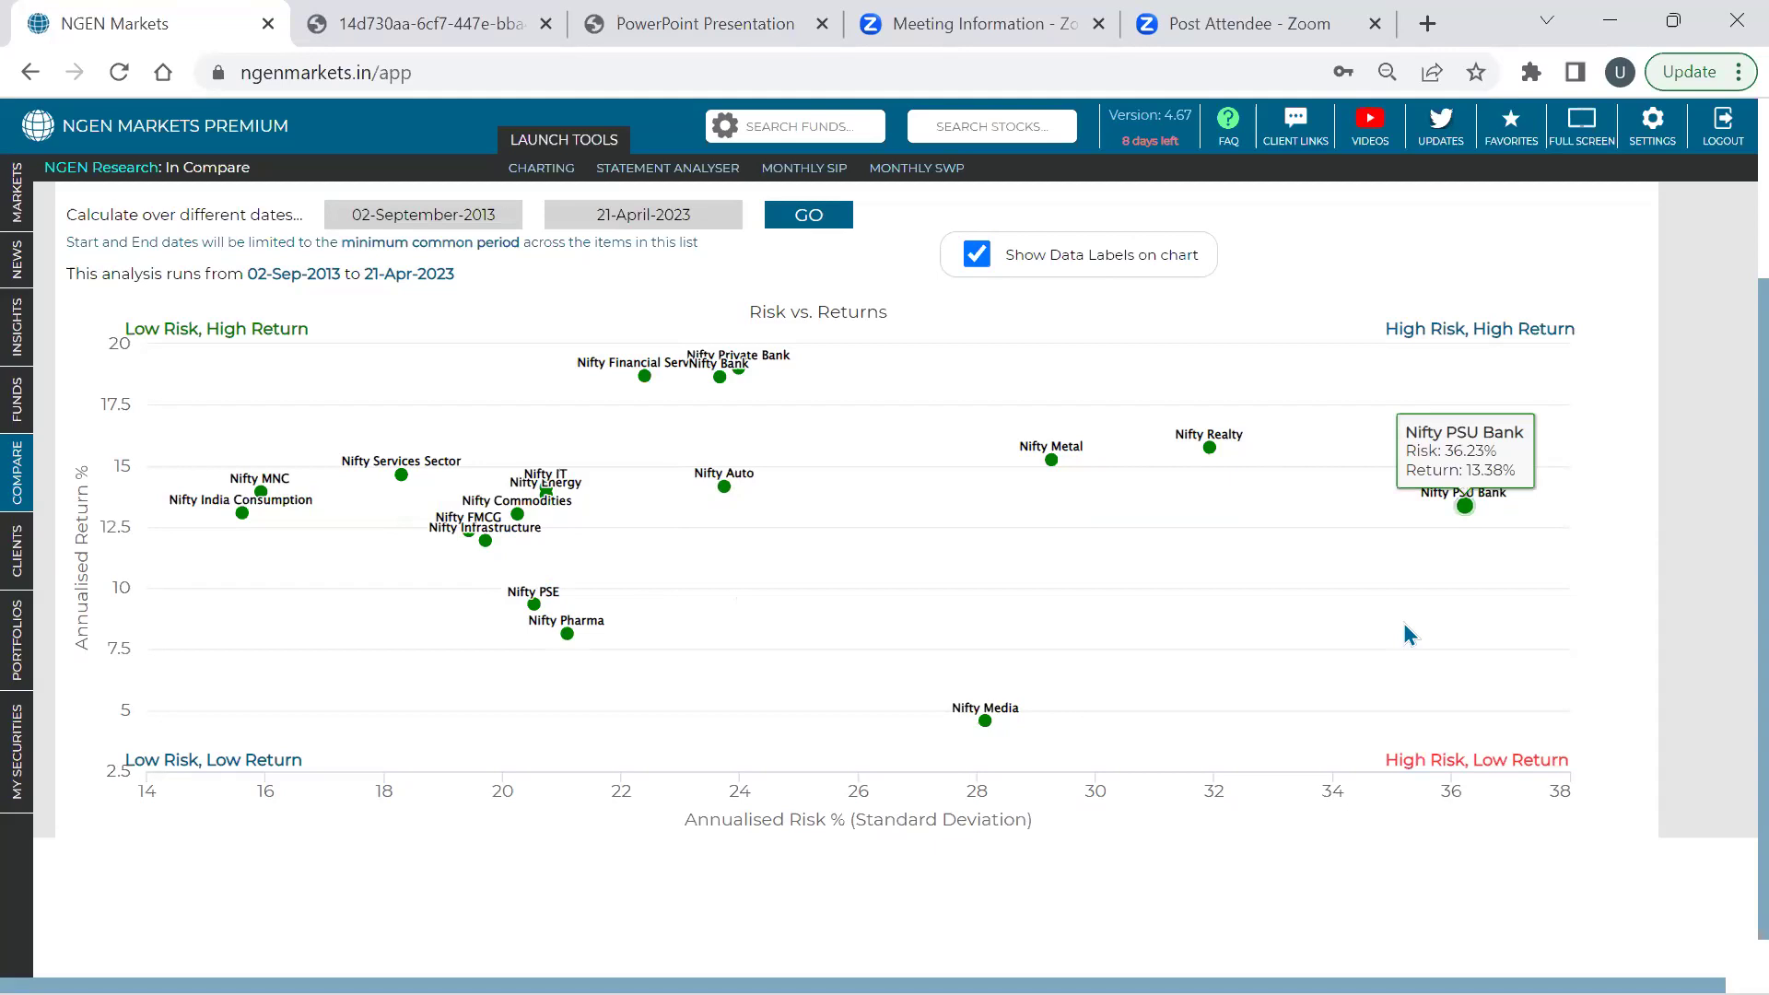
pyautogui.moveTo(1170, 493)
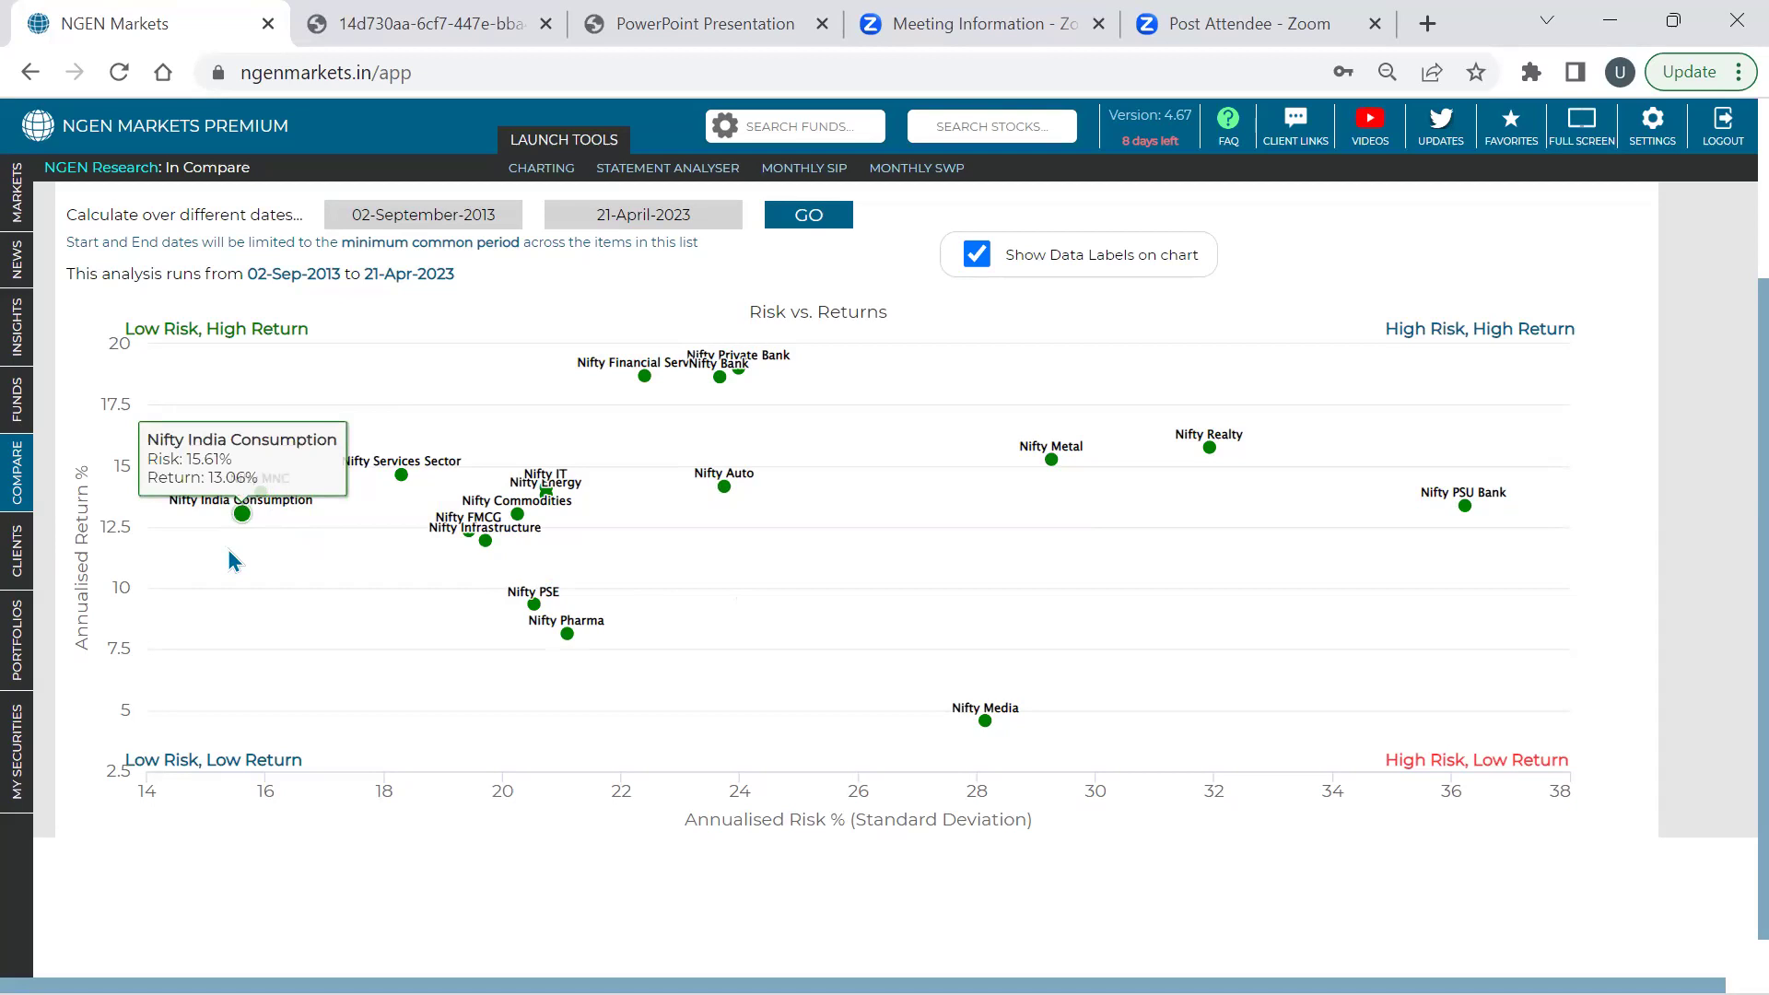
pyautogui.scroll(2, 228, 549)
pyautogui.scroll(-2, 284, 525)
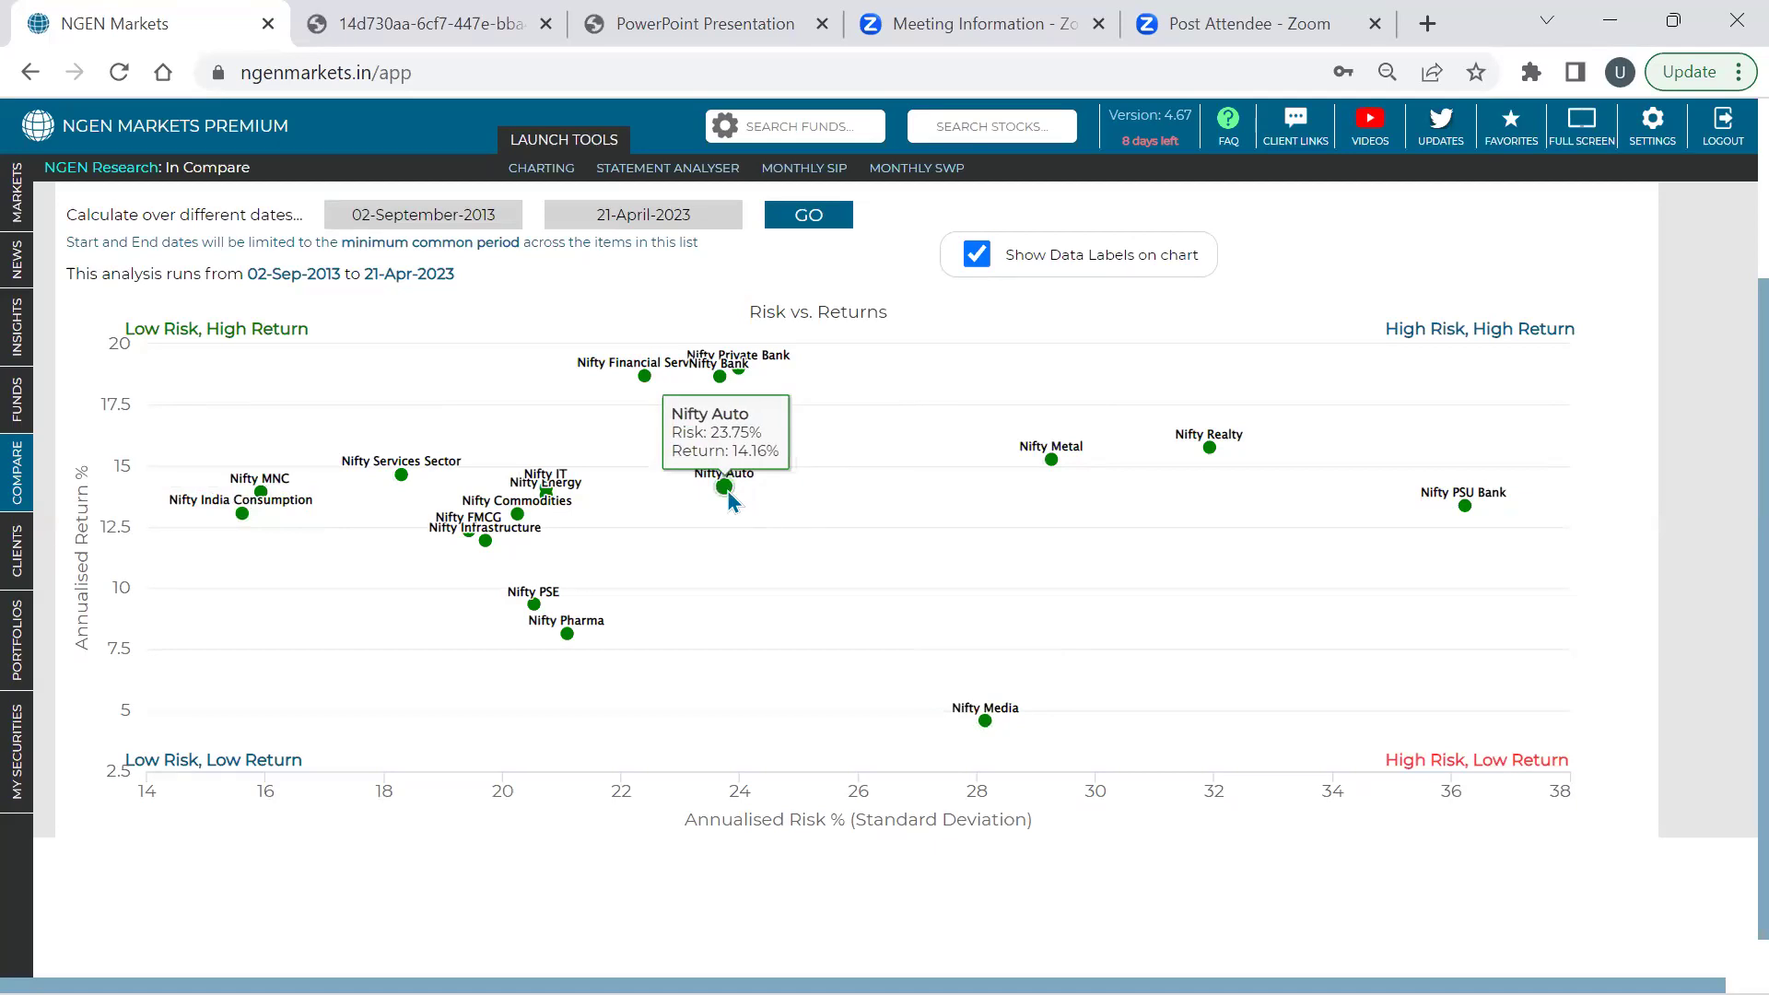
# Zoom in on the chart area spanning Nifty Auto, Media and Metal, then on one also including Nifty Realty, resetting the zoom each time
pyautogui.moveTo(697, 438); pyautogui.dragTo(1076, 752)
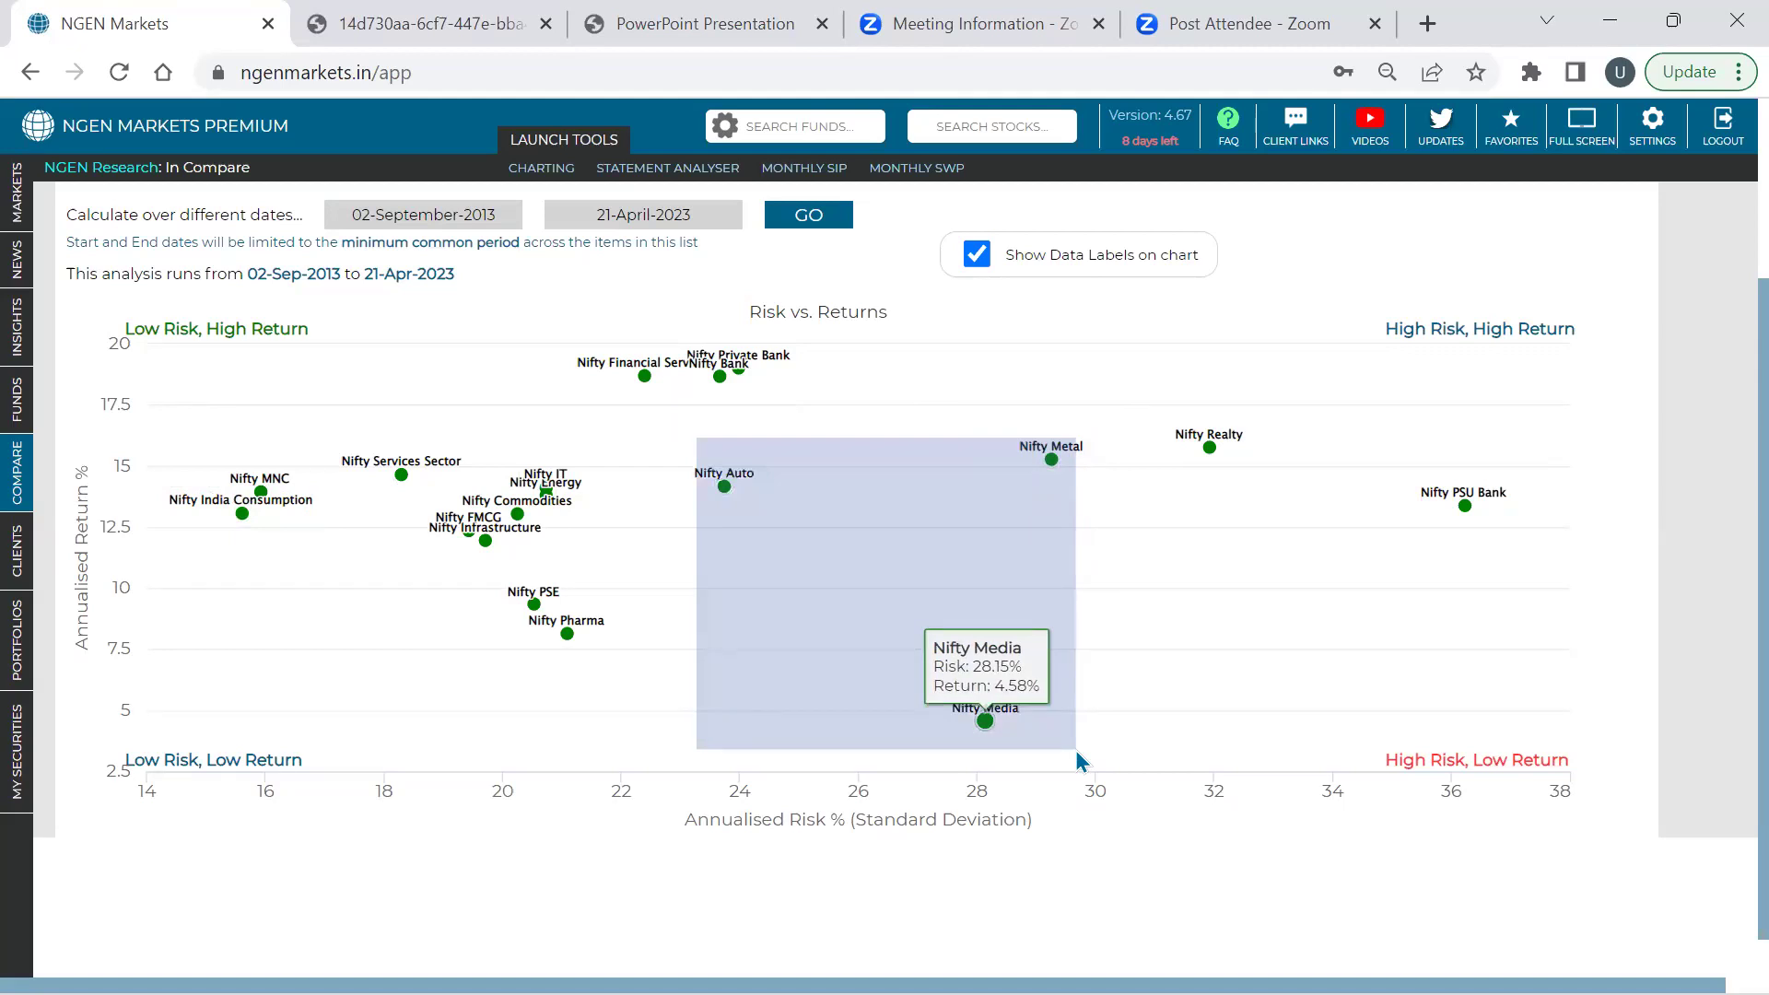
pyautogui.moveTo(1076, 750); pyautogui.dragTo(1075, 751)
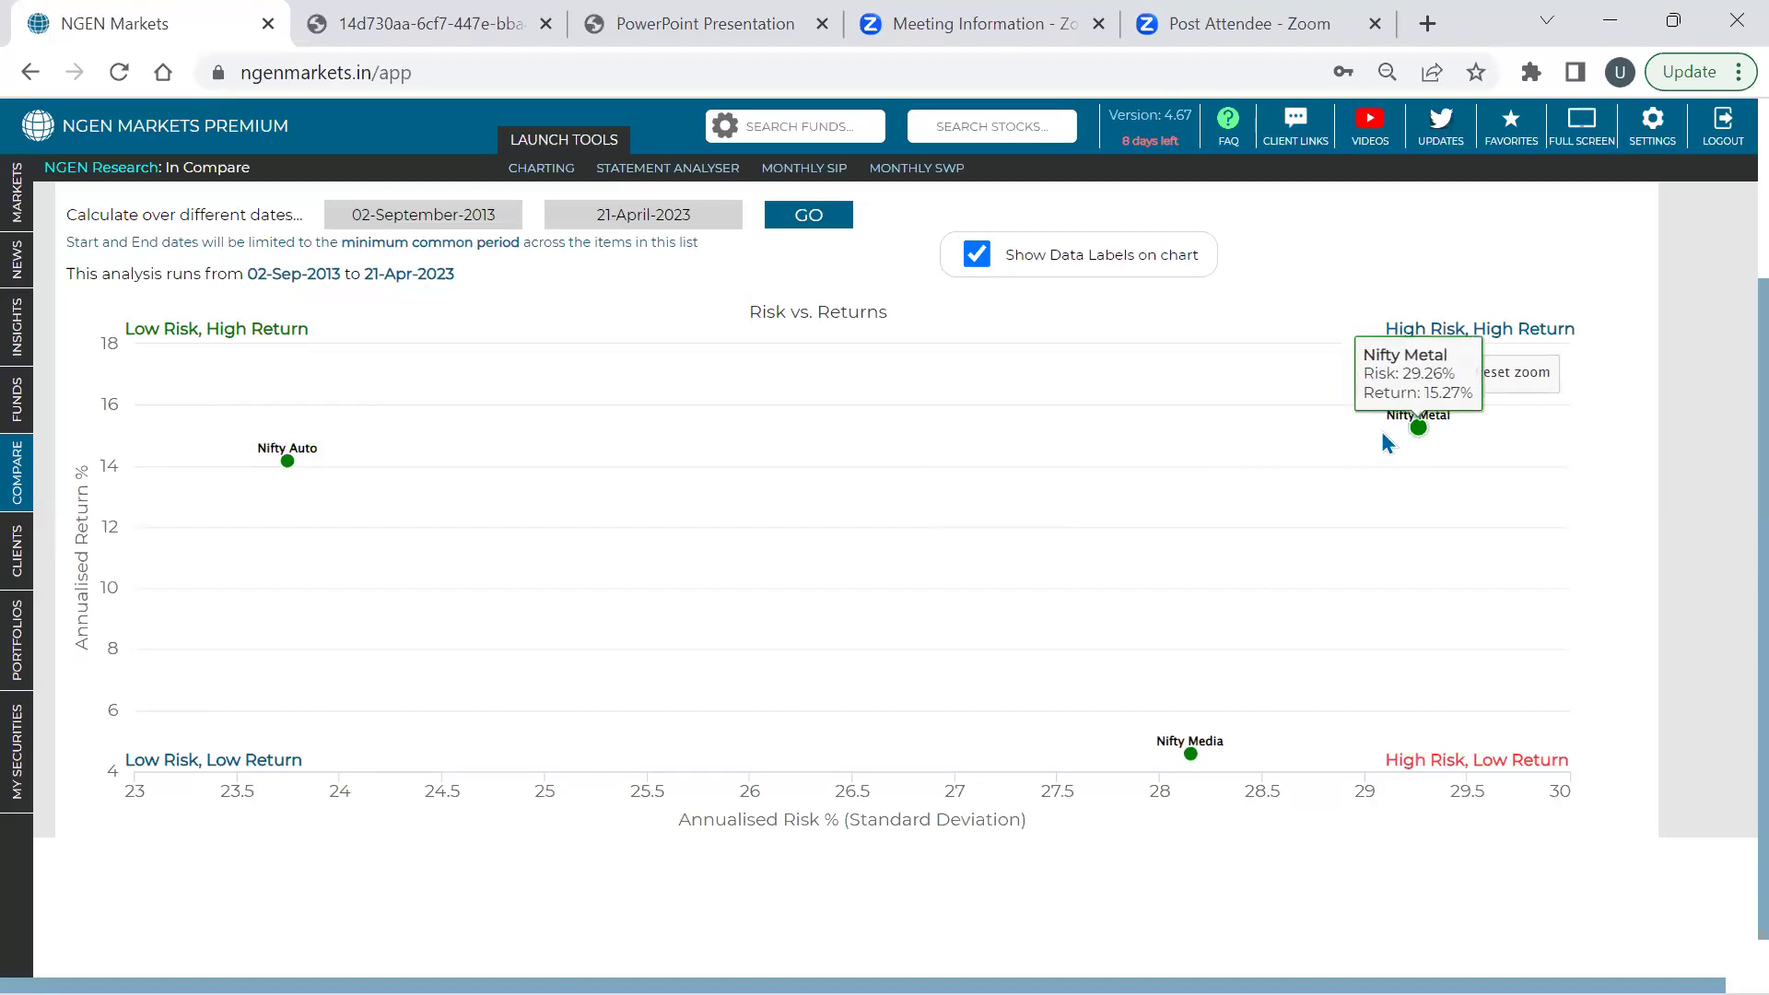
pyautogui.click(1514, 373)
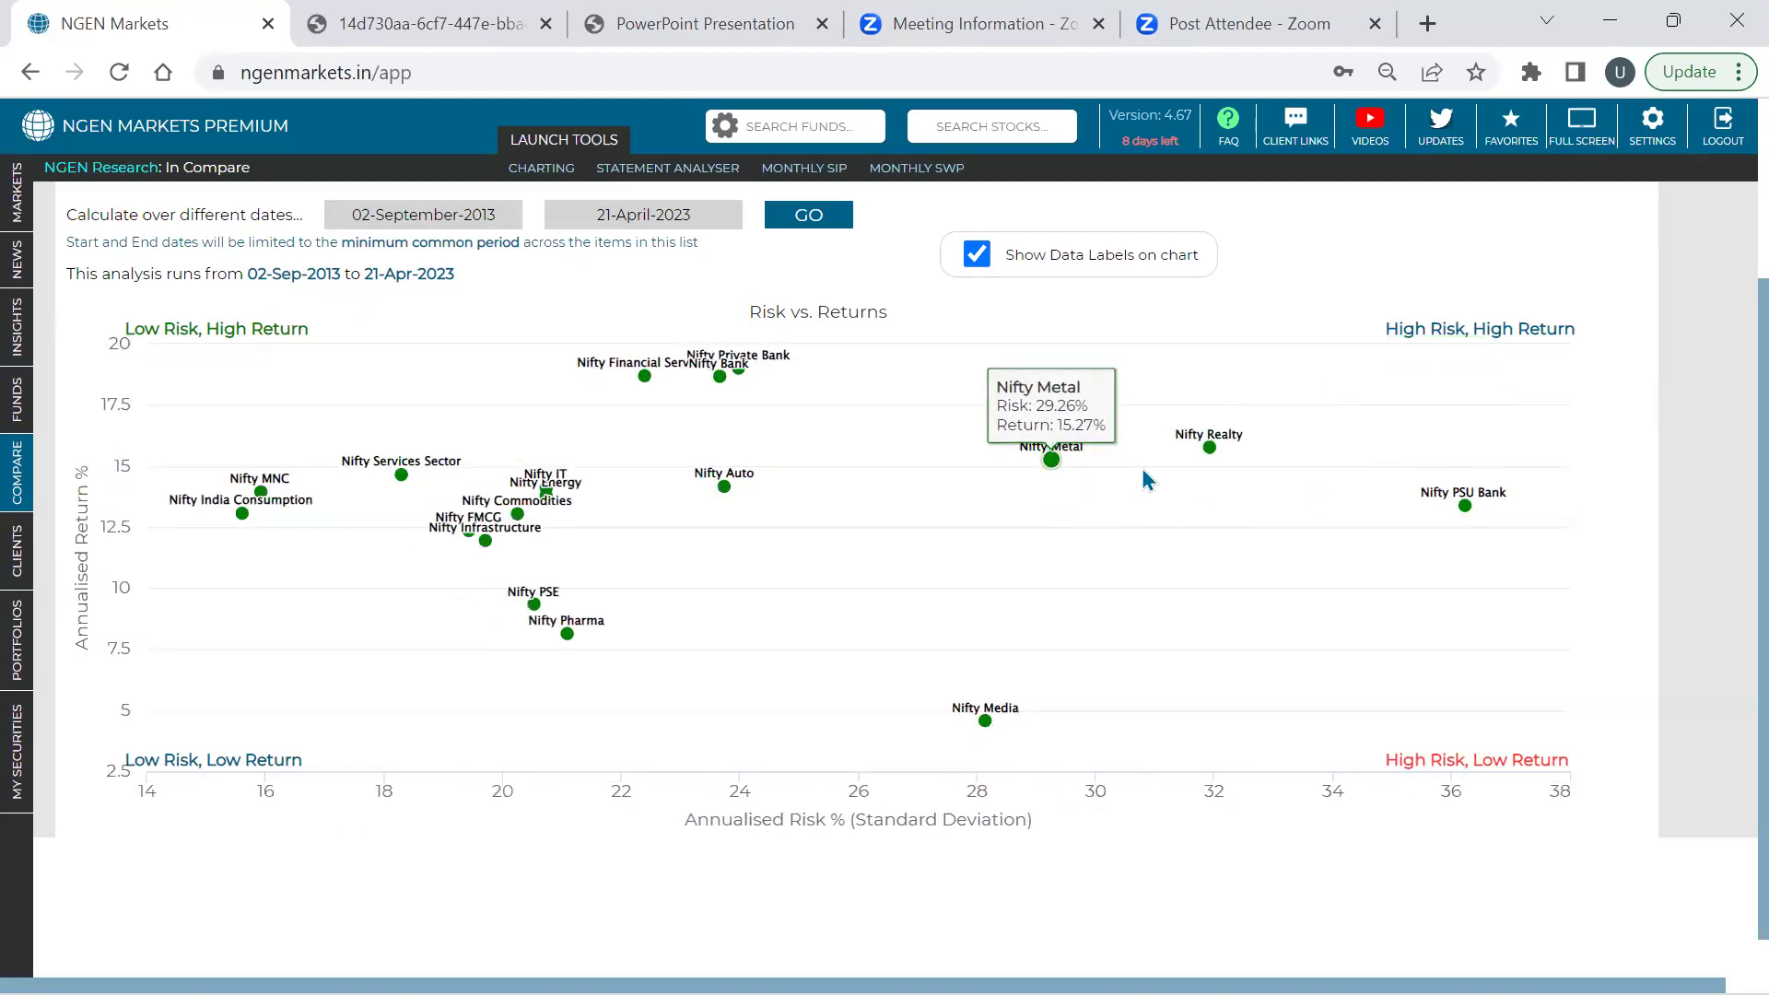
pyautogui.moveTo(710, 412)
pyautogui.mouseDown()
pyautogui.moveTo(977, 496)
pyautogui.moveTo(1241, 757)
pyautogui.mouseUp()
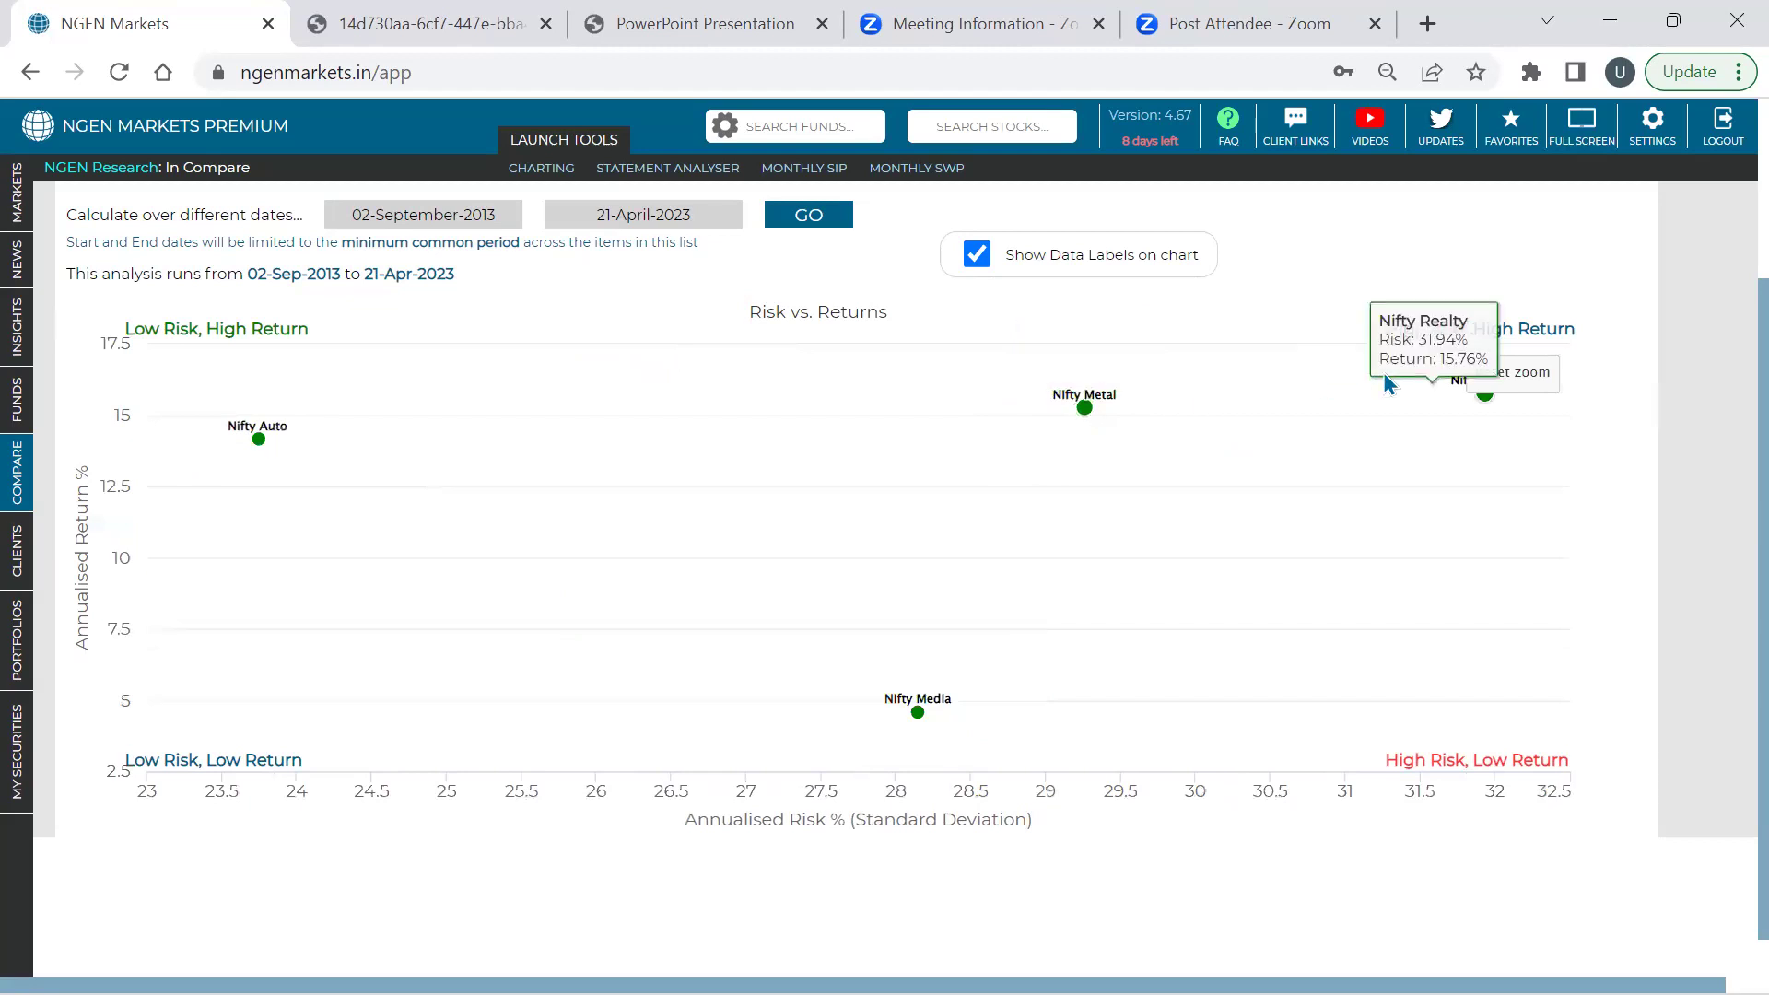
pyautogui.click(1527, 377)
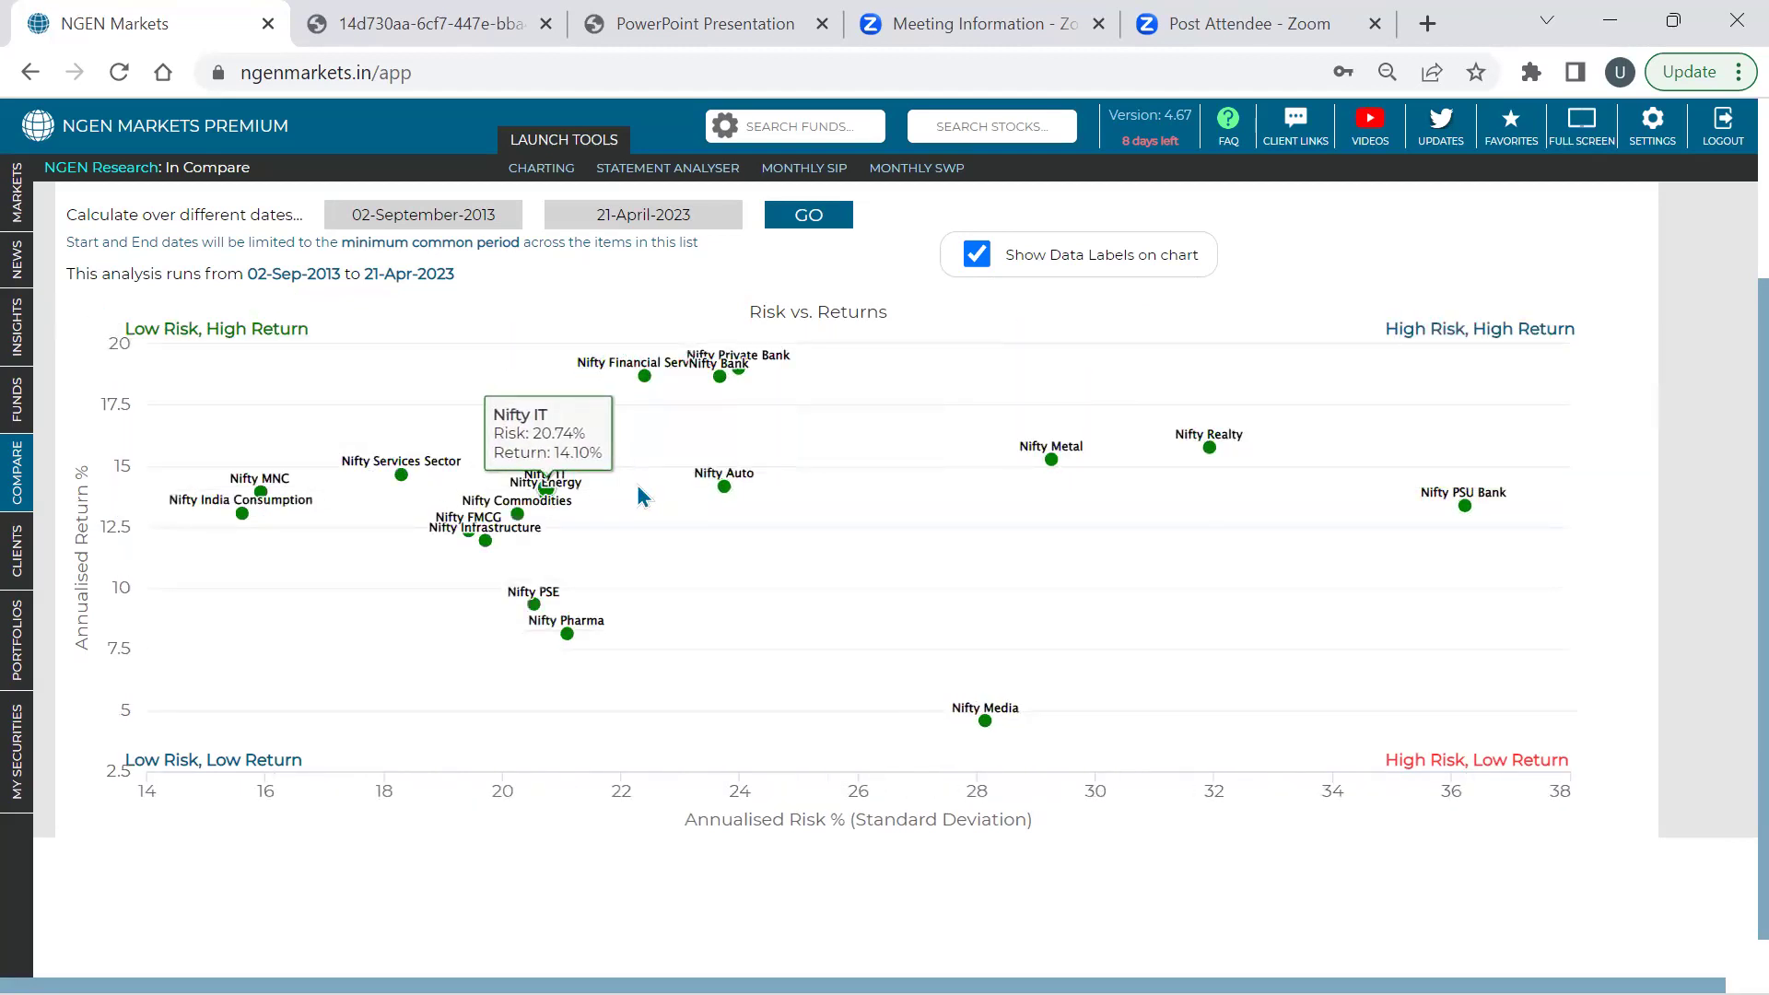
# Reload the Risk vs. Return analysis with its default dates and zoom in on Nifty Media, Nifty Metal and Nifty Realty
pyautogui.scroll(2, 637, 485)
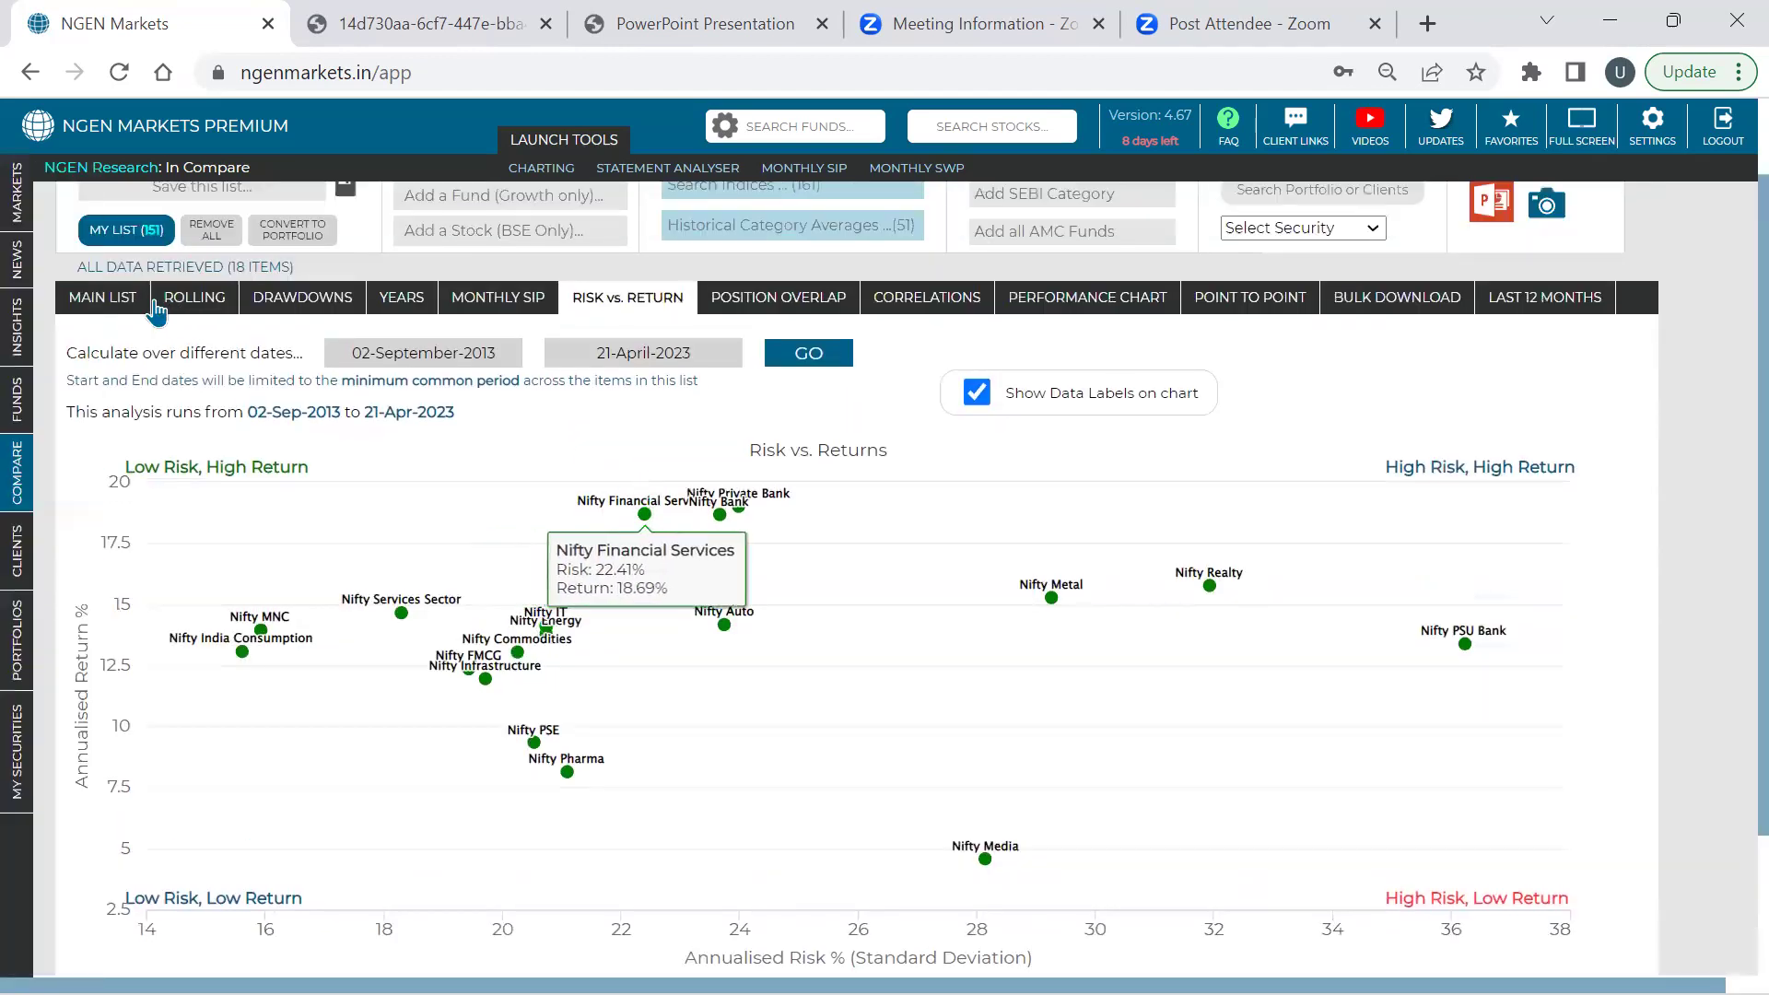
pyautogui.click(120, 297)
pyautogui.click(644, 294)
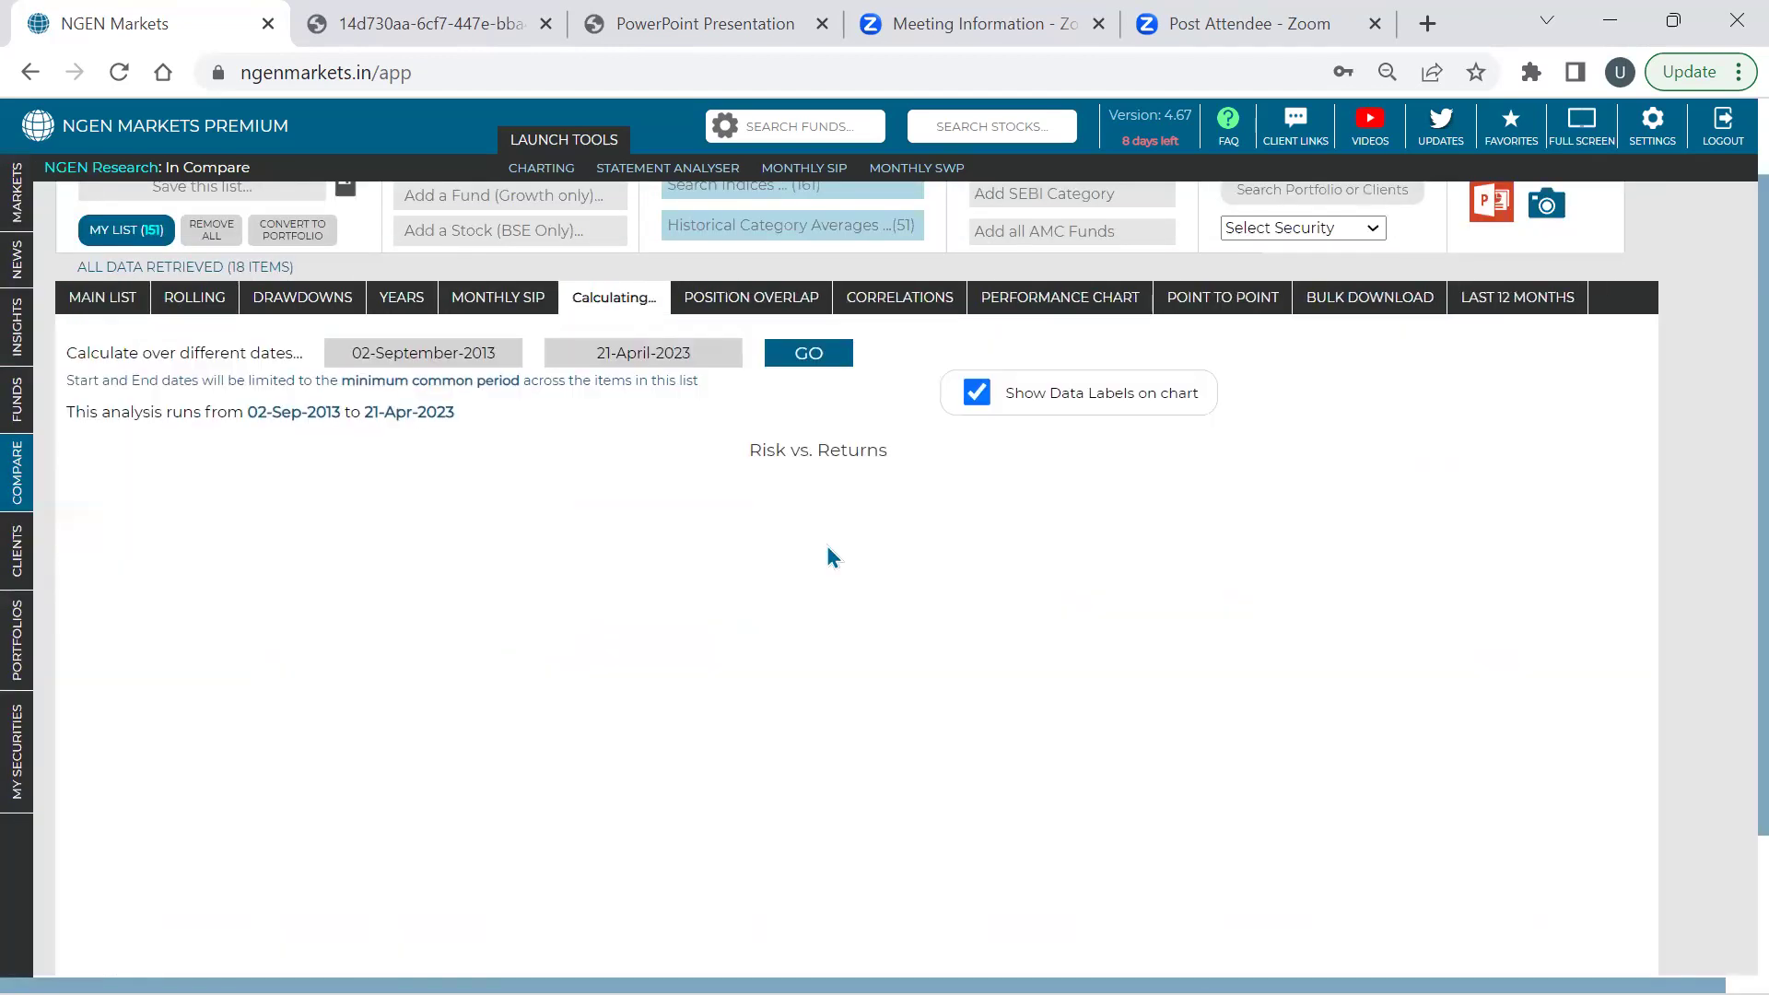
pyautogui.scroll(-2, 838, 556)
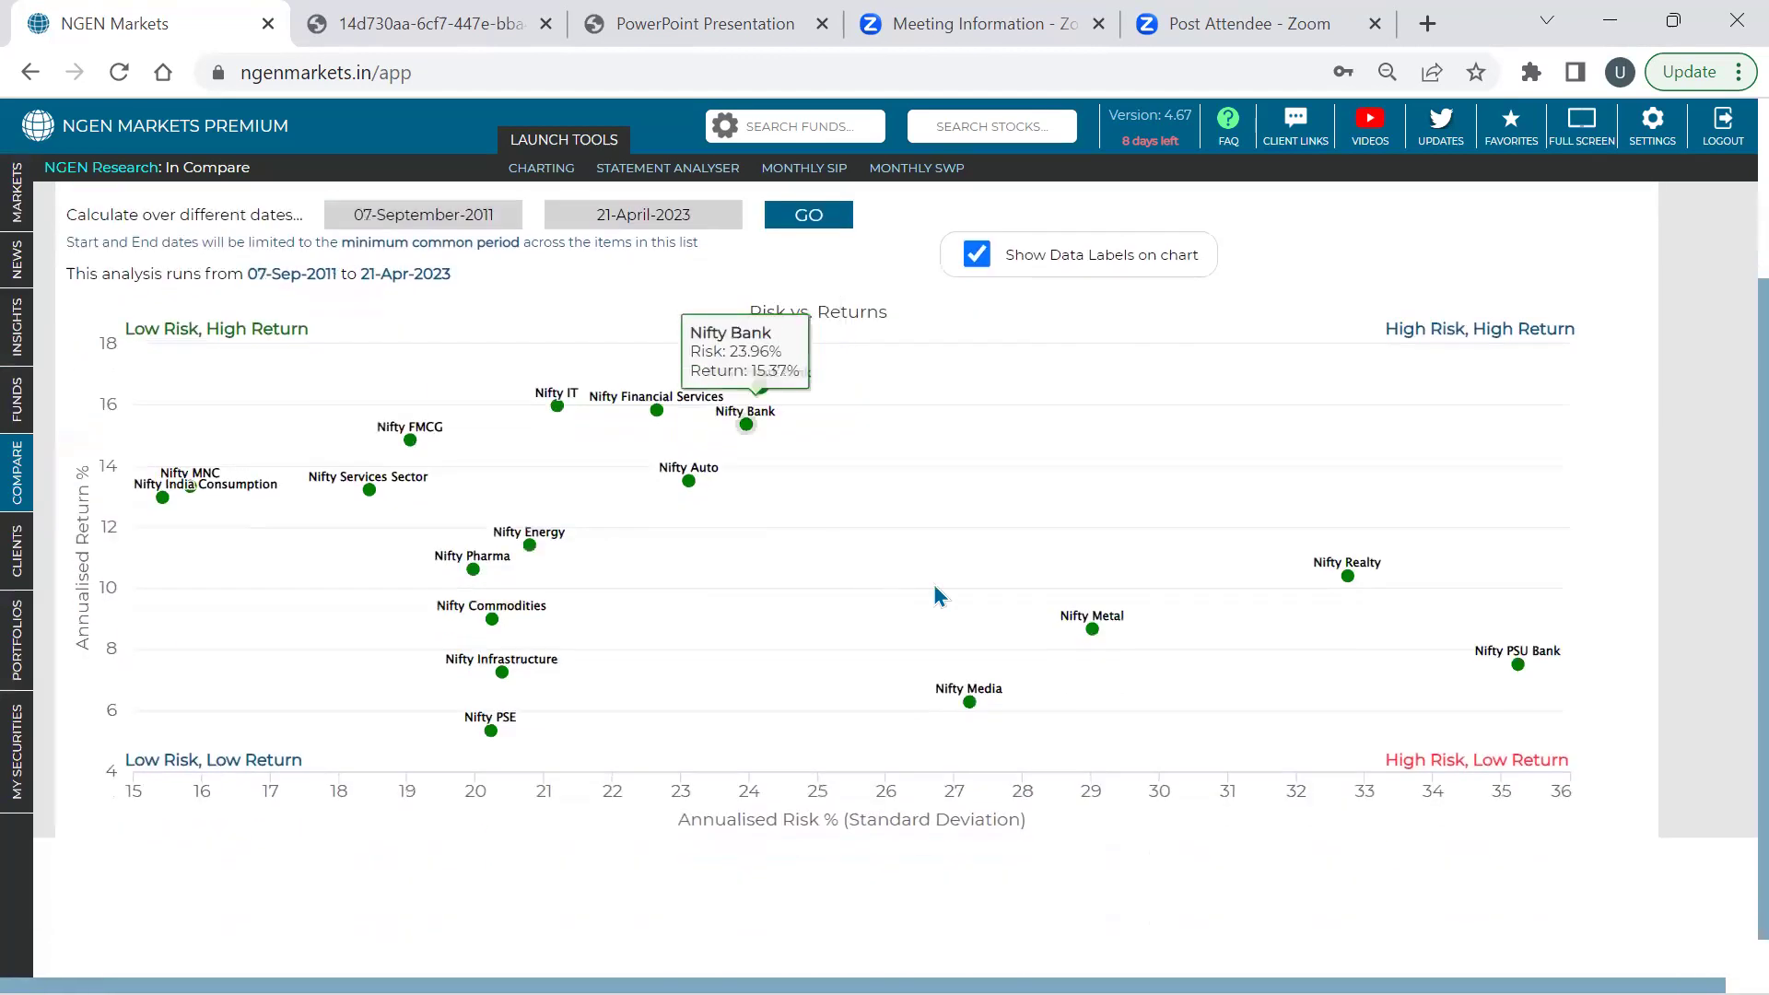
pyautogui.moveTo(963, 498); pyautogui.dragTo(1373, 739)
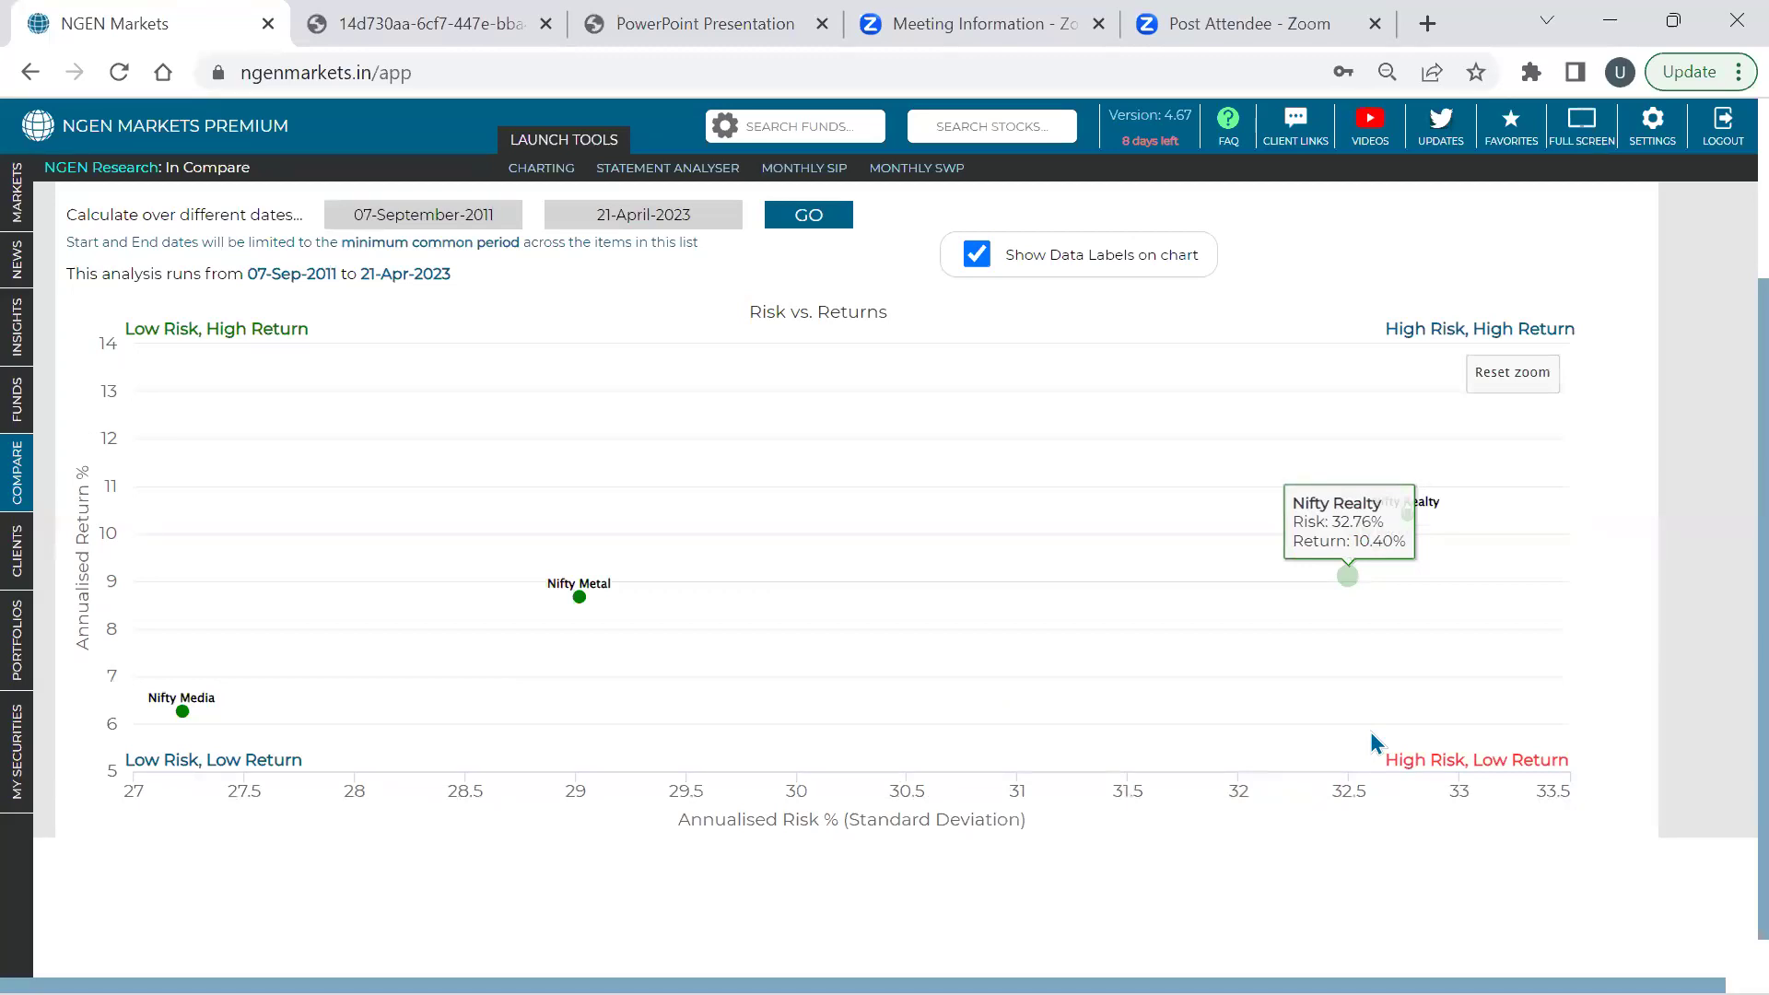
# Recalculate the Risk vs. Return chart with the start date set to 01-September-2016
pyautogui.click(437, 214)
pyautogui.click(527, 255)
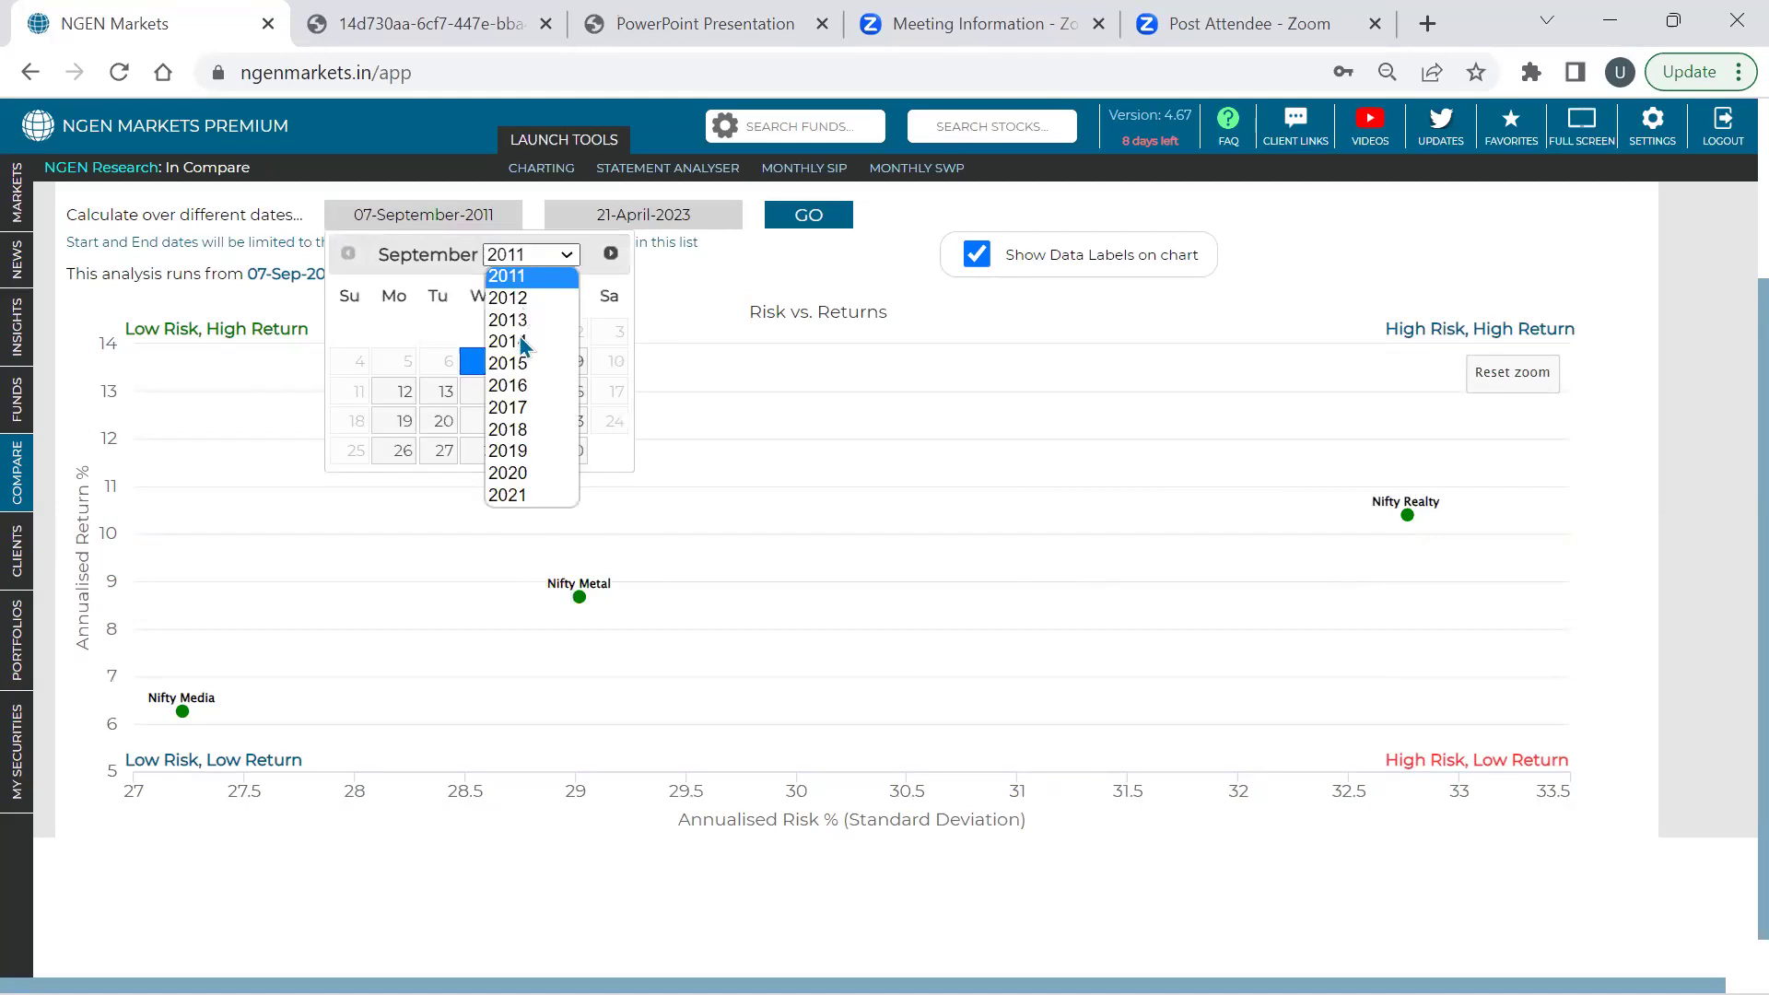
pyautogui.click(512, 385)
pyautogui.click(514, 359)
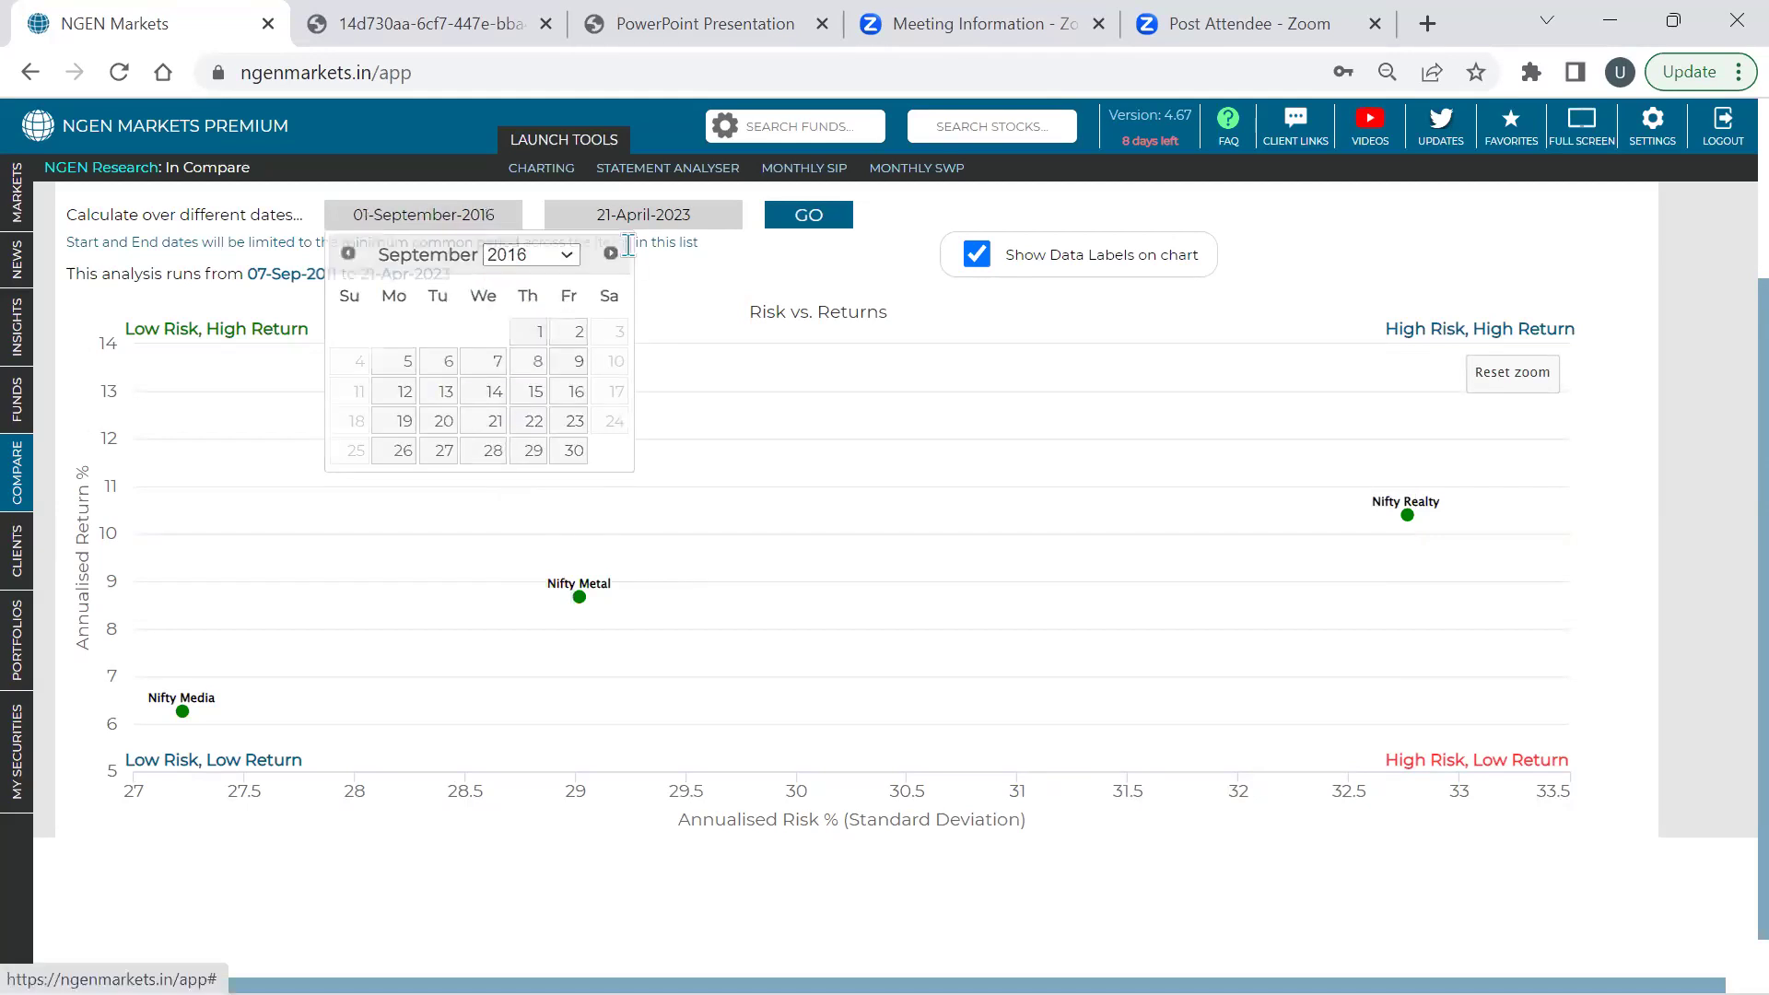
pyautogui.click(803, 219)
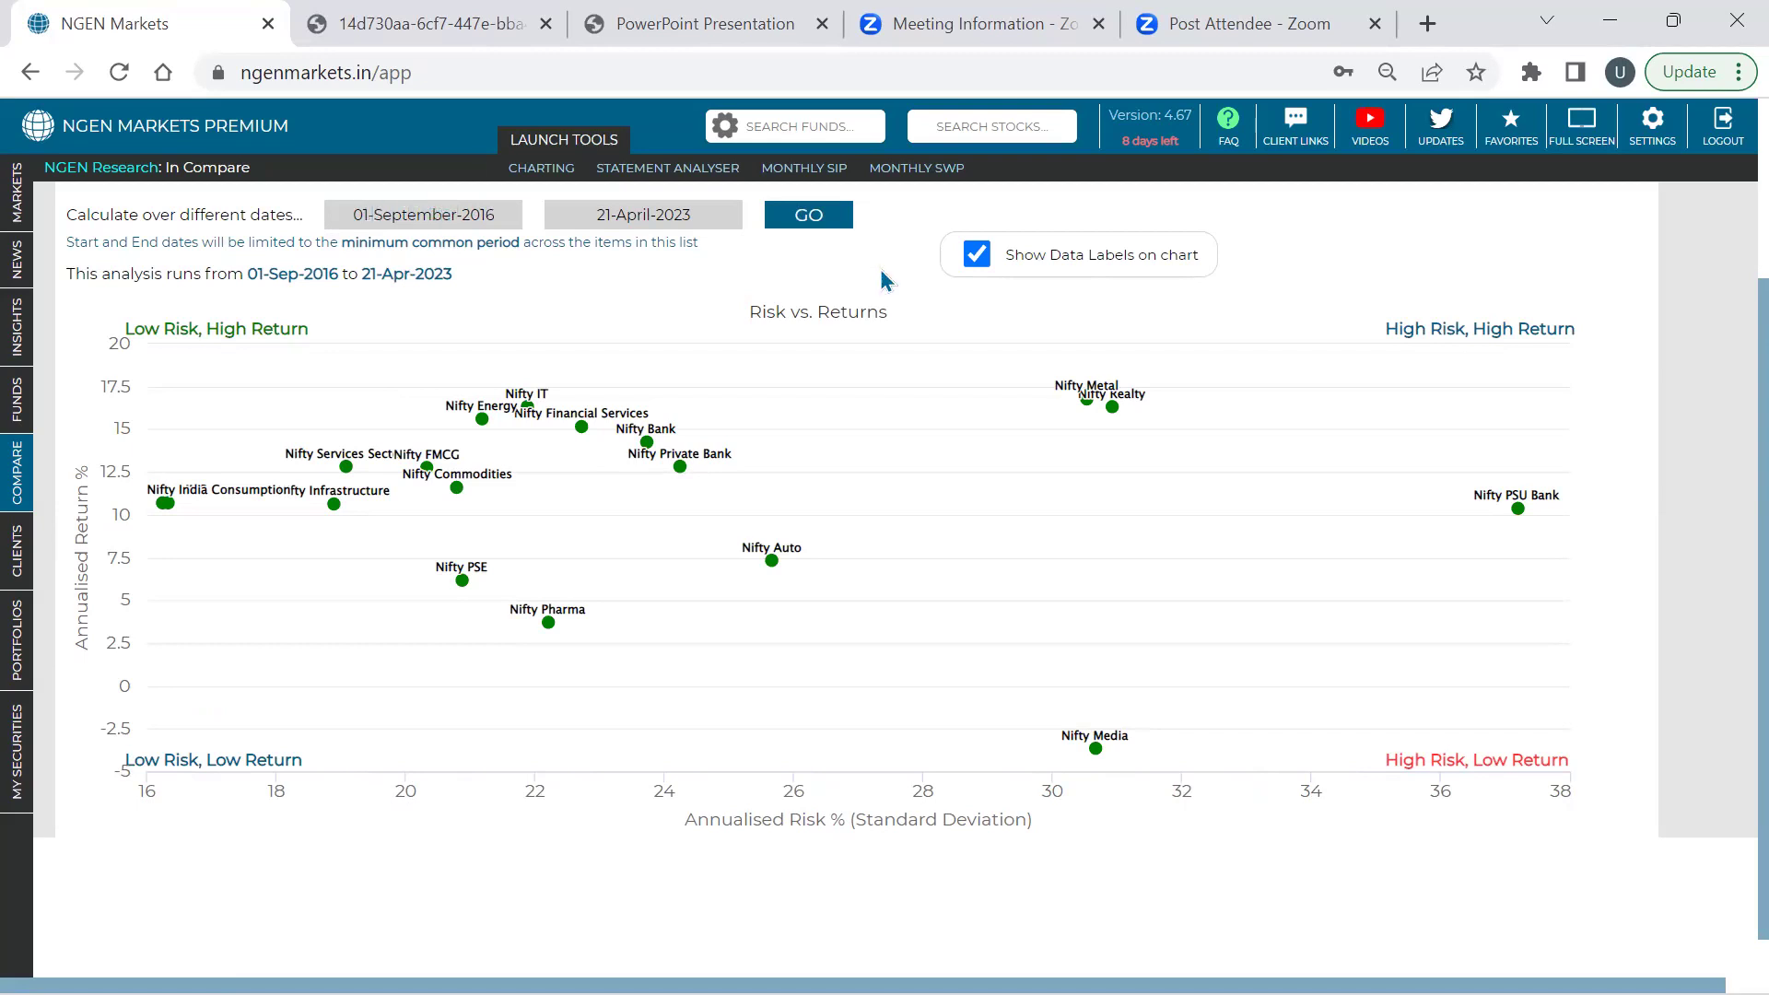
# Hide the chart's data labels, inspect an unlabelled point, and show the labels again
pyautogui.click(971, 268)
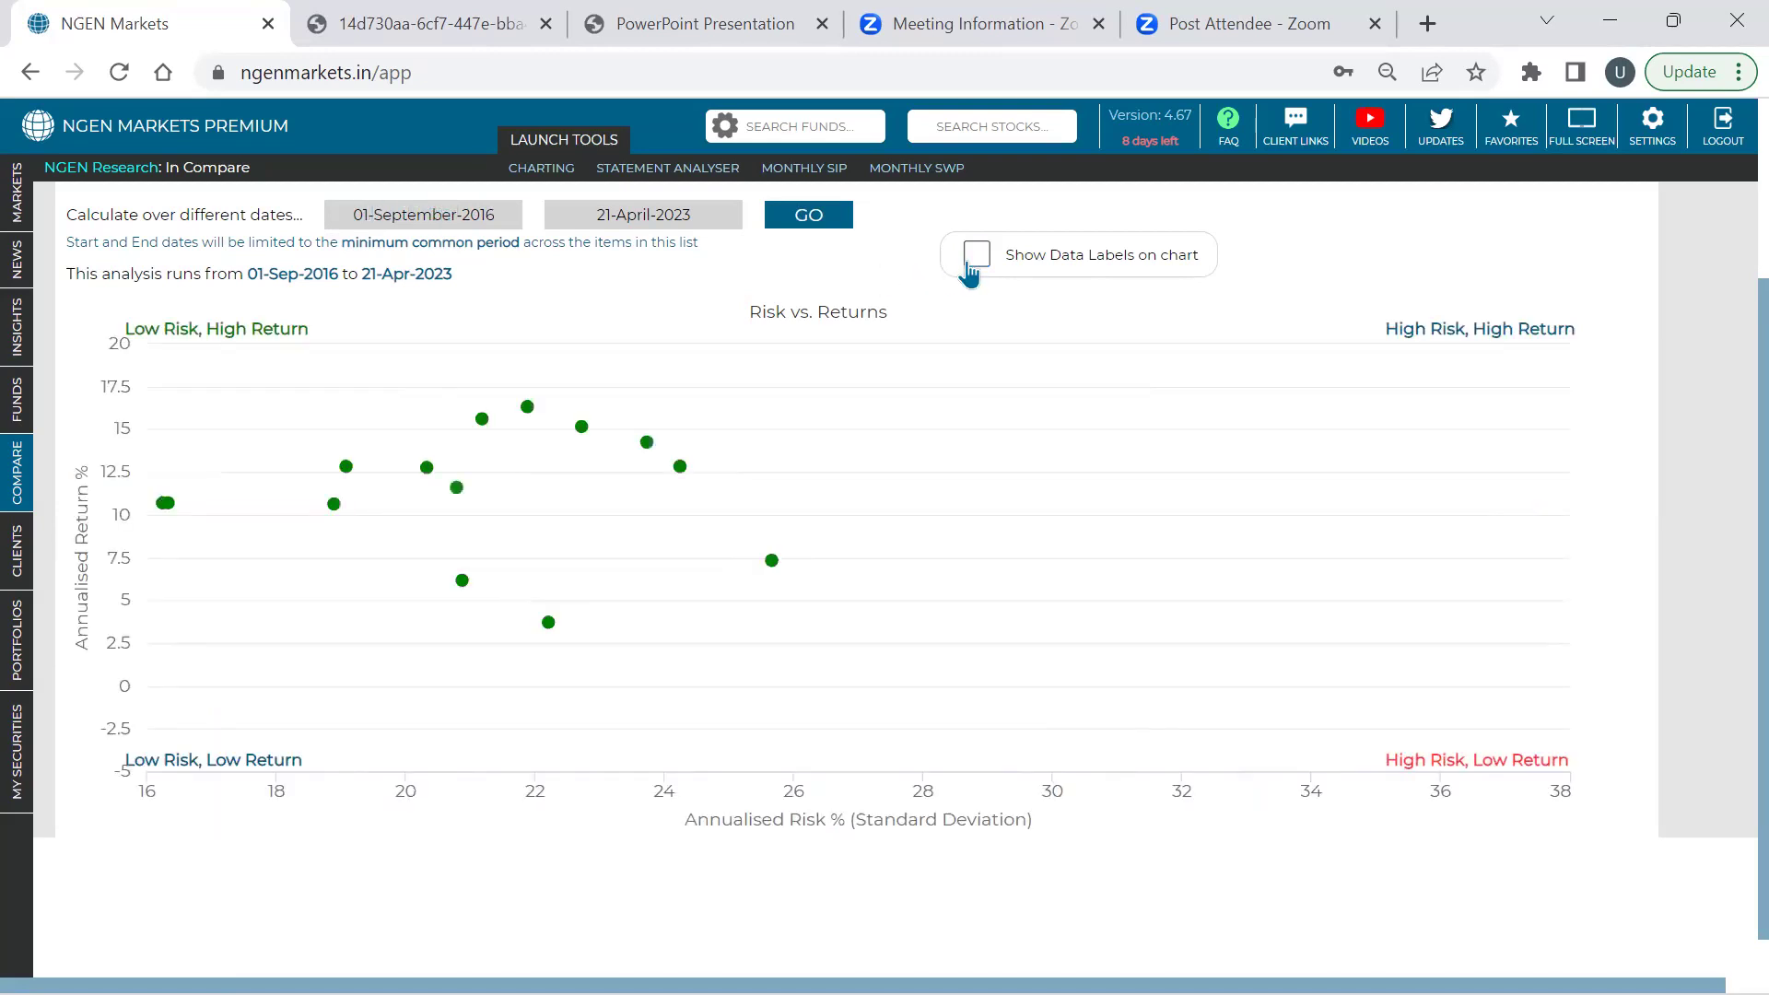
pyautogui.moveTo(744, 508)
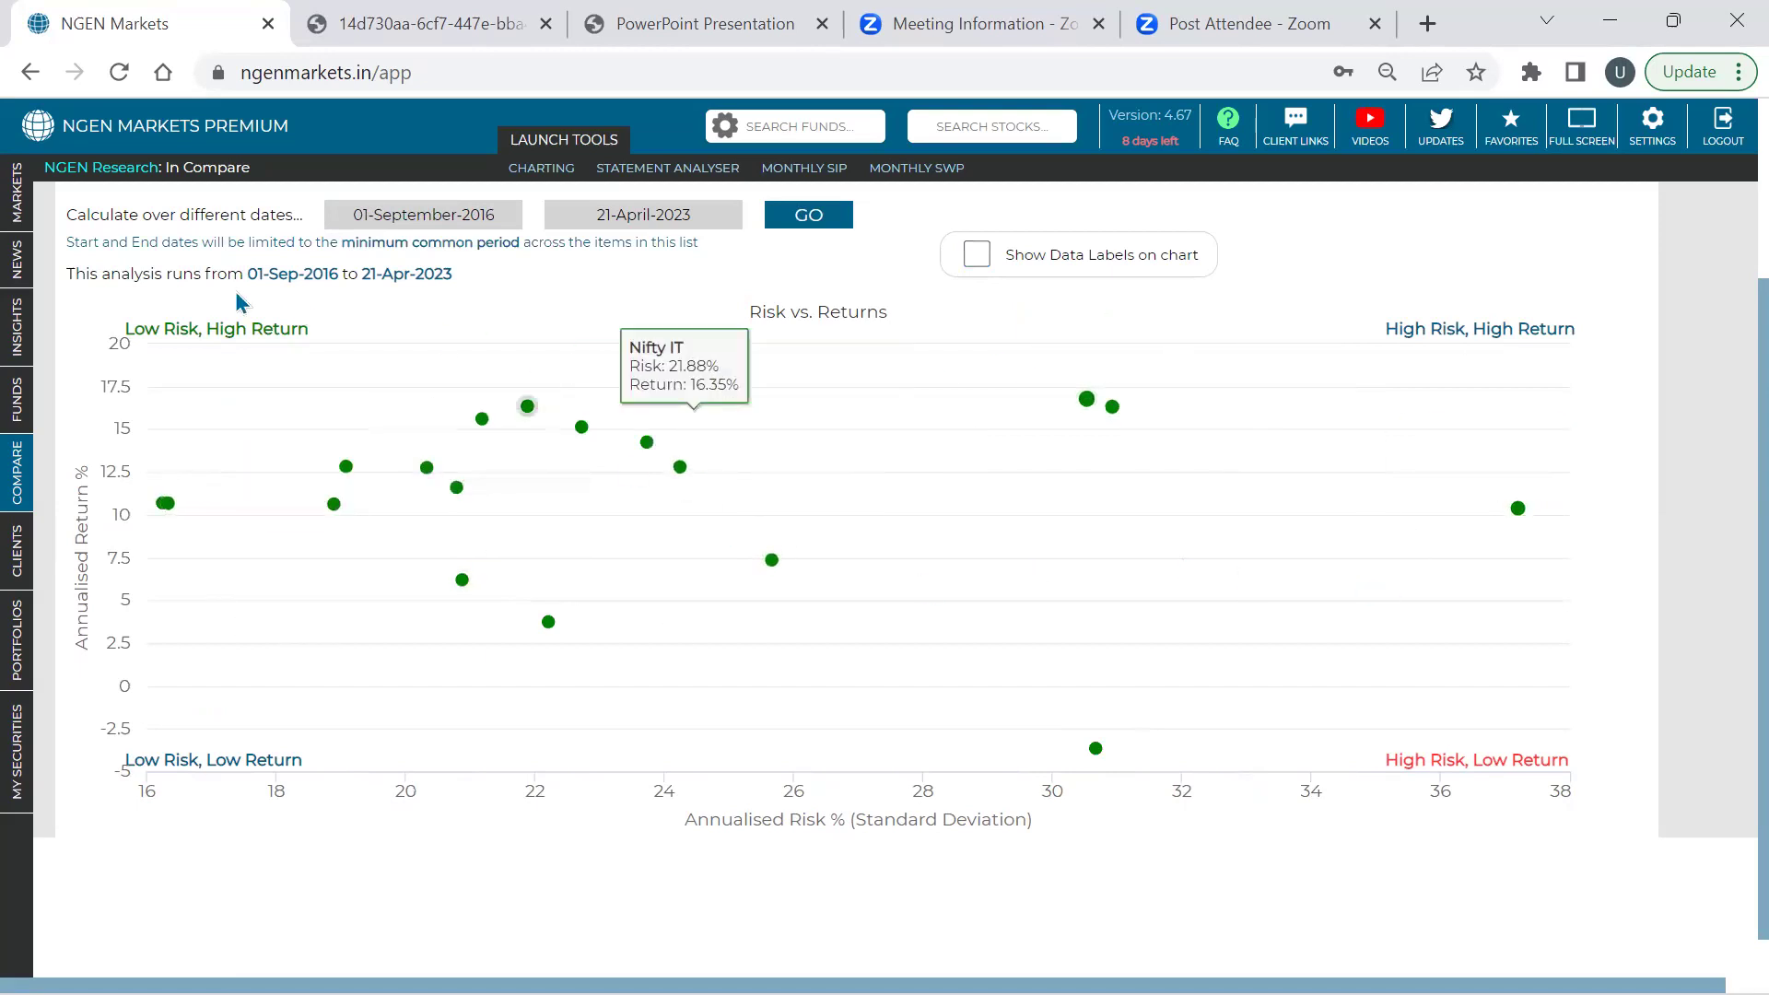
pyautogui.click(979, 258)
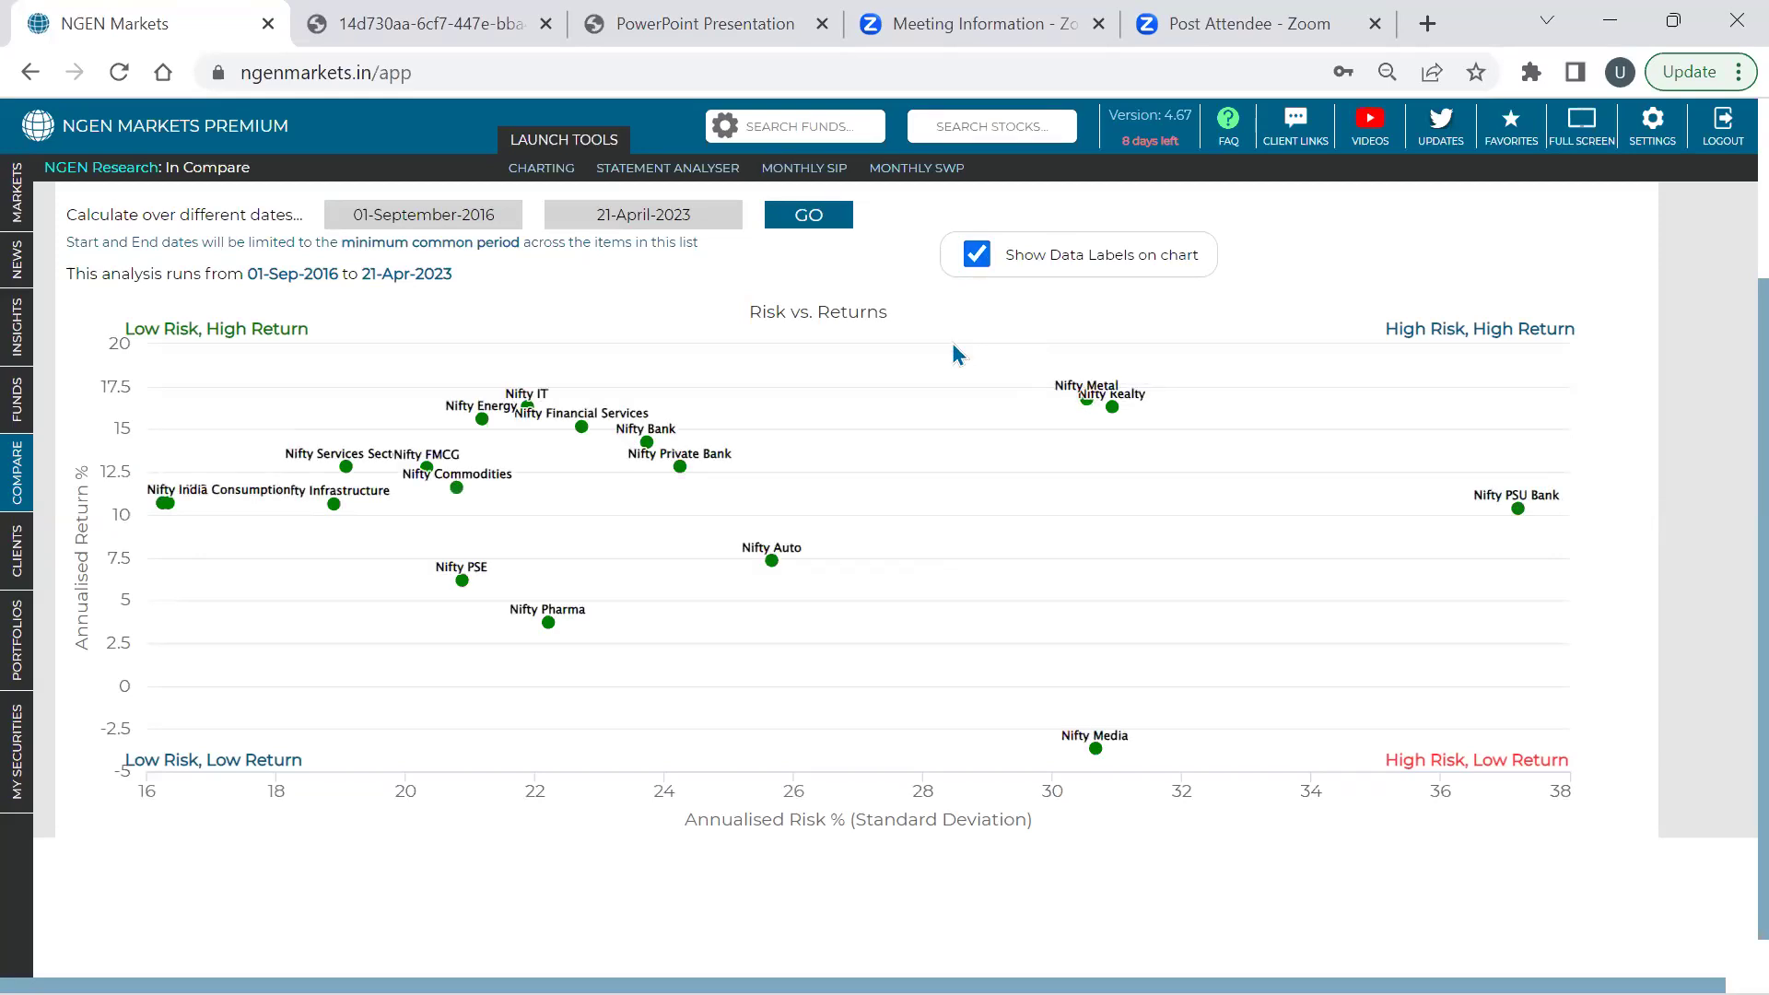
# Show the sectors' absolute point-to-point returns and sort the 05-April-2018 to 05-April-2023 period with the highest first
pyautogui.scroll(1, 953, 343)
pyautogui.scroll(1, 953, 342)
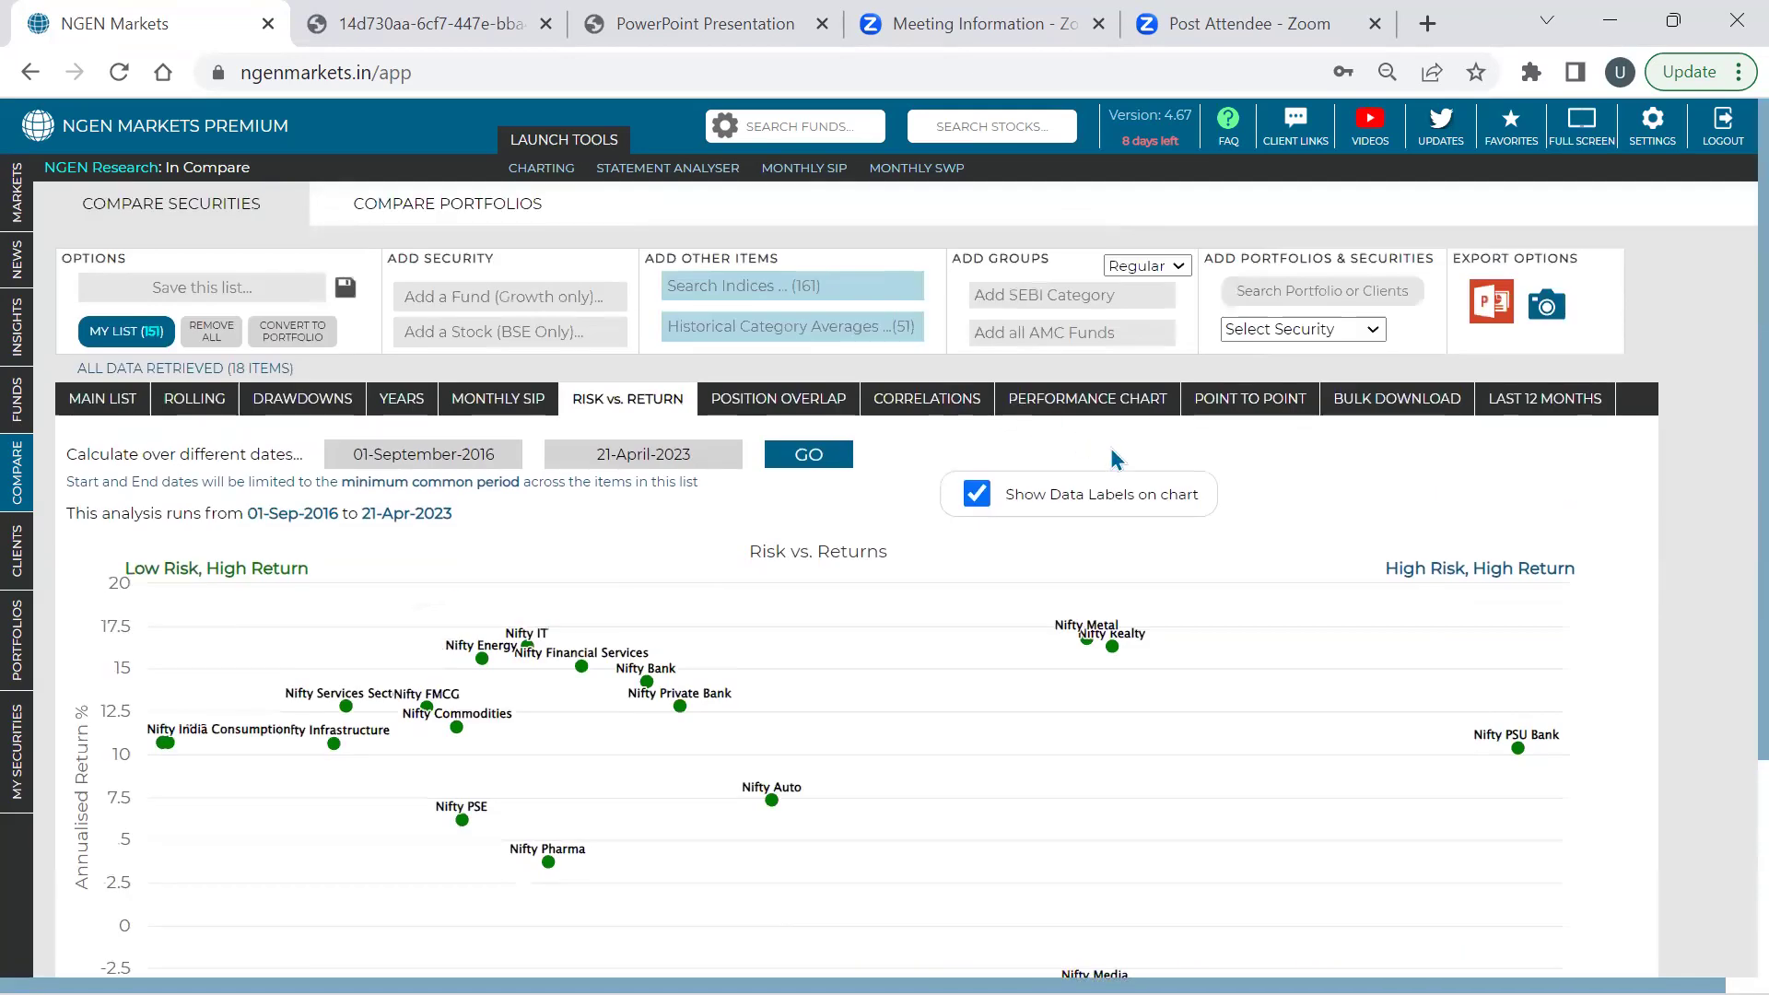
pyautogui.click(1258, 400)
pyautogui.scroll(-1, 1530, 410)
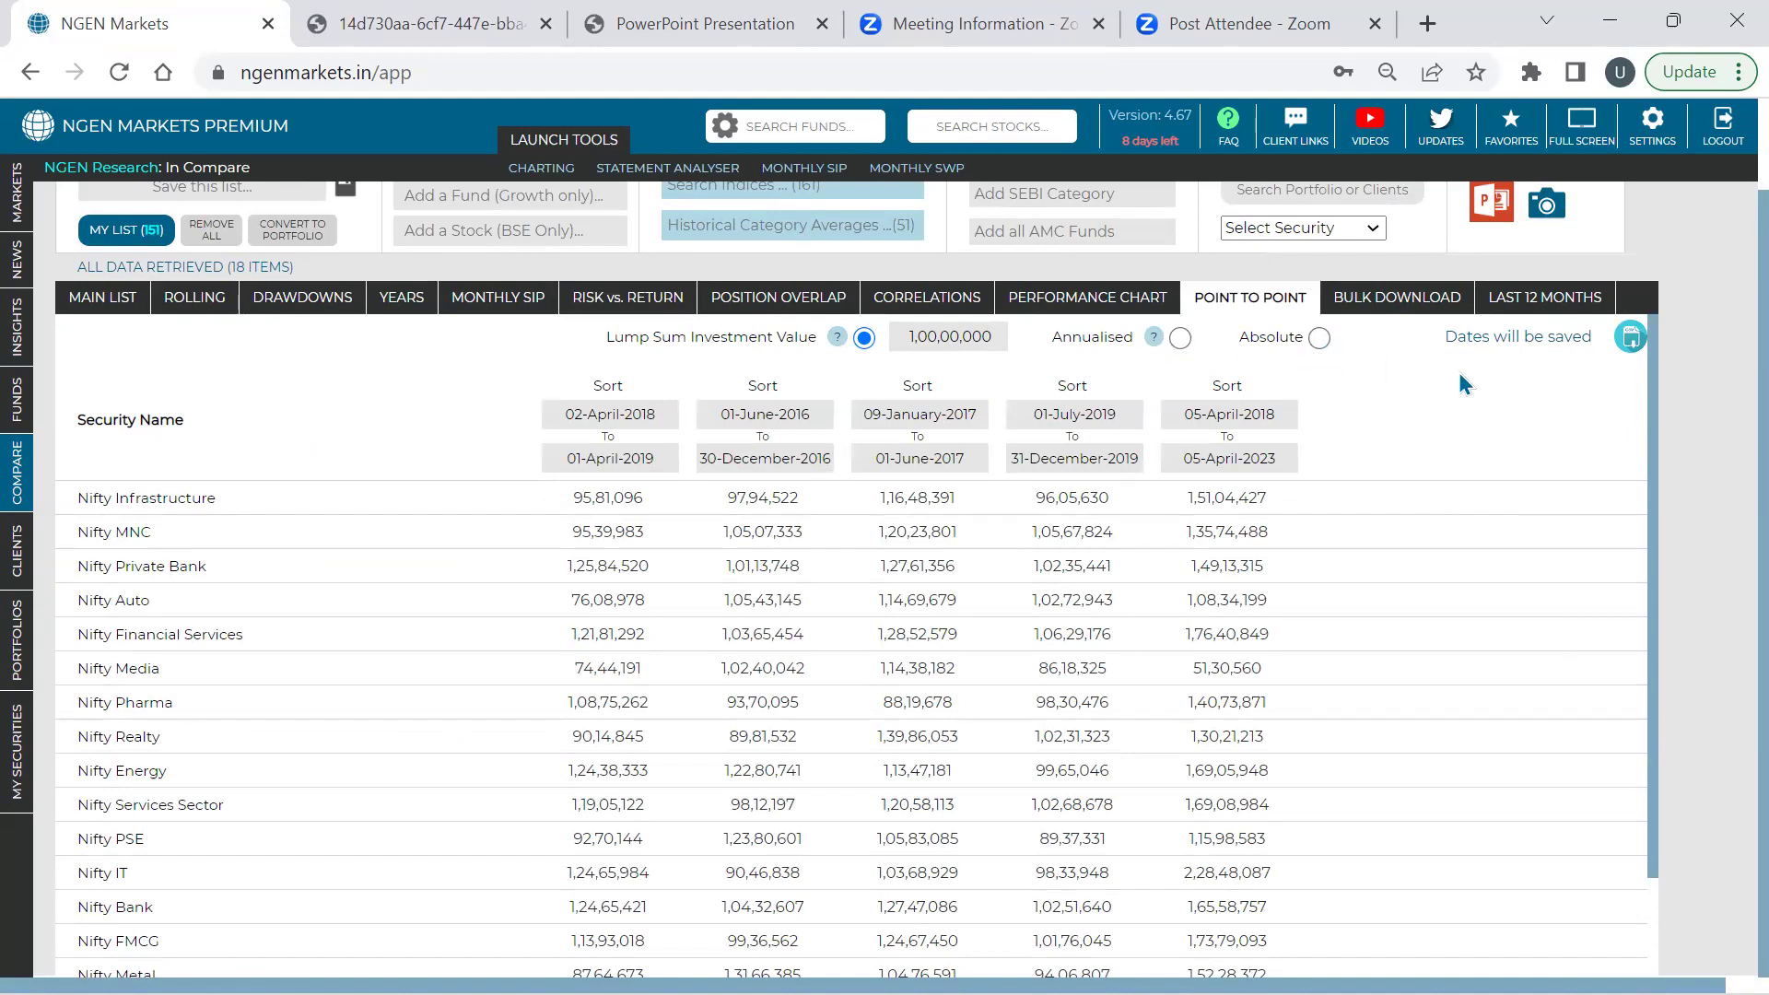
pyautogui.click(1319, 339)
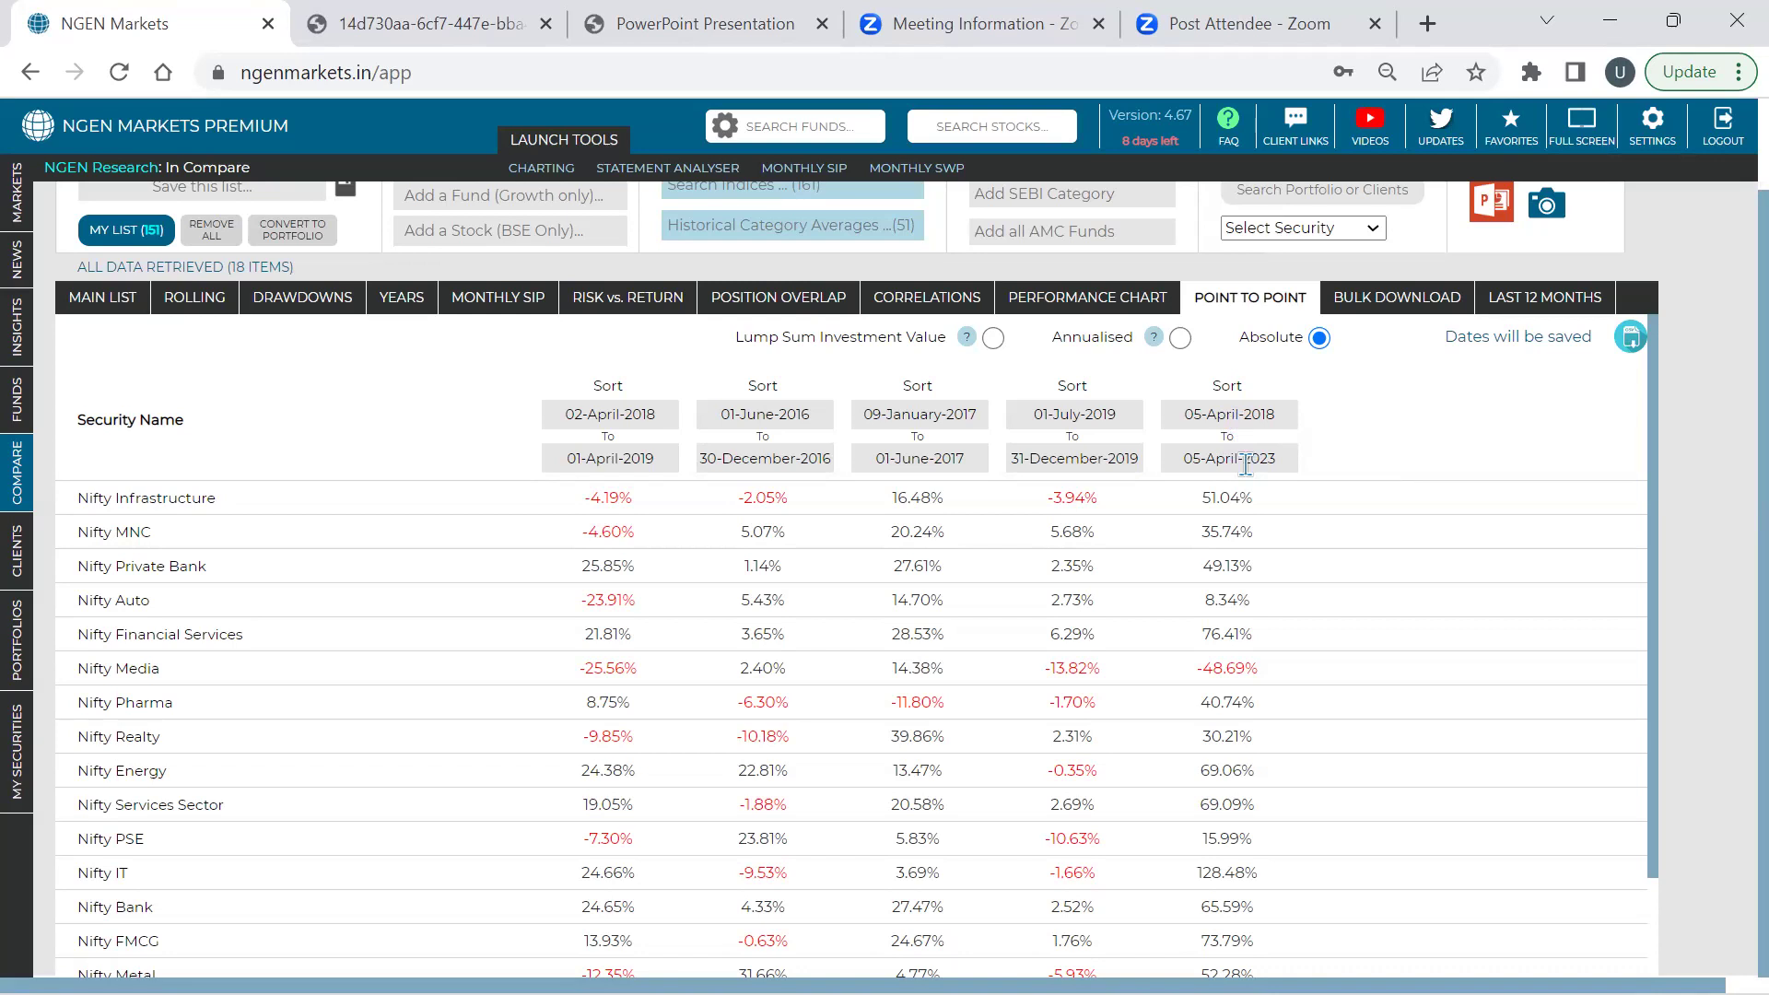
pyautogui.click(1230, 387)
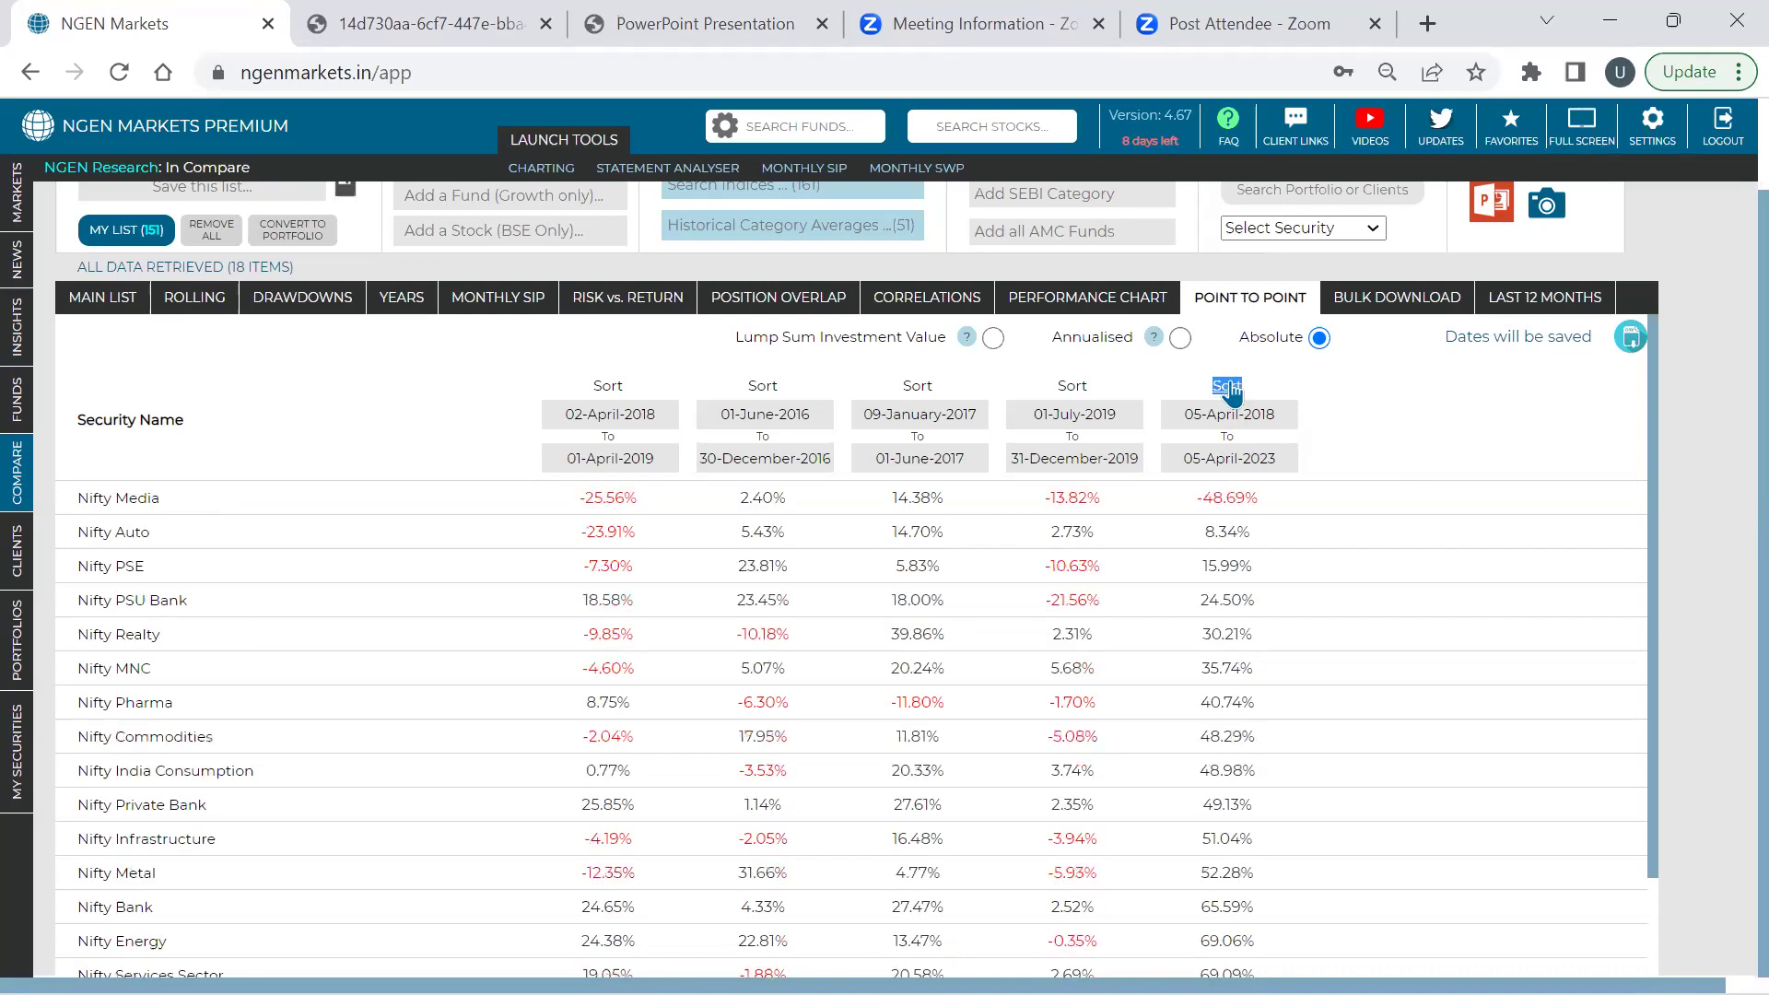
pyautogui.click(1230, 387)
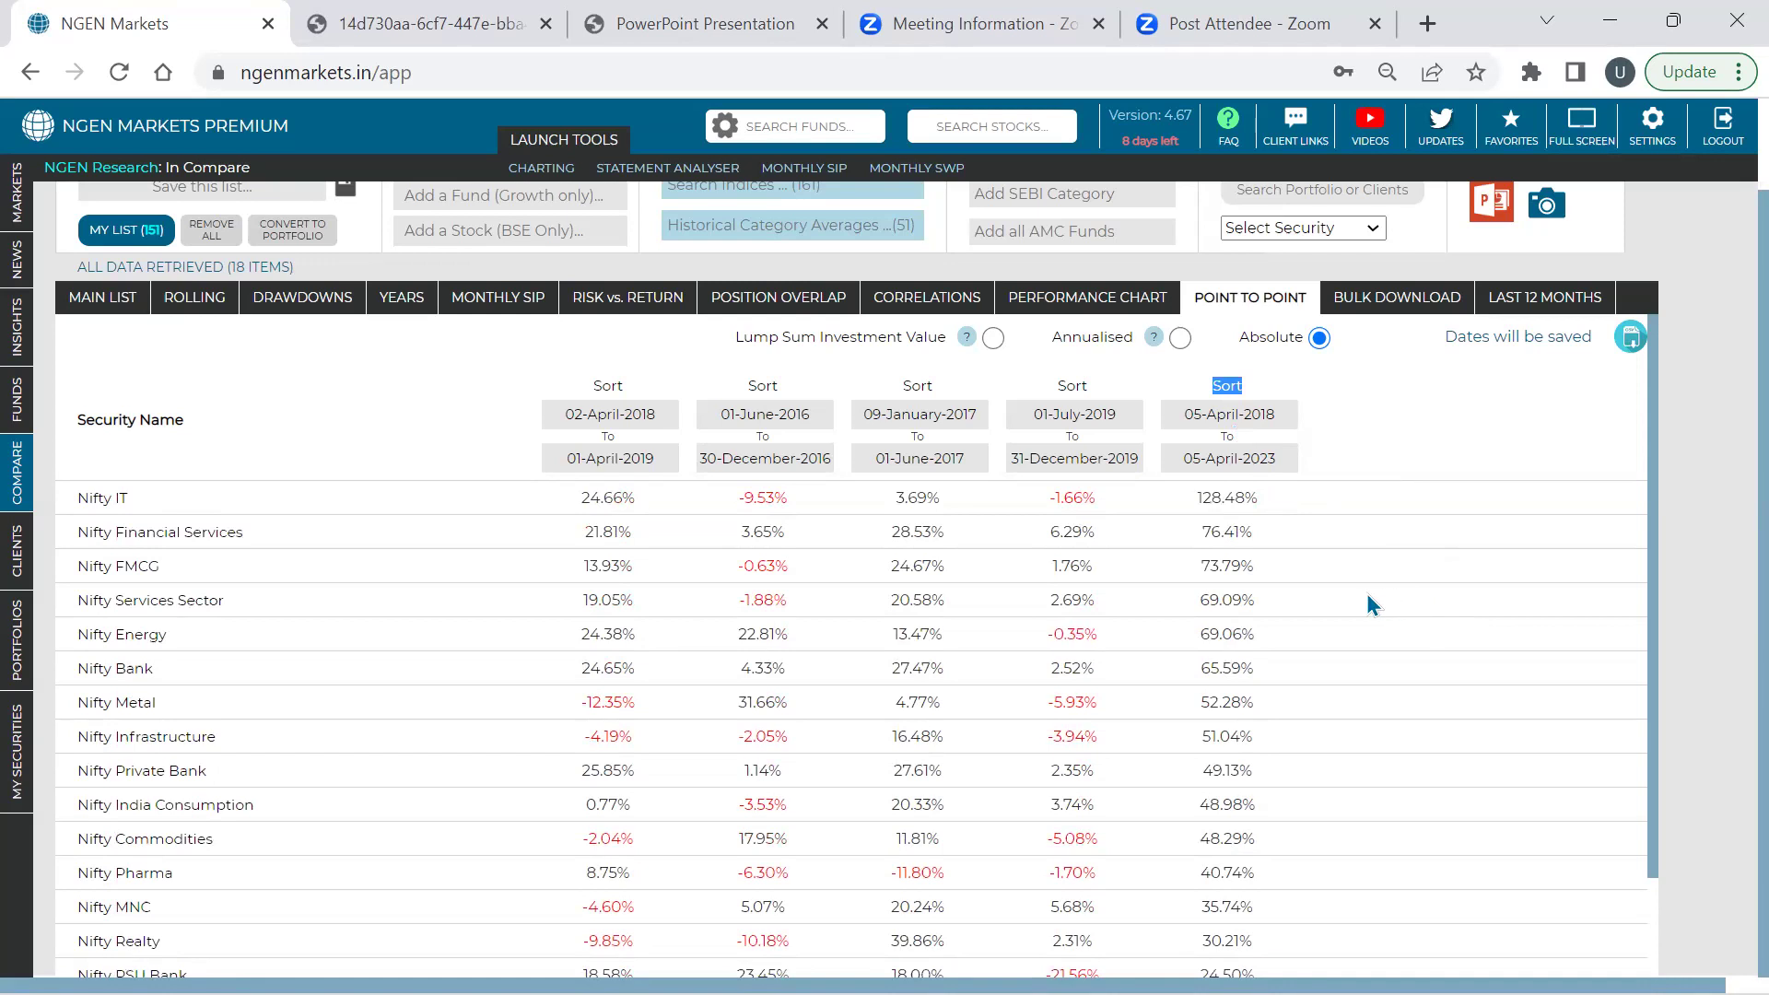
# Set the start of the period ending 31-December-2019 to 02-July-2018 and sort the sectors by it, lowest first
pyautogui.click(1076, 424)
pyautogui.click(1170, 451)
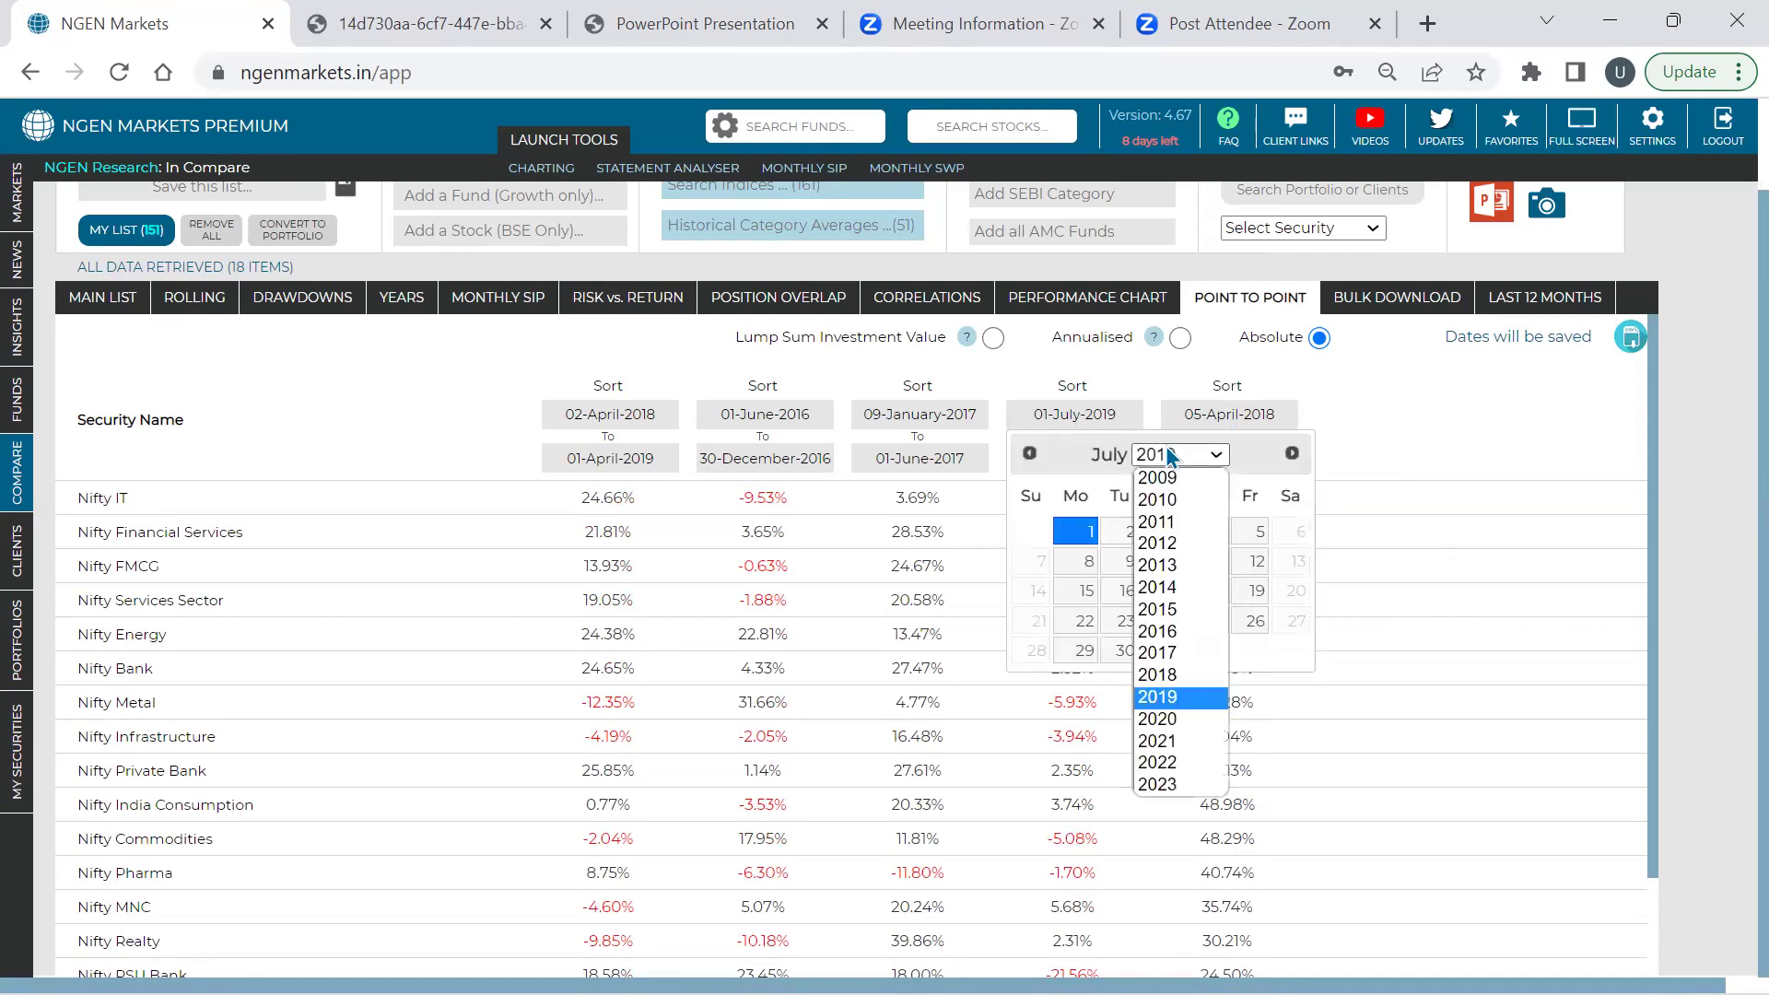
pyautogui.click(1163, 673)
pyautogui.click(1091, 534)
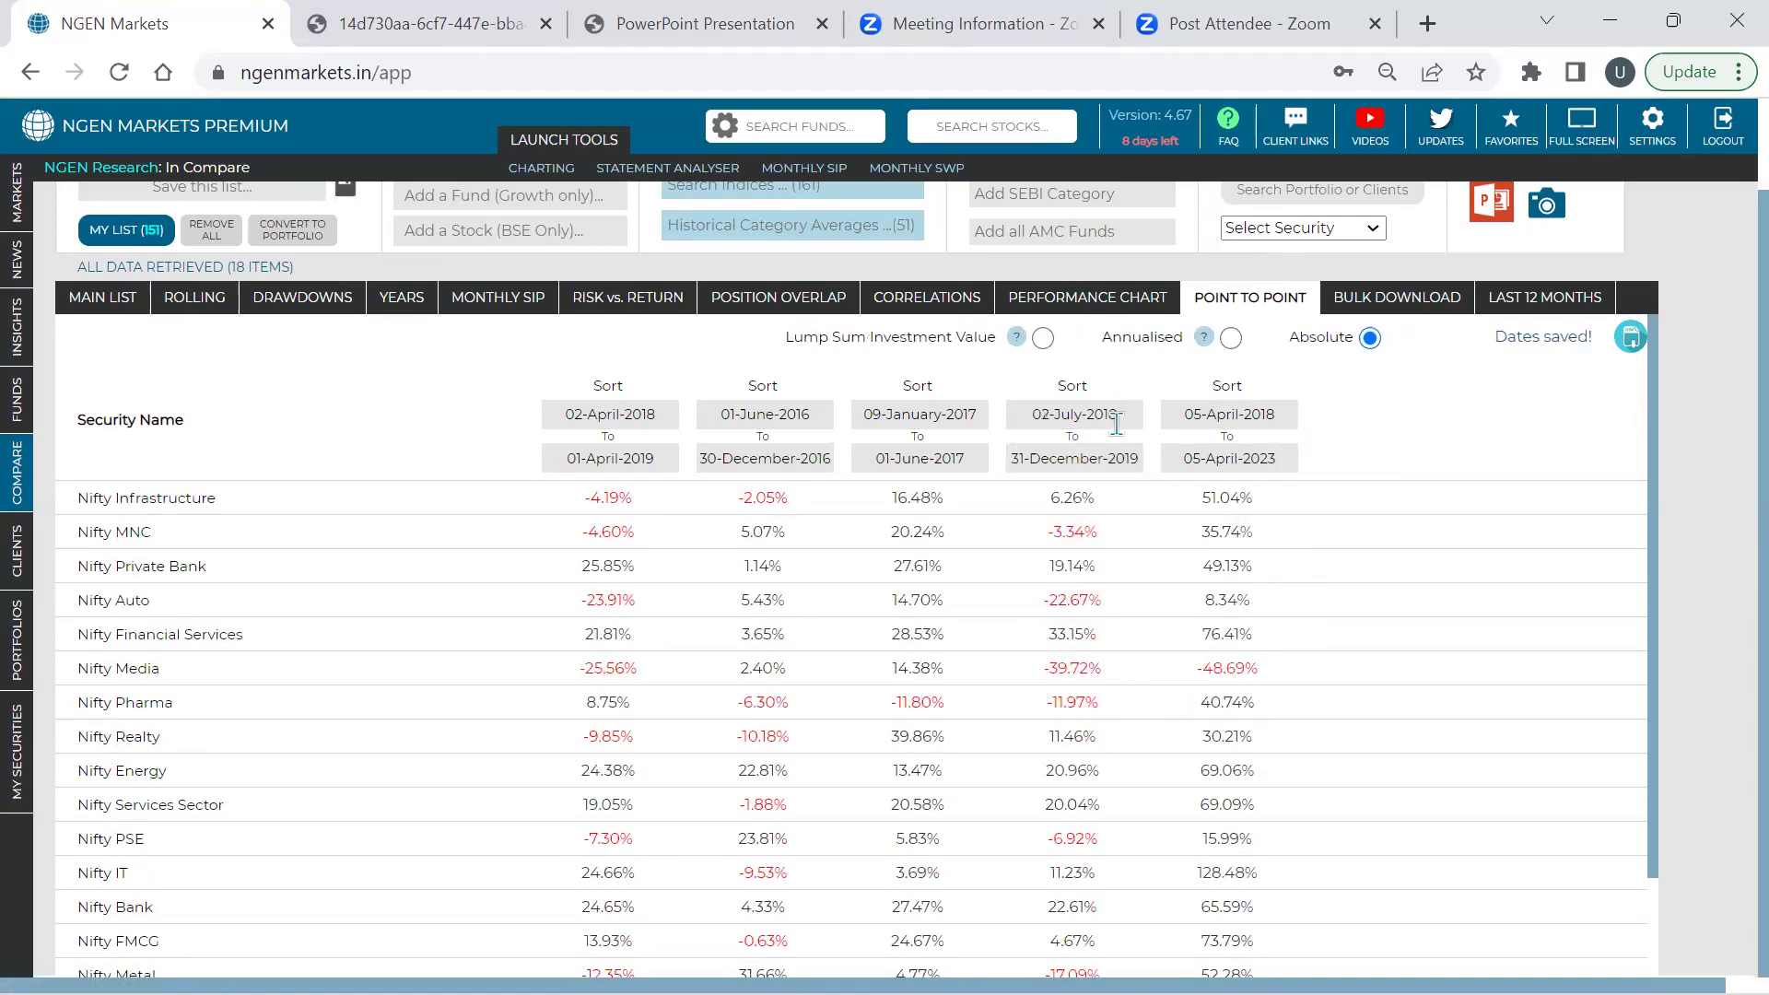
pyautogui.click(1071, 391)
pyautogui.click(1071, 391)
pyautogui.click(1070, 391)
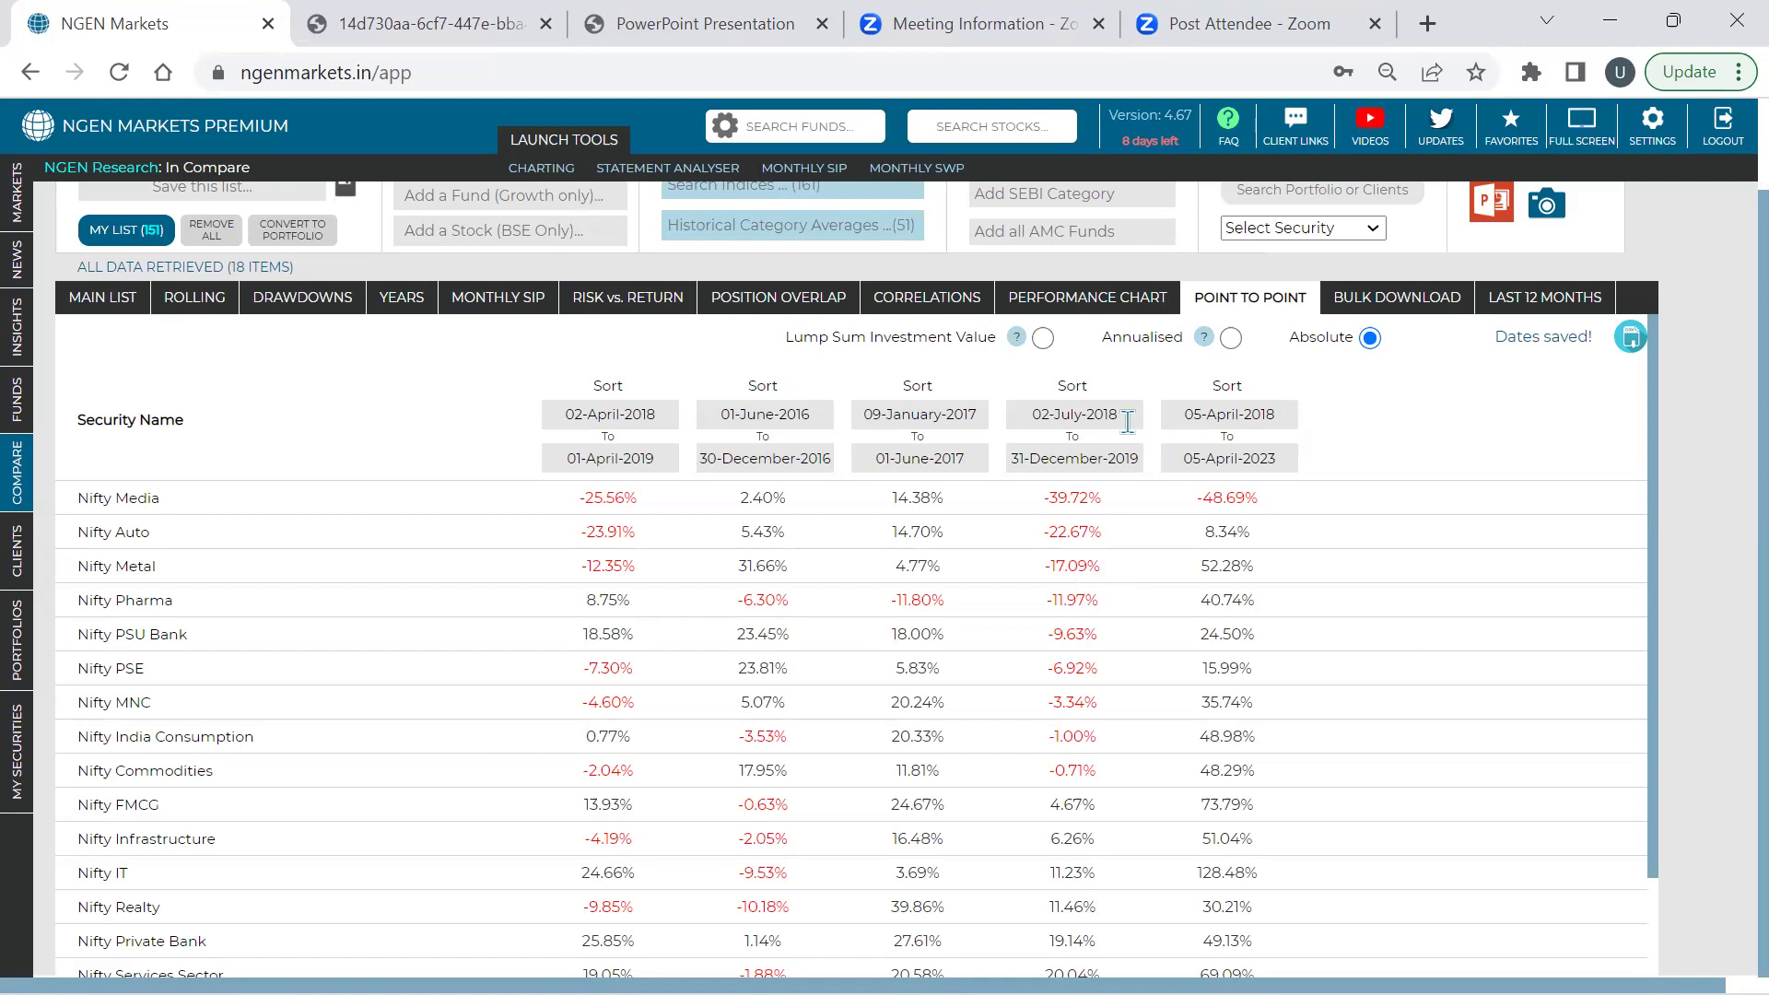
# Switch to annualised returns and sort the 02-July-2018 to 31-December-2019 period by highest, then by lowest first
pyautogui.click(1231, 339)
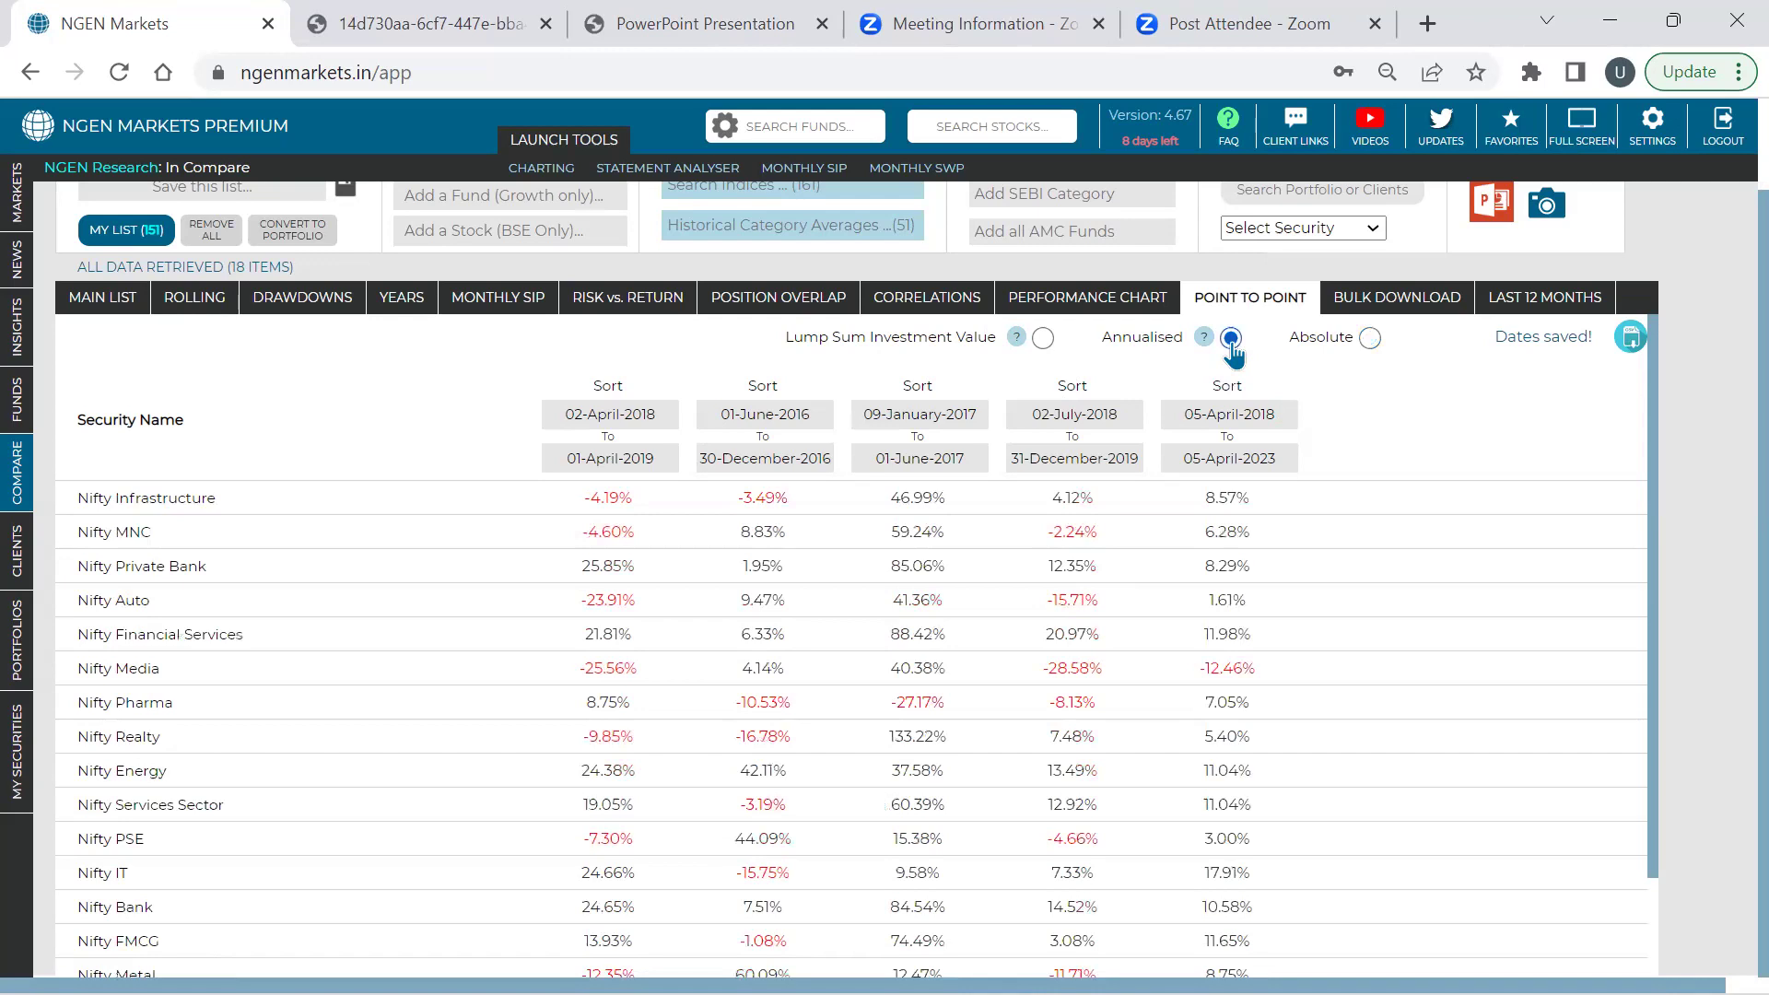
pyautogui.click(1074, 388)
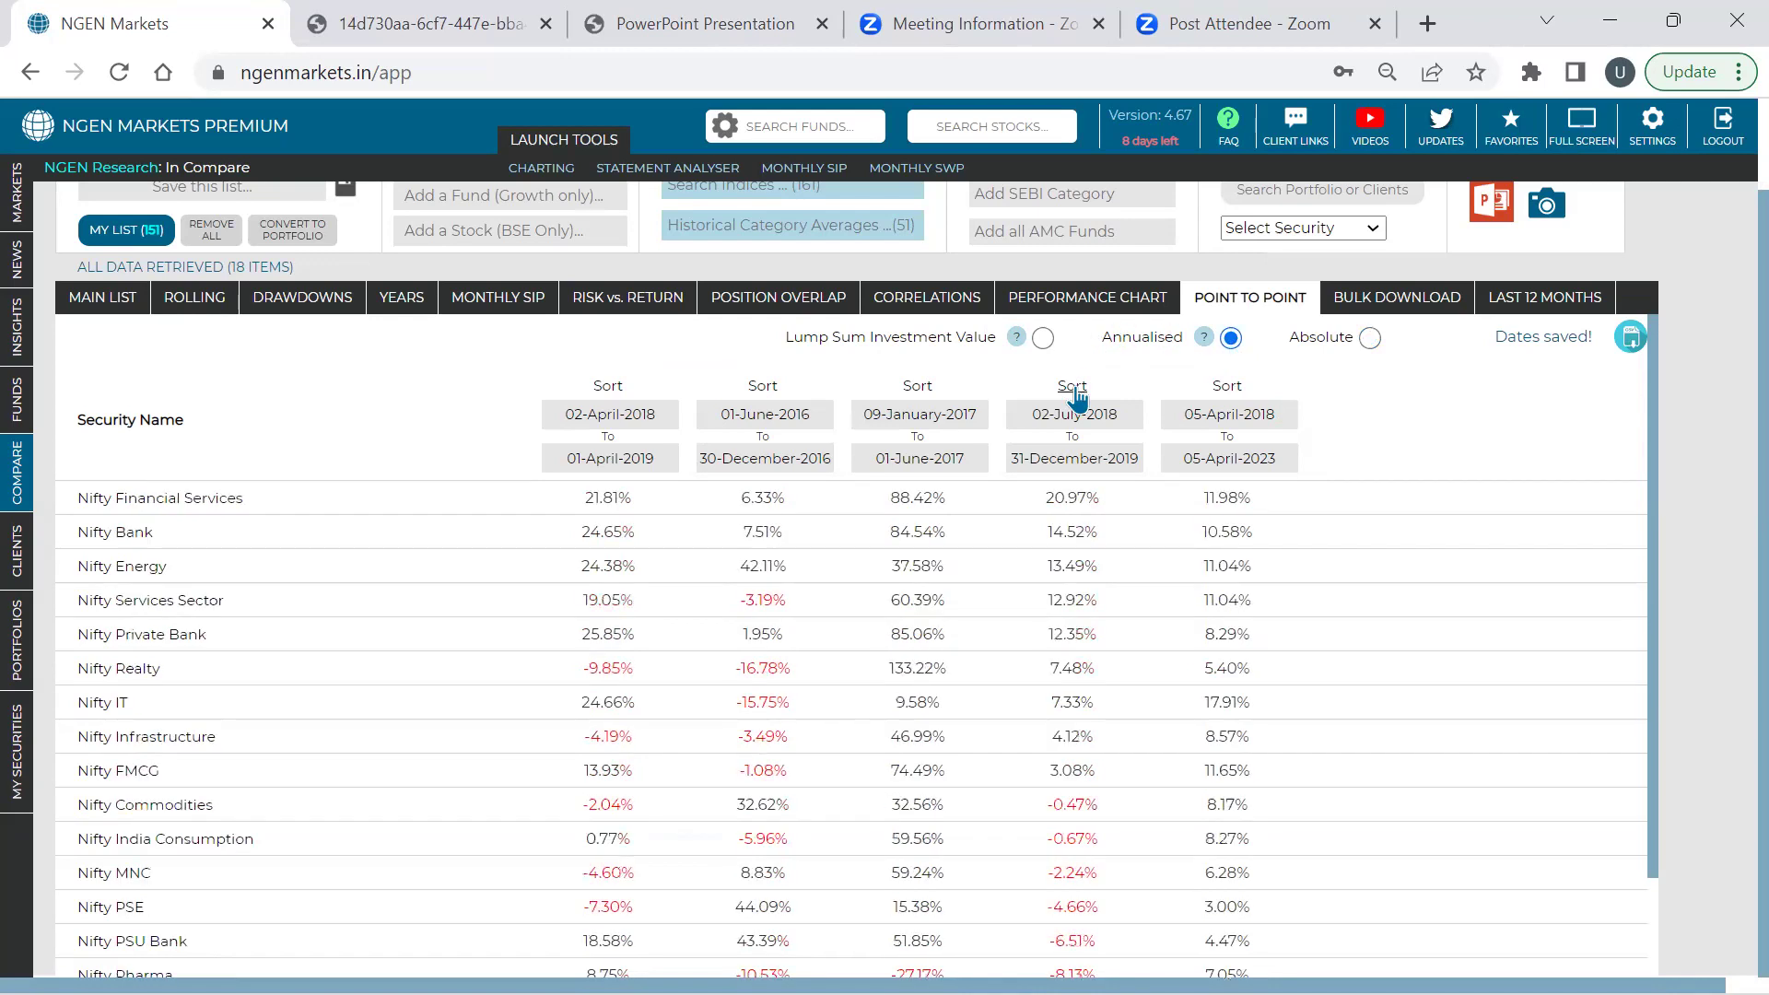
pyautogui.click(1073, 388)
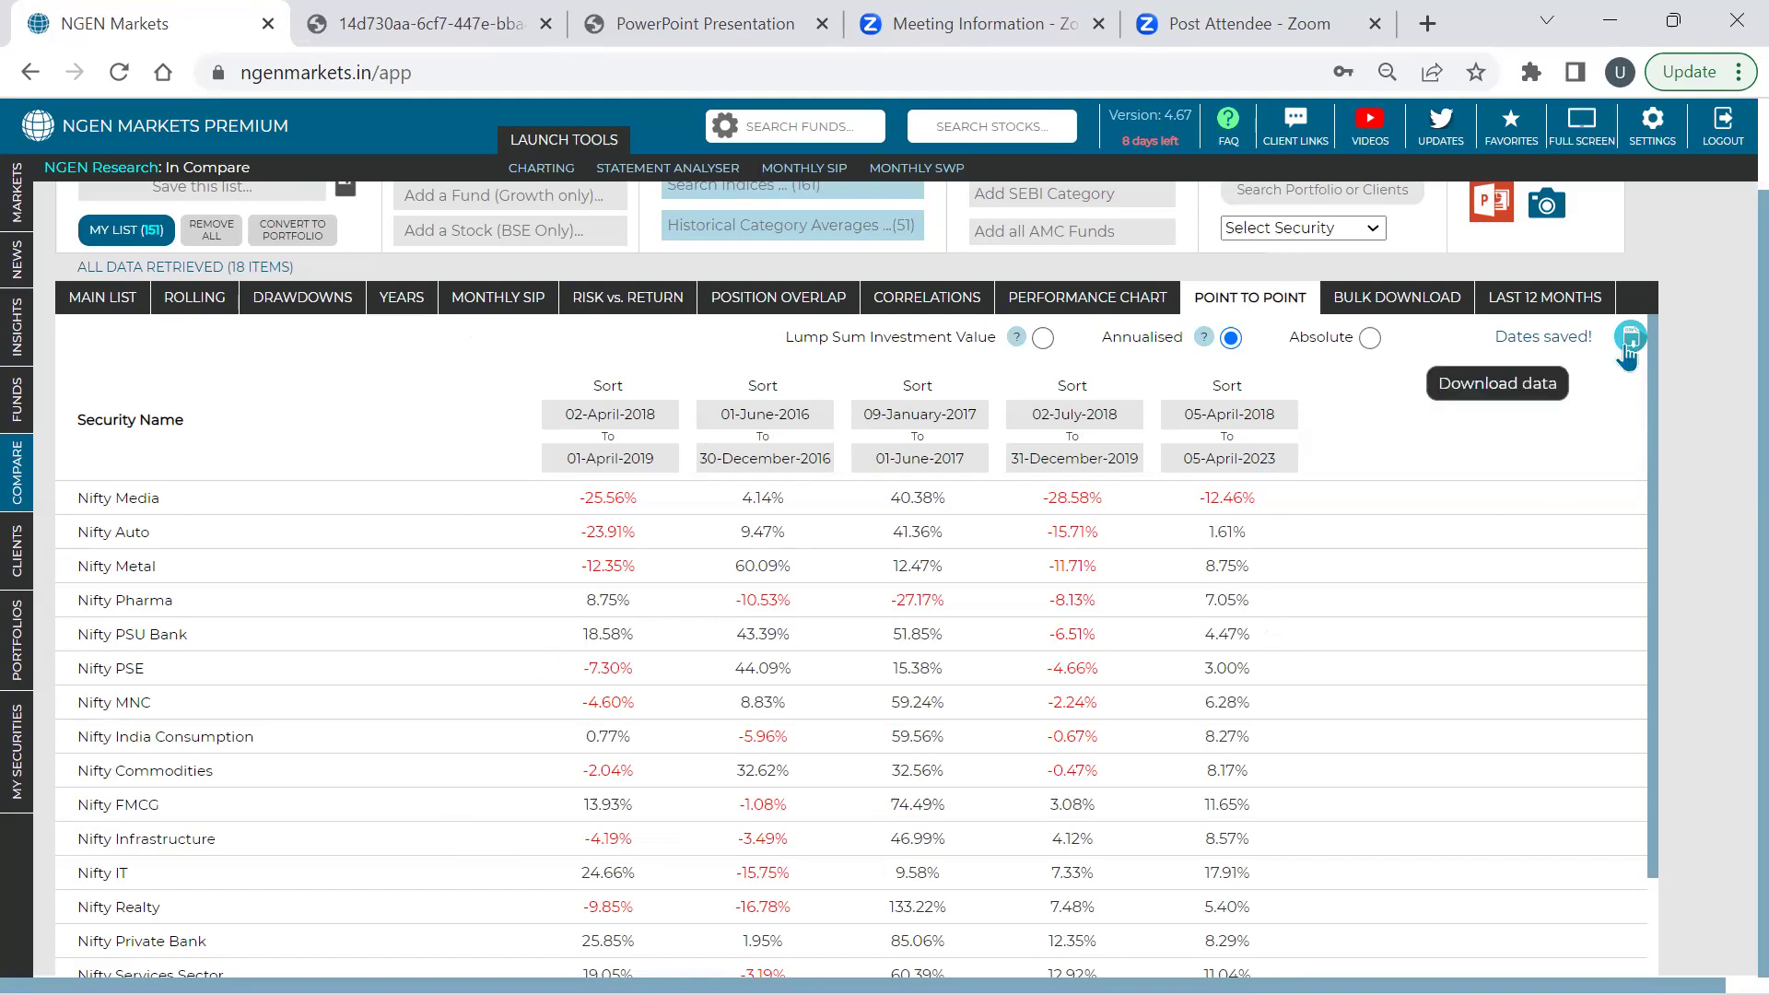
# Show the point-to-point results as lump sum investment values for an investment of 10,000
pyautogui.click(1042, 338)
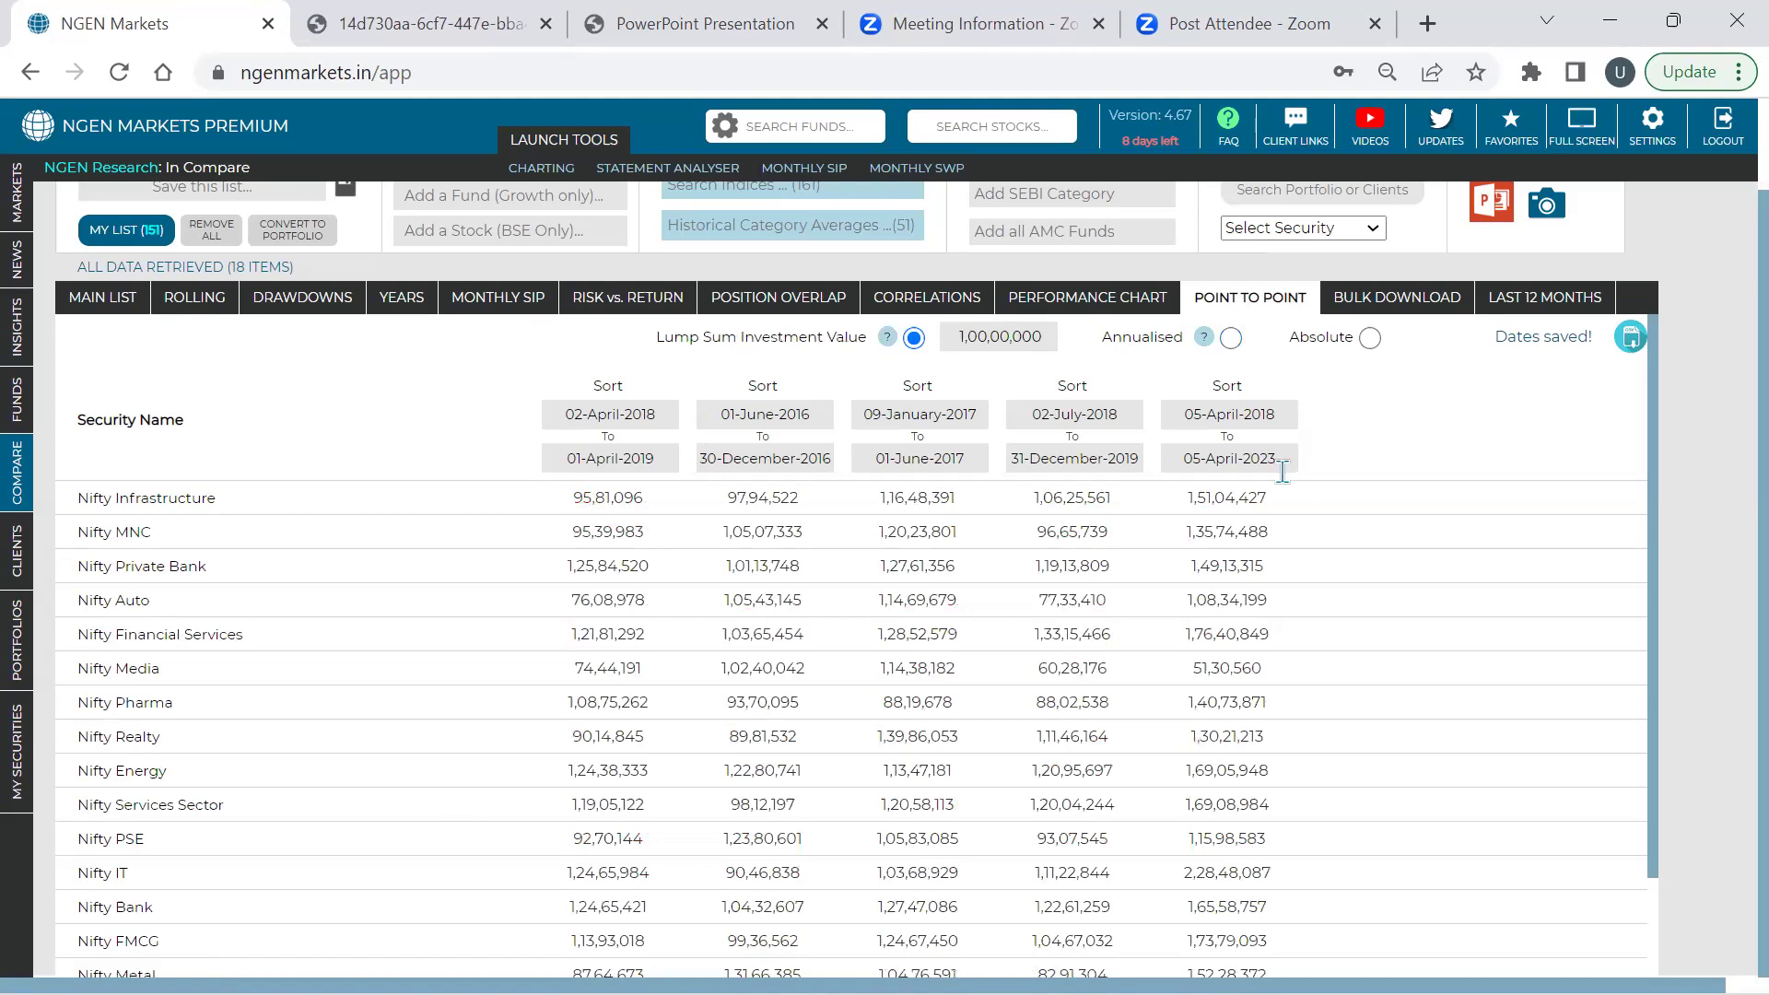
pyautogui.click(1042, 337)
pyautogui.press('BackSpace')
pyautogui.press('BackSpace')
pyautogui.press('BackSpace')
pyautogui.press('BackSpace')
pyautogui.click(1390, 496)
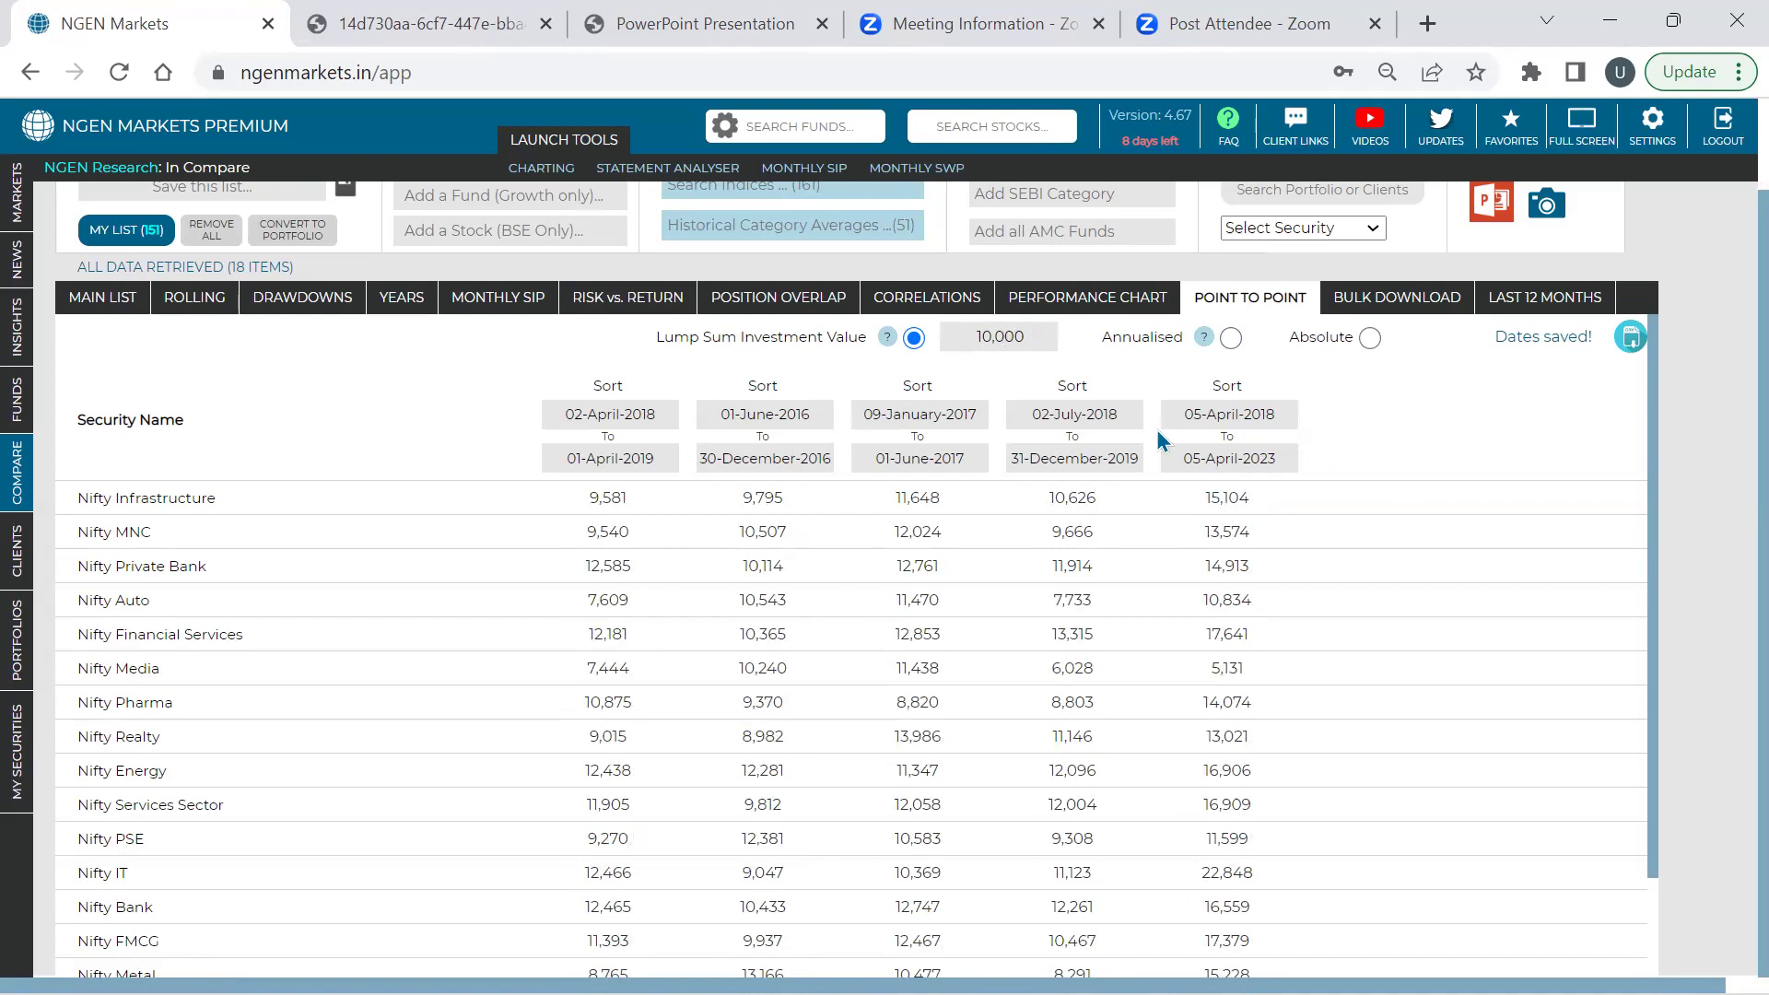
# Set the lump sum investment to 1,00,000 and sort the 05-April-2018 to 05-April-2023 period with the highest value first
pyautogui.click(1051, 329)
pyautogui.write('0')
pyautogui.click(1438, 419)
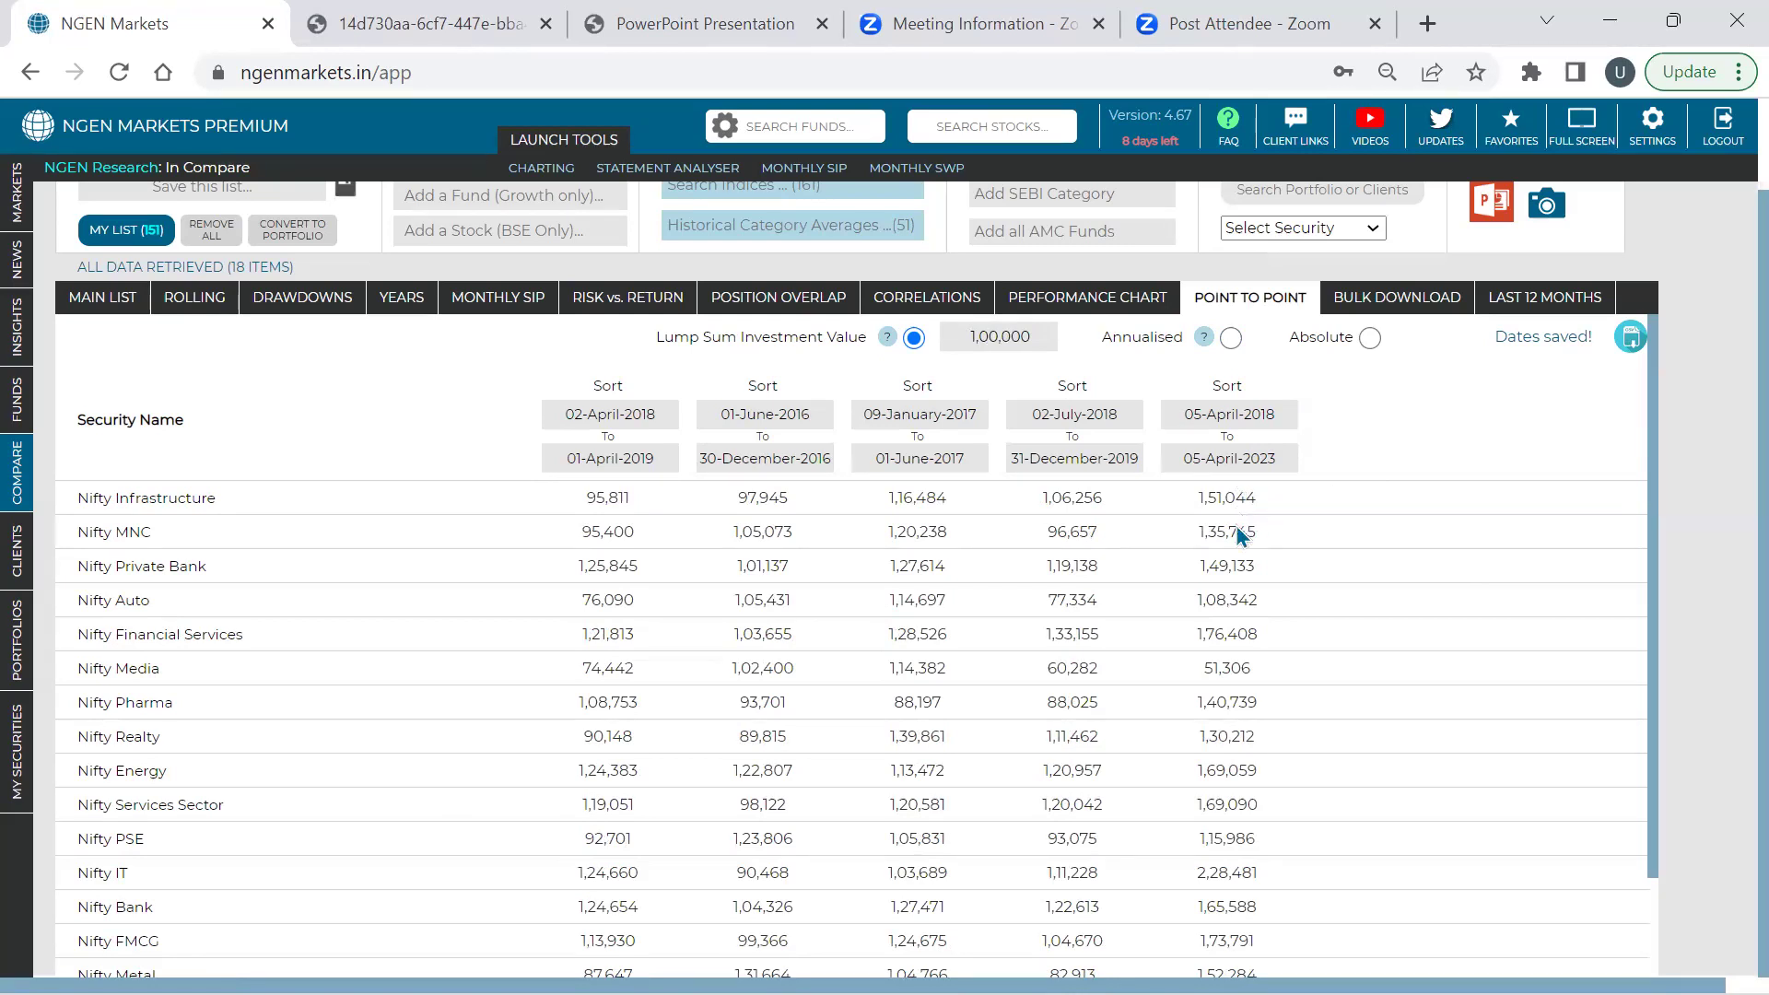
pyautogui.click(1228, 386)
pyautogui.click(1227, 386)
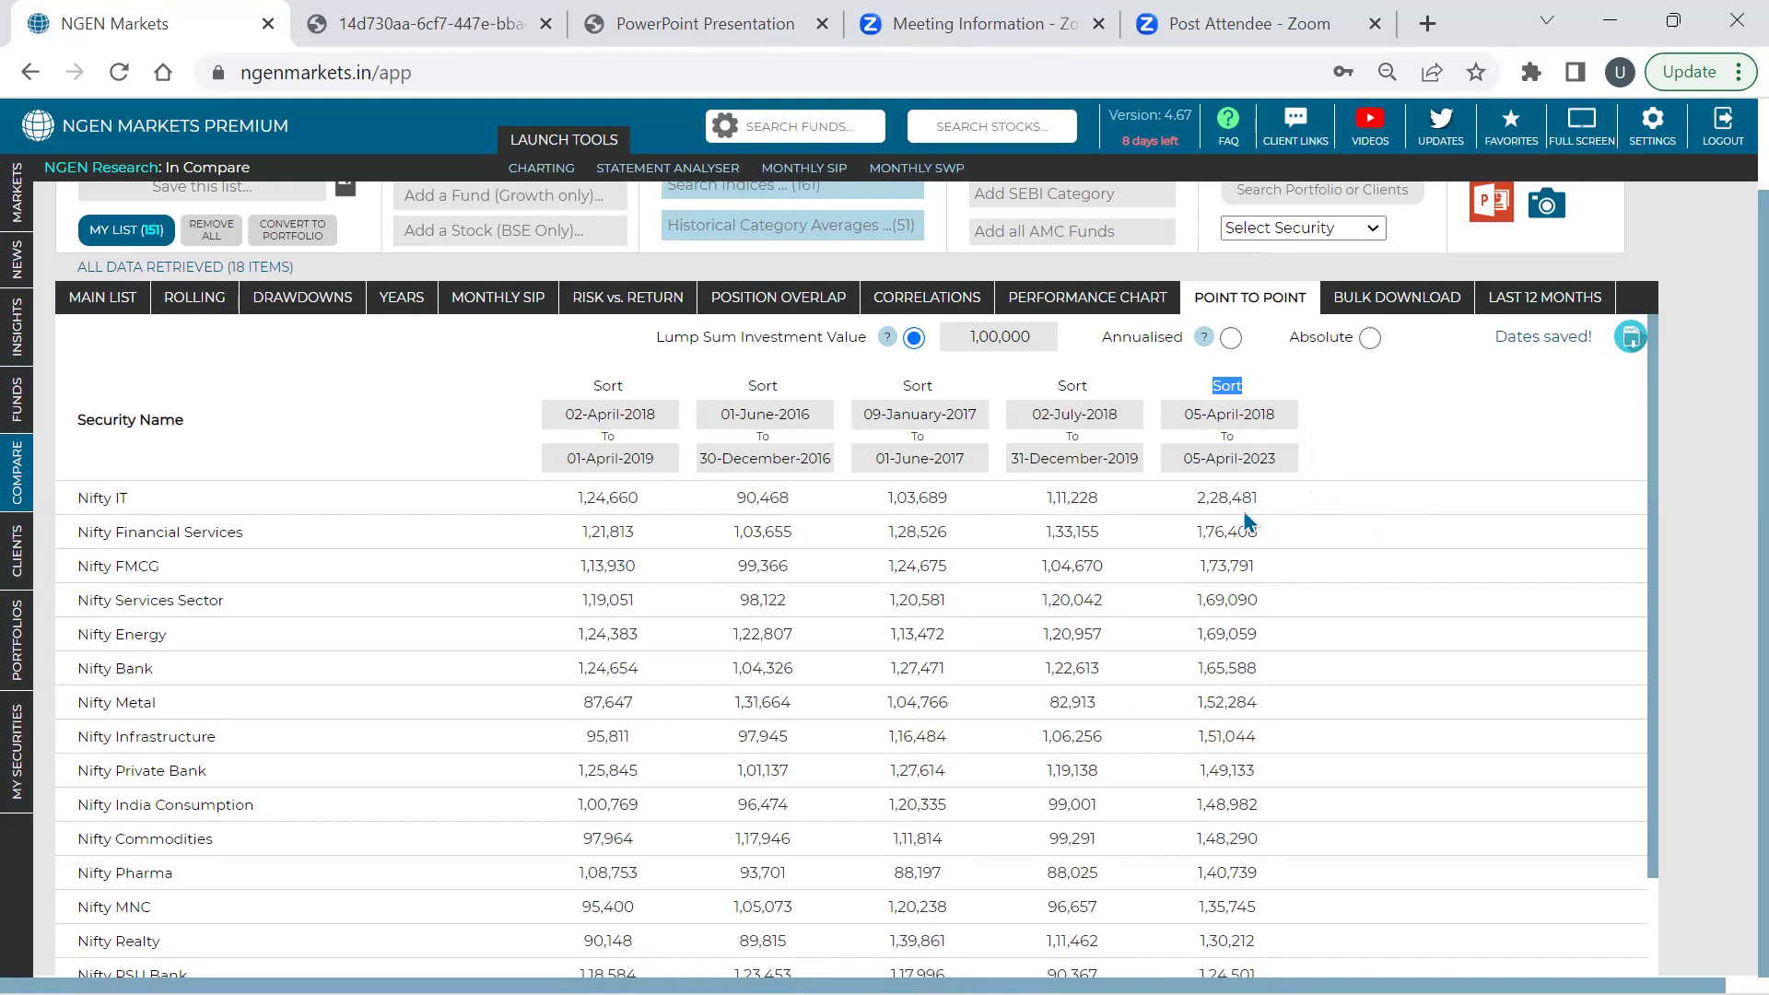
# Set the start of the period ending 01-April-2019 to 01-April-2008 and sort the sectors by it, highest first
pyautogui.click(621, 414)
pyautogui.click(697, 457)
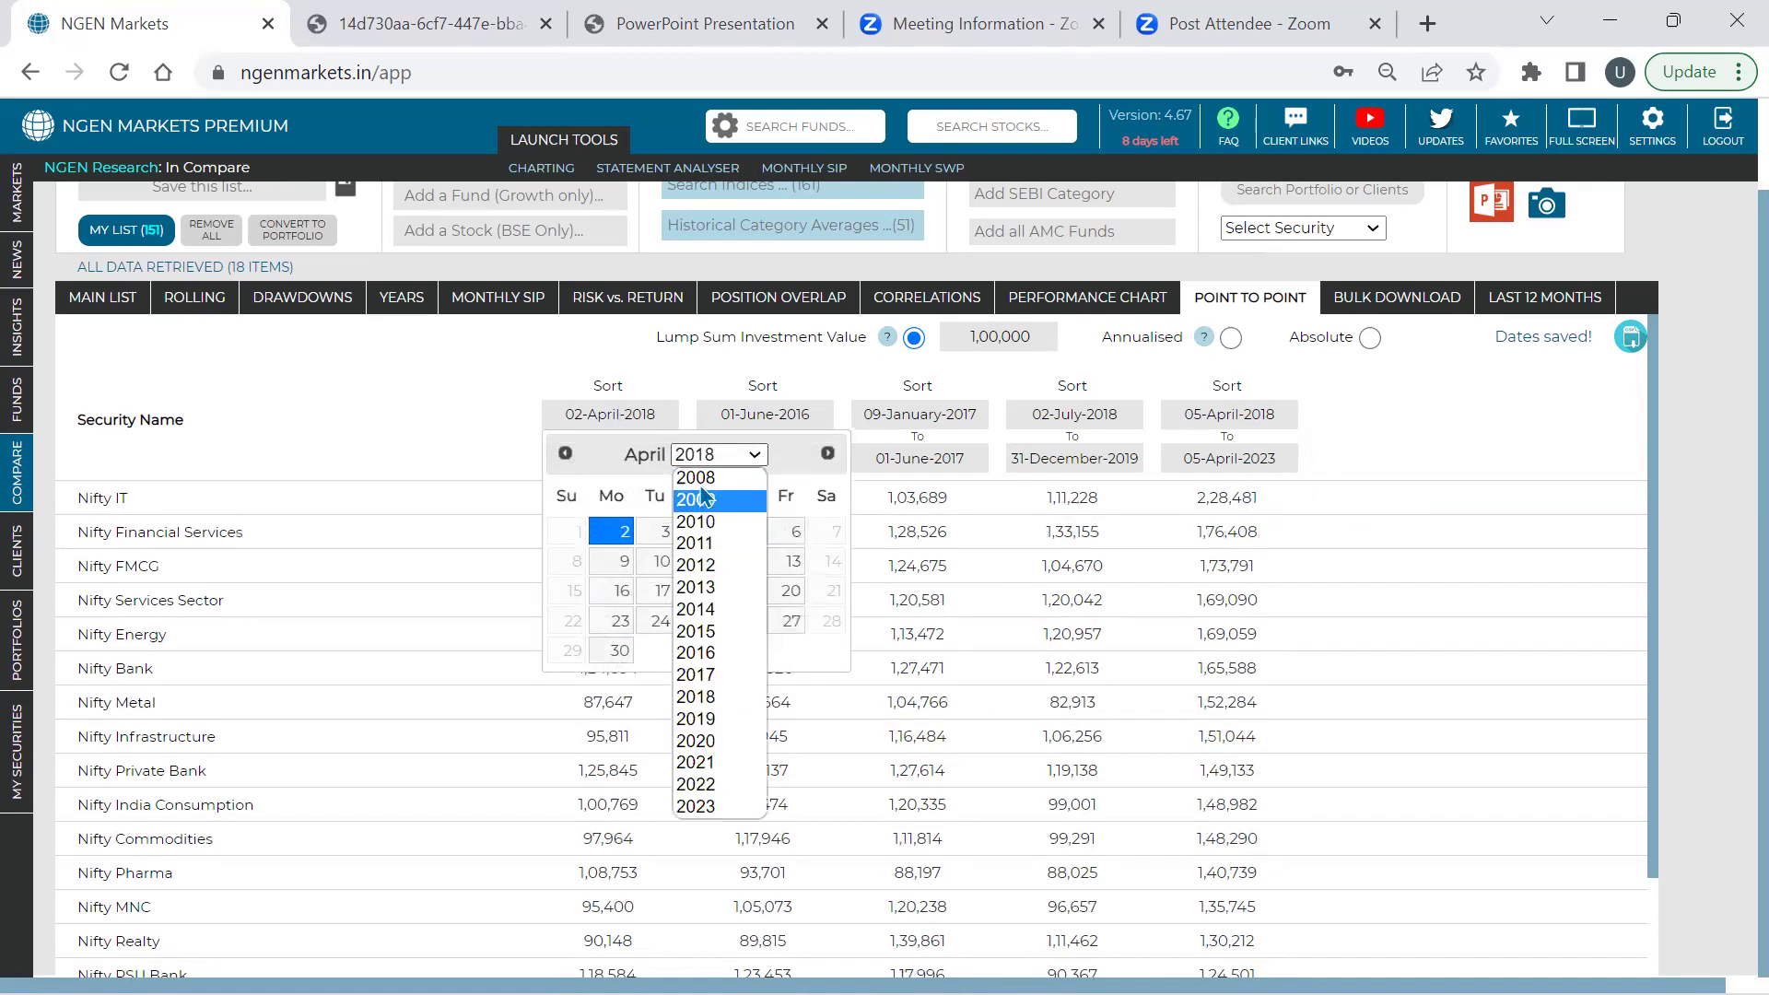
pyautogui.click(696, 478)
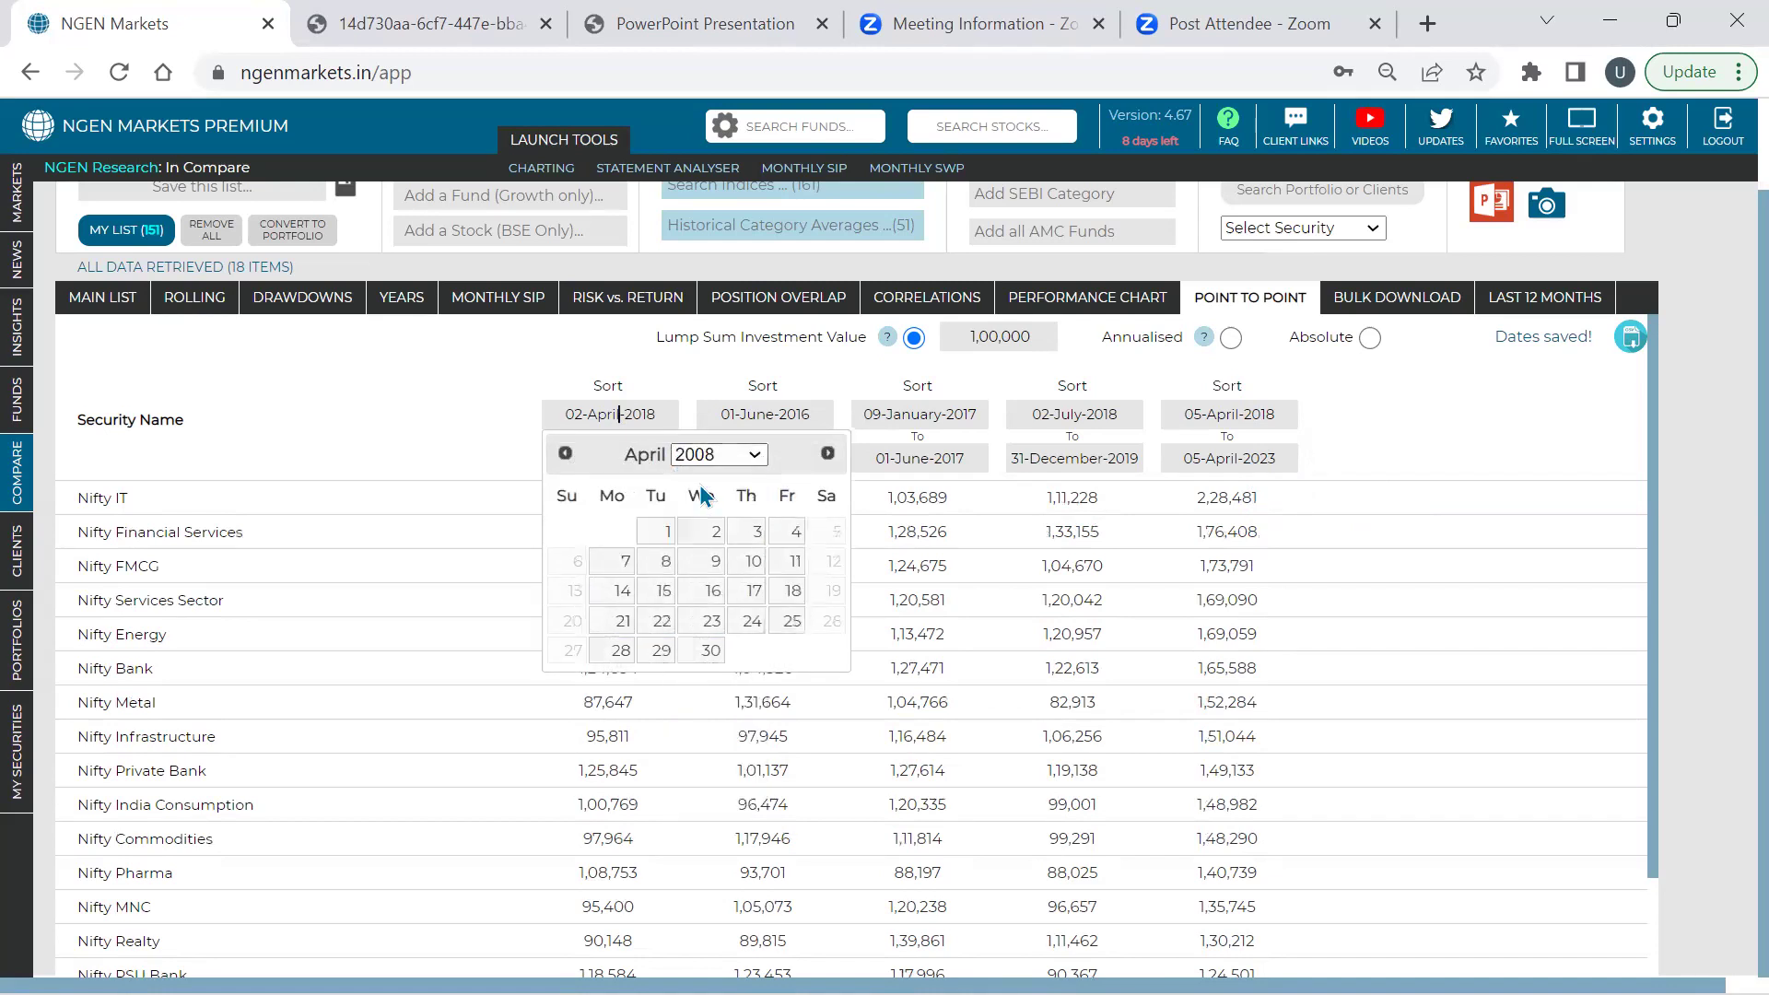
pyautogui.click(658, 537)
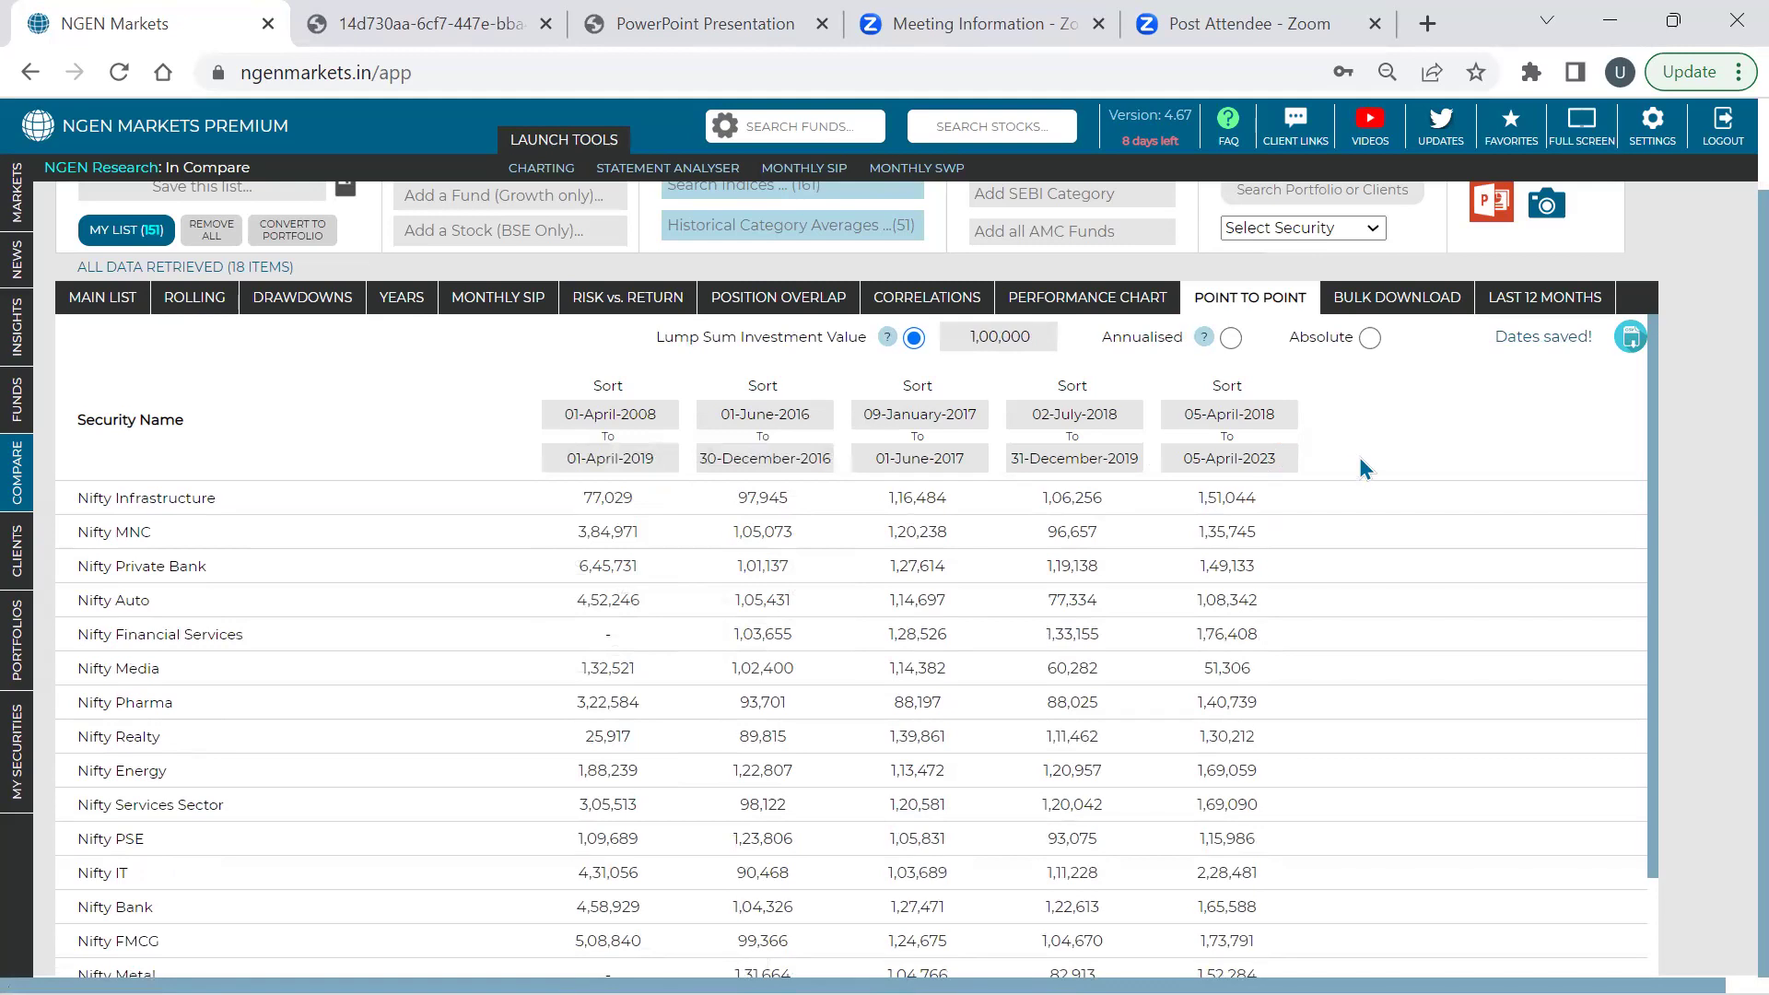
pyautogui.click(606, 389)
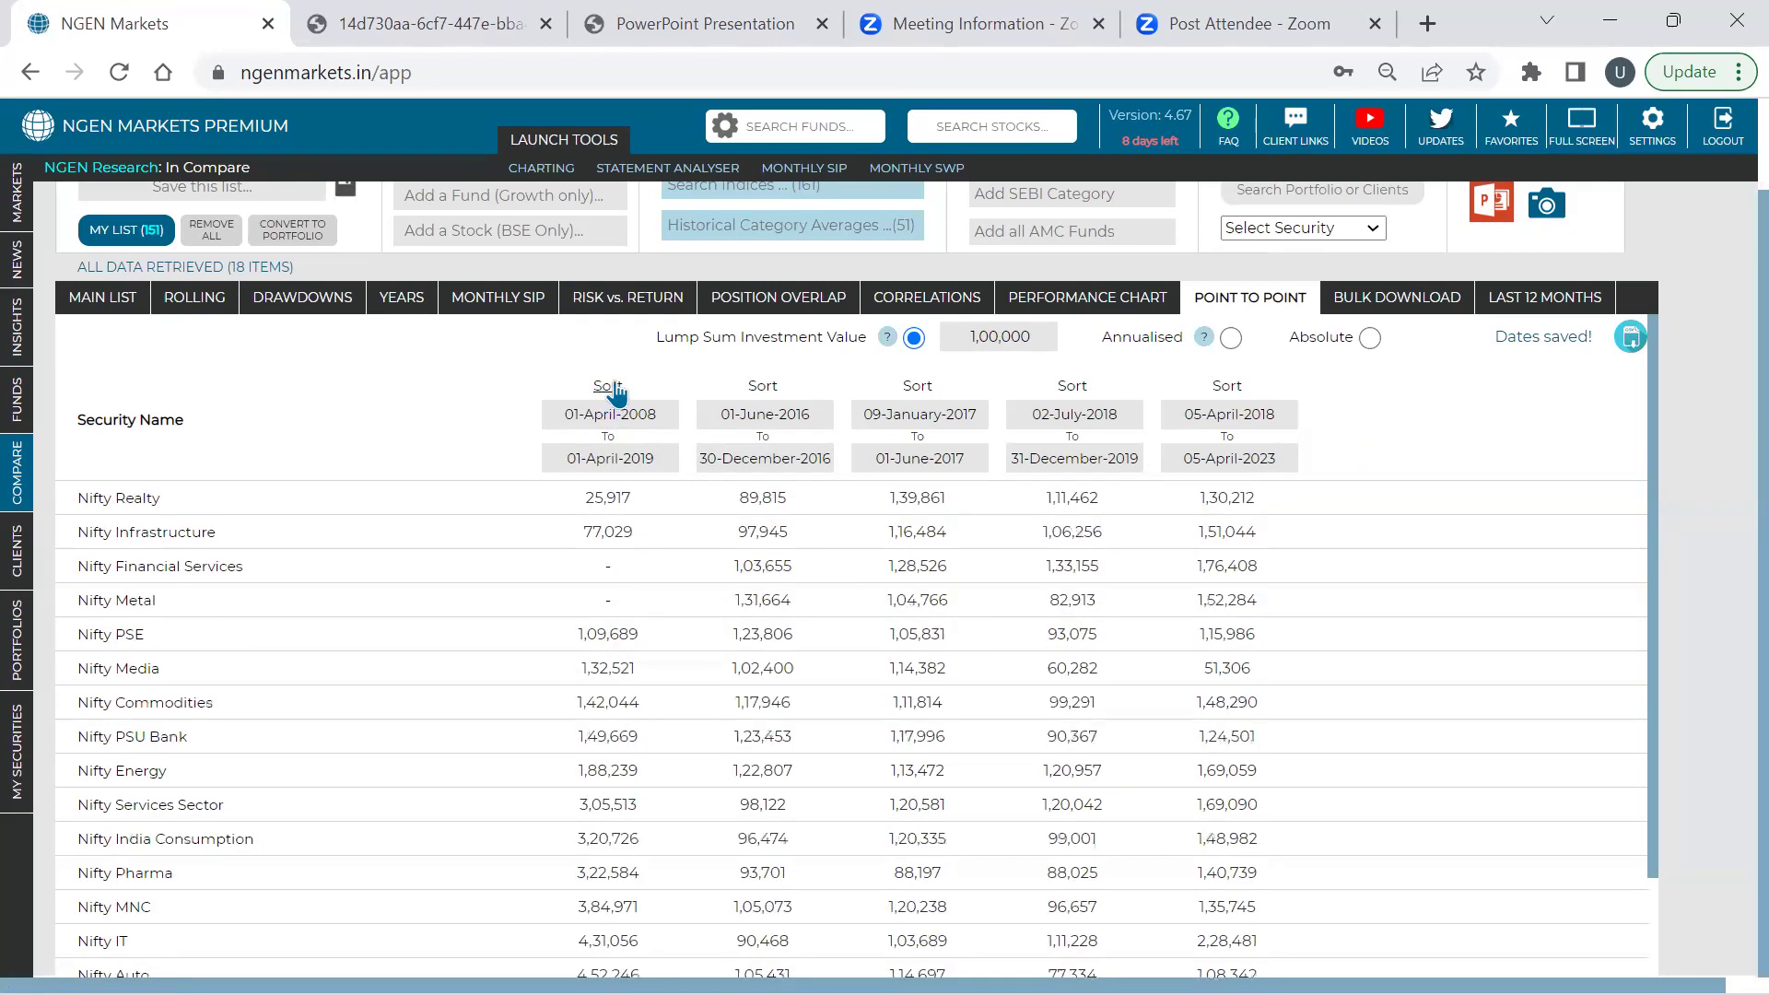
pyautogui.click(605, 389)
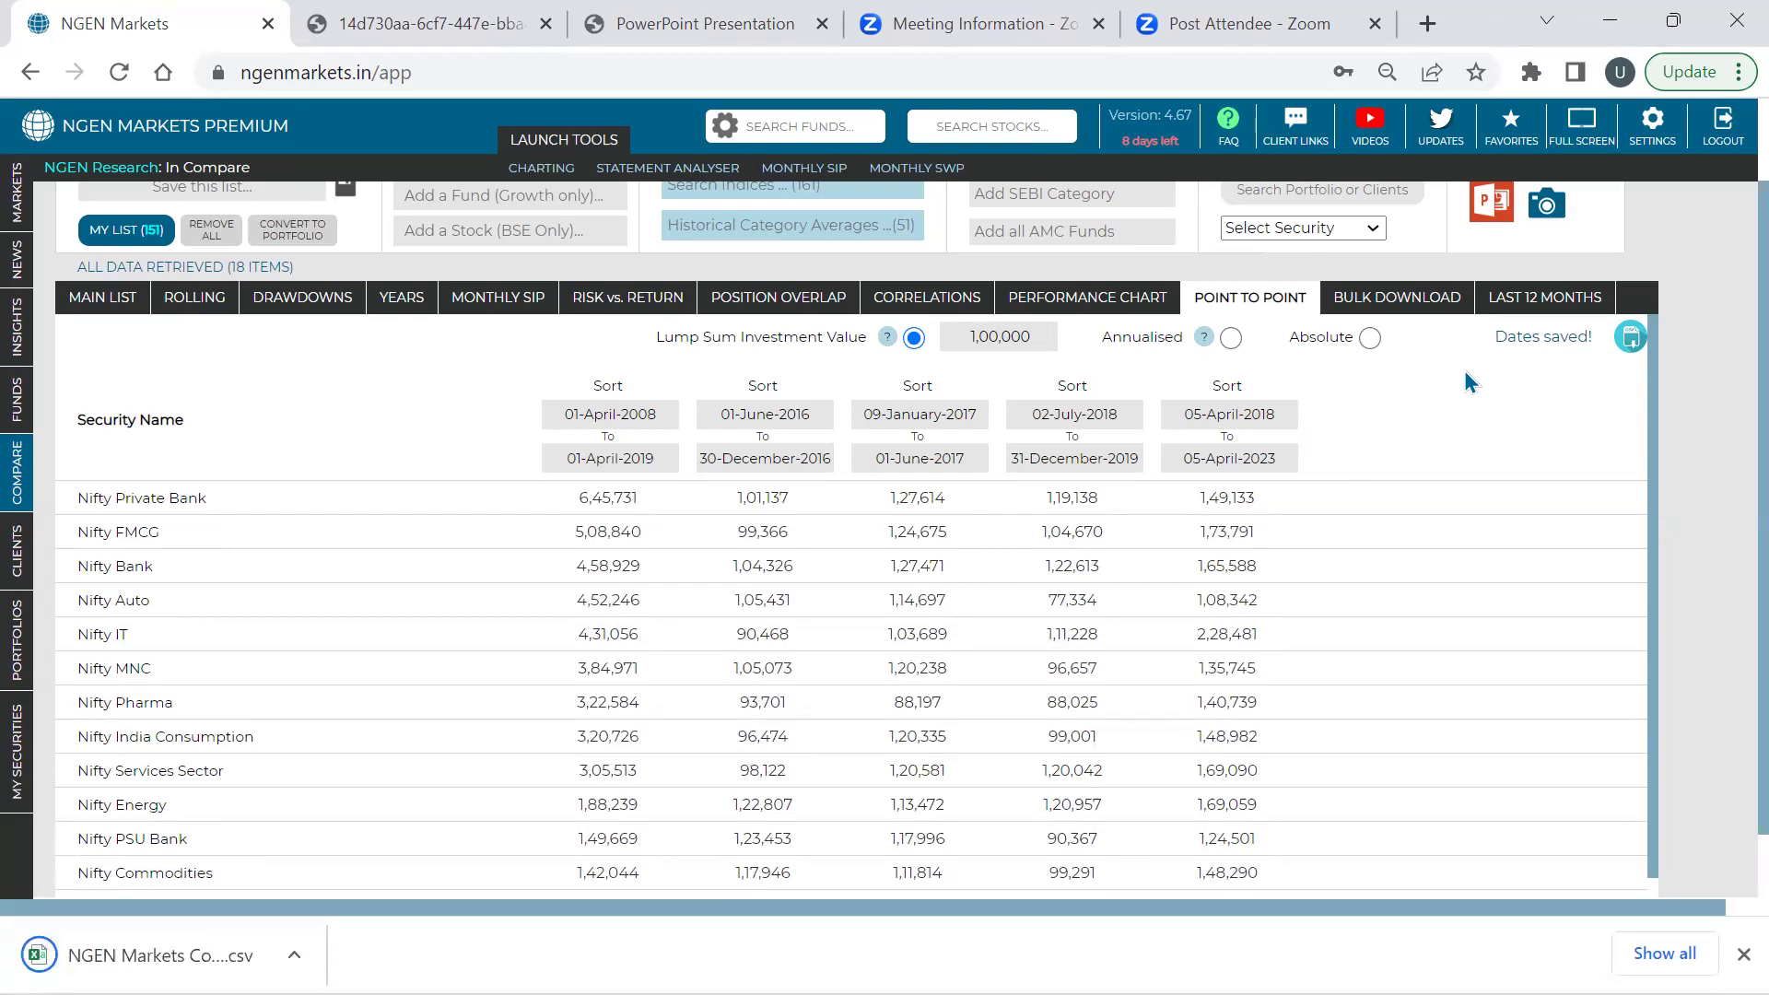
# Open the downloaded point-to-point CSV export in Excel, then minimise the open workbooks to return to NGEN Markets
pyautogui.click(281, 955)
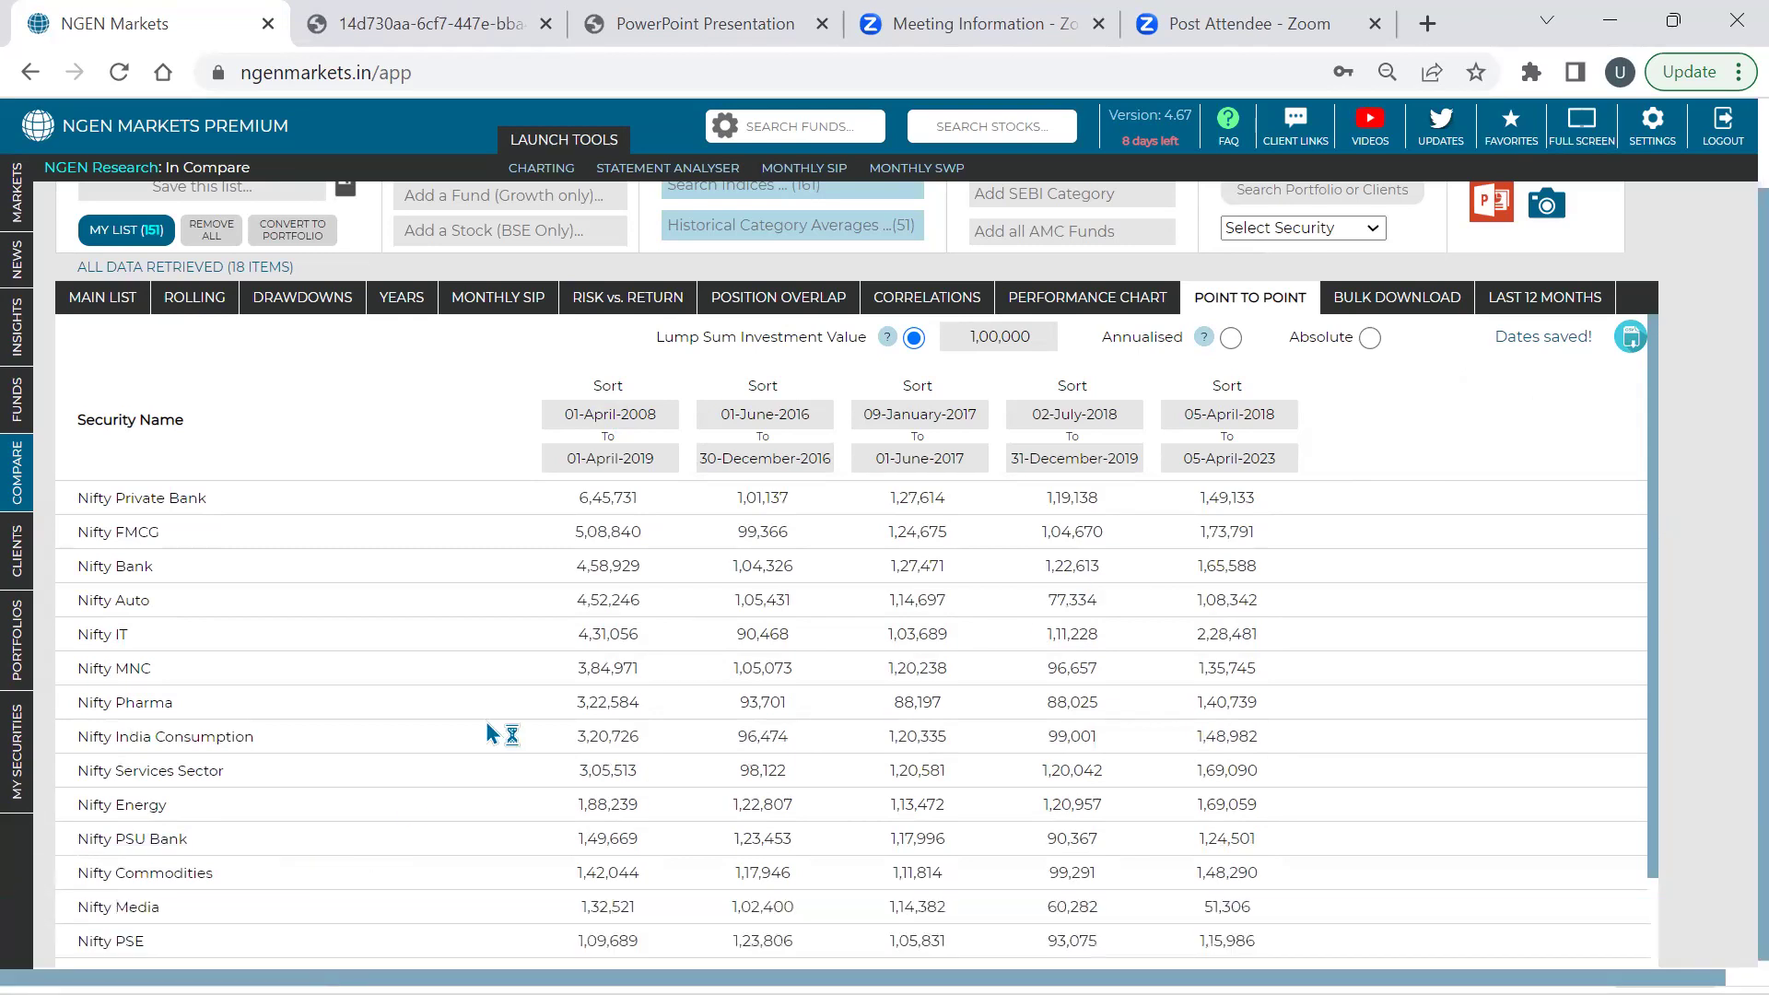
pyautogui.scroll(1, 443, 517)
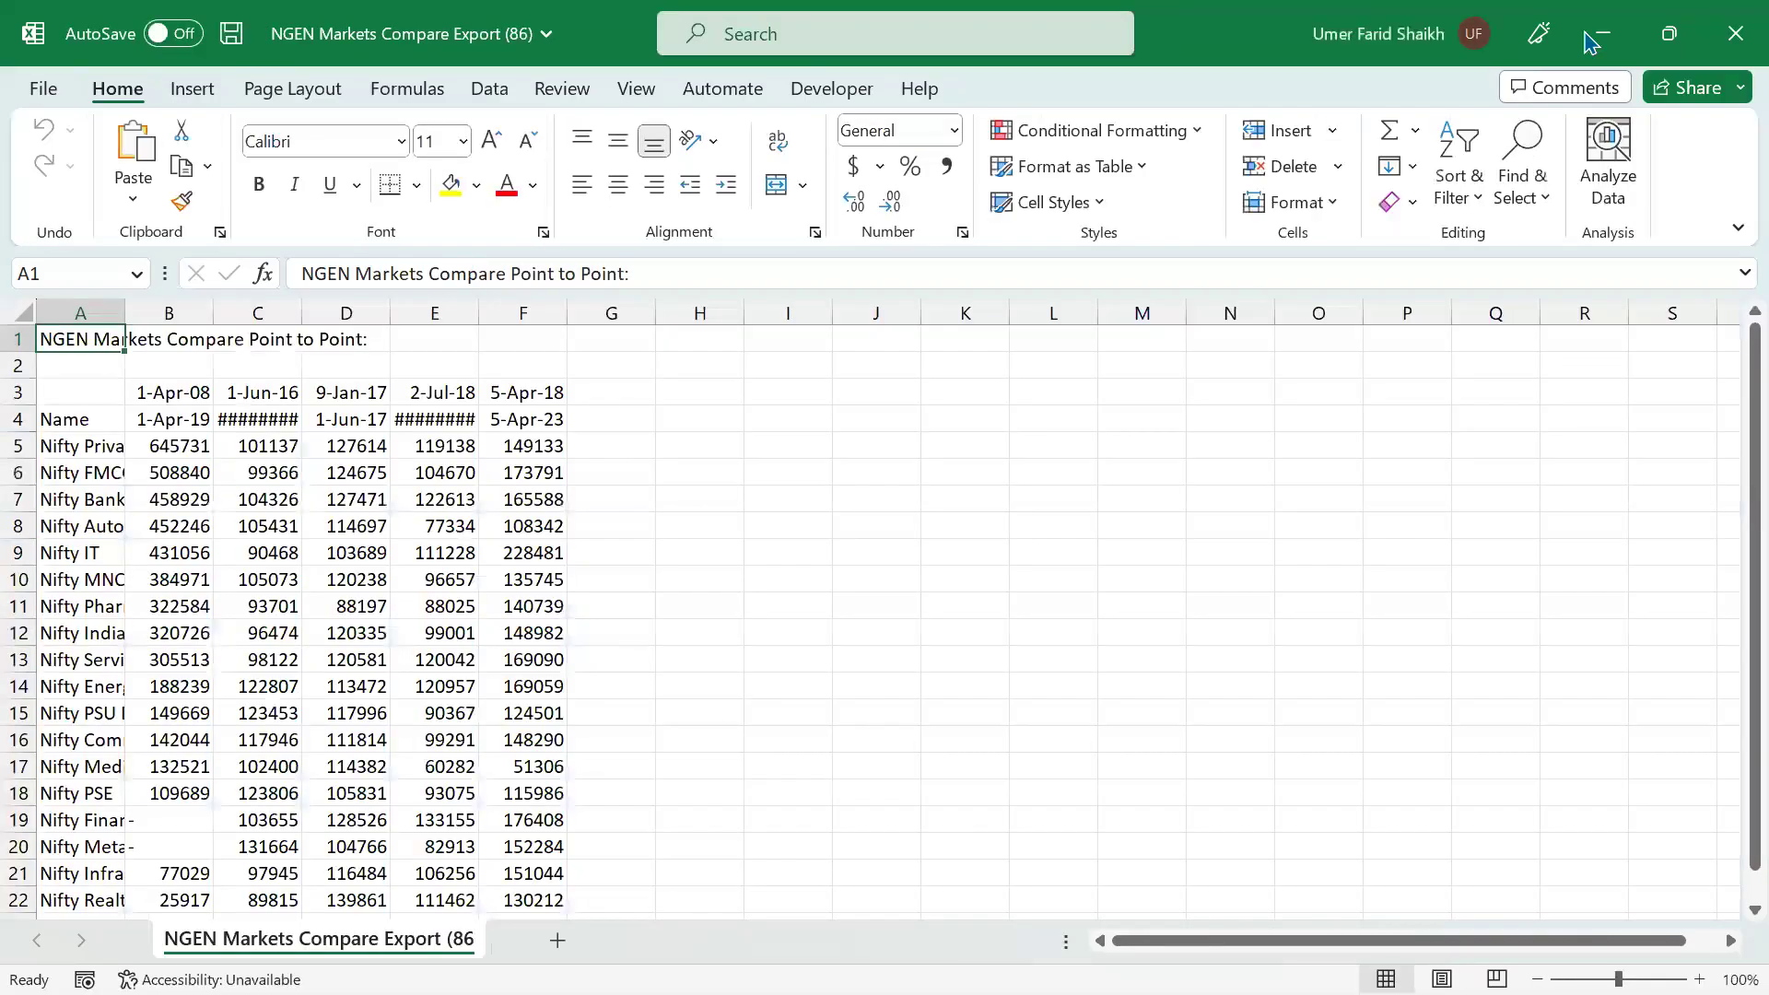
pyautogui.click(1599, 41)
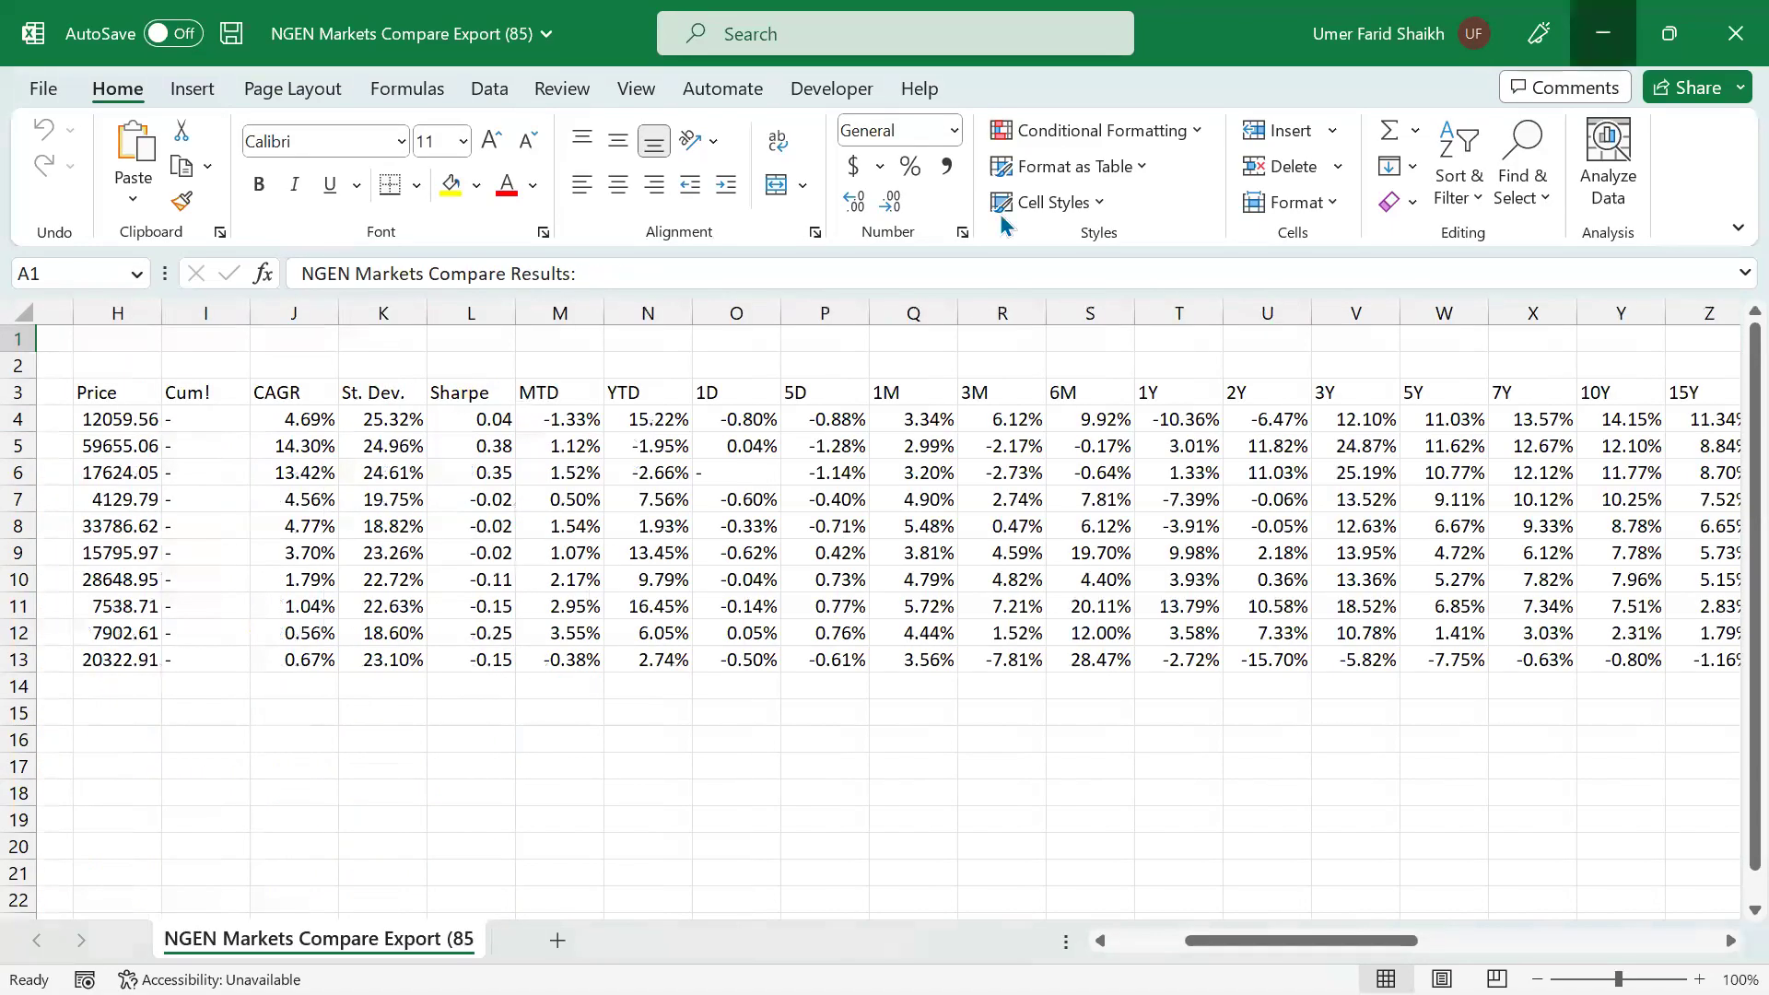
pyautogui.click(1600, 37)
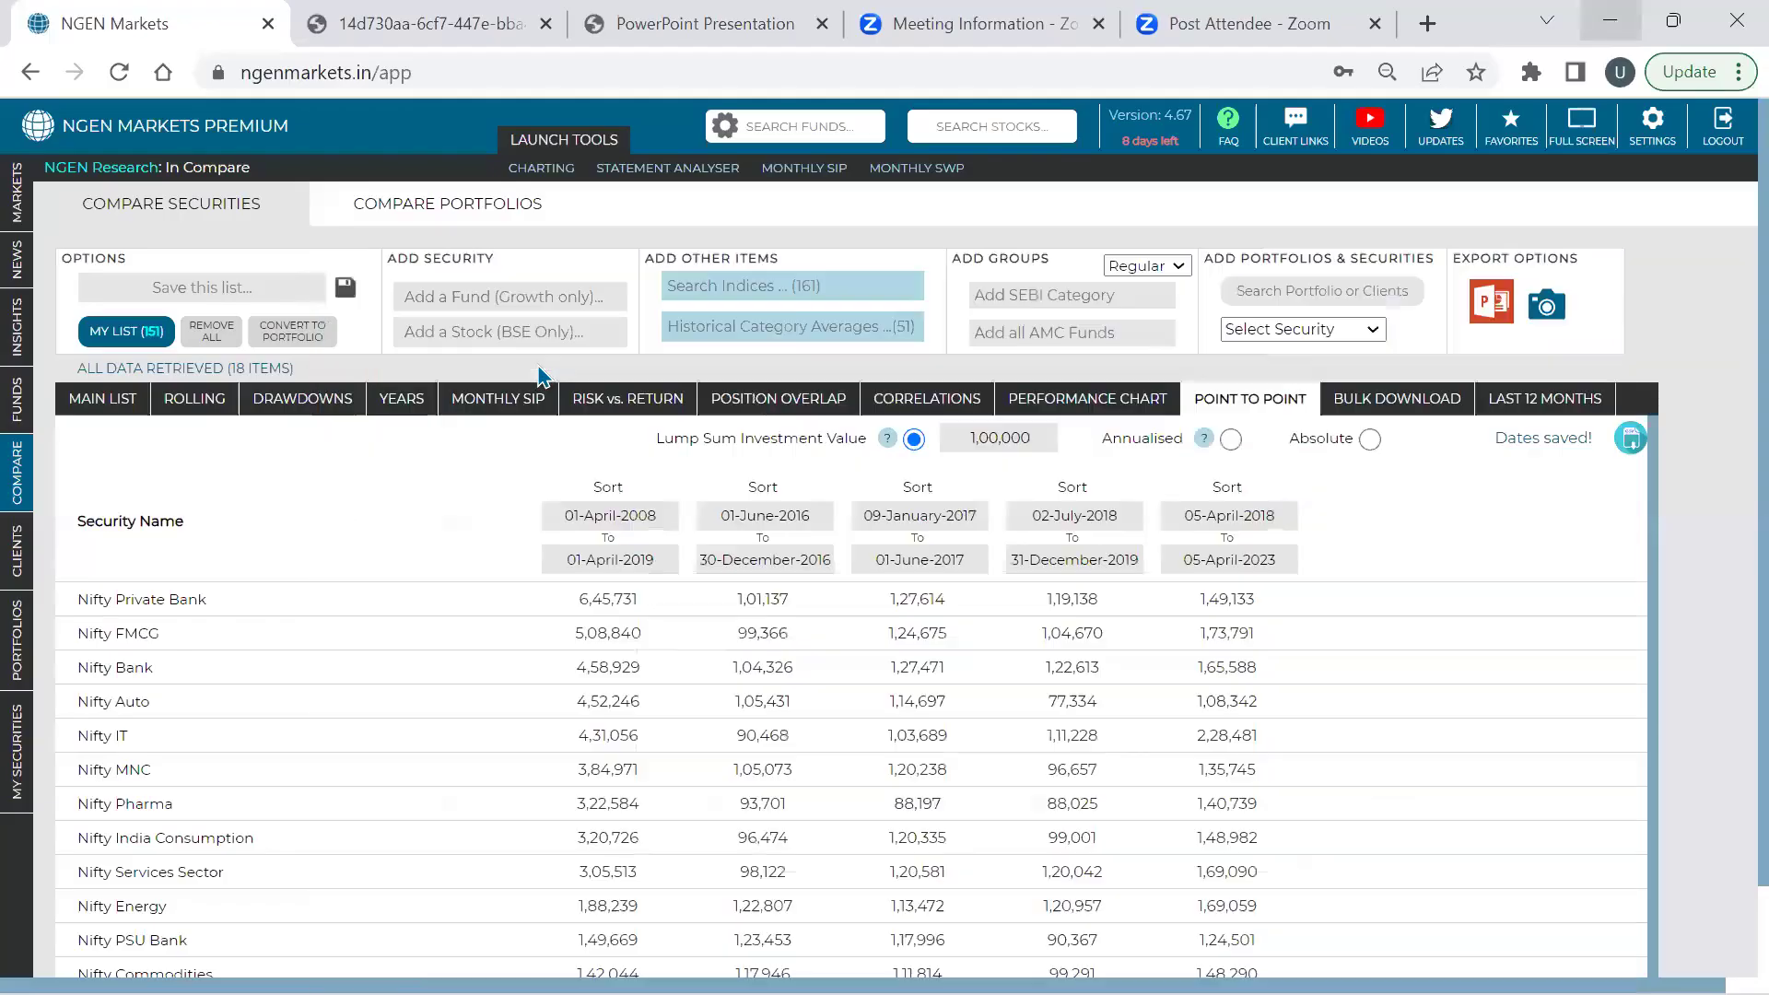
# Add the Mid Cap Fund historical category average to the comparison
pyautogui.click(702, 324)
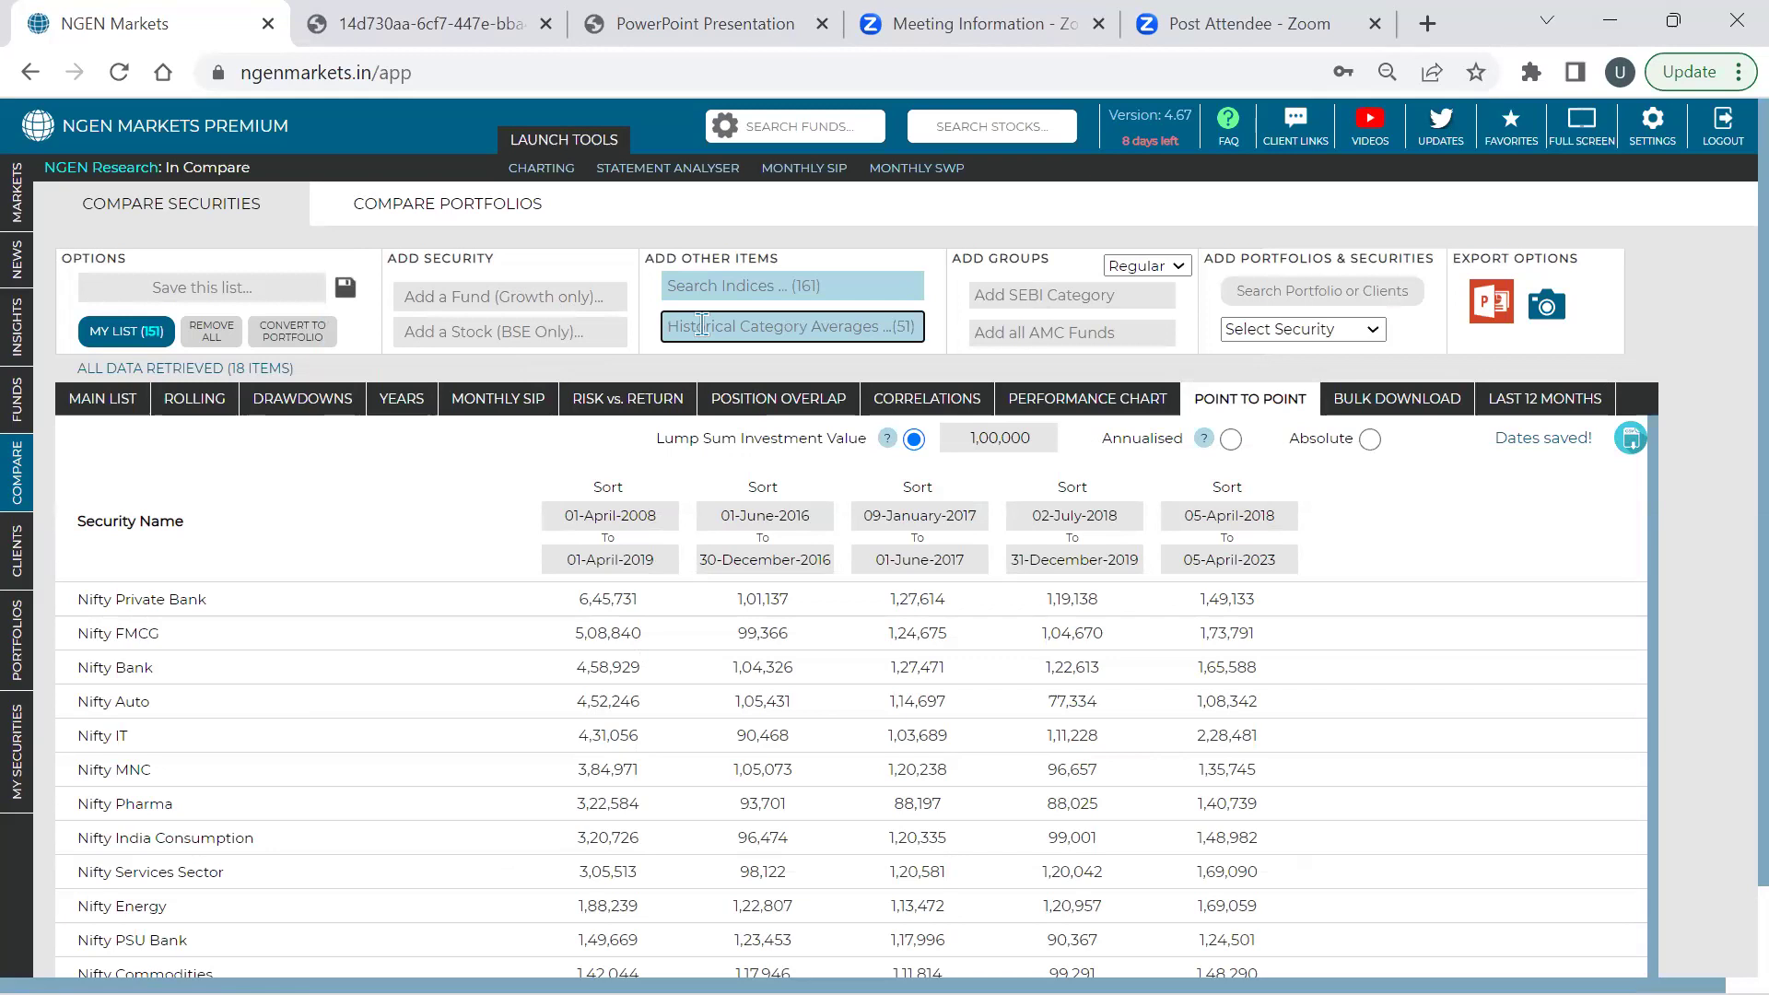
pyautogui.click(702, 324)
pyautogui.click(703, 325)
pyautogui.click(703, 324)
pyautogui.press('Down')
pyautogui.press('Down')
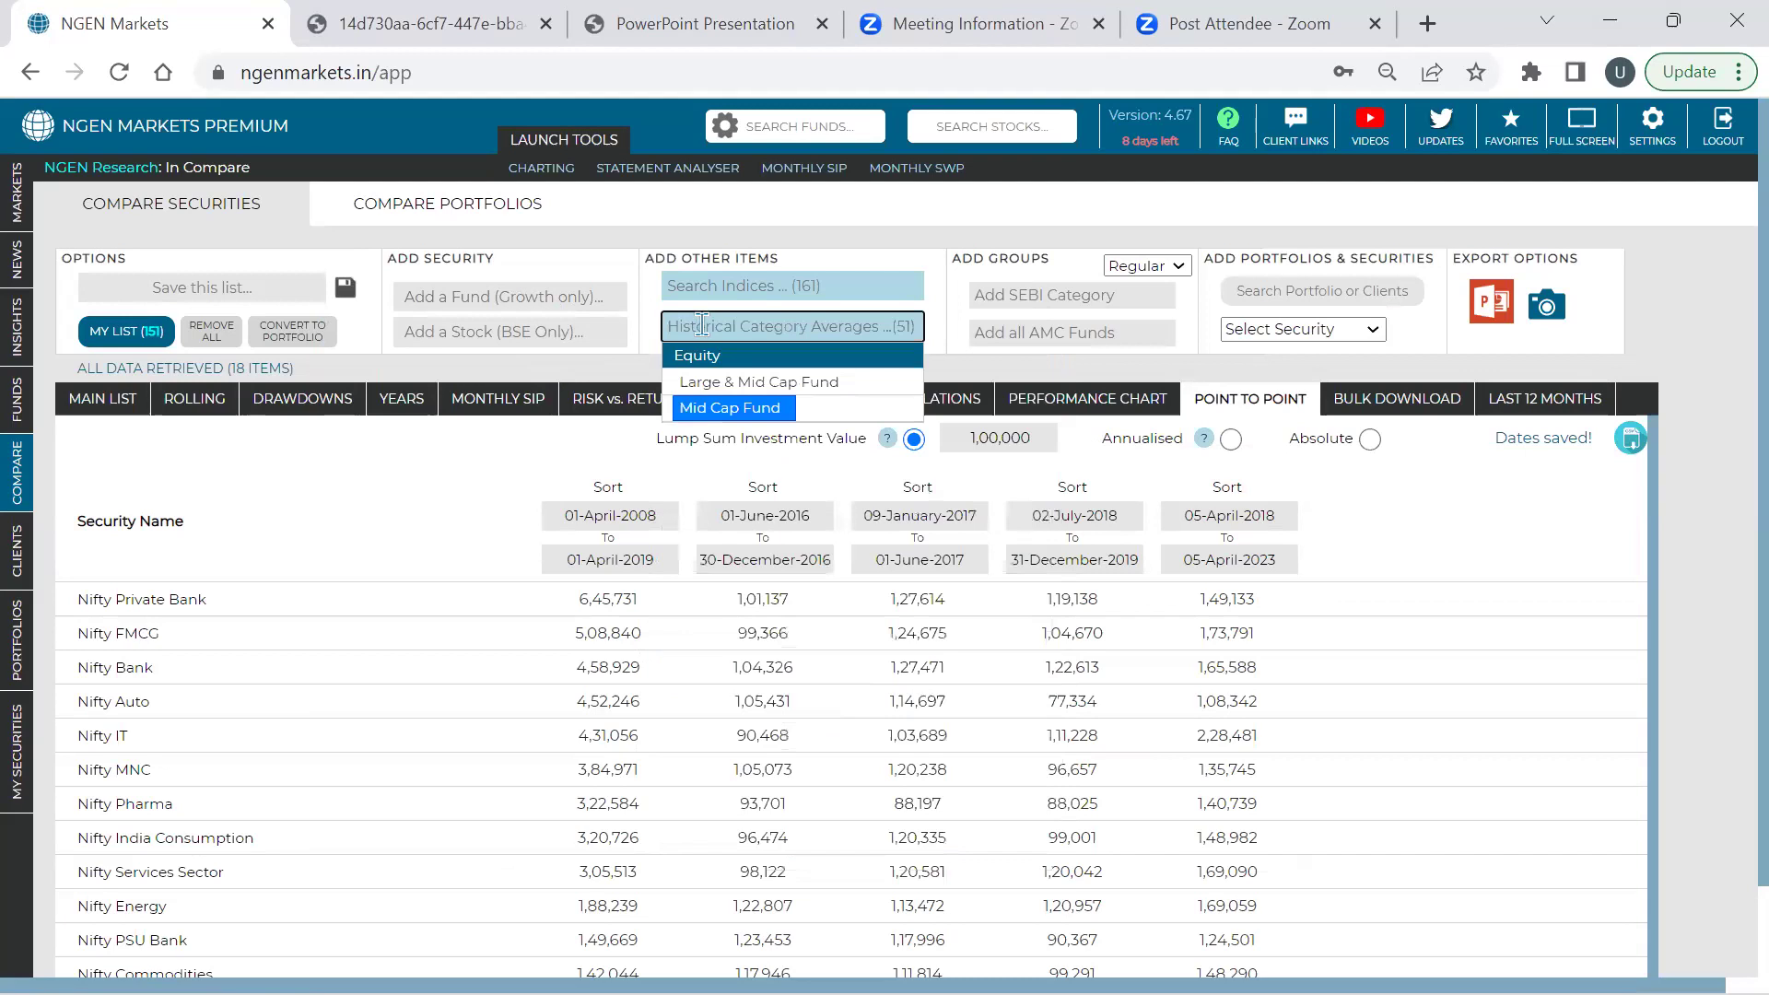
pyautogui.press('Return')
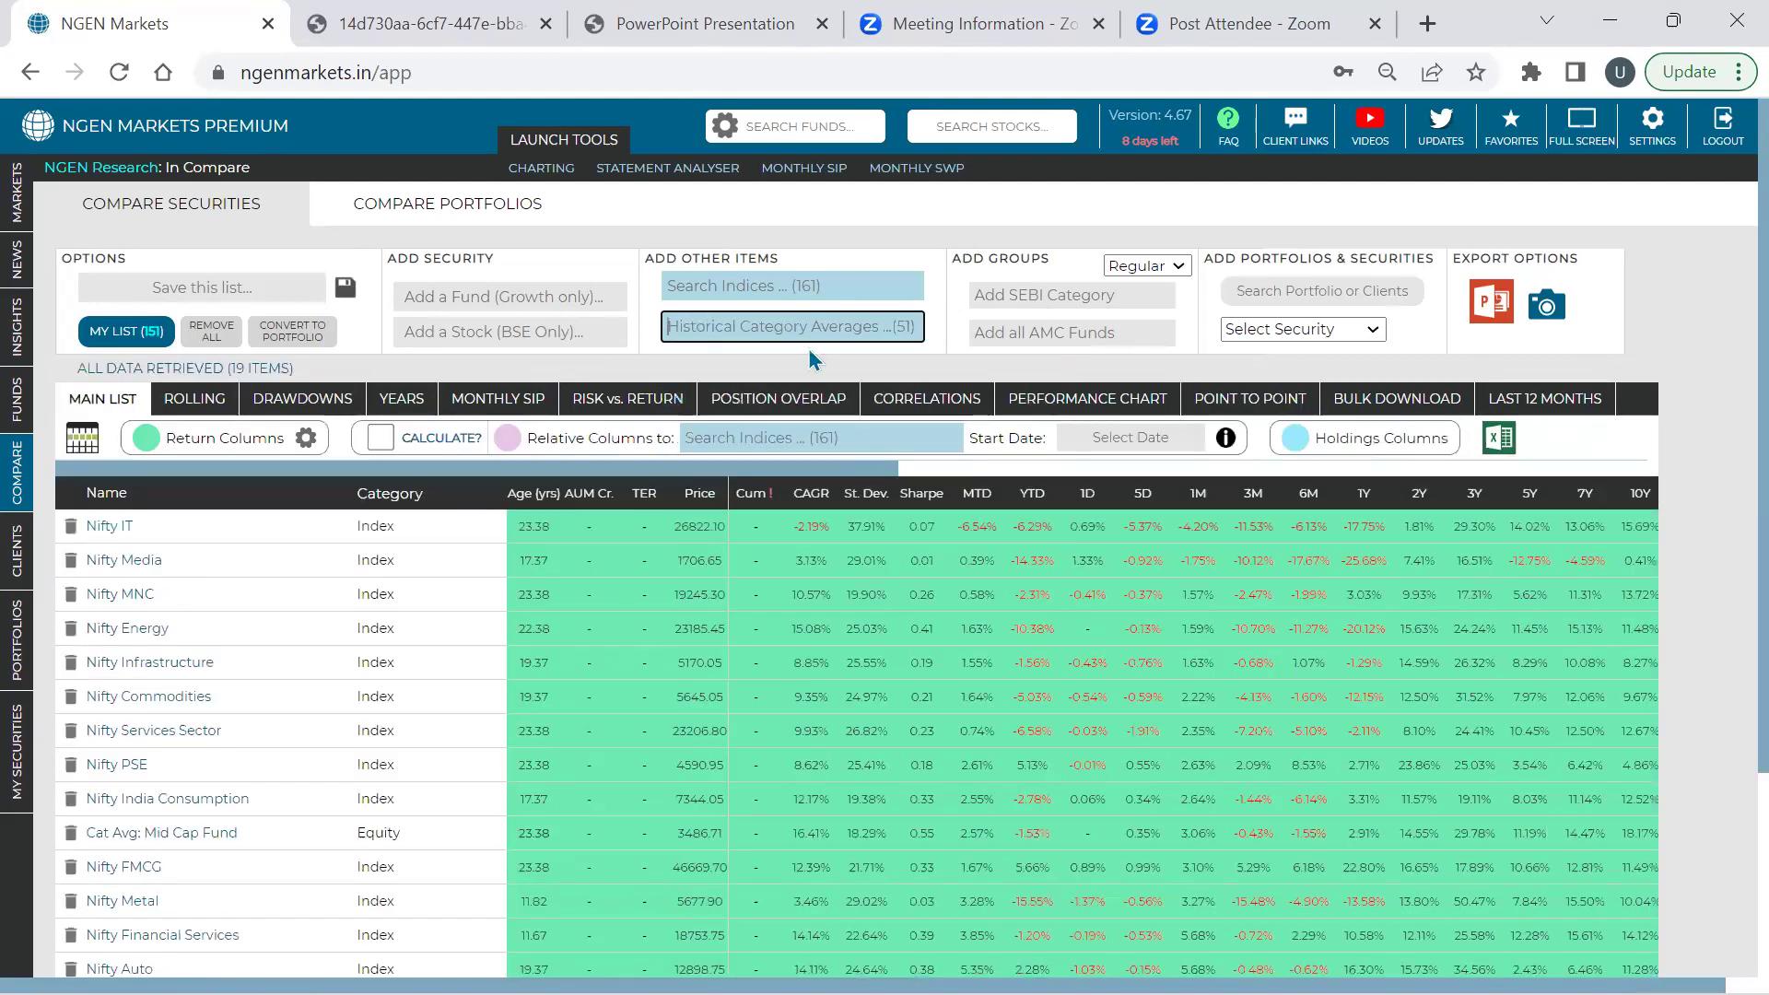
# Add the Sectoral: Pharma historical category average to the comparison and review it alongside the Nifty sector indices
pyautogui.write('pharm')
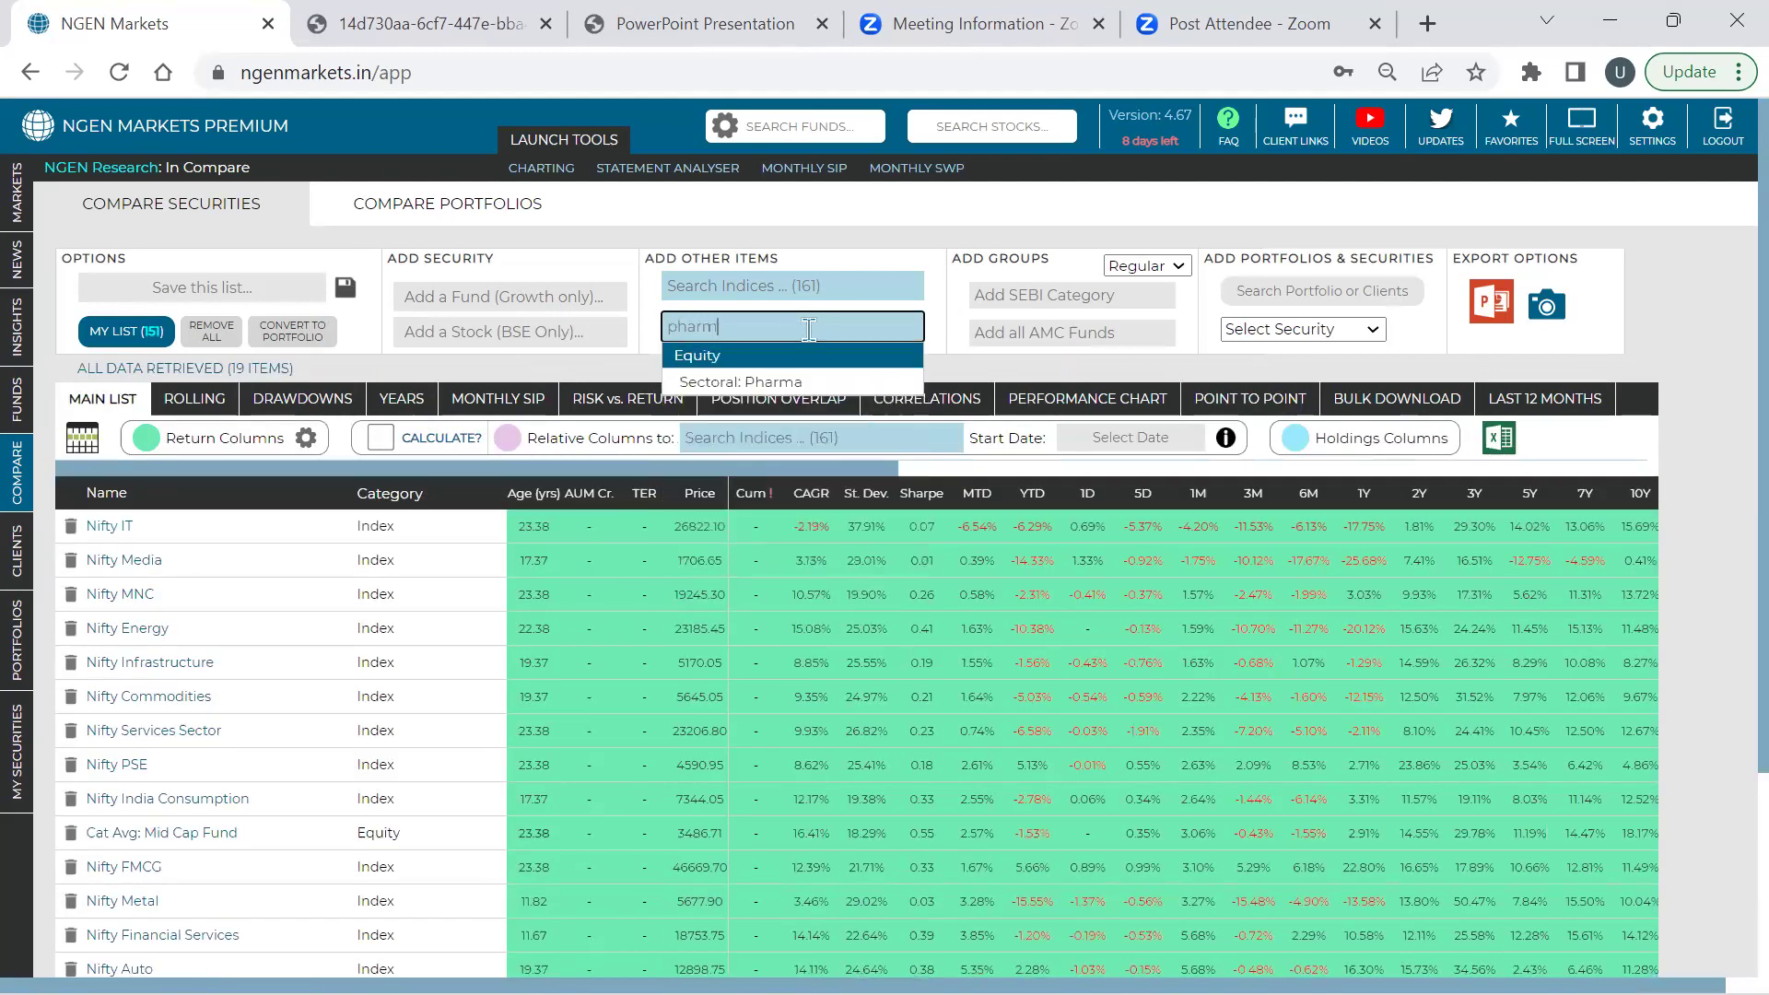
pyautogui.press('Down')
pyautogui.press('Return')
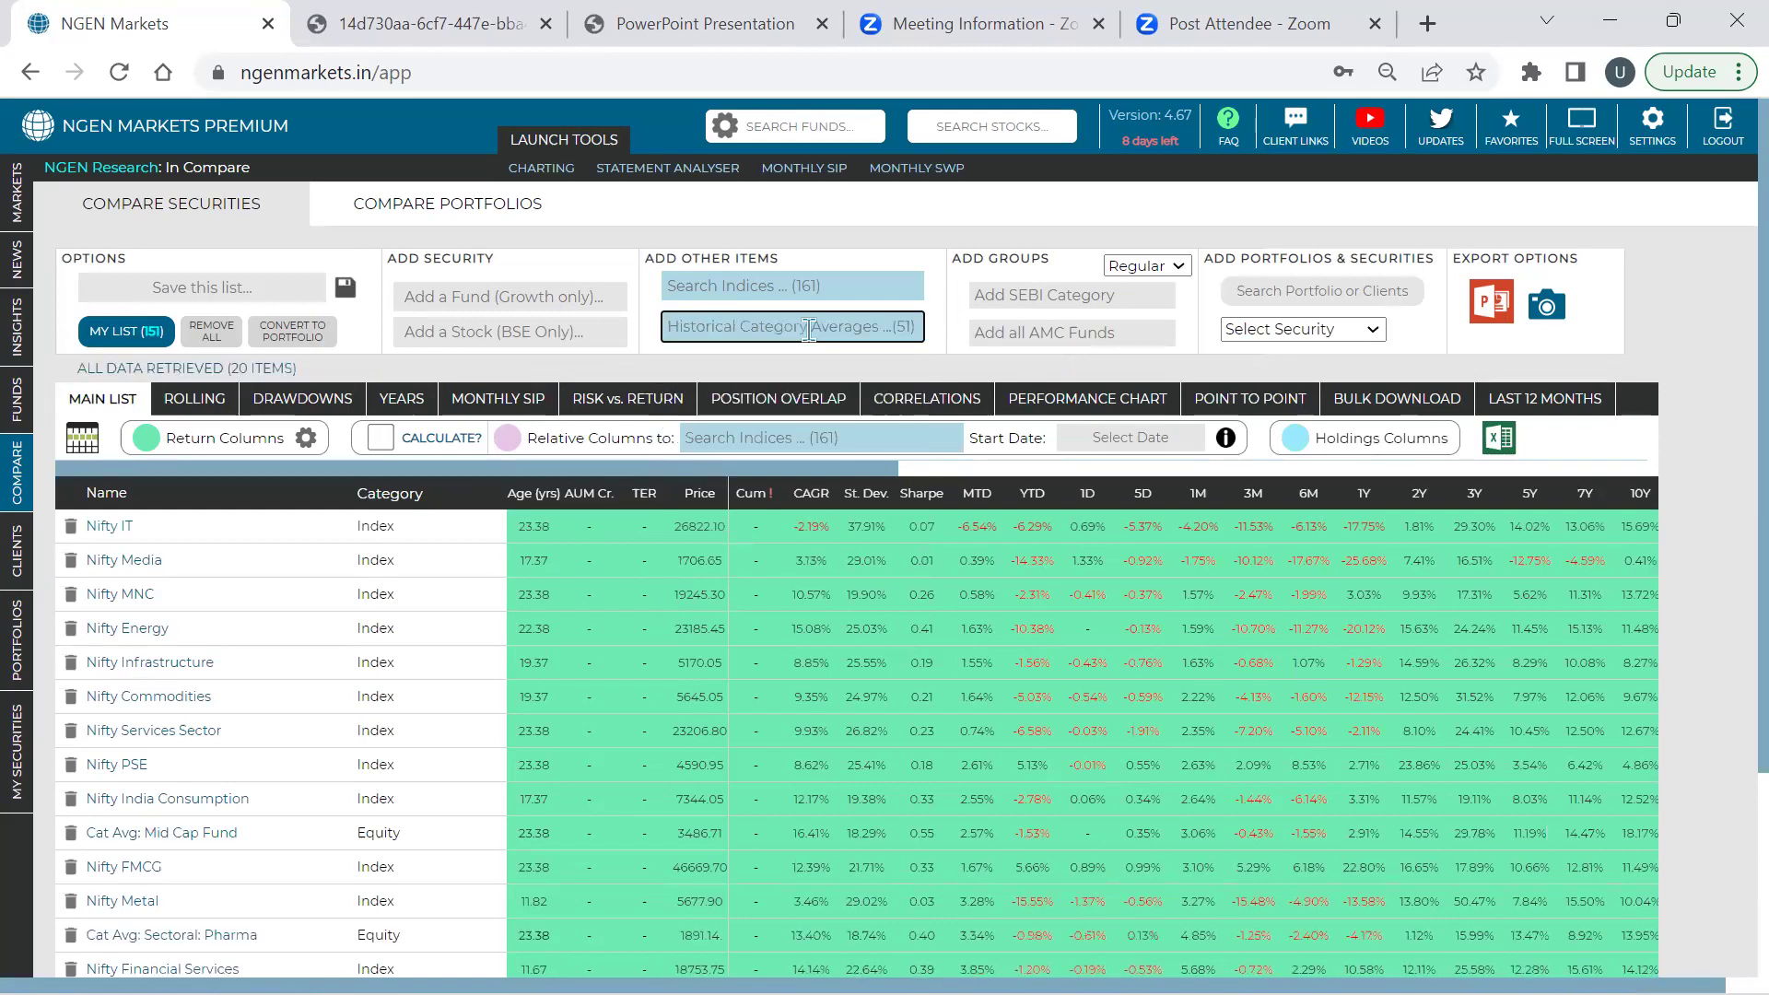
pyautogui.scroll(-3, 423, 564)
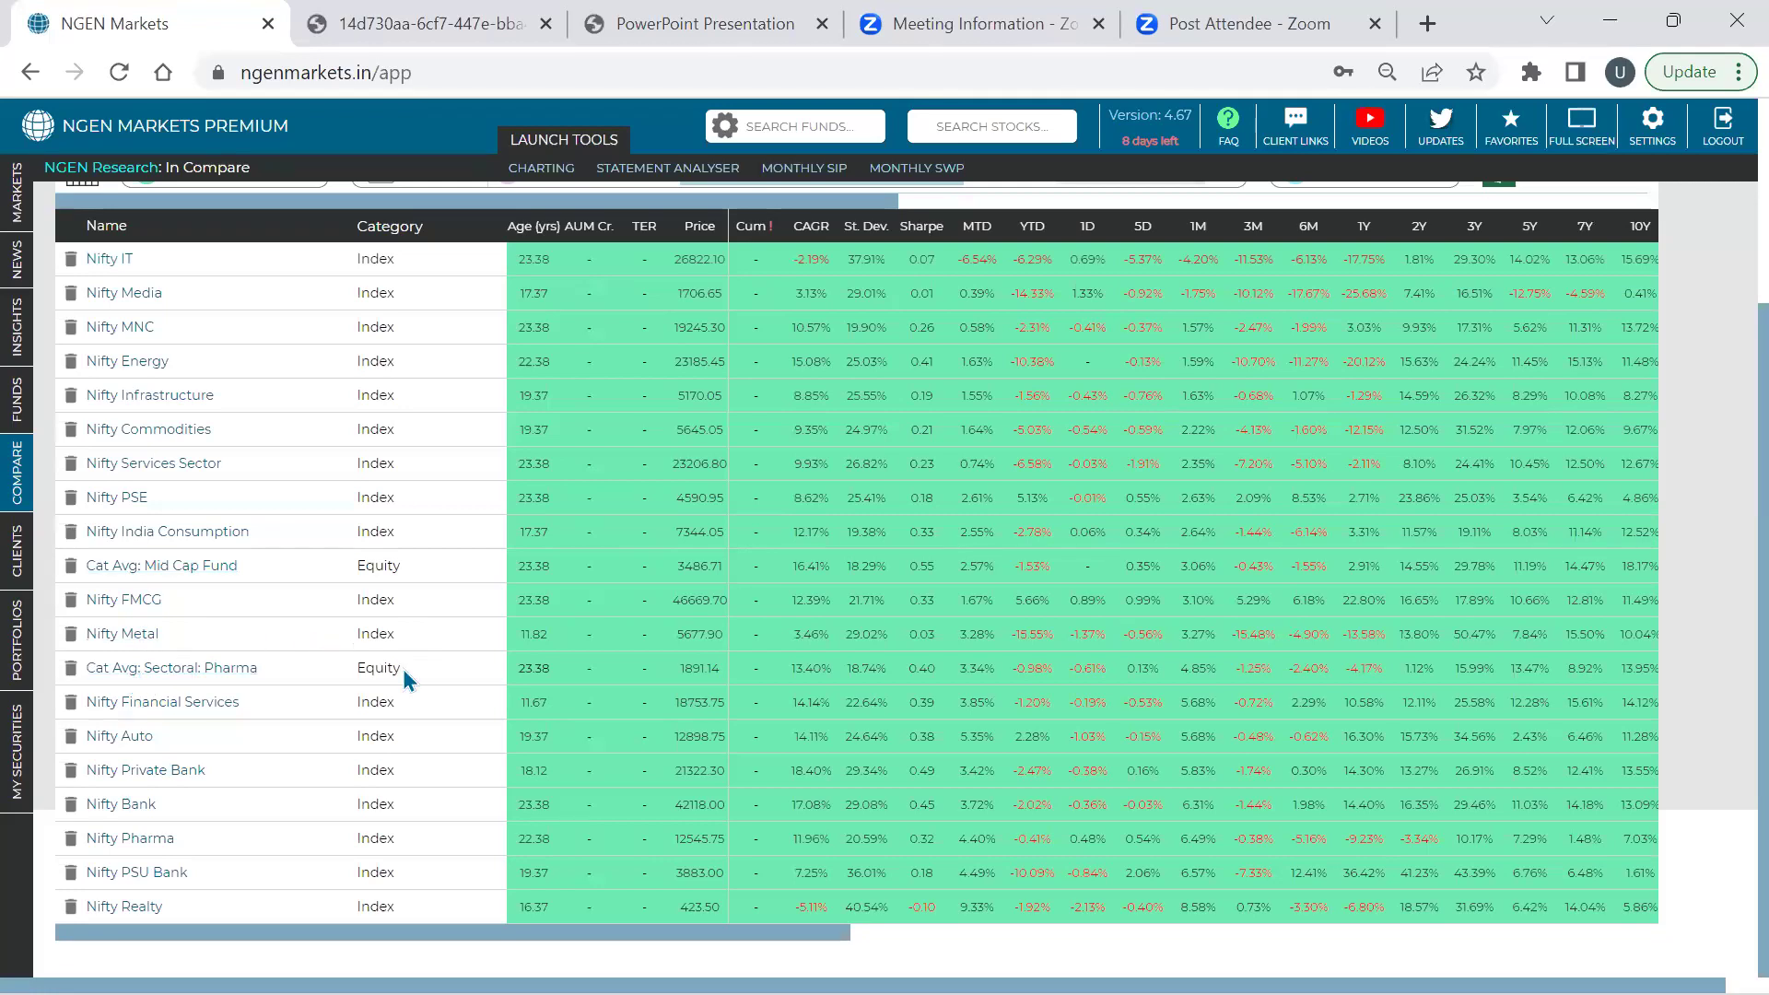
pyautogui.scroll(3, 401, 669)
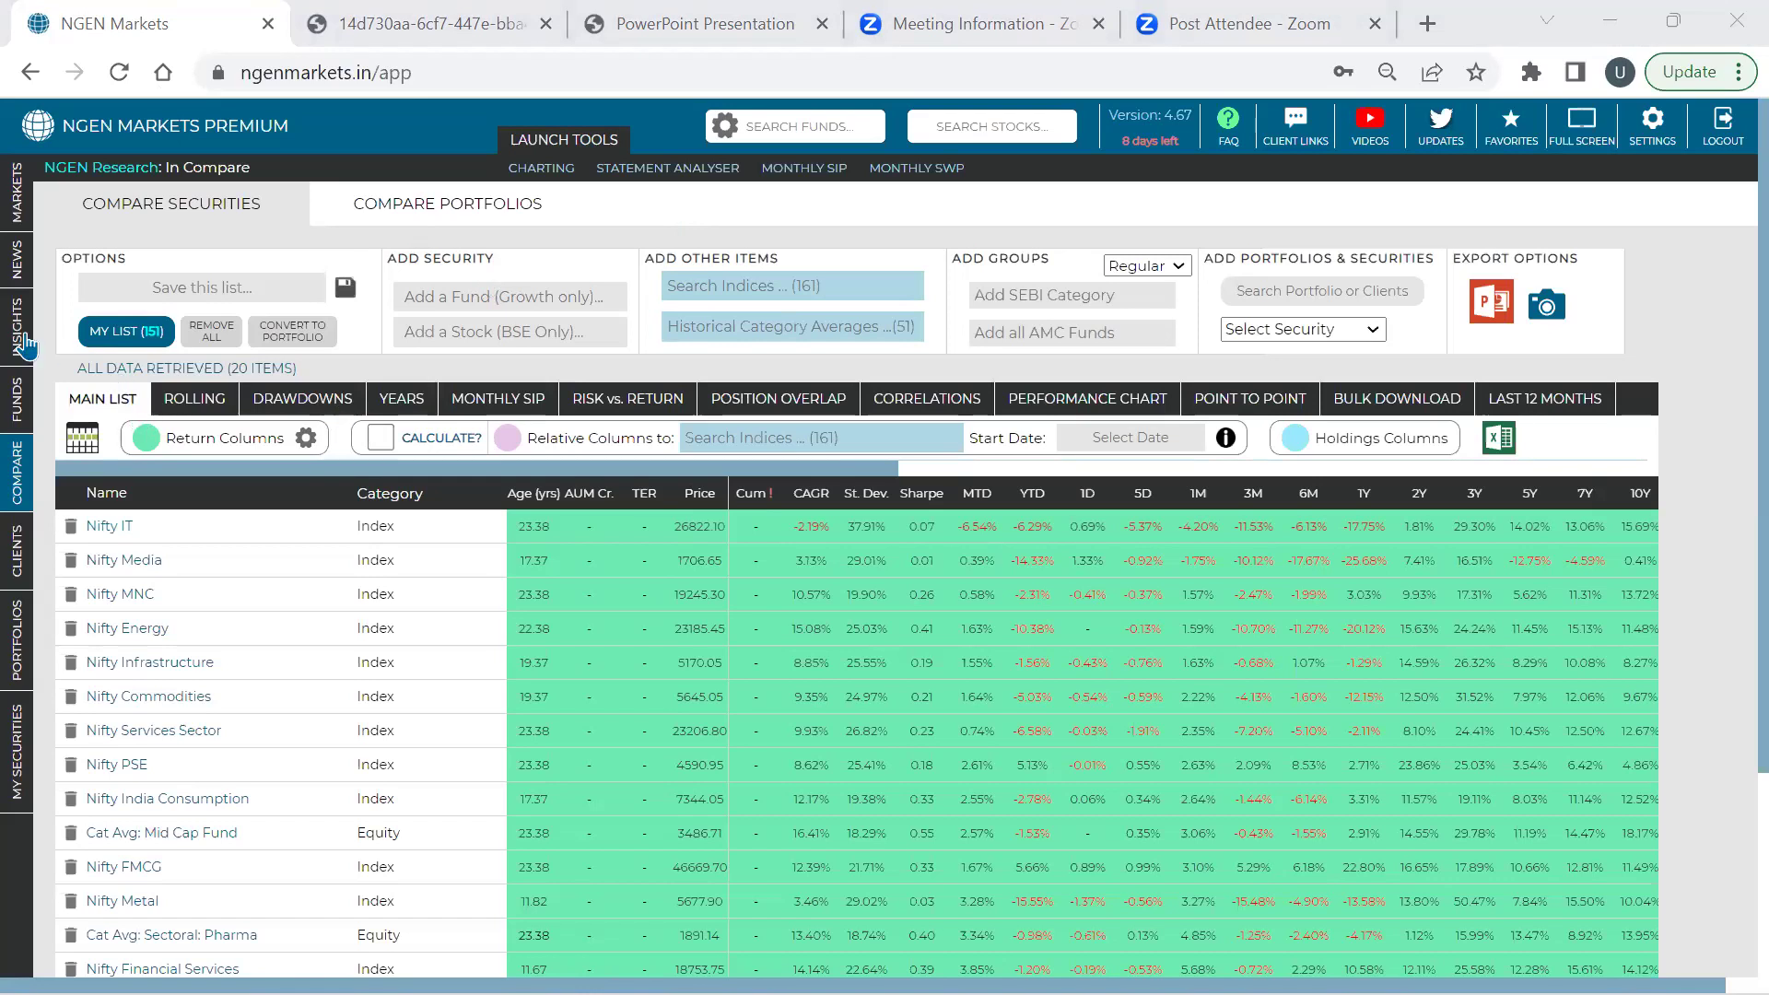
# Open the fund screener and switch its pre-set column view from all columns to Risk Columns
pyautogui.click(37, 401)
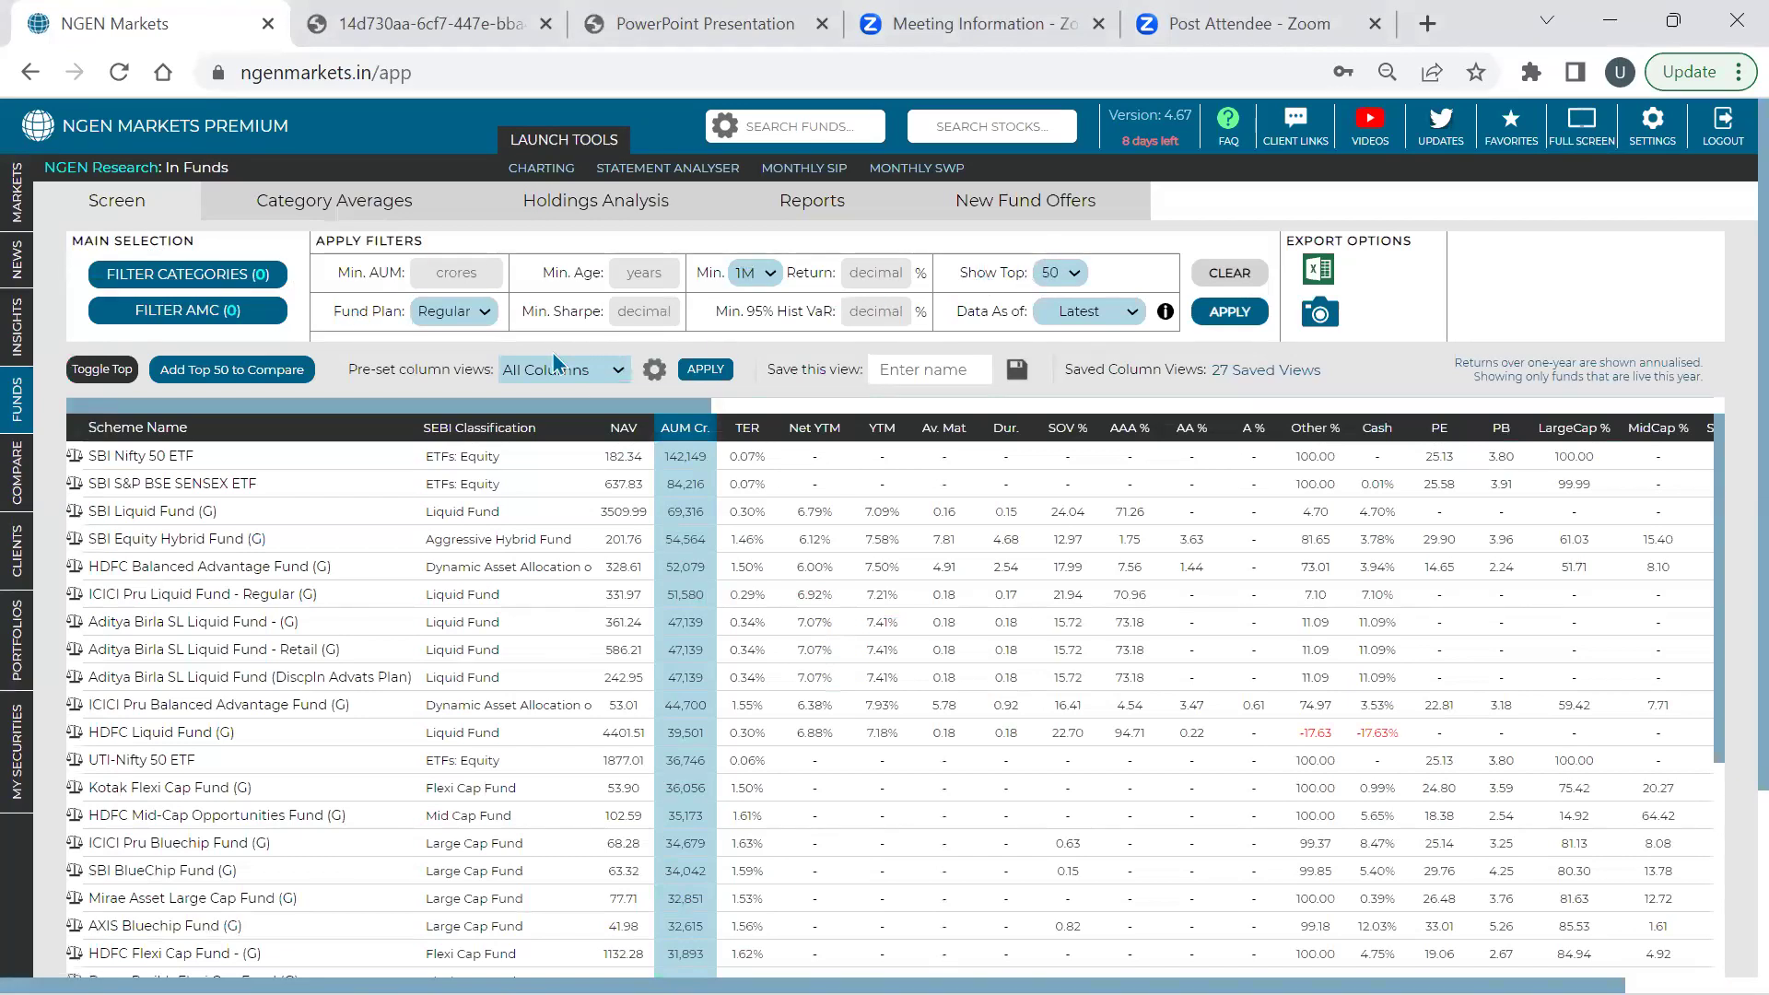
pyautogui.hscroll(1, 547, 420)
pyautogui.hscroll(2, 546, 419)
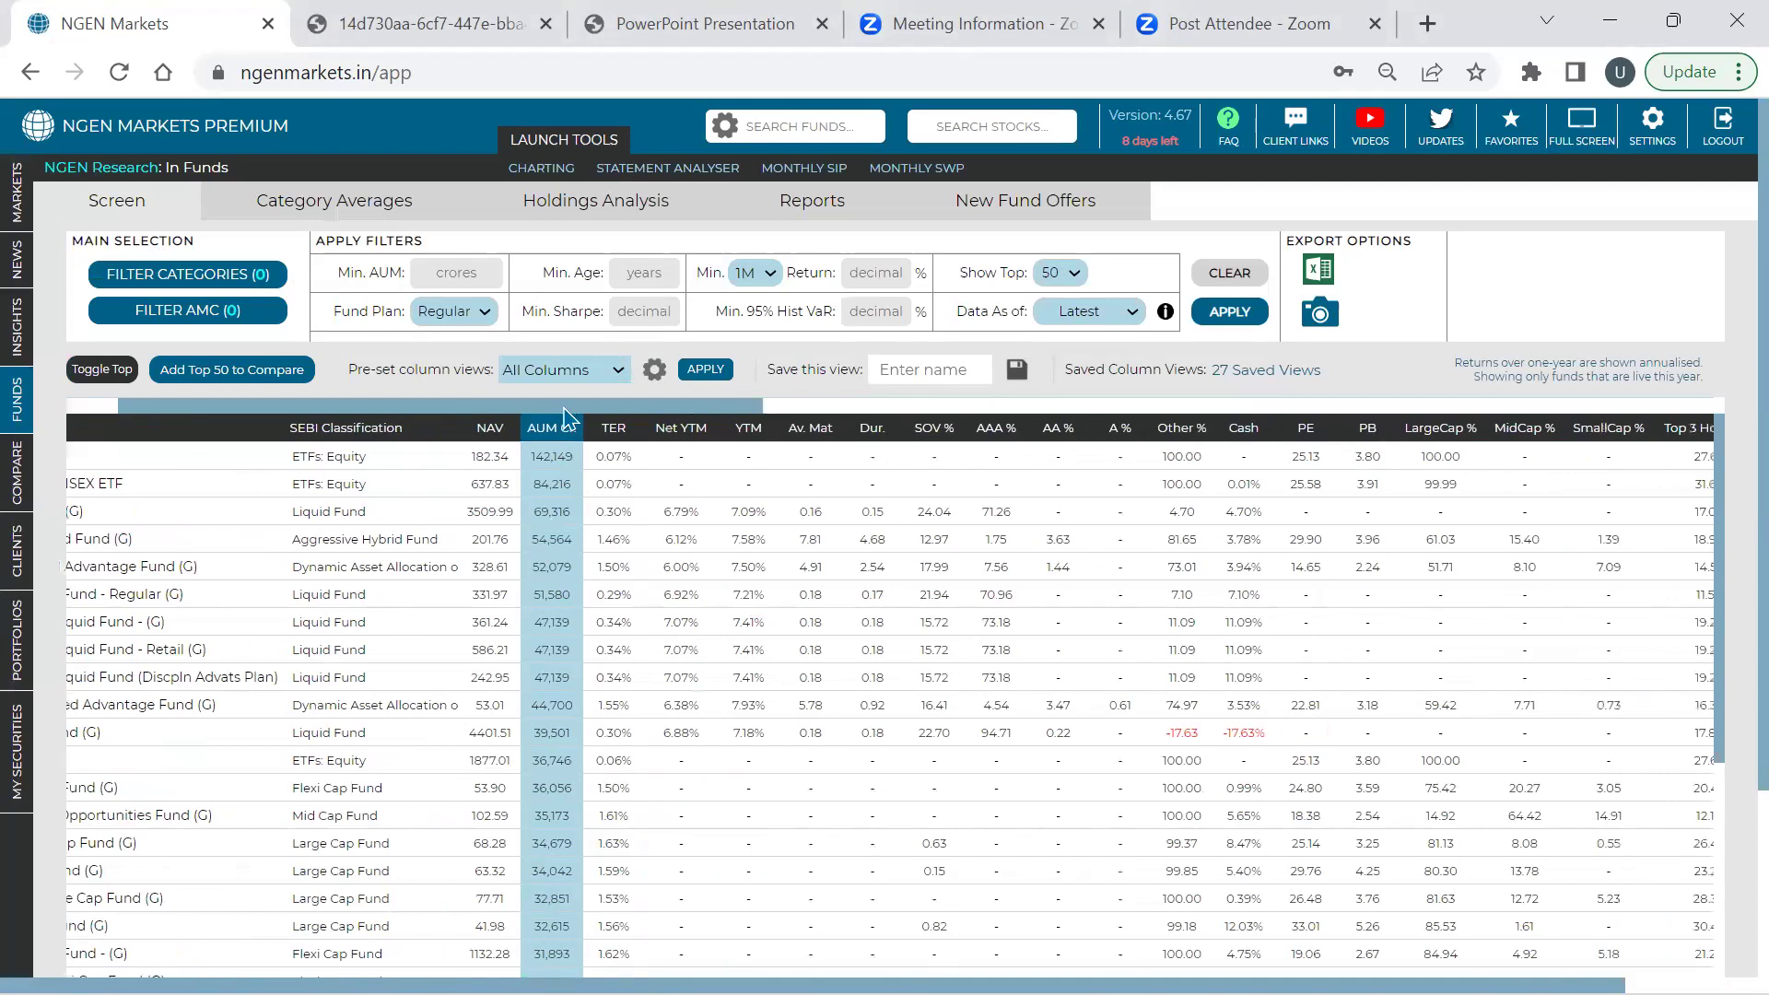
pyautogui.hscroll(-1, 520, 419)
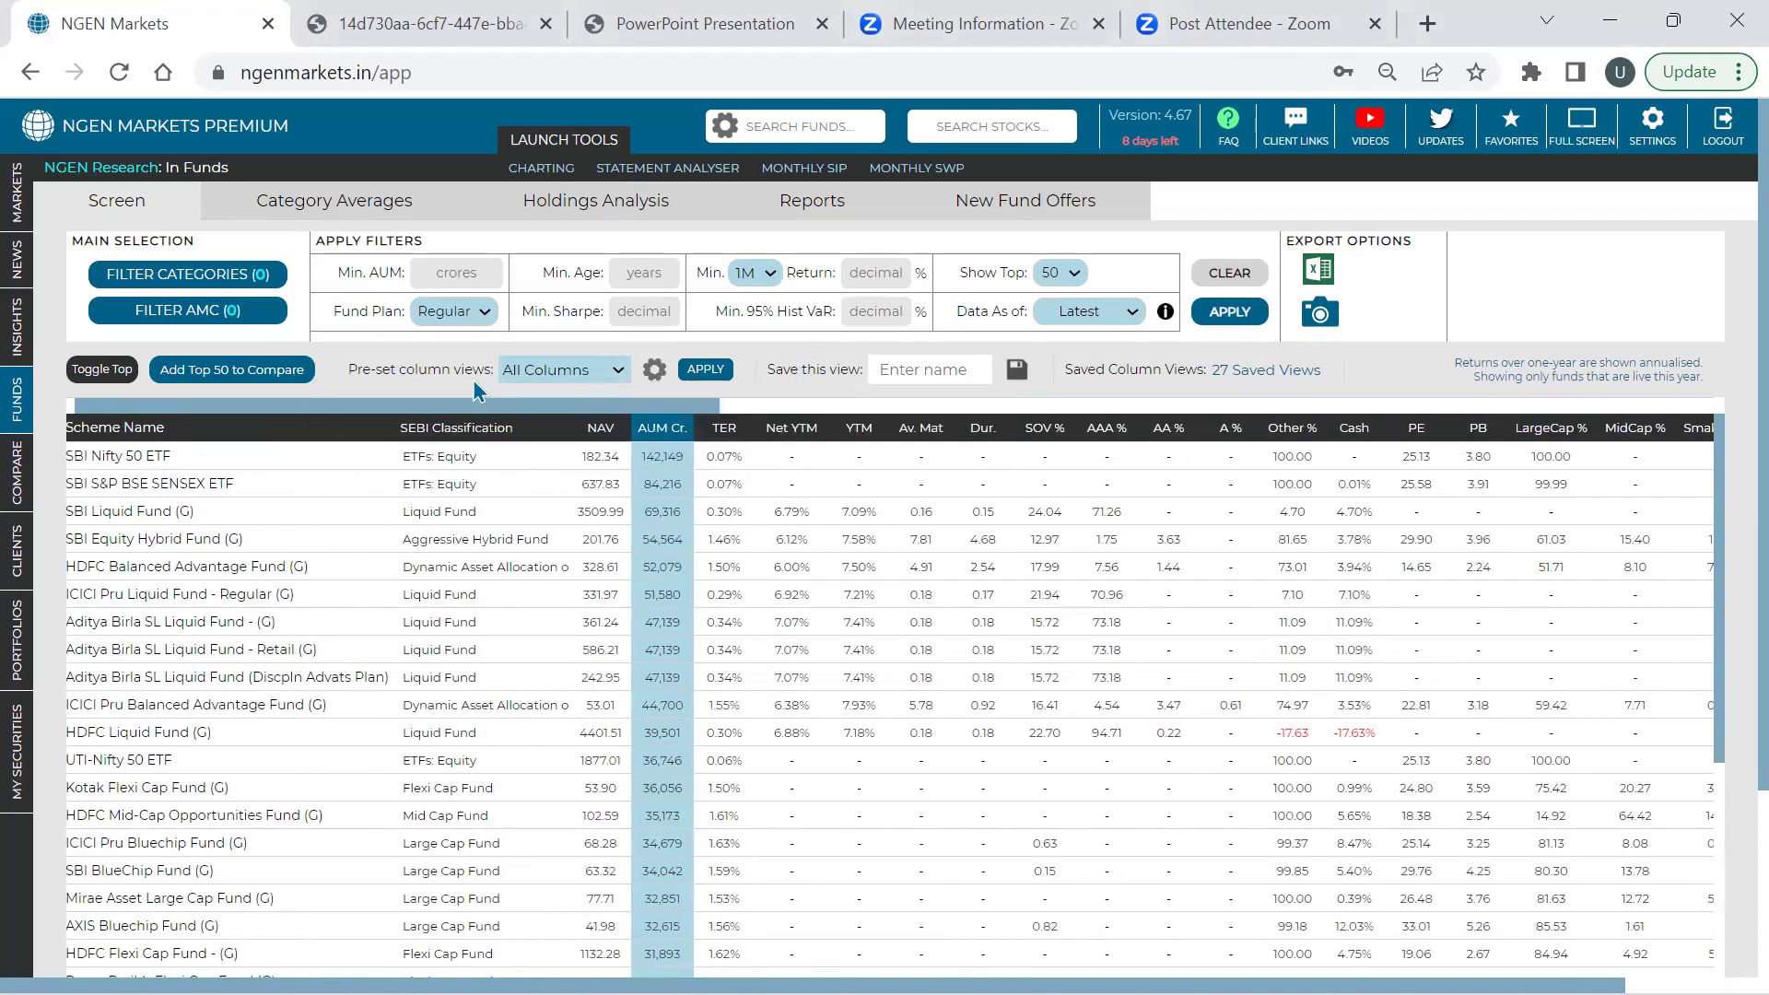
pyautogui.click(564, 377)
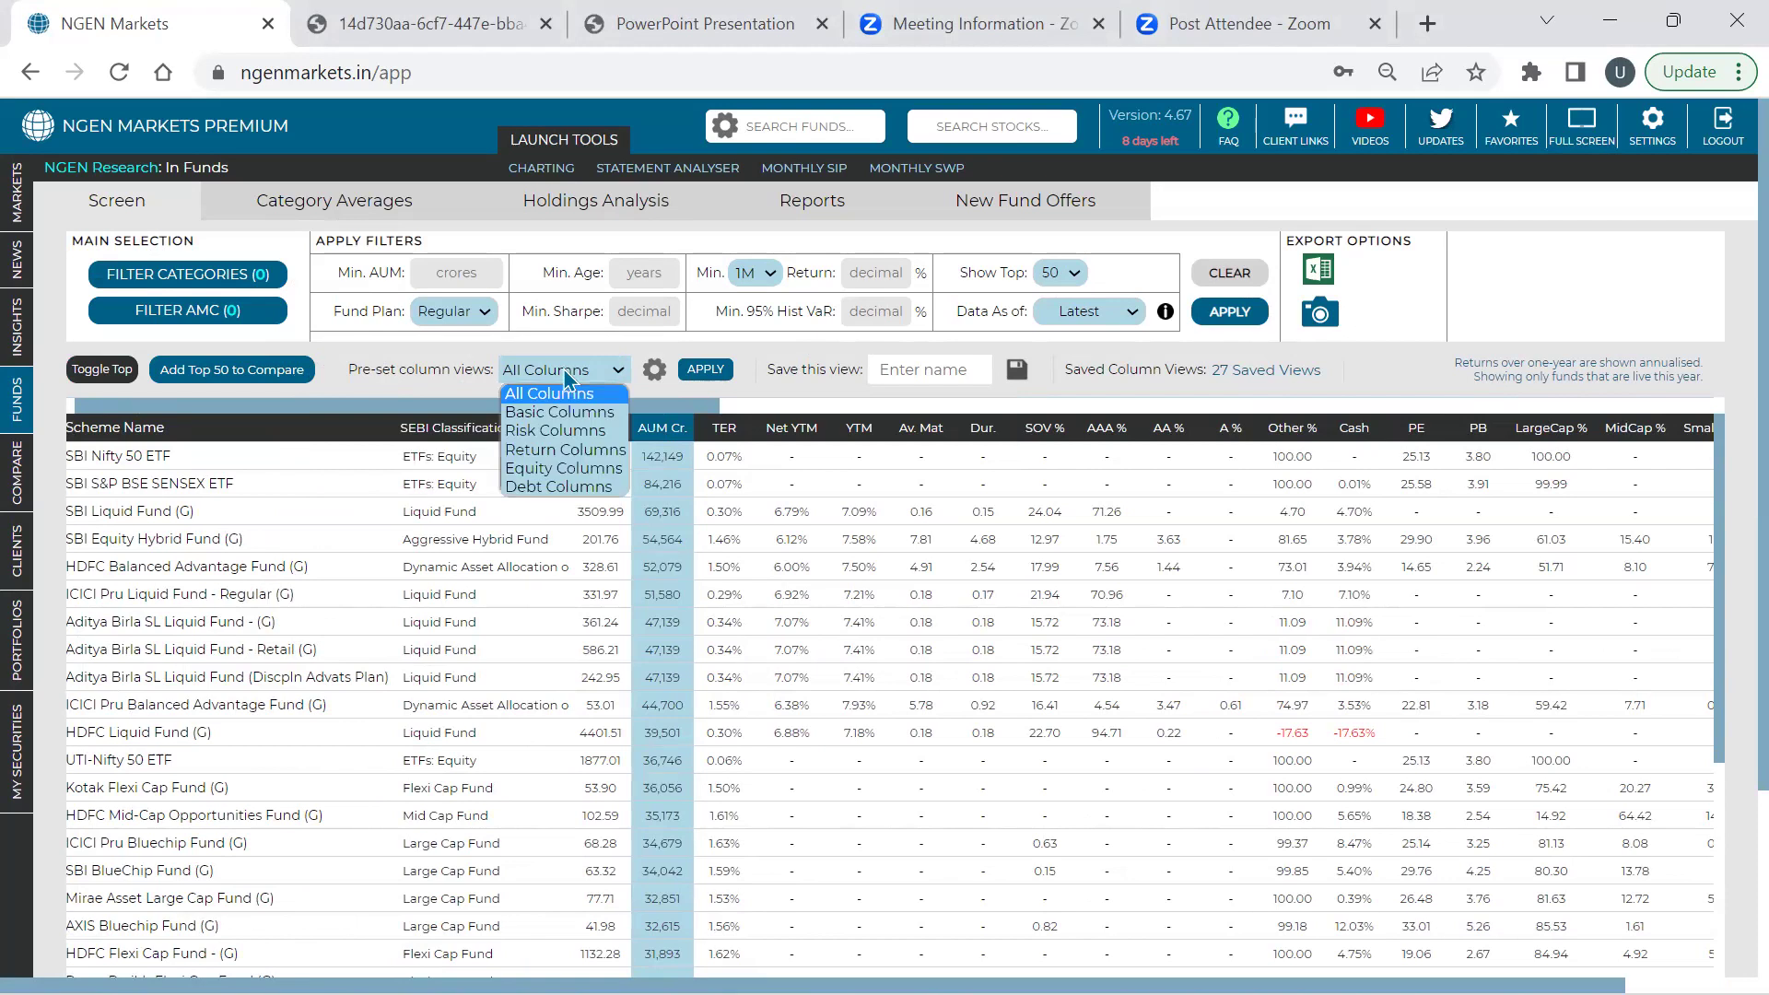
pyautogui.click(553, 433)
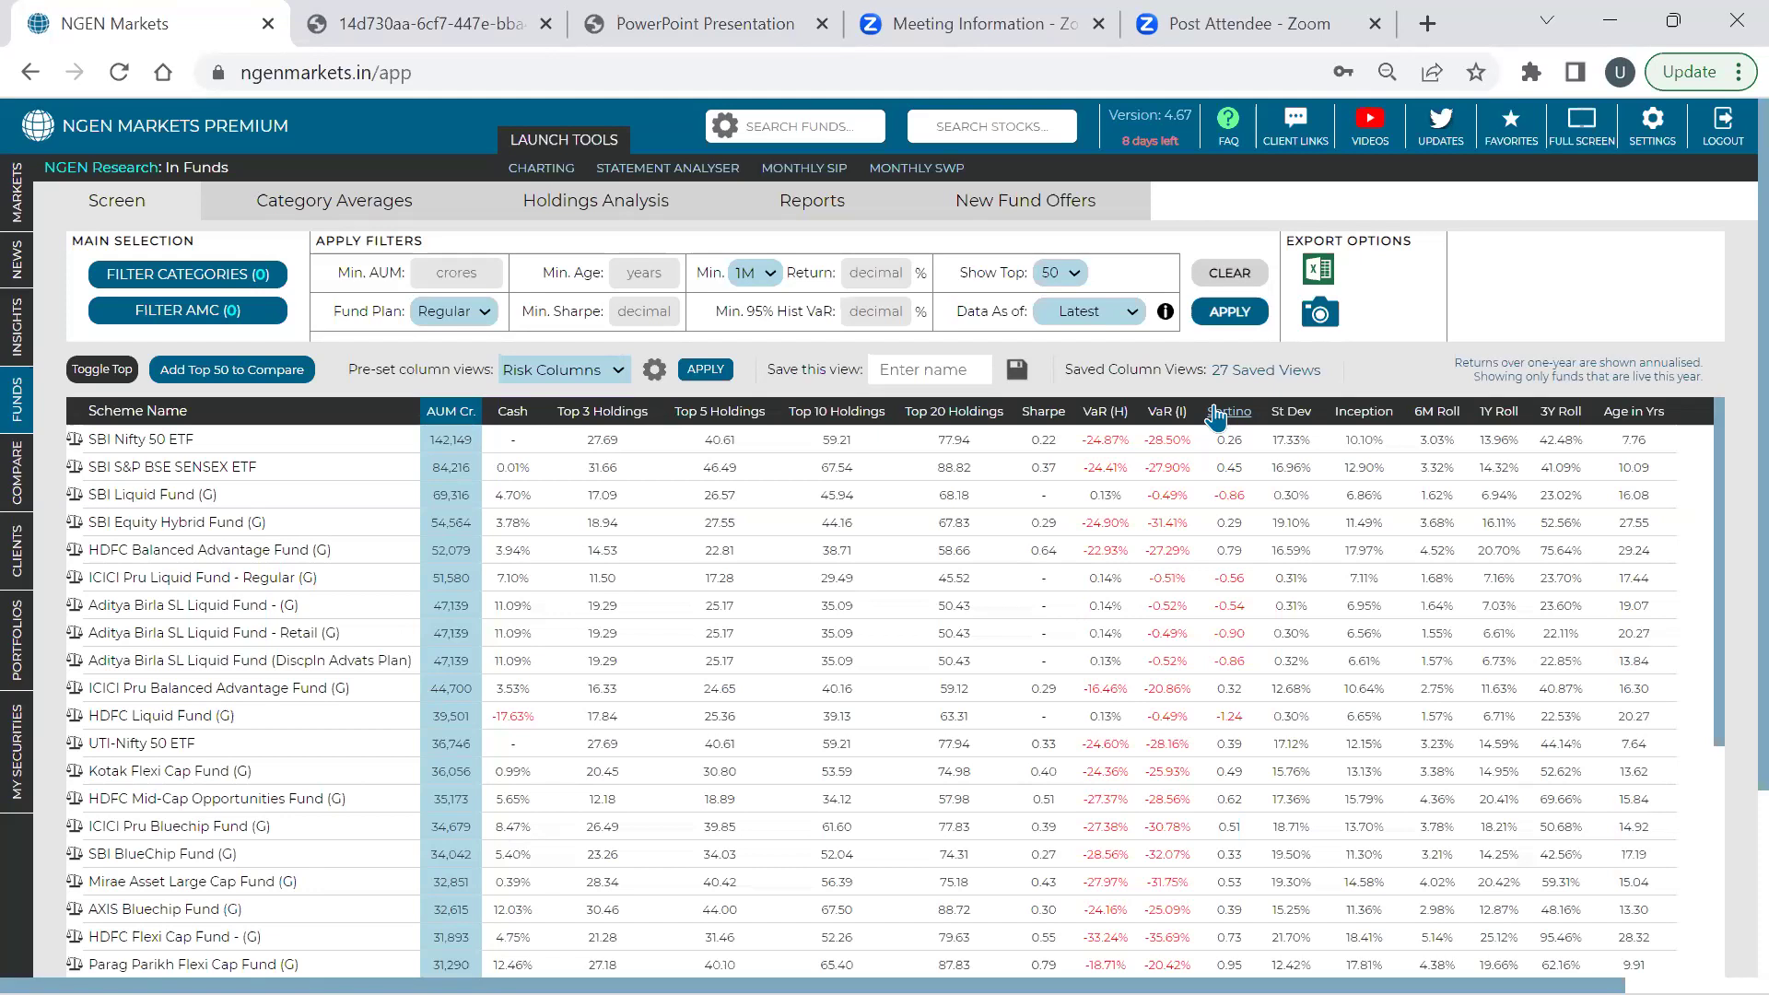
# Leave the fund screener, open the Markets overview and switch the application to full screen
pyautogui.click(18, 503)
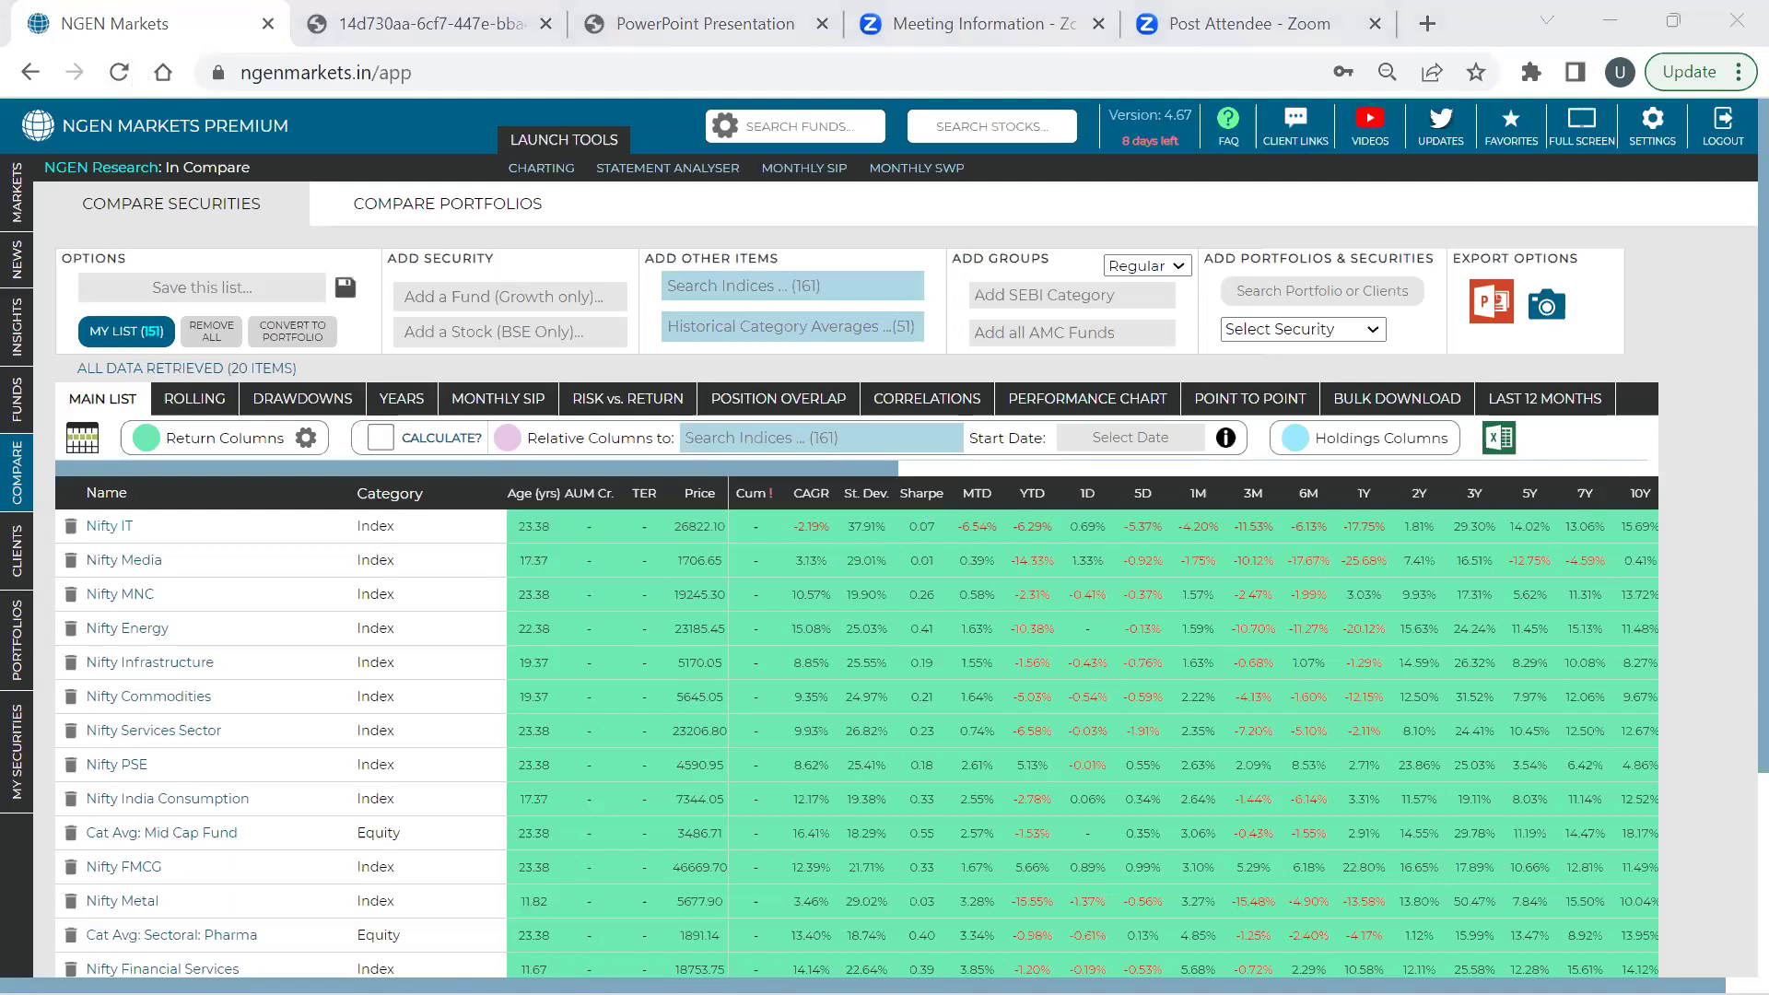
pyautogui.click(46, 193)
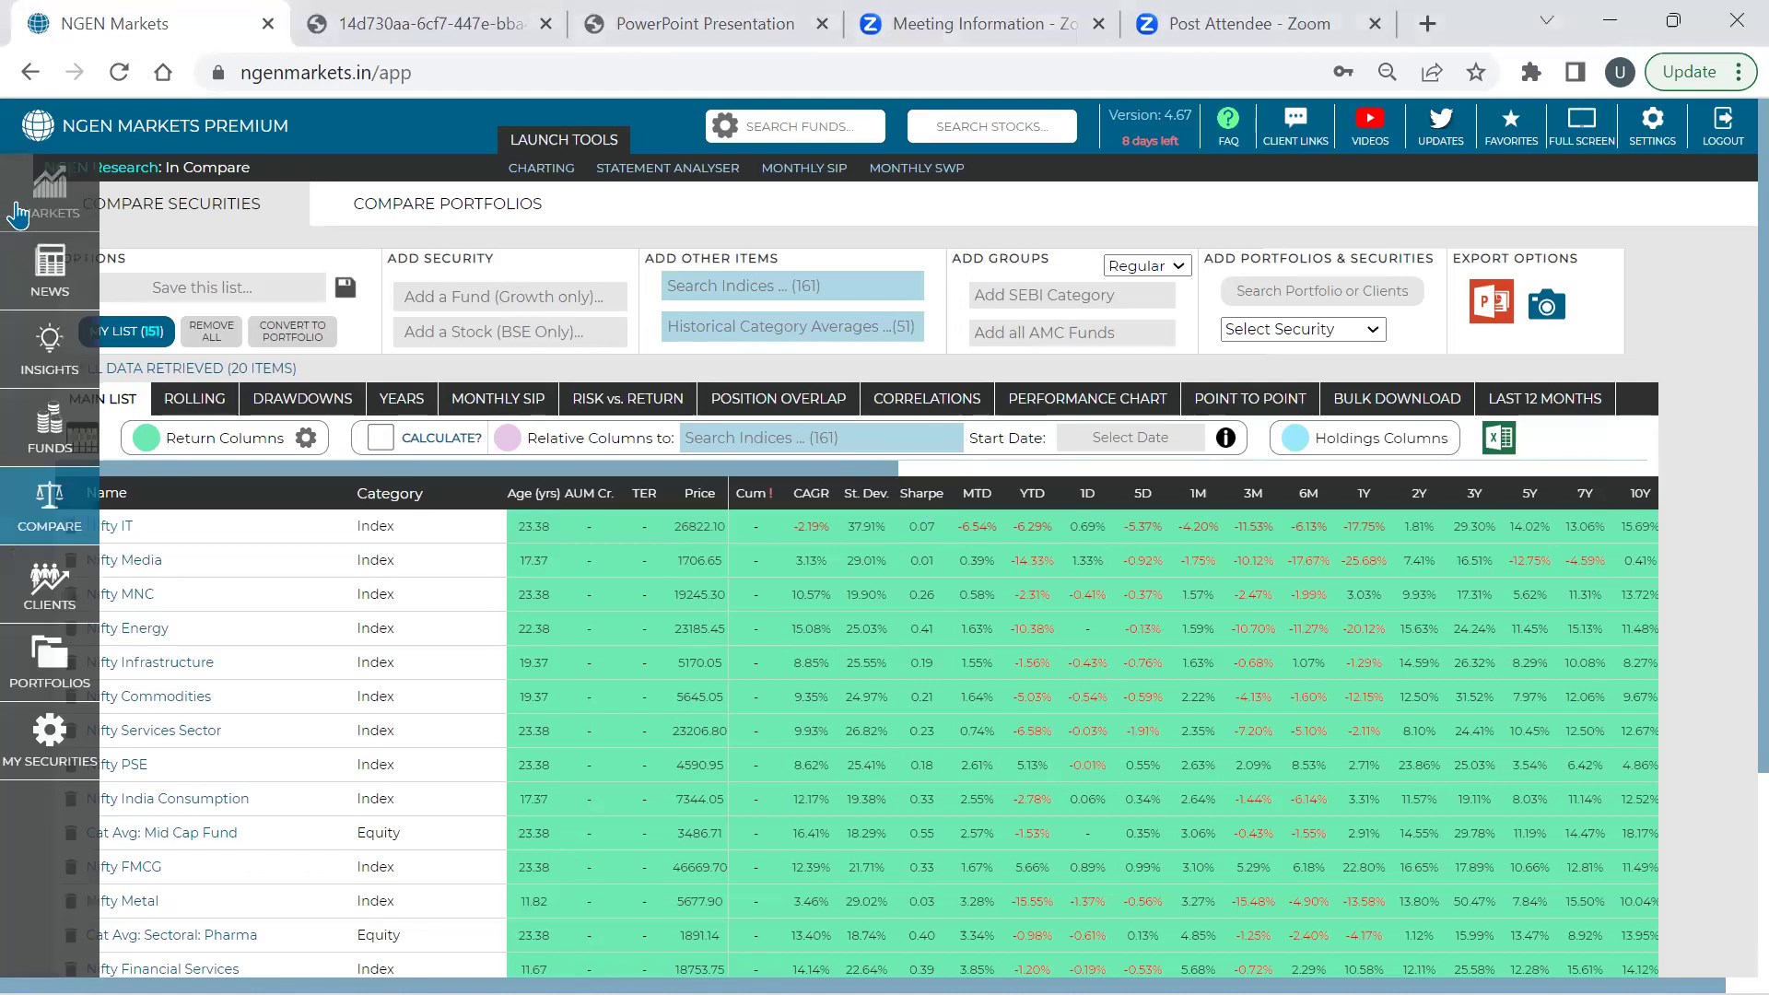
pyautogui.click(1585, 124)
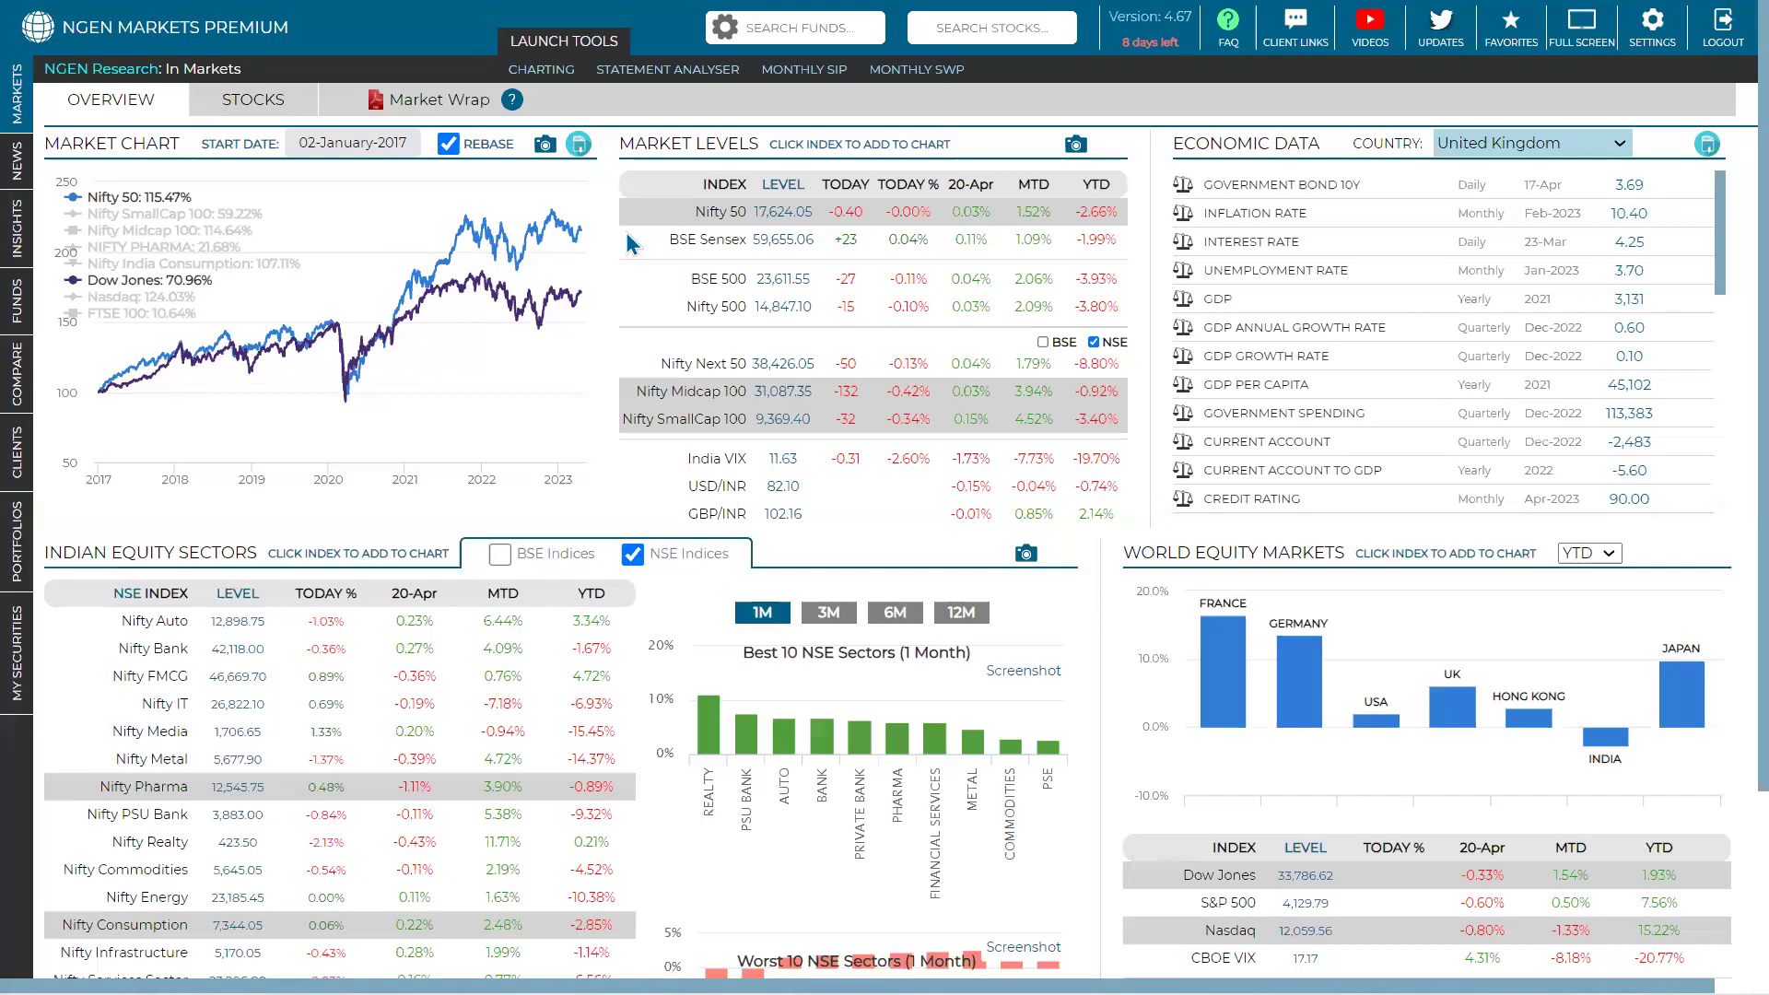
# Return to the securities comparison and add the Navi ELSS Tax Saver Nifty 50 Index Fund-Reg (G)
pyautogui.moveTo(15, 349)
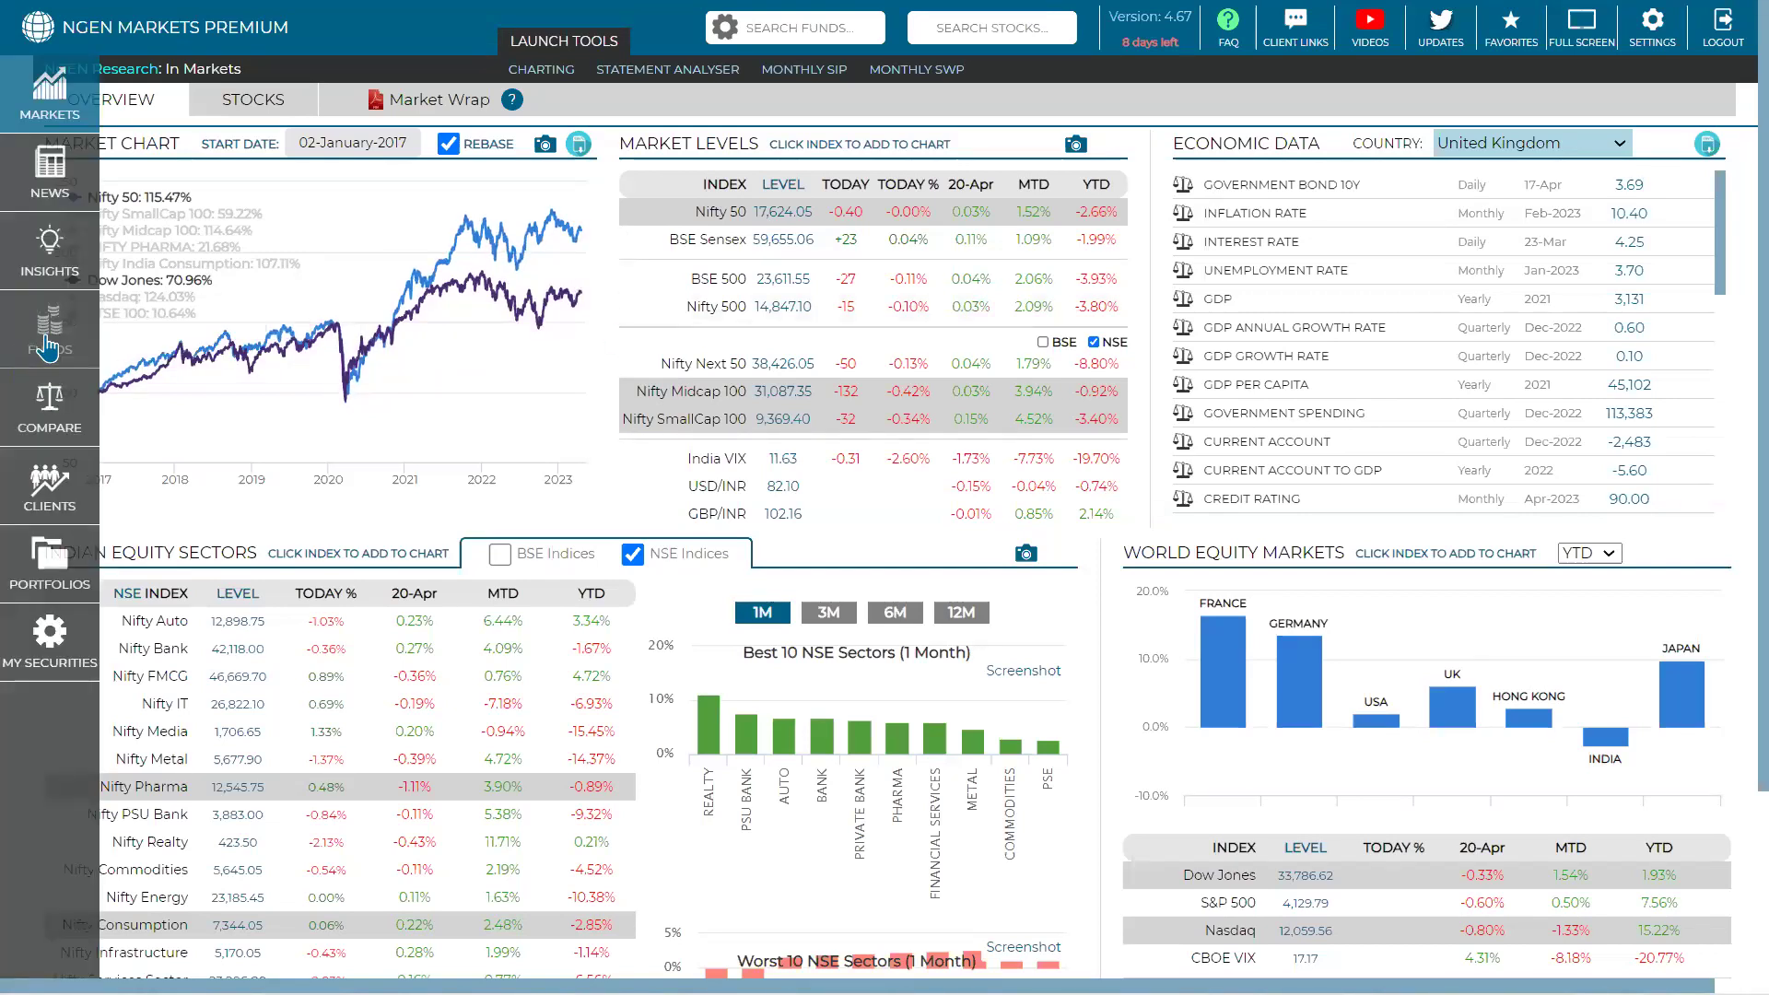
pyautogui.click(49, 406)
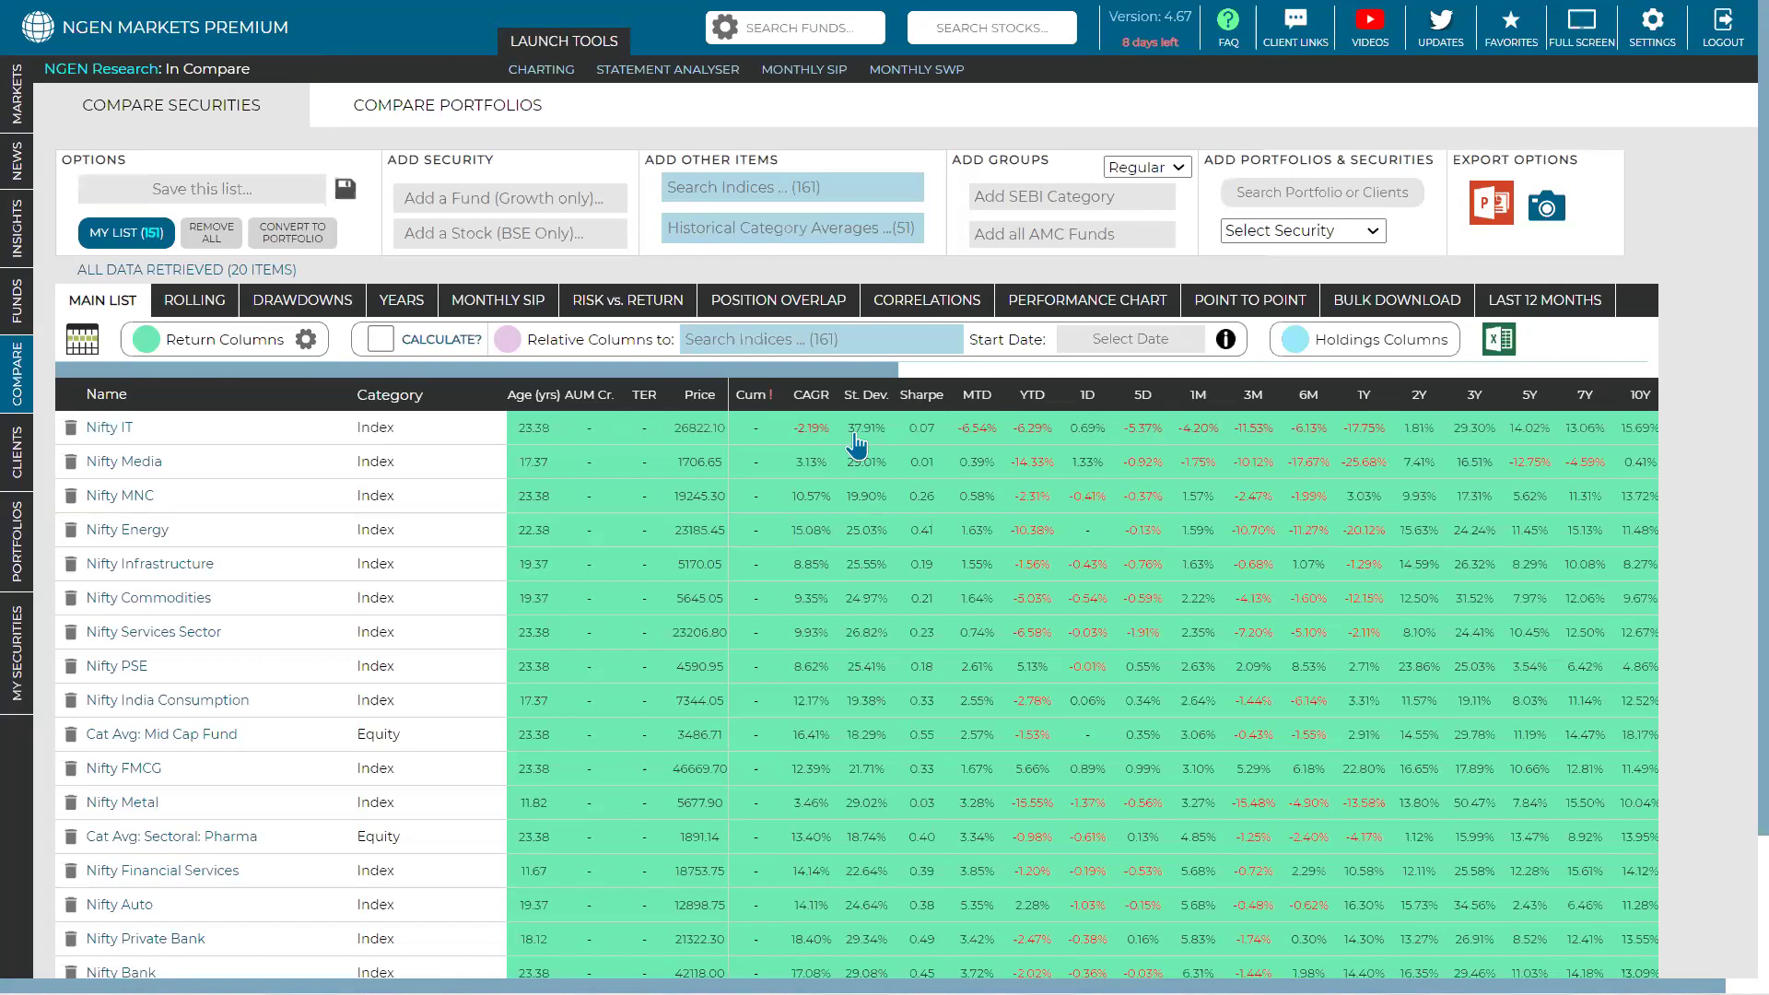
pyautogui.click(502, 199)
pyautogui.write('index')
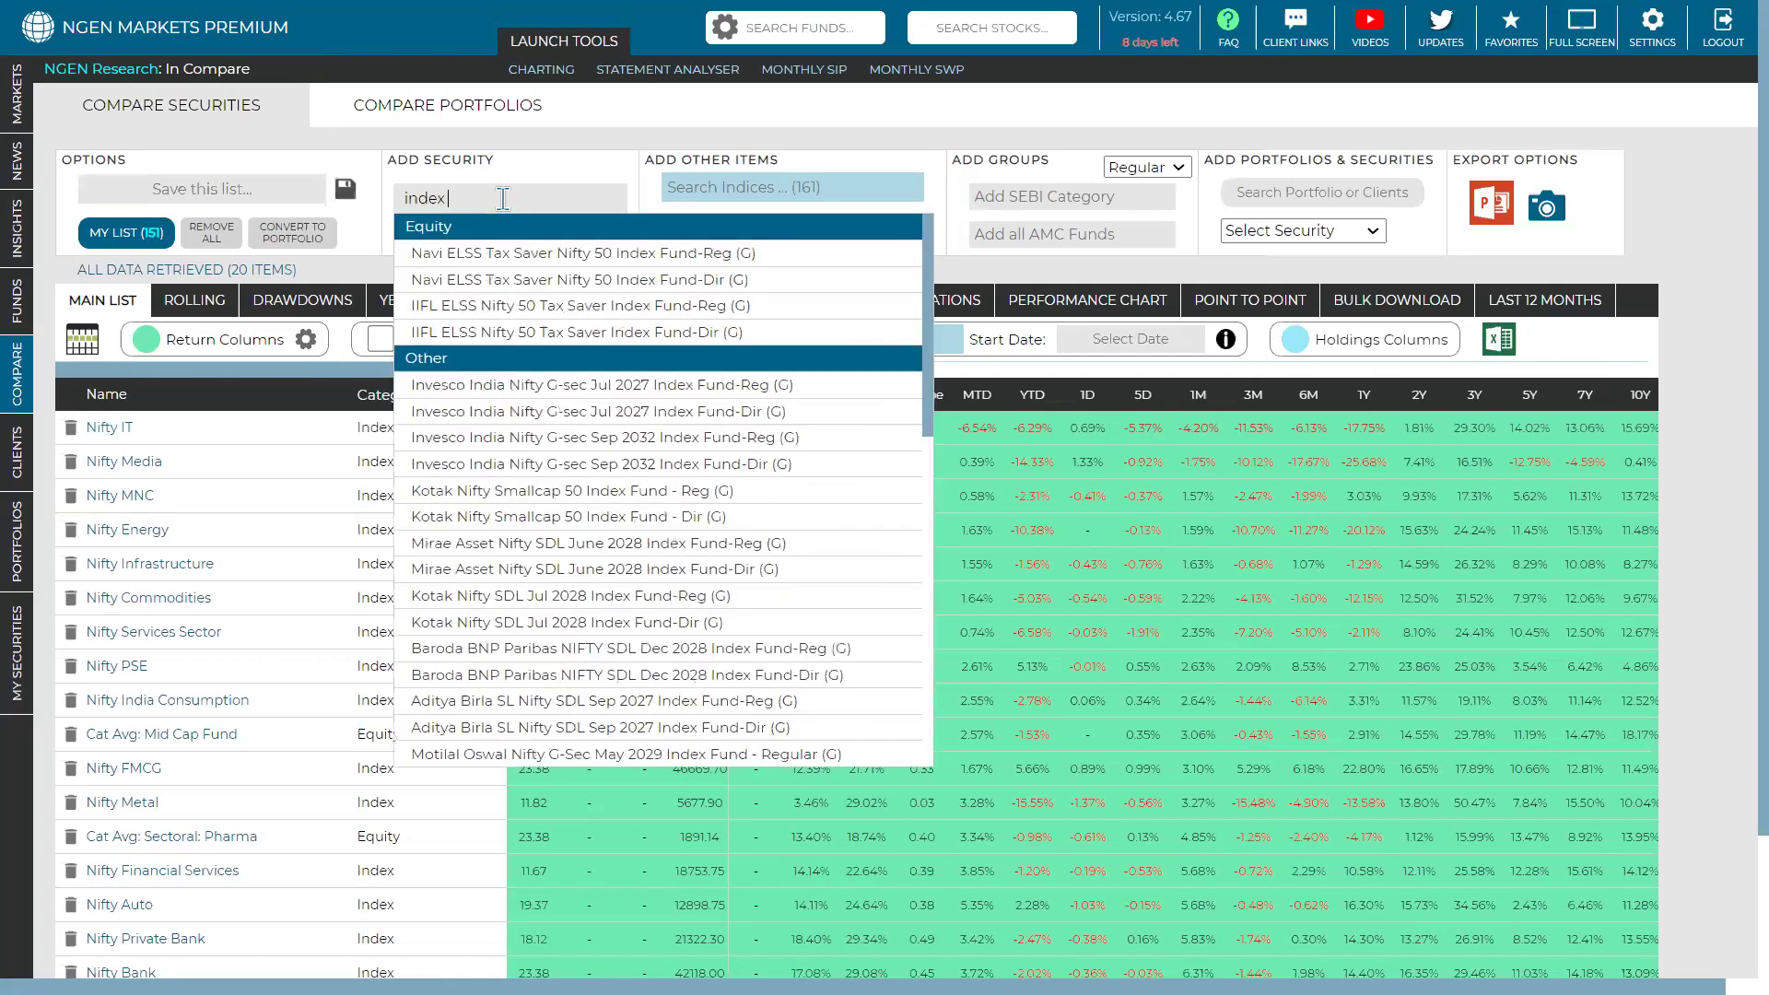
pyautogui.press('Down')
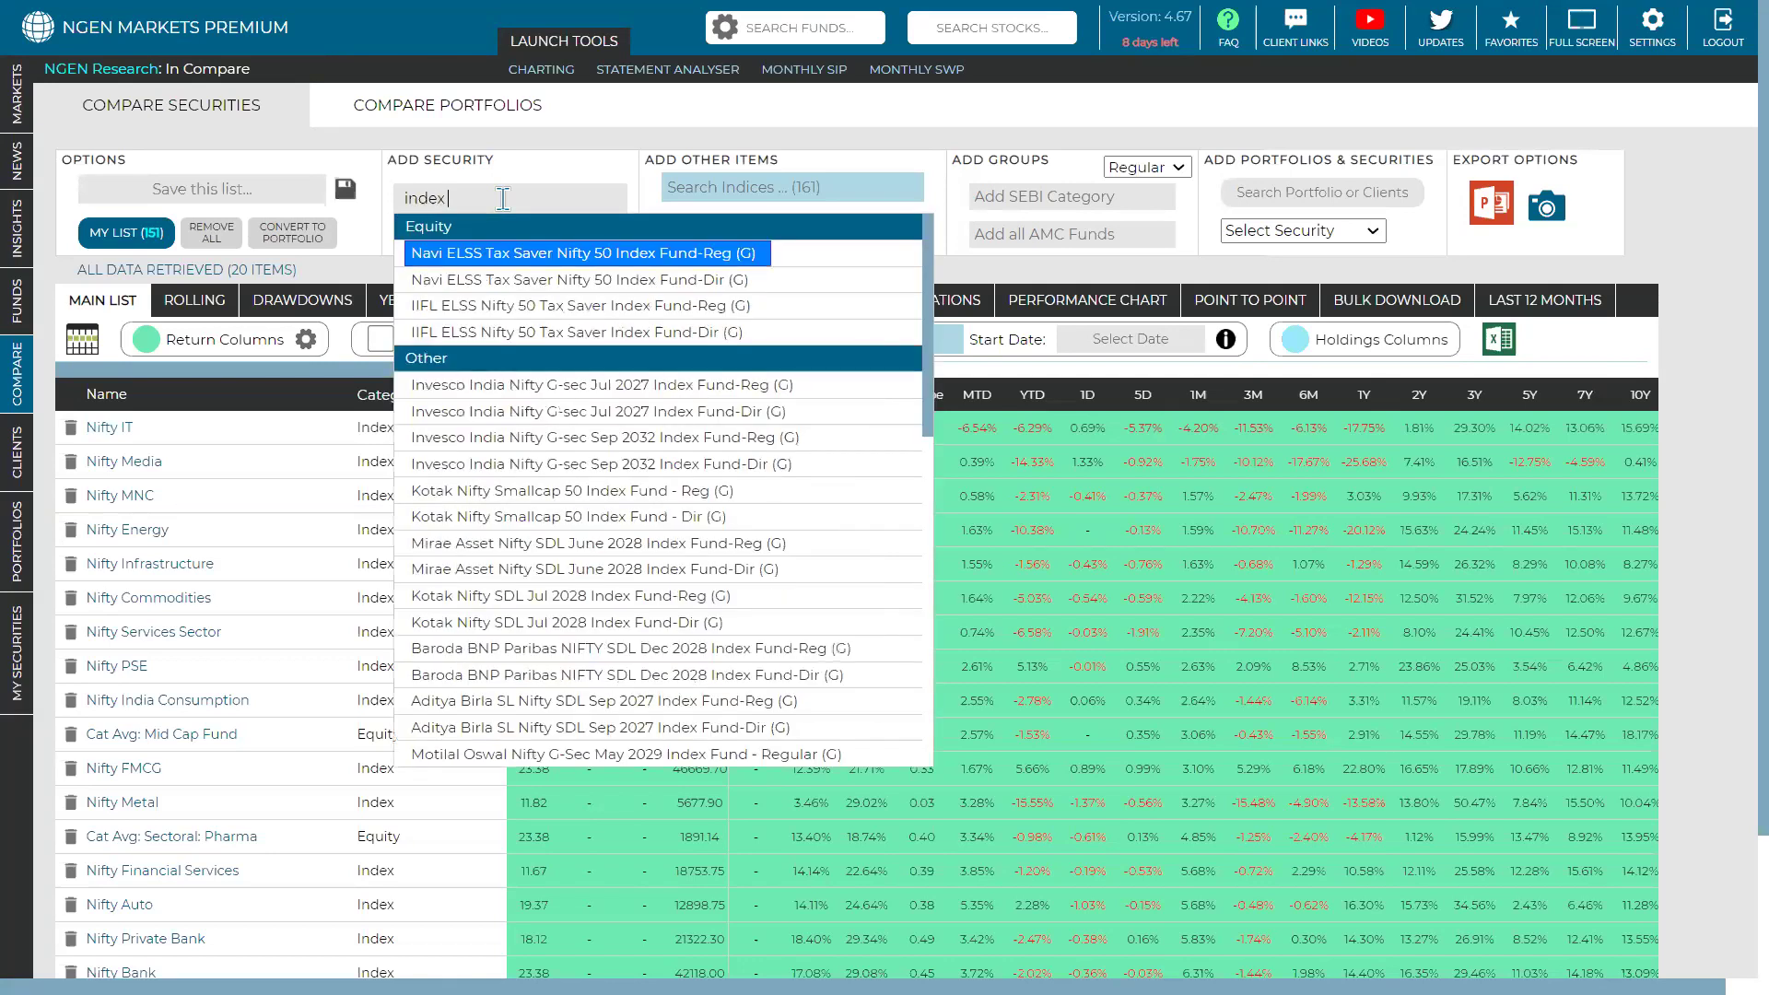
pyautogui.press('Return')
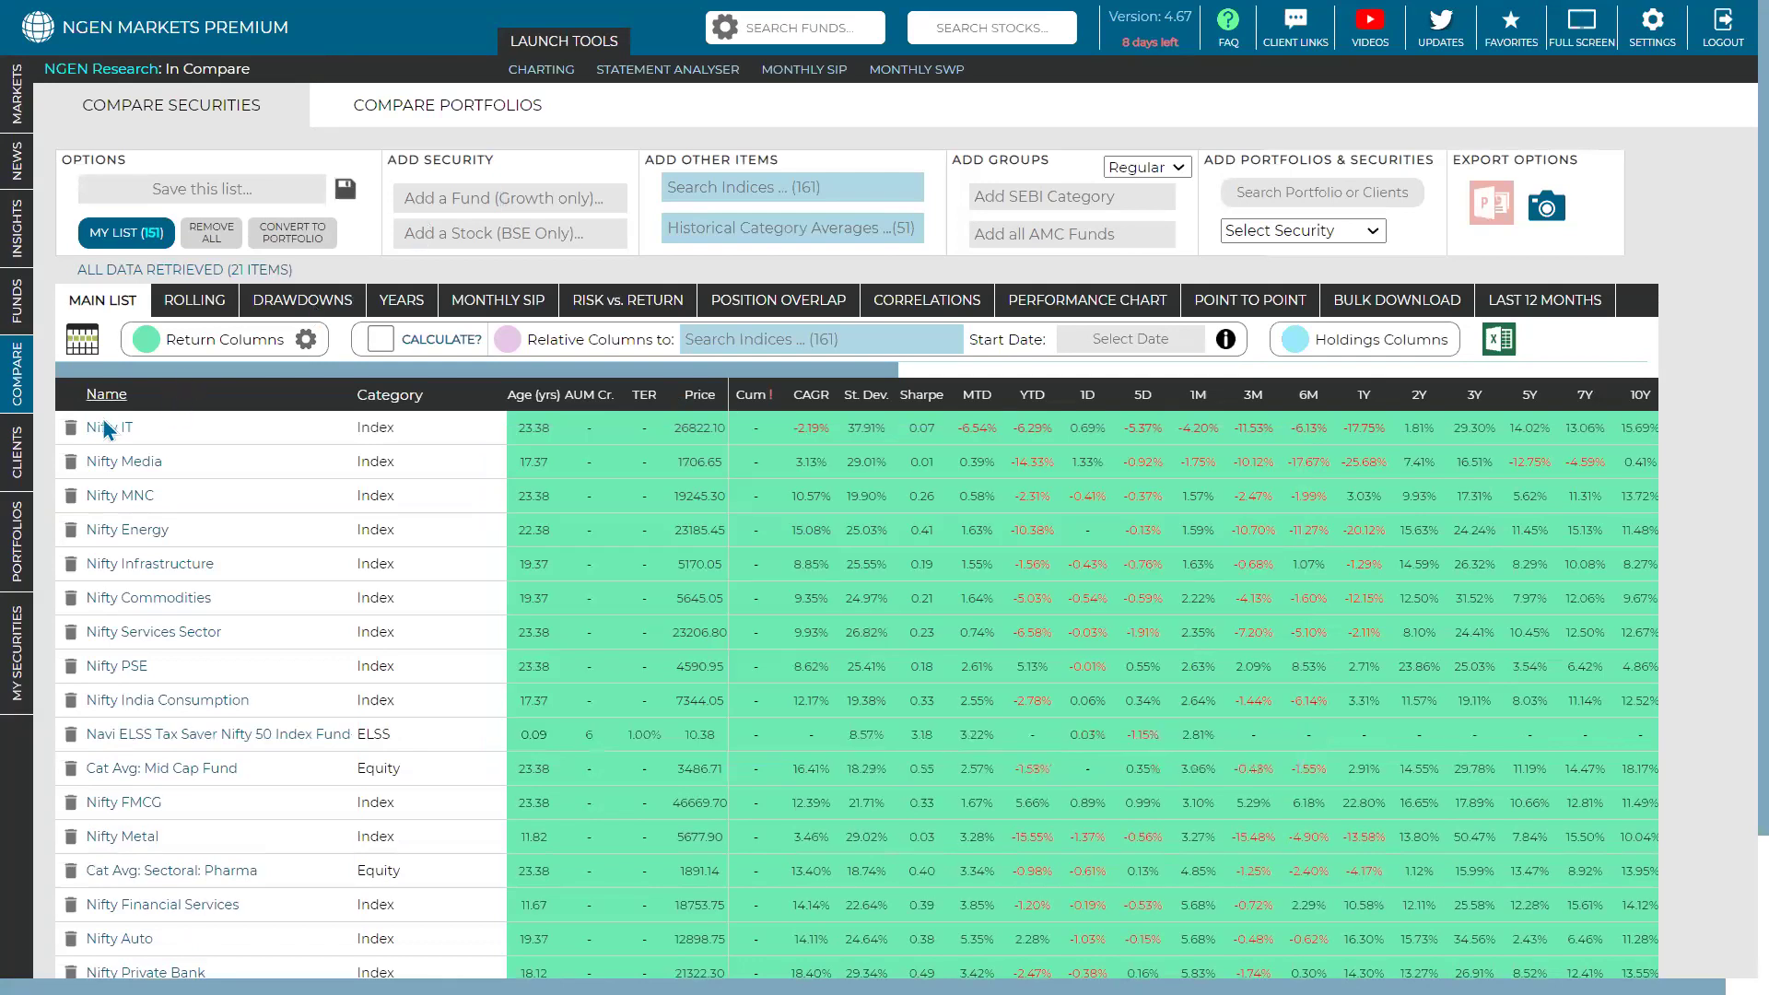
# Remove every index, category average and fund from the comparison list one by one until it is empty
pyautogui.click(71, 428)
pyautogui.click(71, 433)
pyautogui.click(71, 433)
pyautogui.click(71, 433)
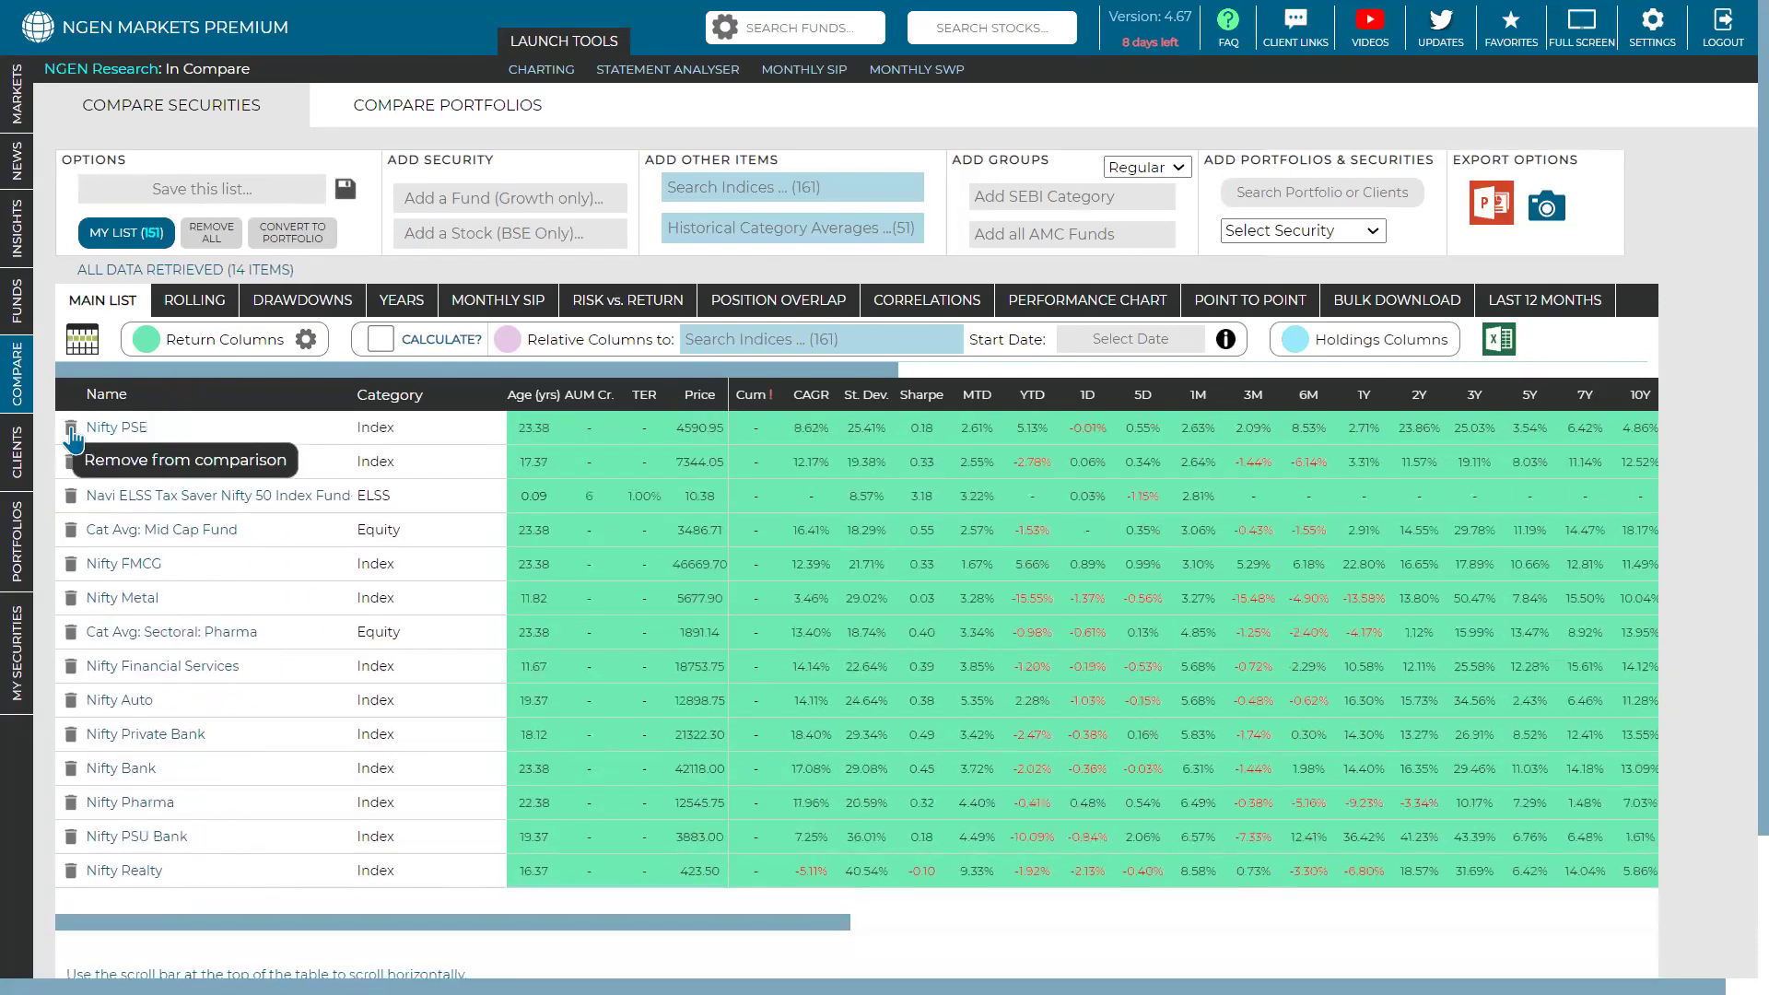
pyautogui.click(71, 433)
pyautogui.click(71, 433)
pyautogui.click(72, 460)
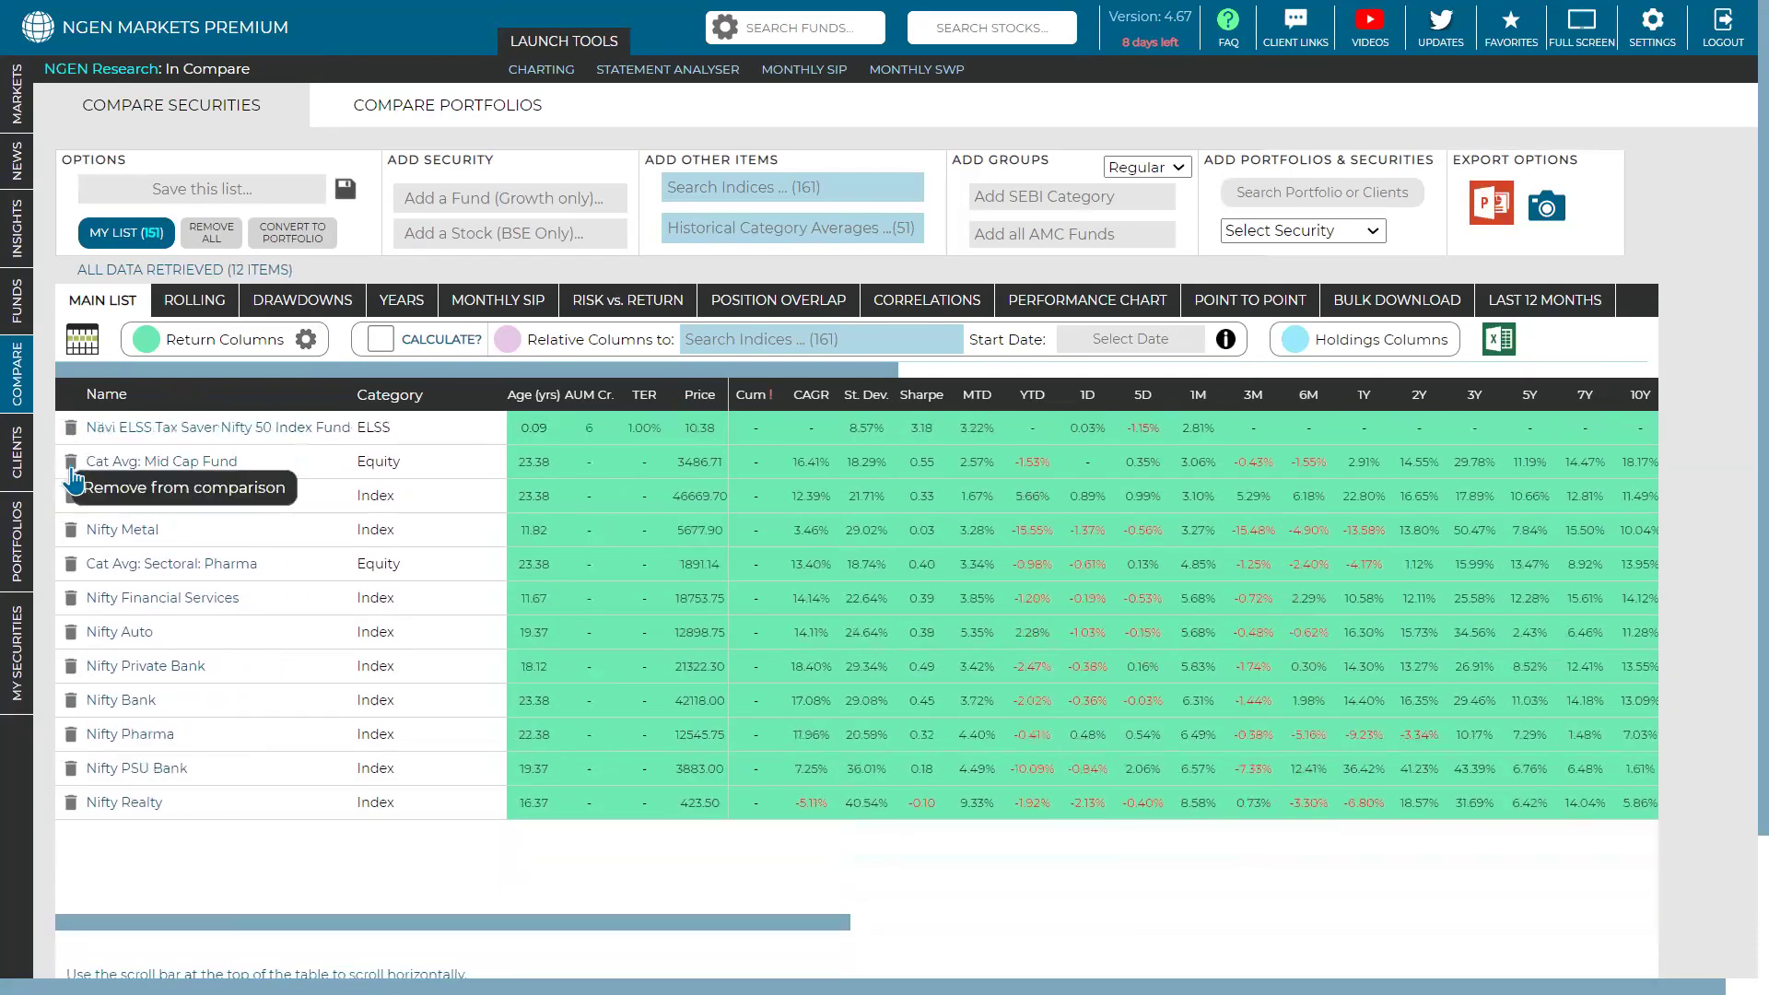
pyautogui.click(72, 461)
pyautogui.doubleClick(72, 461)
pyautogui.doubleClick(72, 461)
pyautogui.doubleClick(72, 461)
pyautogui.click(72, 461)
pyautogui.doubleClick(72, 461)
pyautogui.click(71, 431)
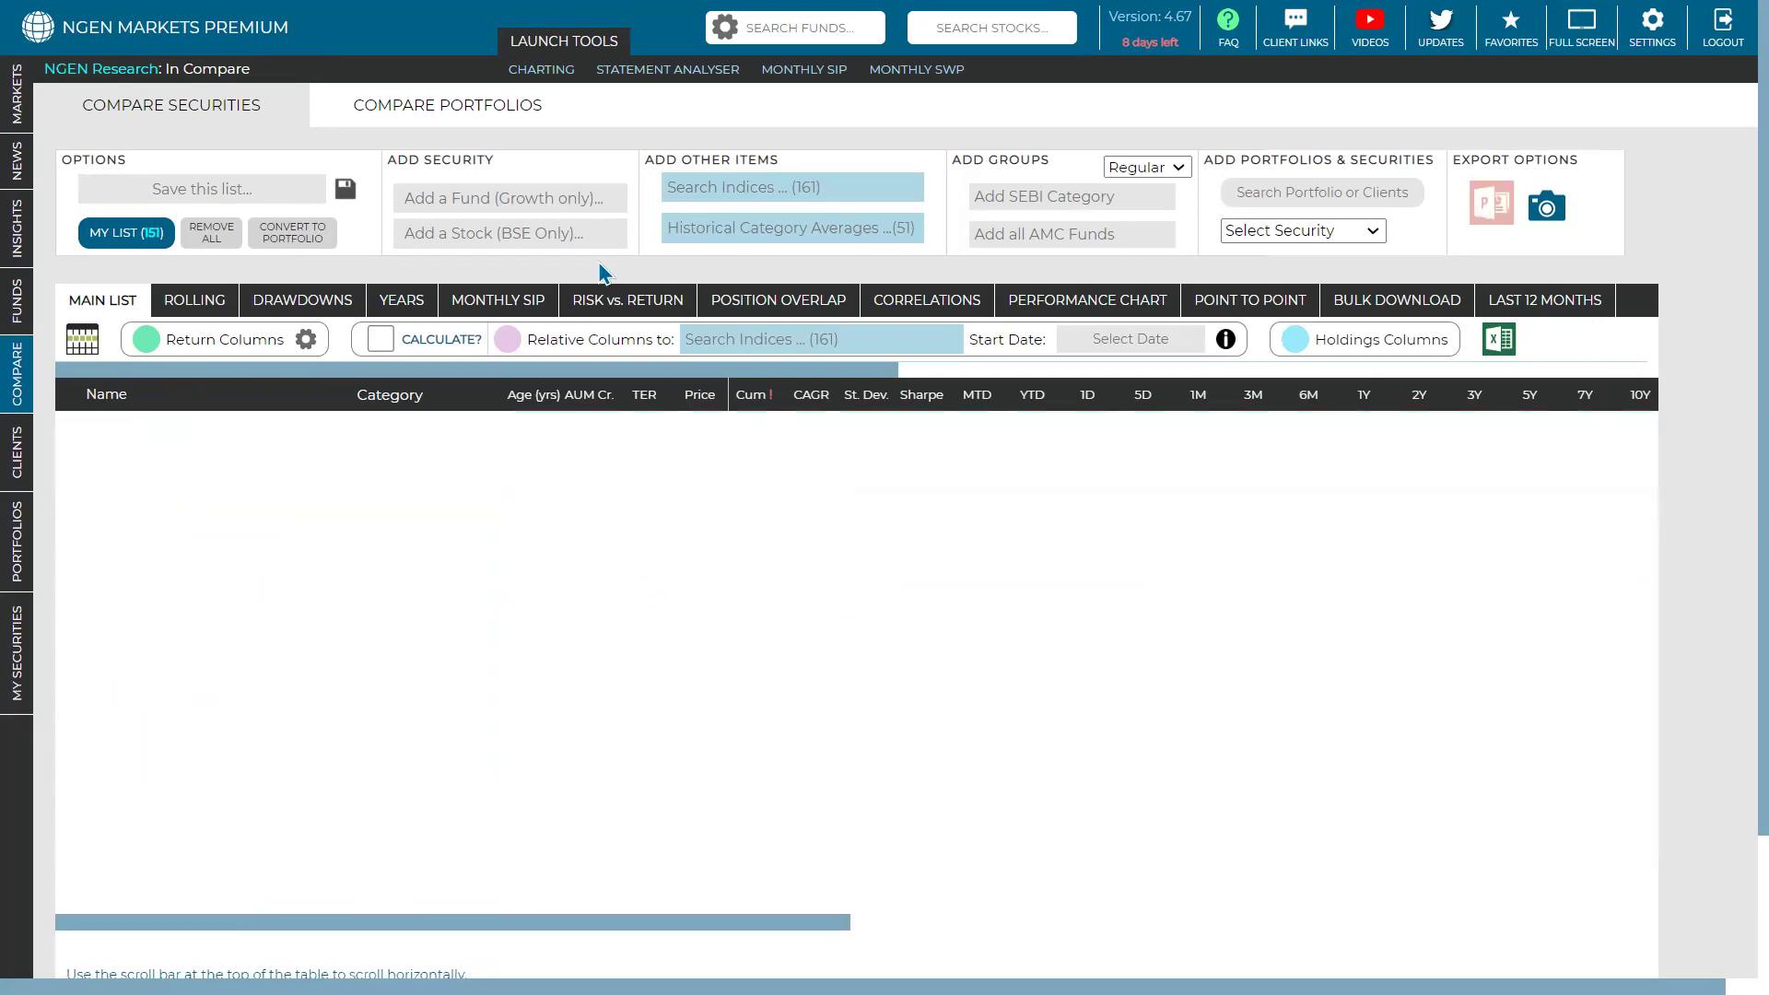
# Search the funds for "index nifty 50" and add Kotak Nifty Smallcap 50 Index Fund - Reg (G) to the comparison
pyautogui.write('index')
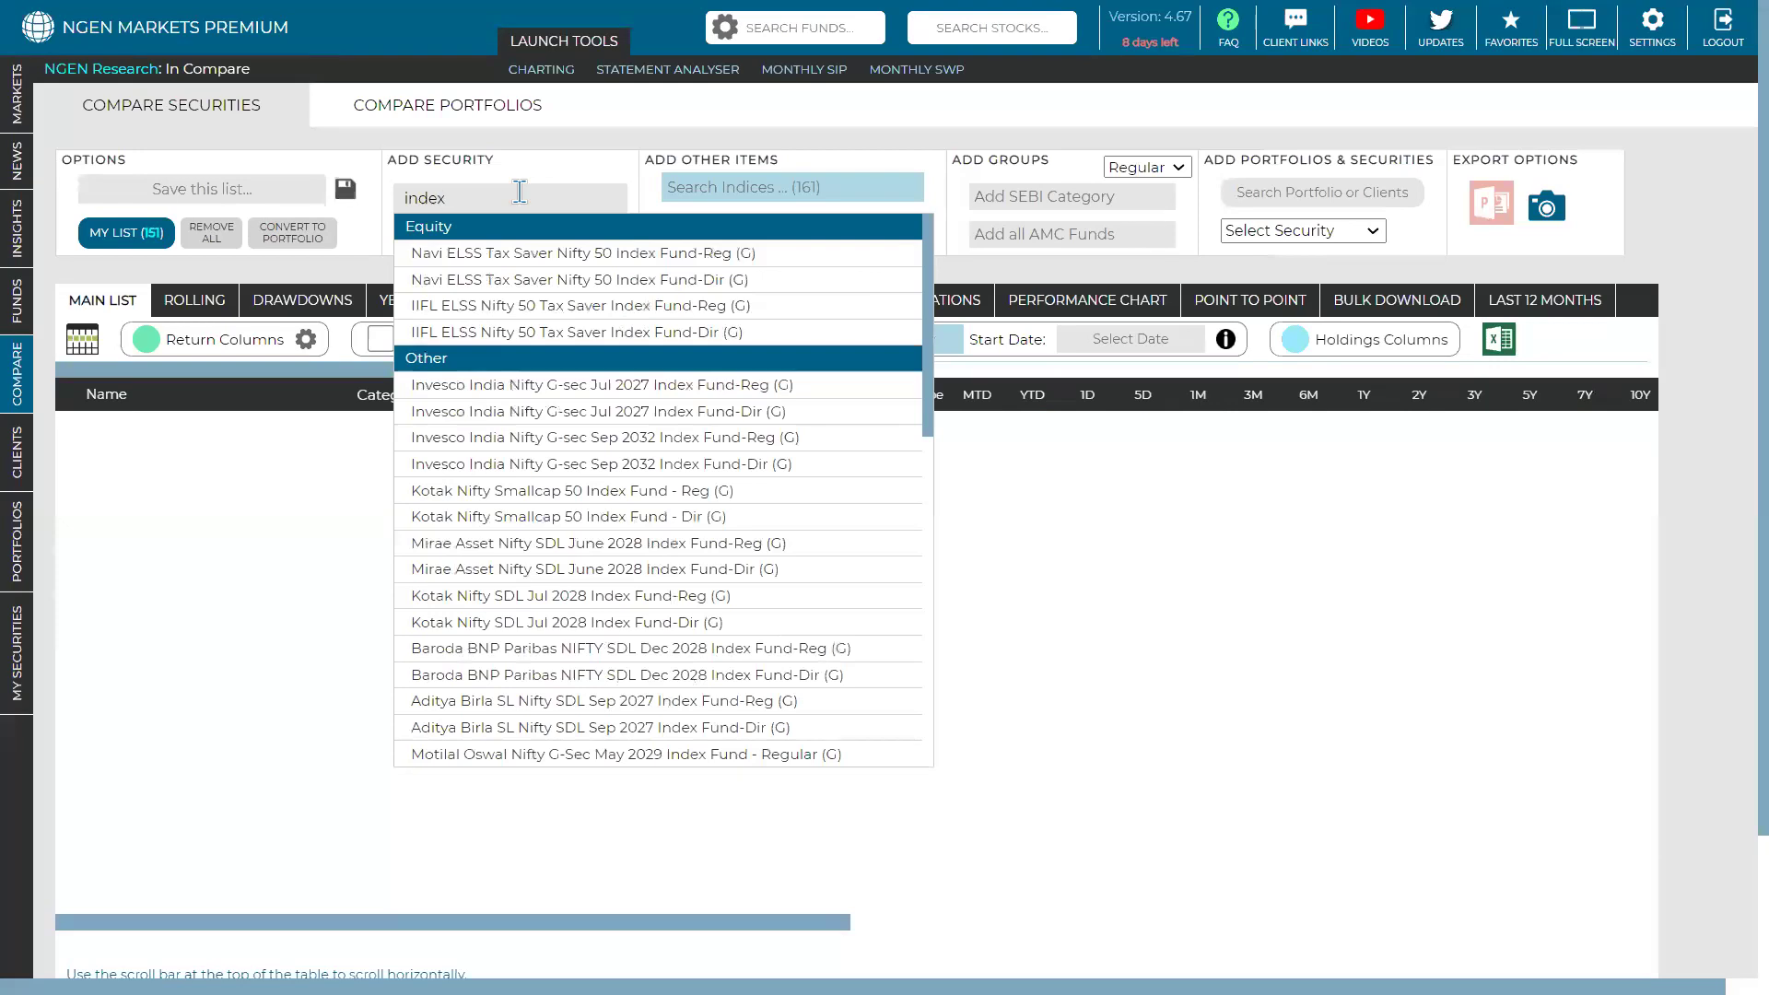
pyautogui.write(' nifty 5')
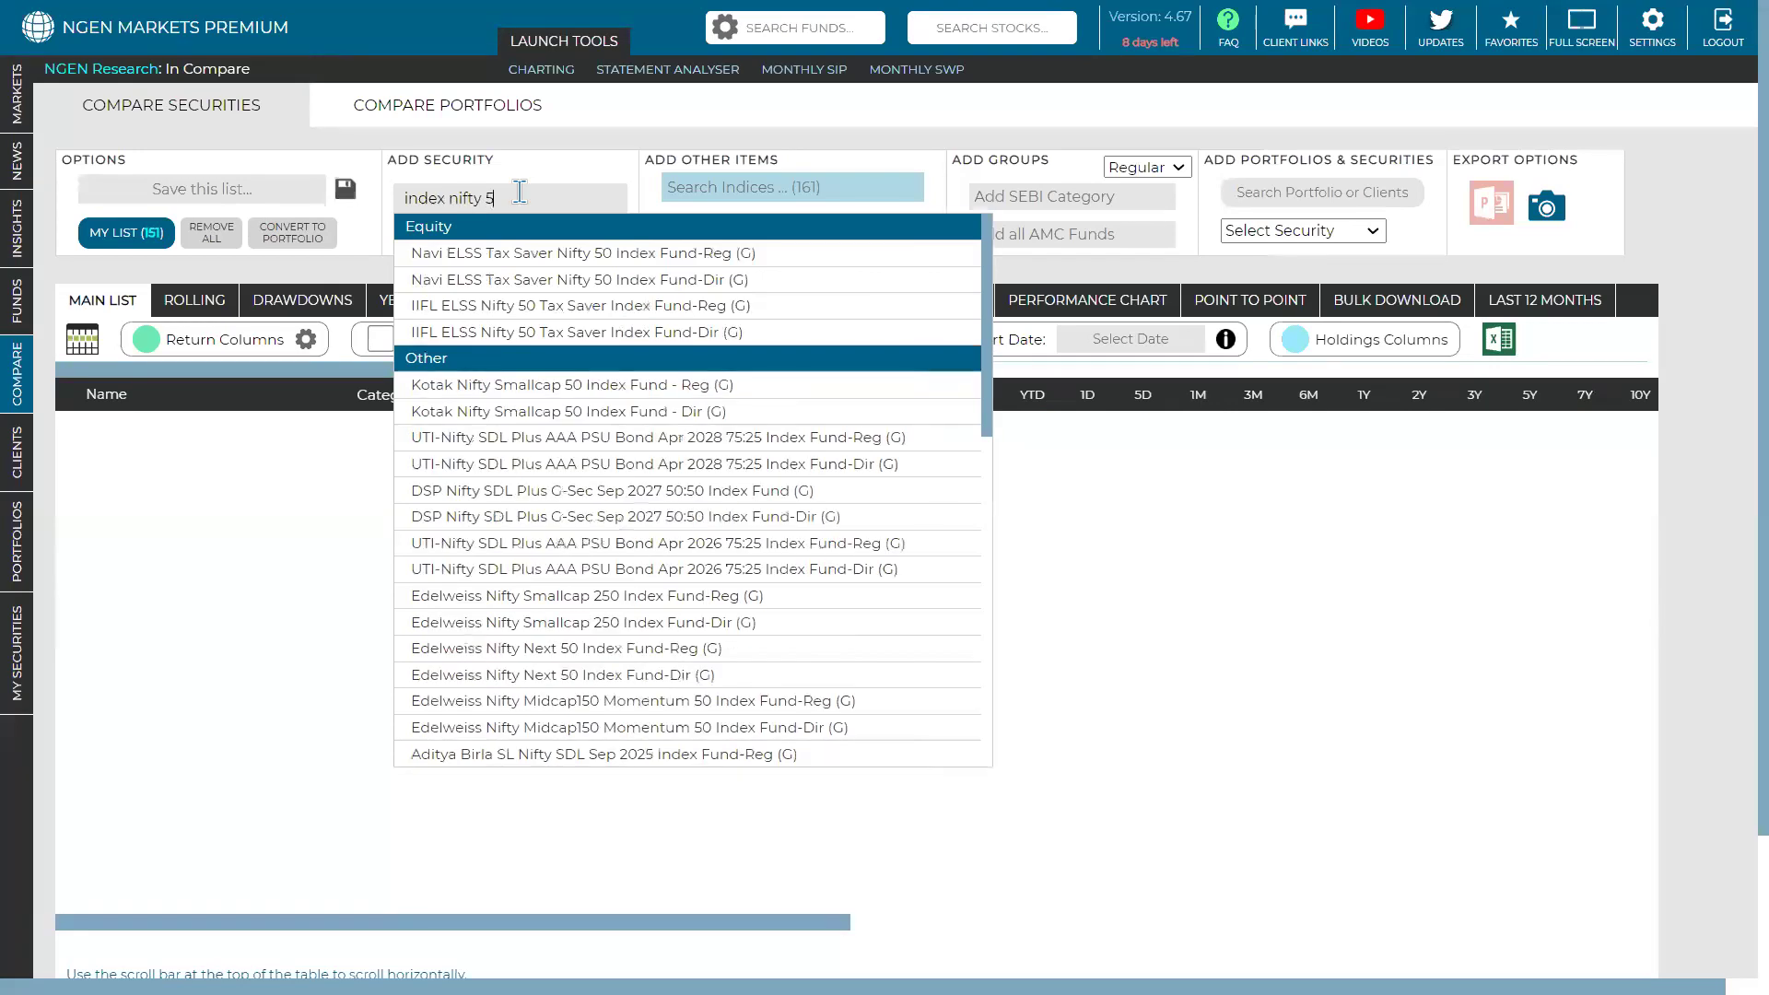
pyautogui.write('0')
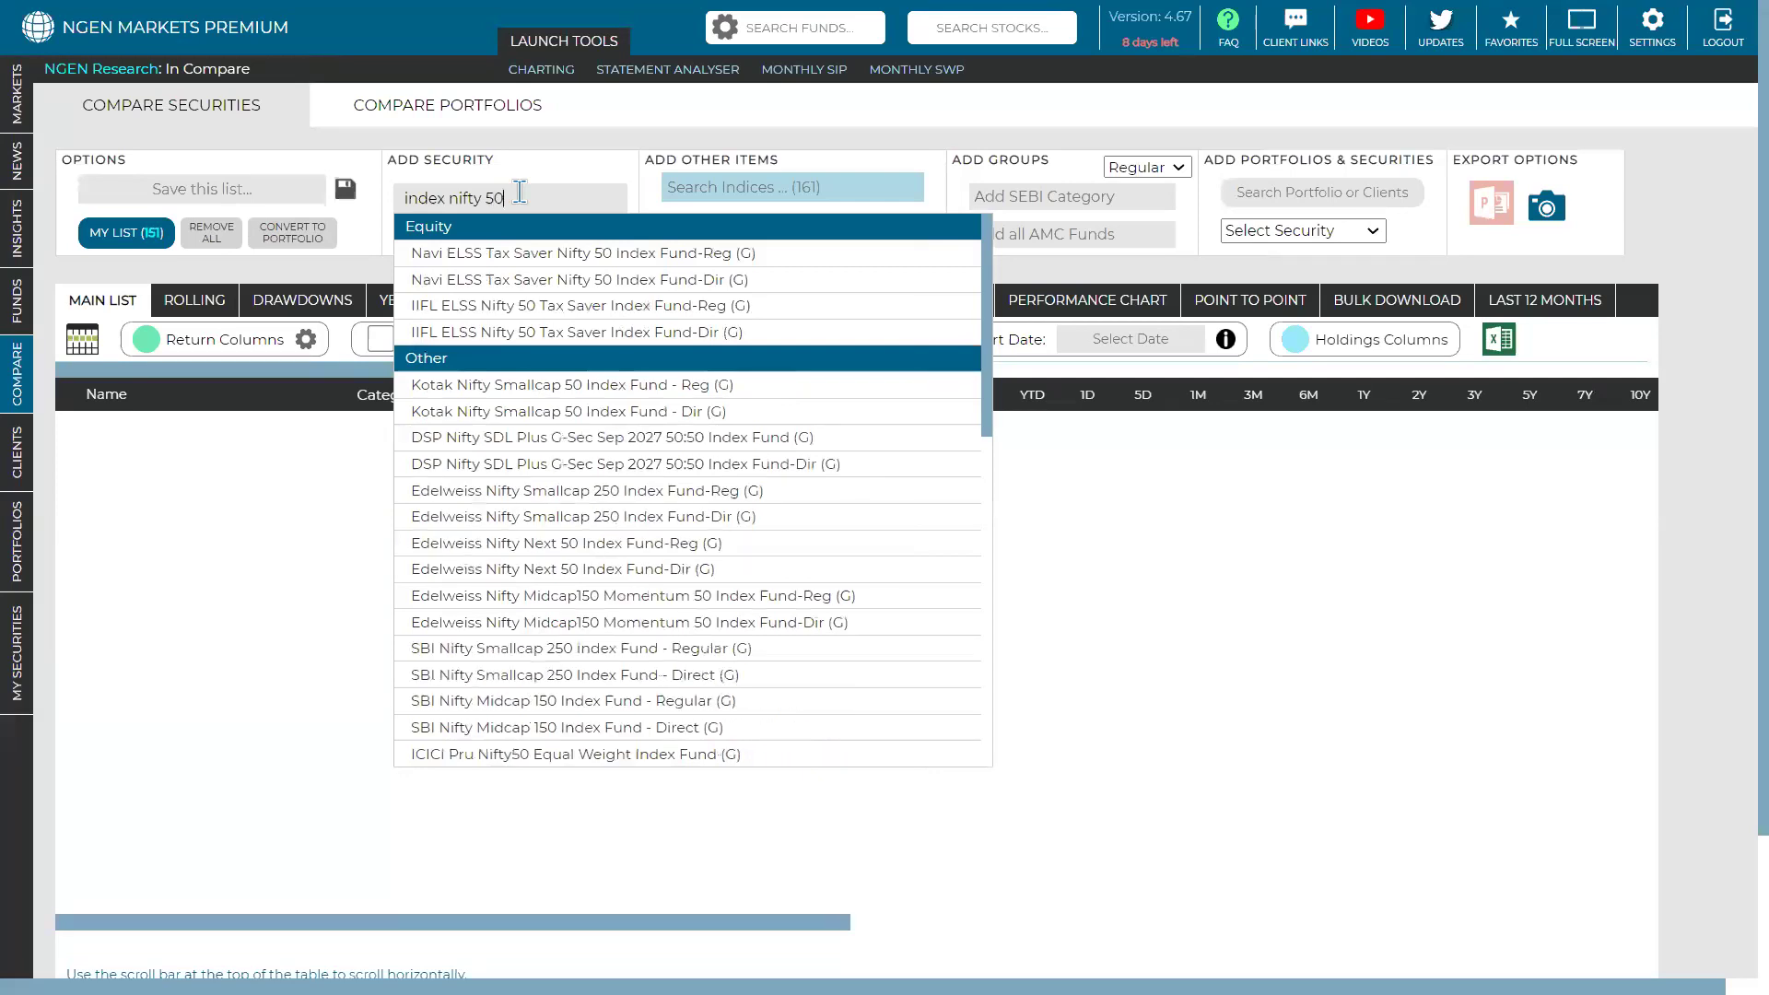
pyautogui.press('Down')
pyautogui.press('Down')
pyautogui.press('Down')
pyautogui.press('Down')
pyautogui.press('Down')
pyautogui.press('Down')
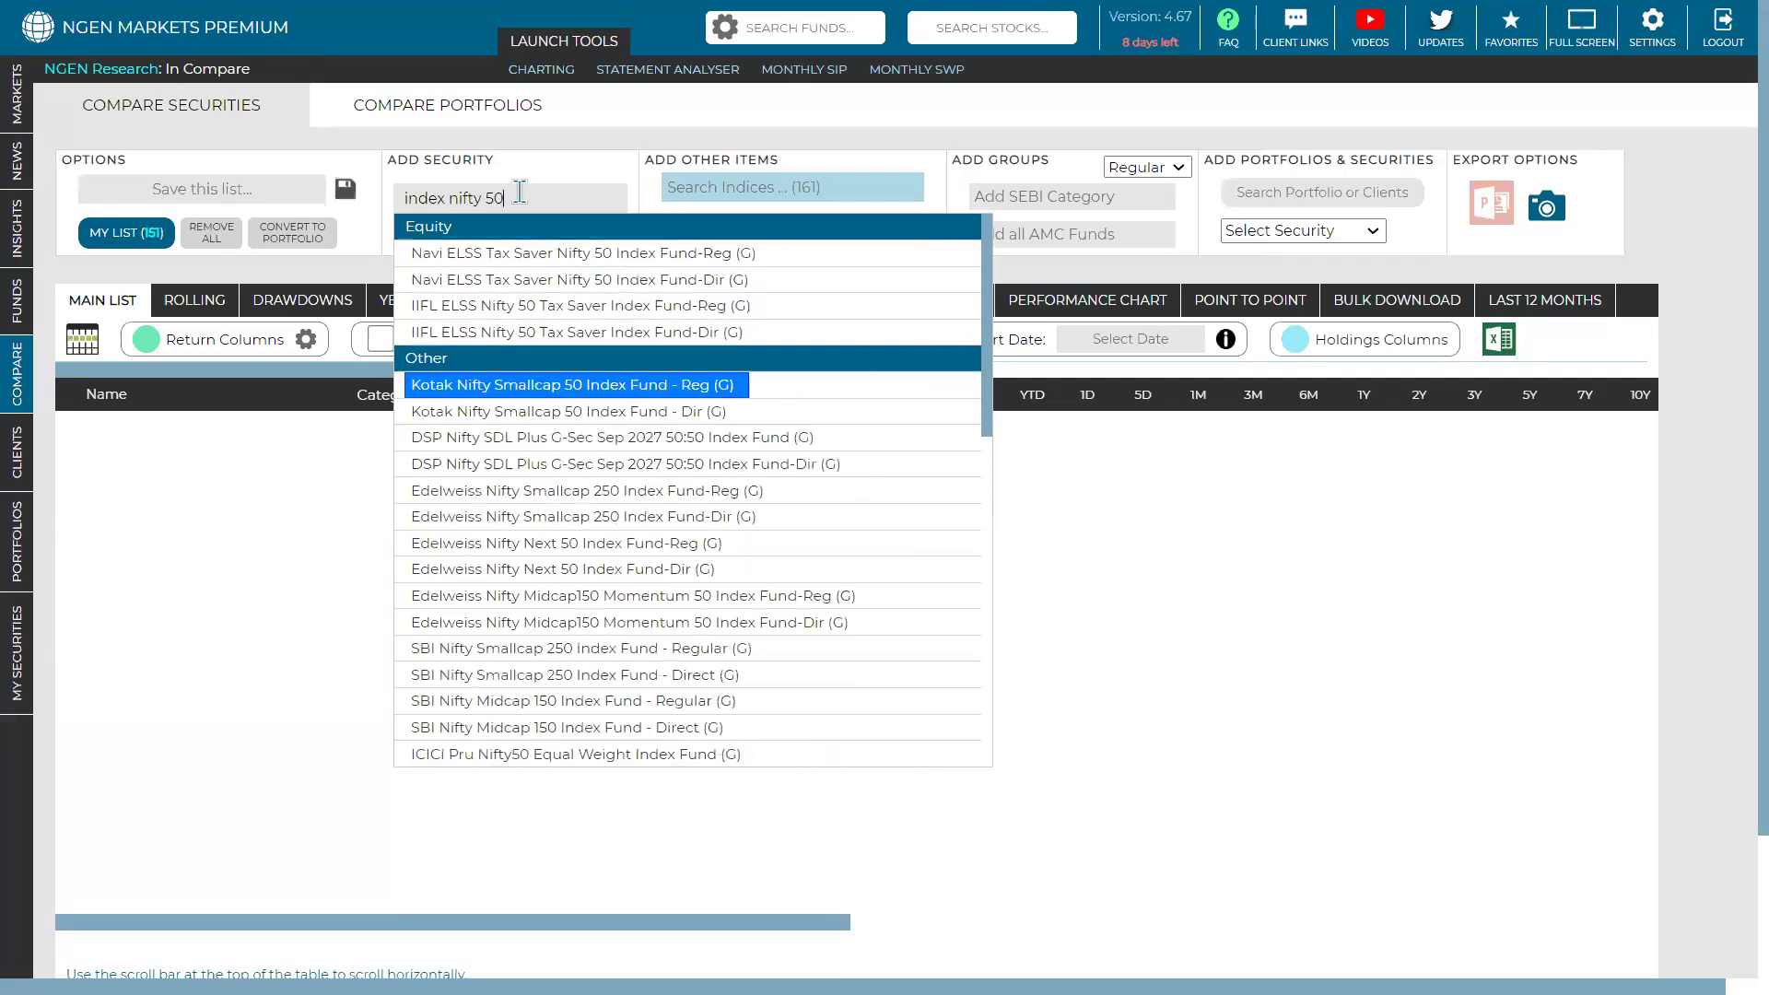
pyautogui.press('Up')
pyautogui.press('Return')
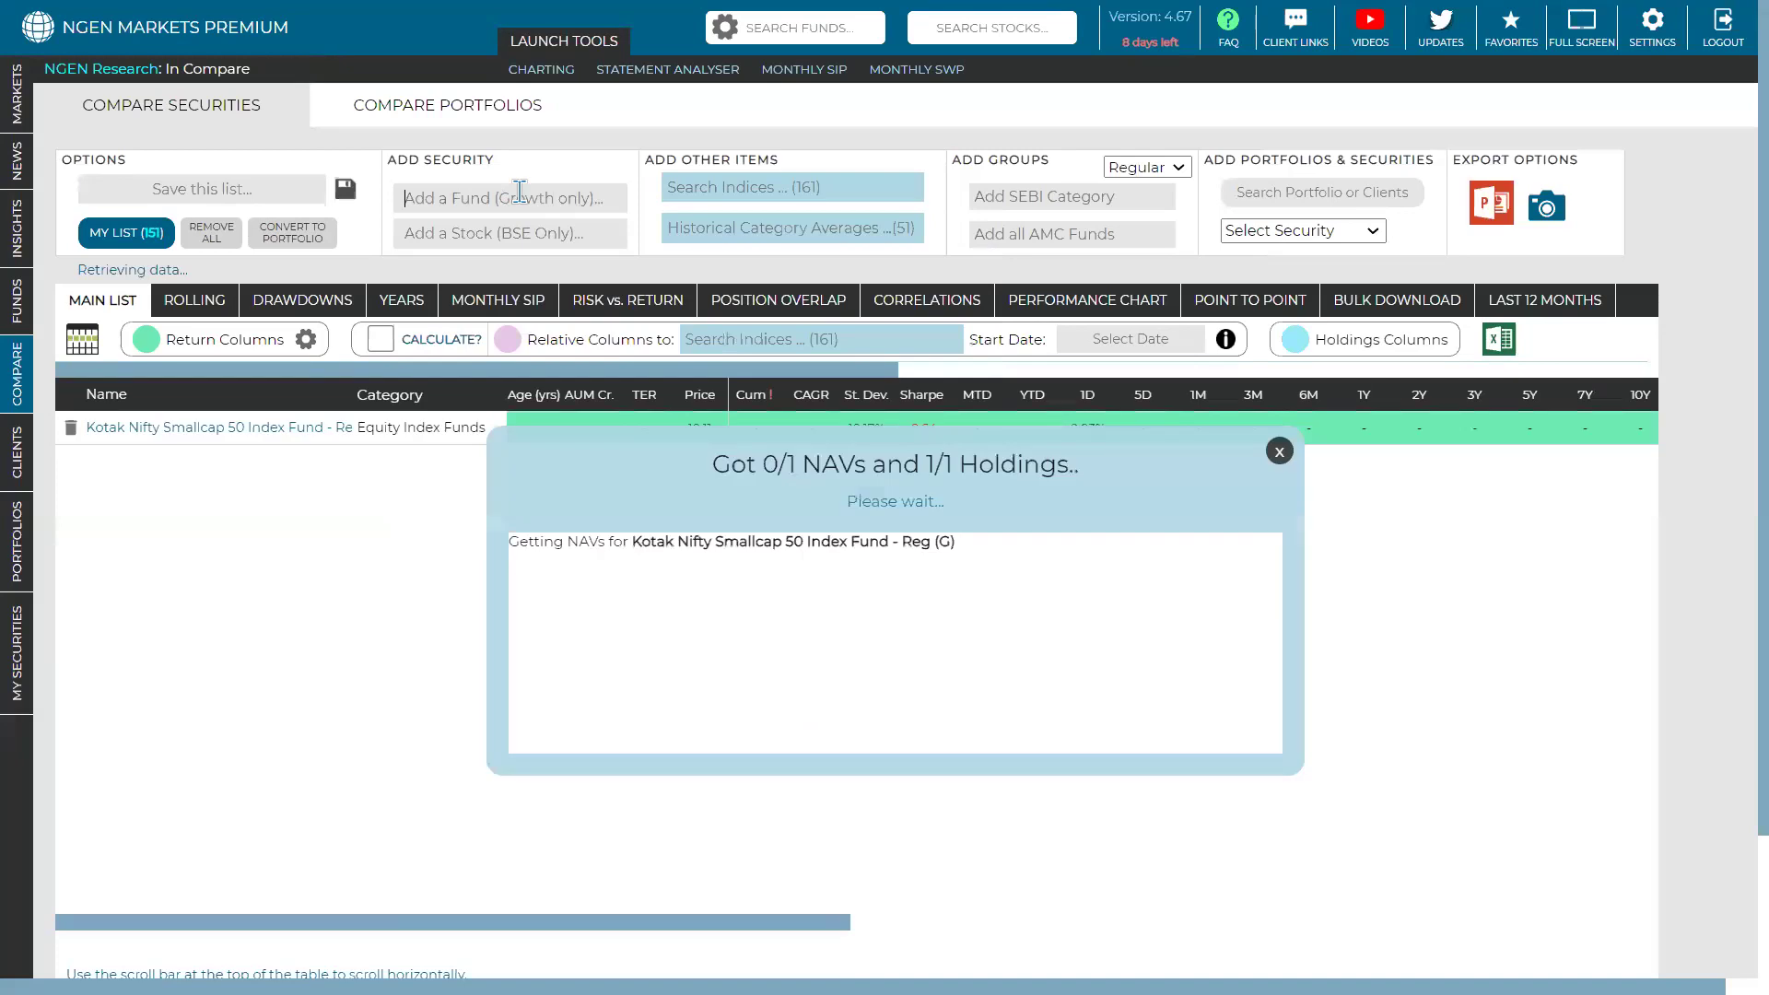
# Add SBI Nifty Smallcap 250 Index Fund - Regular (G) to the comparison and check its position overlap with the Kotak fund
pyautogui.write('nifty')
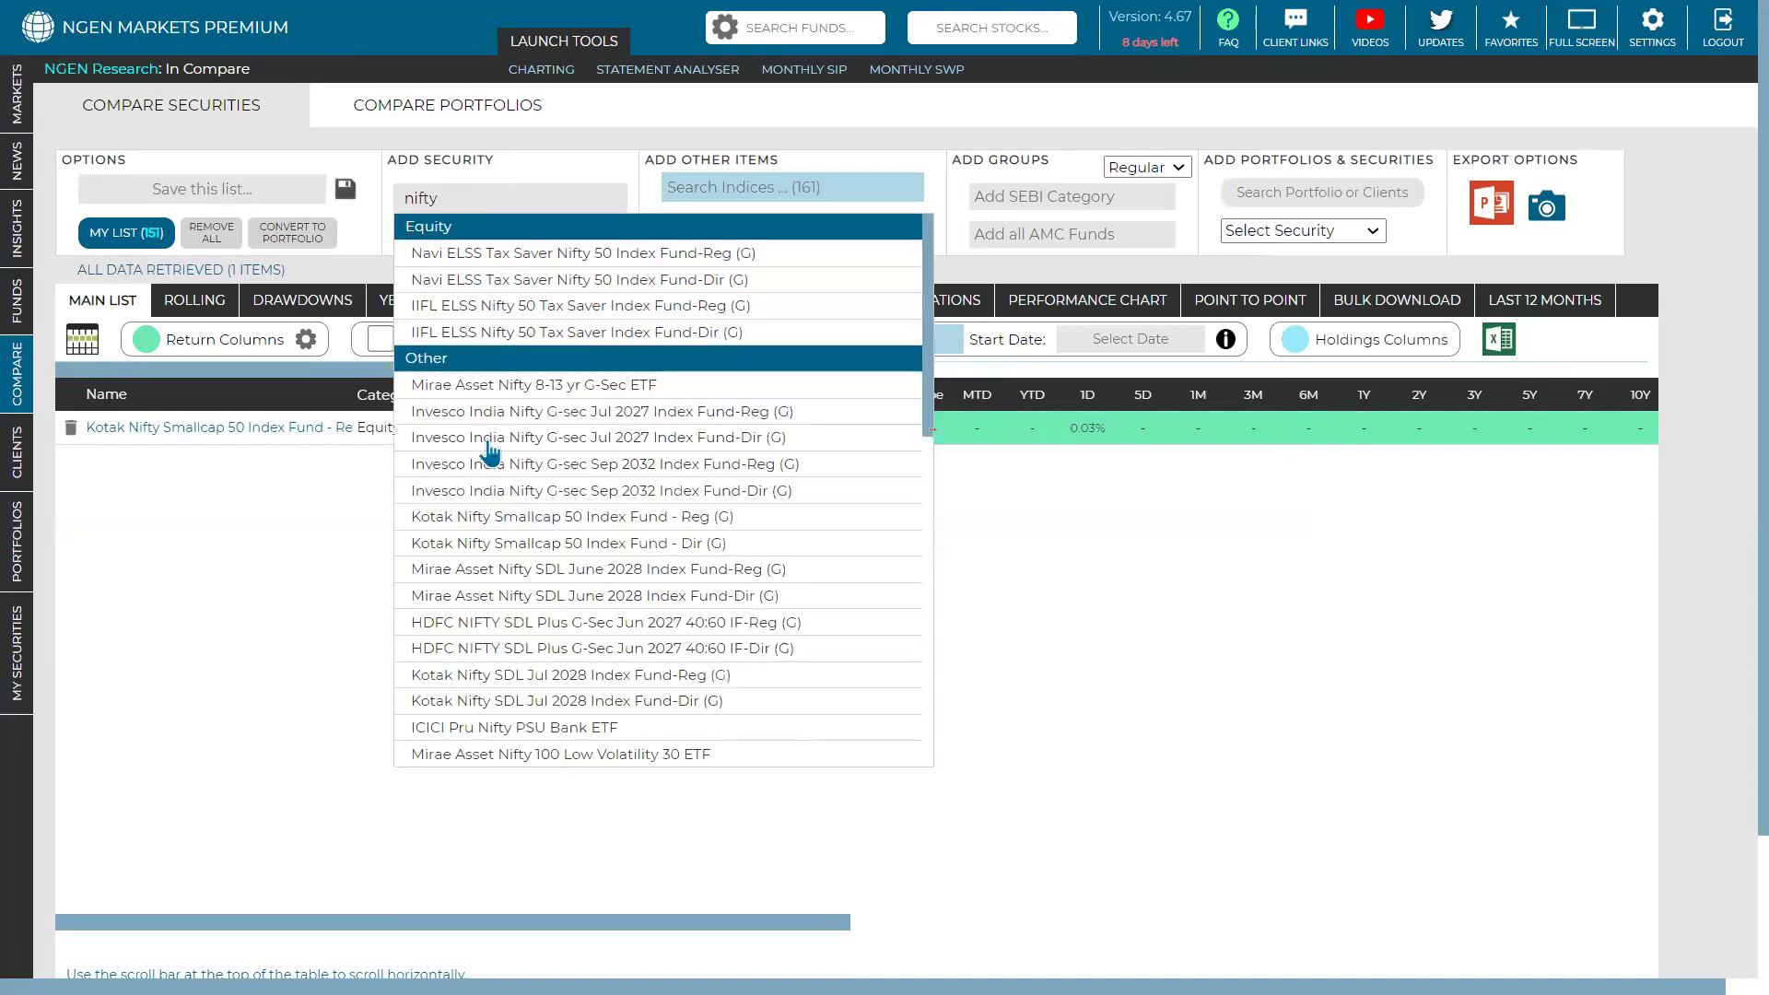
pyautogui.scroll(-5, 483, 553)
pyautogui.scroll(5, 612, 617)
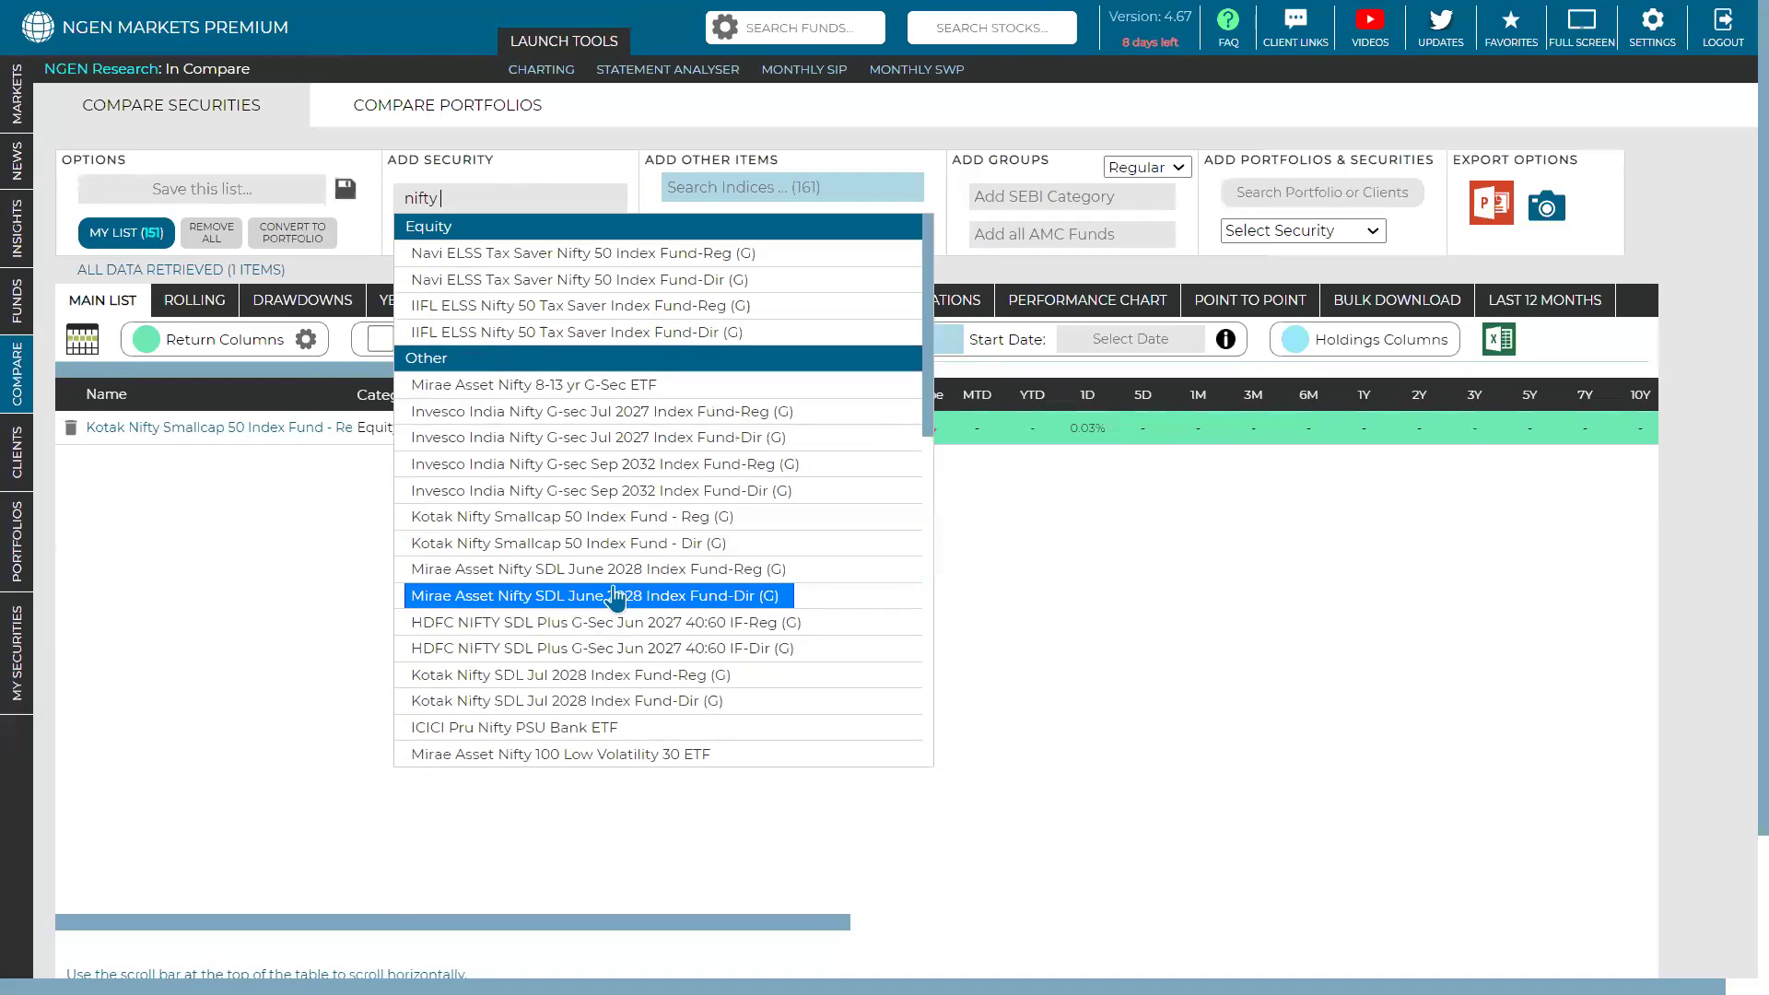
pyautogui.write('sm')
pyautogui.press('Down')
pyautogui.press('Down')
pyautogui.press('Down')
pyautogui.press('Down')
pyautogui.press('Down')
pyautogui.press('Down')
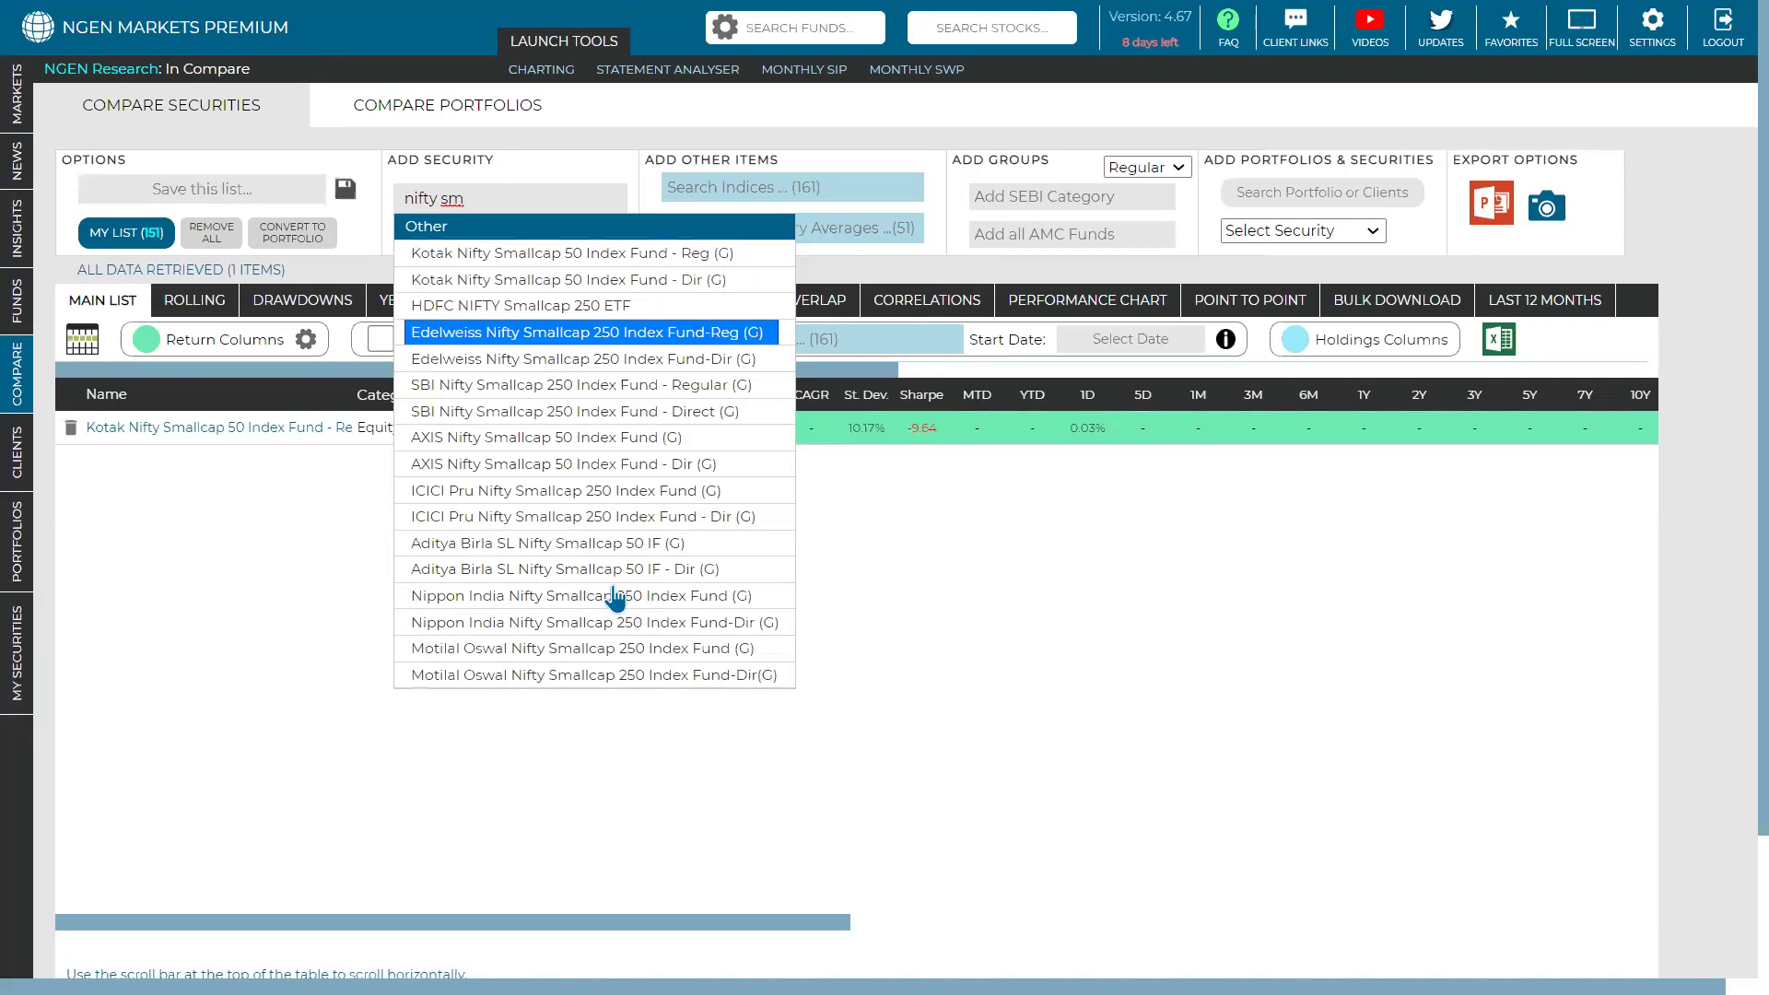
pyautogui.press('Return')
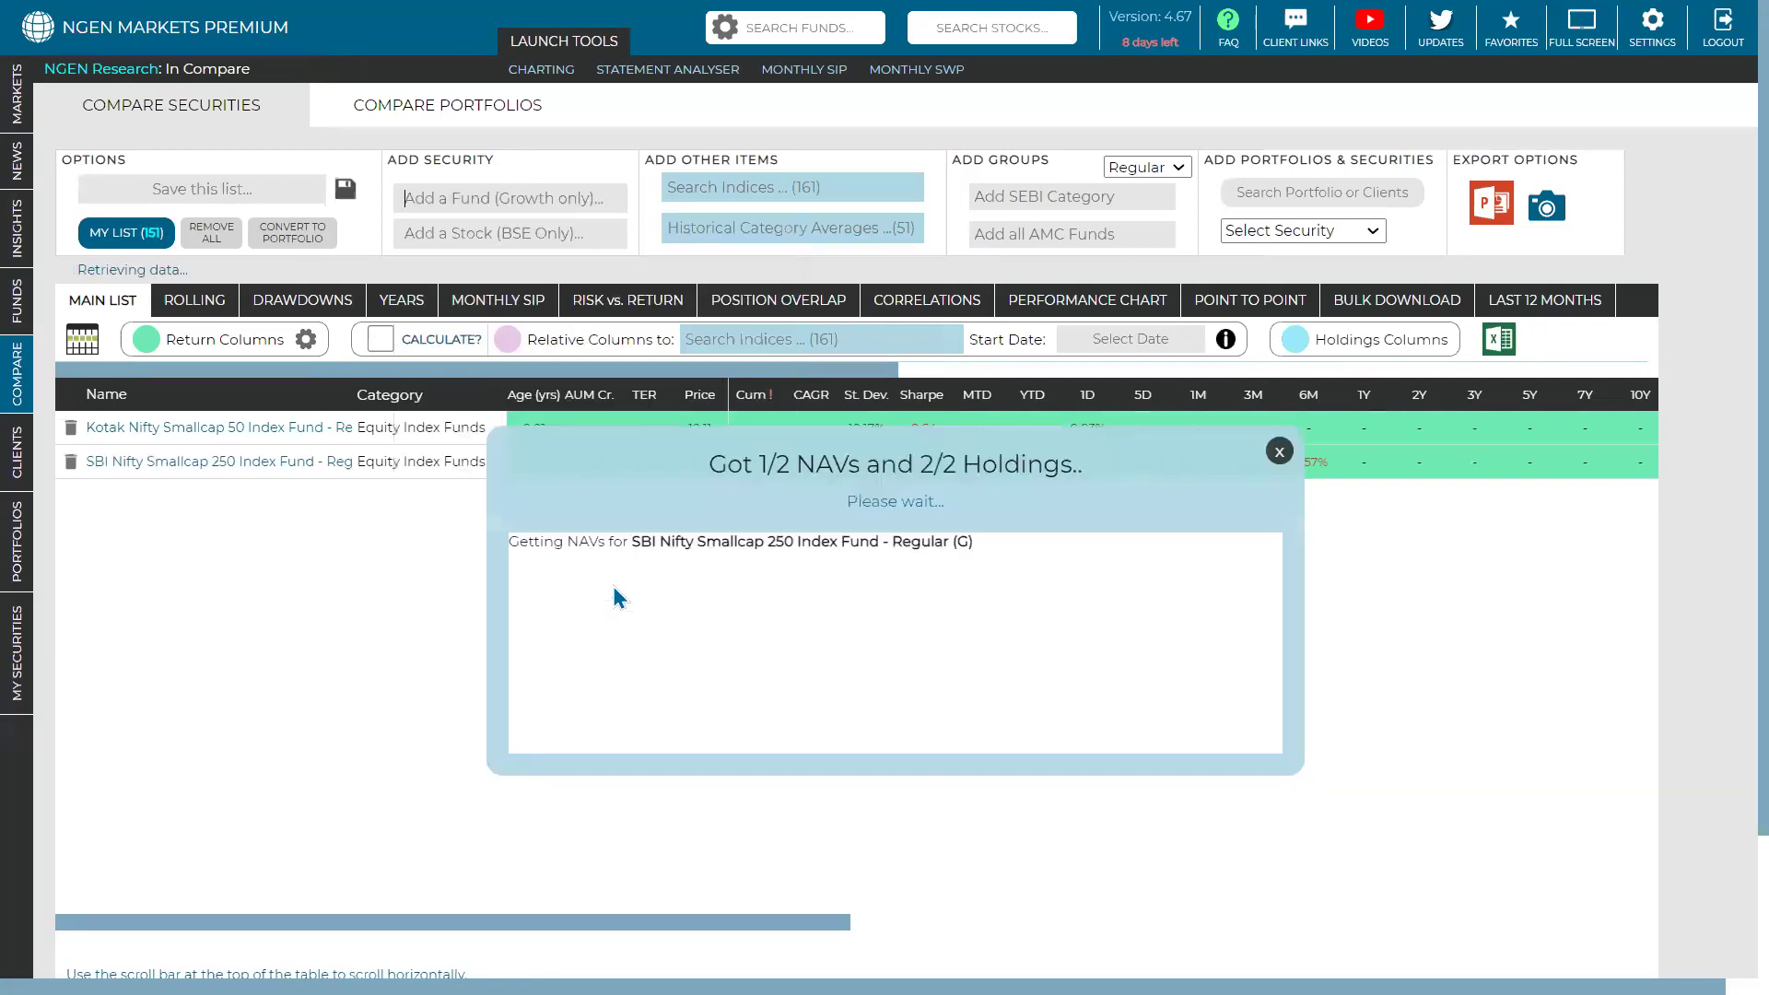
pyautogui.click(812, 307)
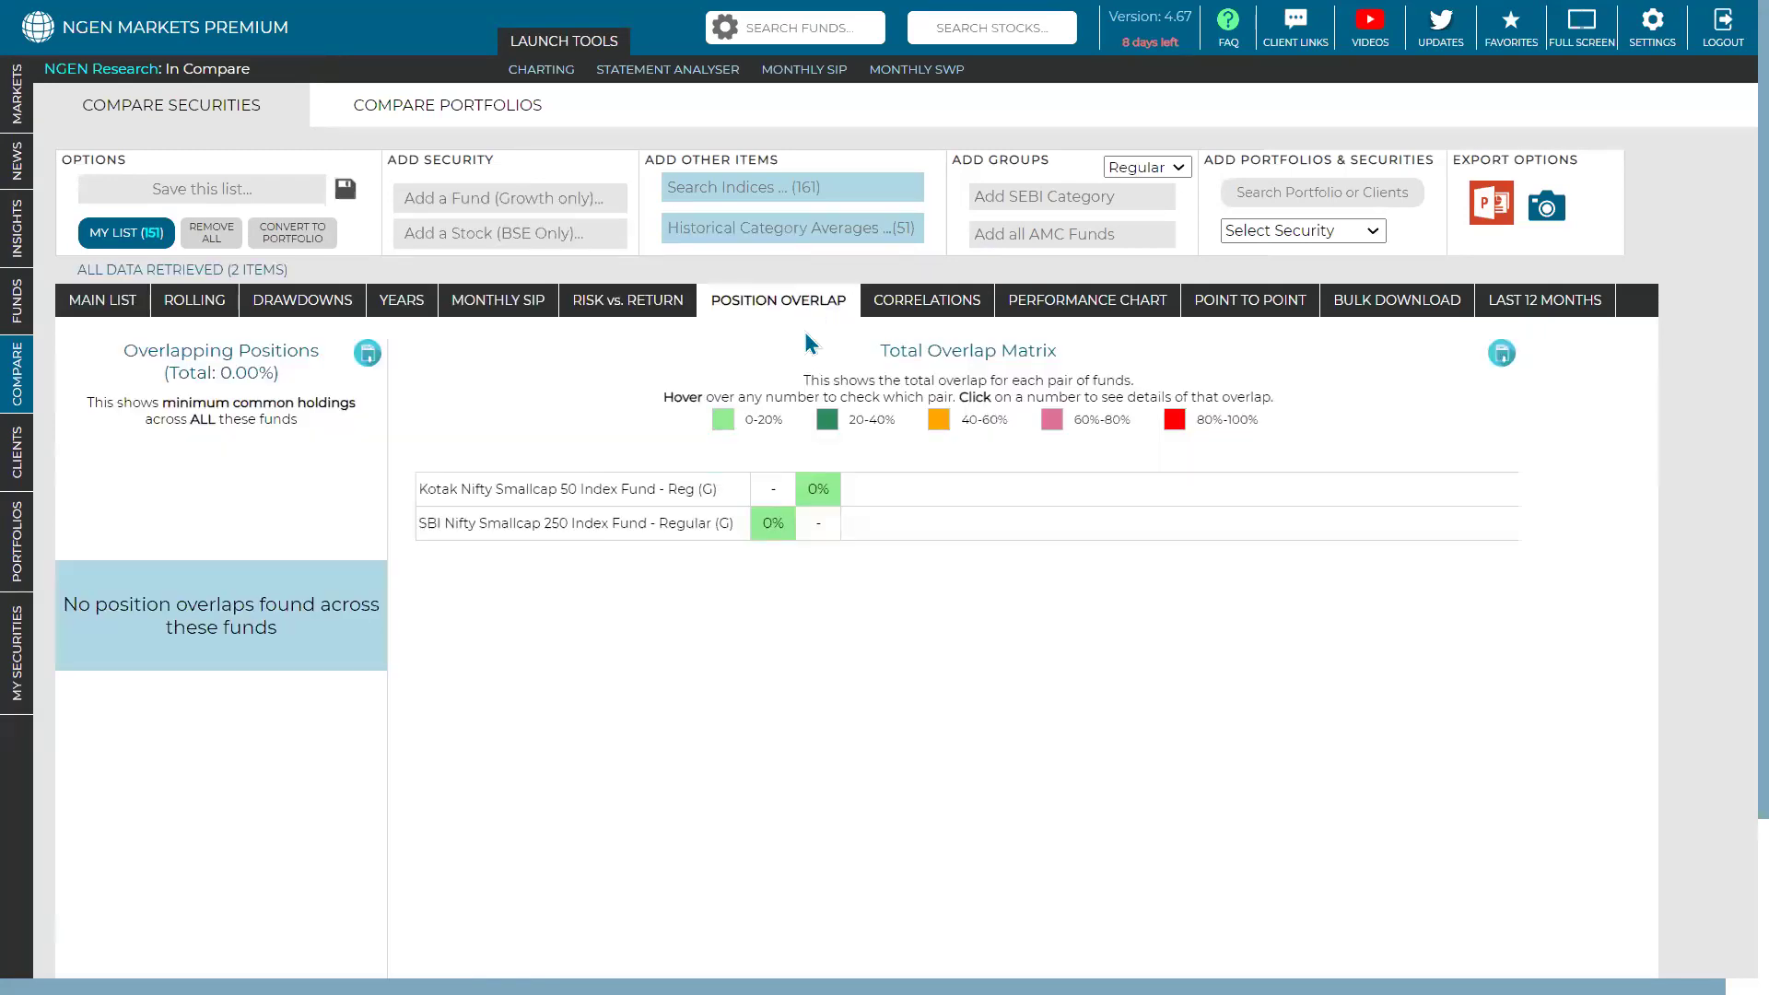
pyautogui.click(85, 308)
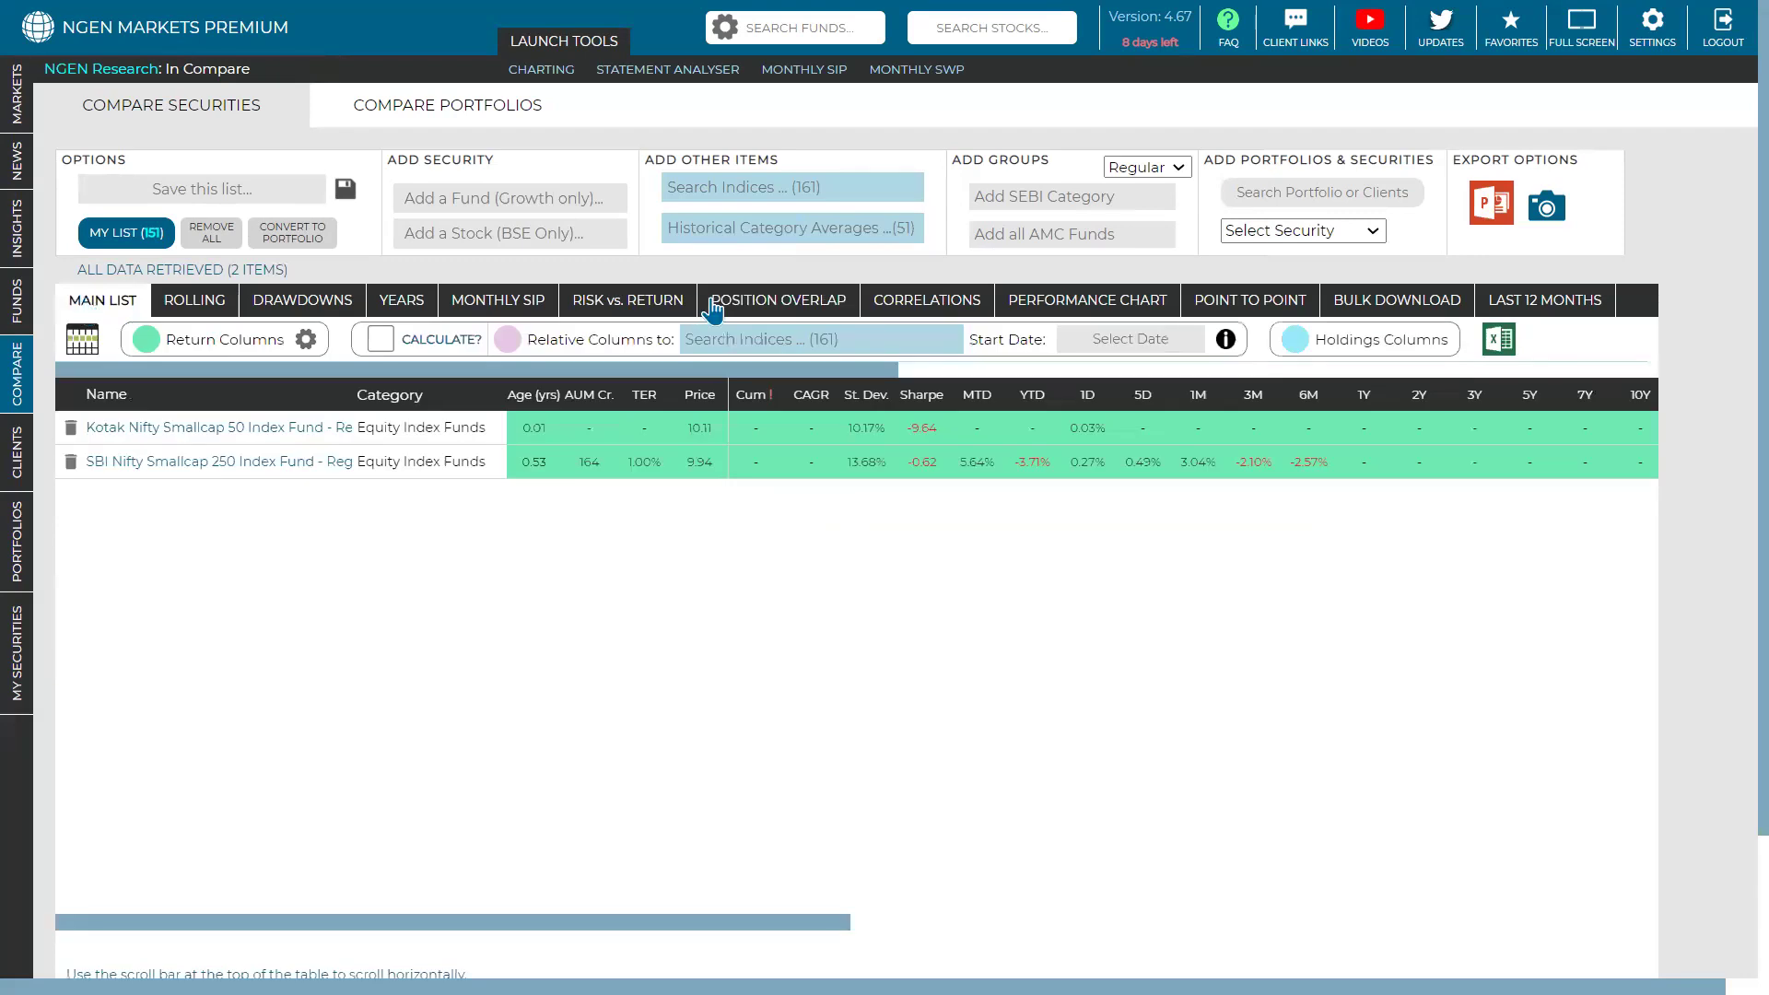
# Add Navi ELSS Tax Saver Nifty 50 Index Fund-Reg (G) and check the position overlap across all three funds
pyautogui.click(519, 188)
pyautogui.write('nifty')
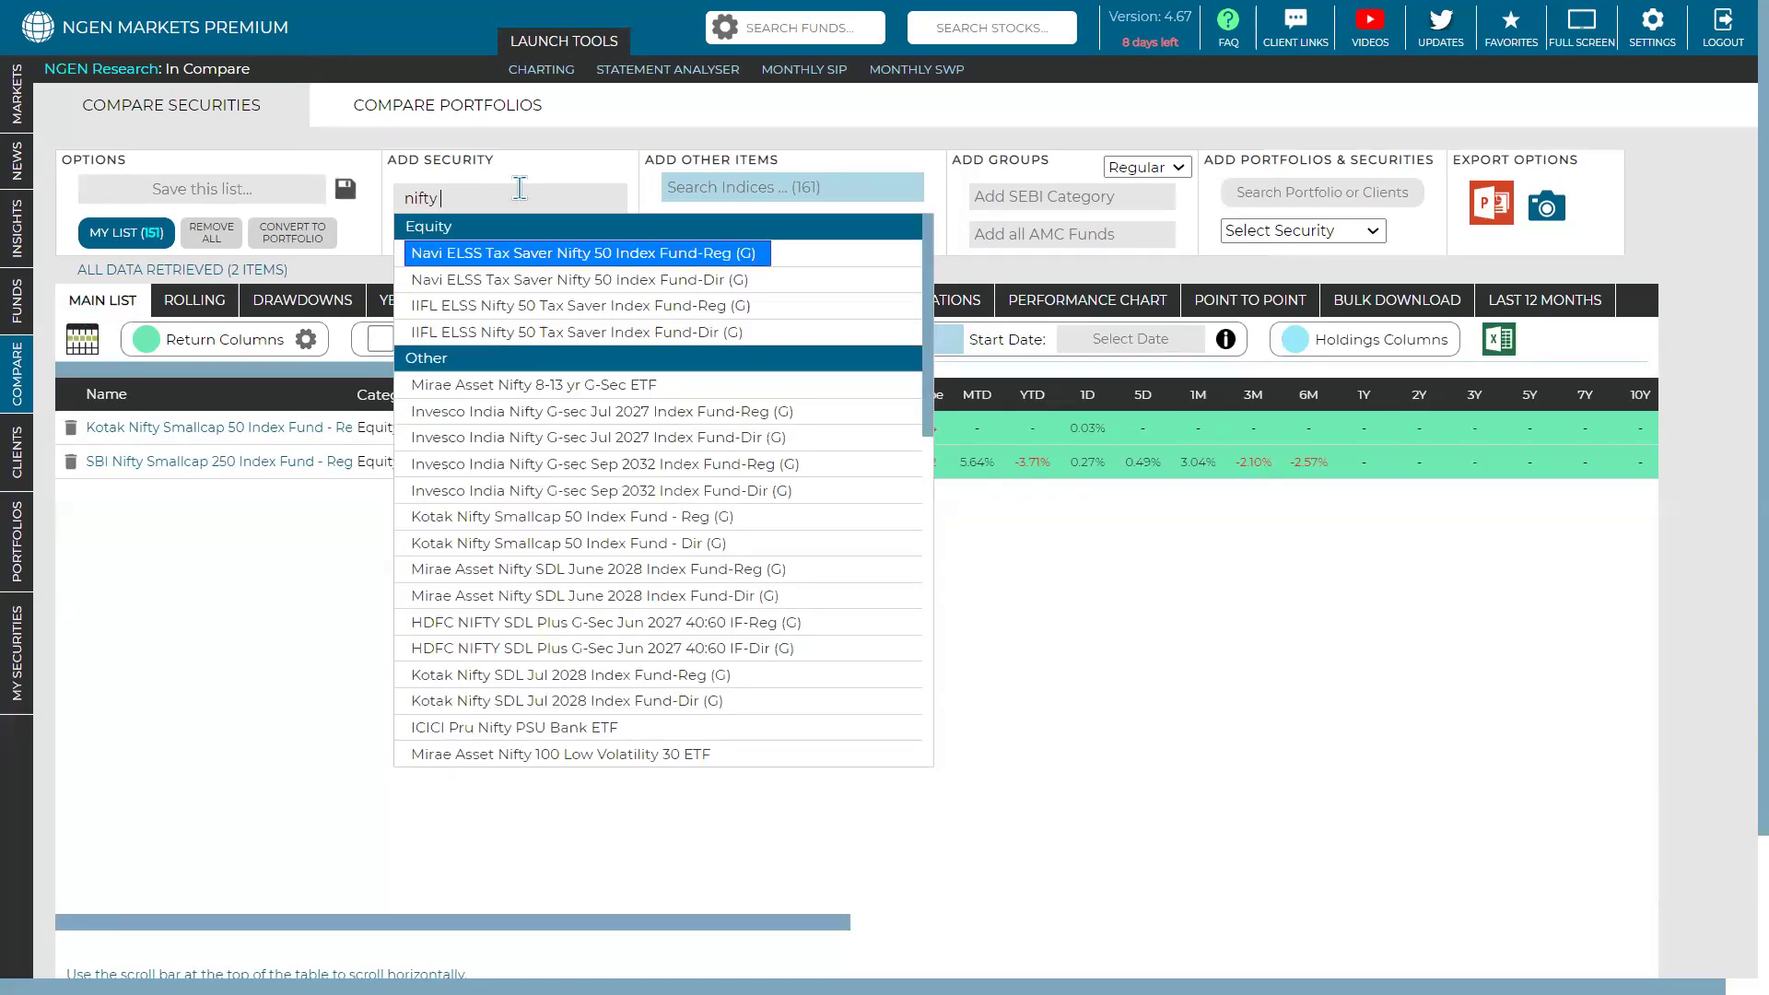
pyautogui.click(572, 253)
pyautogui.click(767, 314)
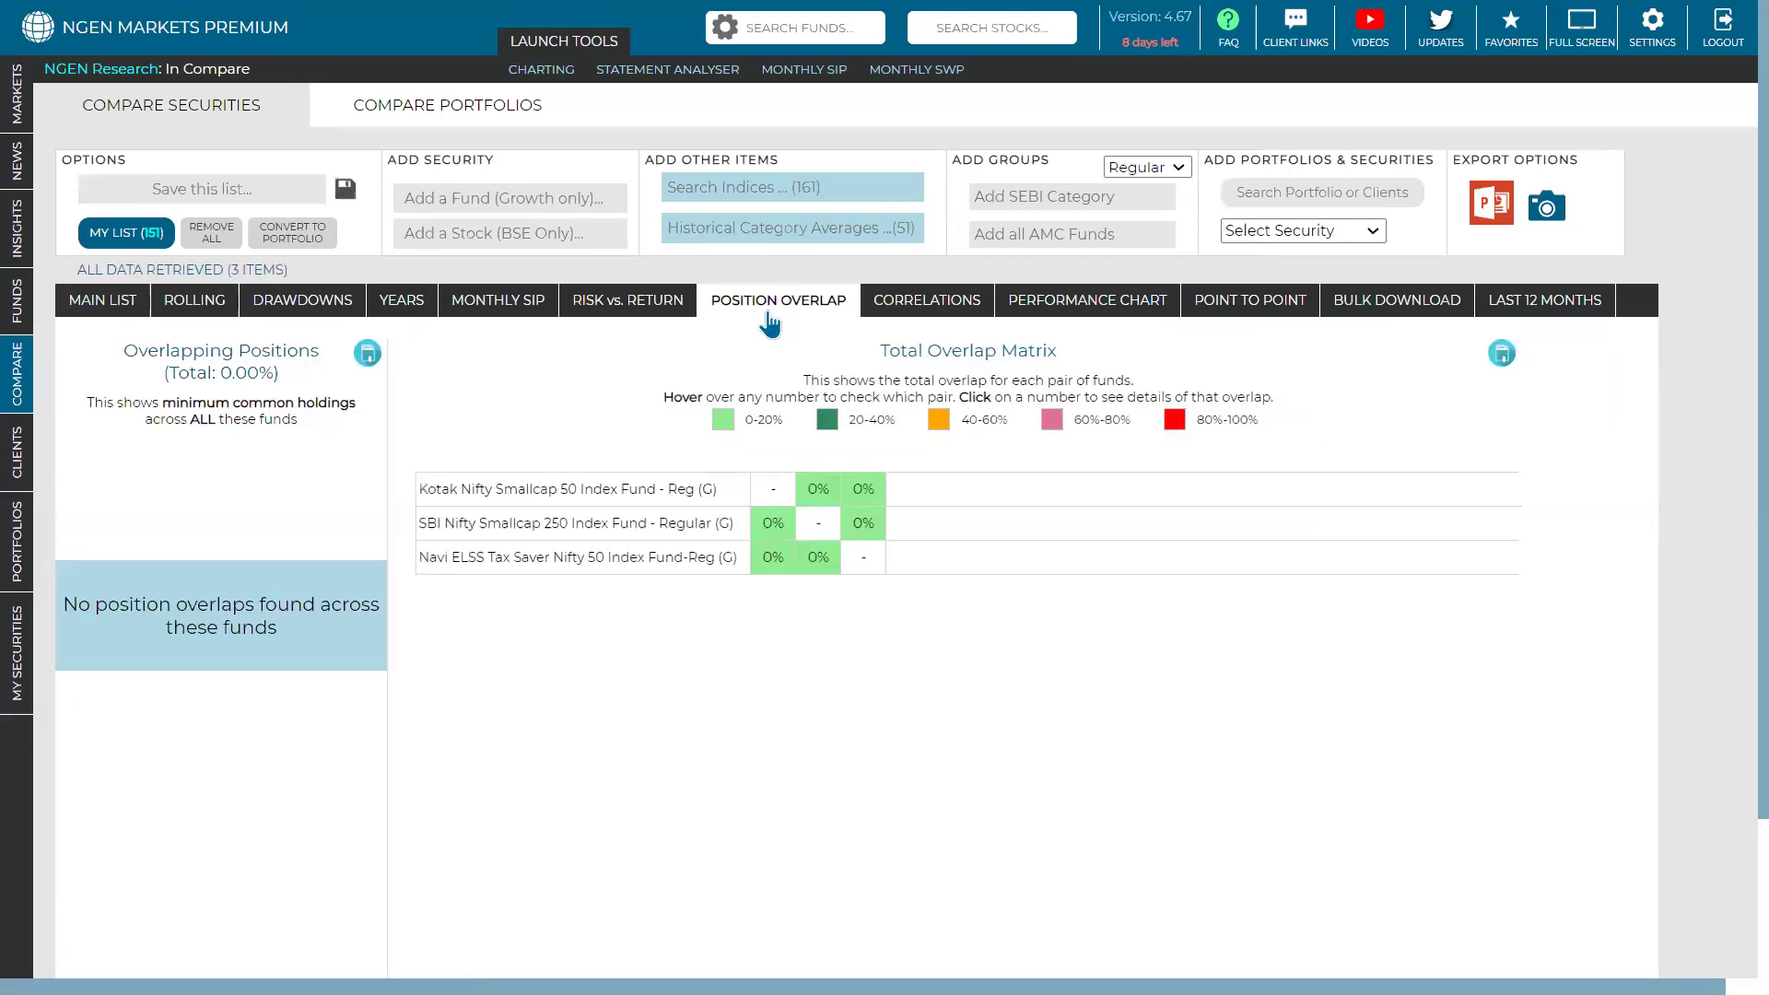
pyautogui.click(127, 306)
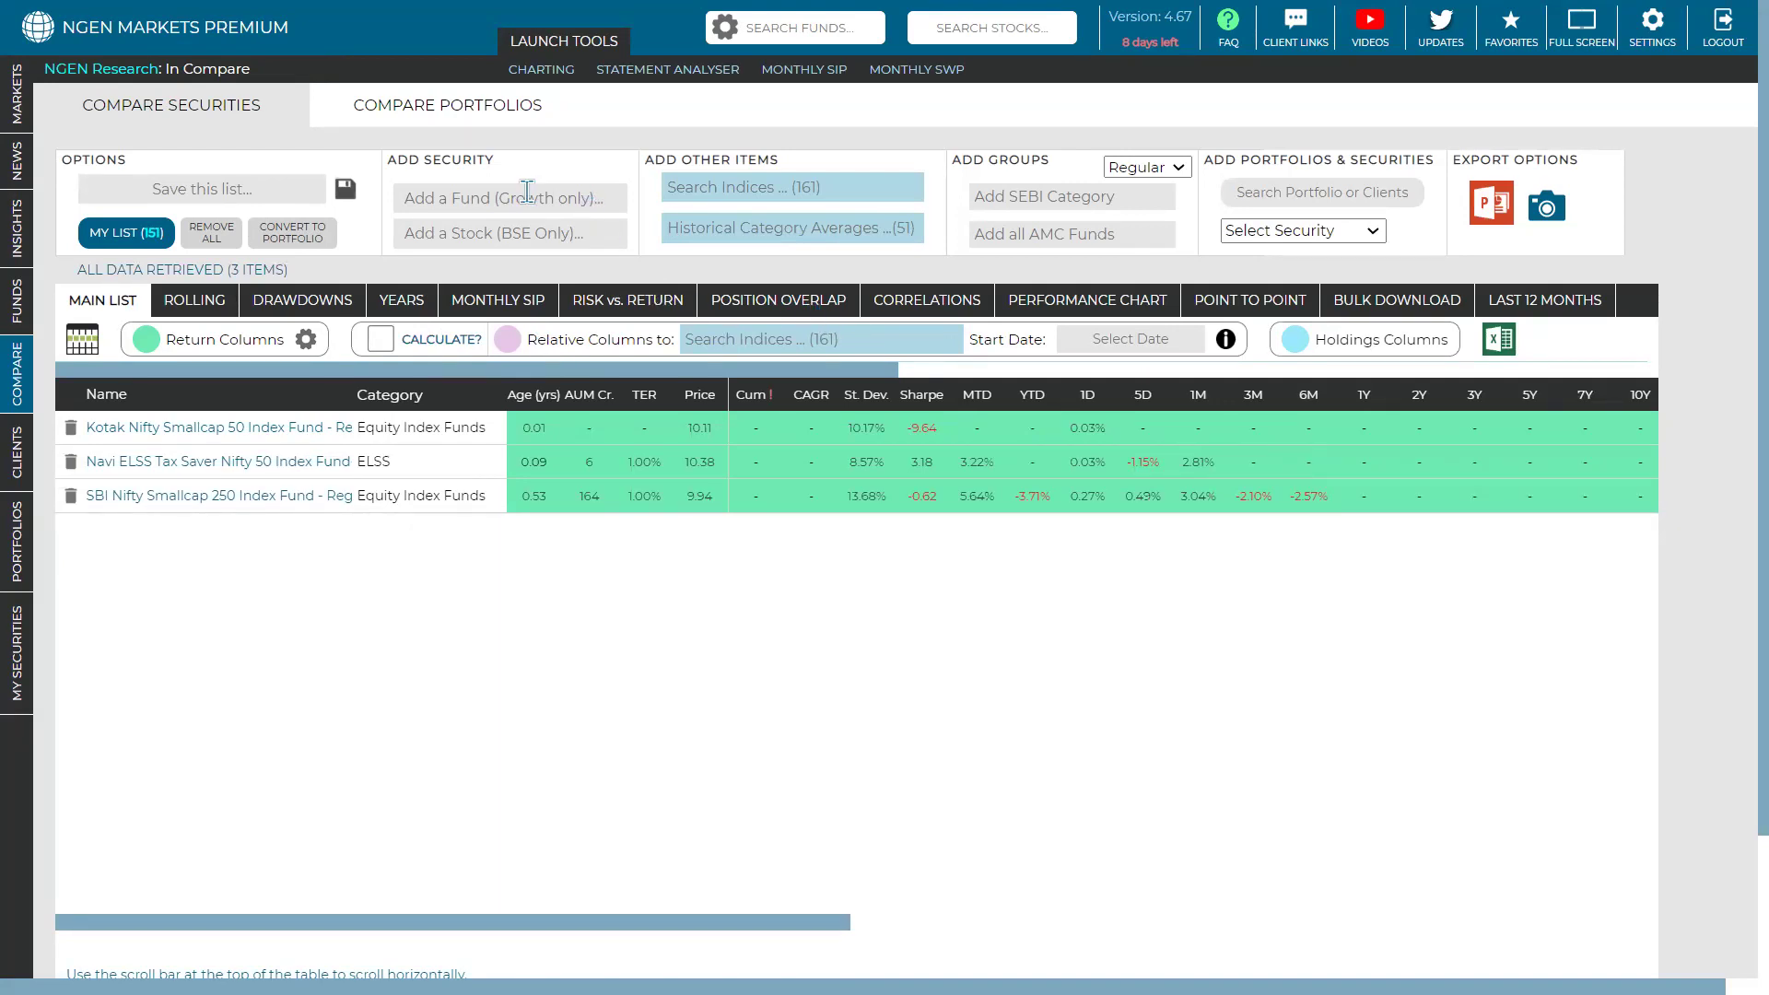
# Open the Kotak Nifty Smallcap 50 Index Fund's analytics, view its asset allocation and return to the comparison
pyautogui.click(241, 427)
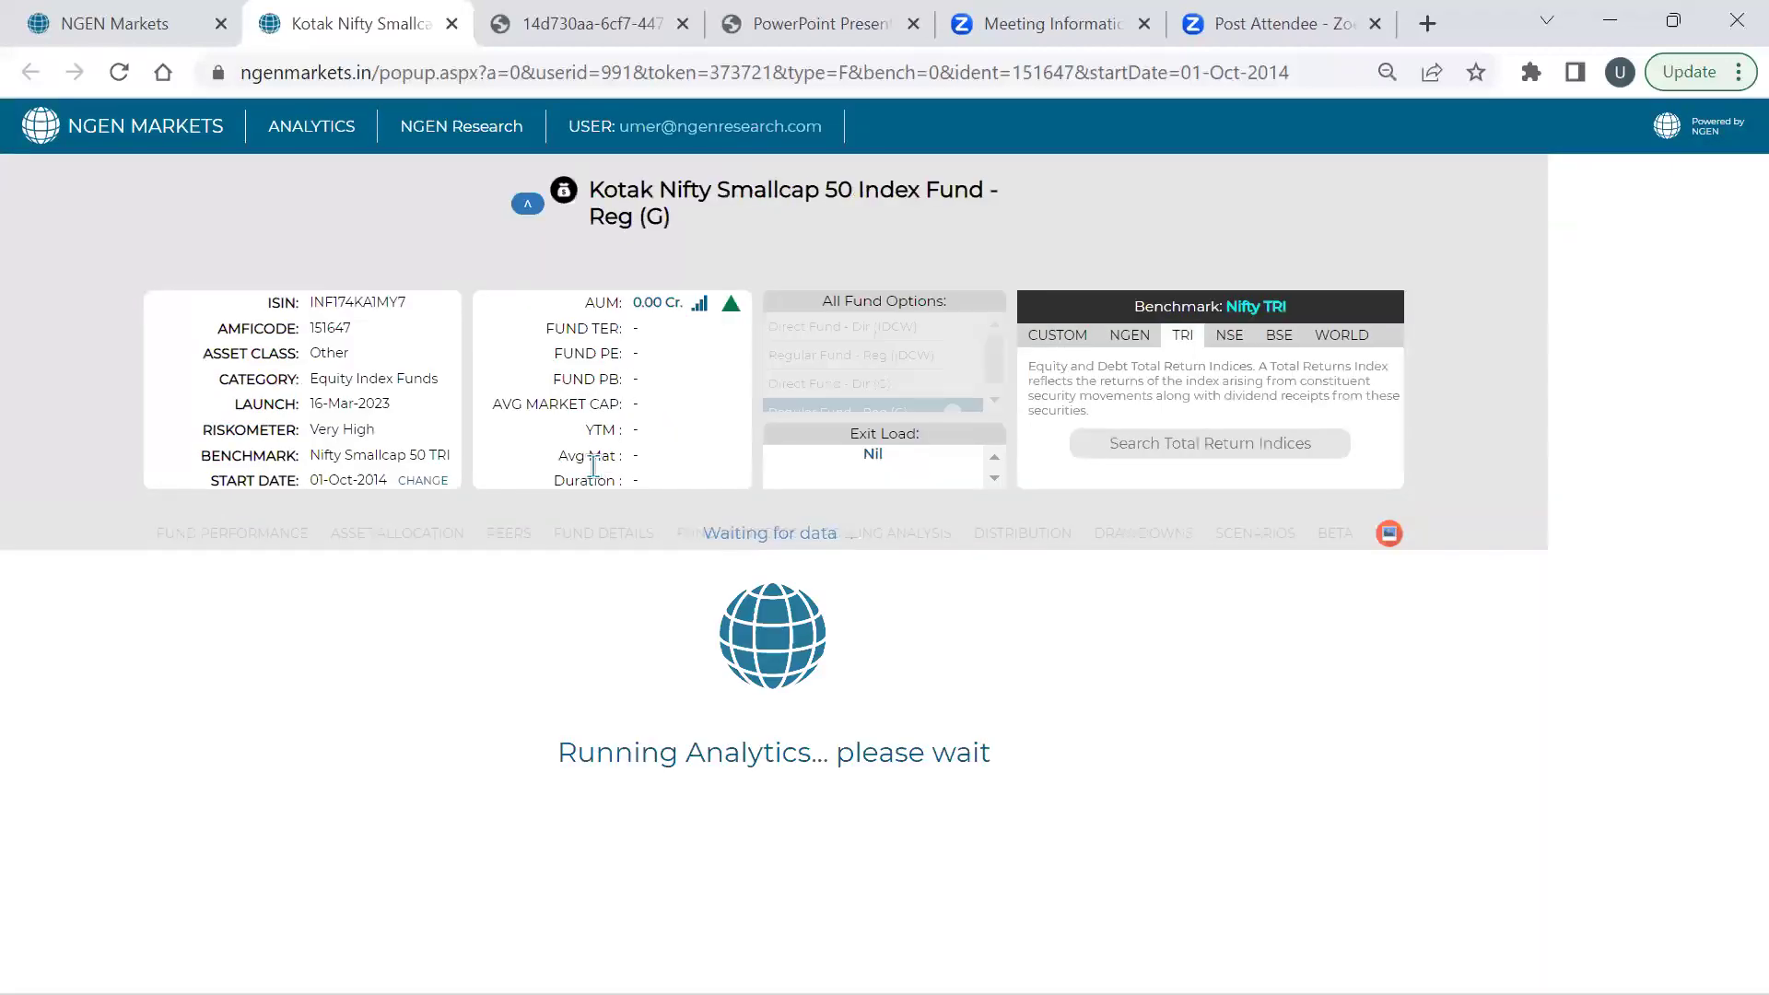
pyautogui.click(397, 533)
pyautogui.scroll(-4, 865, 359)
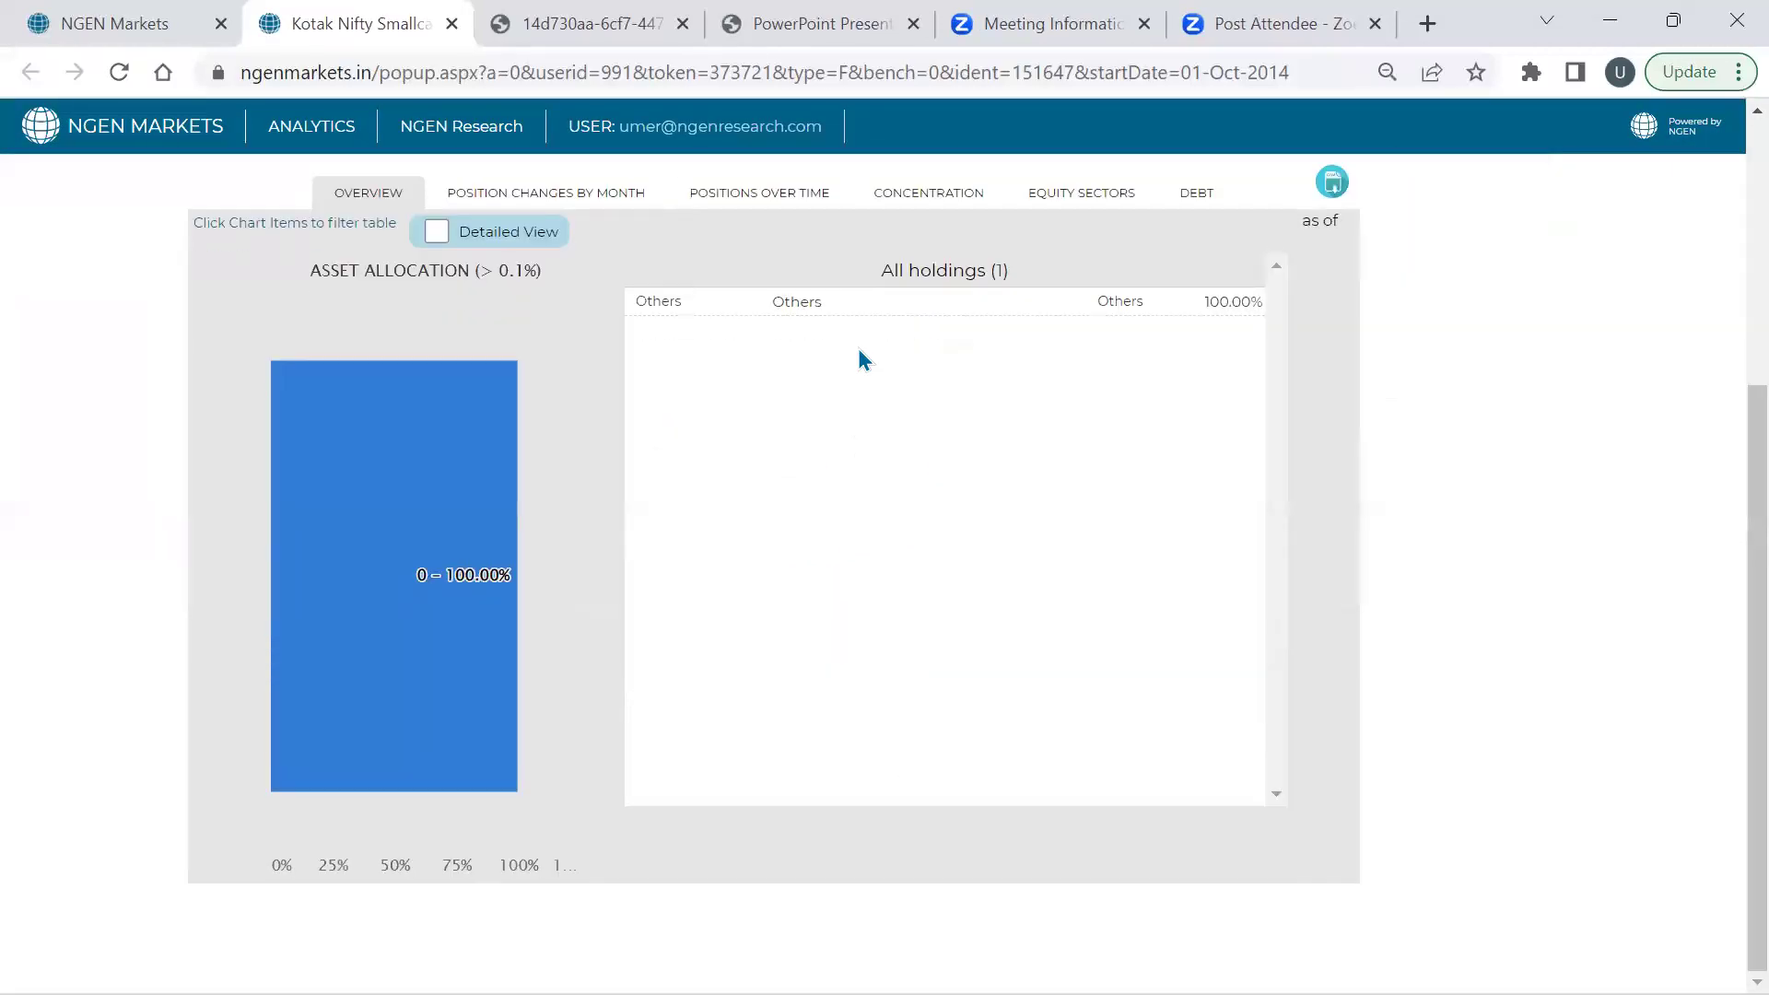
pyautogui.click(73, 23)
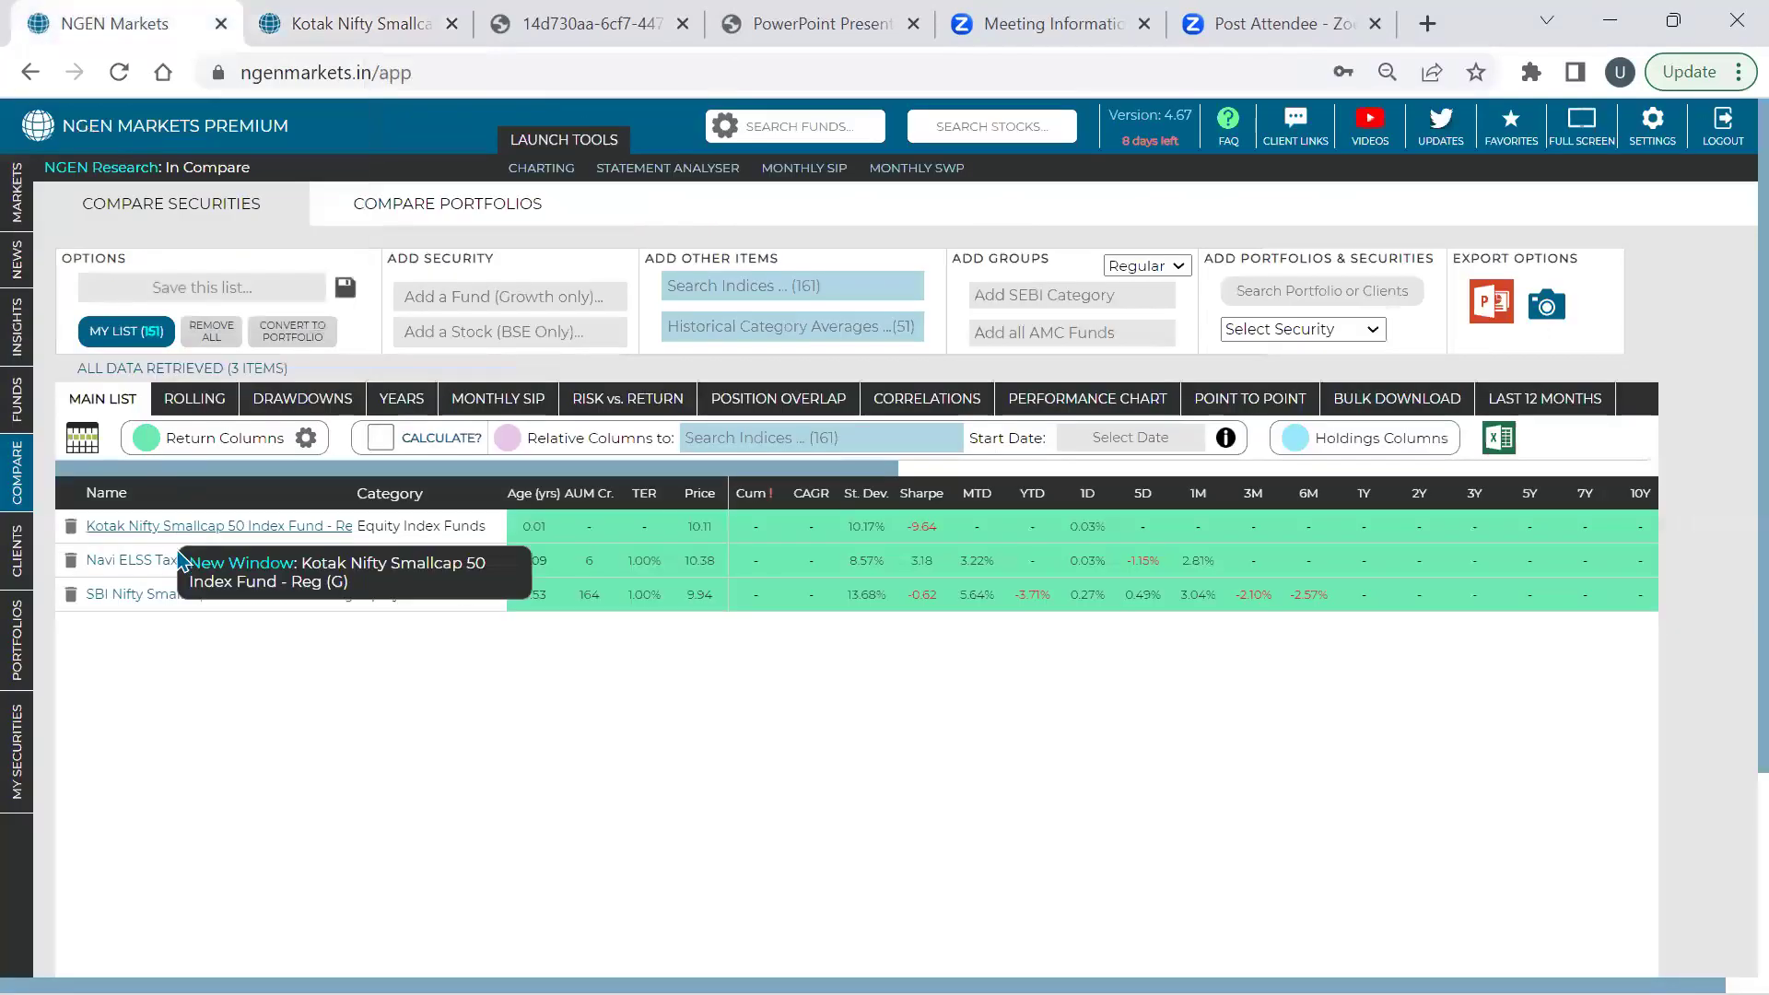
# Examine the asset allocation and holdings of the Navi ELSS Tax Saver Nifty 50 Index Fund, and return to the comparison
pyautogui.click(177, 576)
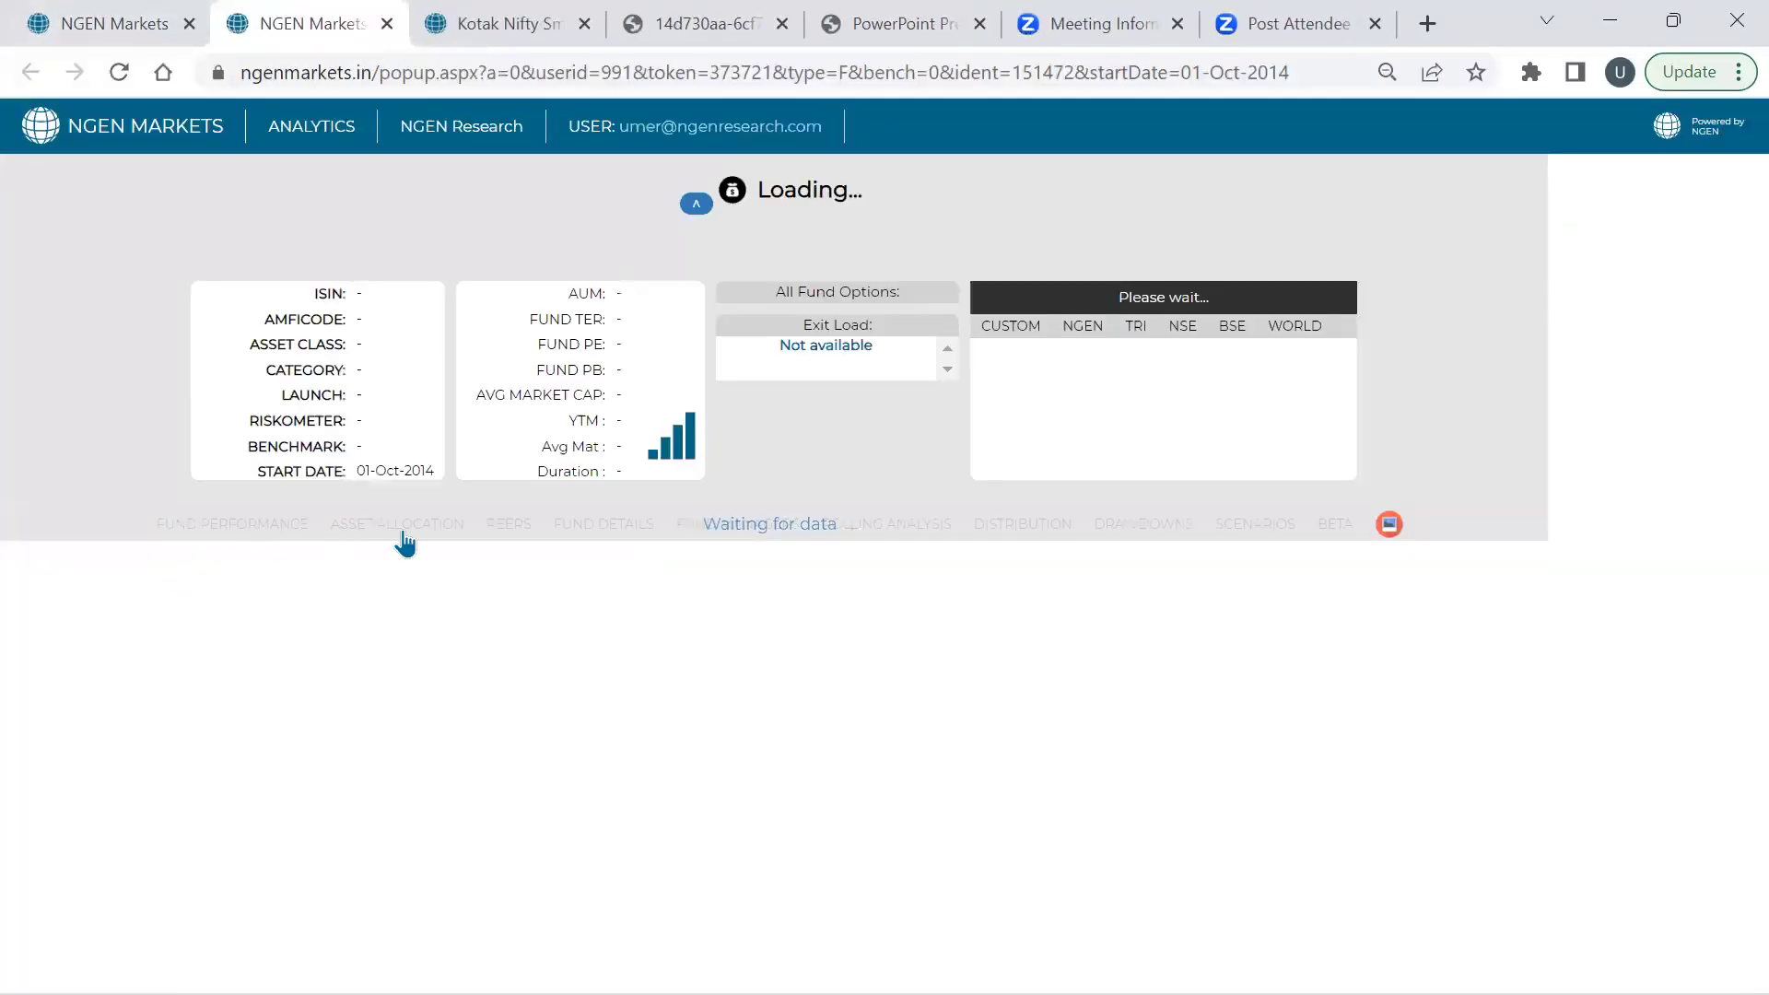
pyautogui.click(406, 544)
pyautogui.scroll(-2, 405, 544)
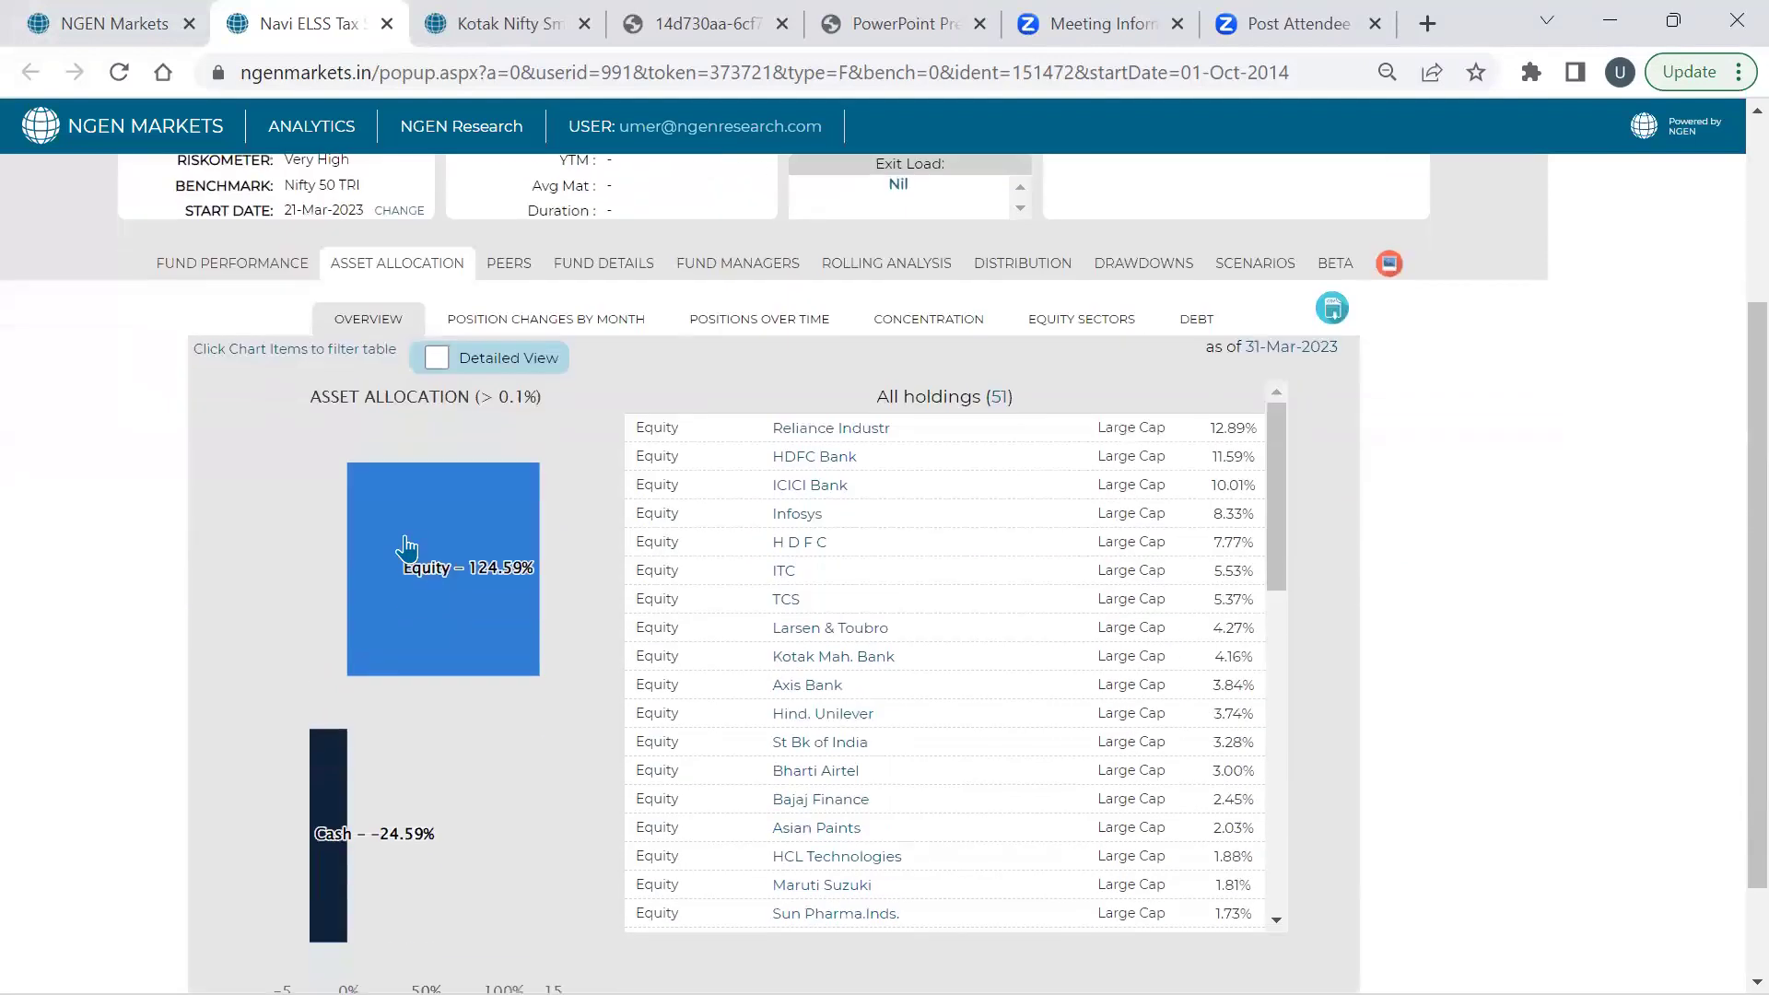
pyautogui.scroll(1, 405, 542)
pyautogui.scroll(1, 406, 534)
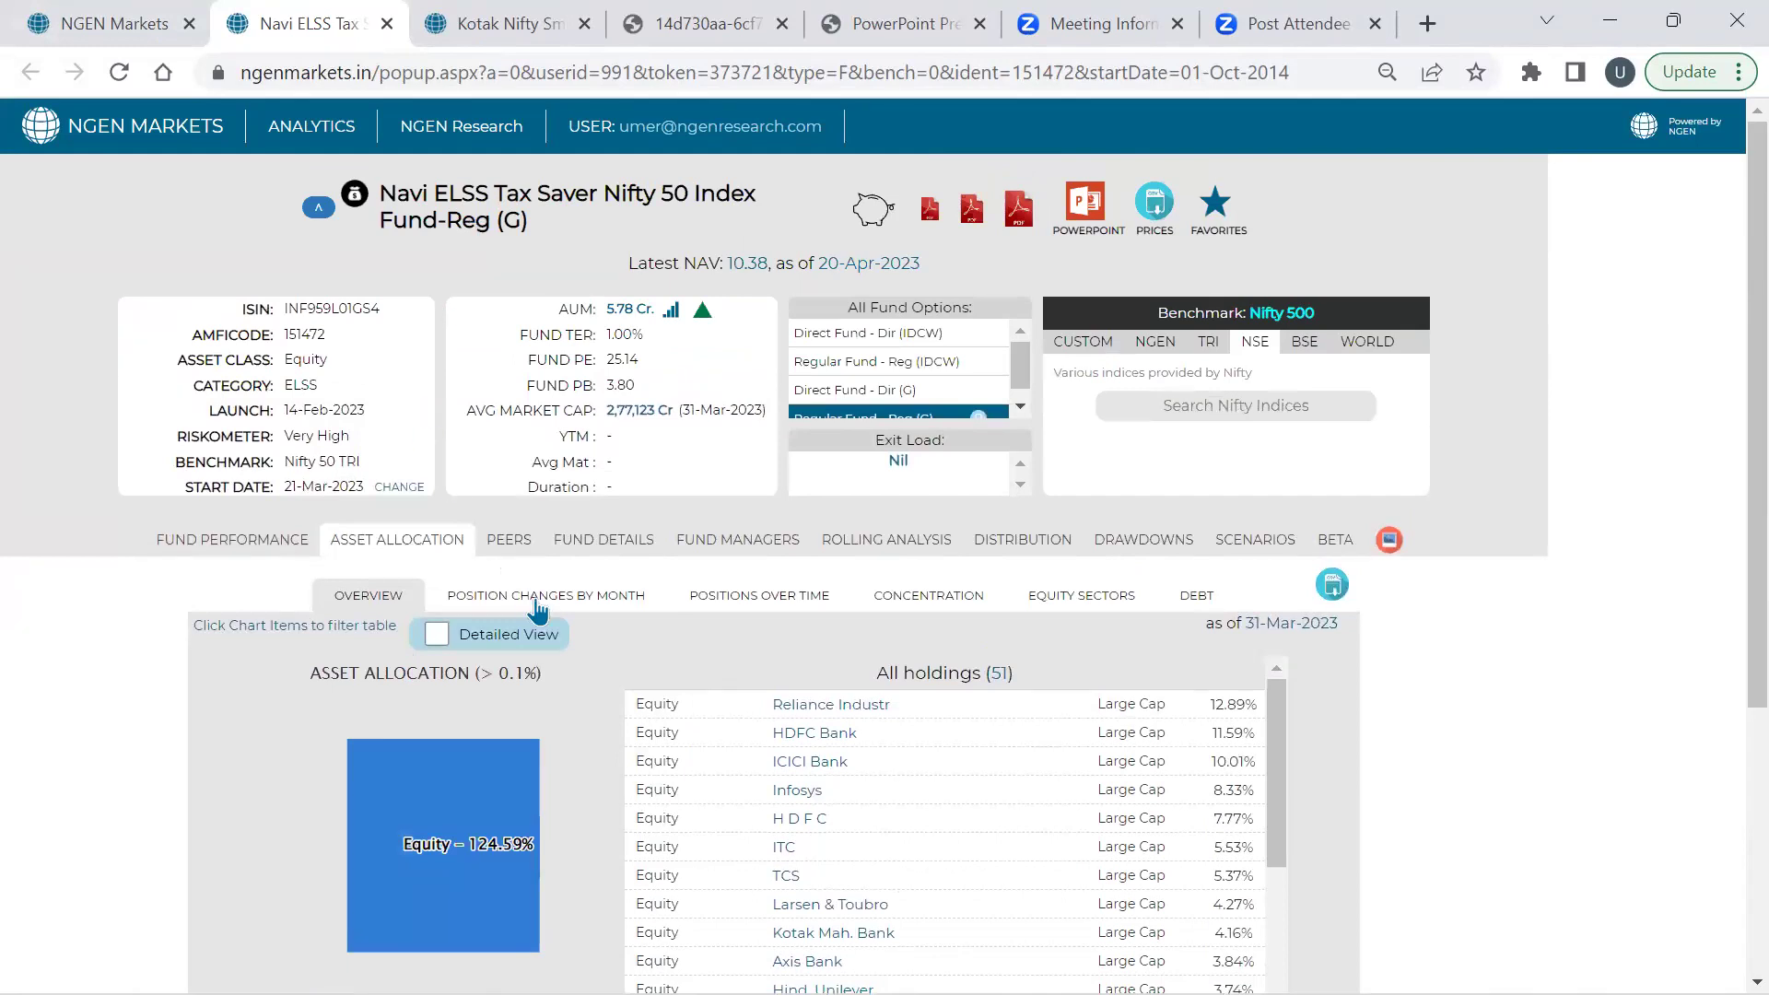
pyautogui.scroll(-1, 538, 608)
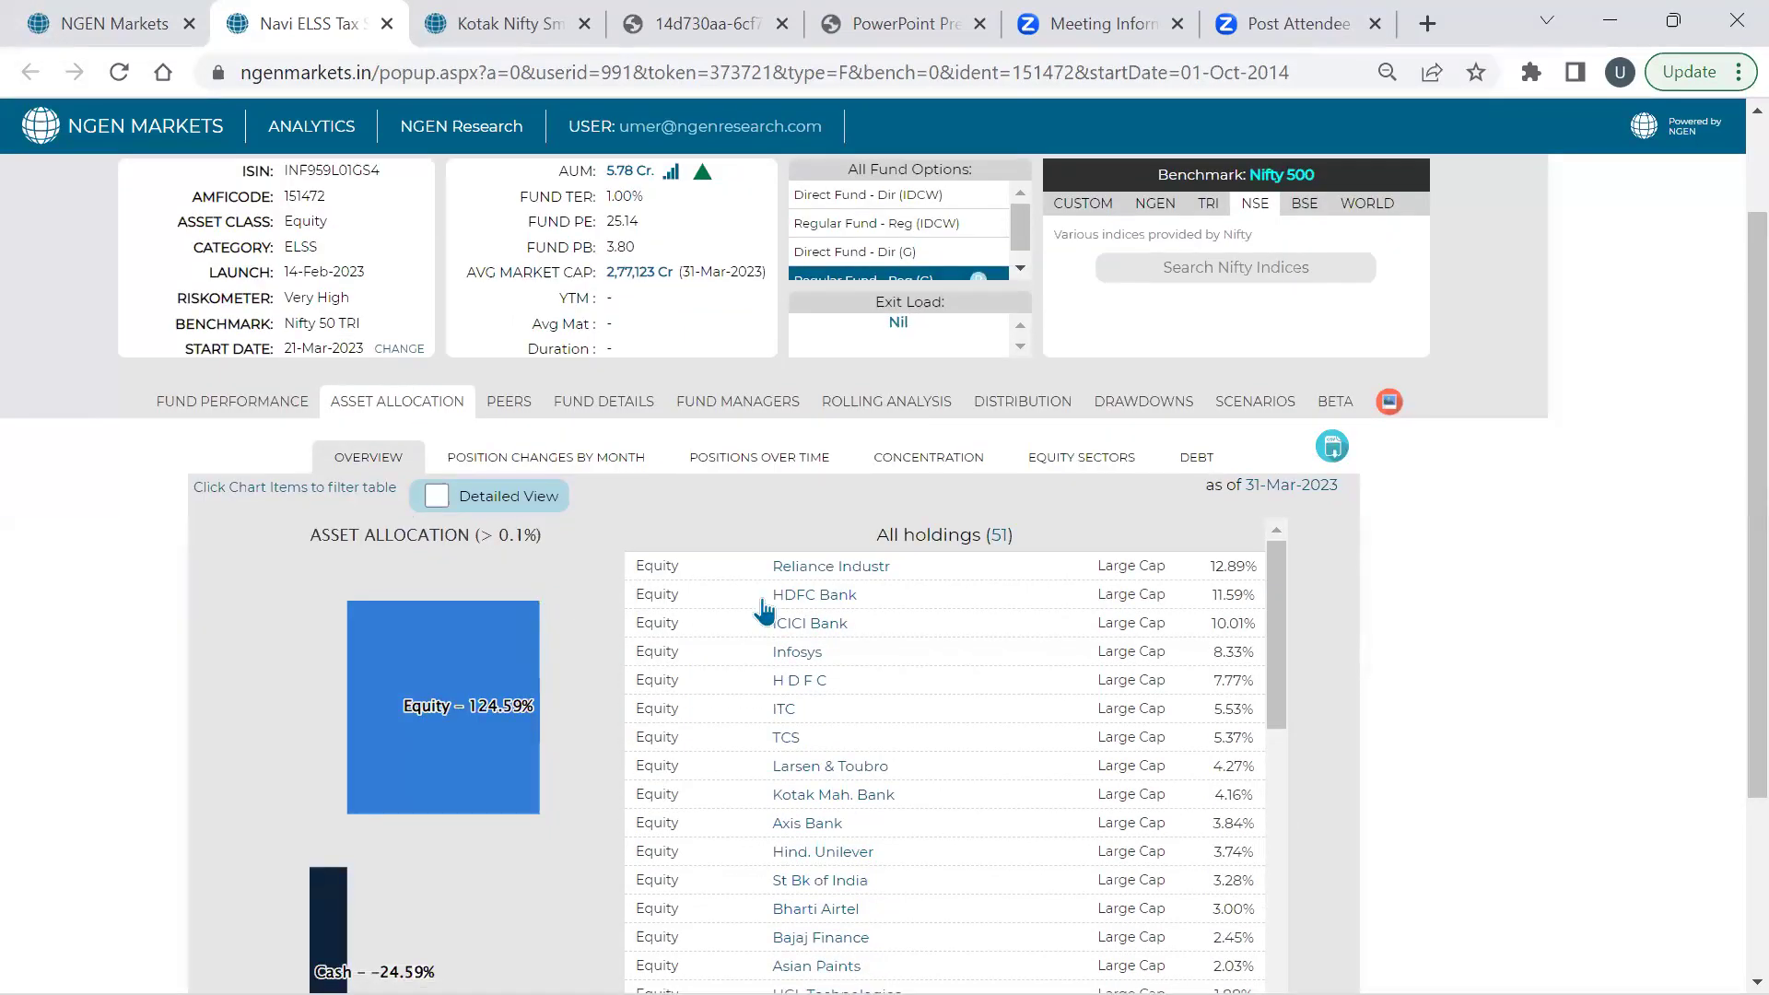
pyautogui.scroll(-5, 763, 608)
pyautogui.scroll(-3, 763, 603)
pyautogui.scroll(10, 763, 603)
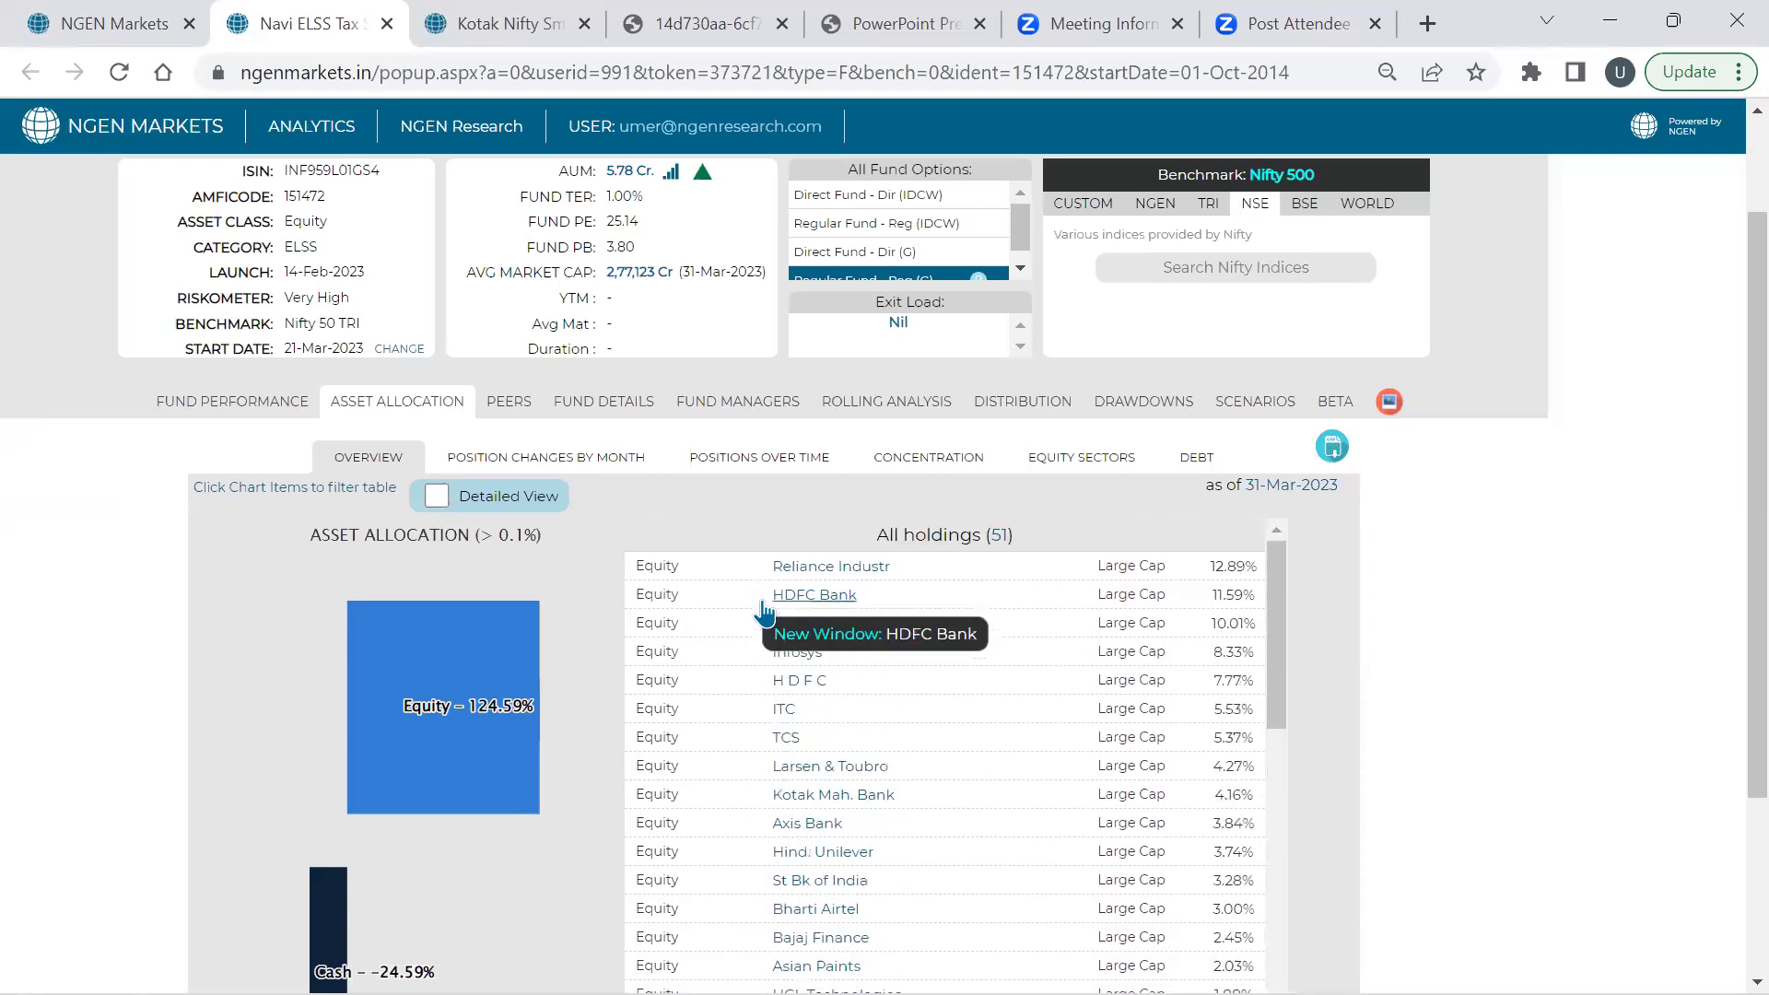
pyautogui.click(114, 28)
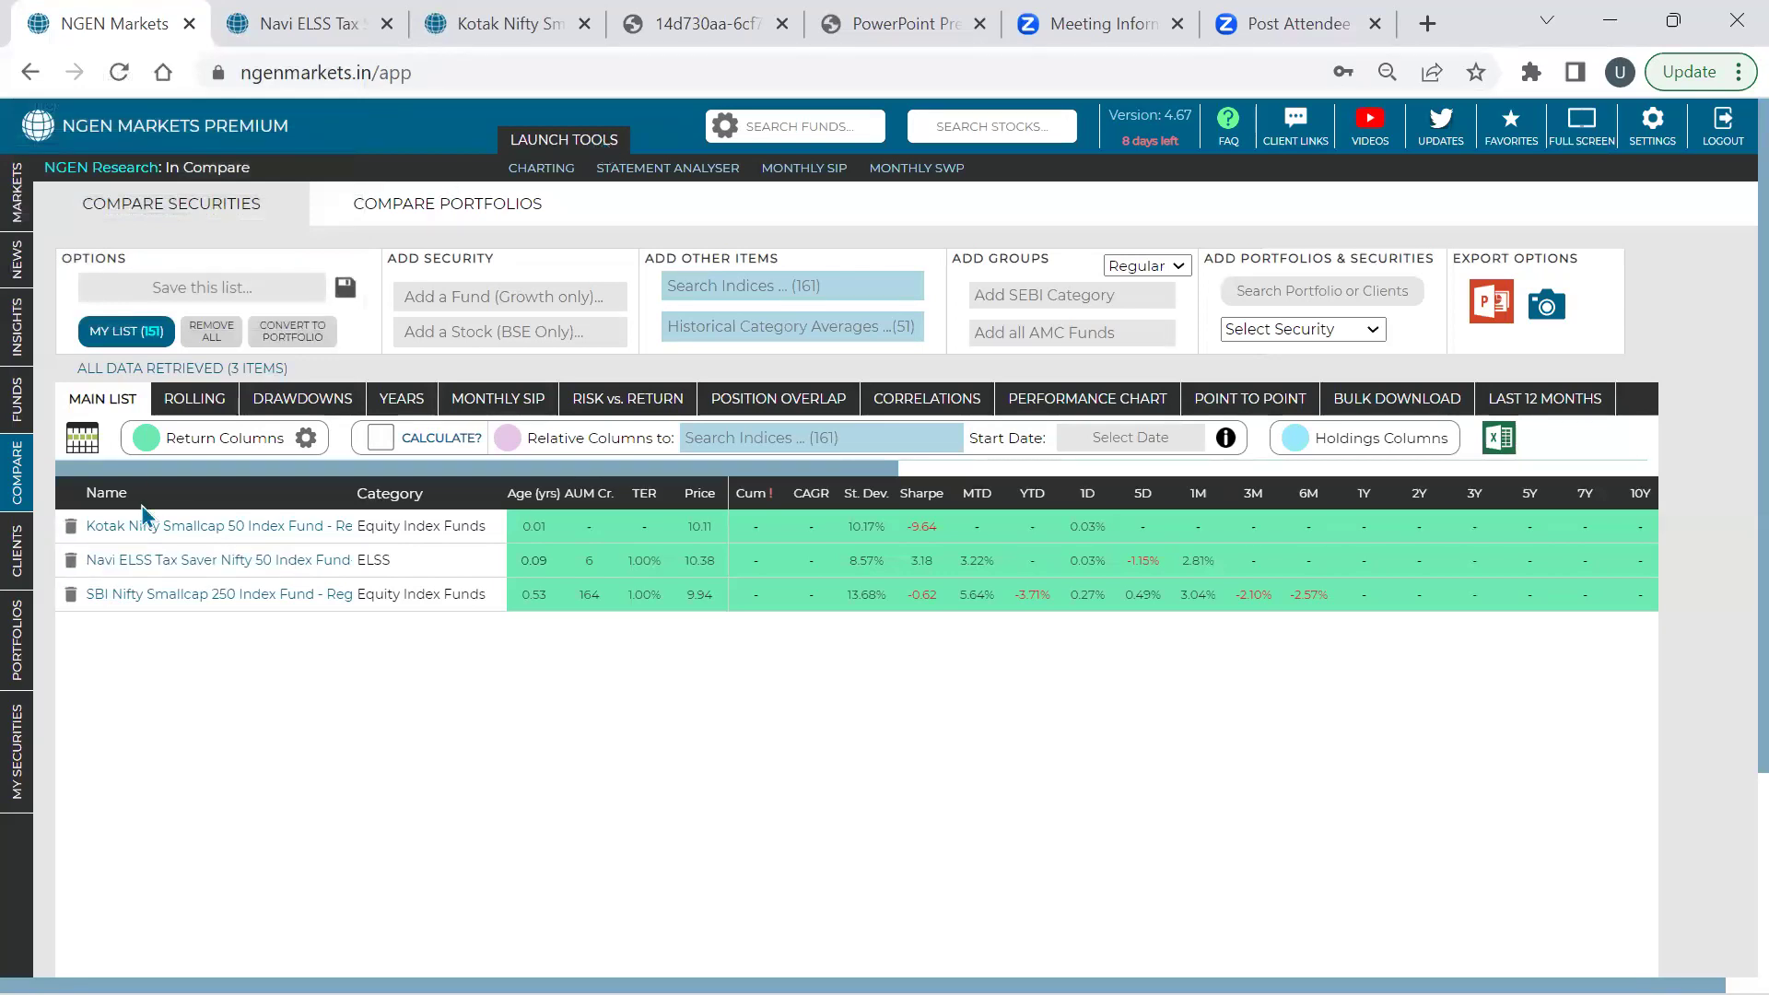
# Replace the Kotak and SBI smallcap index funds in the comparison with HDFC NIFTY Midcap 150 ETF
pyautogui.click(70, 525)
pyautogui.click(70, 559)
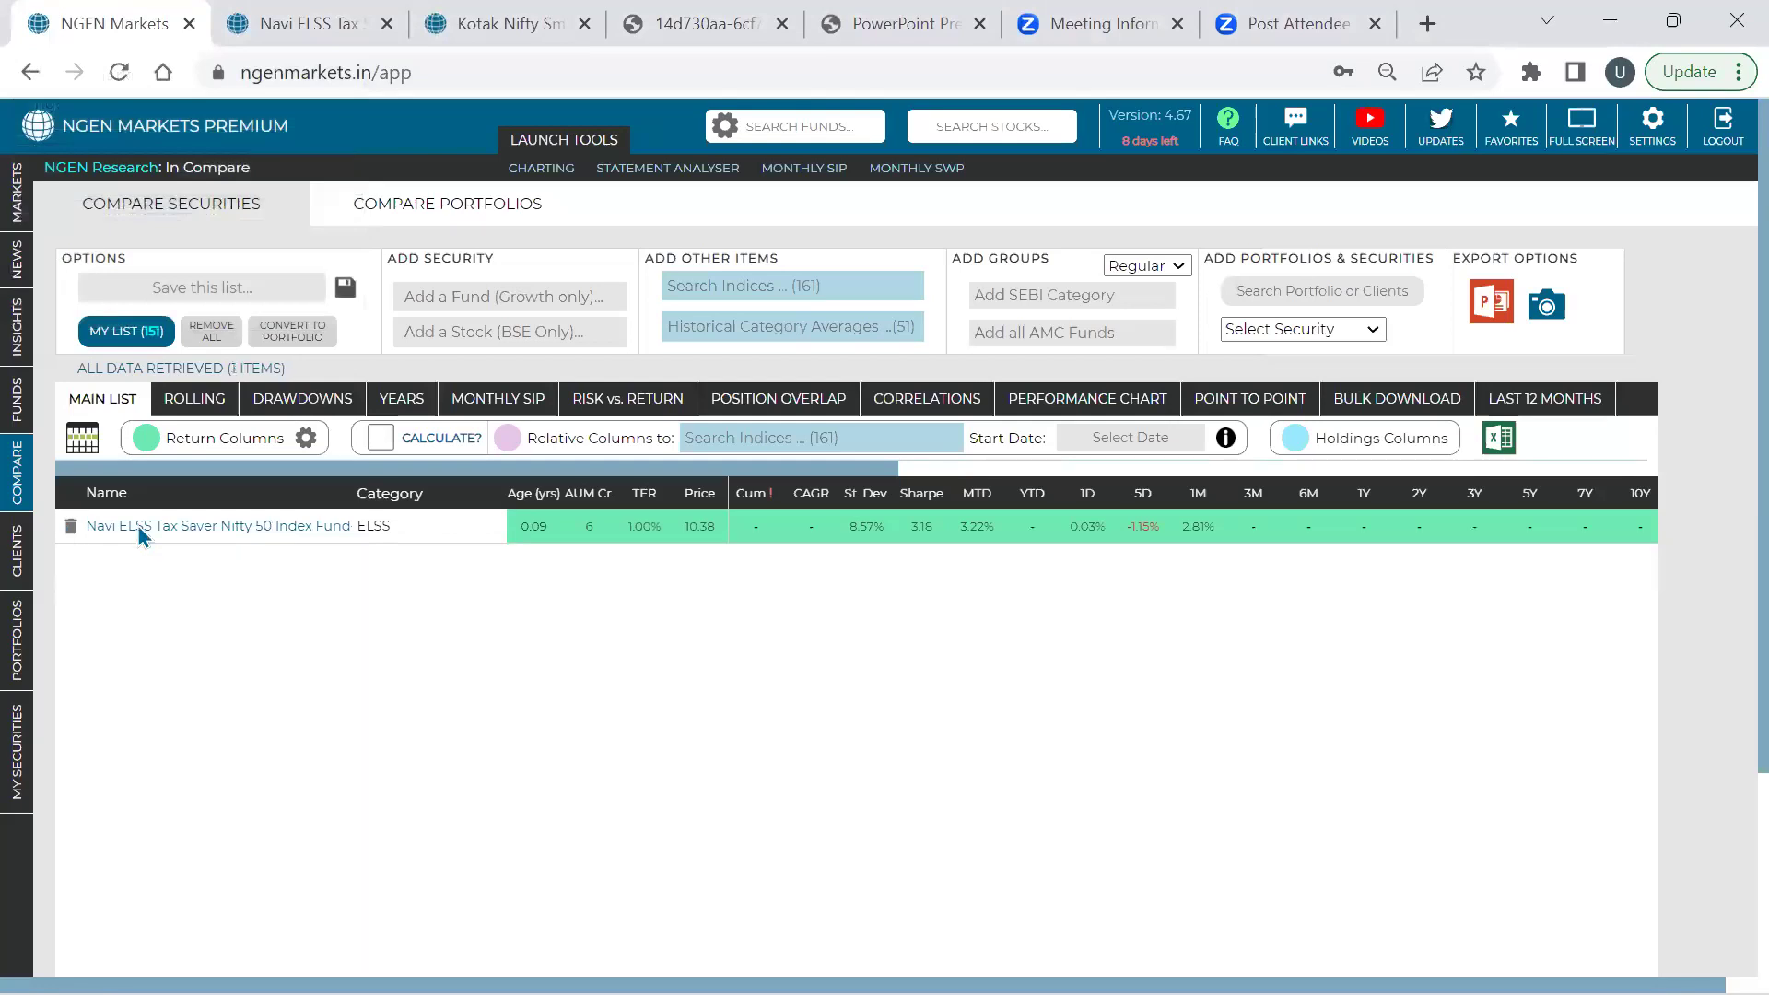
pyautogui.click(458, 306)
pyautogui.write('nifty')
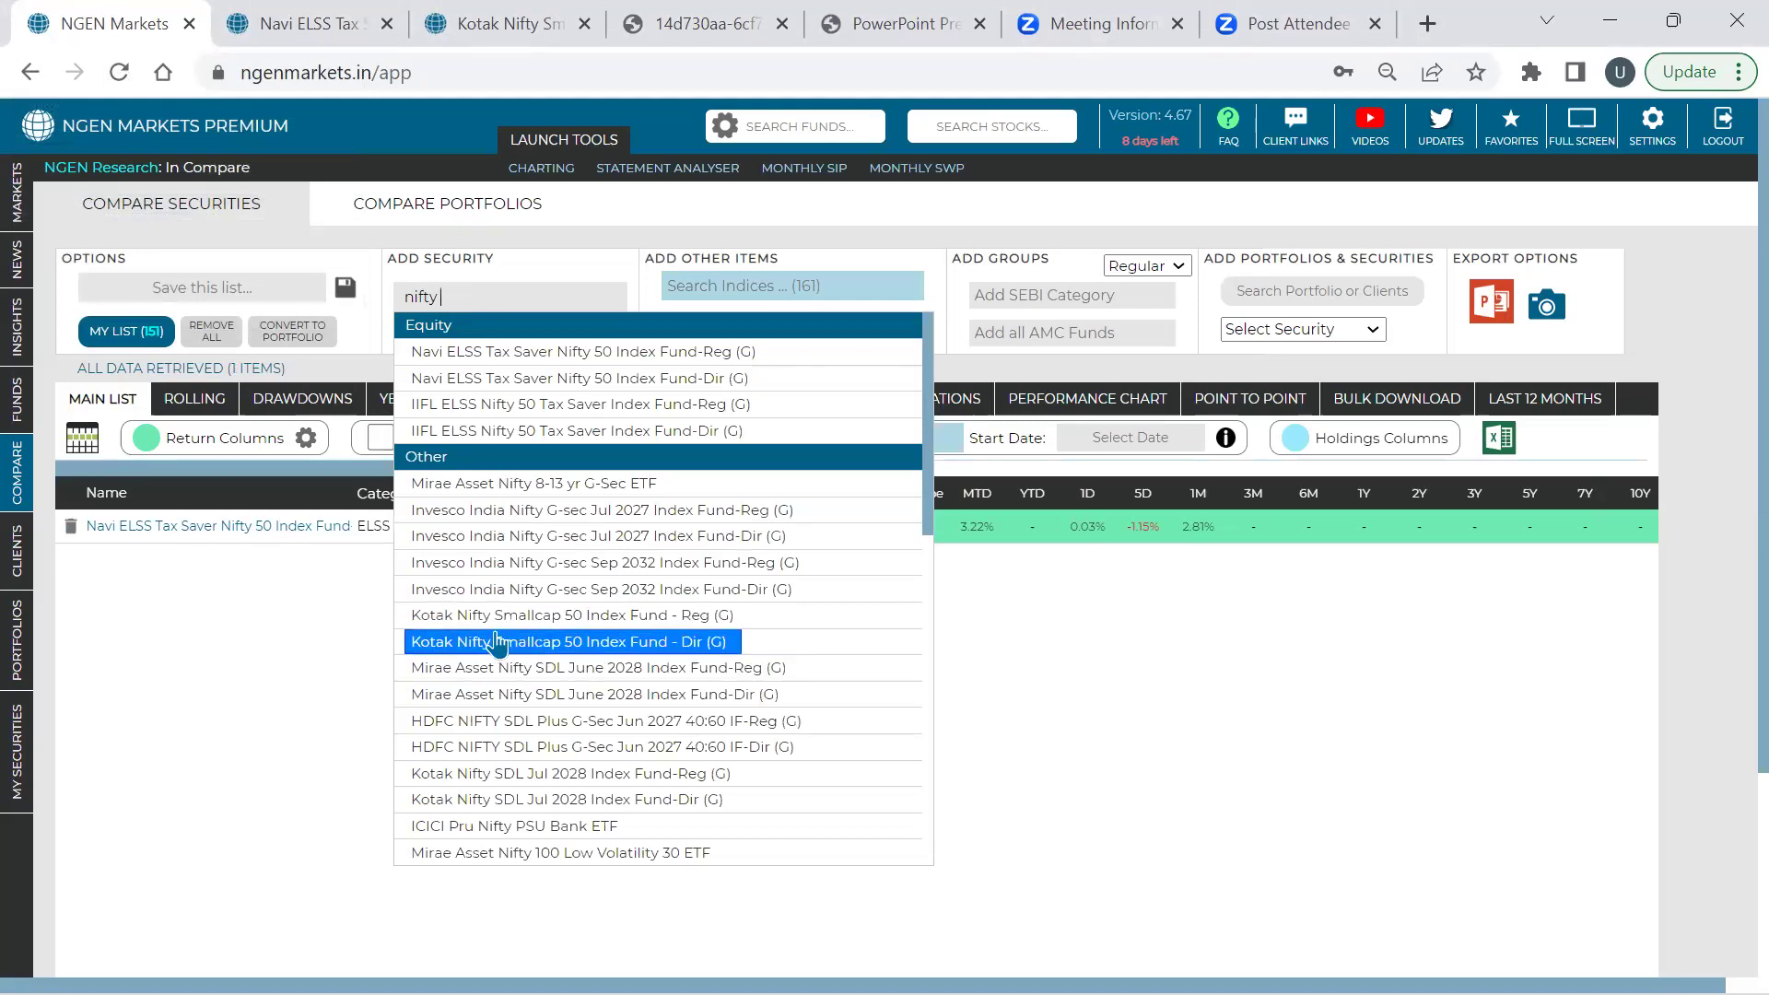
pyautogui.scroll(-6, 498, 648)
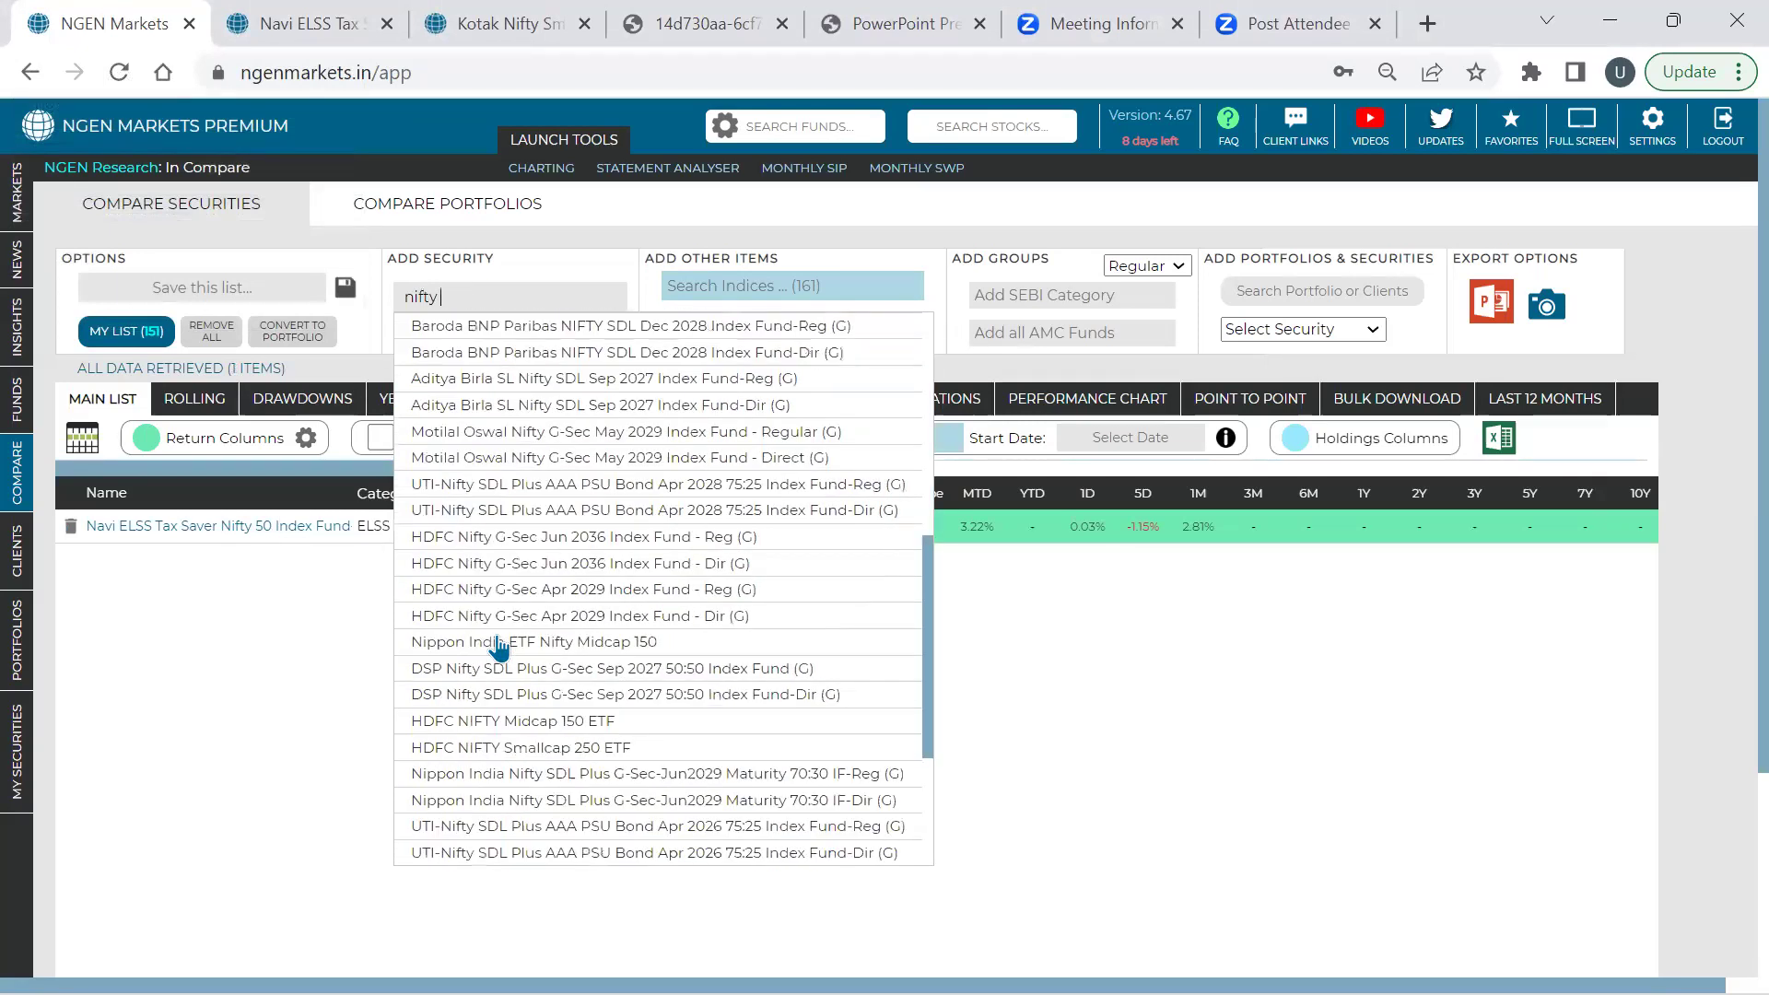
pyautogui.click(505, 730)
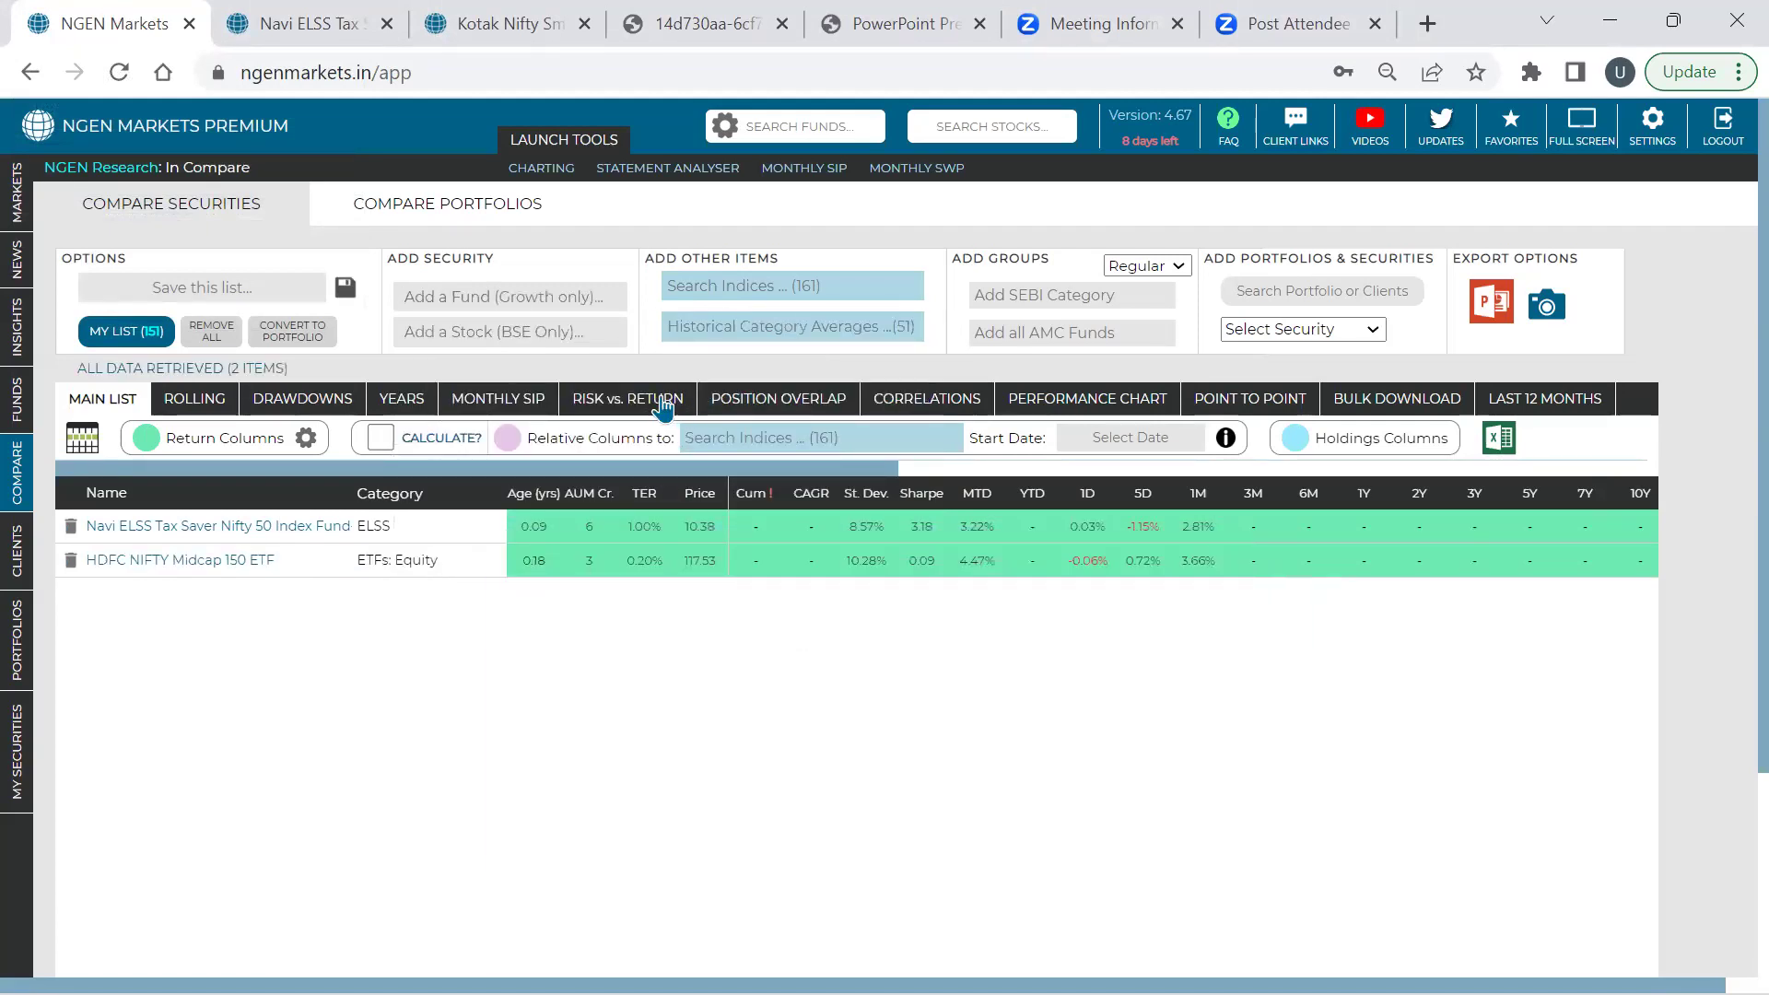
# Check the position overlap between the Navi ELSS fund and HDFC NIFTY Midcap 150 ETF, and remove the ETF from the list
pyautogui.click(737, 407)
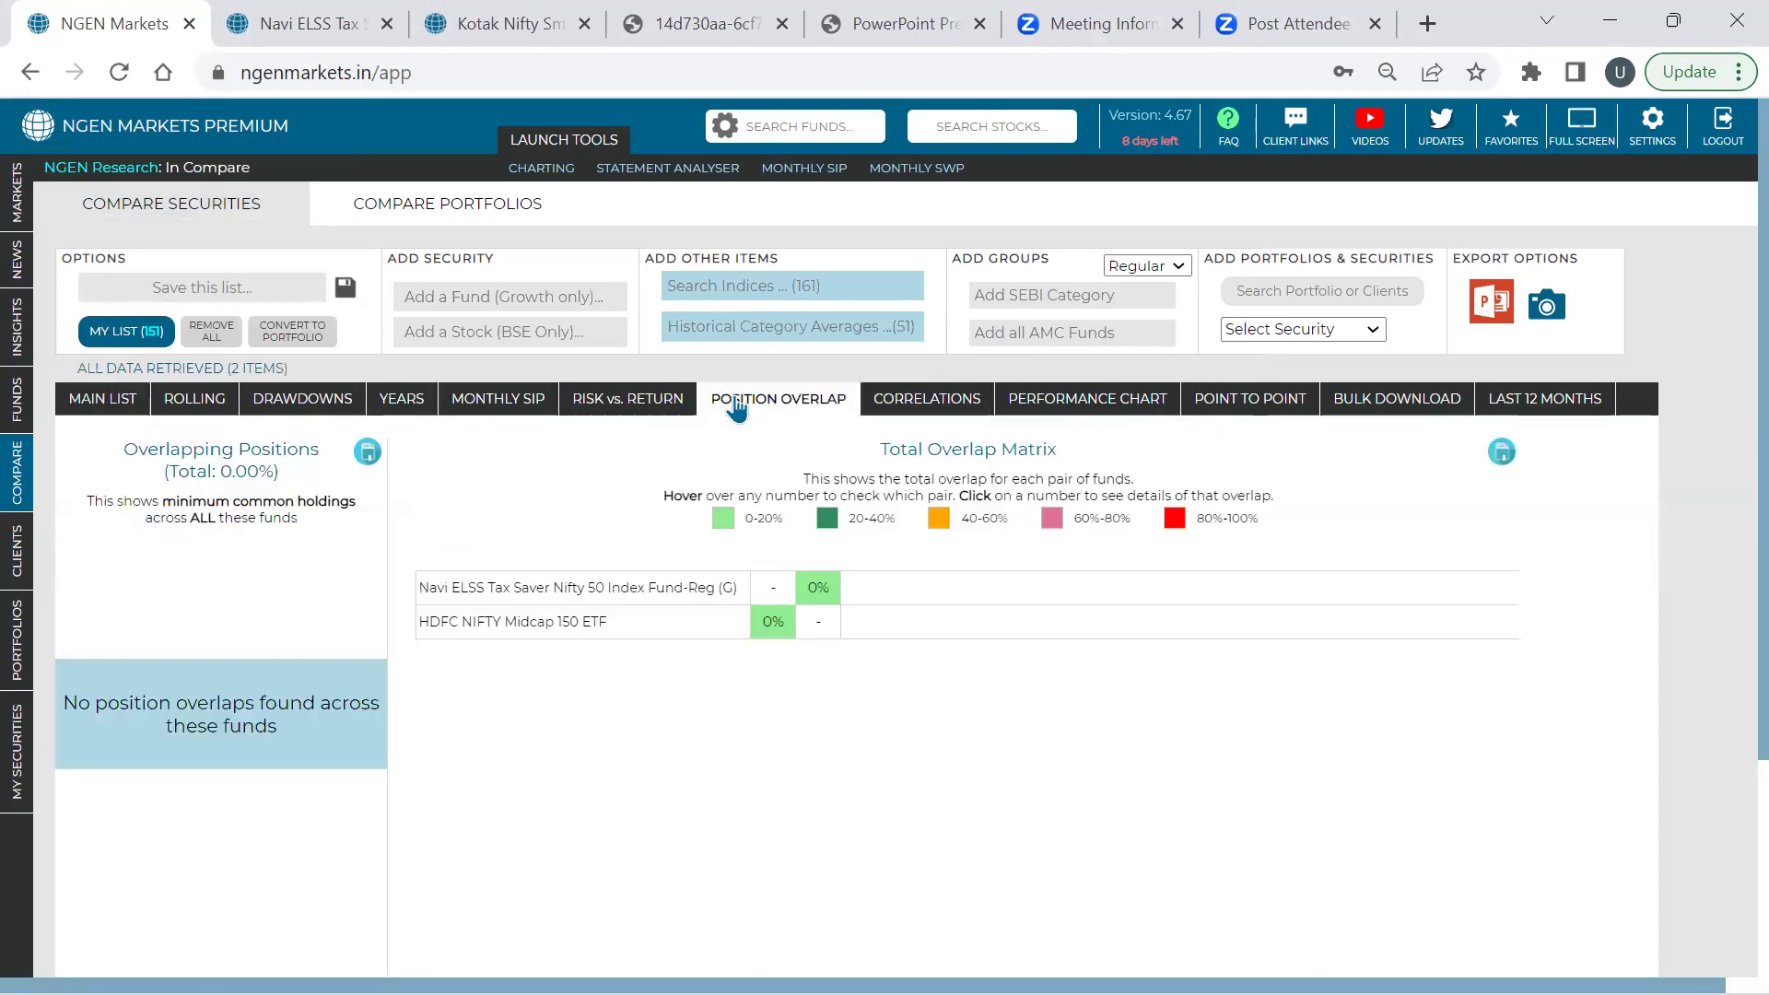
pyautogui.click(107, 408)
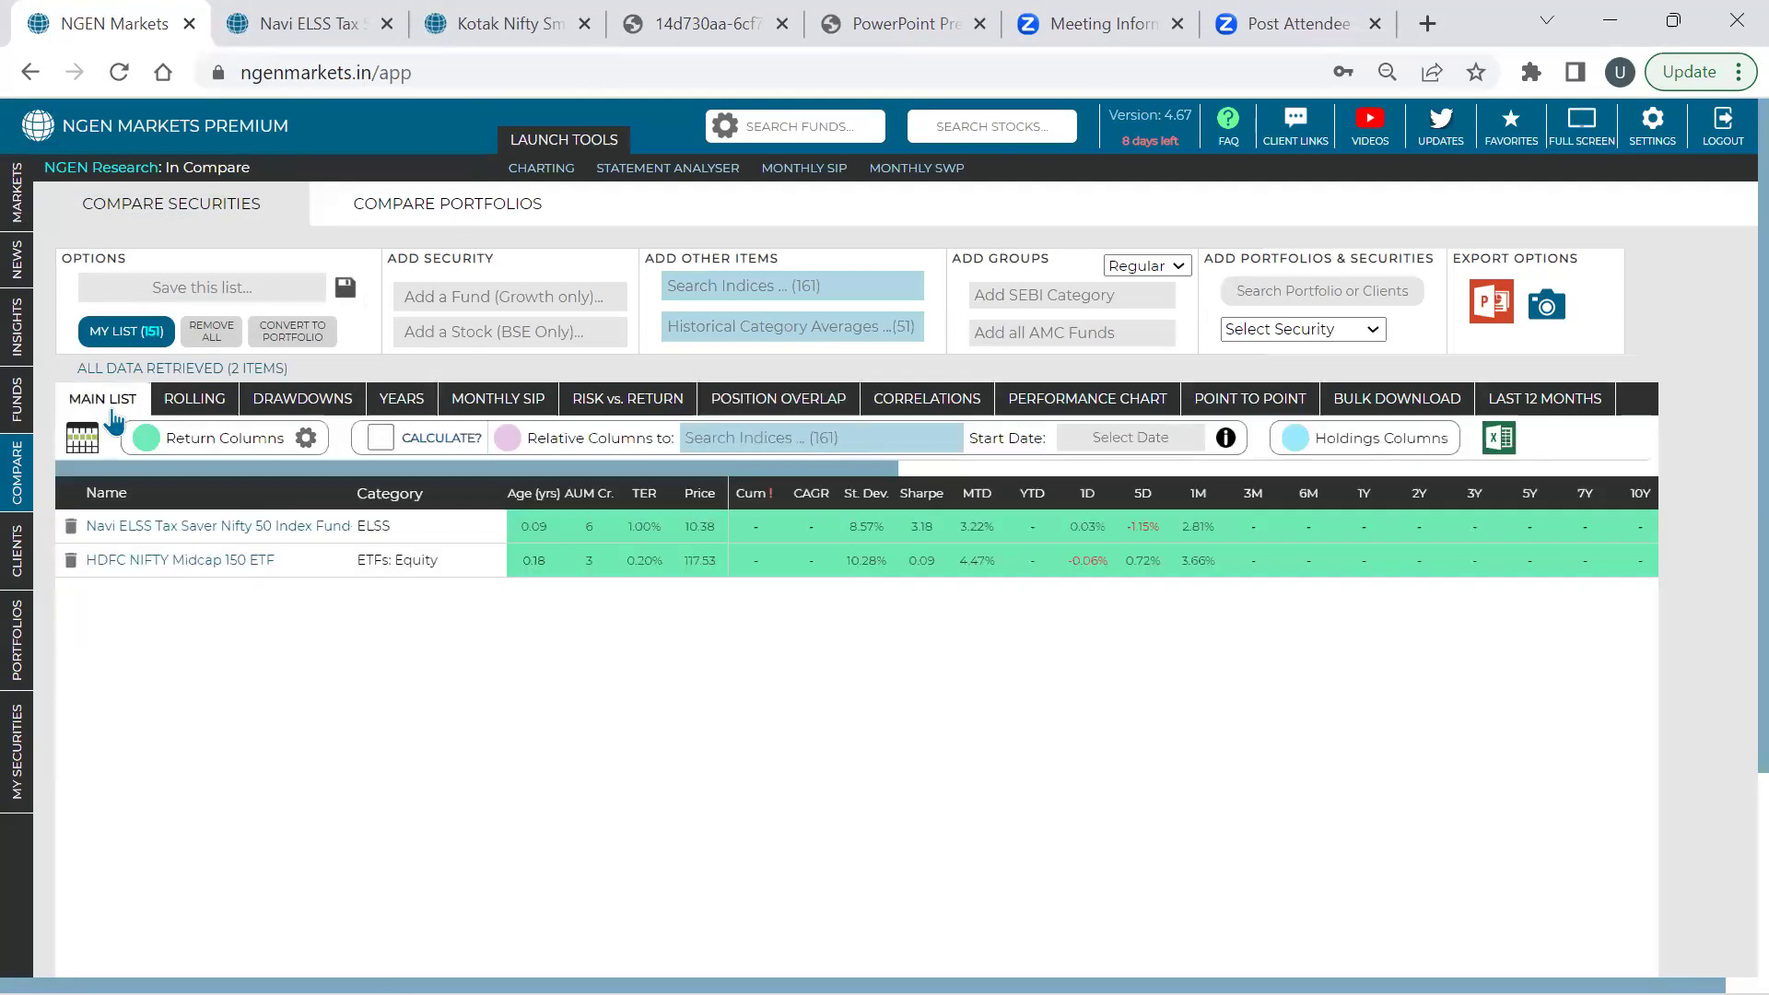
pyautogui.click(71, 561)
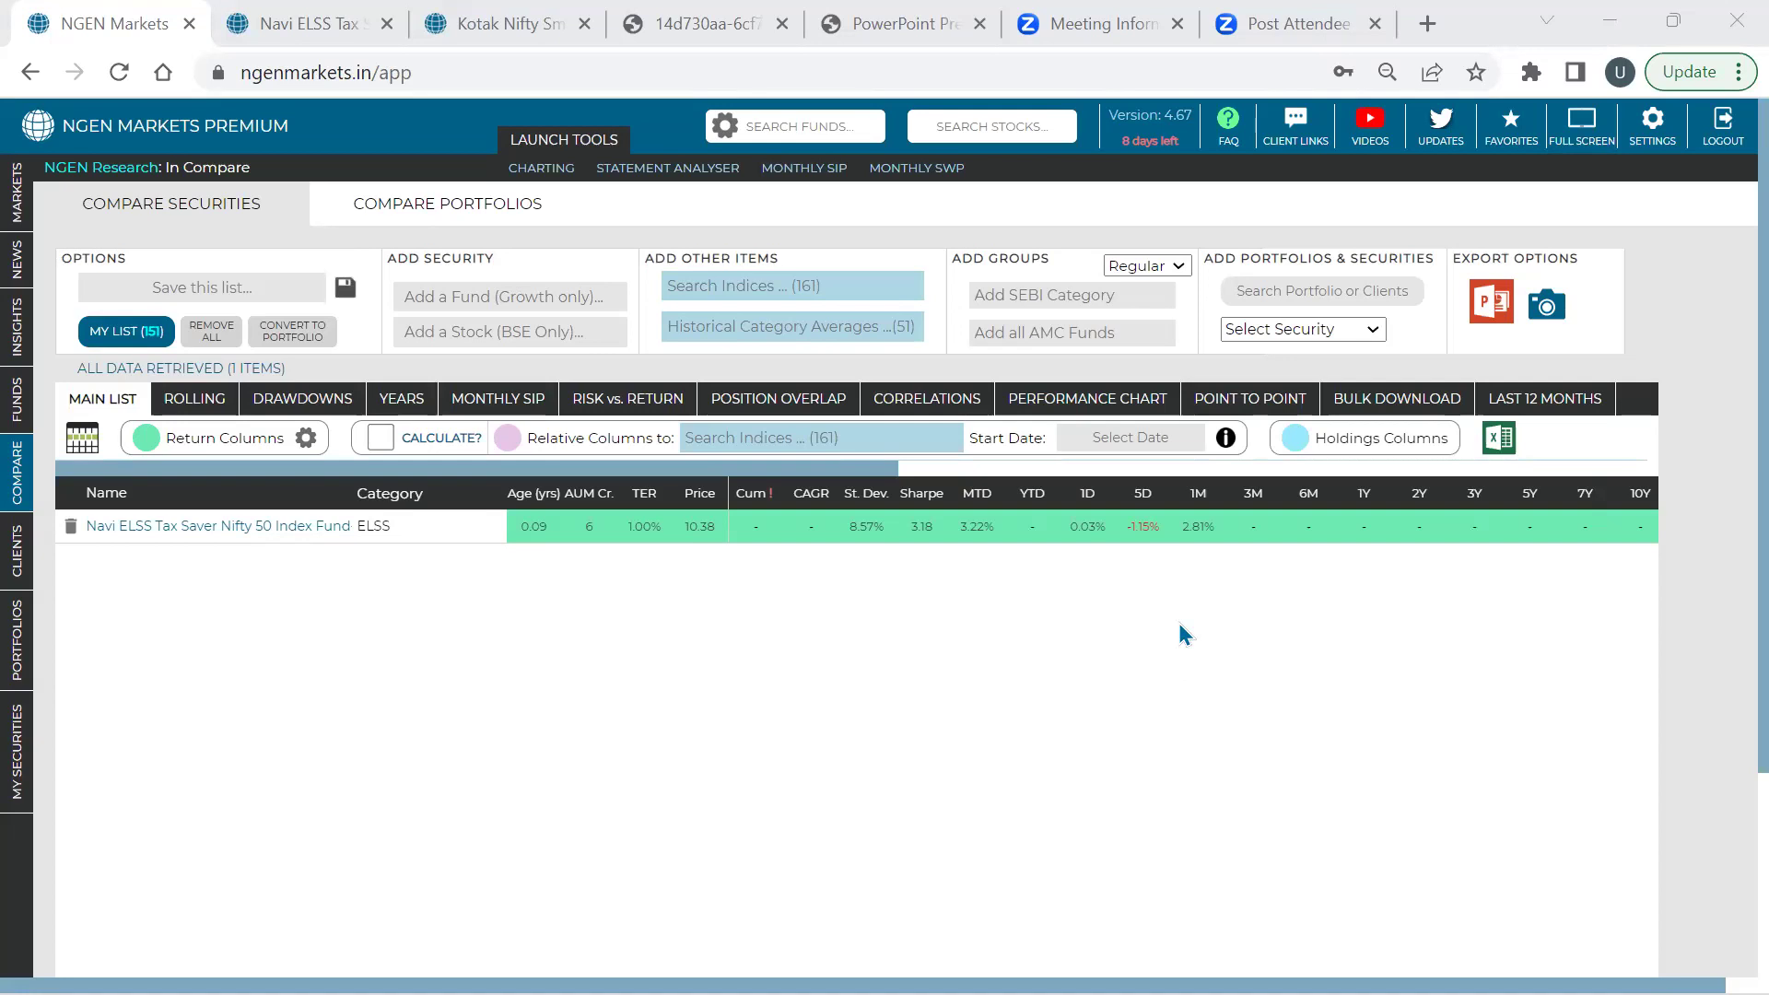
# Load the saved list of five mid-cap funds into the comparison and show their monthly SIP results
pyautogui.click(146, 333)
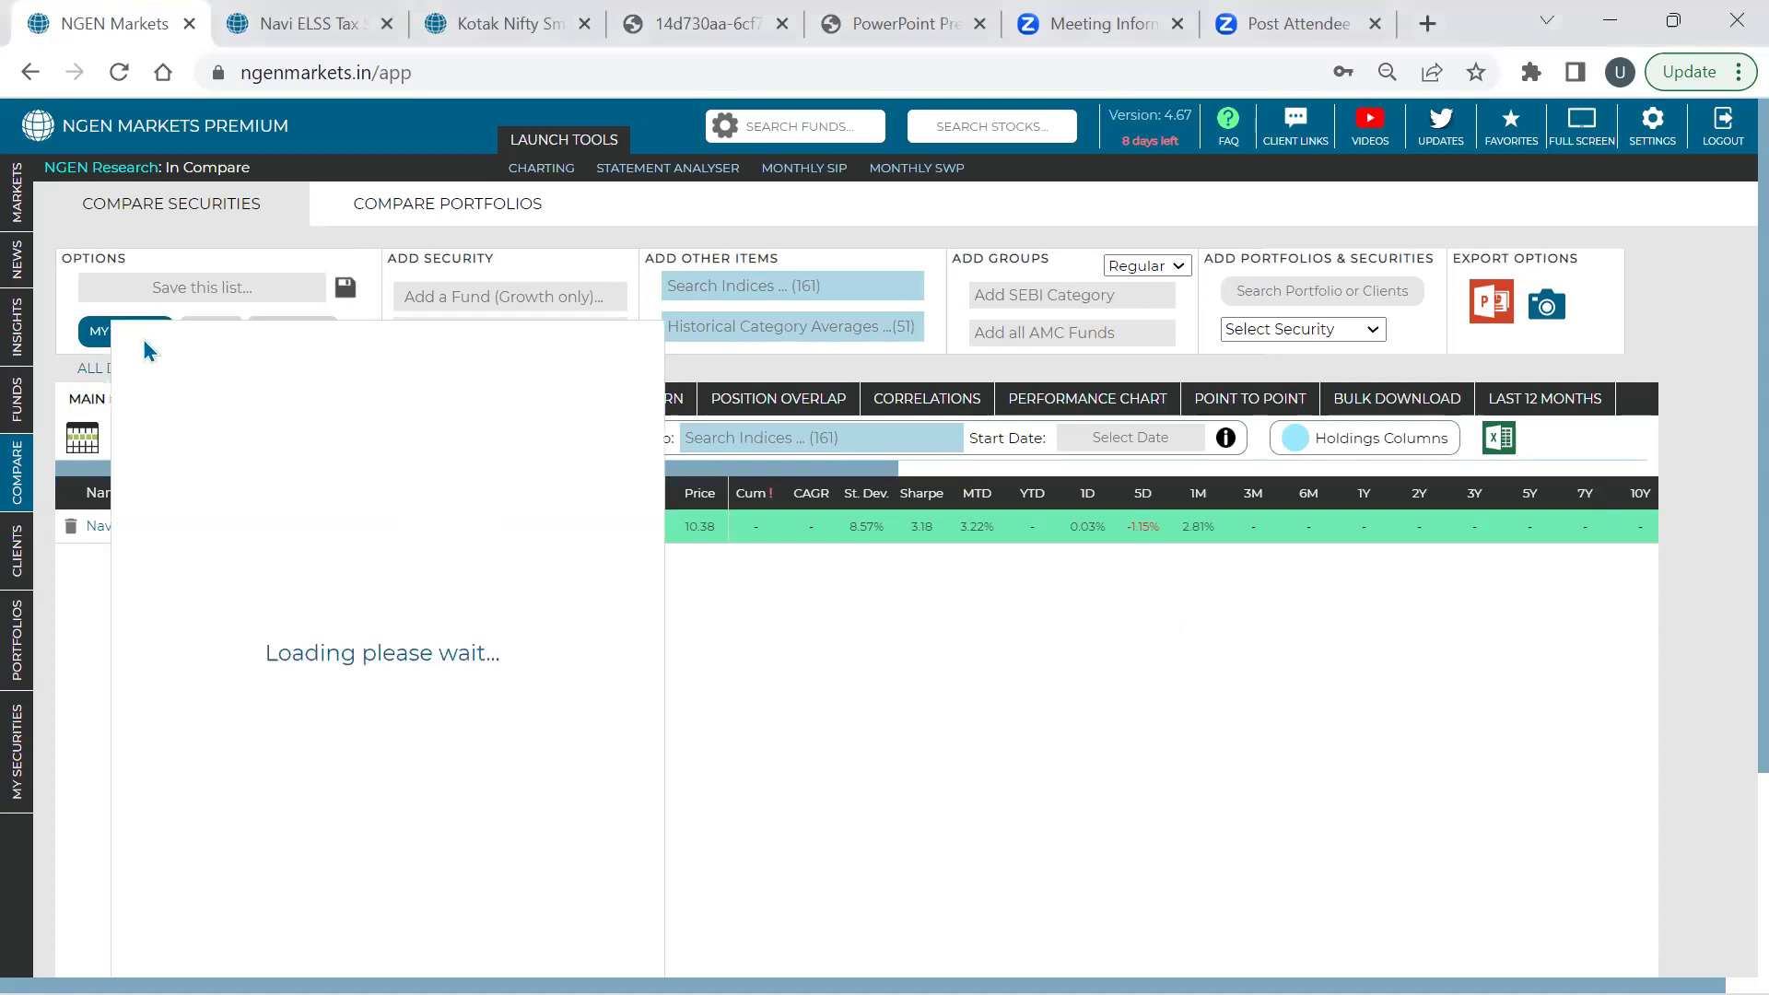
pyautogui.click(391, 421)
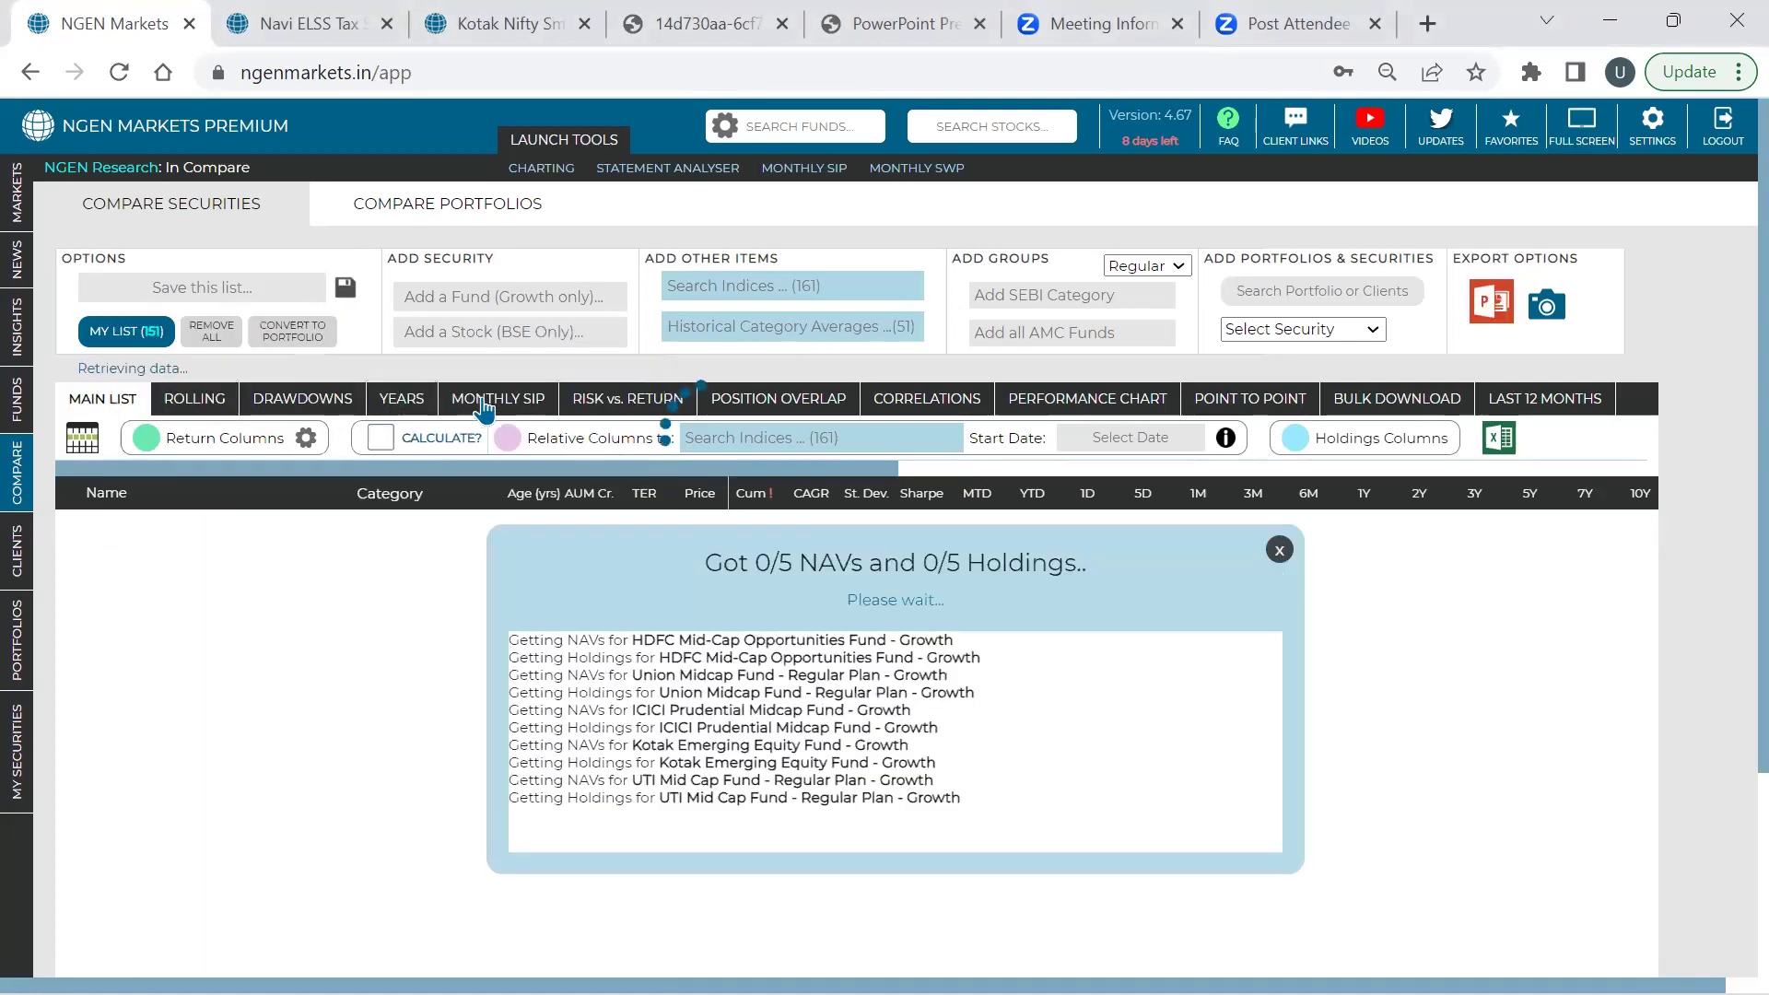
pyautogui.click(486, 403)
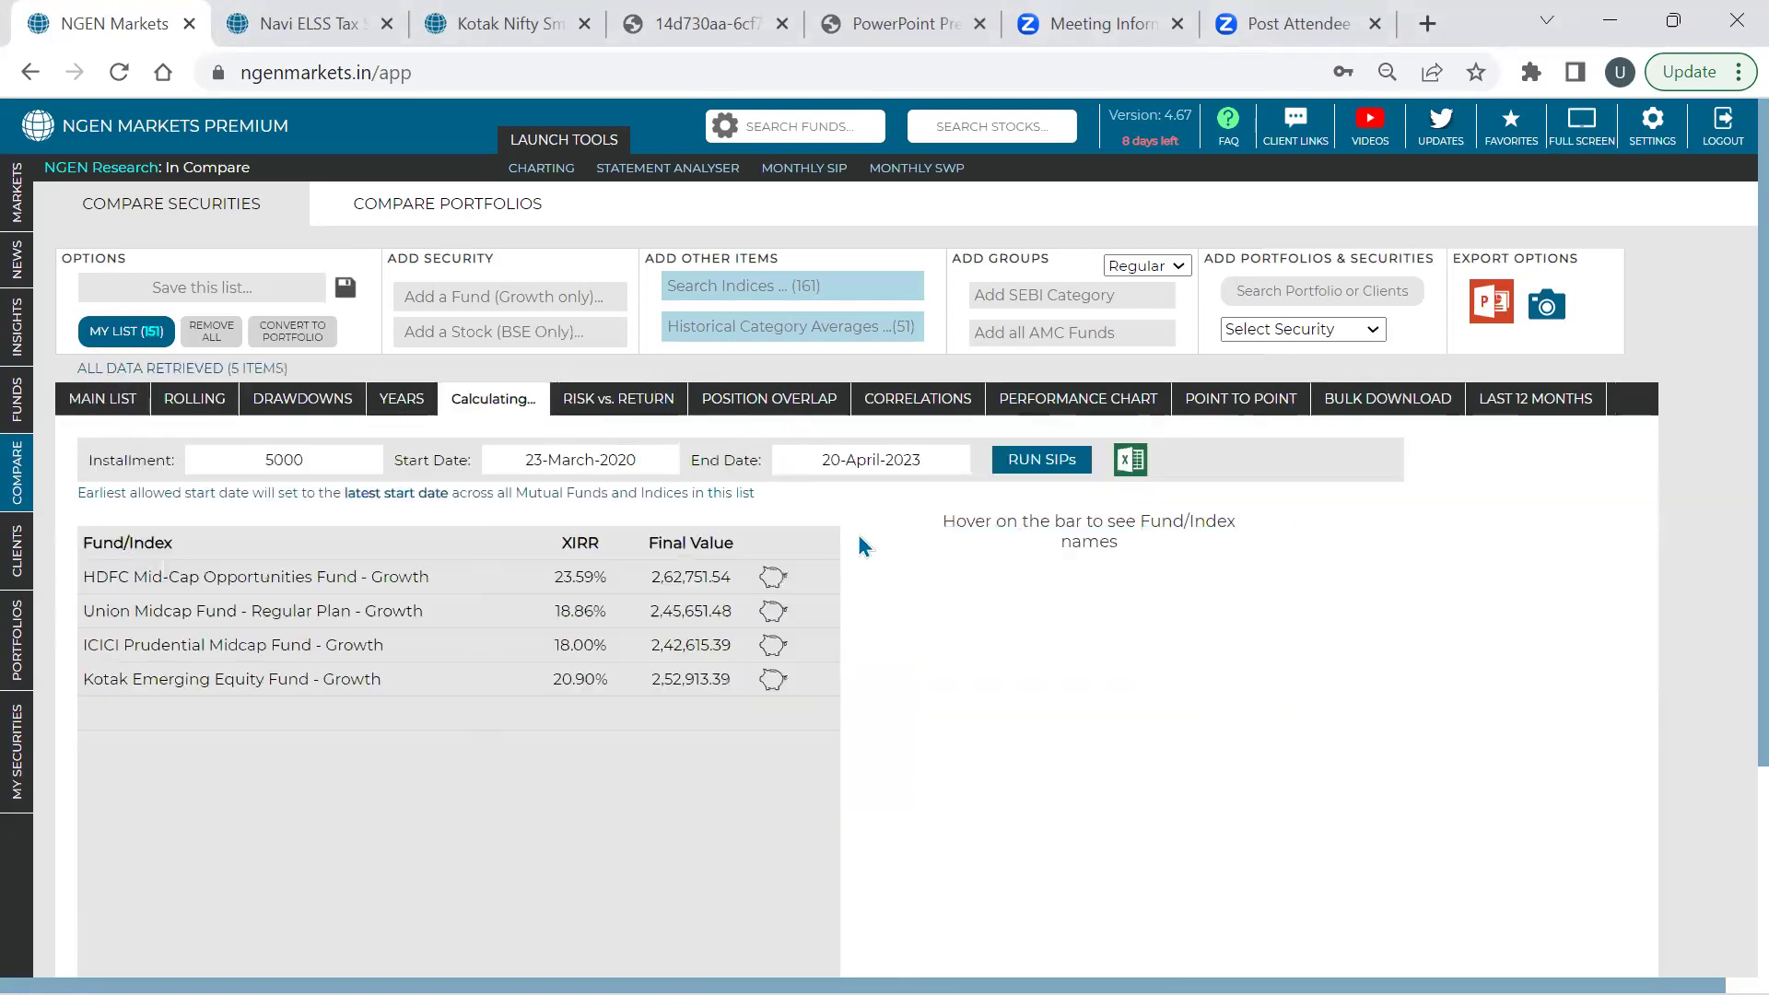
# Open the detailed monthly SIP analysis of HDFC Mid-Cap Opportunities Fund - Growth
pyautogui.click(324, 579)
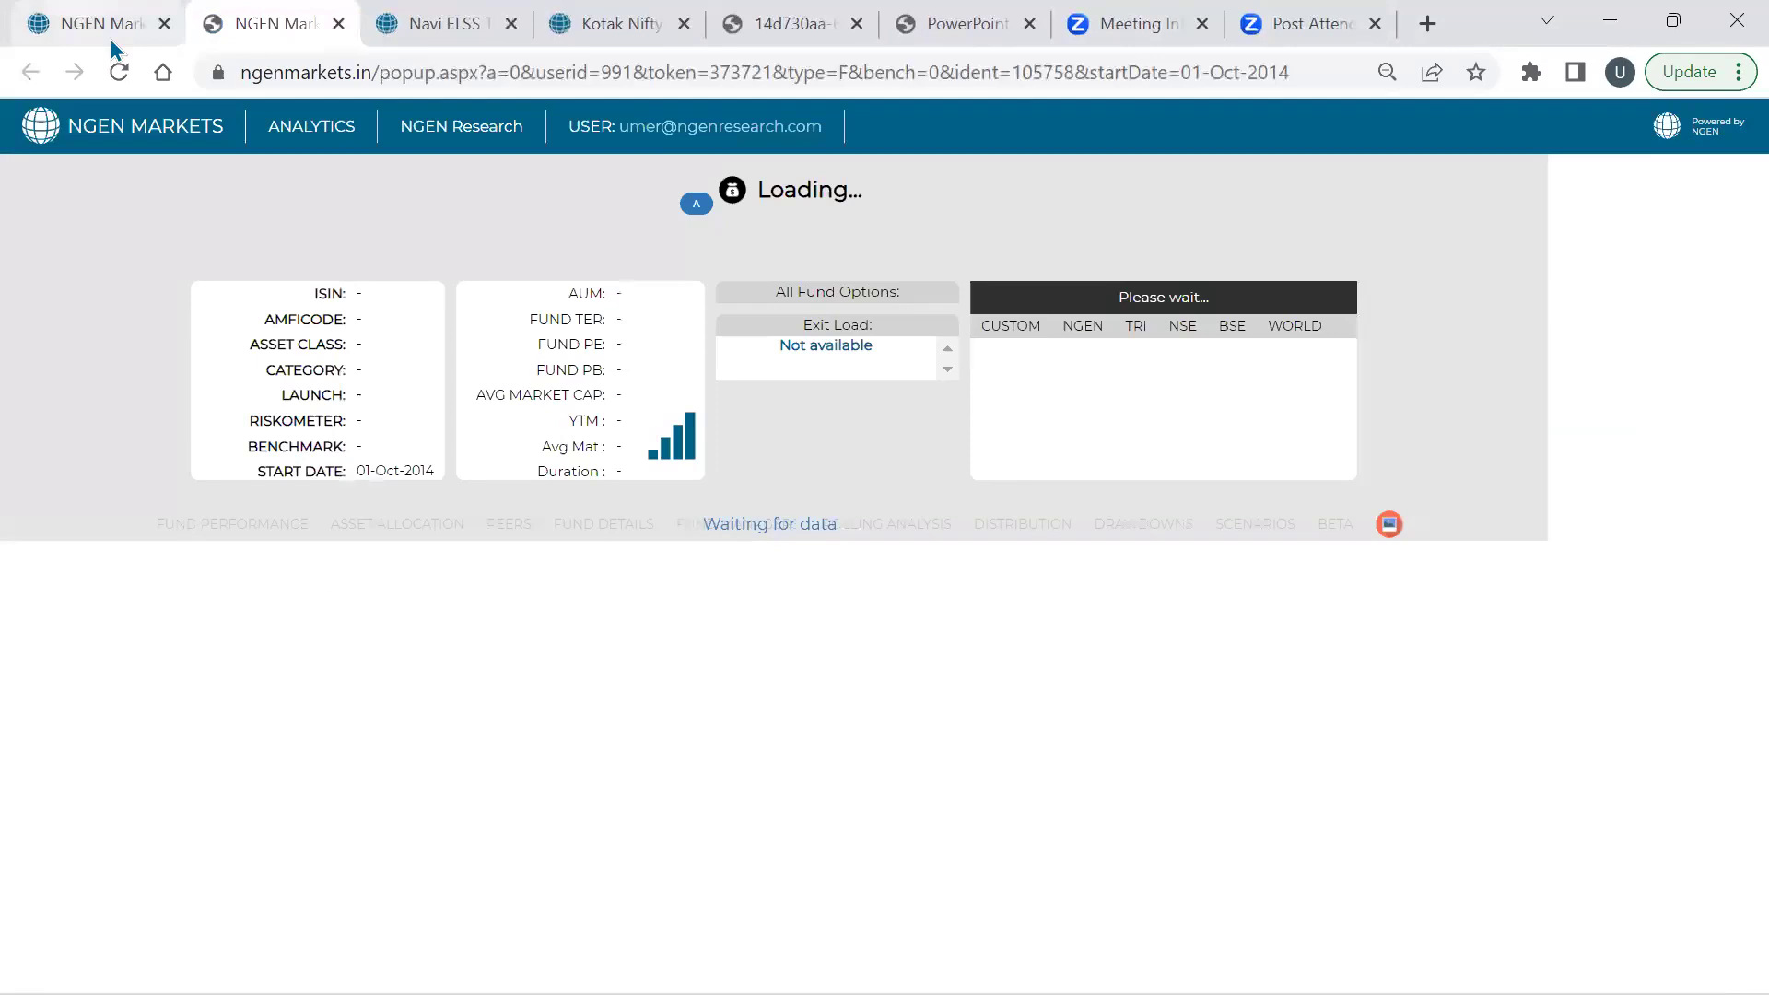
pyautogui.click(103, 24)
pyautogui.click(772, 580)
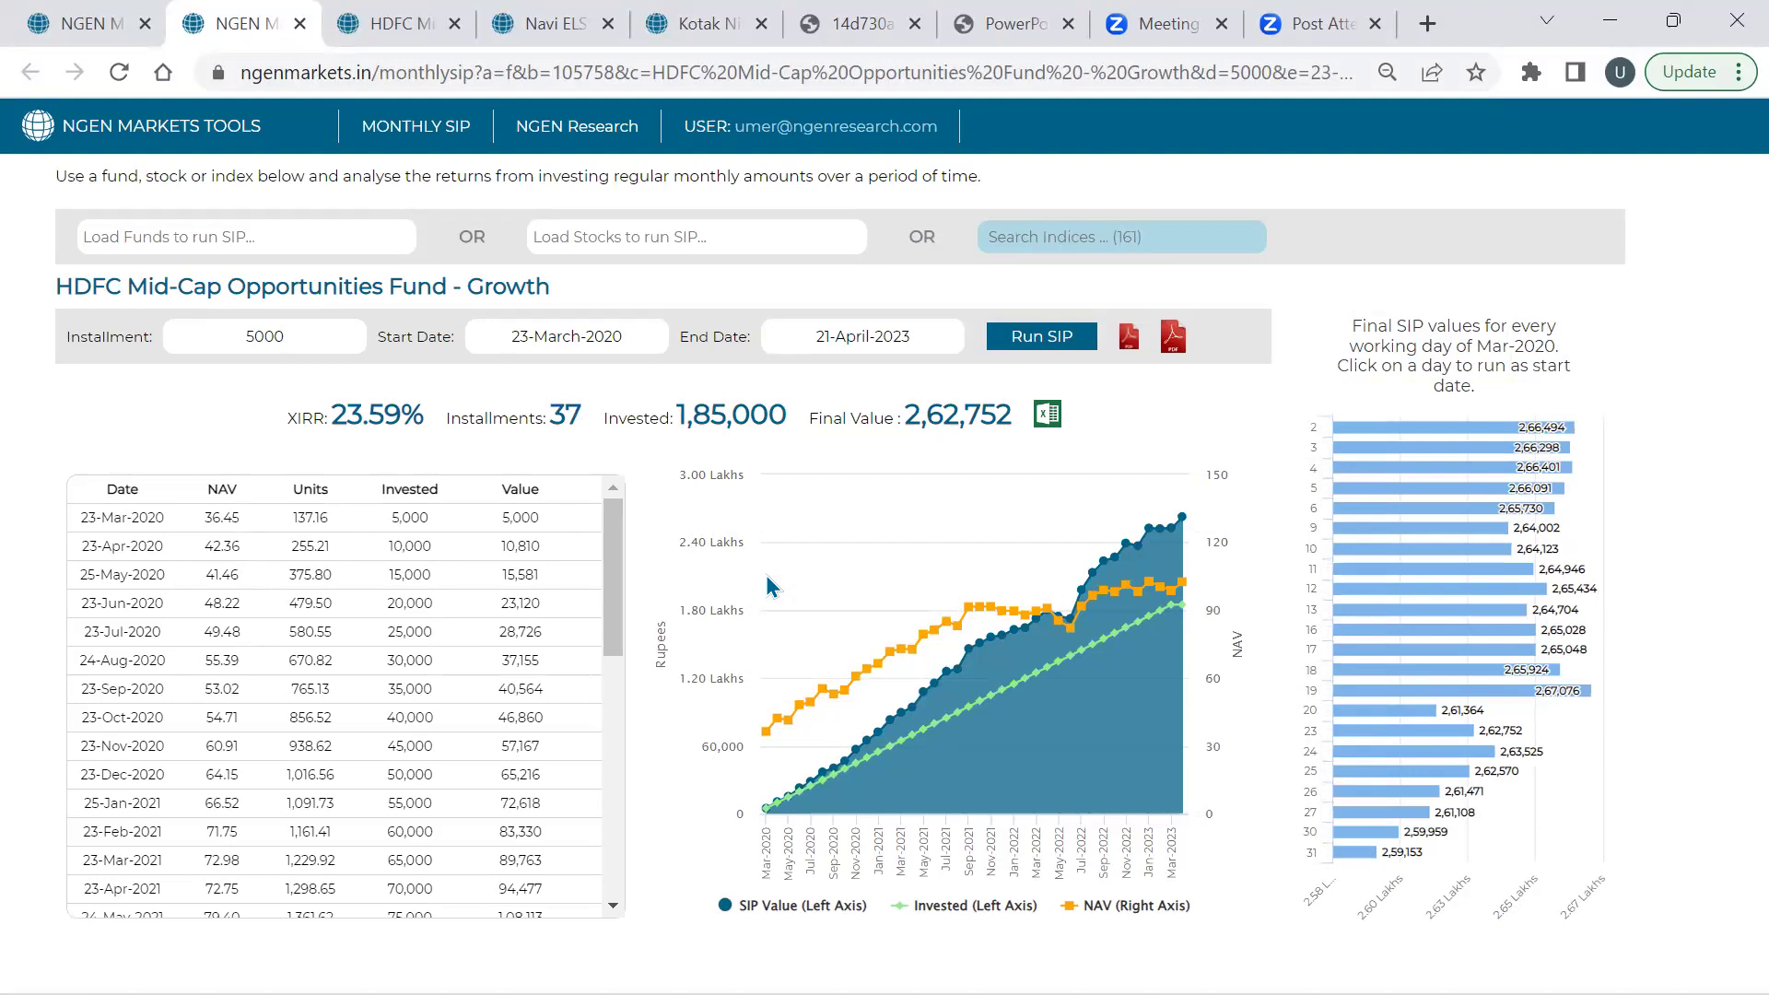
# Start a new portfolio, load the Units/Shares example into the Excel ISIN import and validate the holdings
pyautogui.click(42, 21)
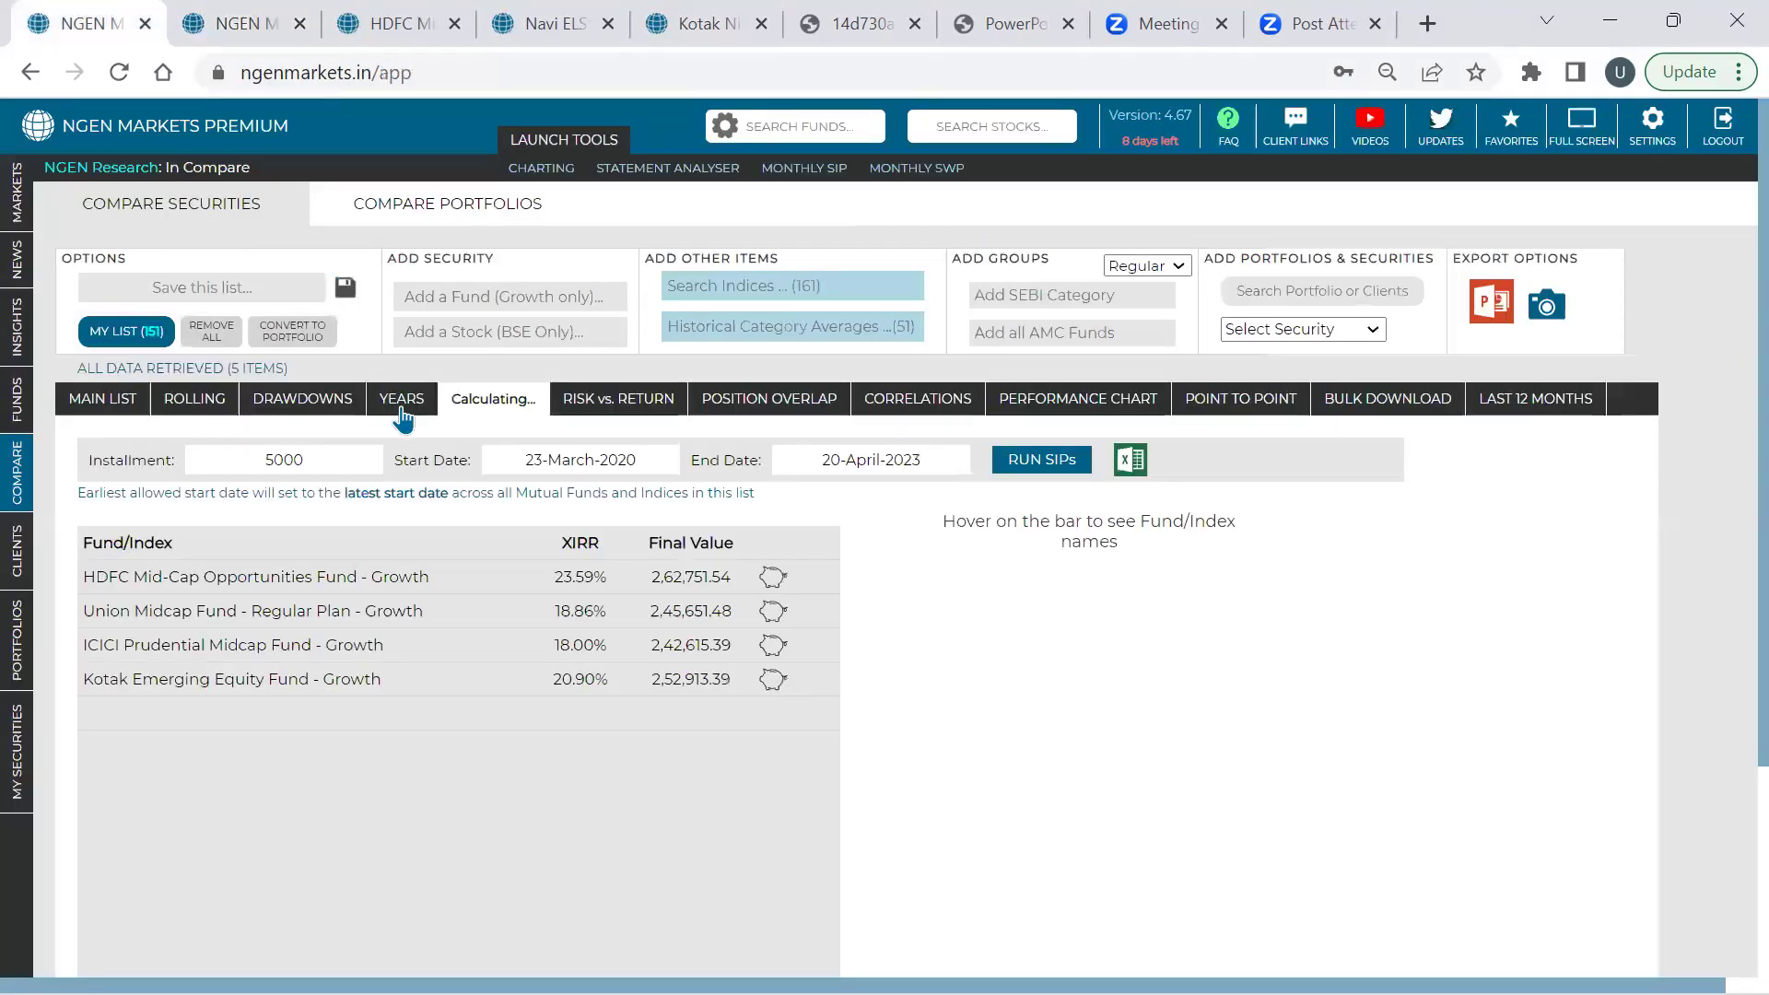
pyautogui.moveTo(32, 663)
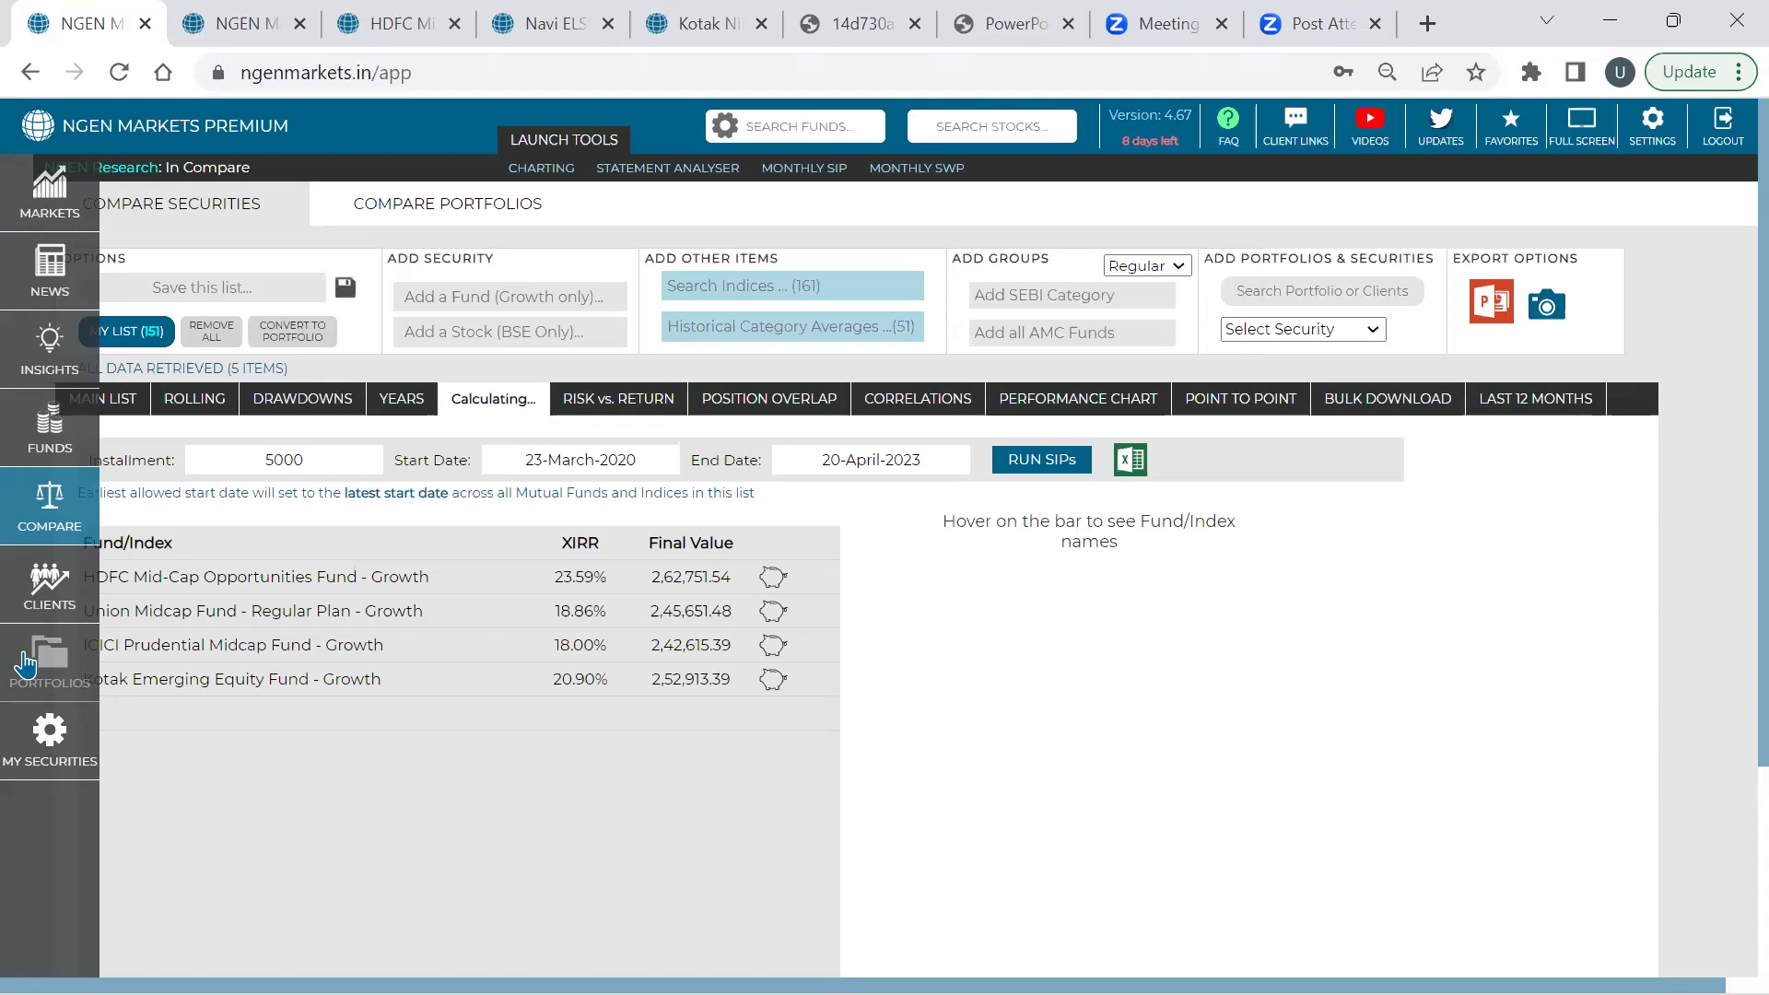
pyautogui.click(25, 664)
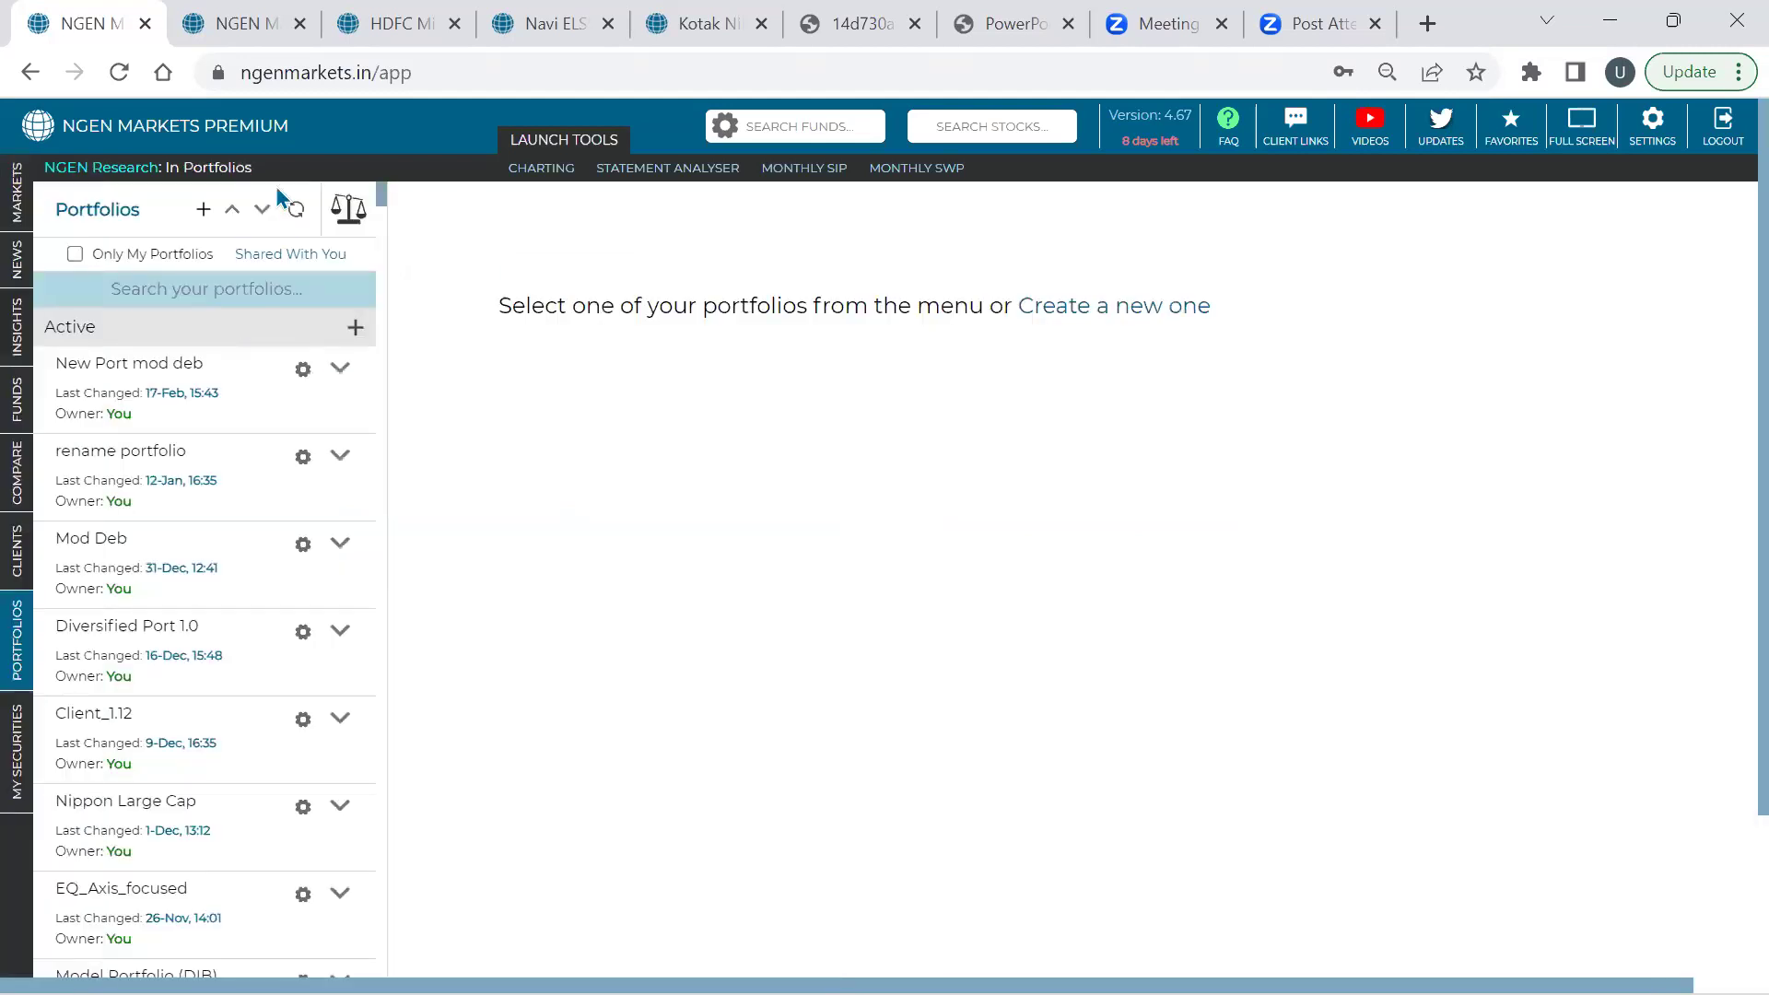
pyautogui.click(203, 209)
pyautogui.click(664, 270)
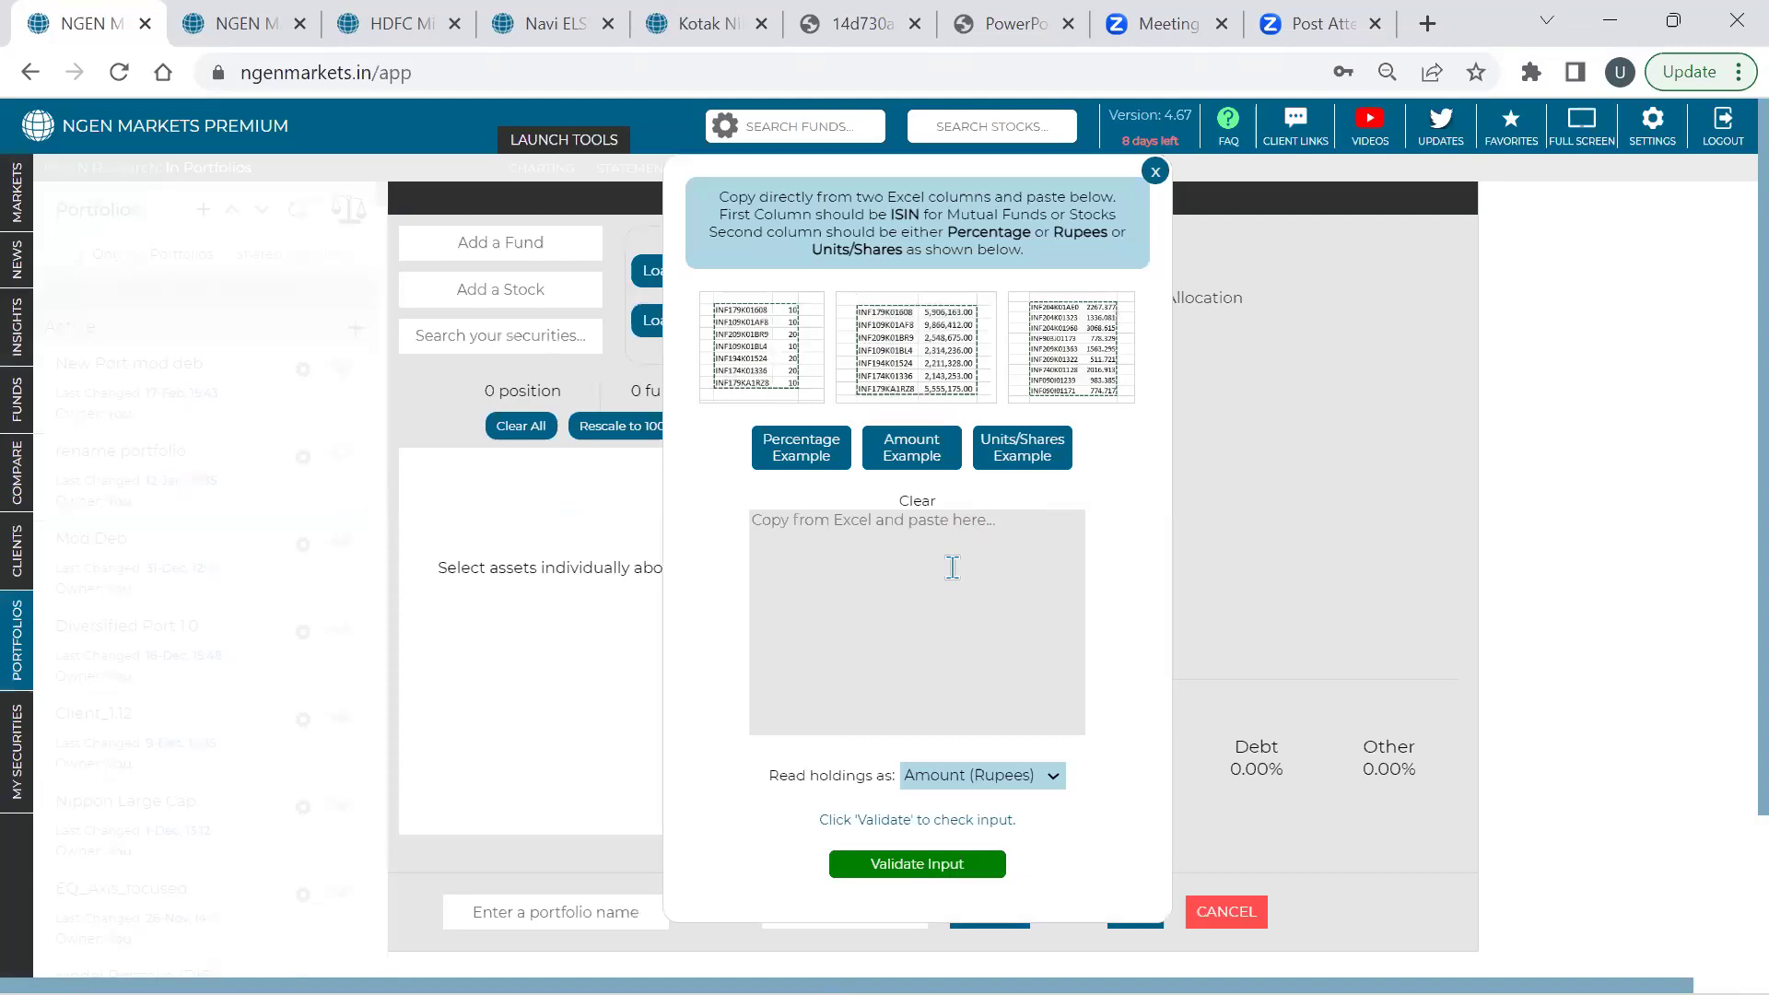
pyautogui.click(1008, 473)
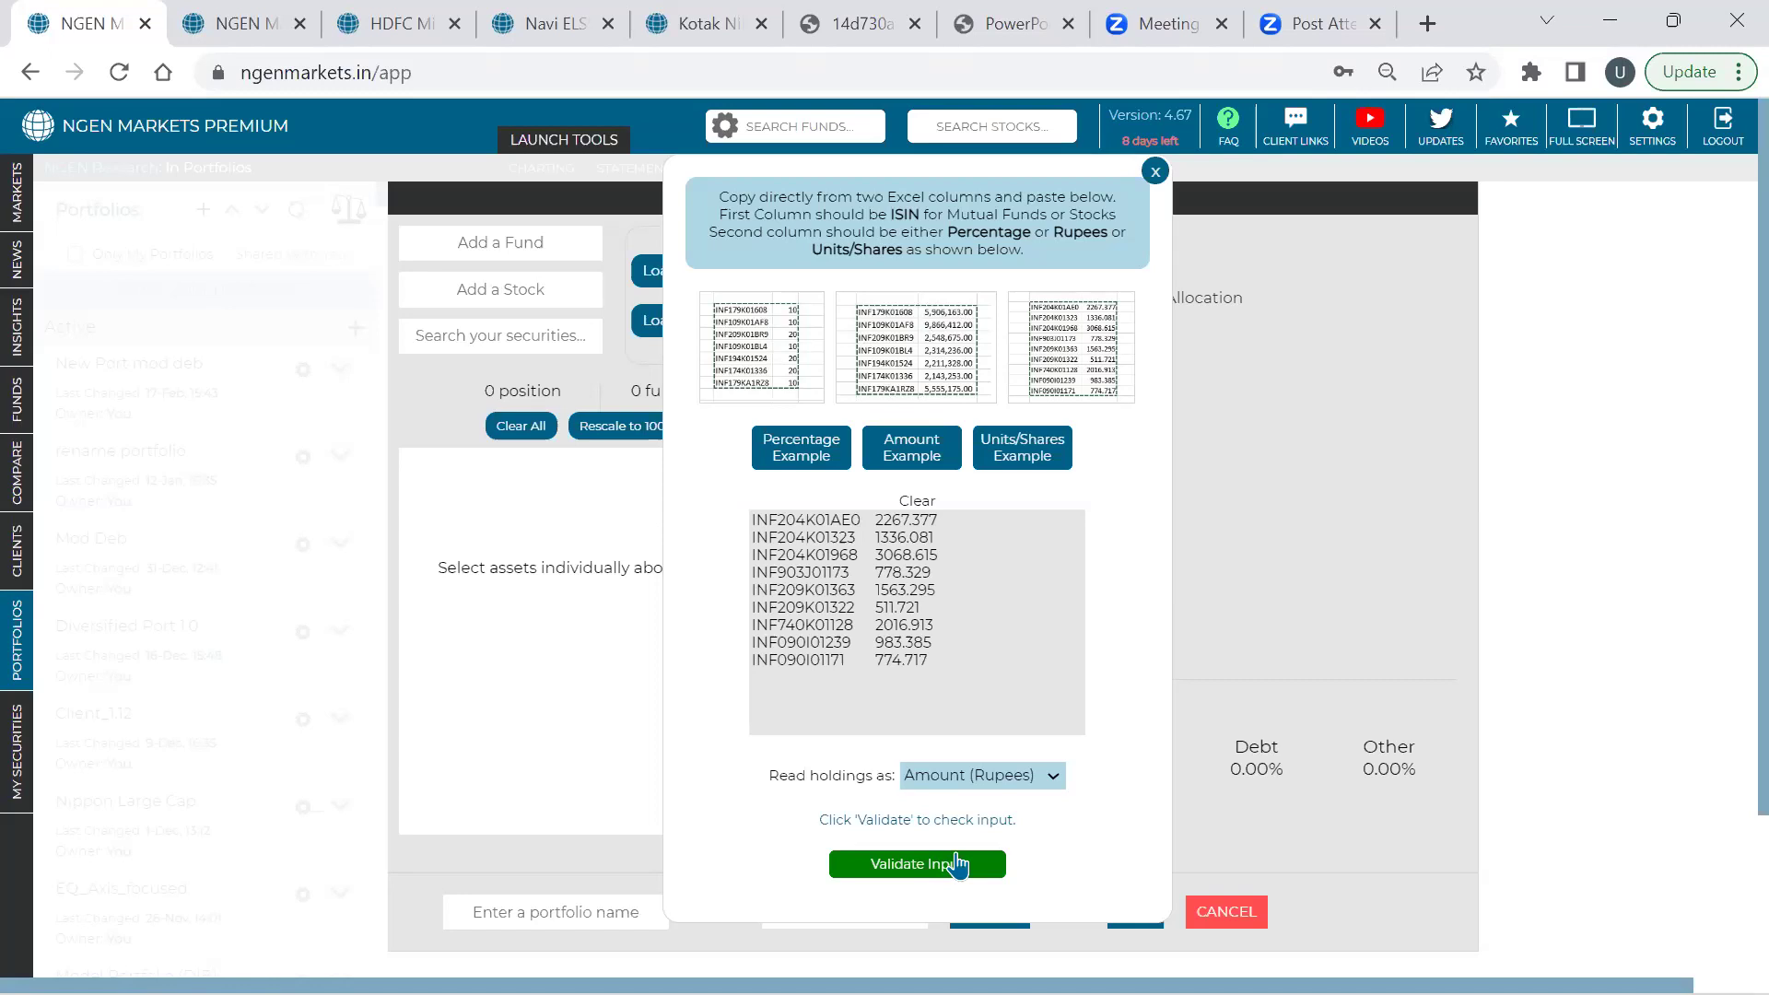
pyautogui.click(957, 864)
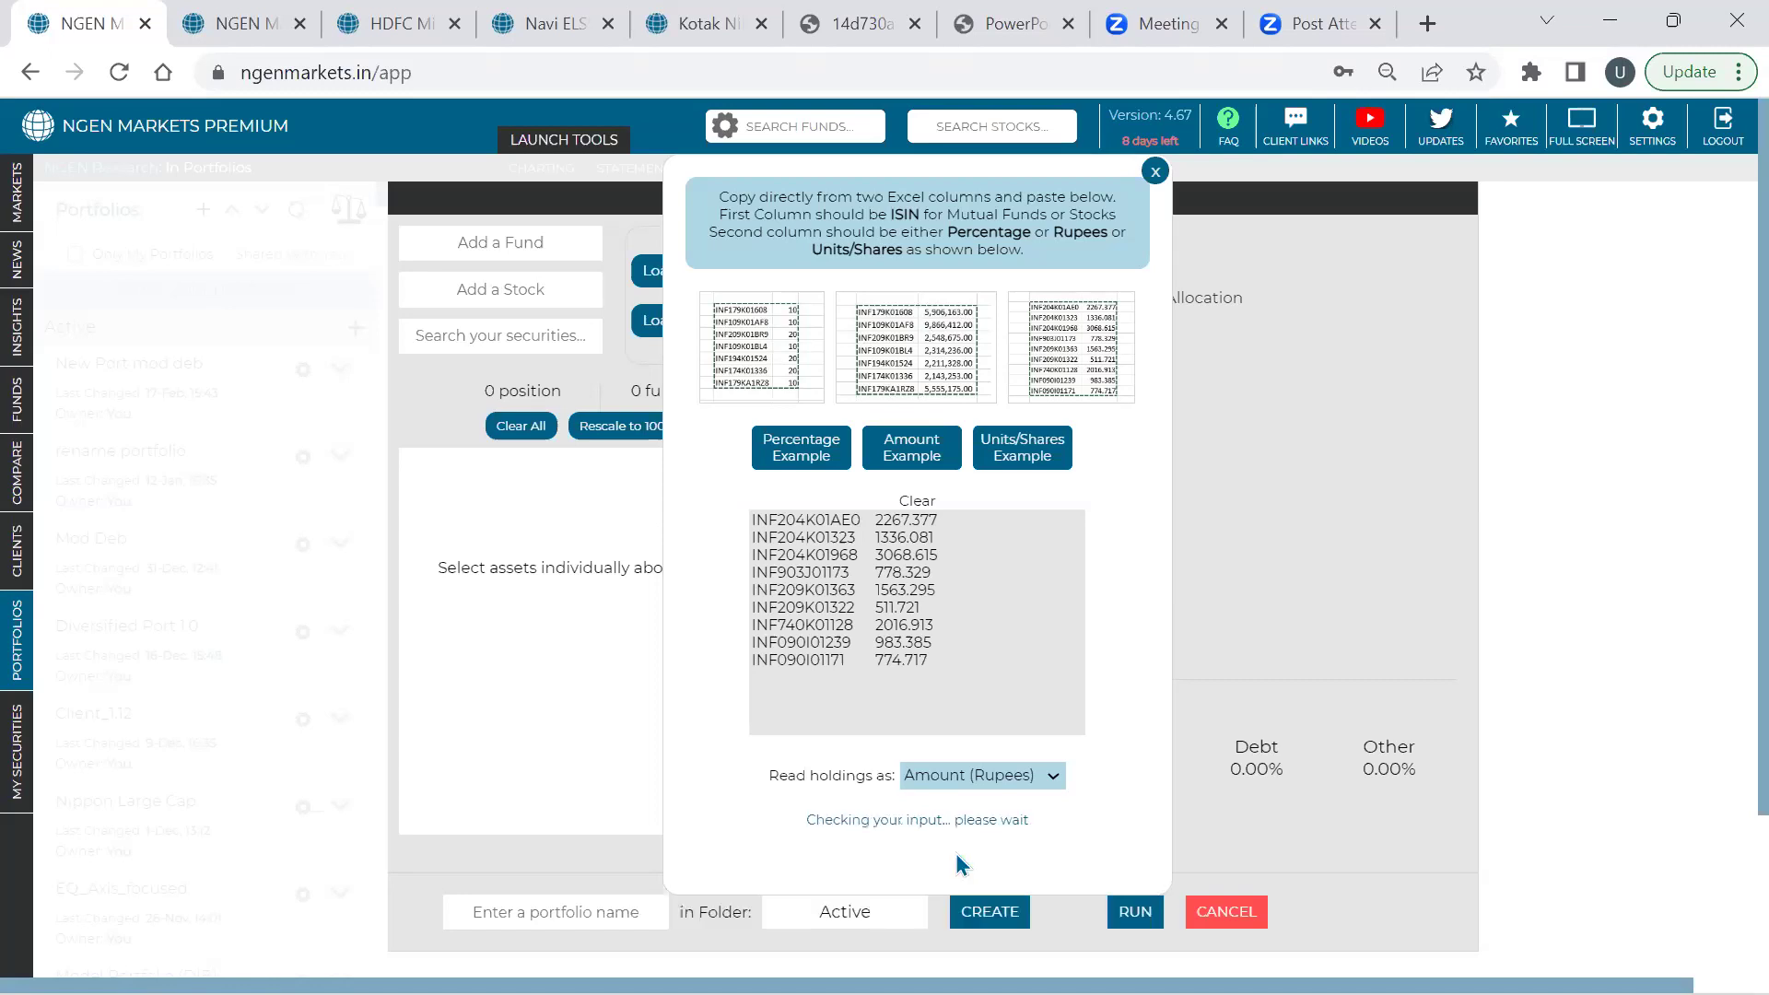
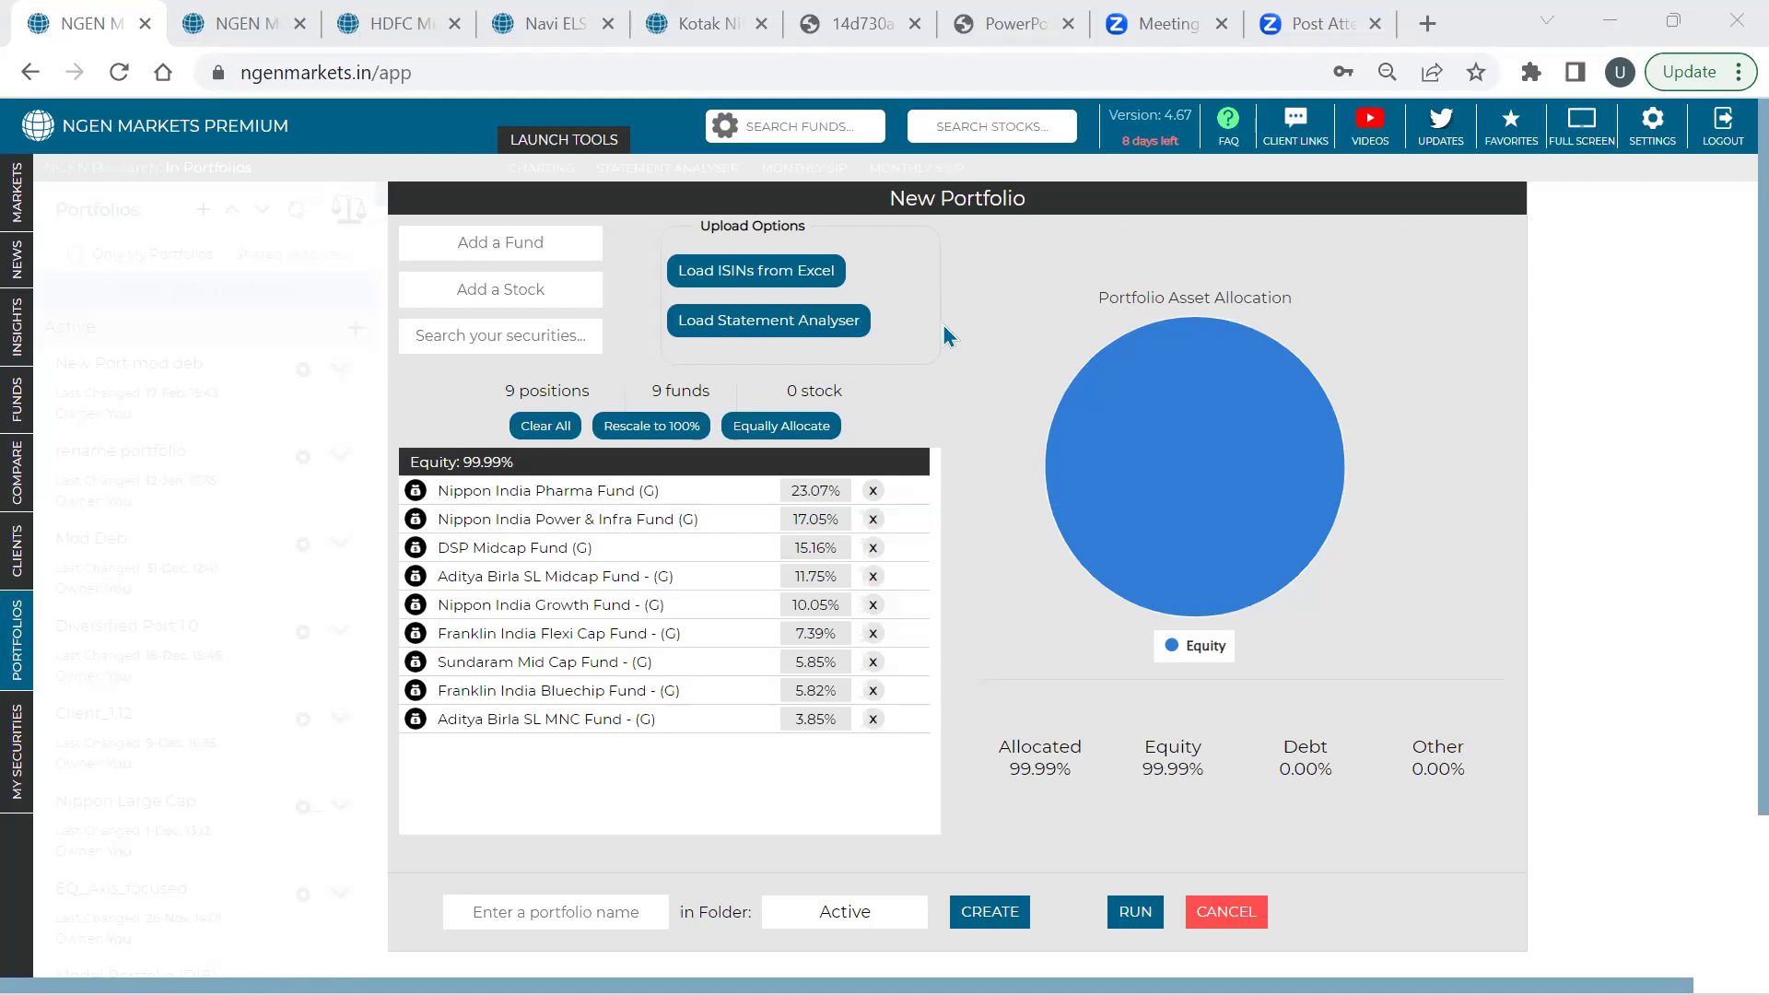
# Open the comparison of two portfolios and load Mod Deb as the first portfolio
pyautogui.moveTo(1346, 488)
pyautogui.click(43, 497)
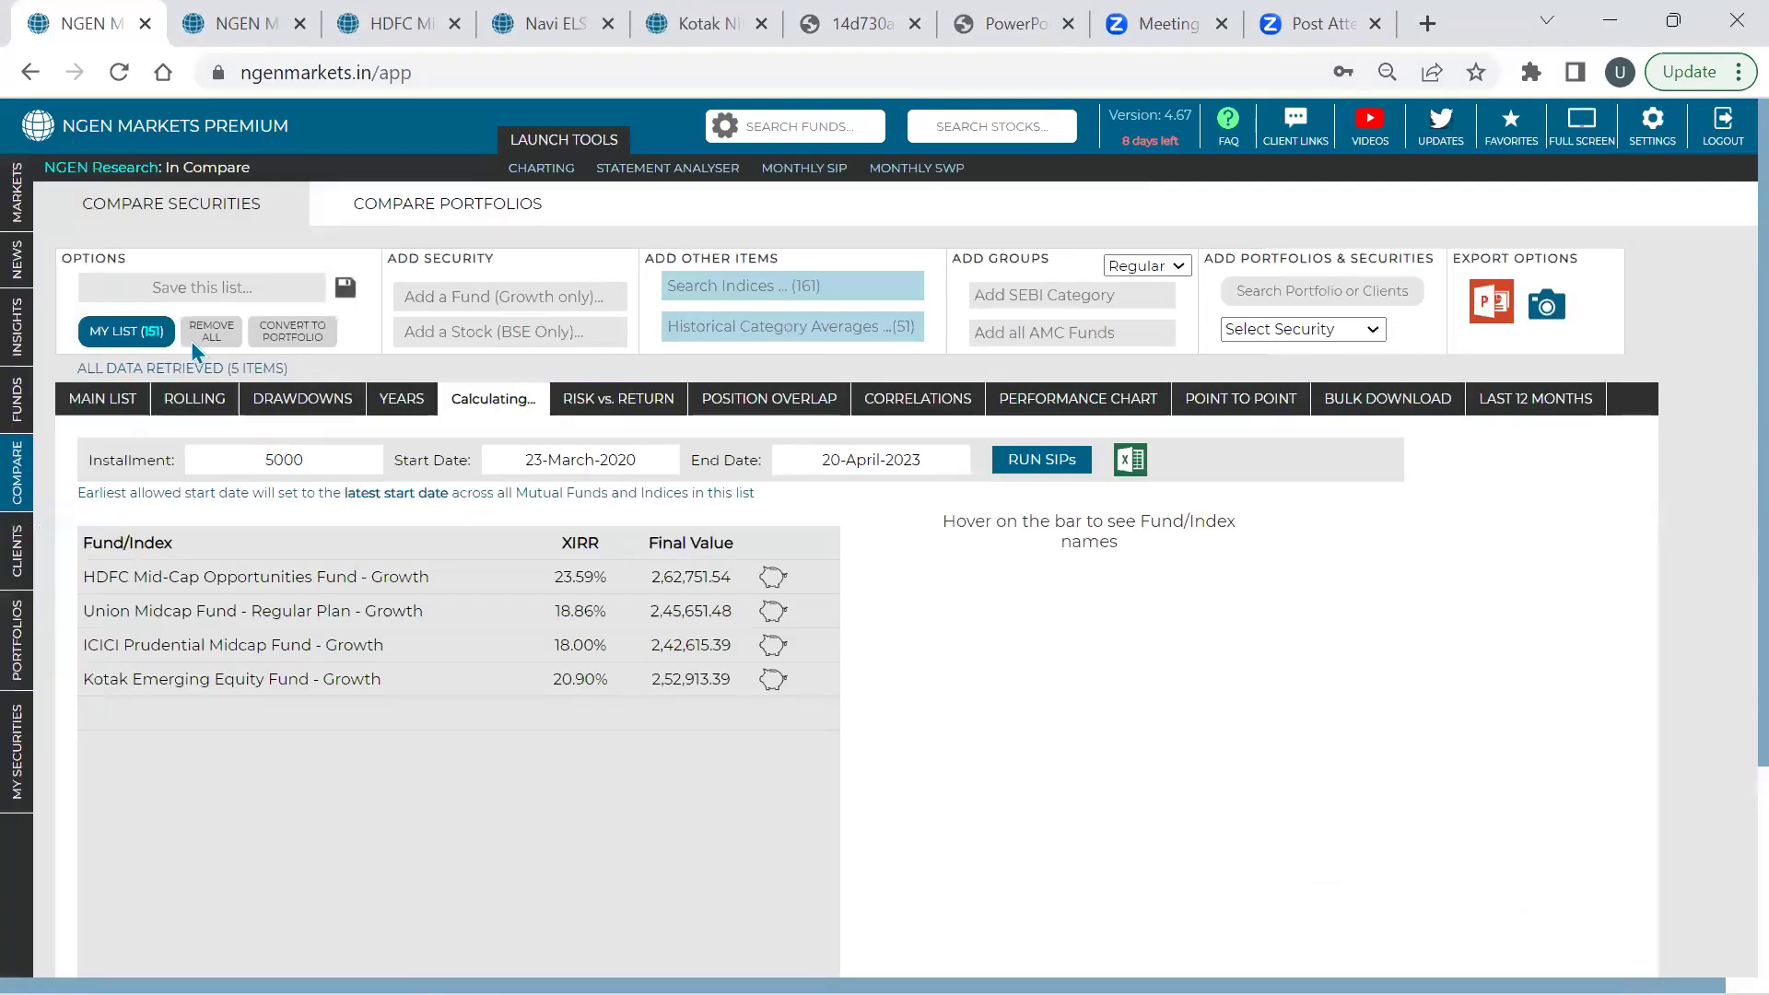
pyautogui.click(479, 214)
pyautogui.click(293, 299)
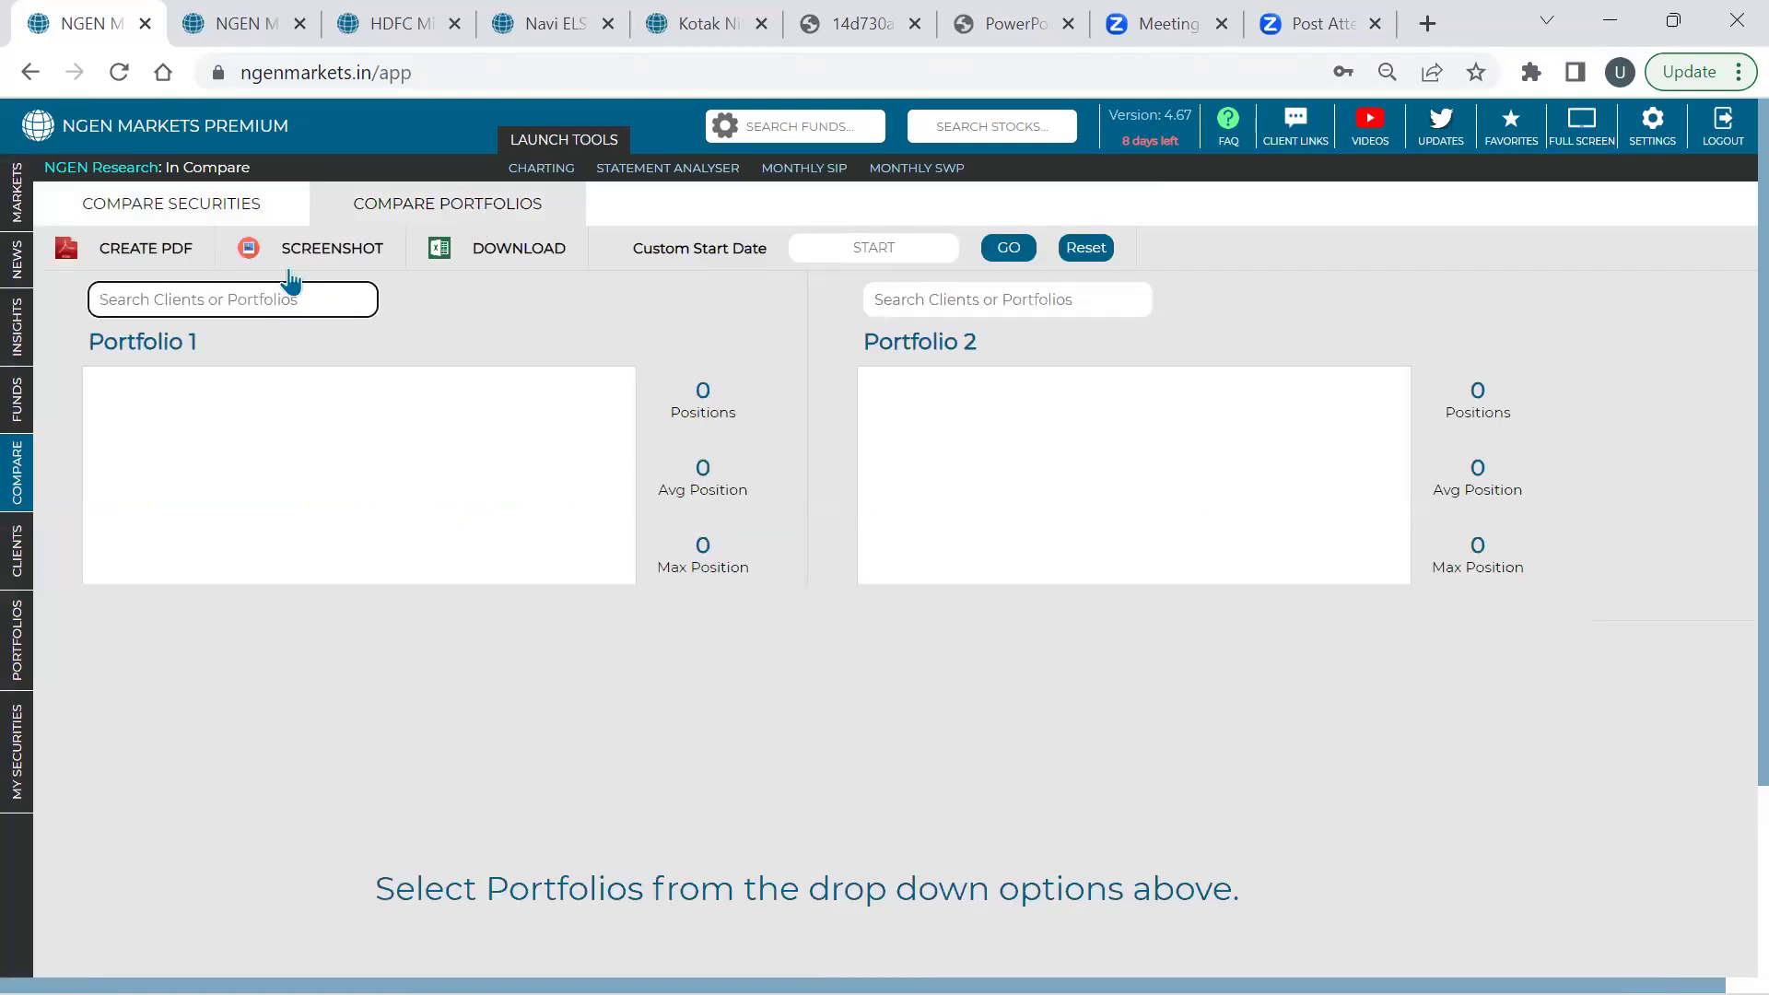
pyautogui.write('de')
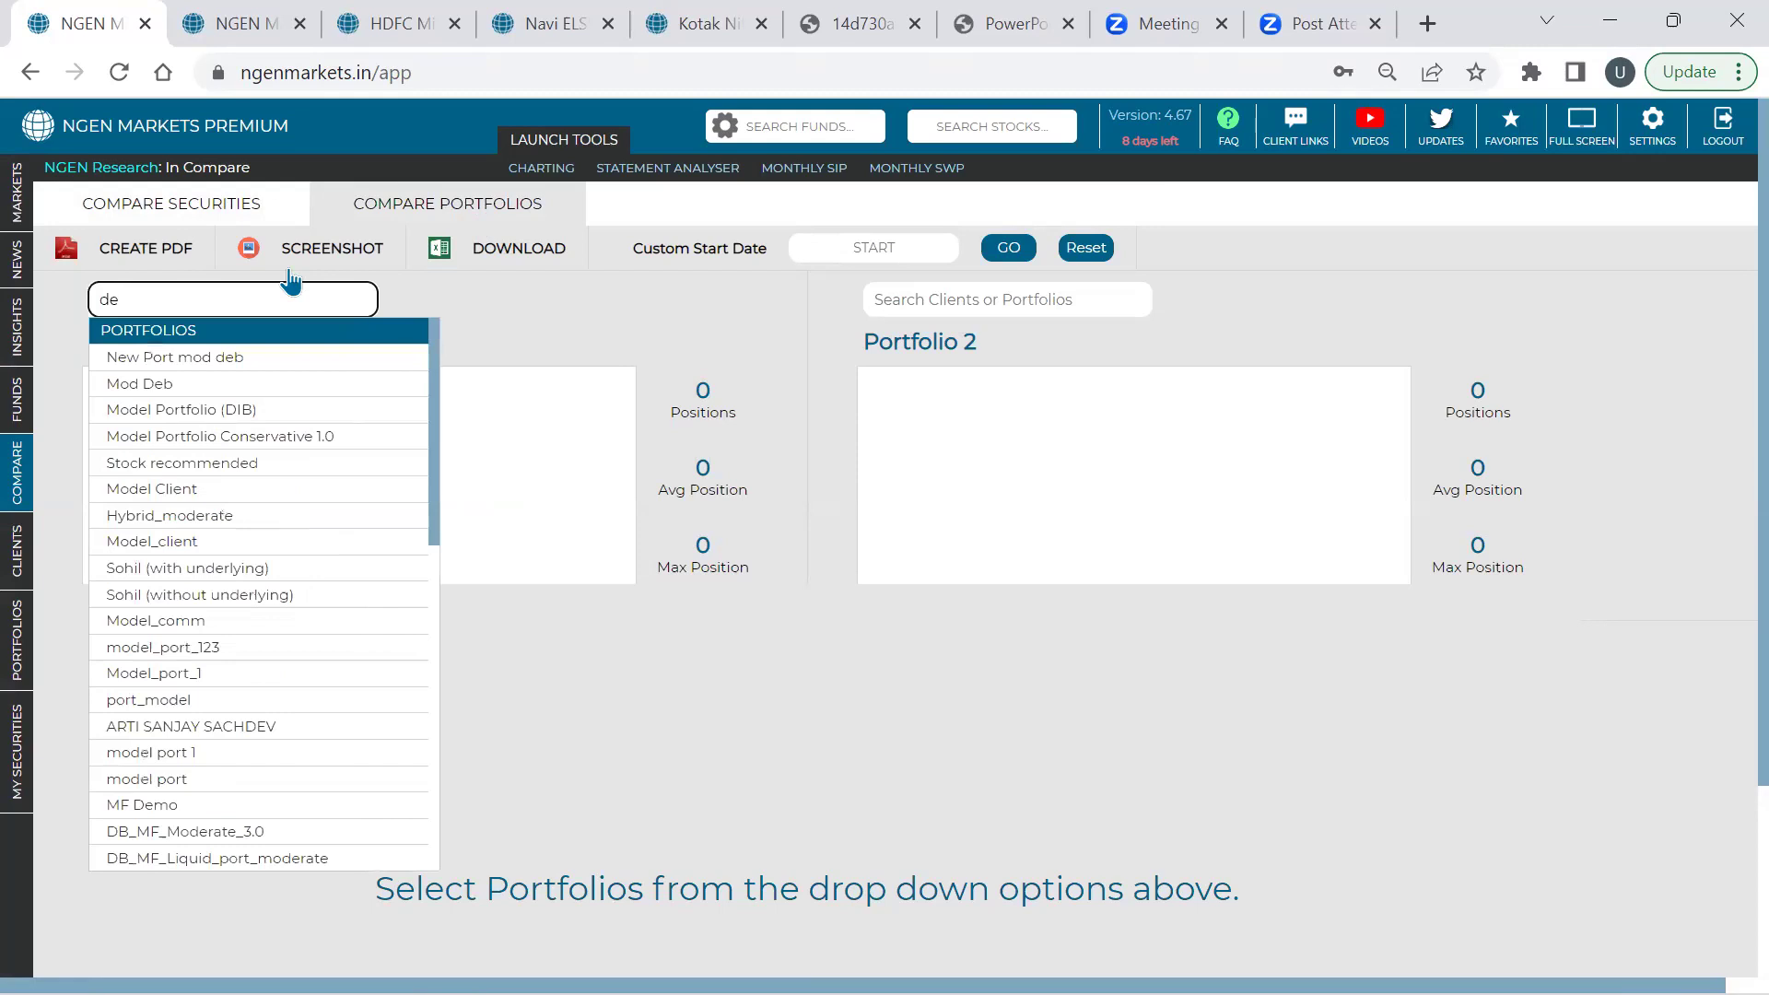
pyautogui.press('Down')
pyautogui.press('Down')
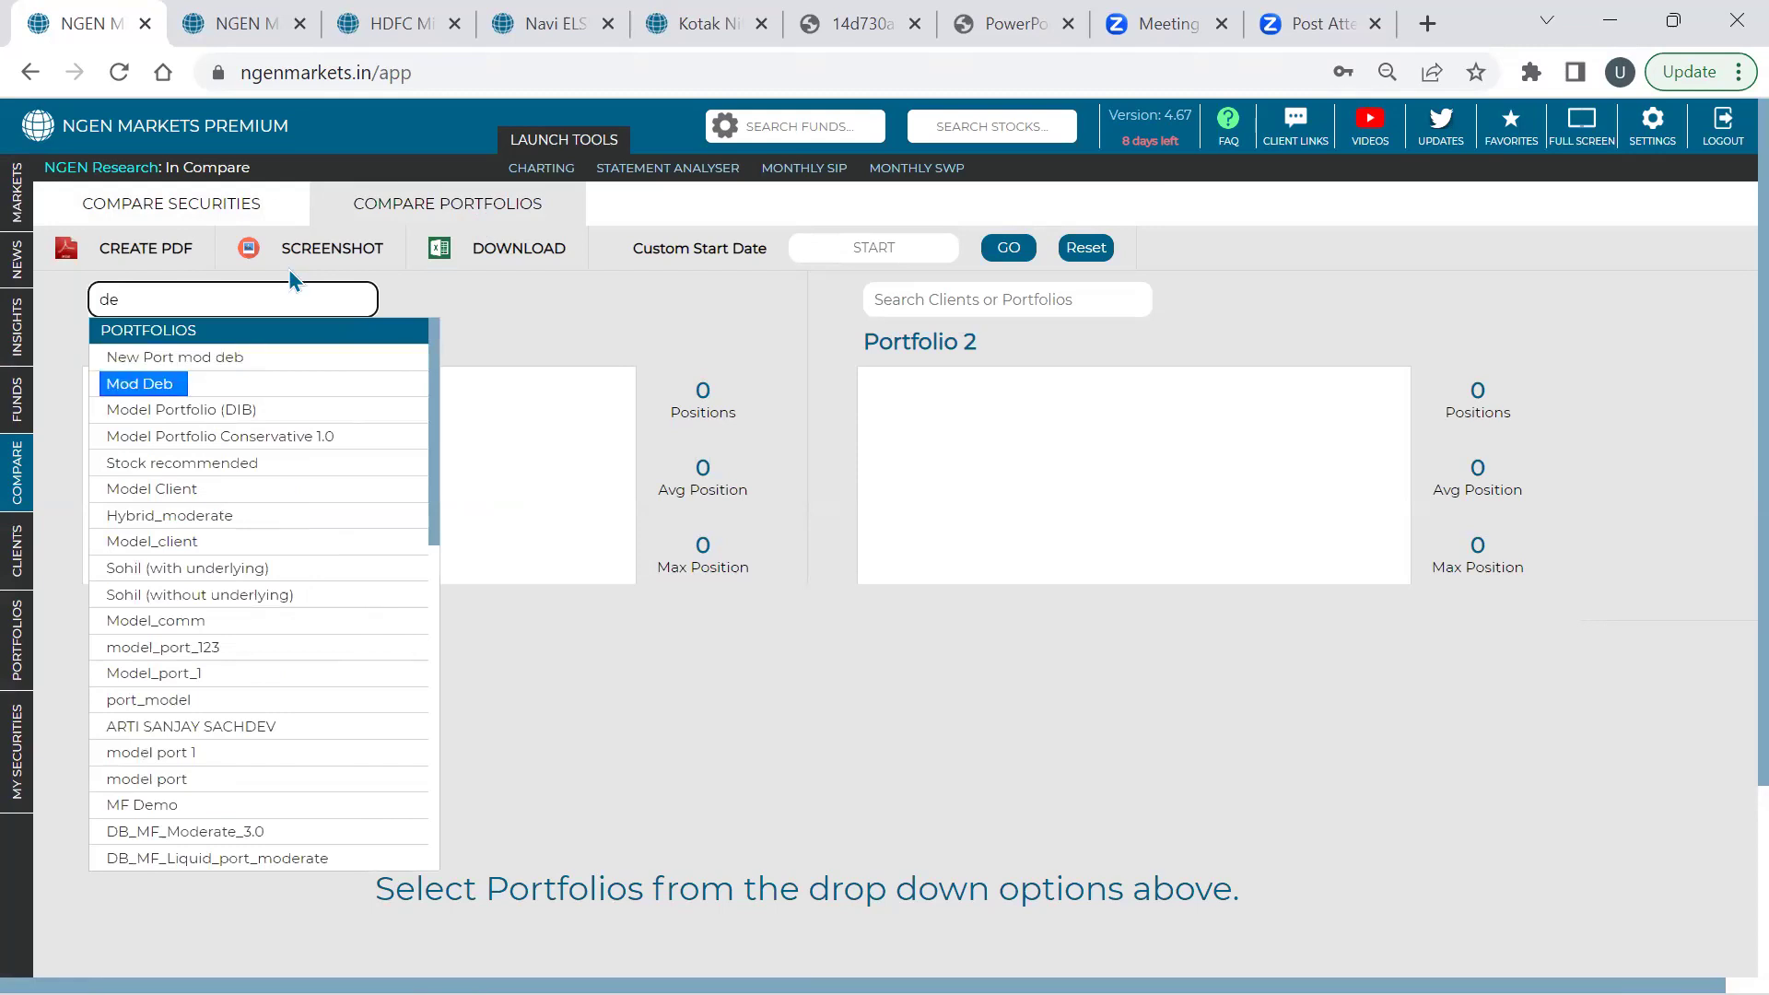
pyautogui.press('Return')
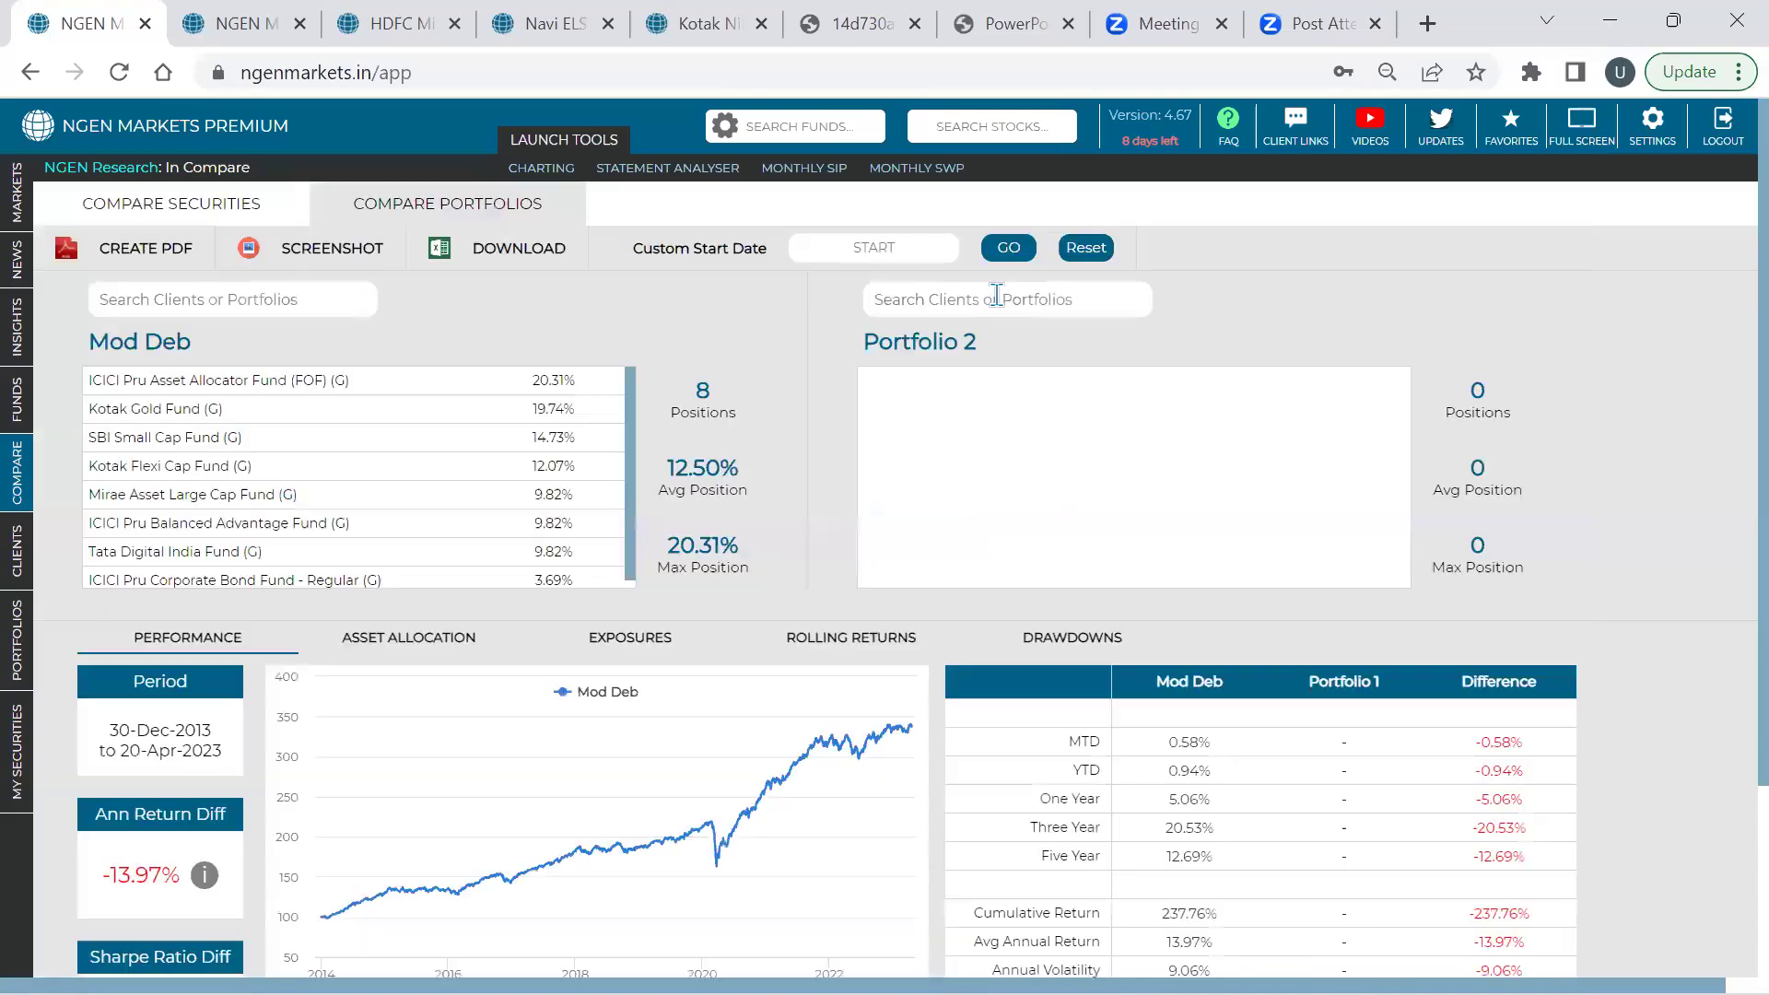
# Load Model Portfolio (DIB) as the second portfolio and show the comparison in full screen
pyautogui.click(996, 299)
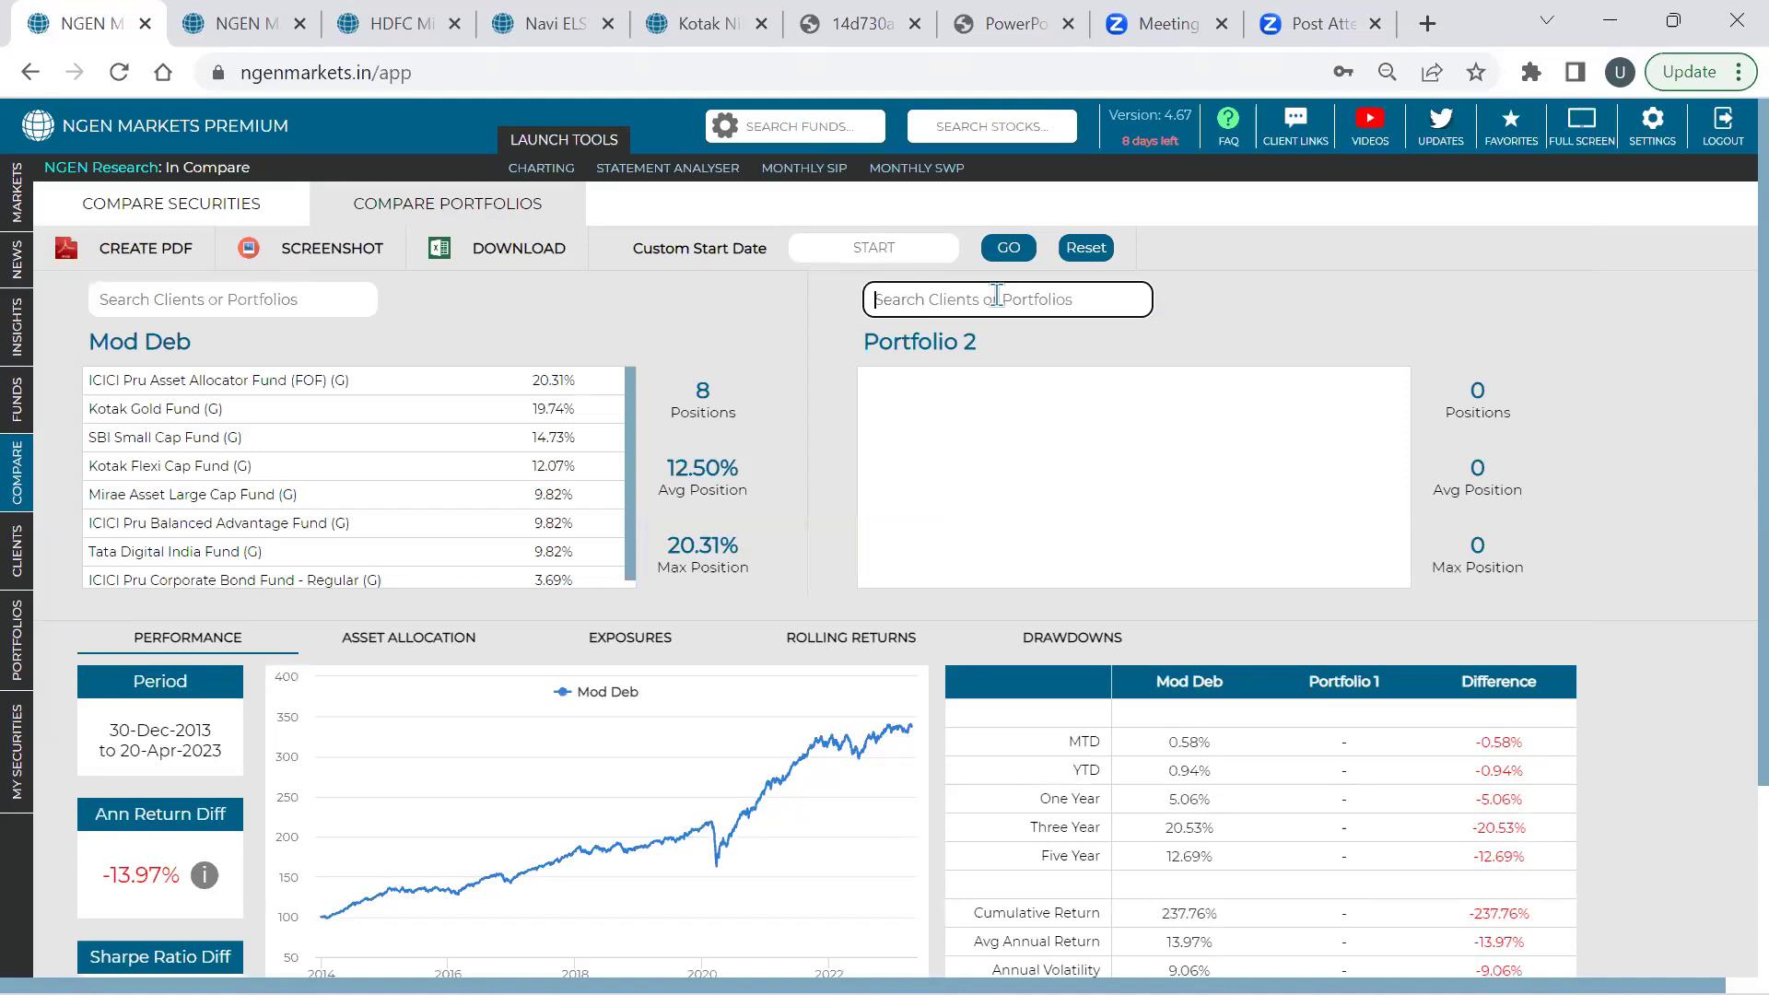
pyautogui.write('mode')
pyautogui.press('Down')
pyautogui.press('Return')
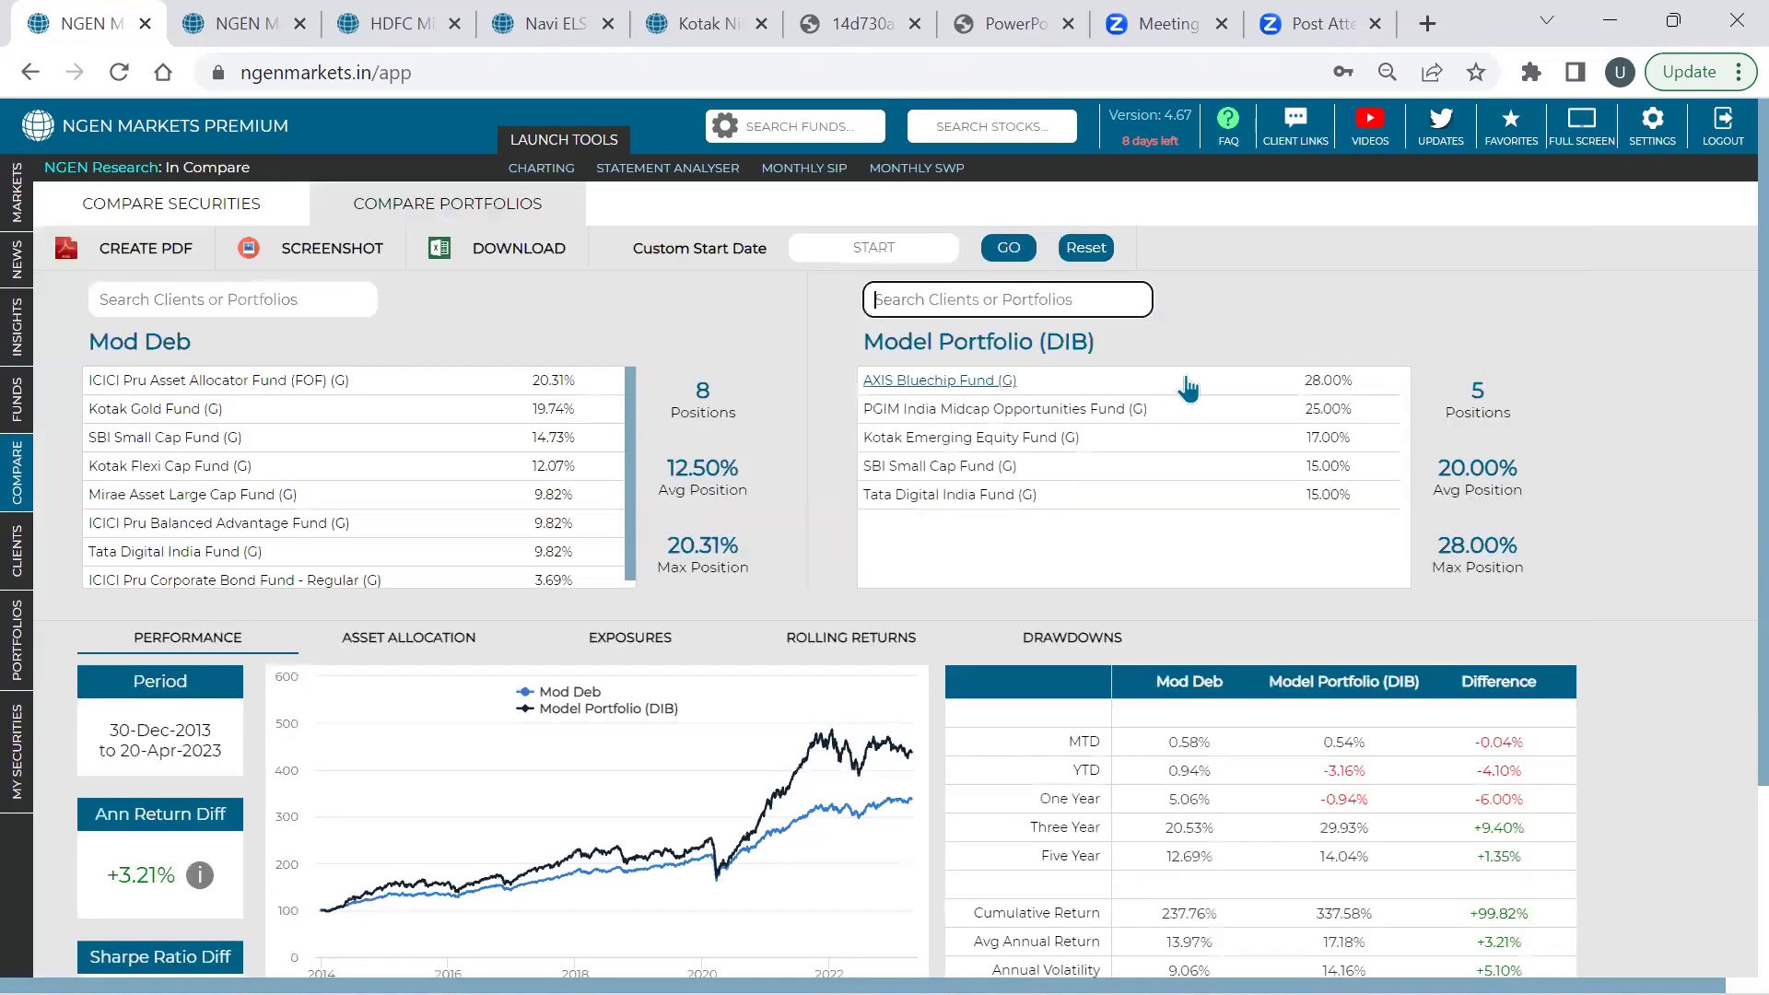
pyautogui.click(1583, 124)
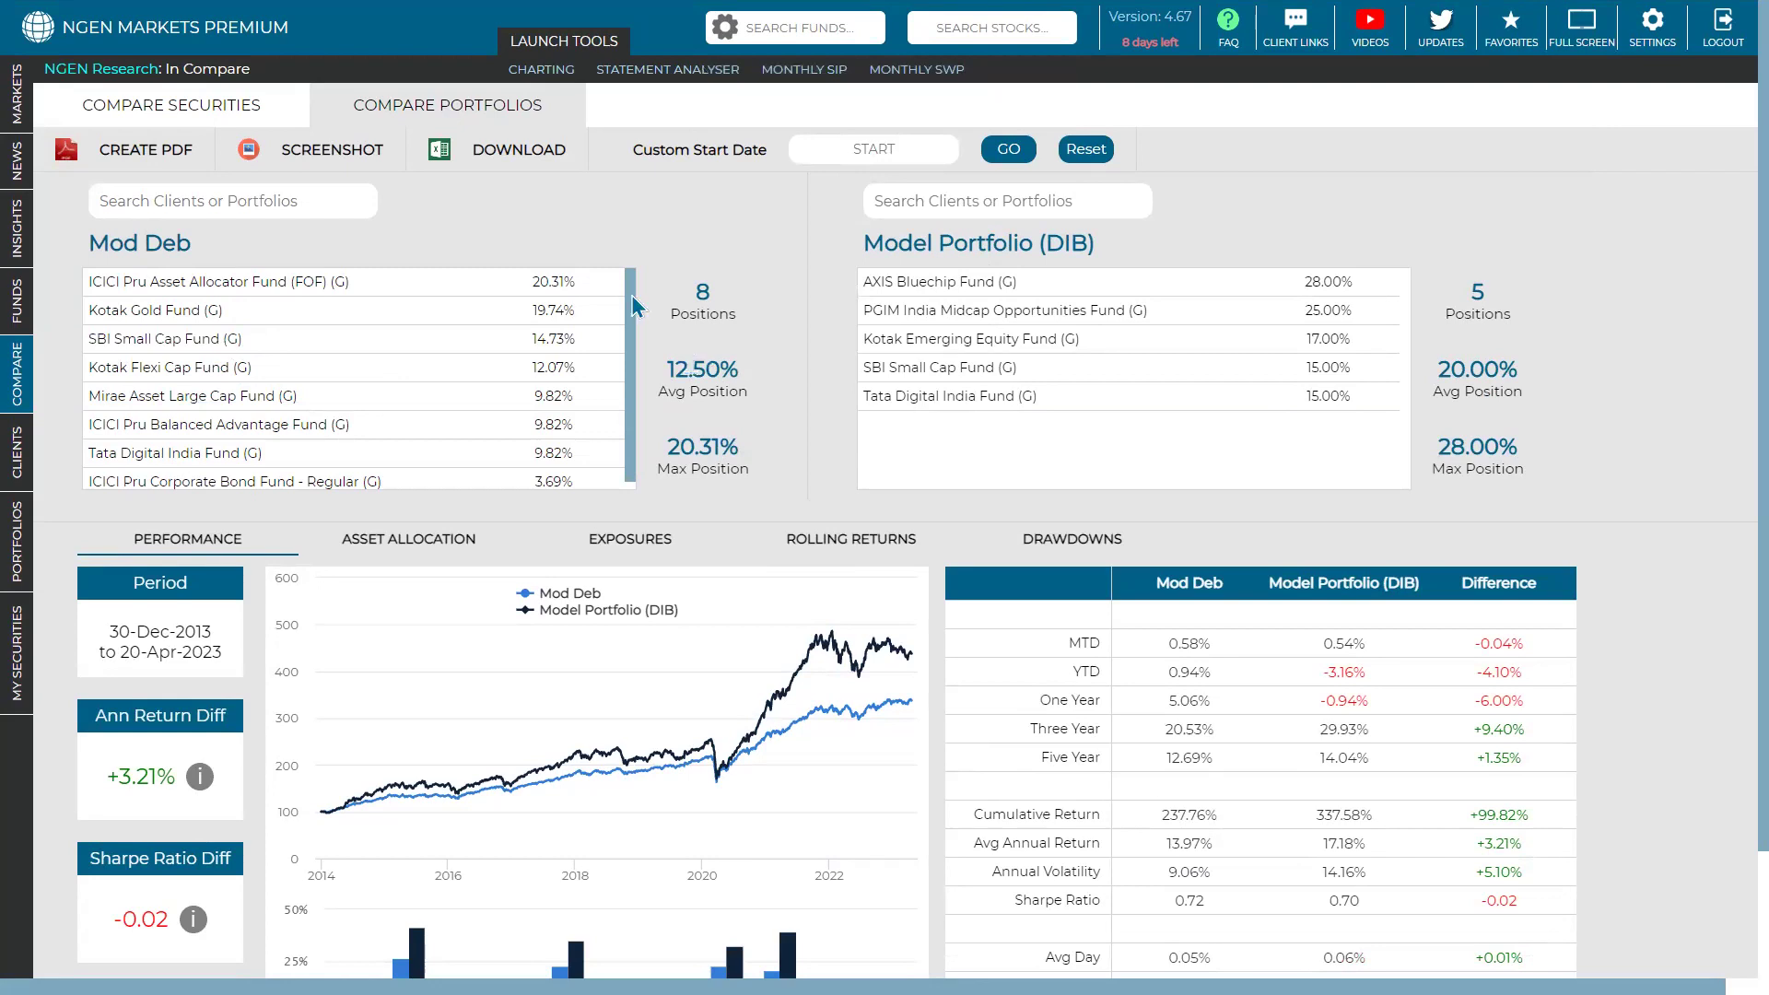
pyautogui.moveTo(540, 283); pyautogui.dragTo(564, 286)
pyautogui.scroll(-1, 591, 292)
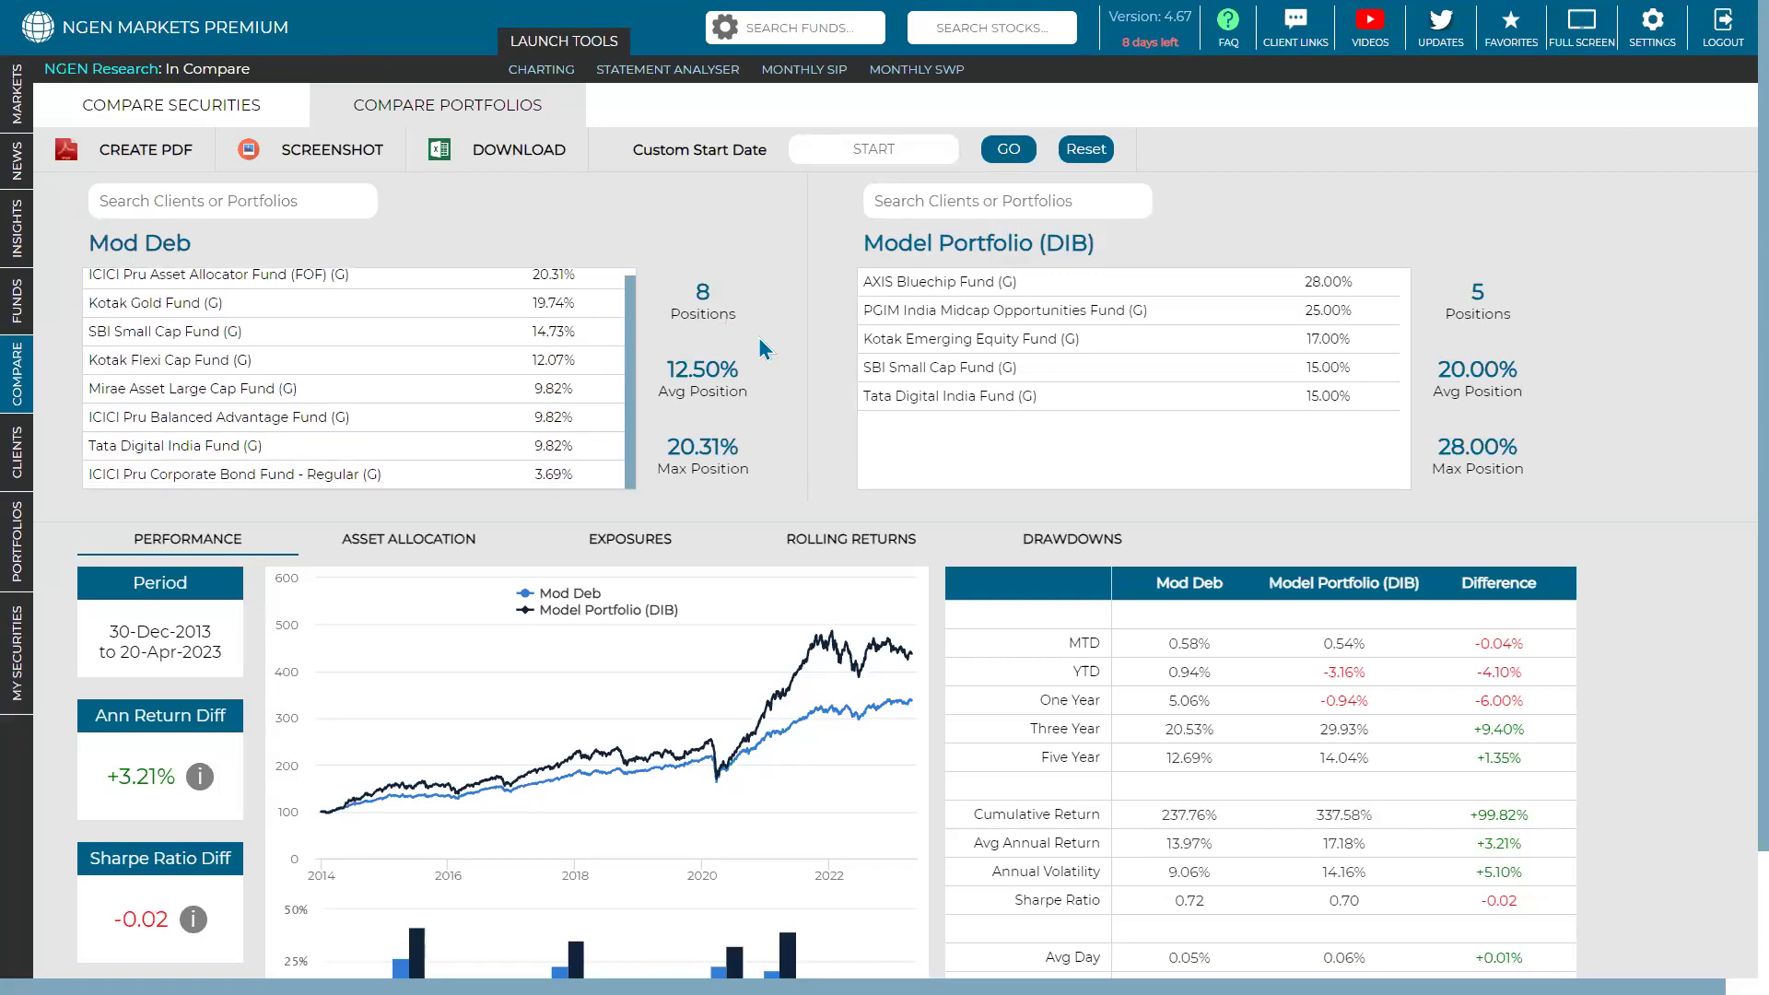
# Open the Mod Deb portfolio for editing and set the ICICI Pru Asset Allocator Fund weight to 10.31%
pyautogui.click(20, 587)
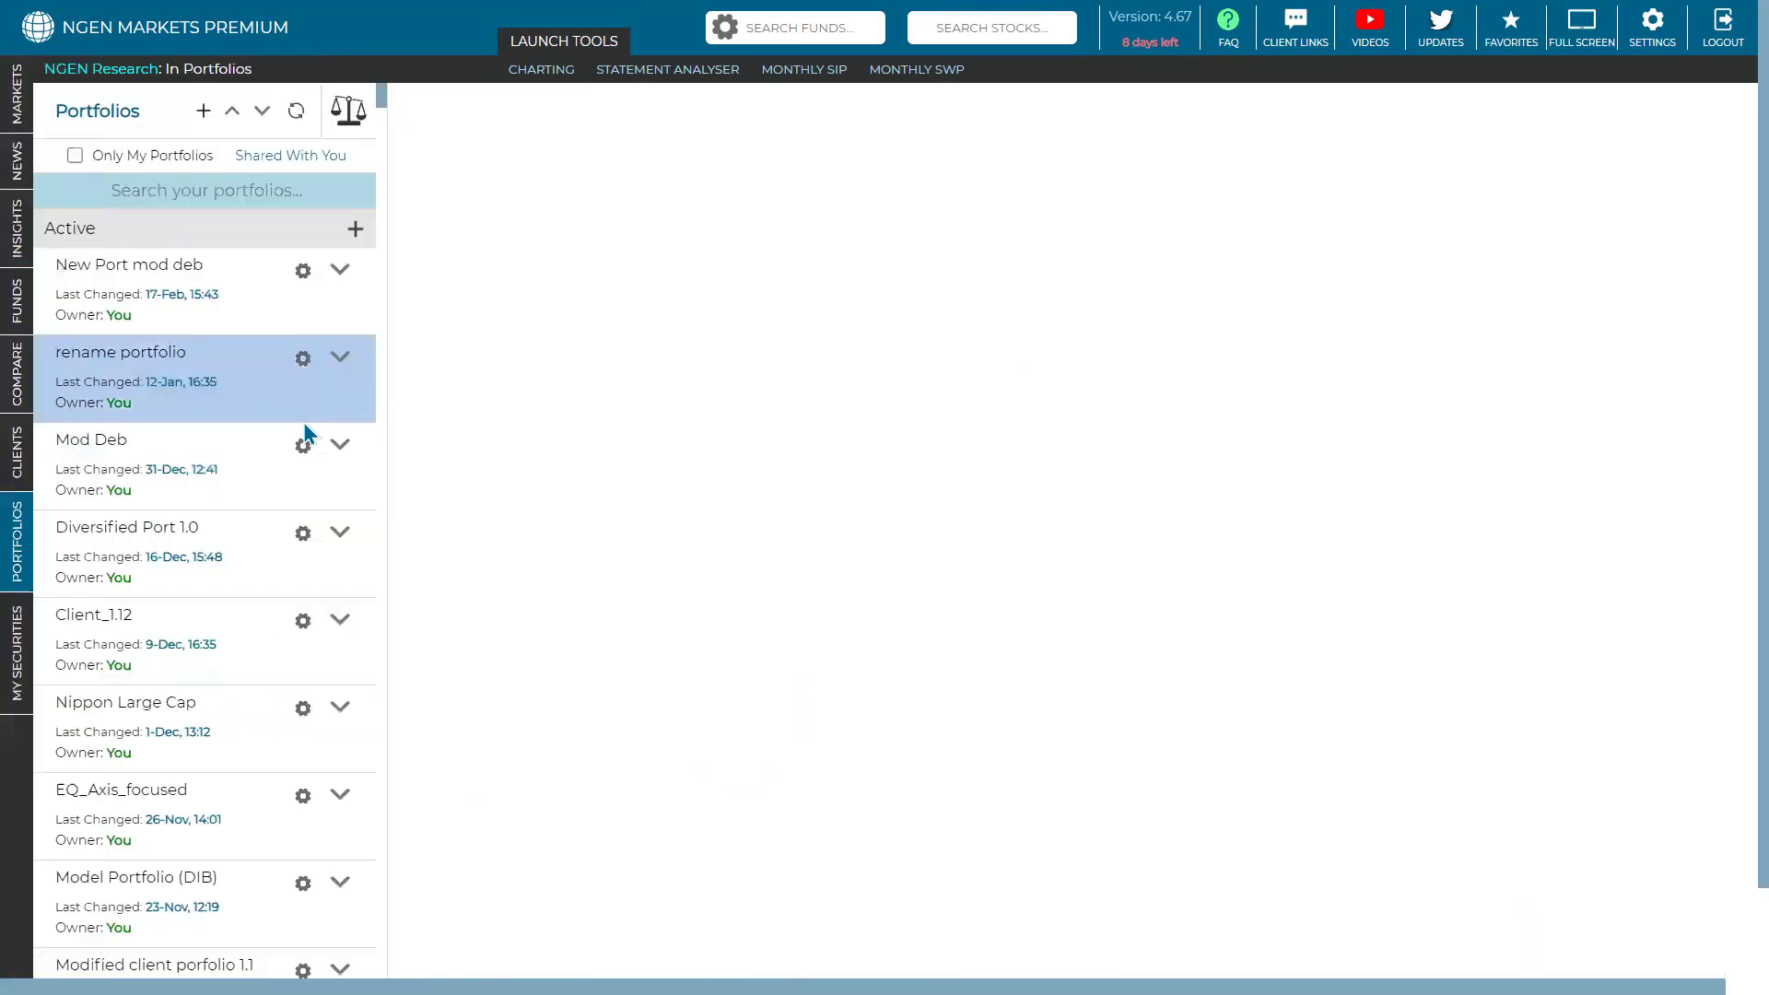
pyautogui.click(337, 451)
pyautogui.click(429, 499)
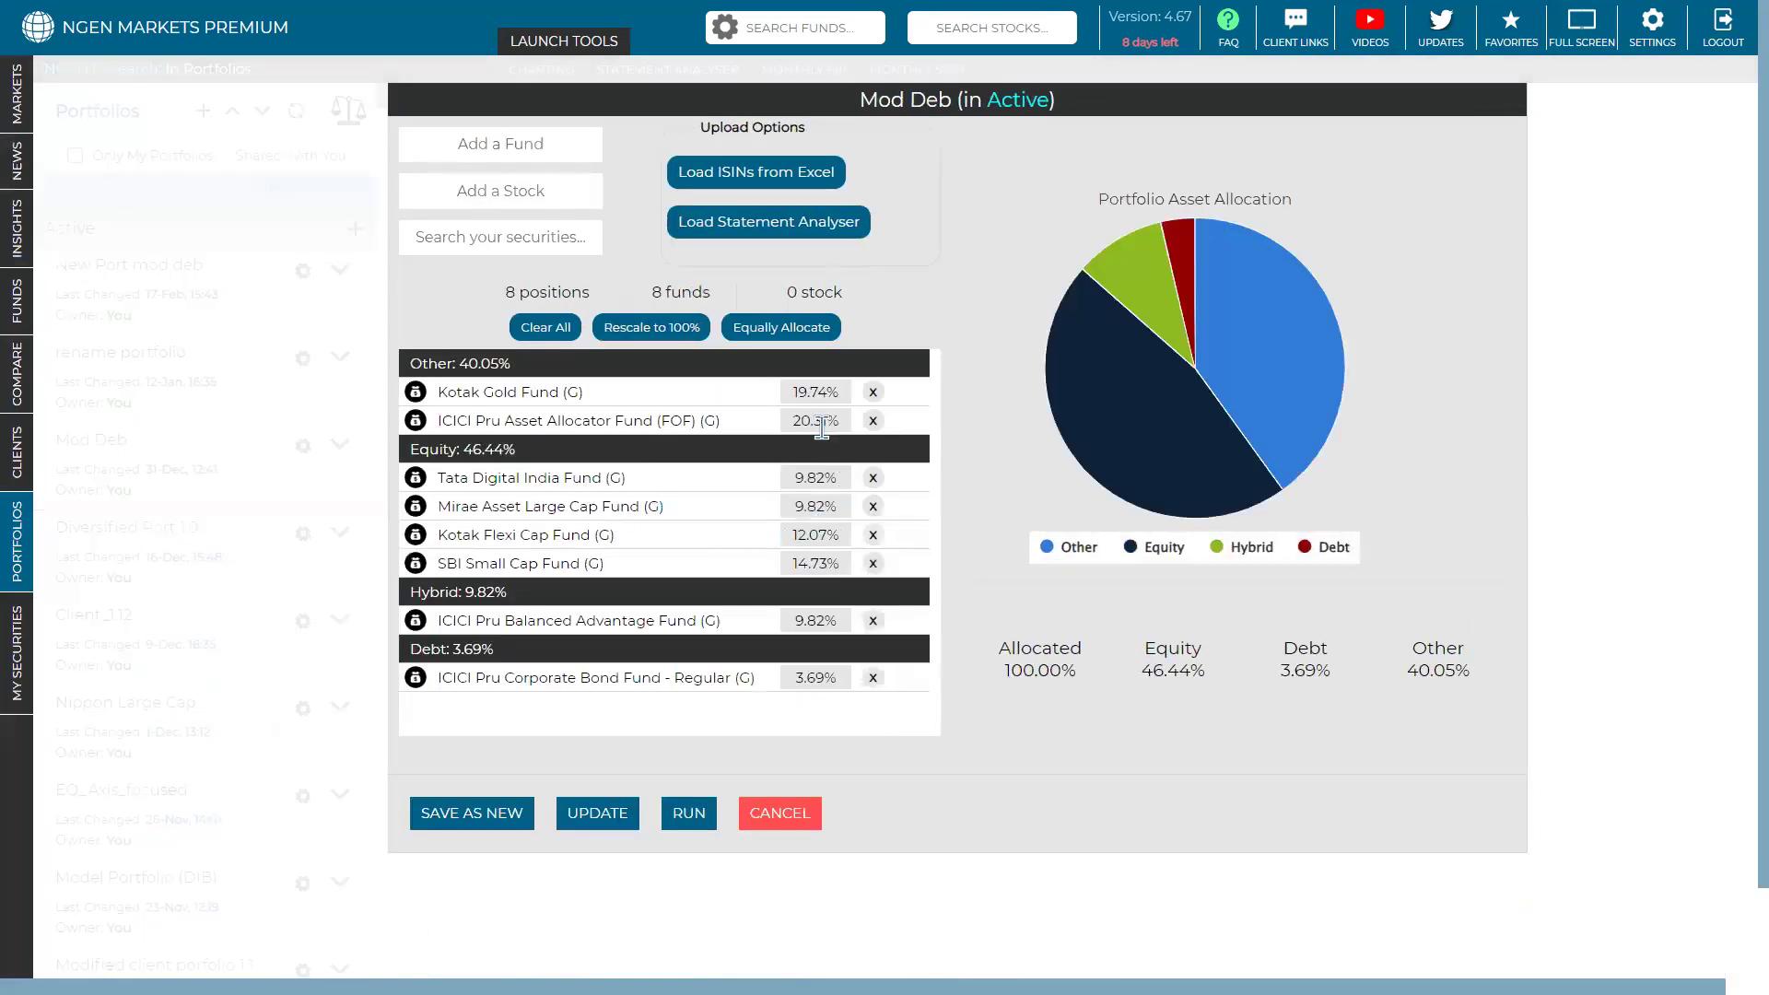
pyautogui.moveTo(1075, 355)
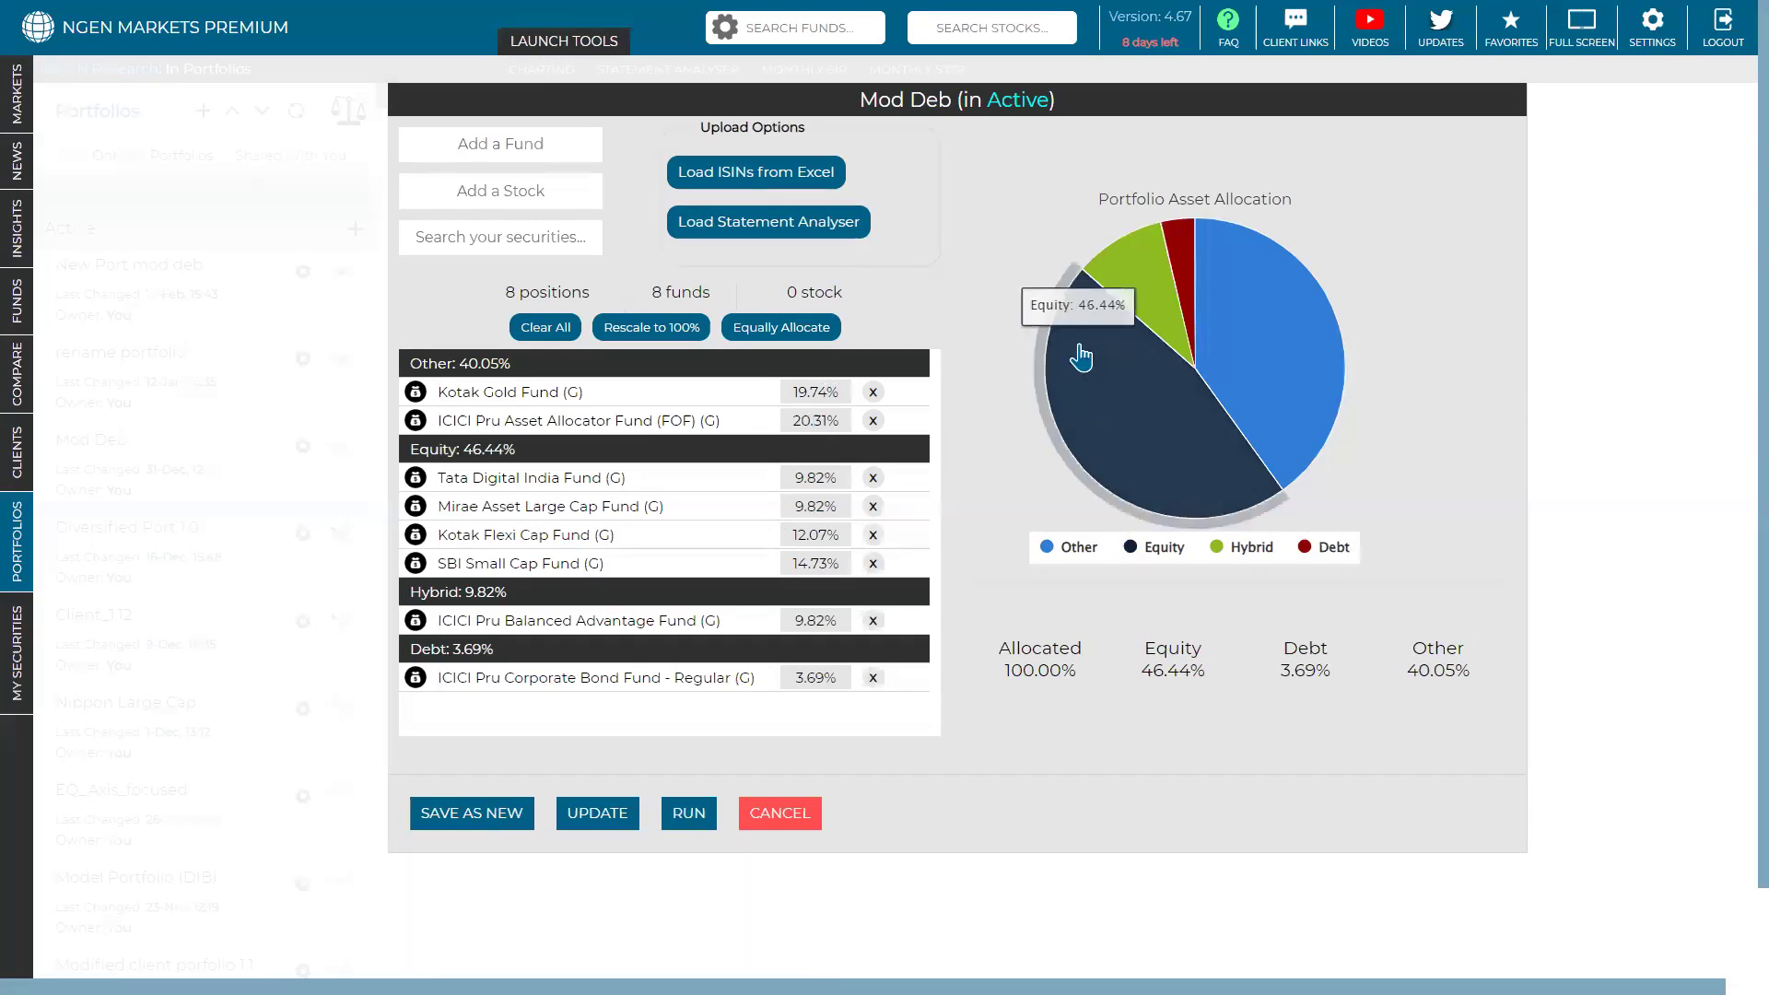
pyautogui.press('BackSpace')
pyautogui.press('BackSpace')
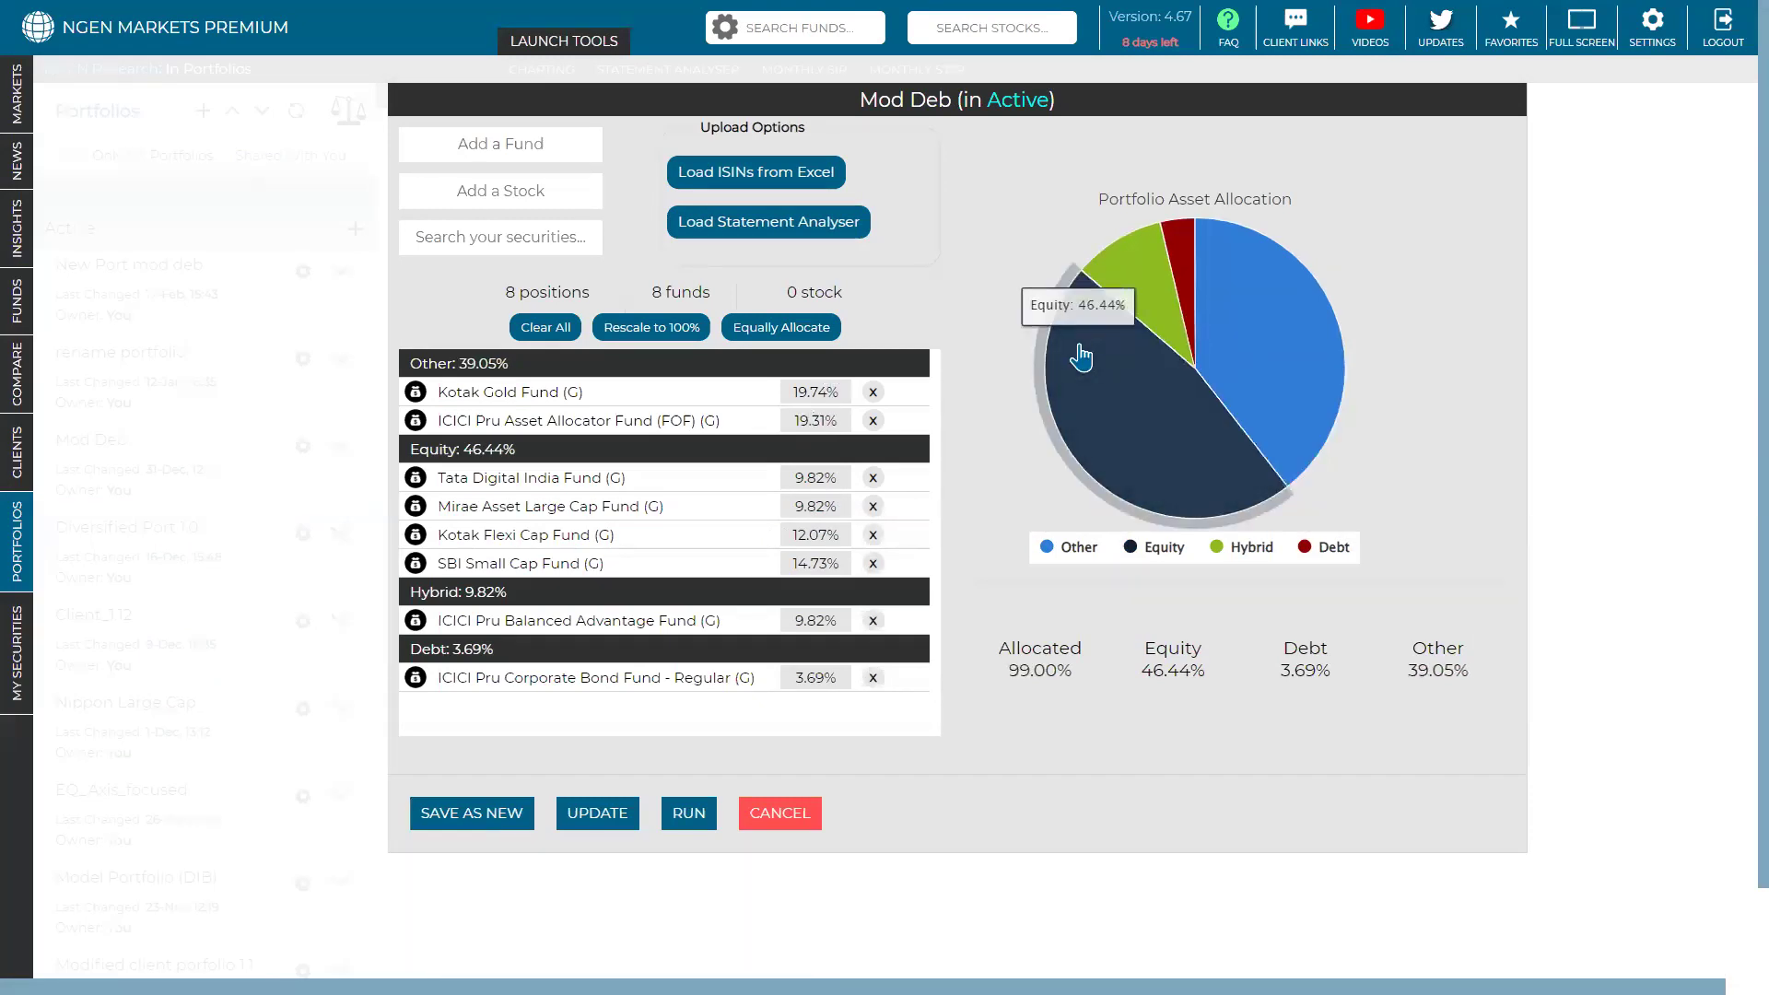
pyautogui.write('10')
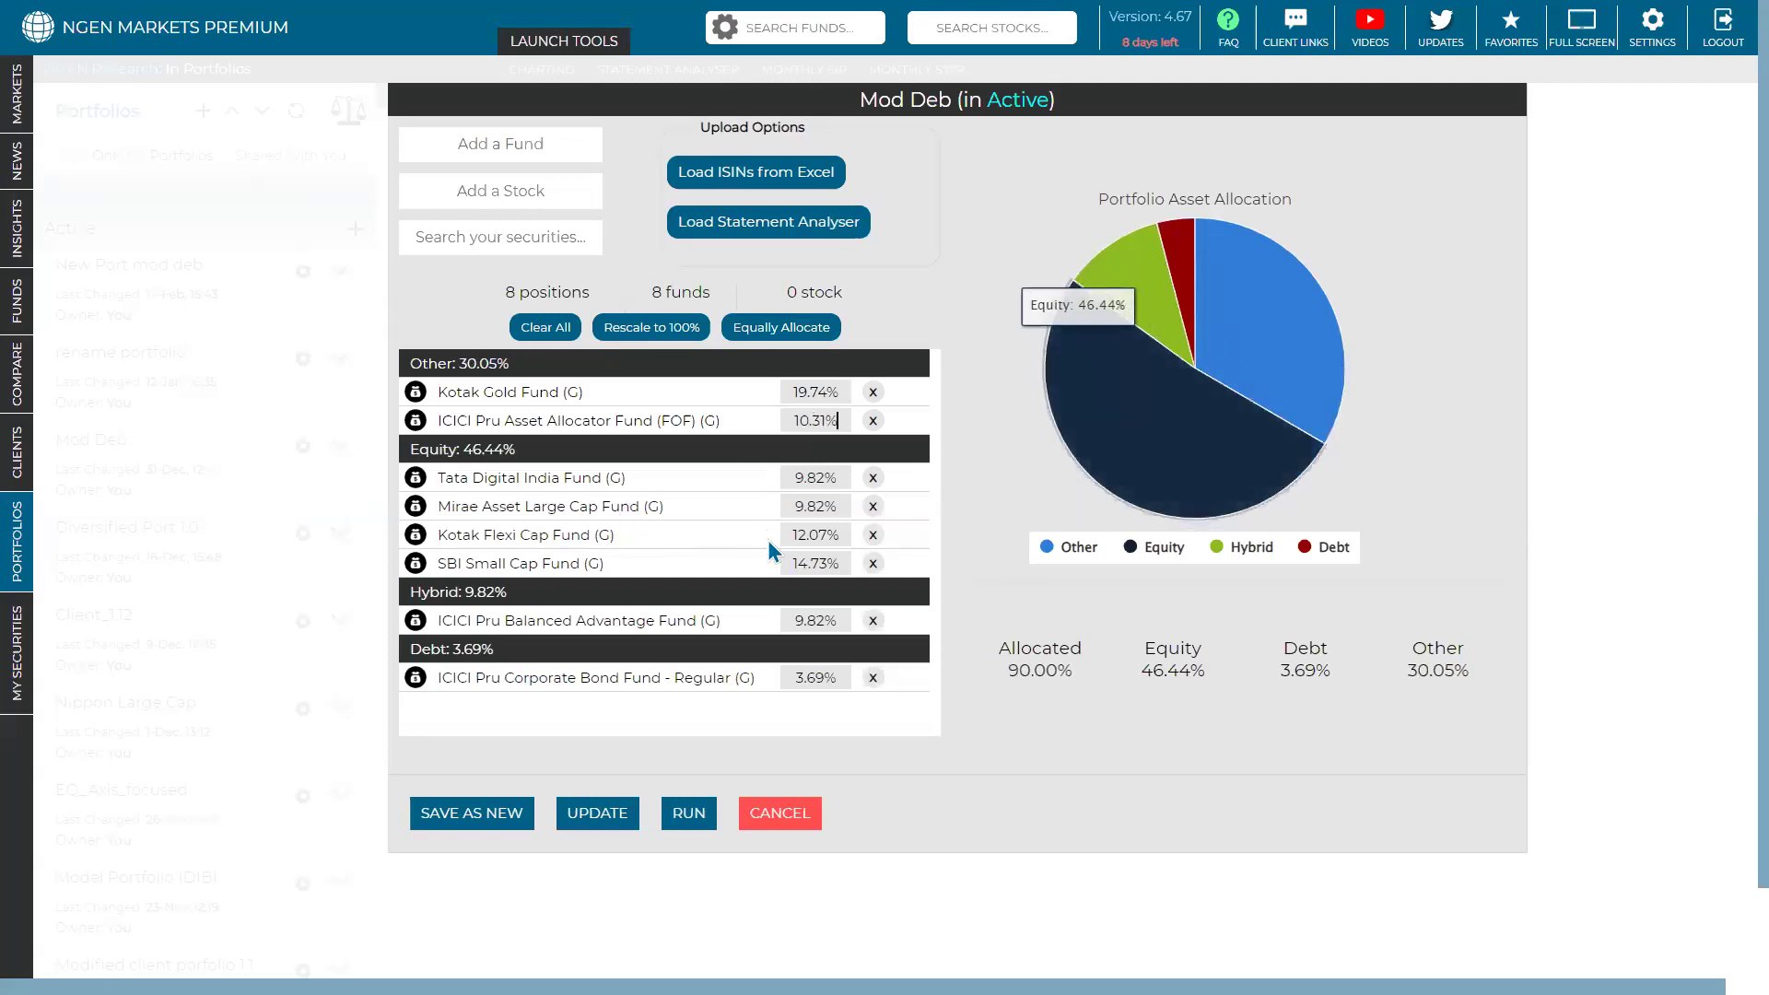
# Change the whole-number part of Kotak Flexi Cap Fund's weight to 20 and rescale the portfolio to 100%
pyautogui.click(798, 535)
pyautogui.press('BackSpace')
pyautogui.press('Delete')
pyautogui.write('20')
pyautogui.click(651, 327)
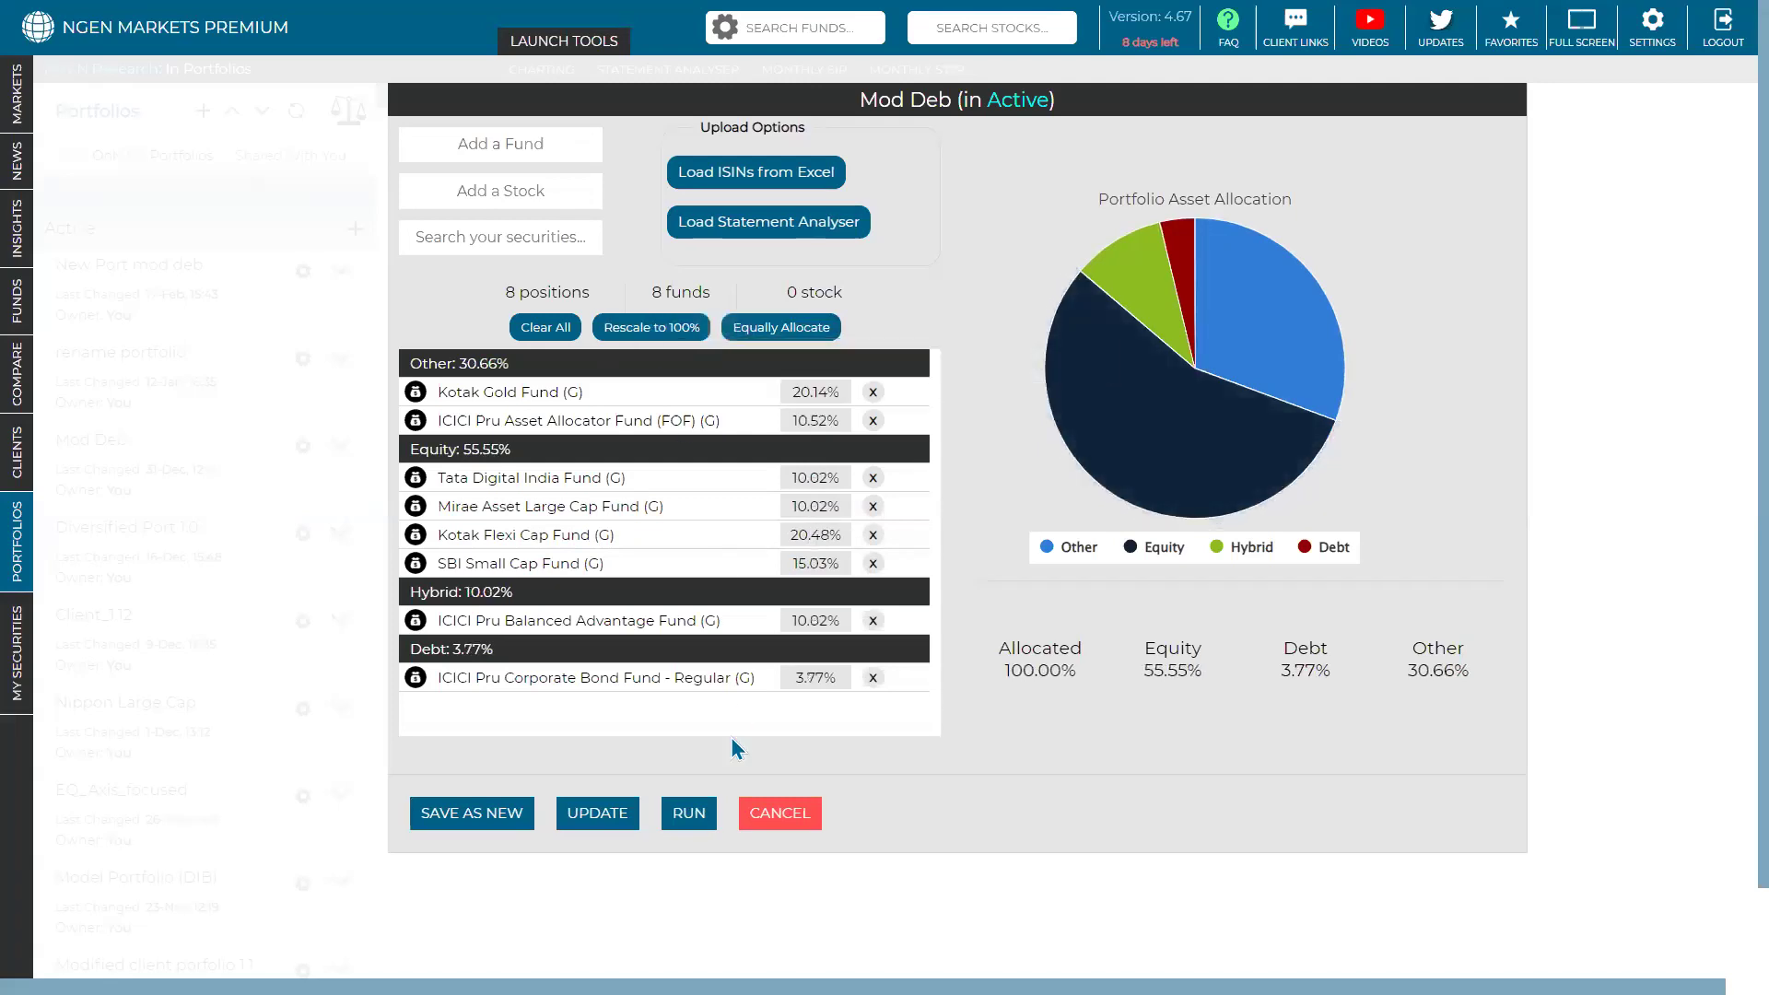
# Save the changes to Mod Deb and reload it as the first portfolio in the portfolio comparison
pyautogui.click(618, 820)
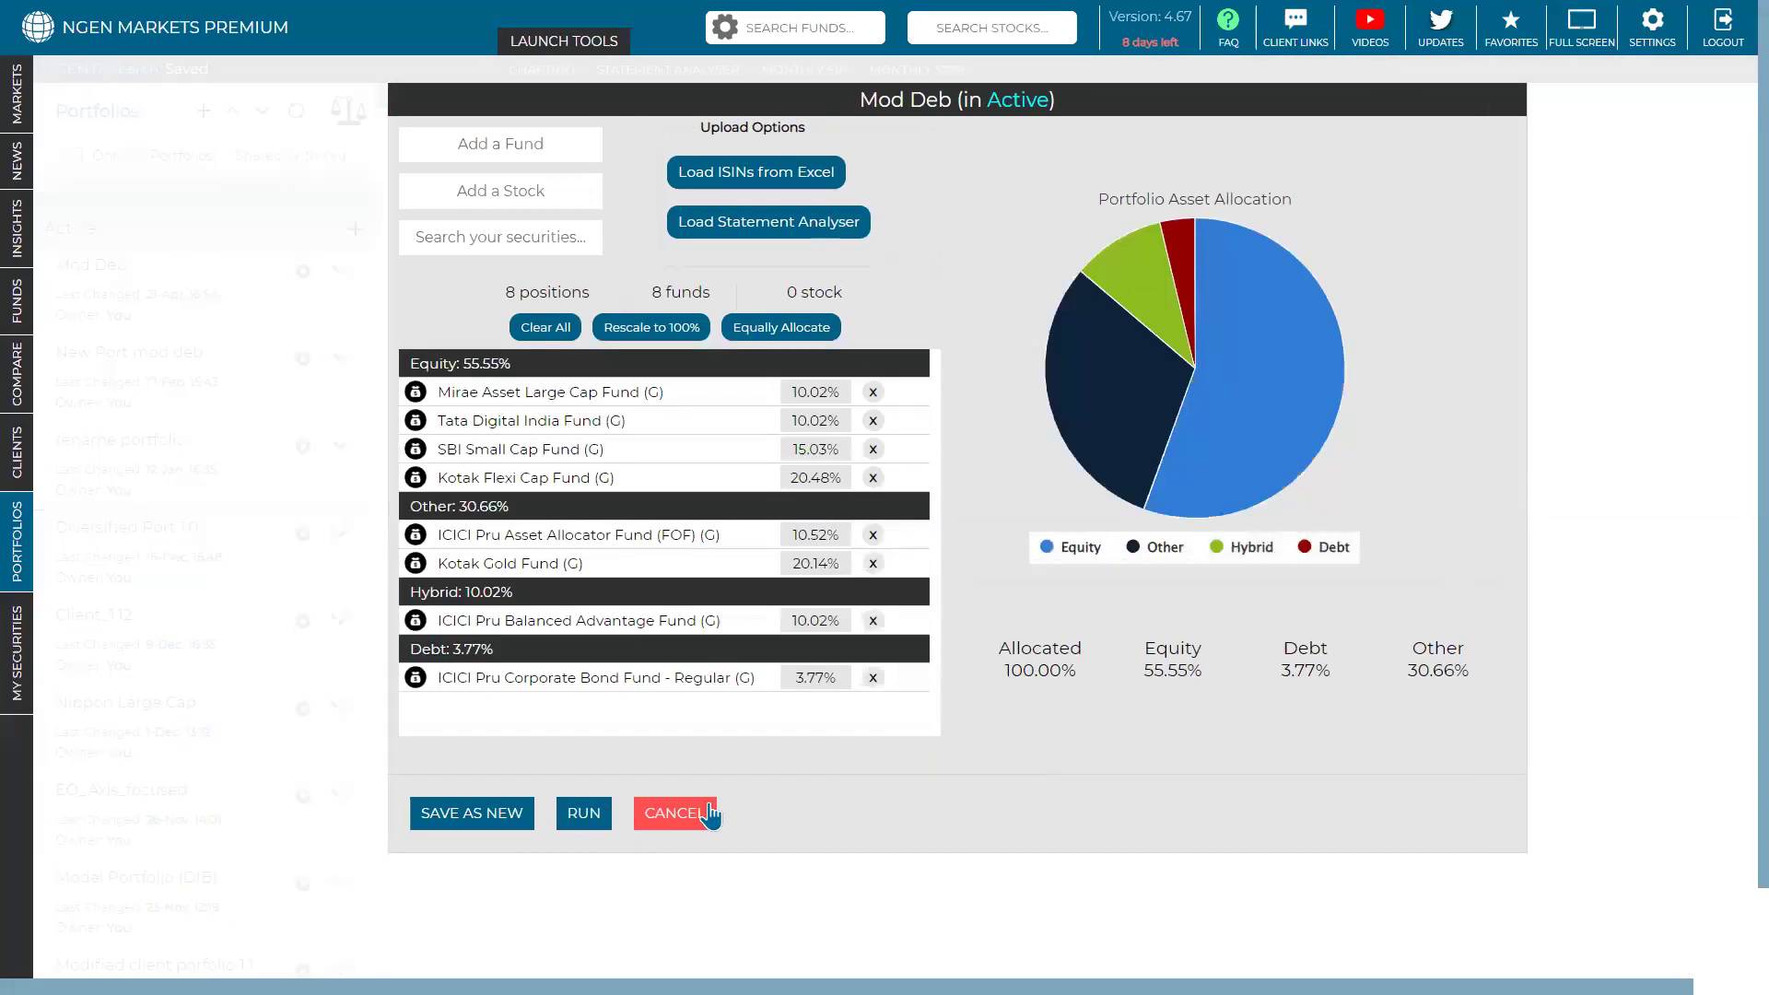
pyautogui.click(711, 814)
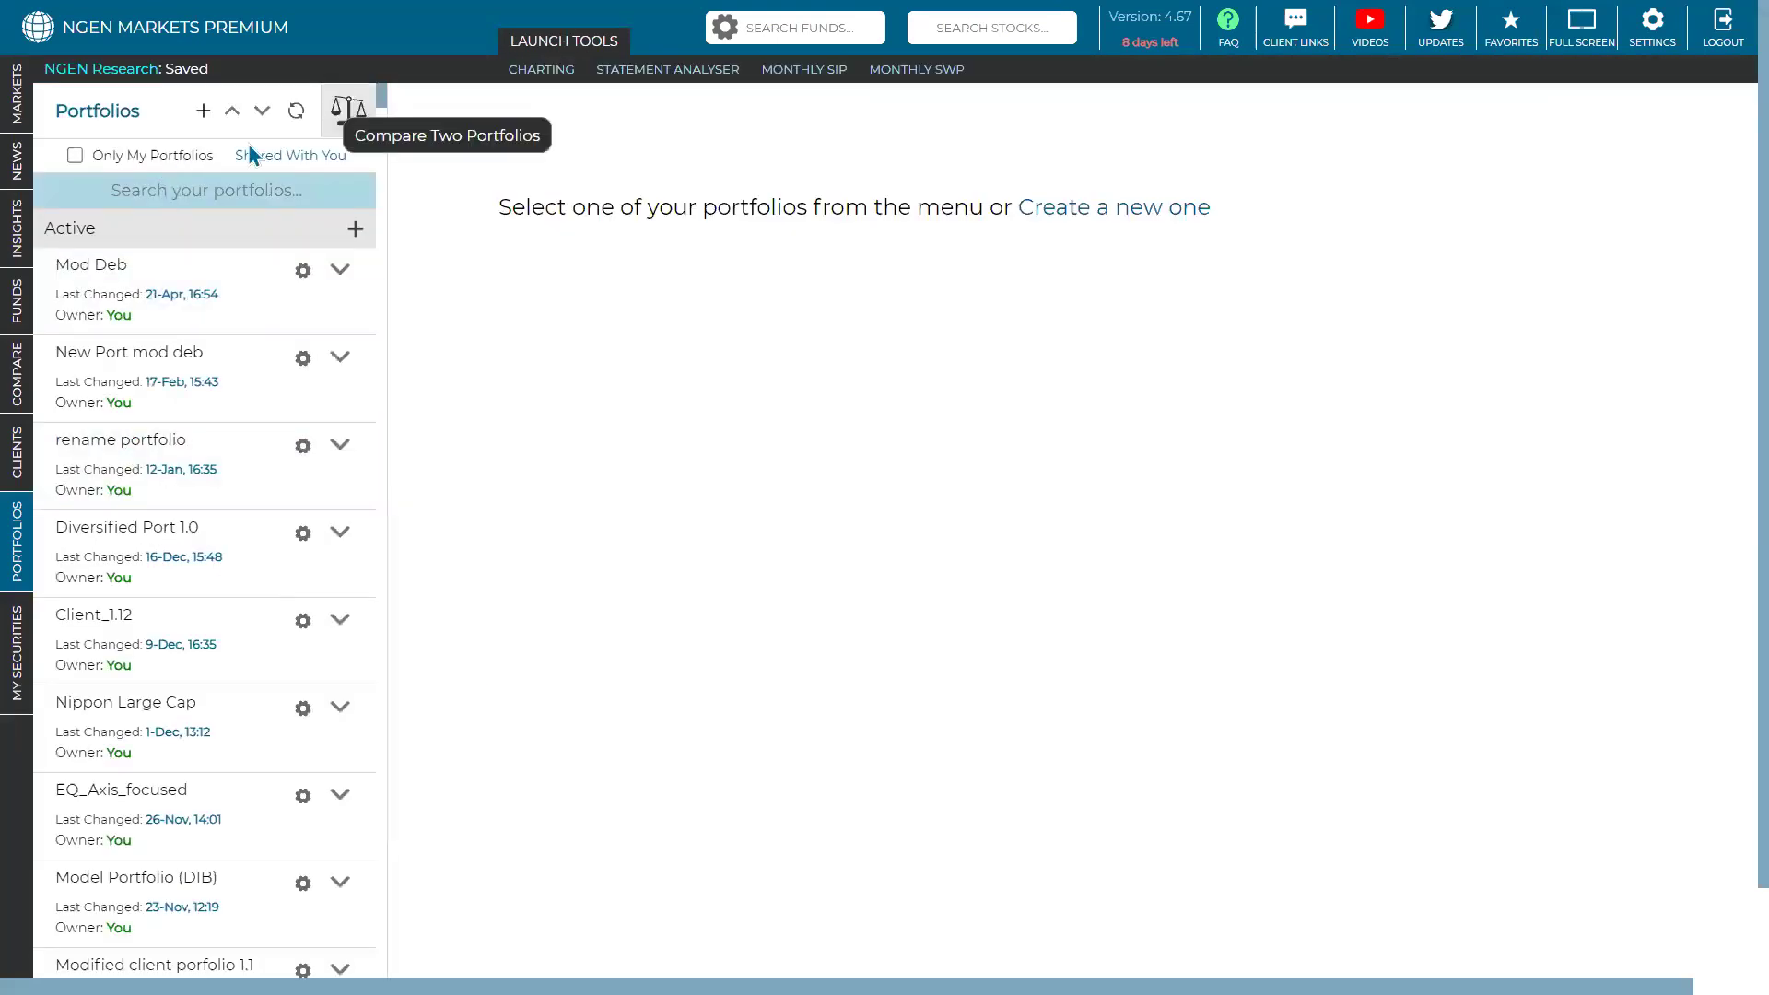
pyautogui.click(348, 111)
pyautogui.click(300, 200)
pyautogui.write('mod')
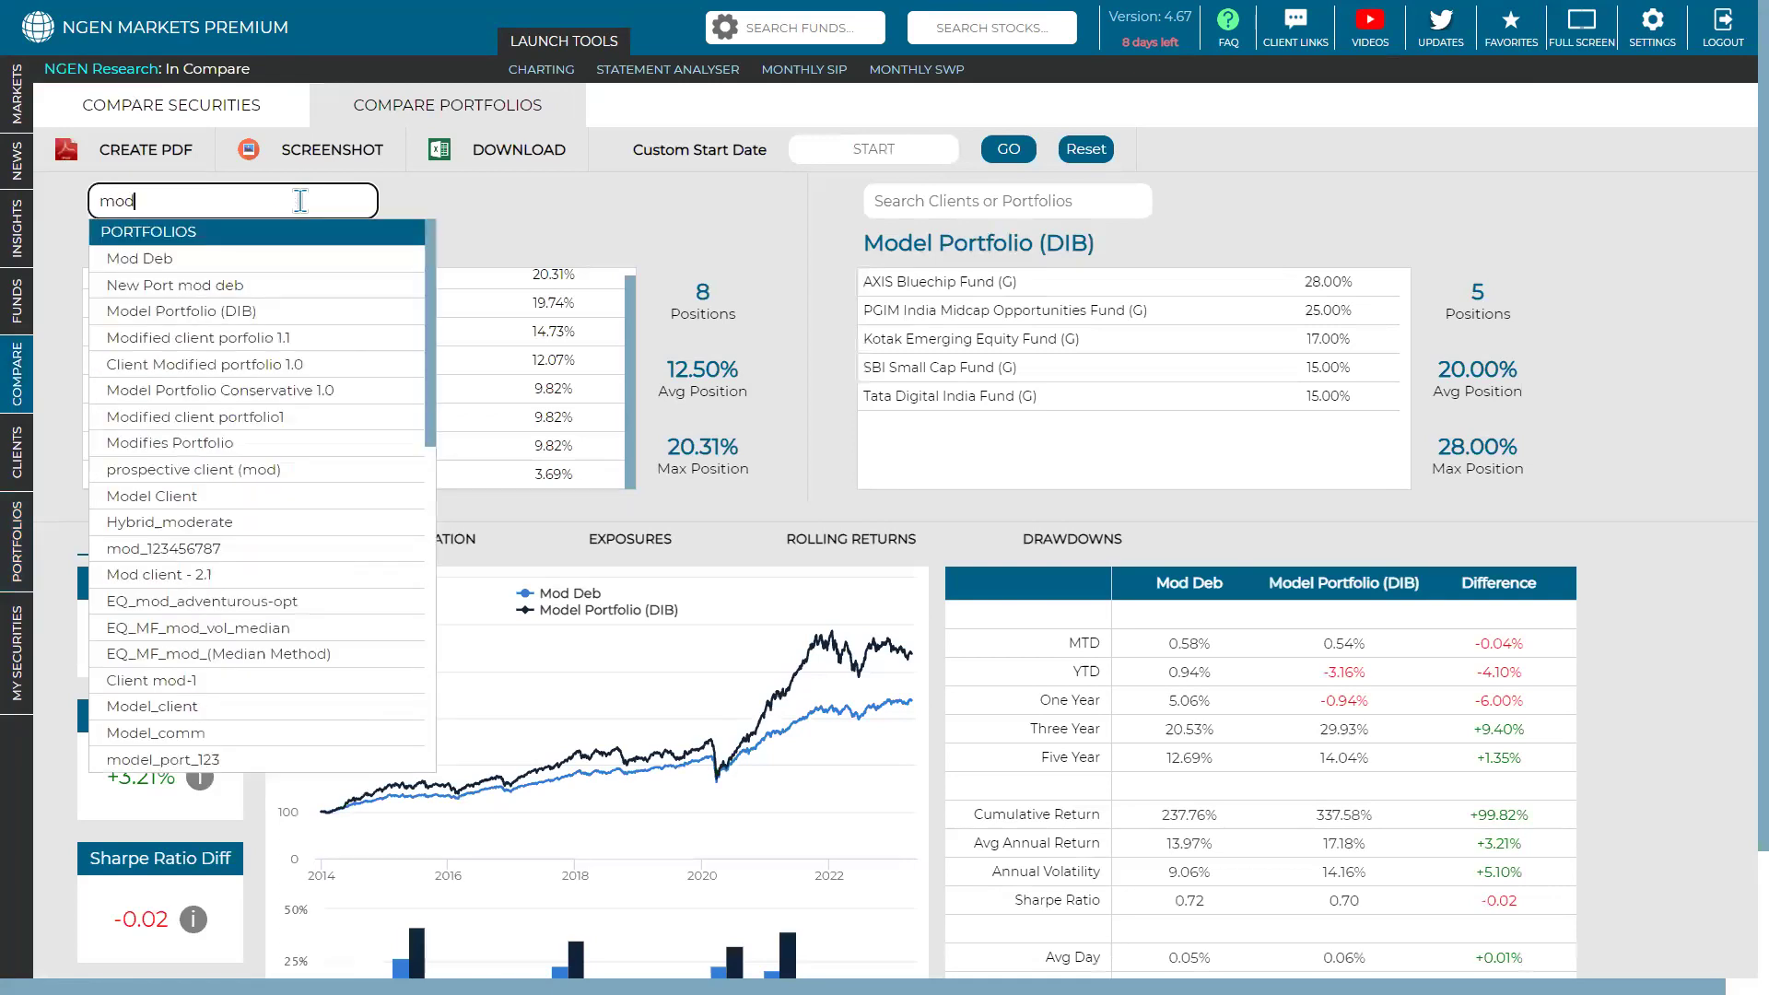
pyautogui.press('Return')
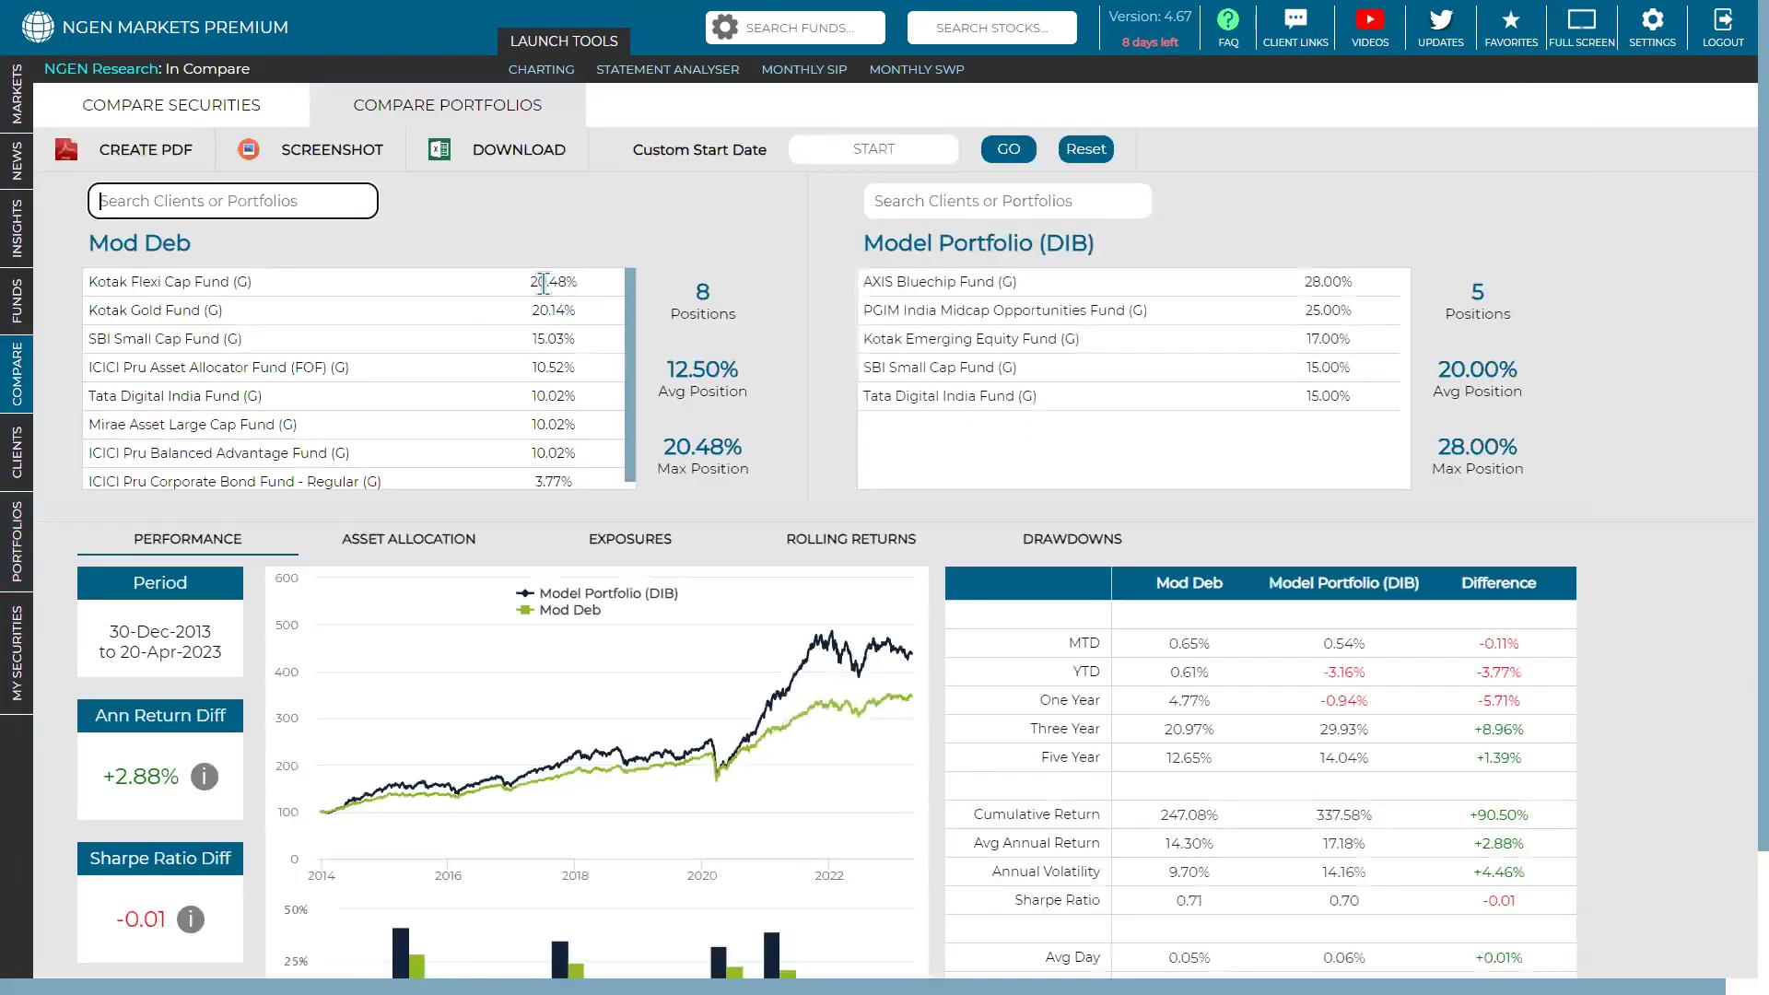
pyautogui.moveTo(533, 281); pyautogui.dragTo(565, 261)
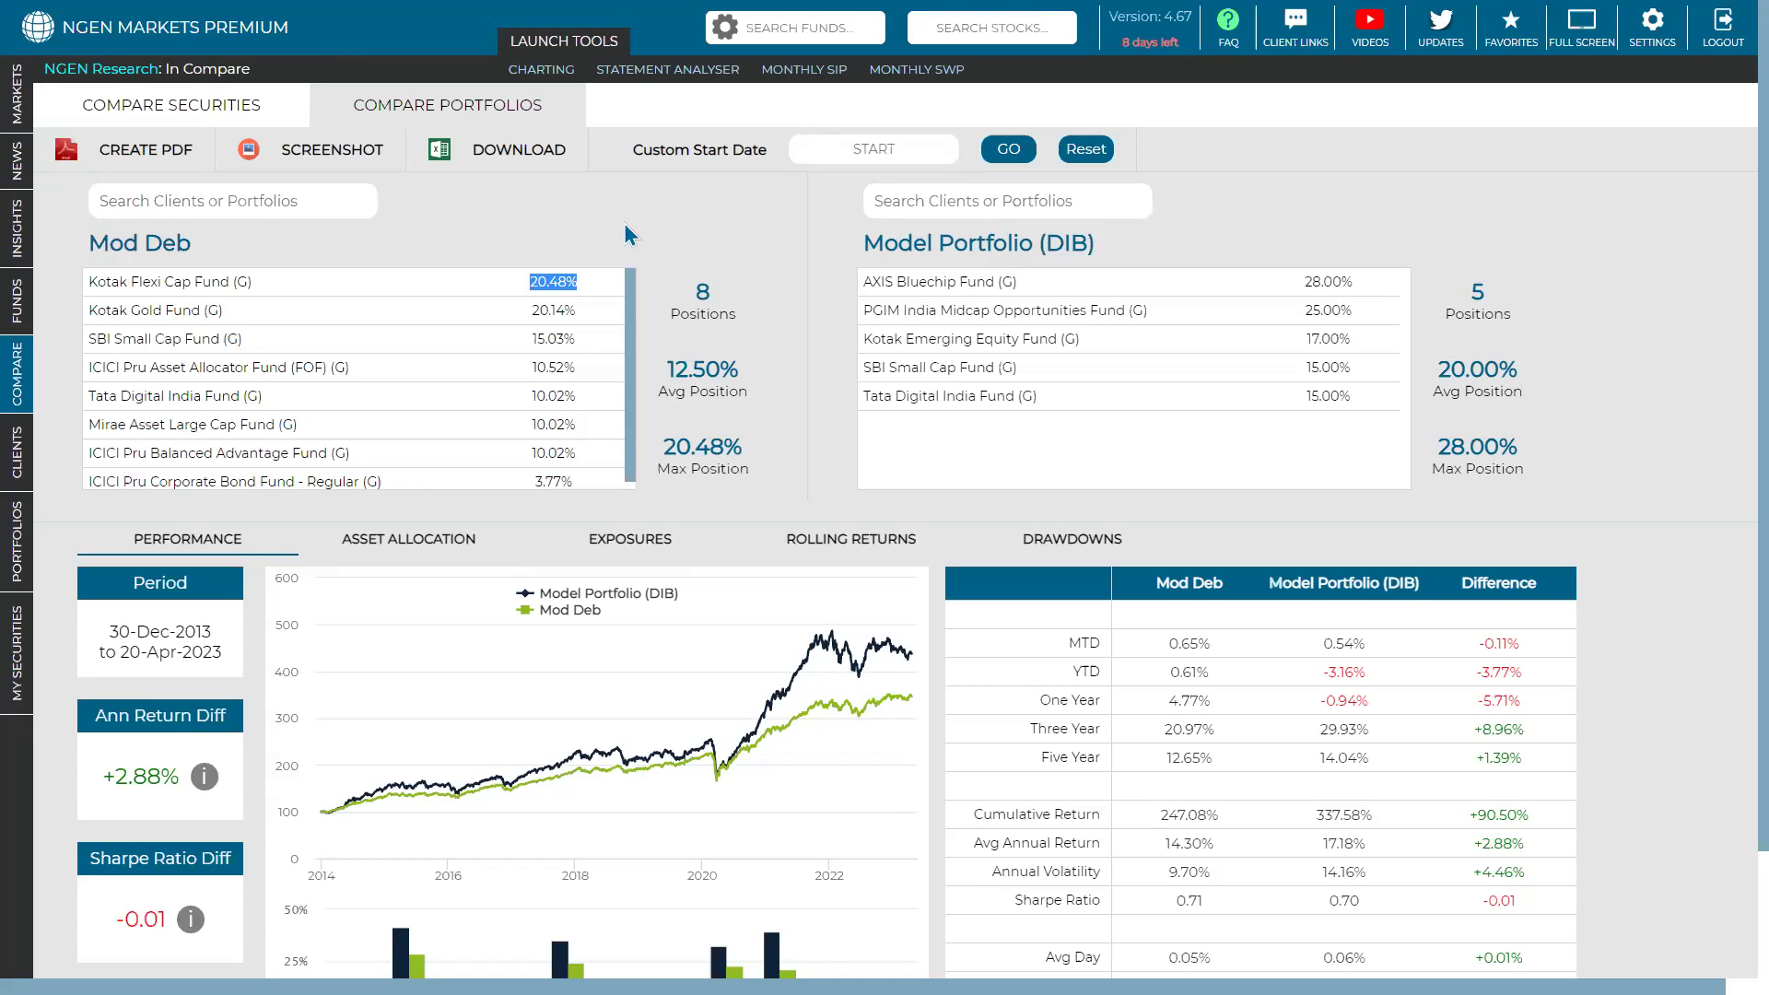
# View the client list and load the RTA client with 1.18 Cr as the first portfolio in the comparison
pyautogui.click(20, 496)
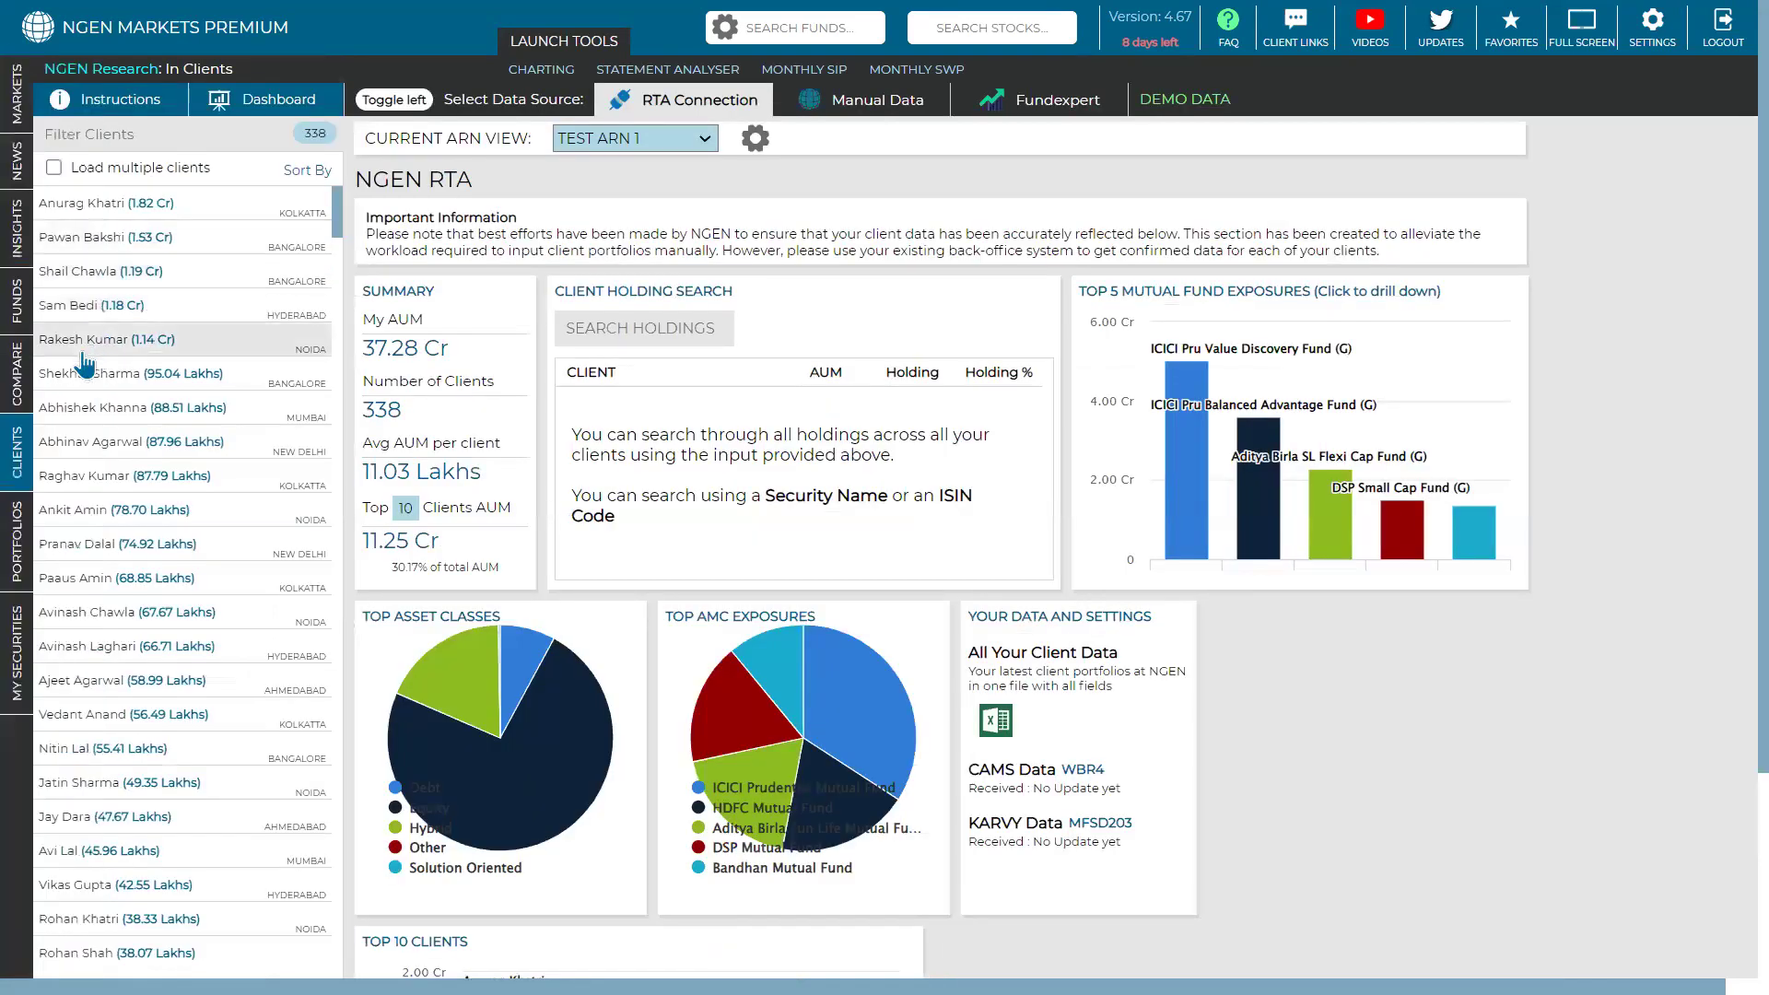
pyautogui.click(24, 391)
pyautogui.click(280, 195)
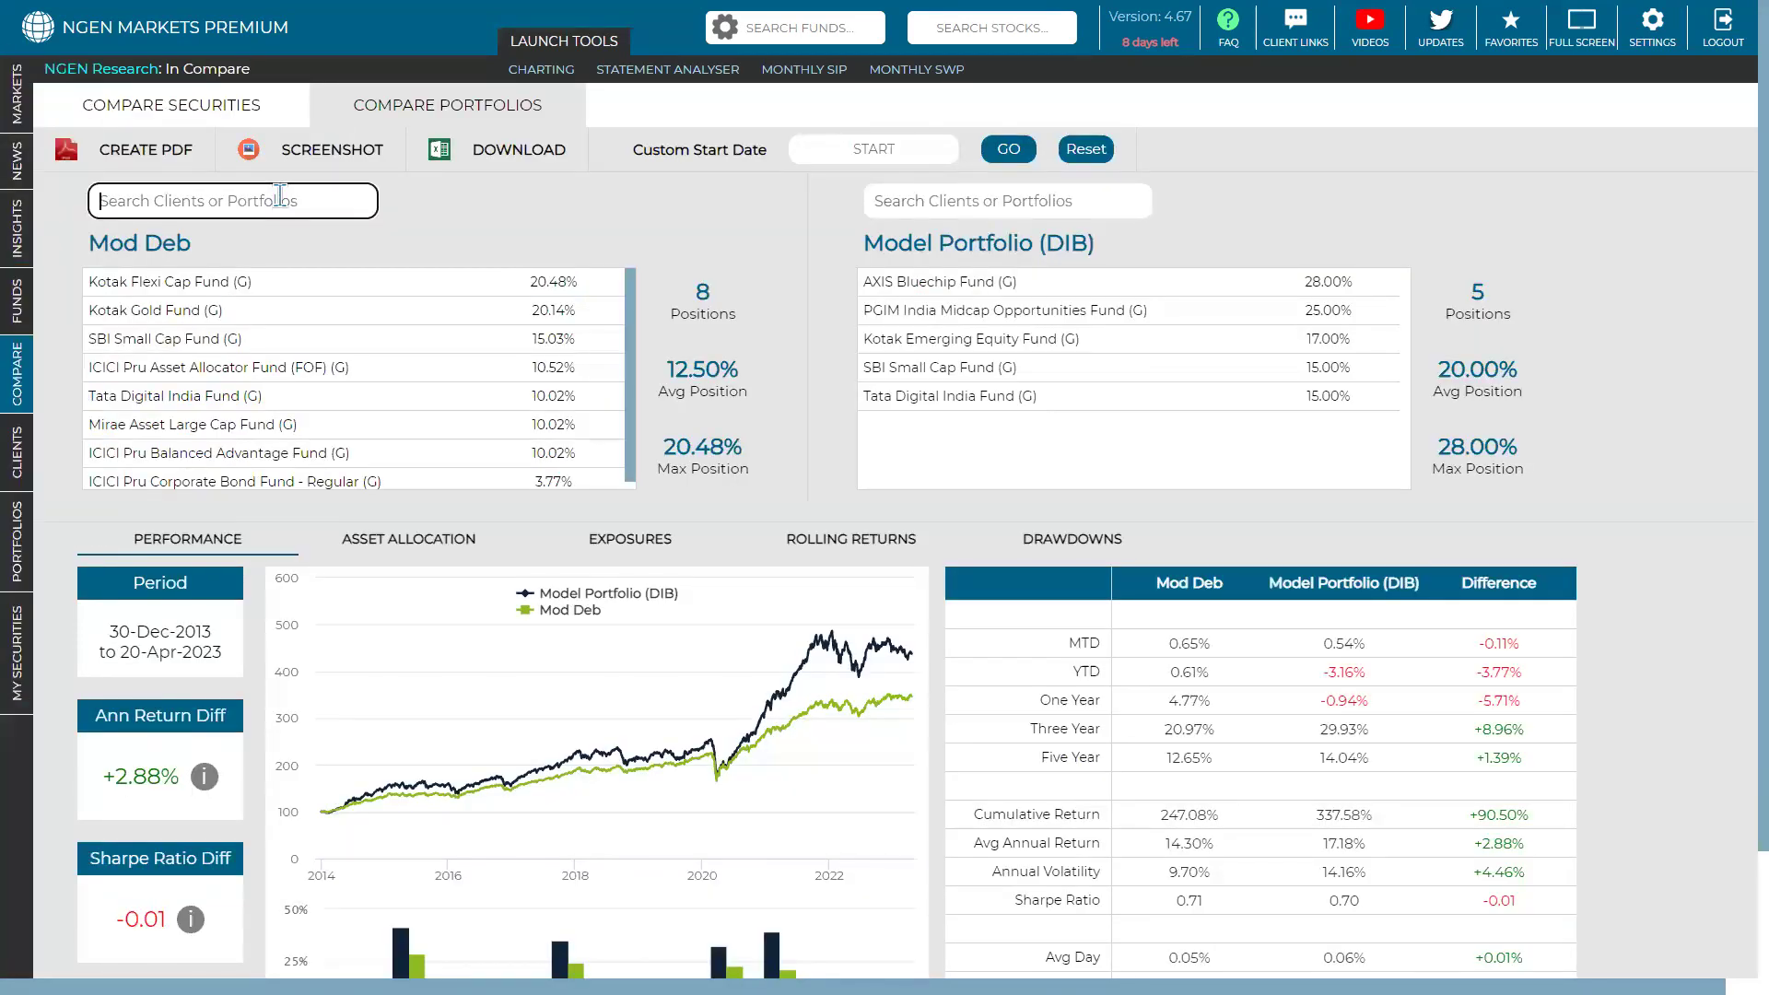
pyautogui.write('sam')
pyautogui.press('Down')
pyautogui.press('Down')
pyautogui.press('Down')
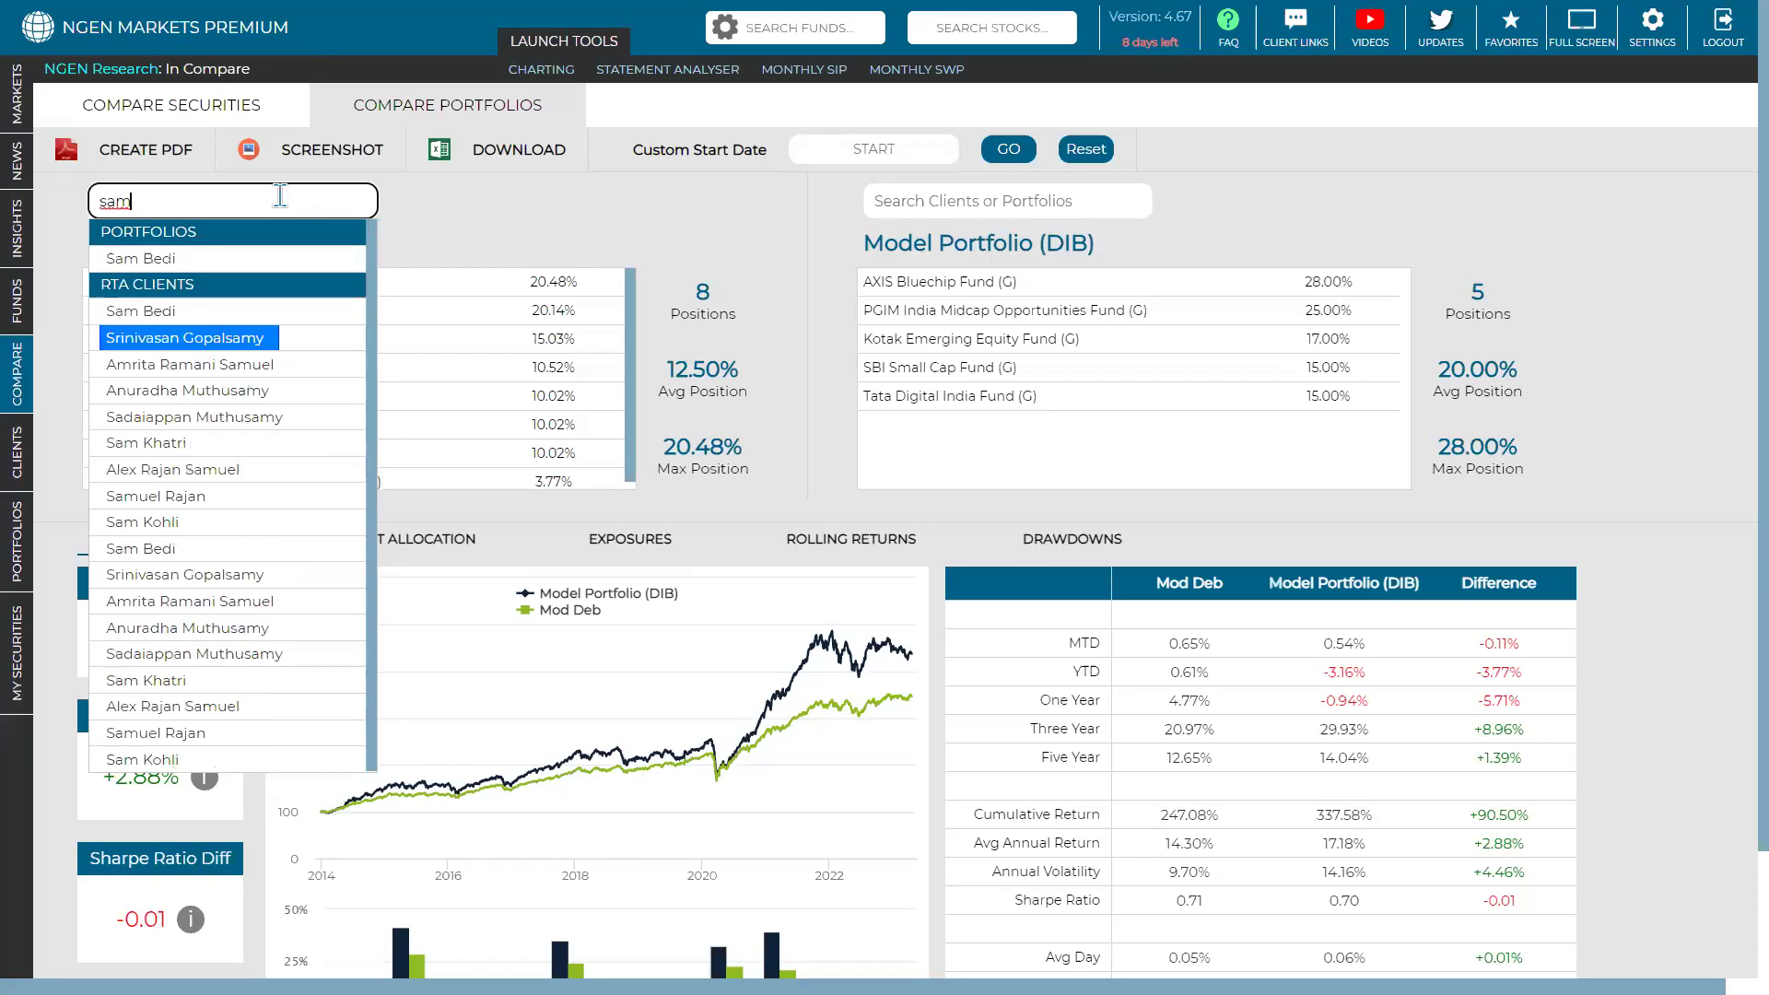
pyautogui.press('Up')
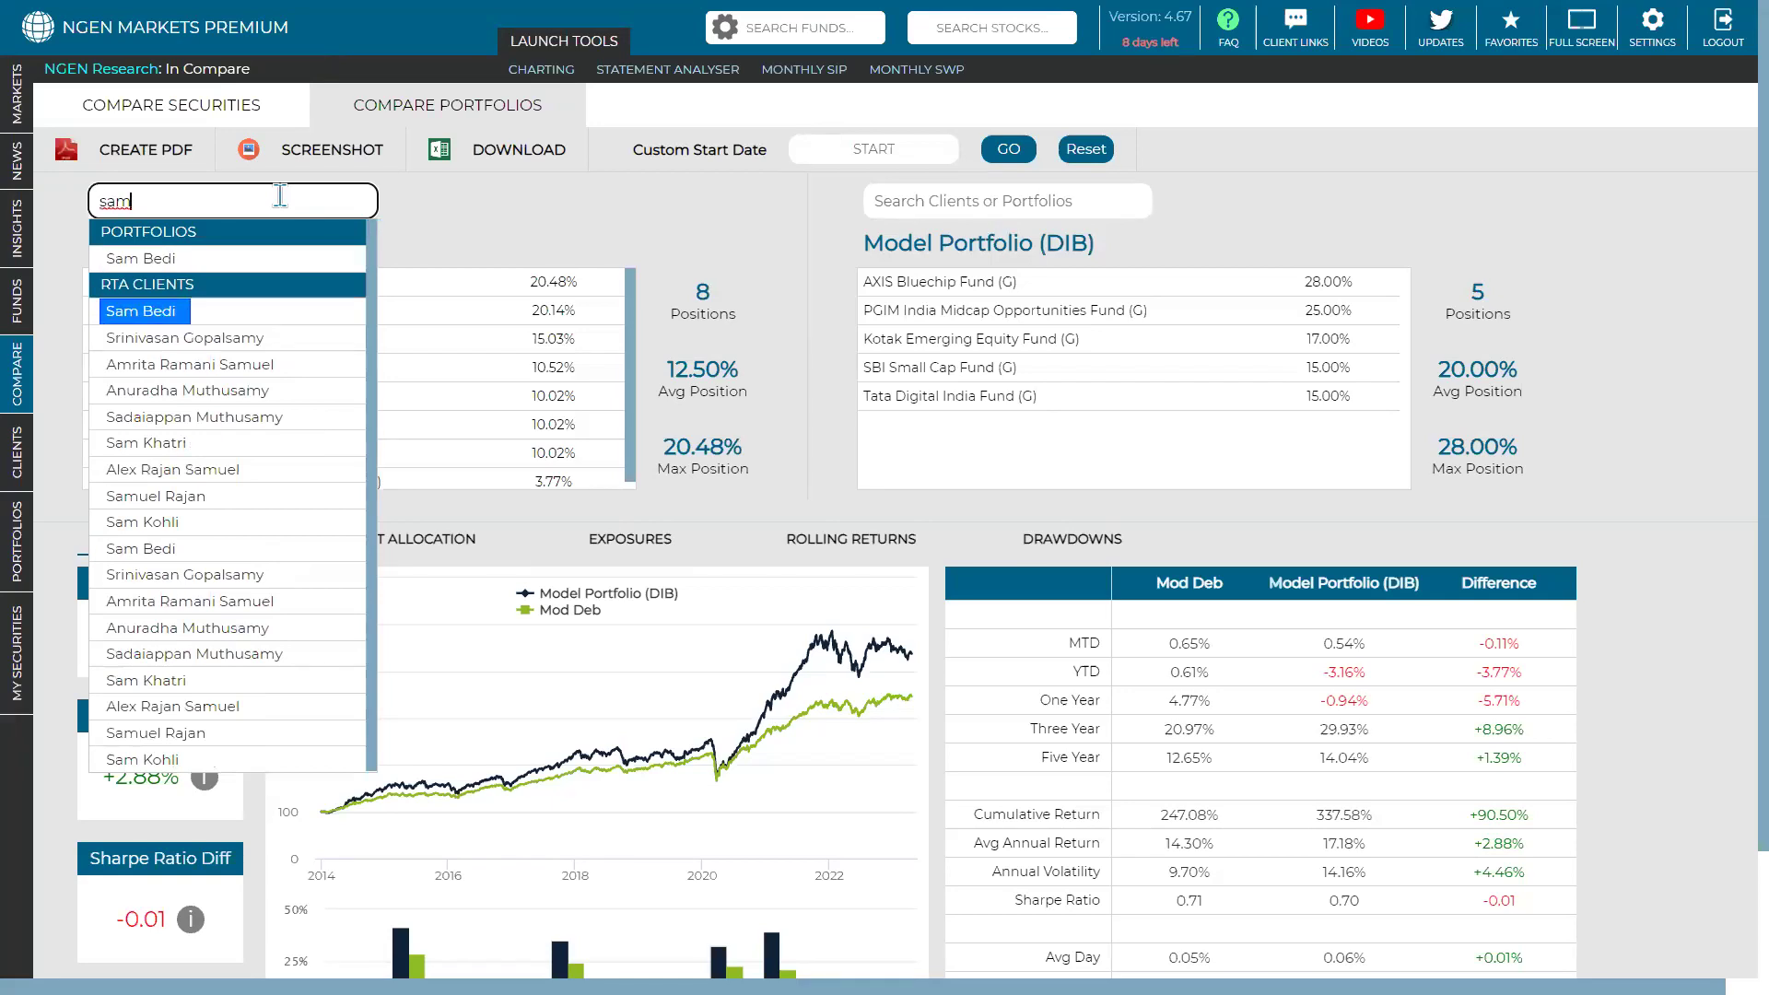
pyautogui.press('Return')
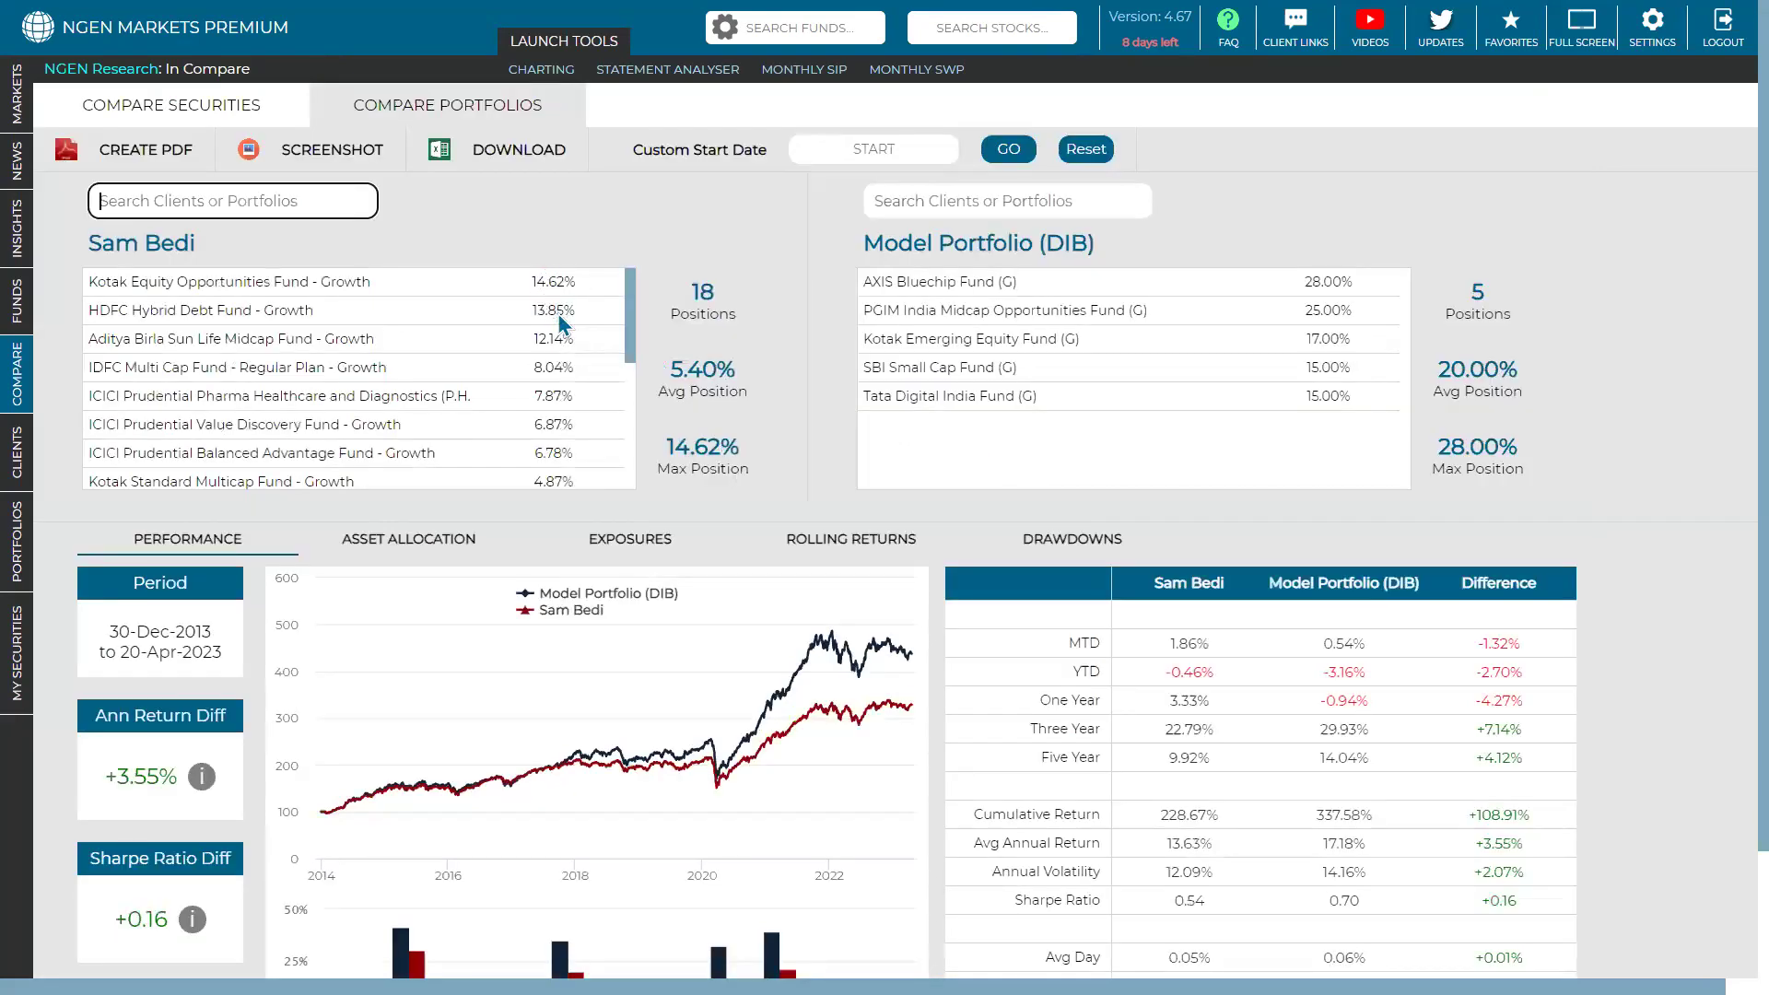
pyautogui.doubleClick(551, 282)
pyautogui.moveTo(551, 284); pyautogui.dragTo(668, 299)
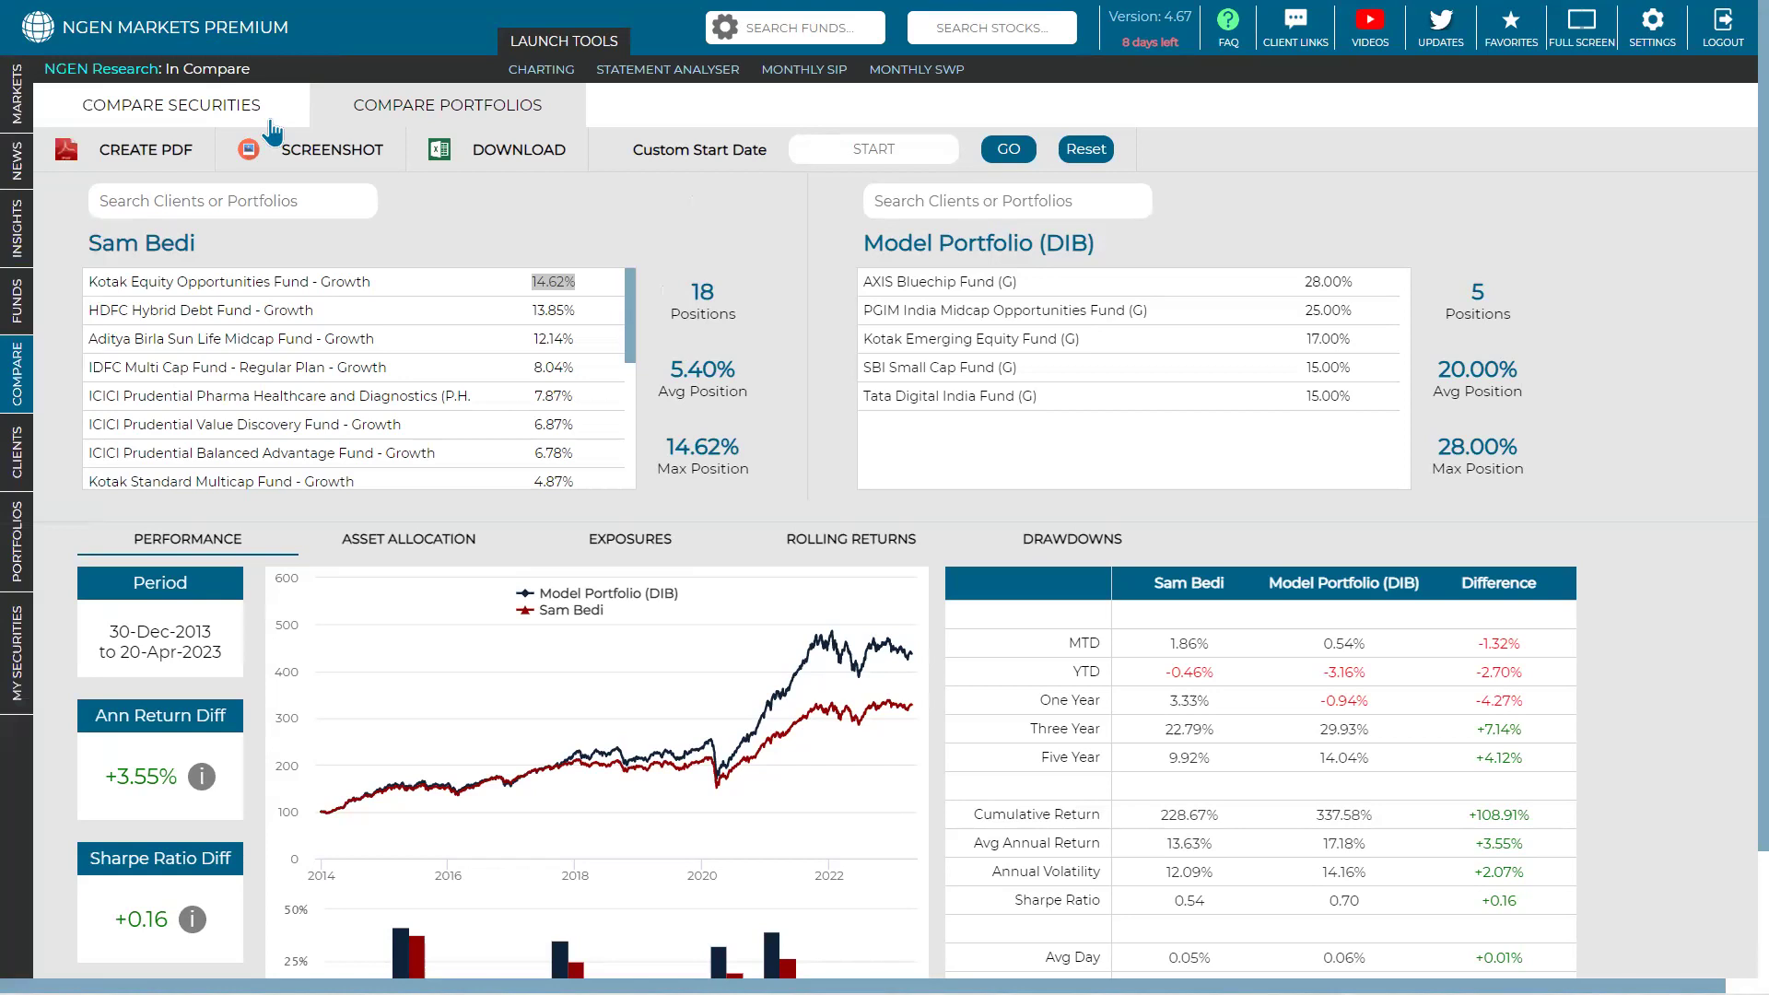
# Collapse all portfolio folders and browse the portfolios saved in the From Compare folder
pyautogui.click(32, 553)
pyautogui.click(234, 112)
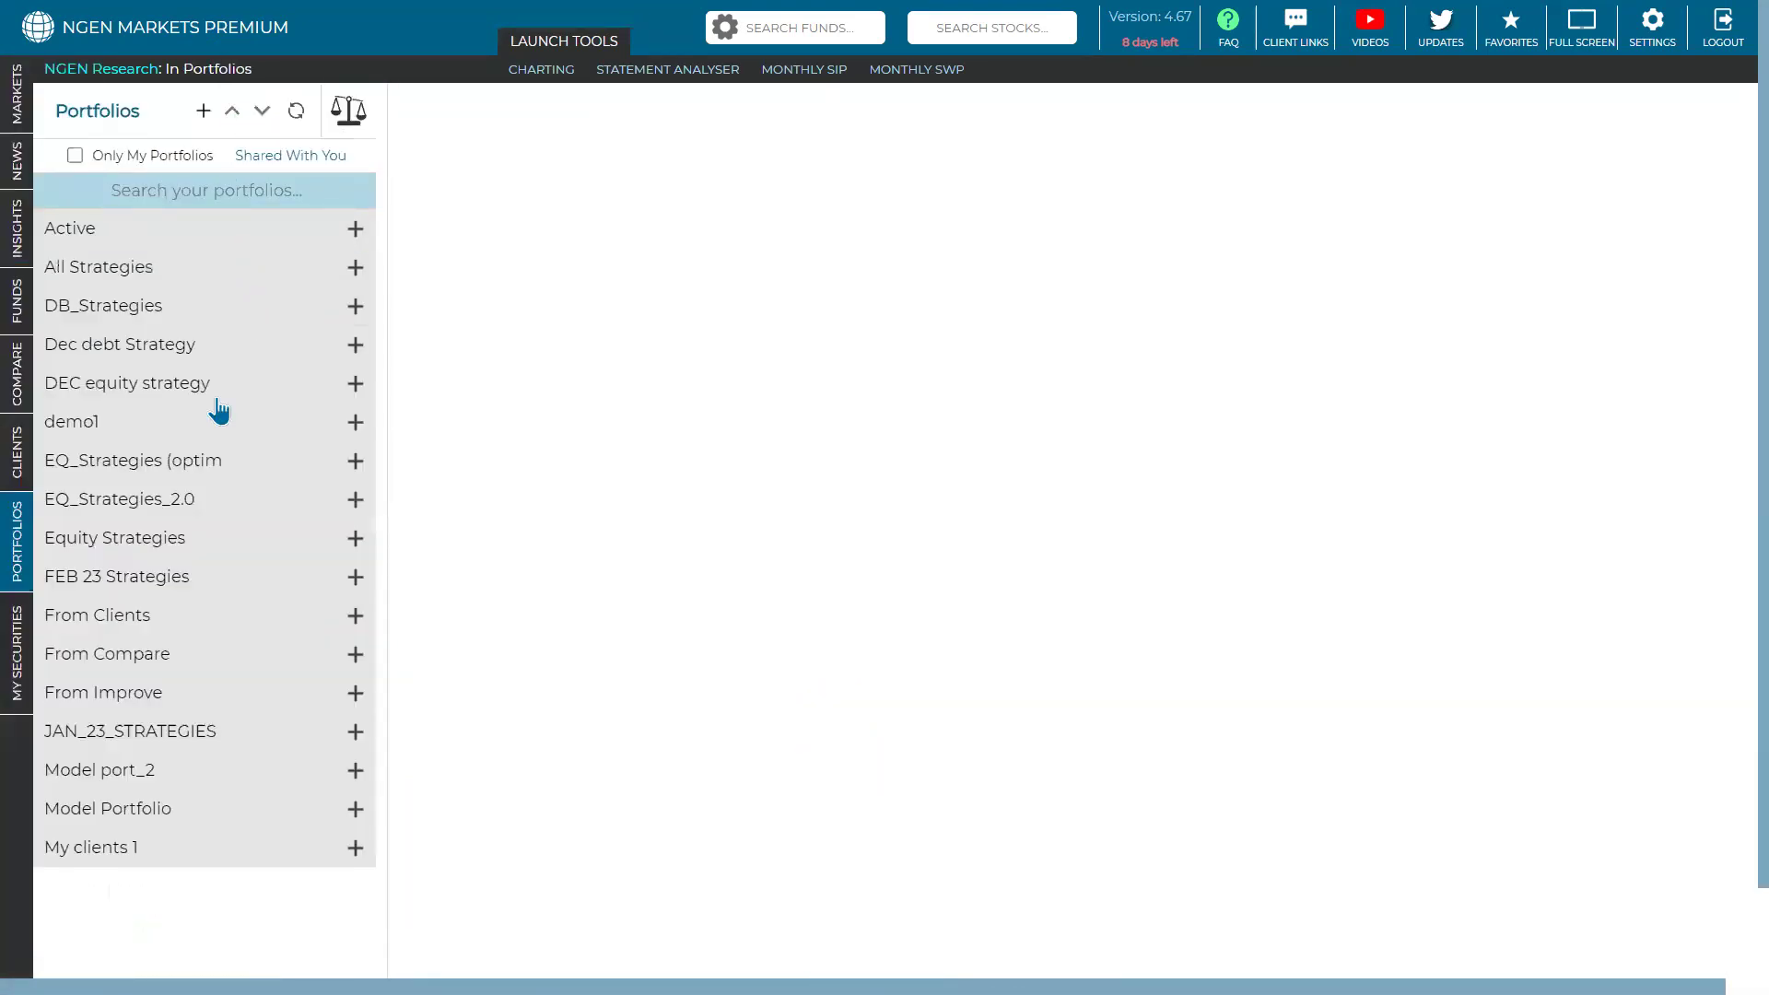
pyautogui.click(165, 652)
pyautogui.scroll(-7, 295, 645)
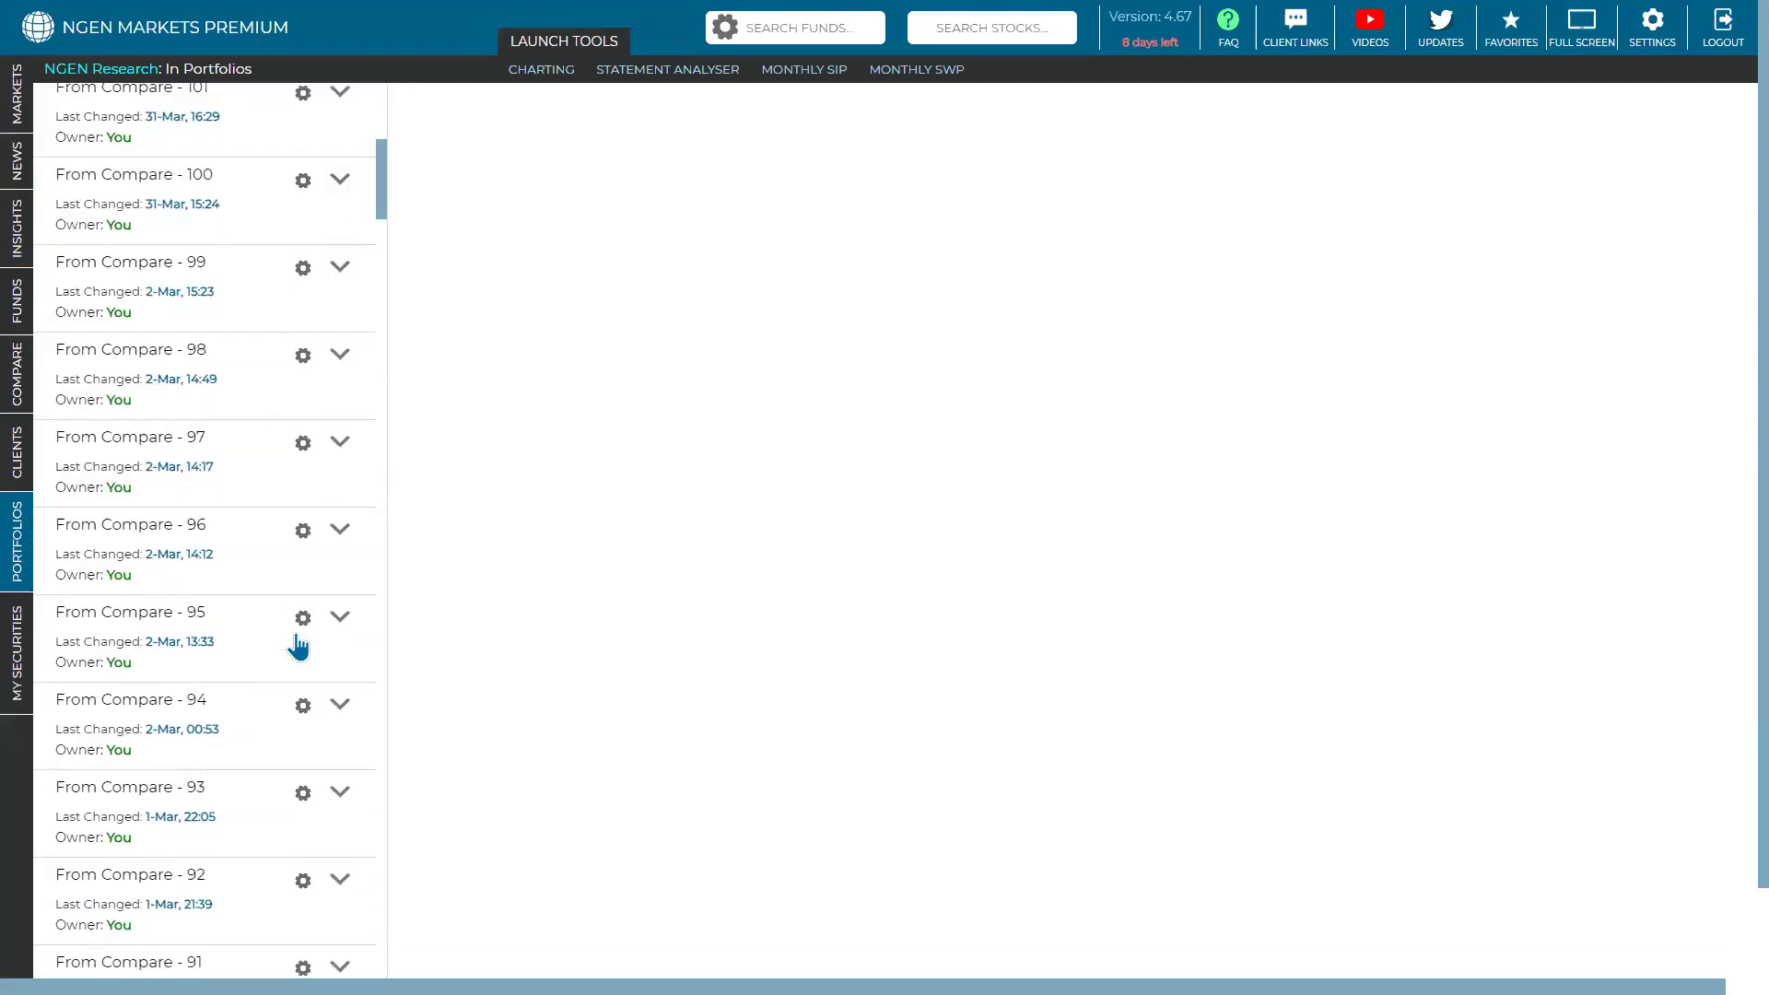
# Rename the From Compare - 96 portfolio as "renamed portfolio"
pyautogui.click(340, 529)
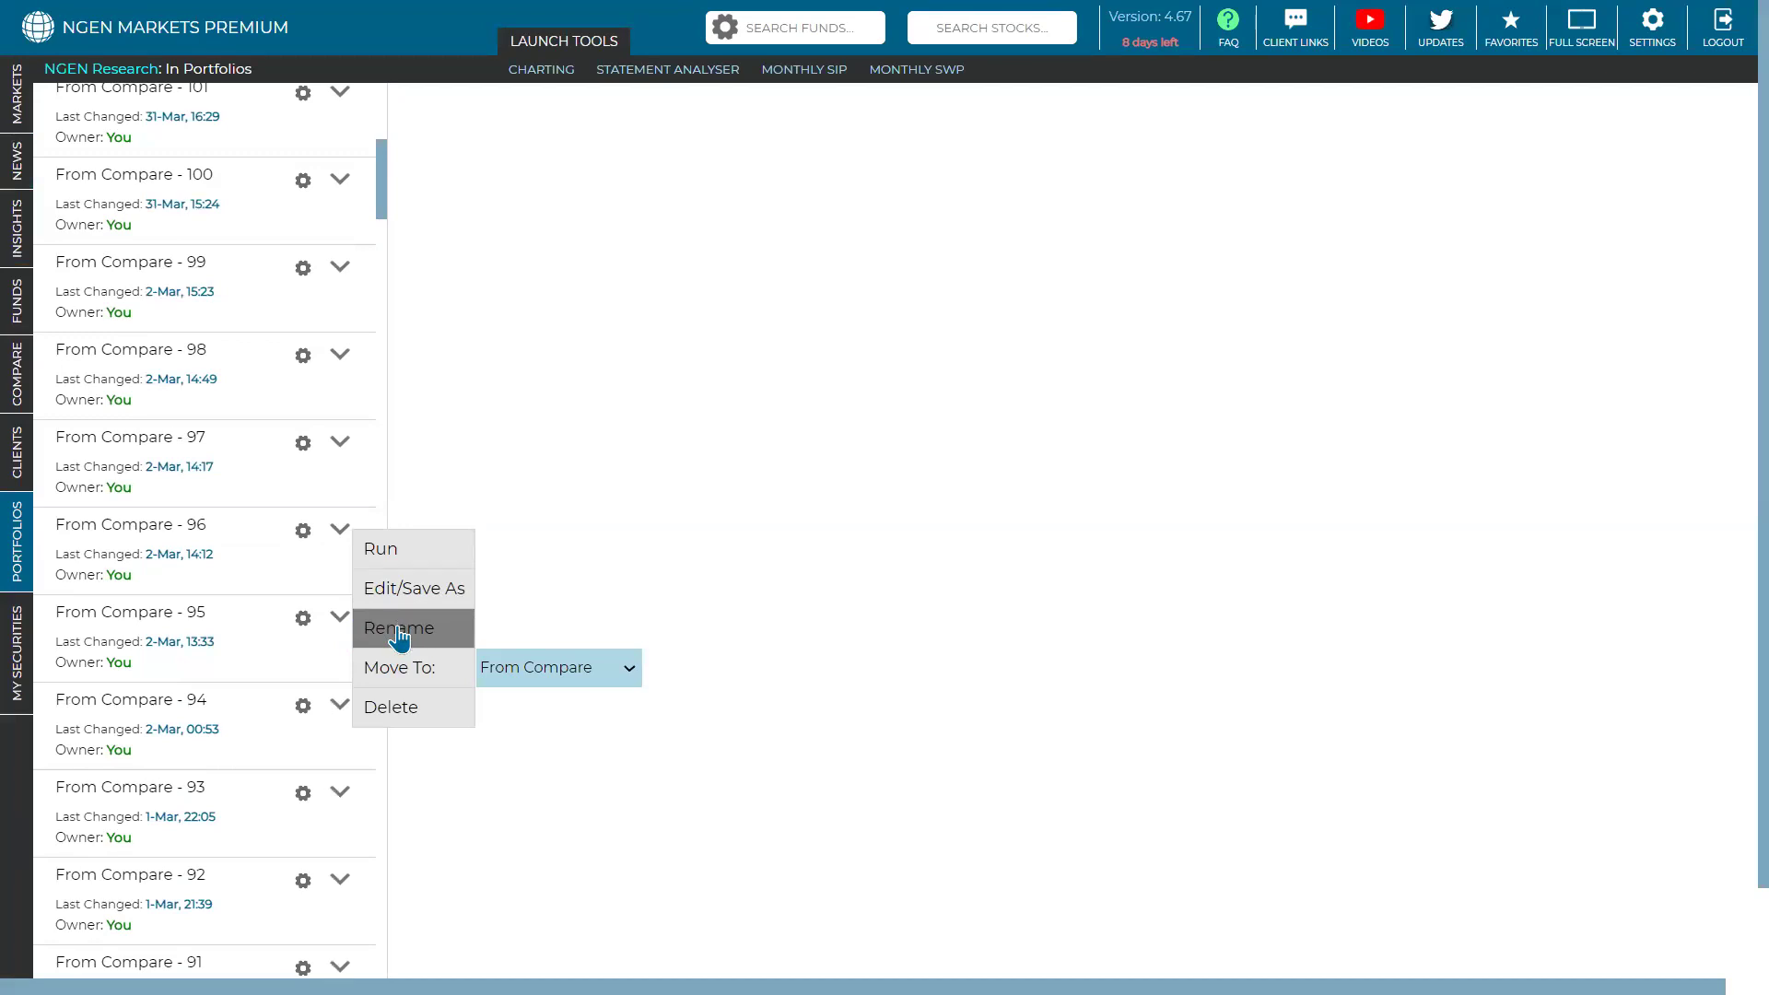
pyautogui.click(398, 636)
pyautogui.hotkey('ctrl', 'a')
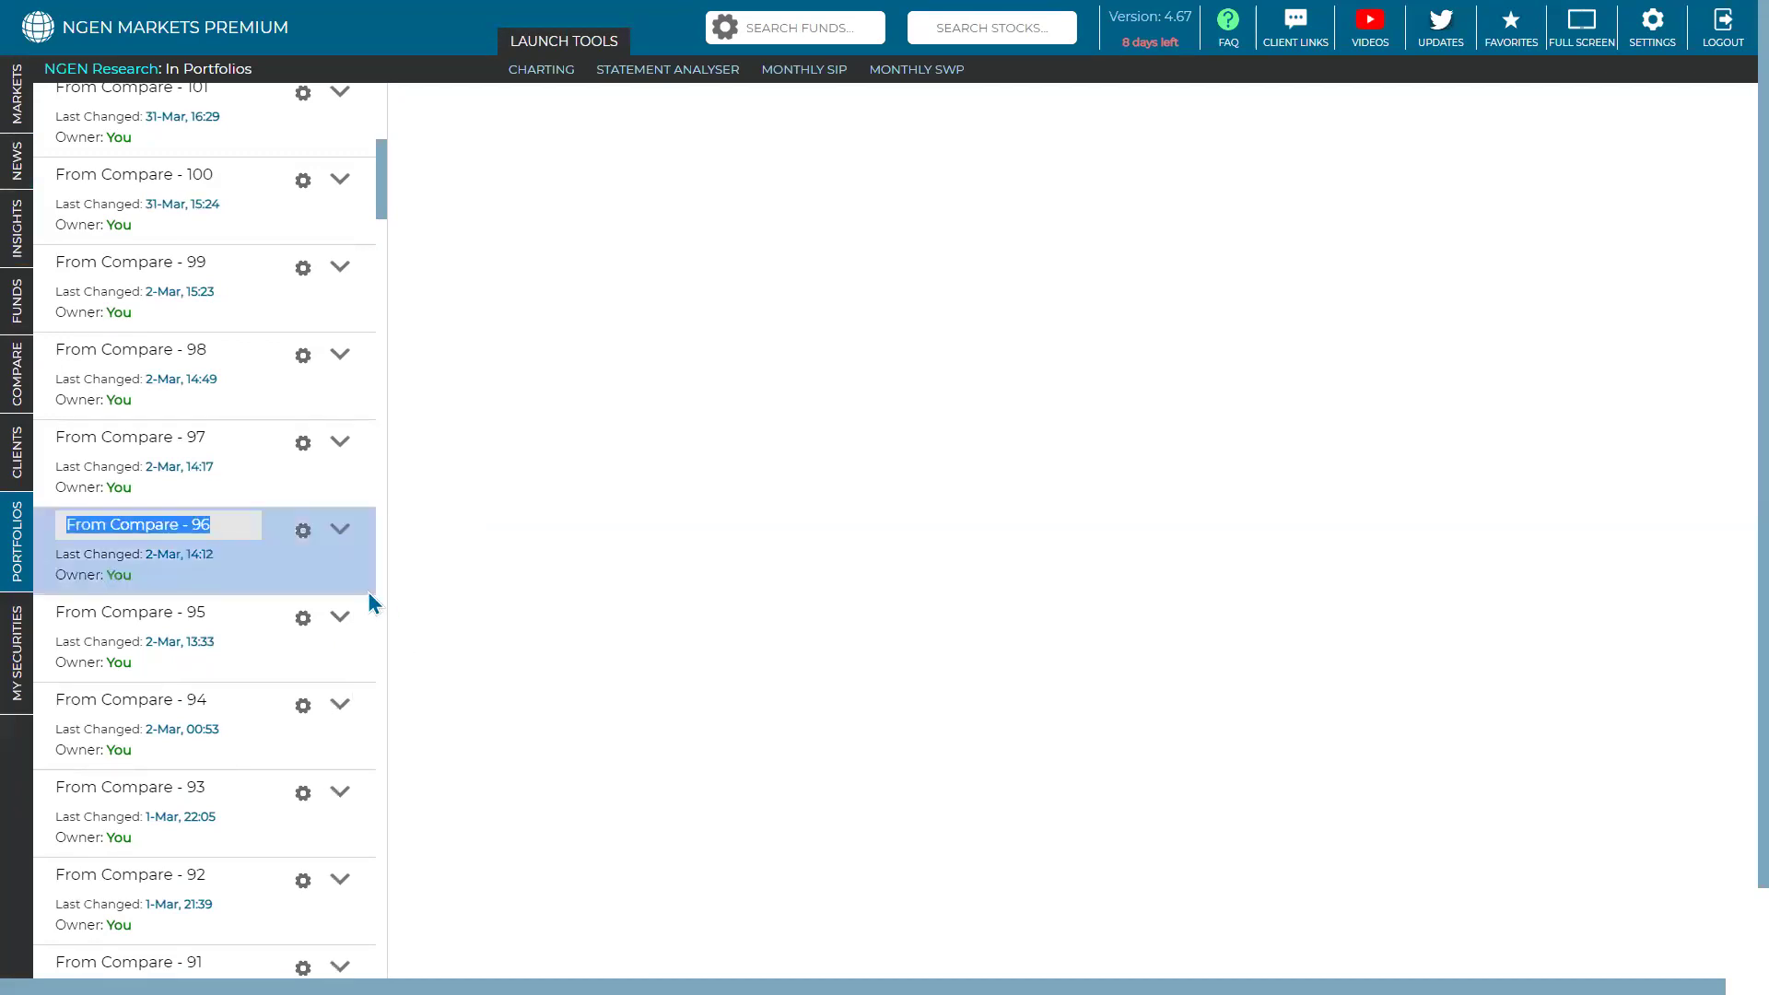
pyautogui.write('rename ')
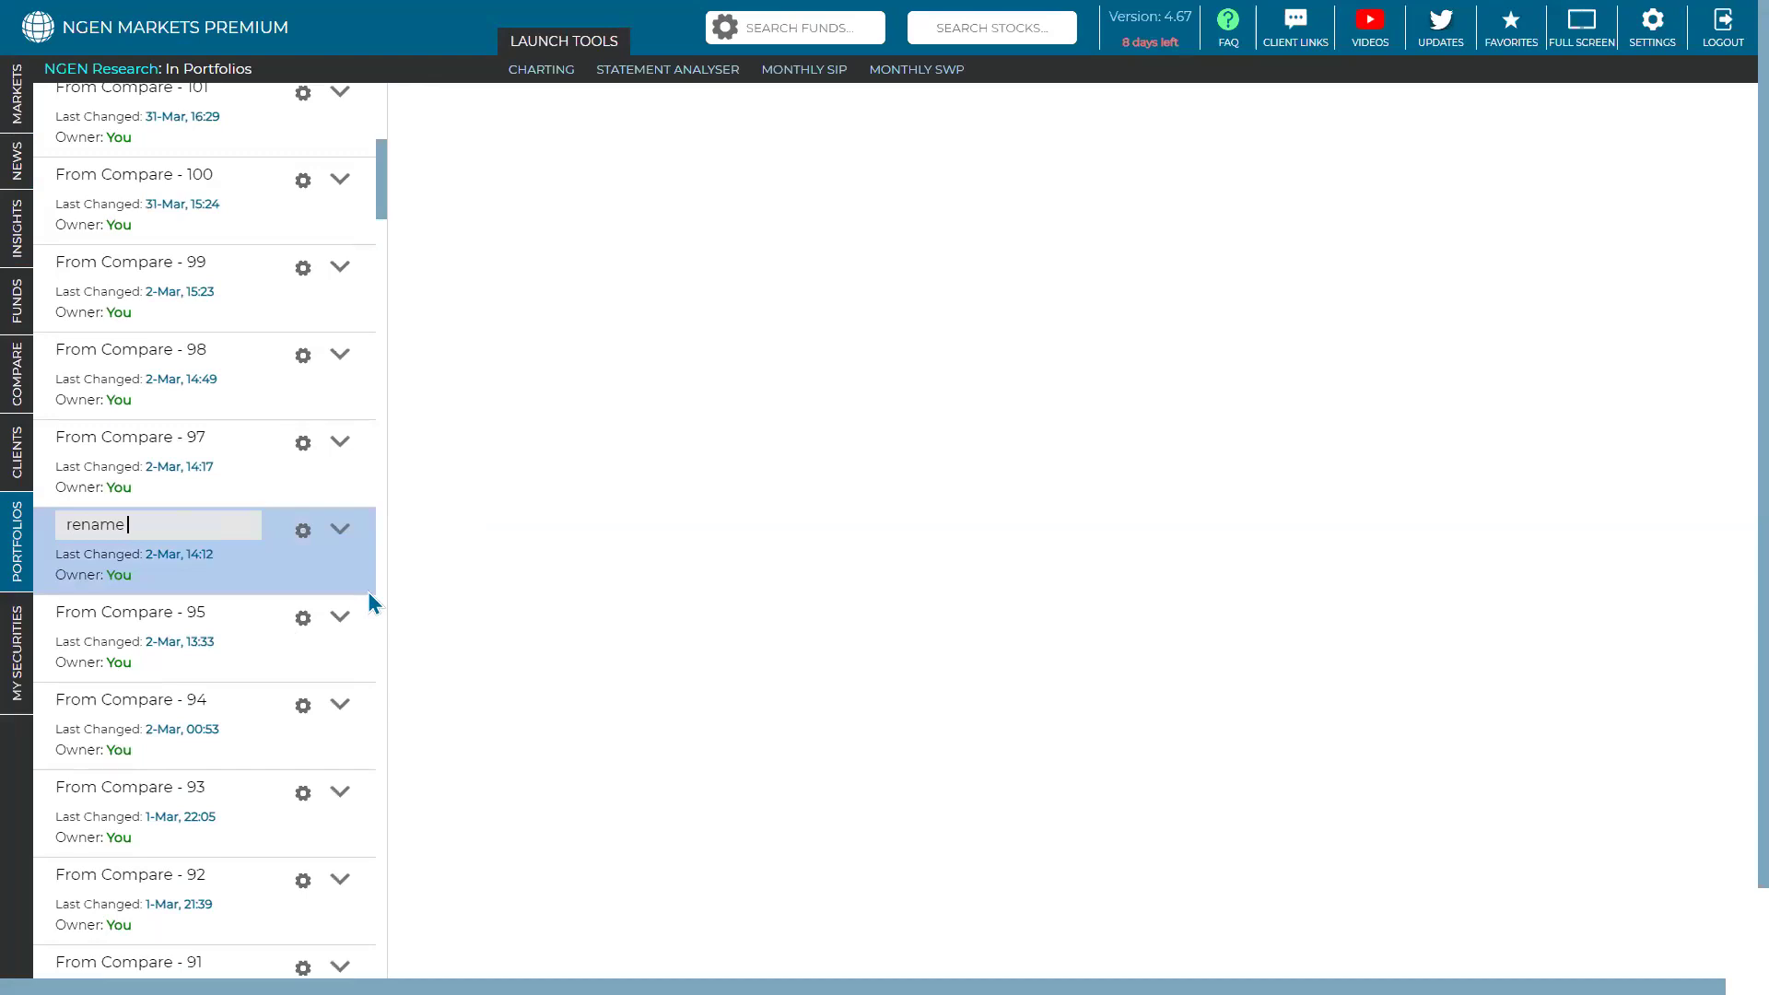
pyautogui.write('d portfolio')
pyautogui.press('Return')
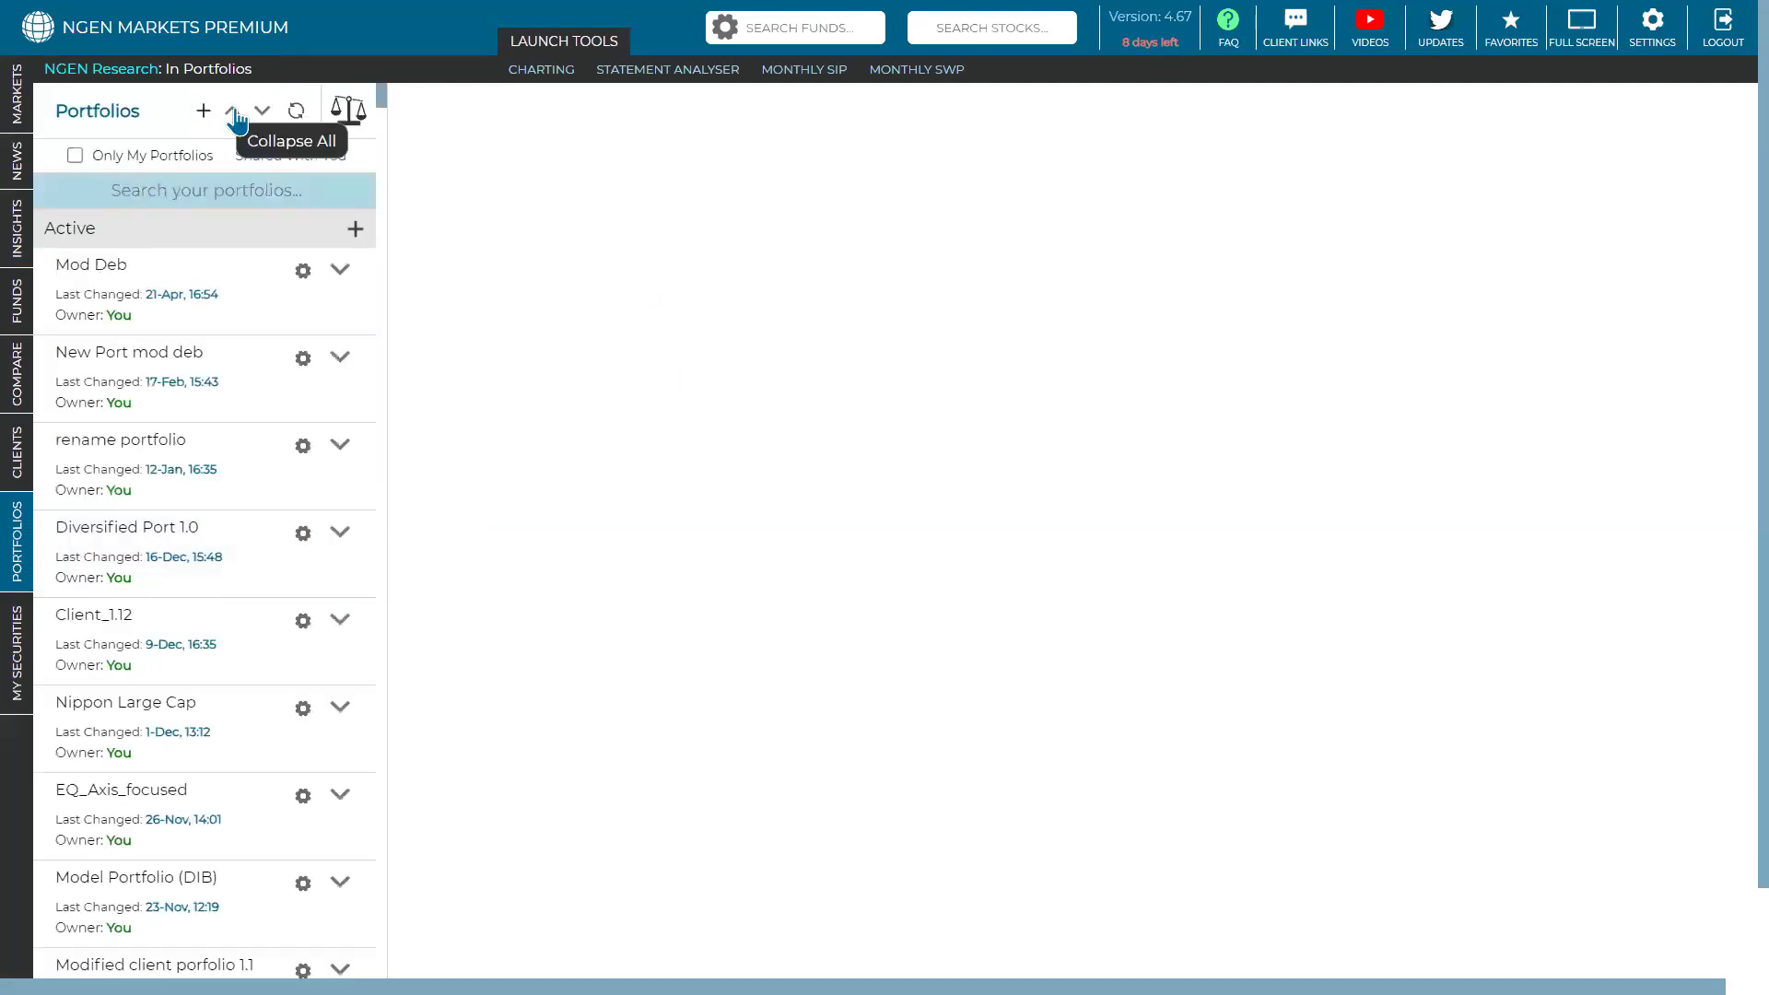
# Move "renamed portfolio" from the From Compare folder to the Active folder
pyautogui.click(232, 111)
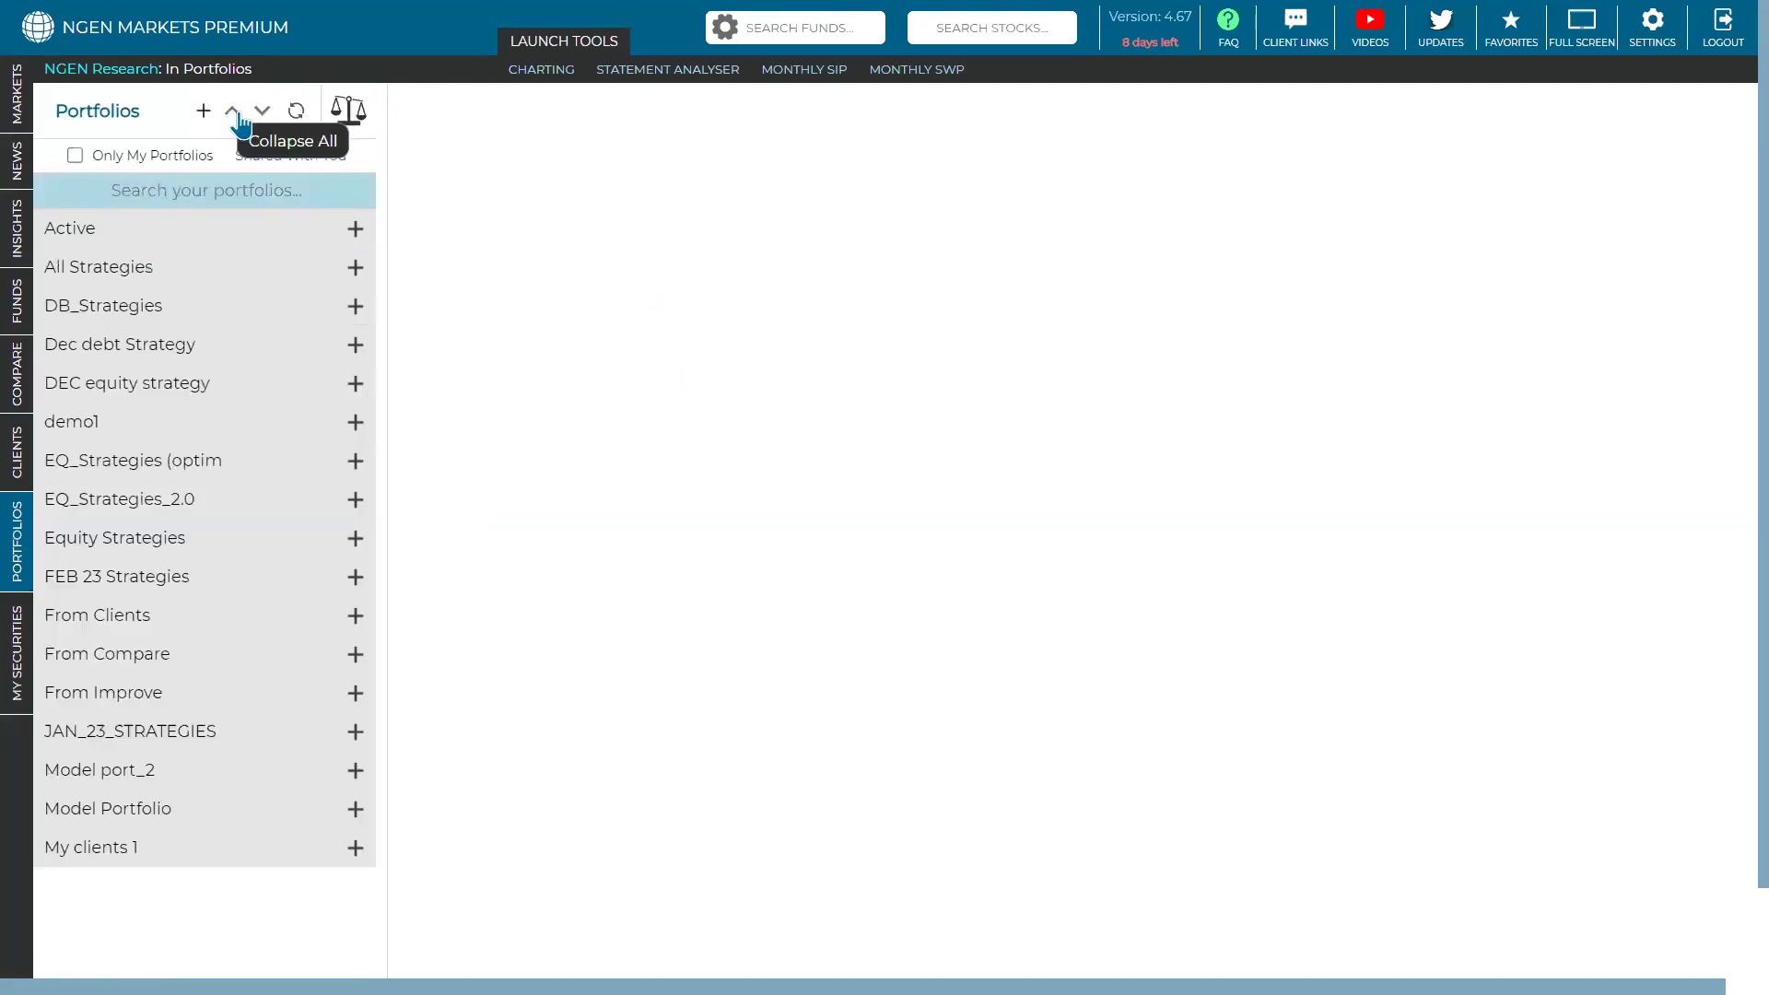
pyautogui.click(161, 653)
pyautogui.scroll(-8, 162, 653)
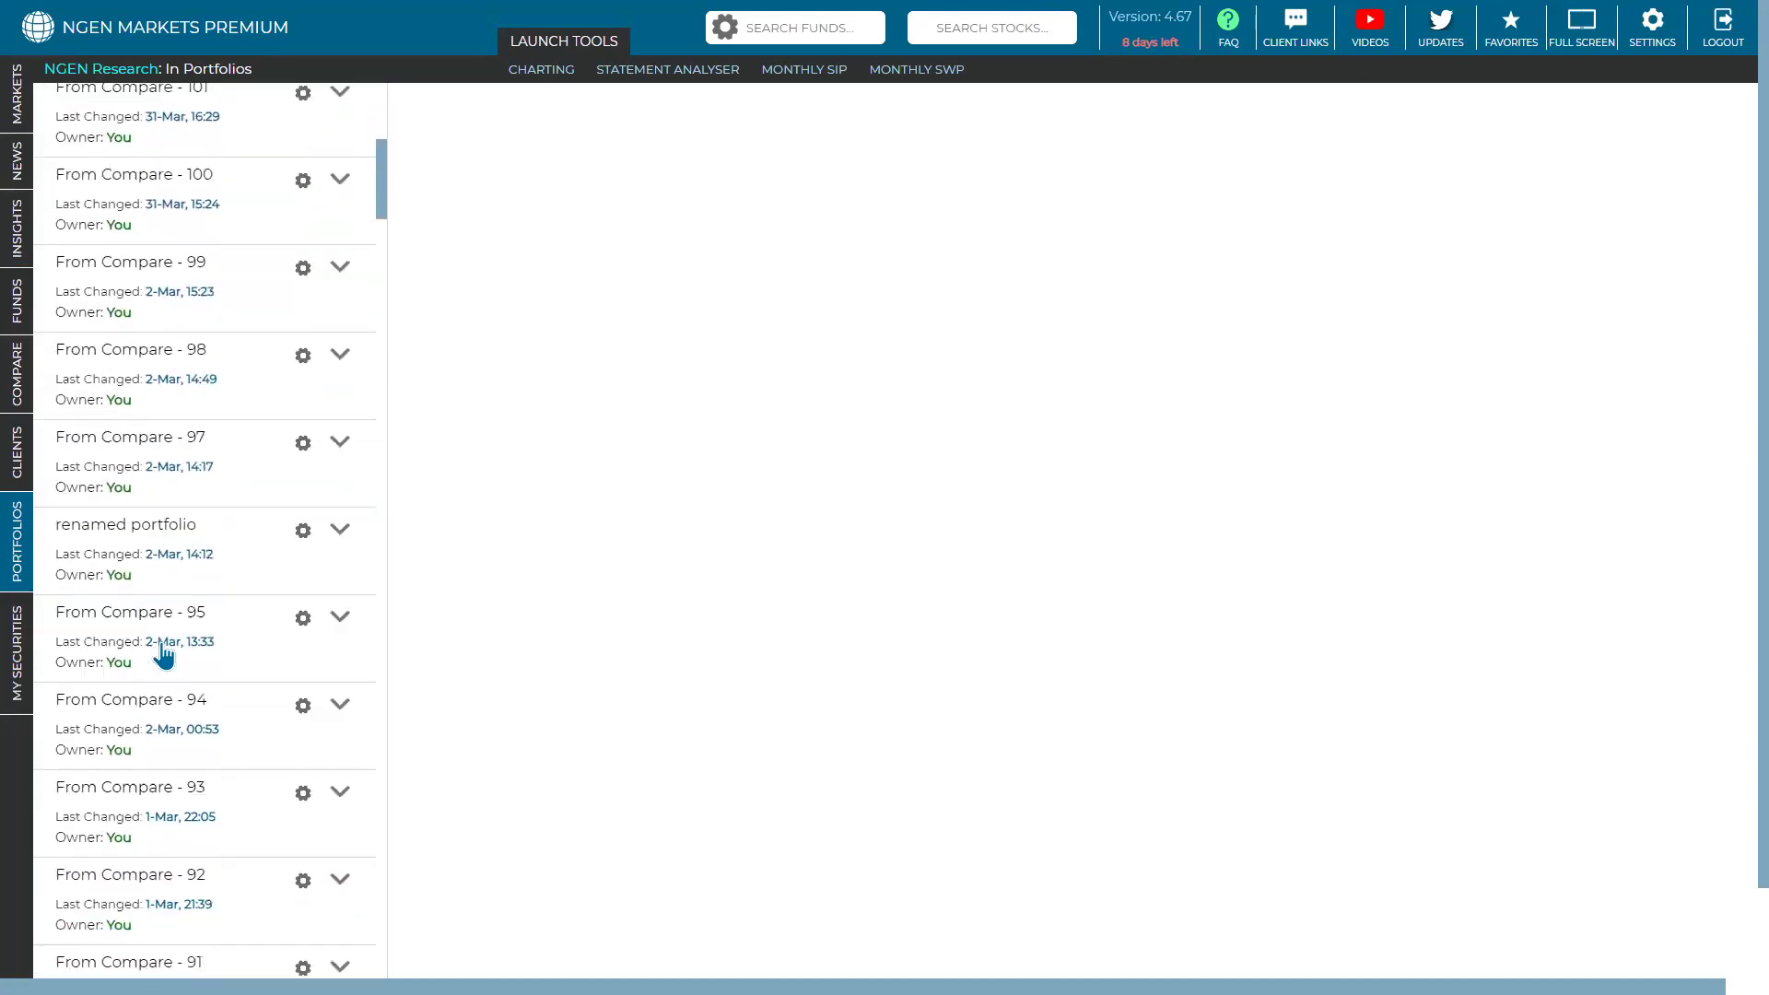
pyautogui.click(340, 530)
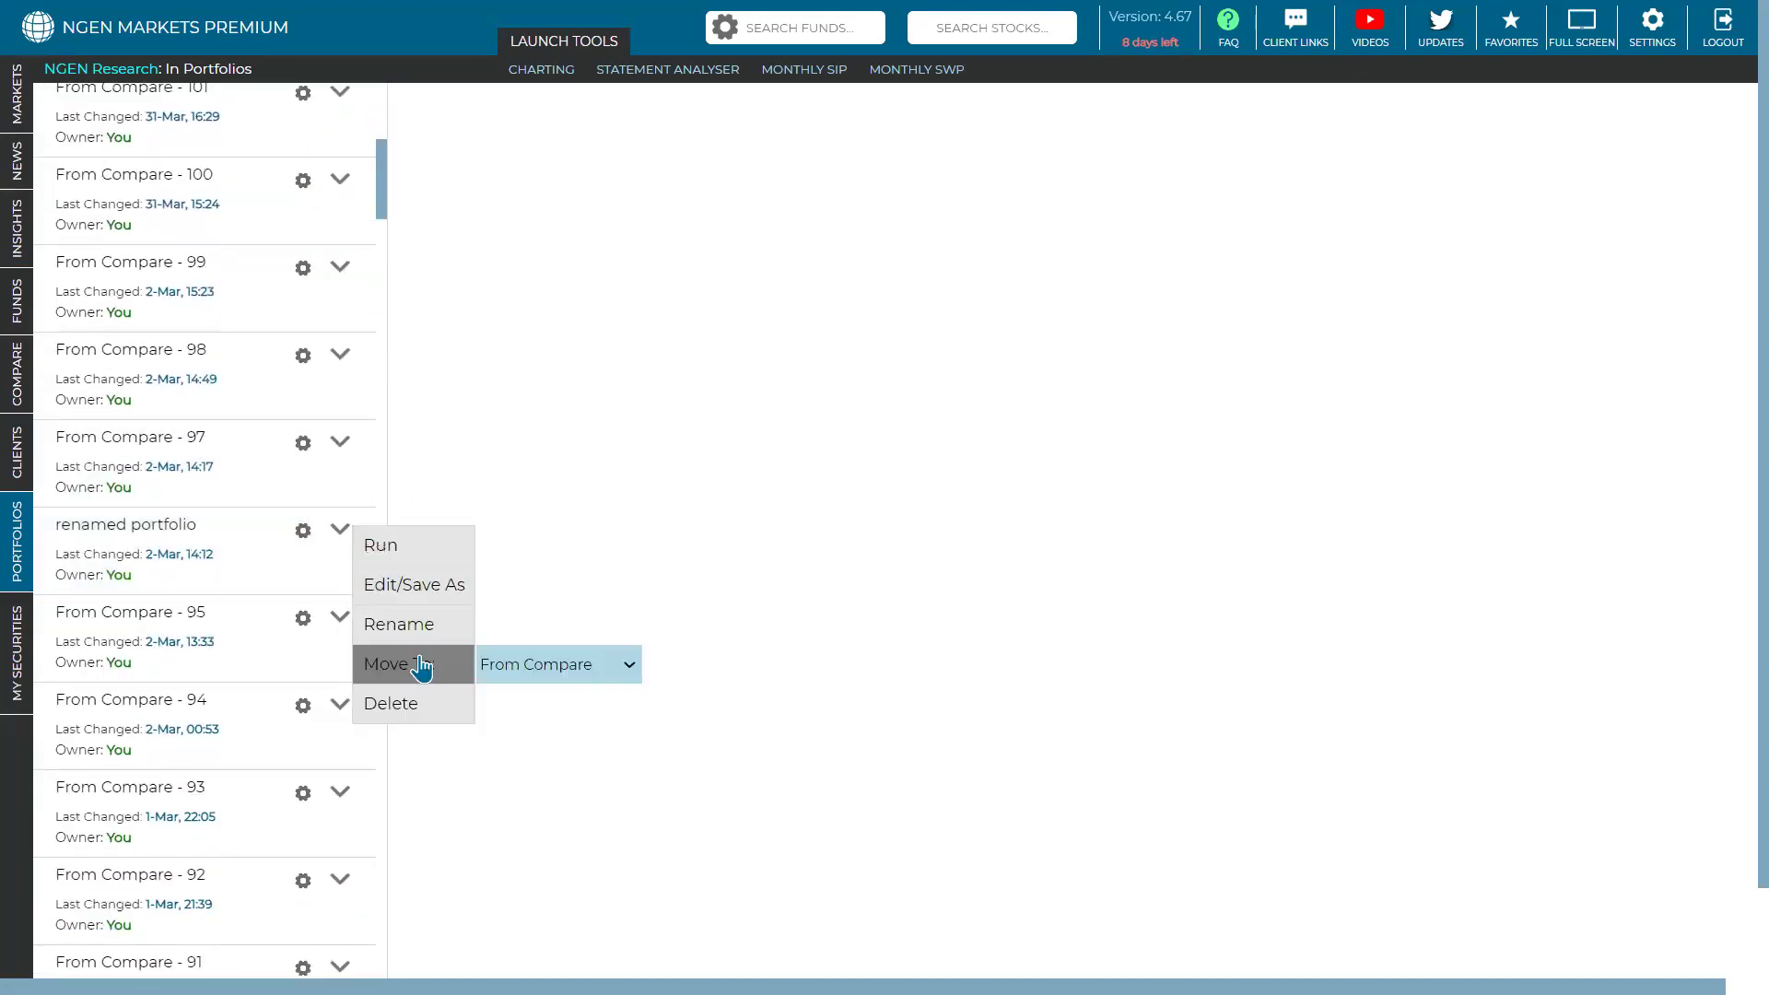
pyautogui.click(608, 664)
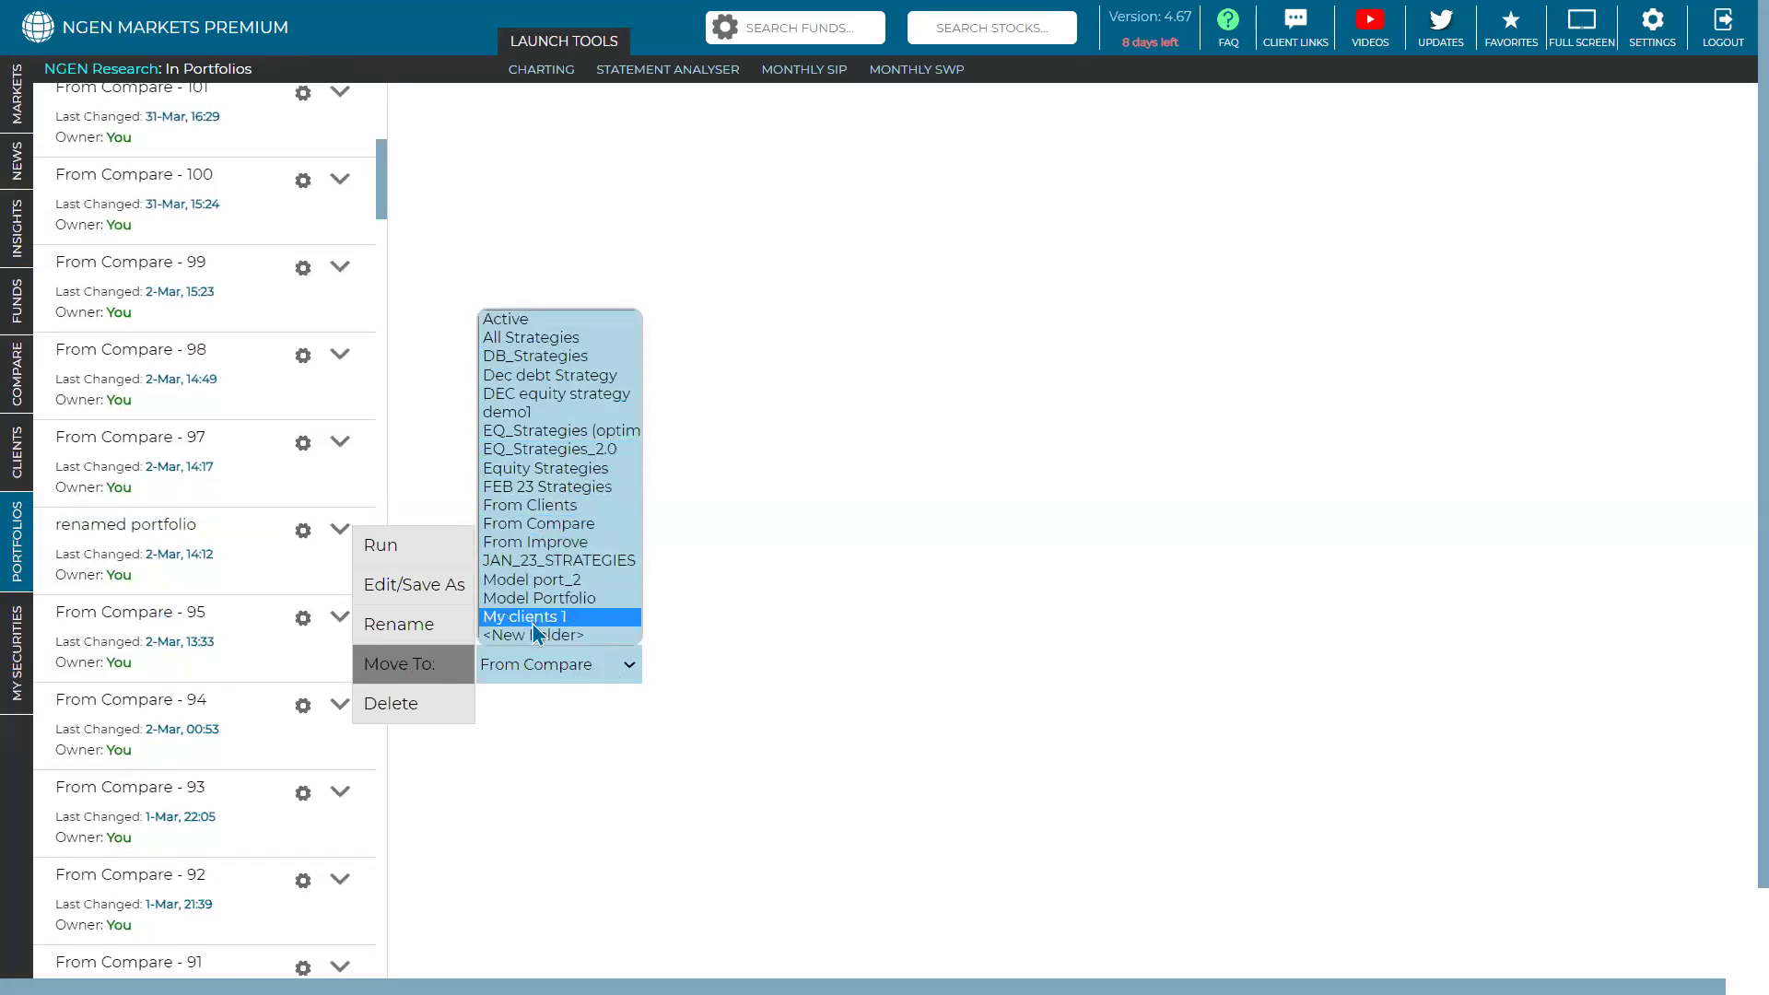
pyautogui.click(537, 322)
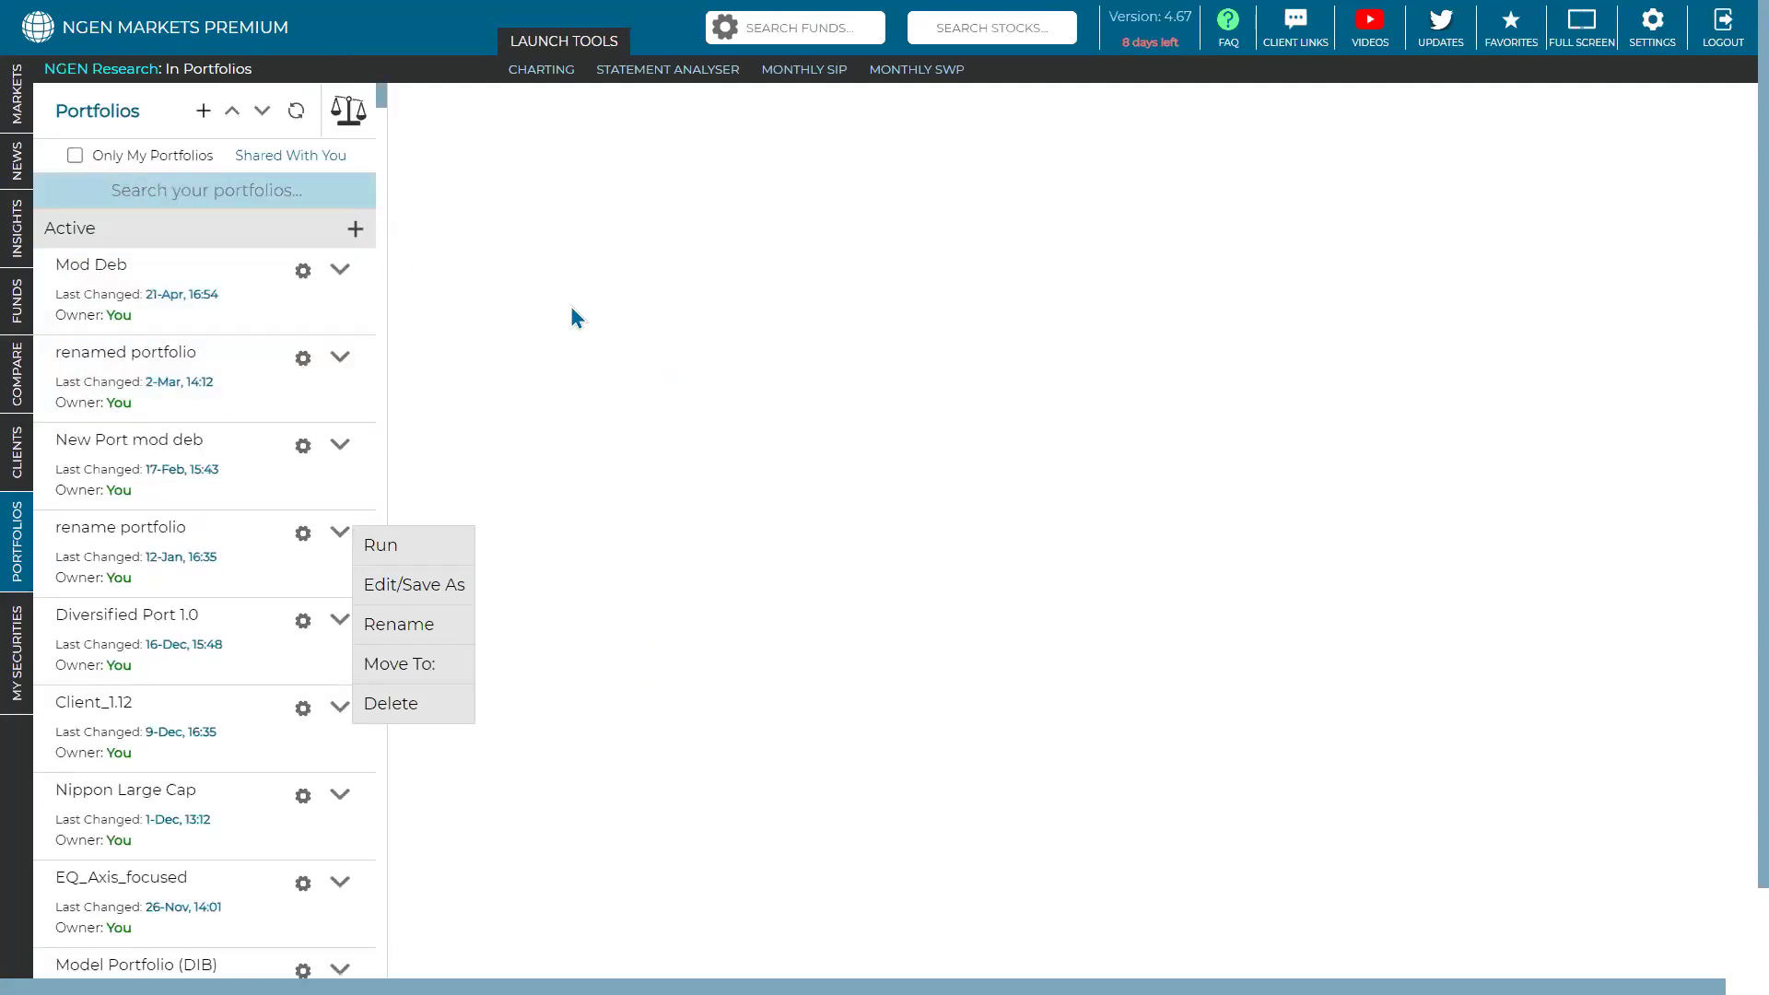
pyautogui.click(576, 318)
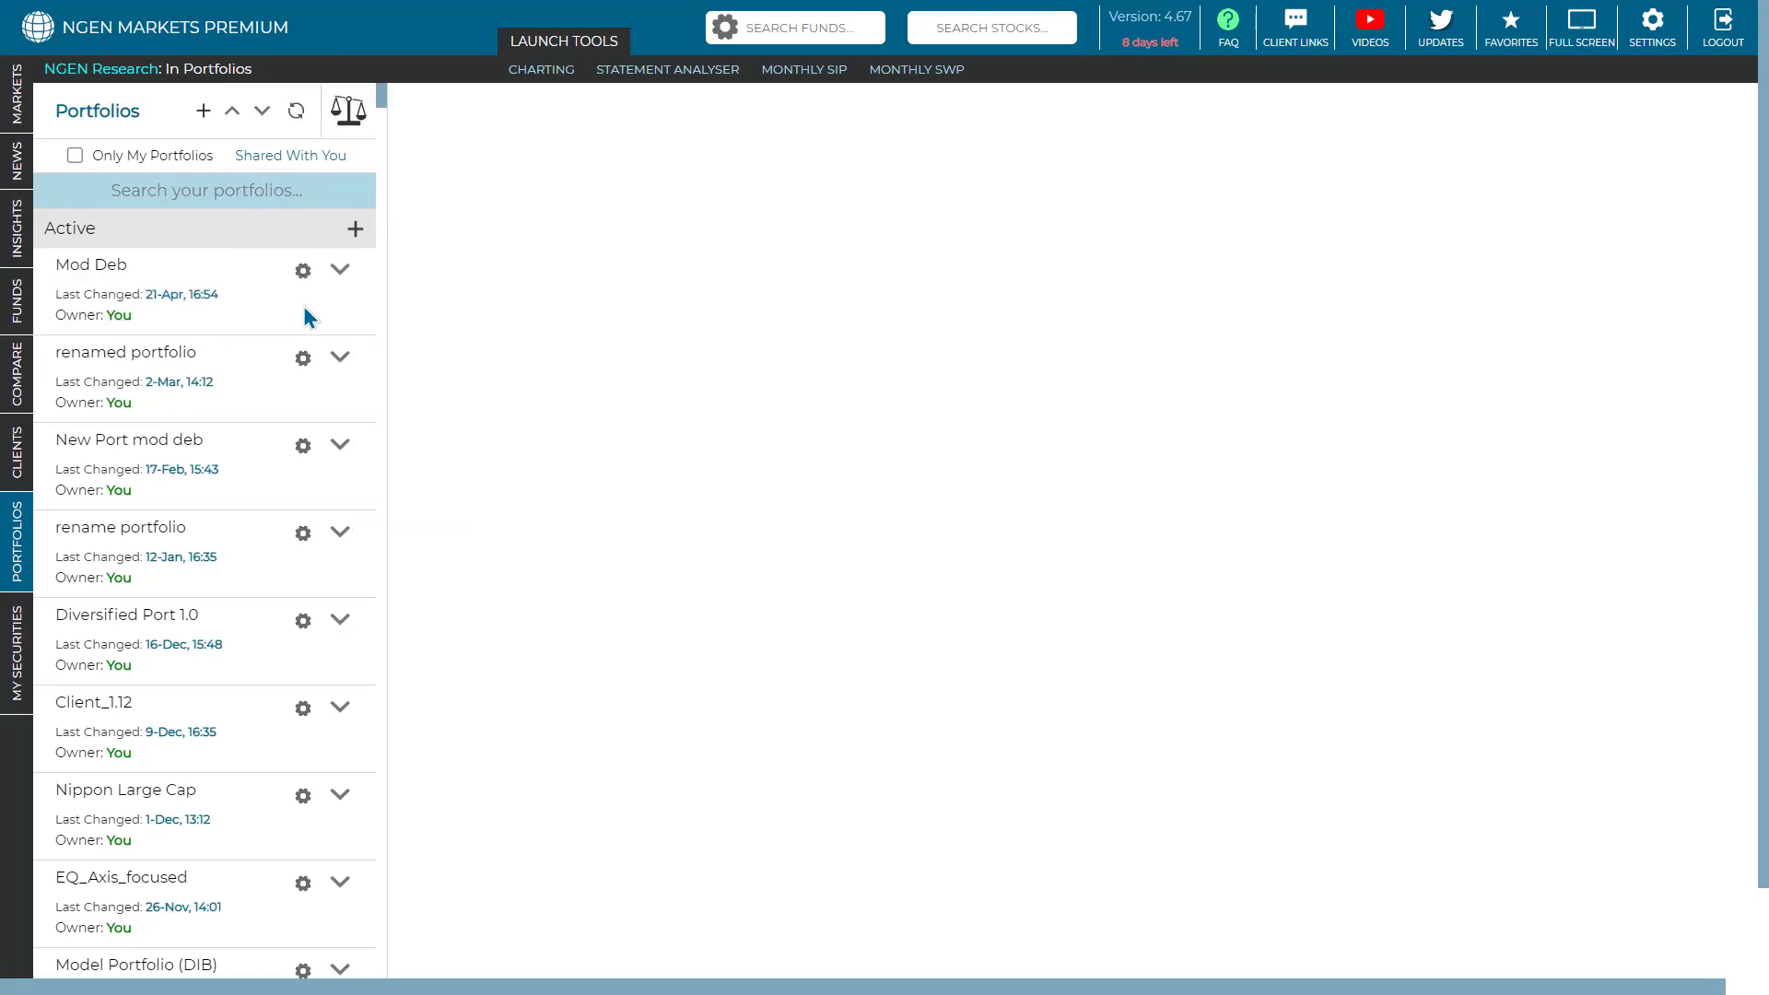
# In the Mod Deb portfolio, change the whole-number part of Kotak Flexi Cap Fund's weight to 40 and rescale the portfolio to 100%
pyautogui.click(351, 269)
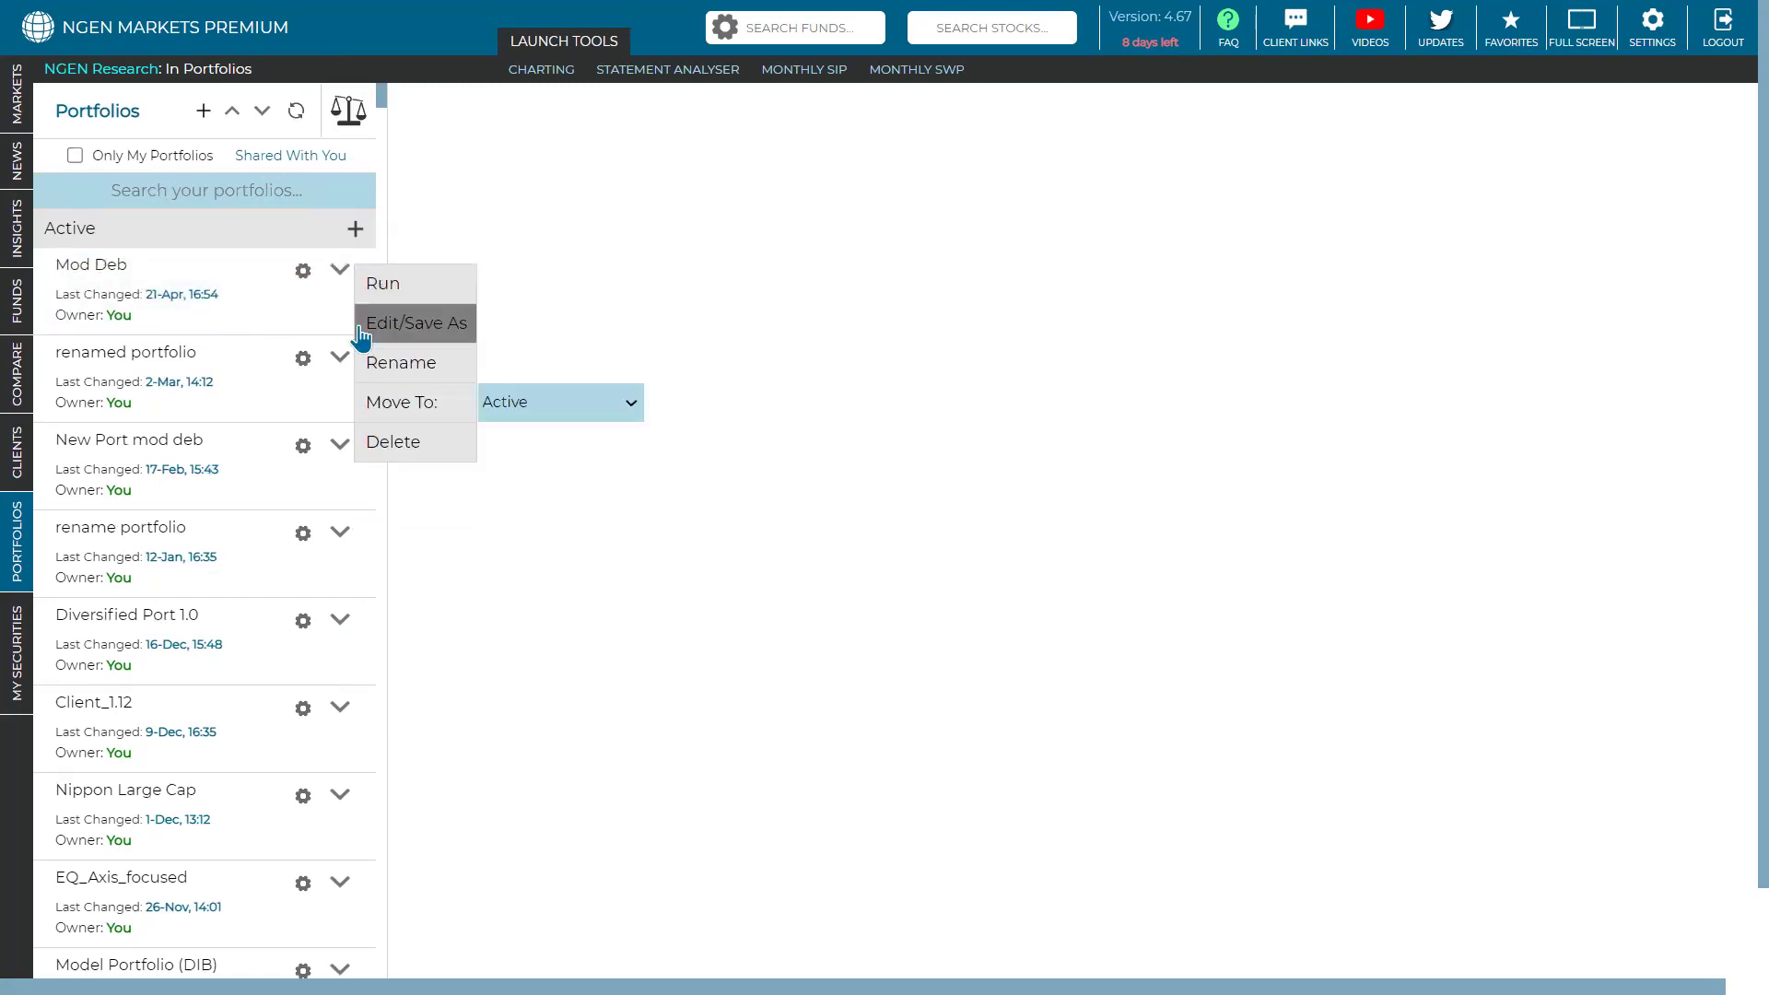
pyautogui.click(417, 323)
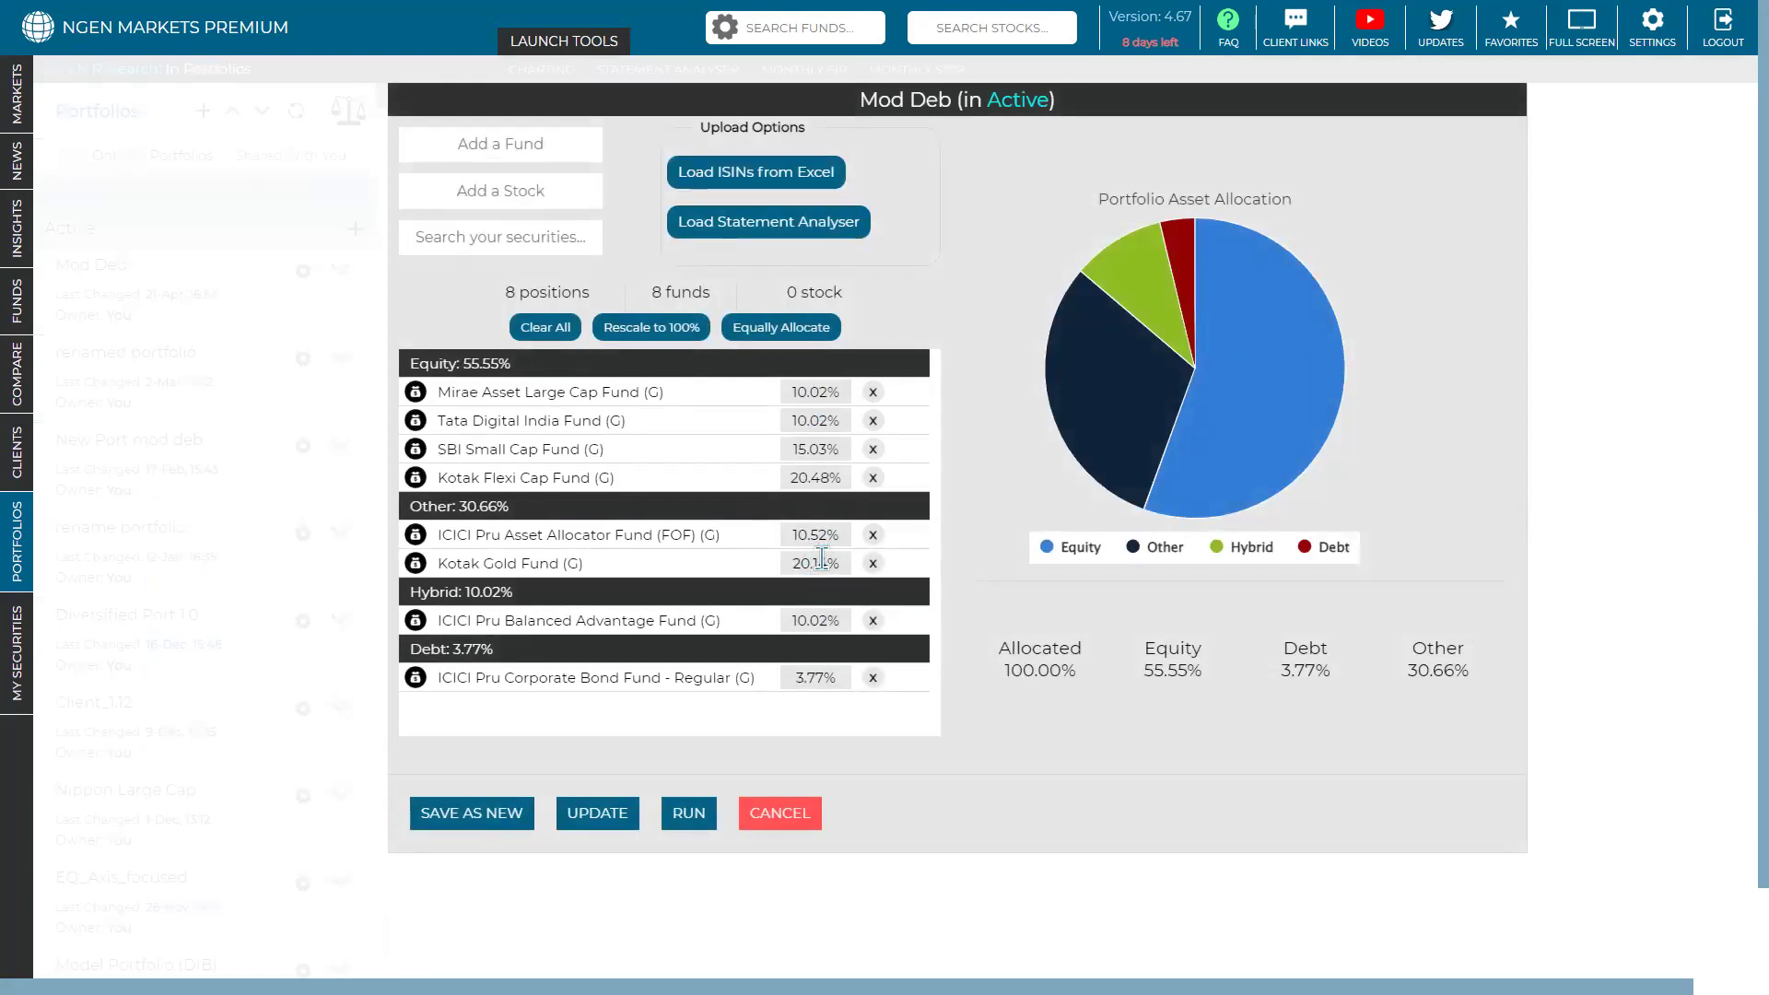
pyautogui.click(807, 478)
pyautogui.press('BackSpace')
pyautogui.press('BackSpace')
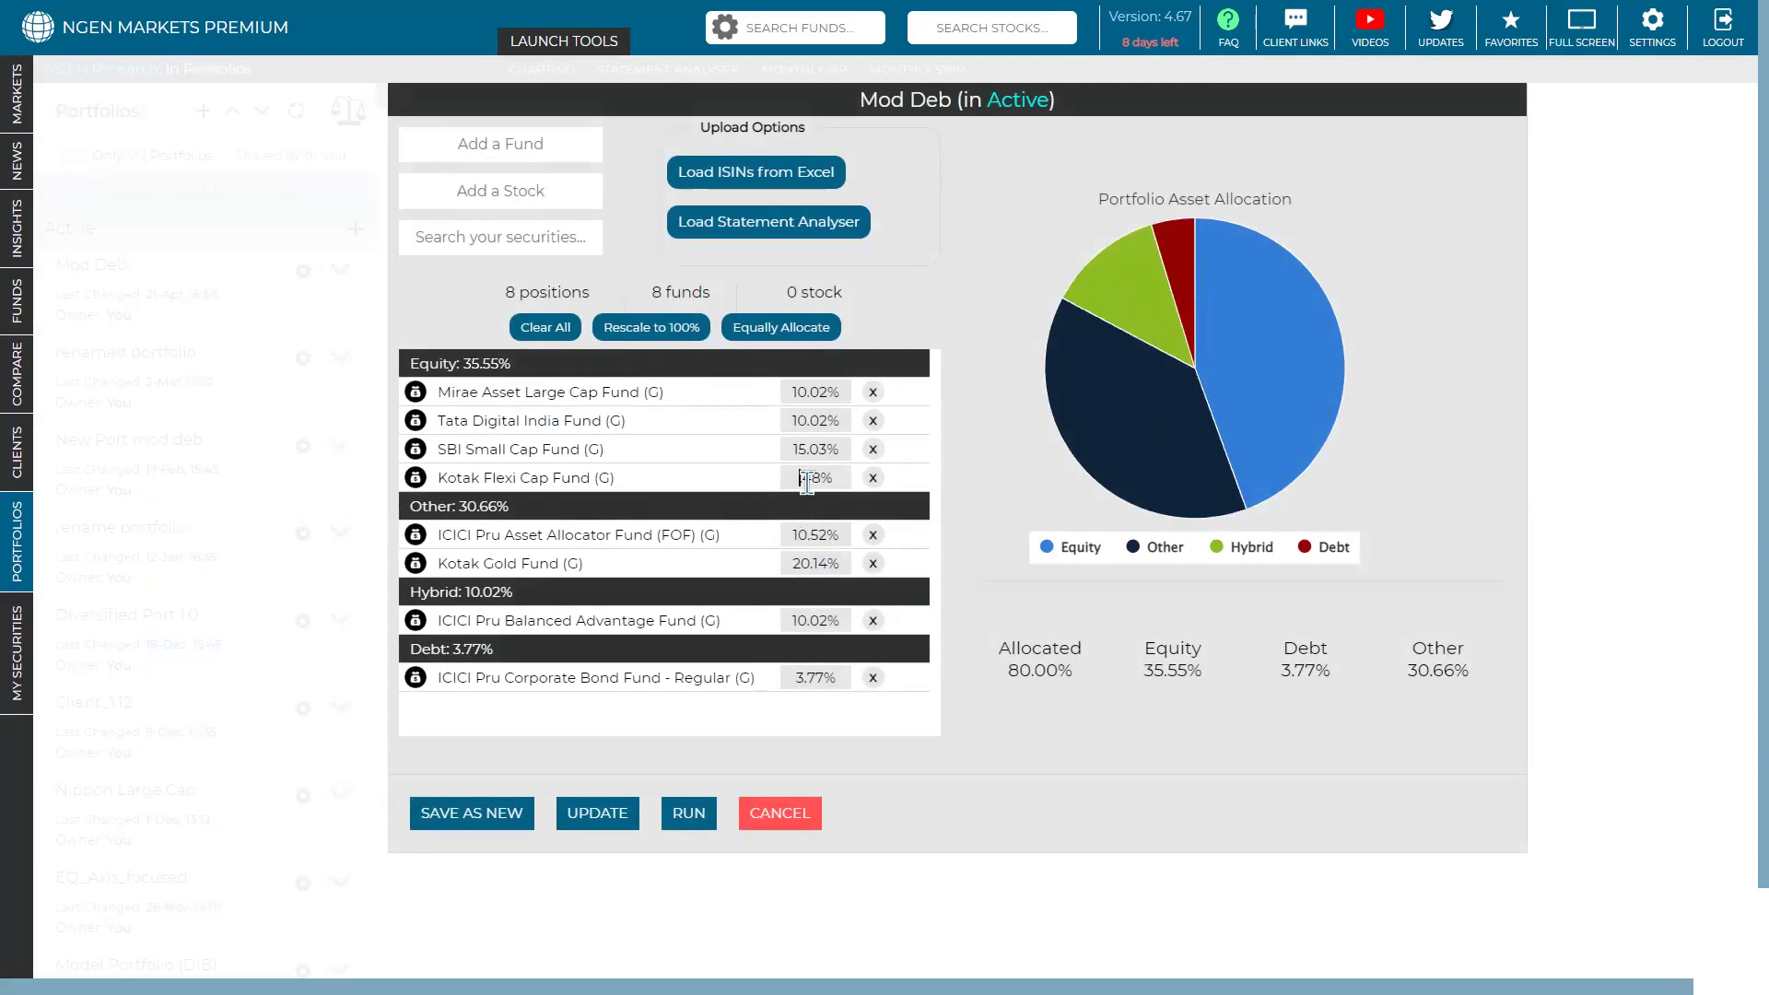
pyautogui.write('40')
pyautogui.click(652, 327)
pyautogui.moveTo(844, 477); pyautogui.dragTo(782, 475)
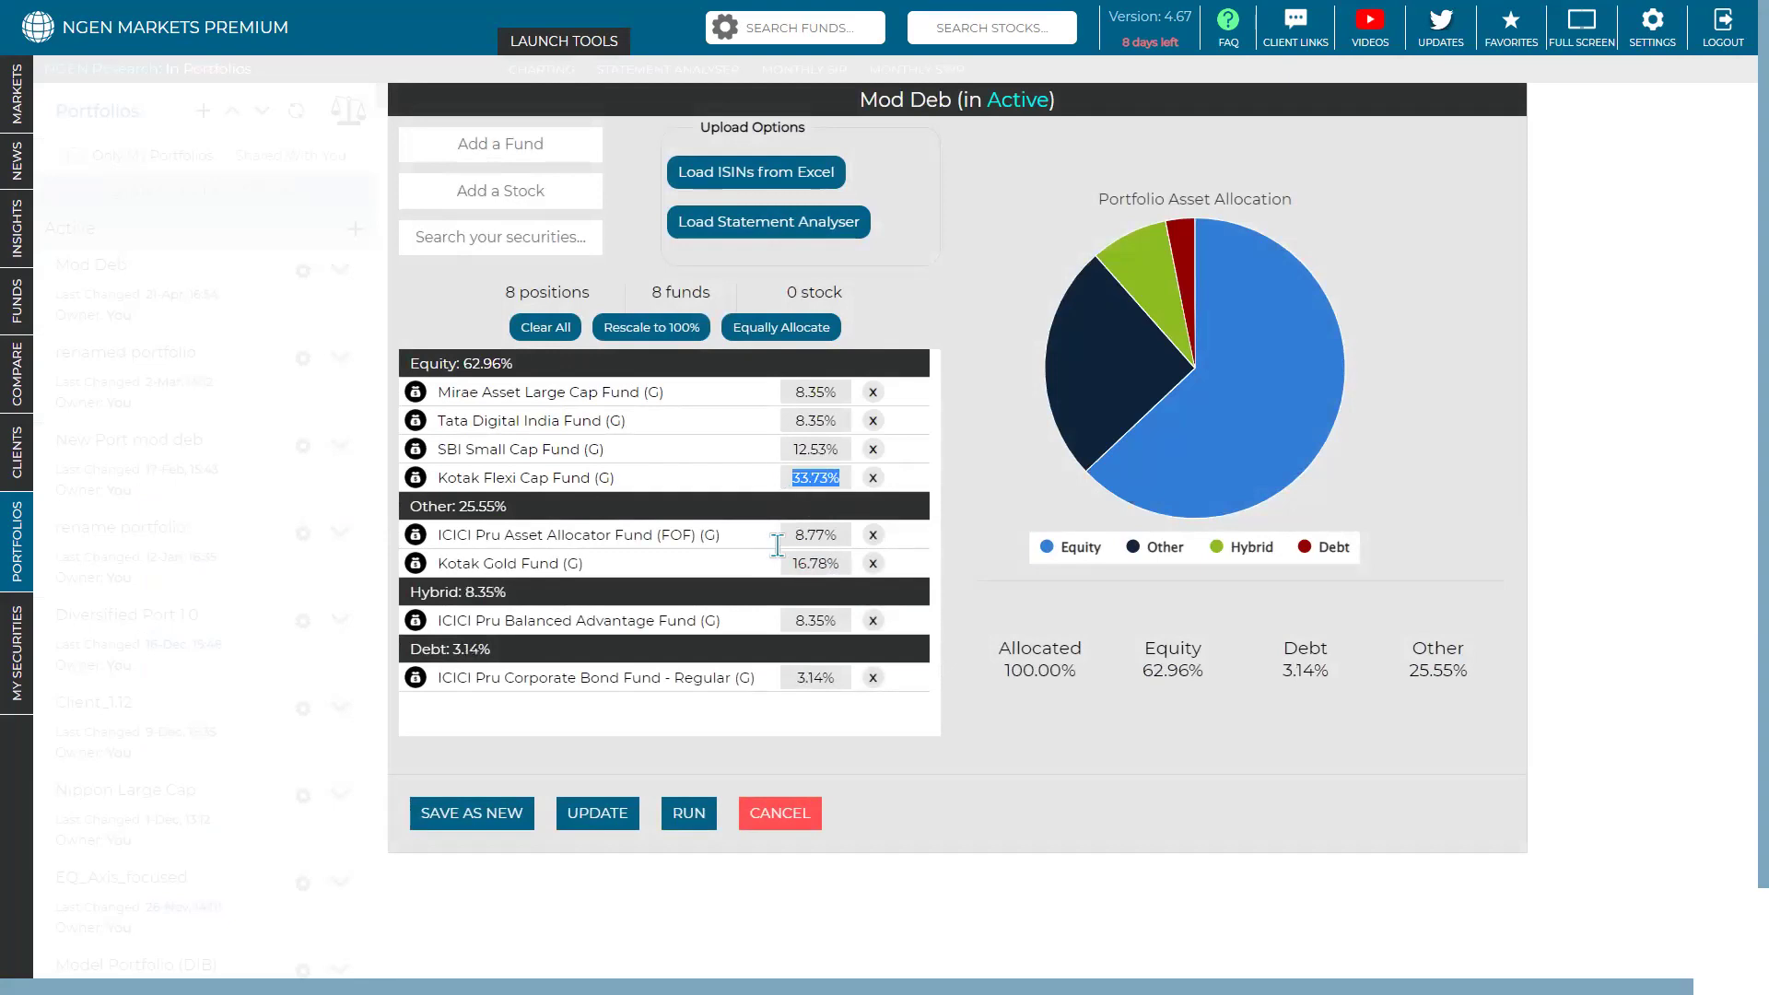
# Update the saved Mod Deb portfolio and load it as the first portfolio in the comparison against Model Portfolio (DIB)
pyautogui.click(600, 829)
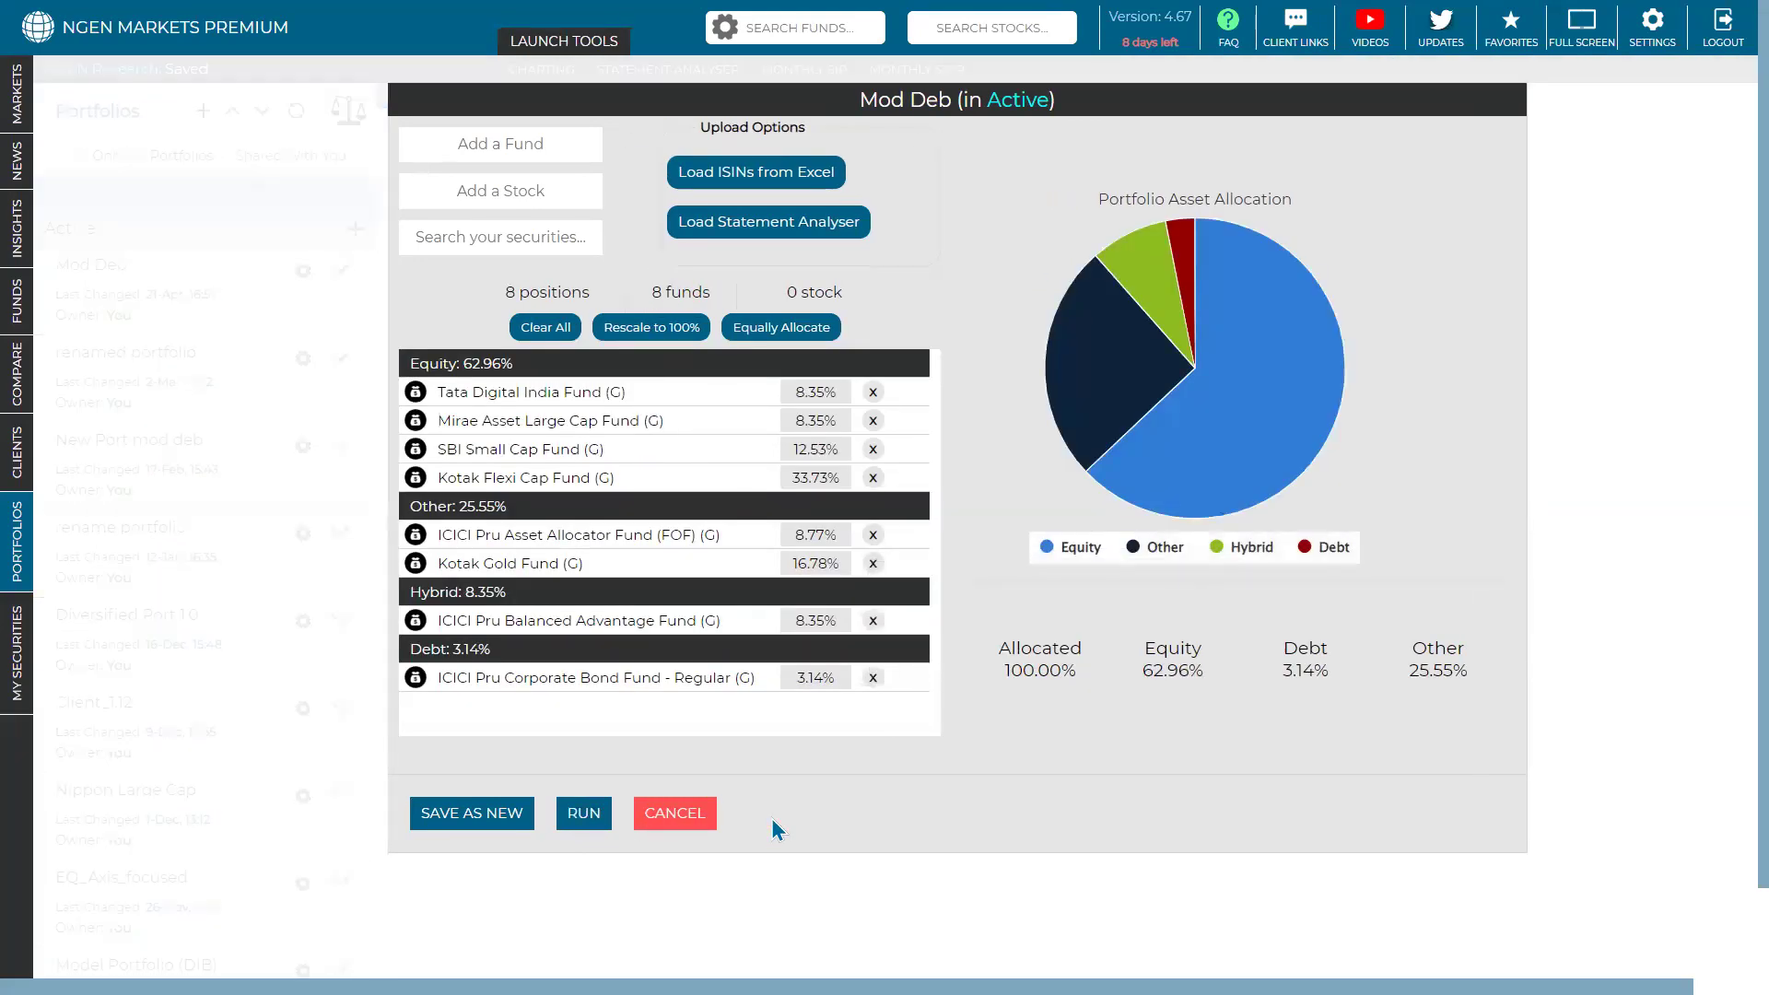
pyautogui.click(680, 816)
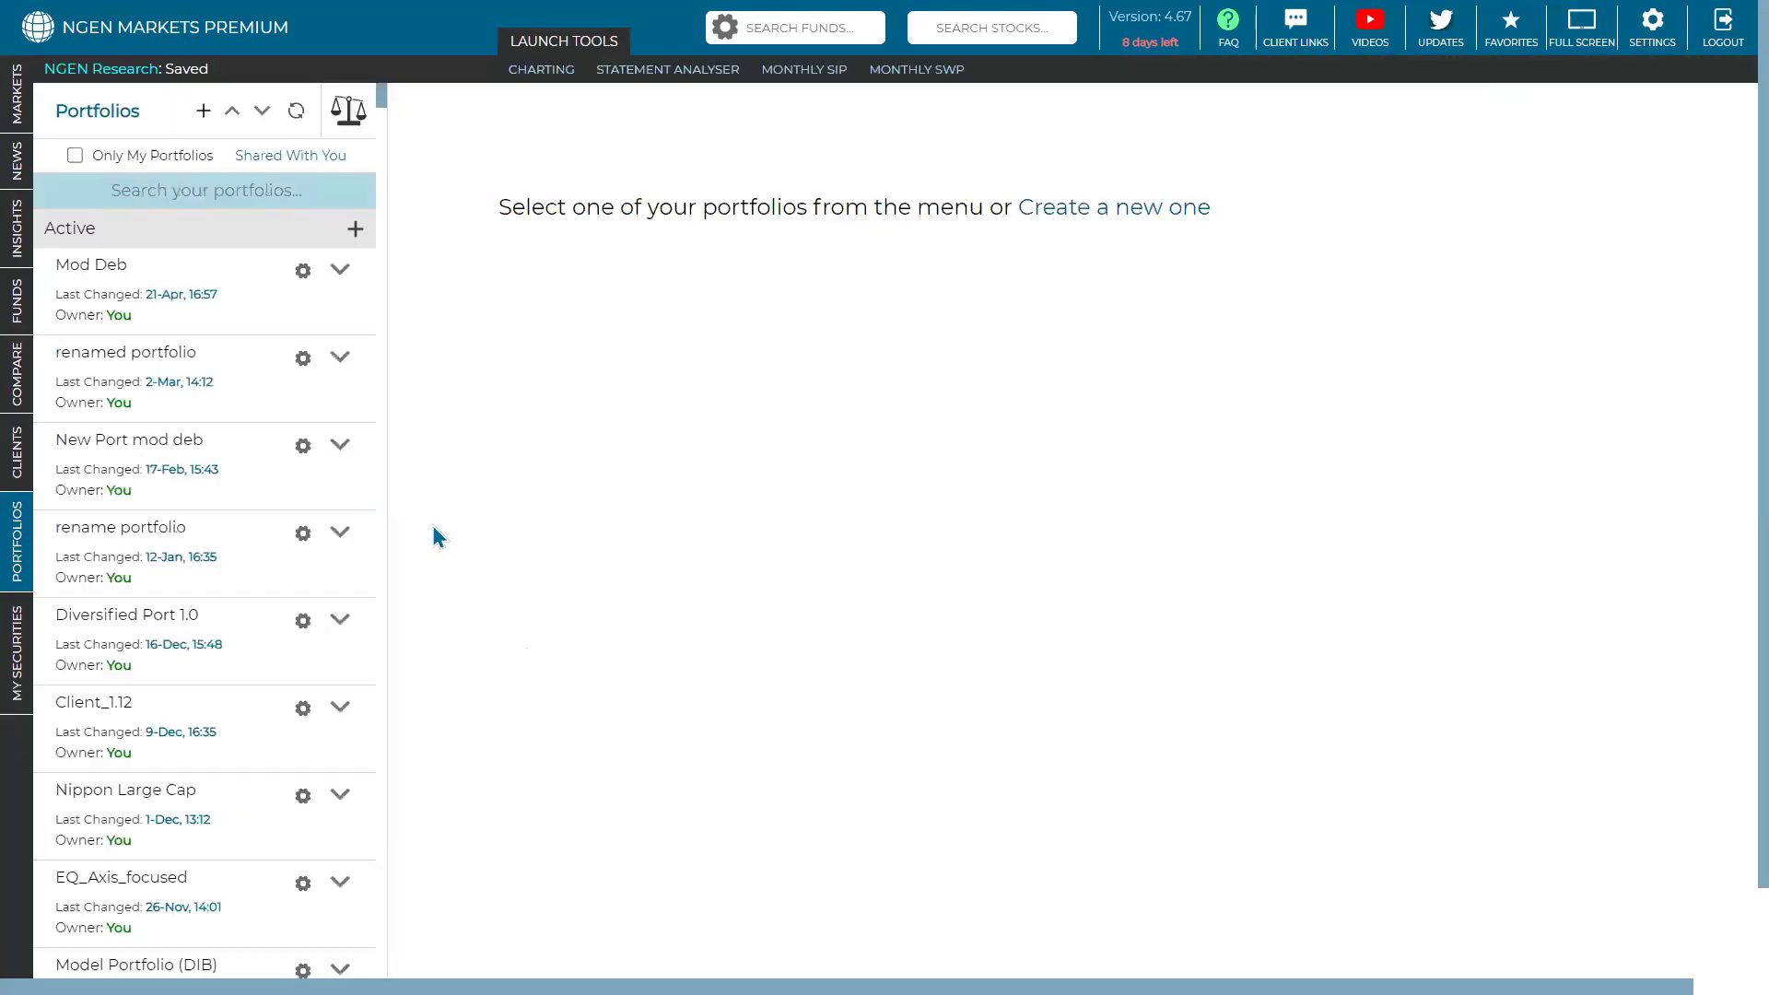
pyautogui.click(349, 112)
pyautogui.write('mod')
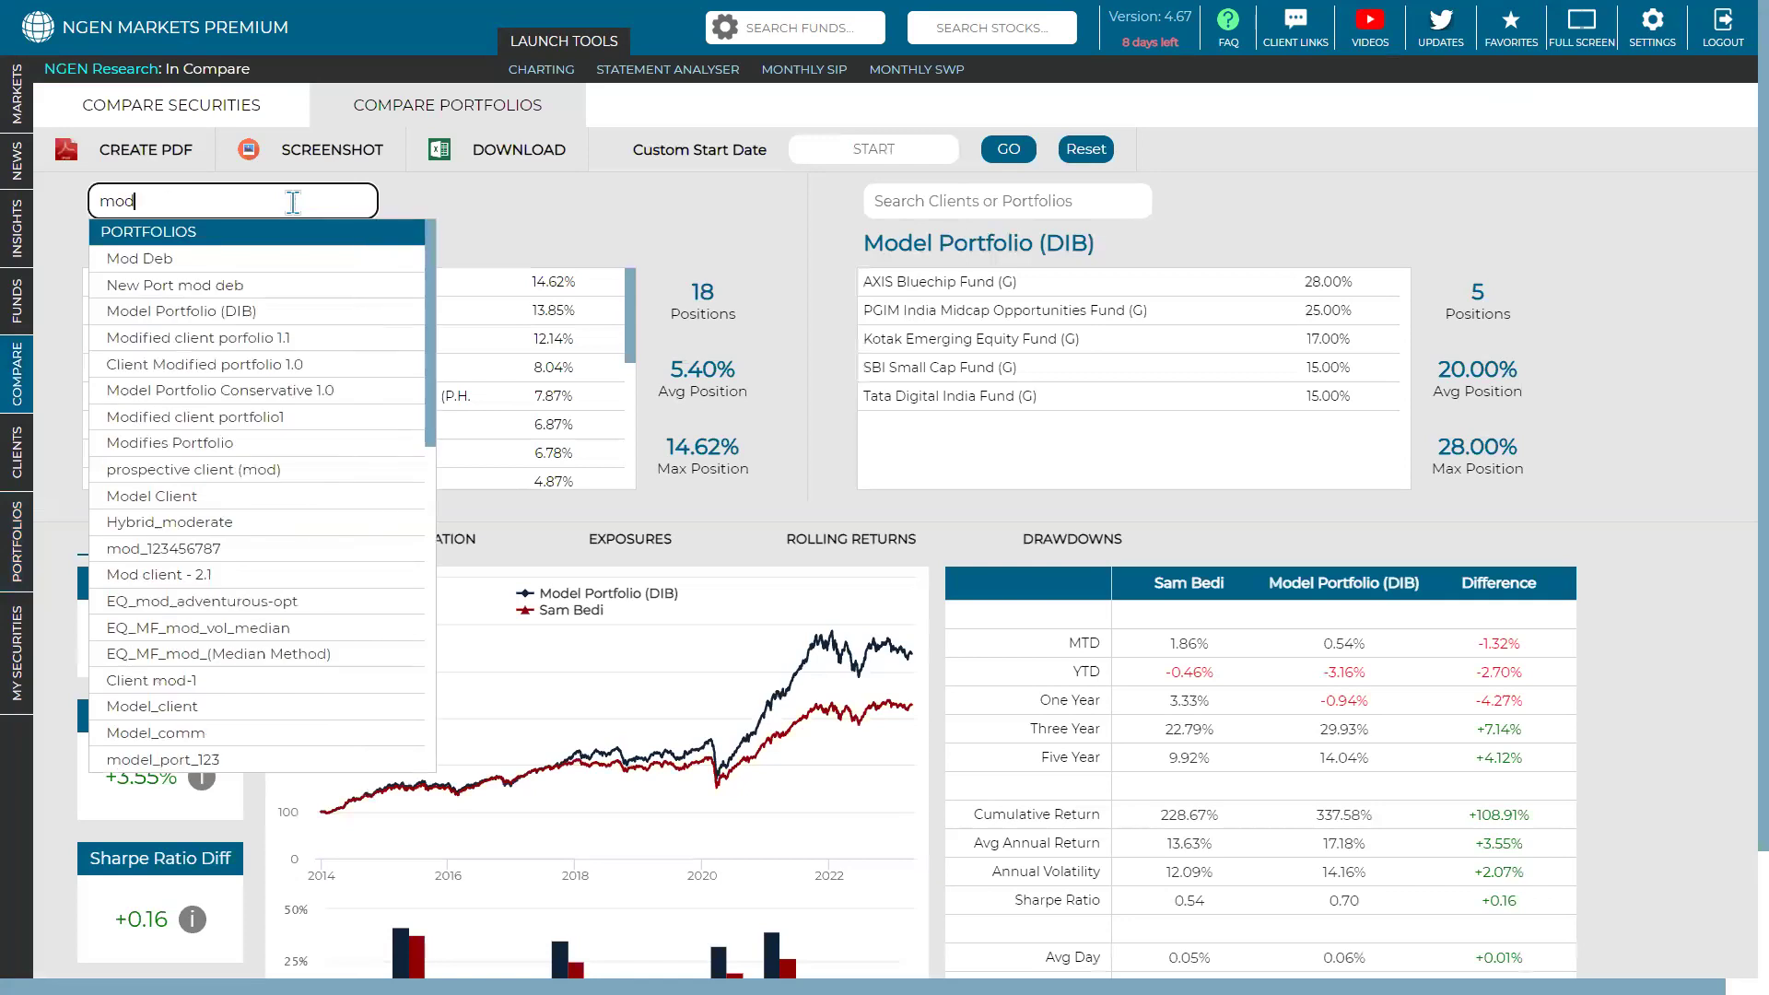
pyautogui.press('Return')
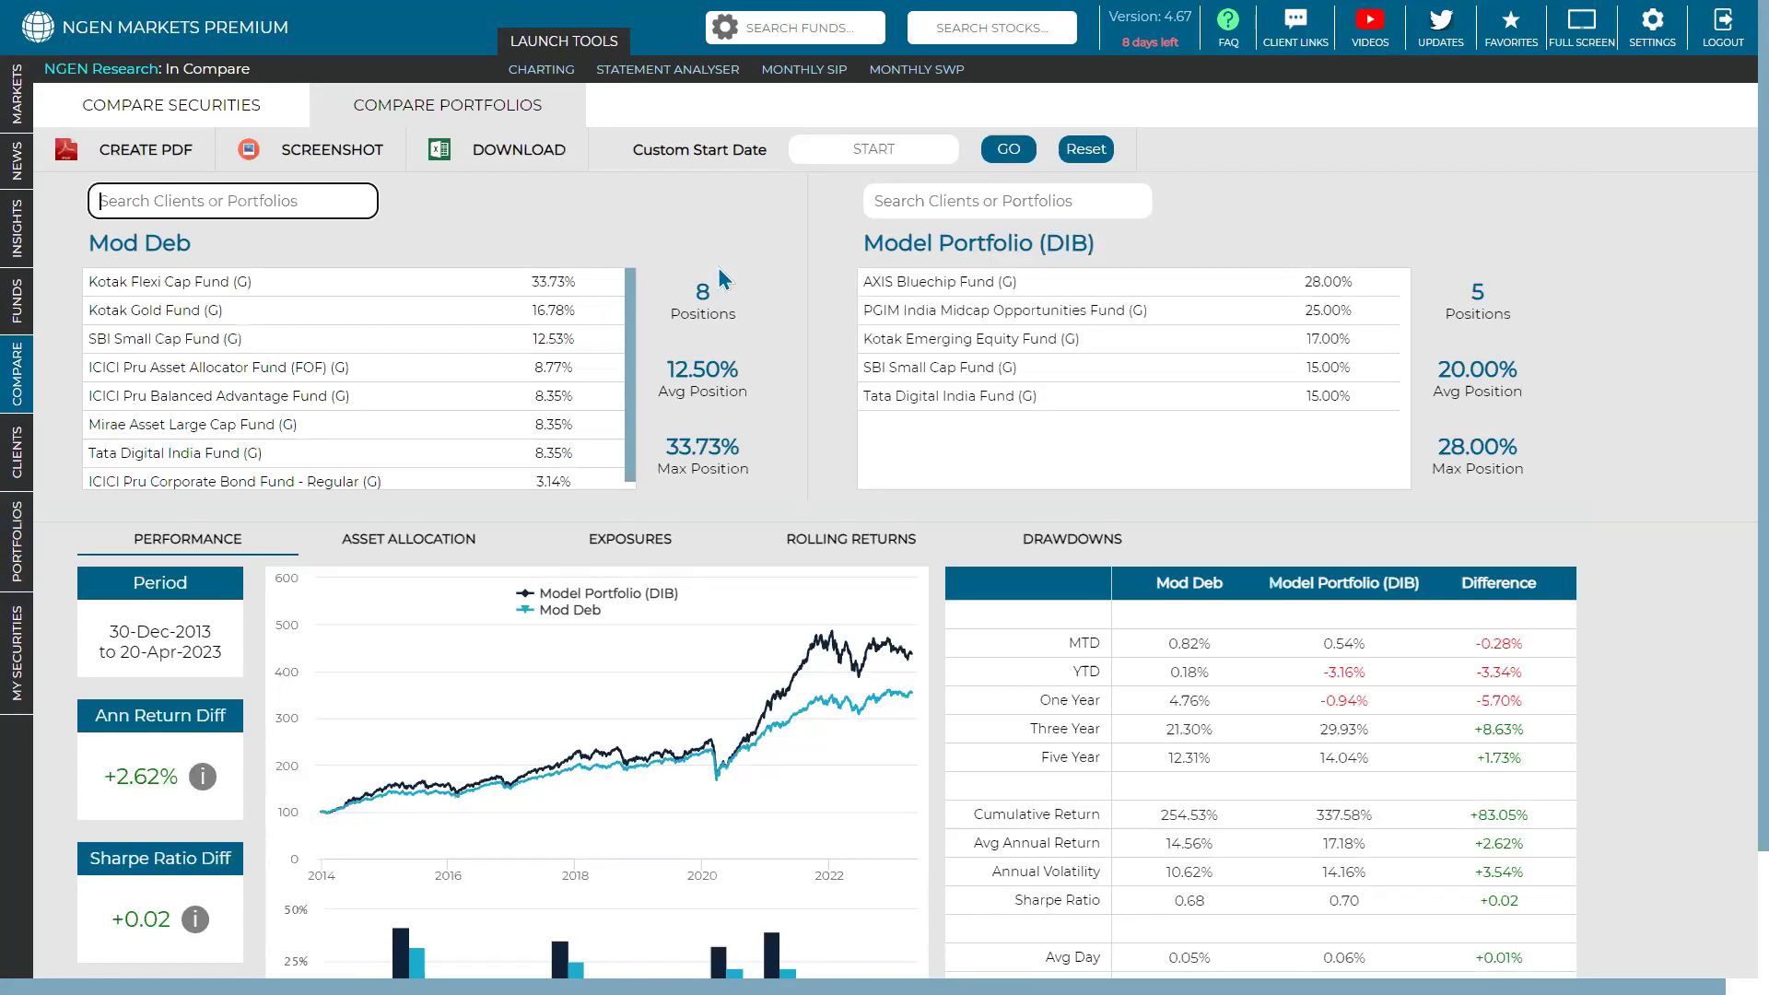
pyautogui.click(395, 116)
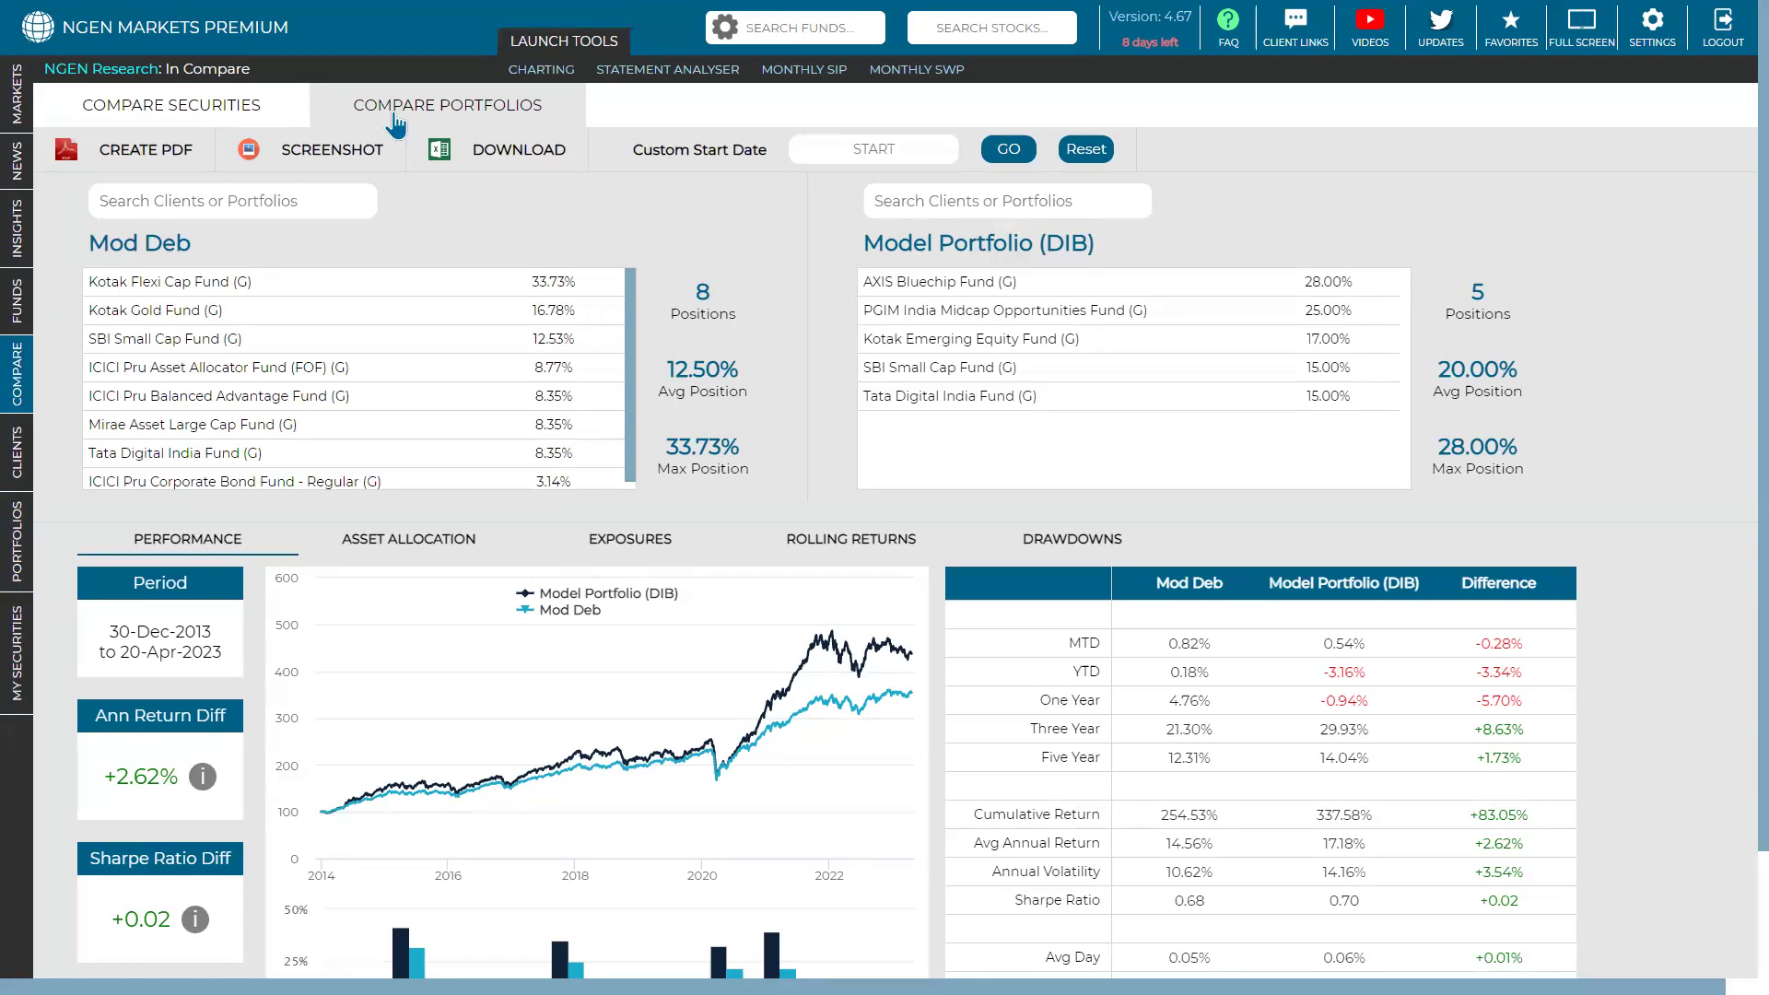